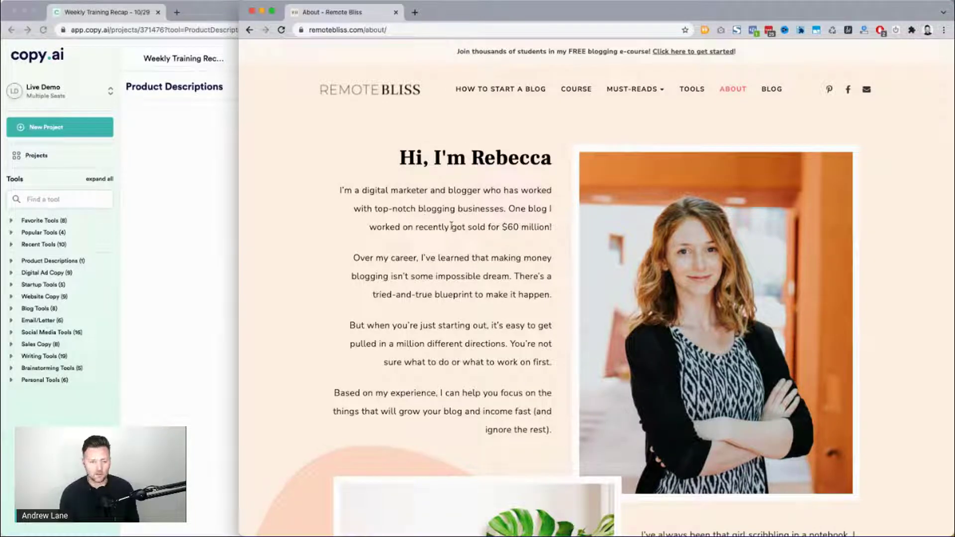
# Step: Switch to the copy.ai project and review its notes down to the "Create a week's worth of content in 10 minutes" process
pyautogui.click(197, 237)
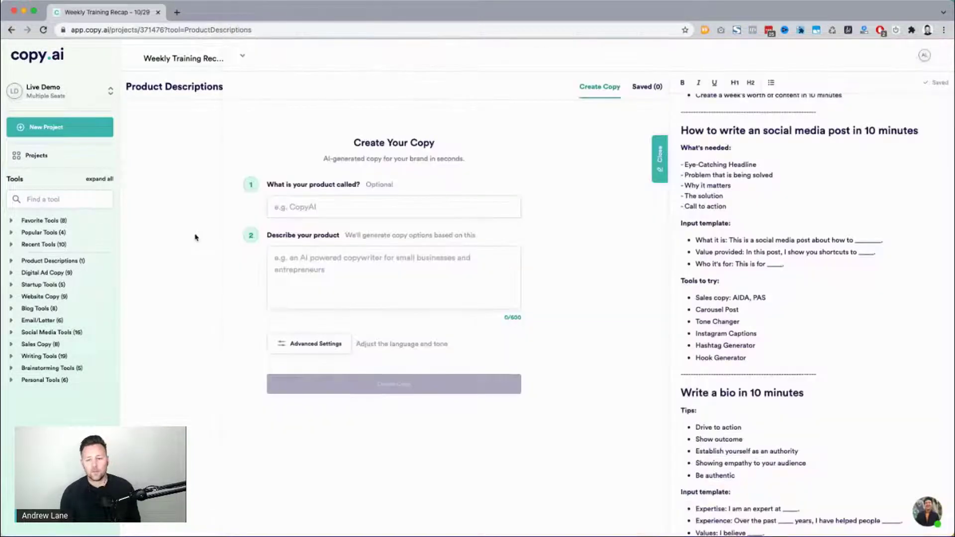
pyautogui.scroll(-5, 804, 478)
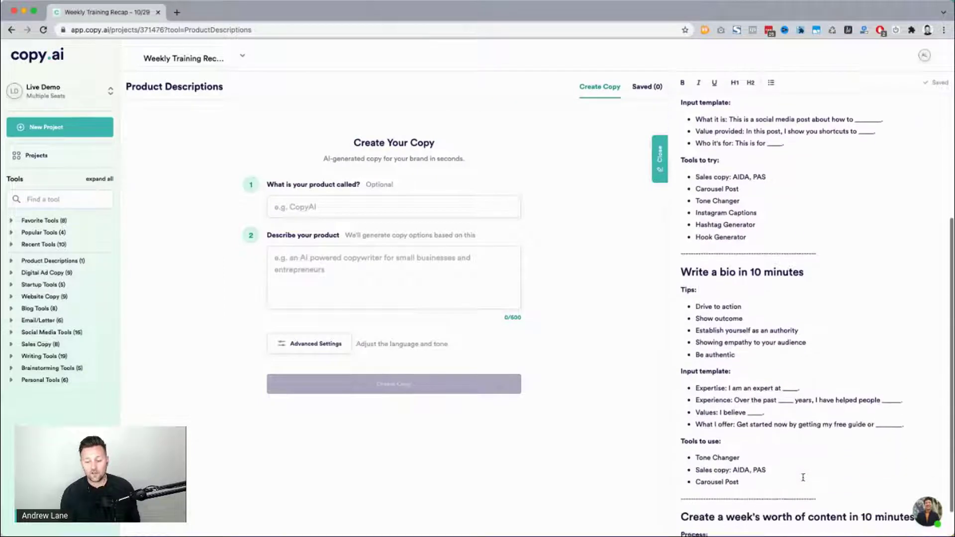
pyautogui.scroll(-4, 764, 323)
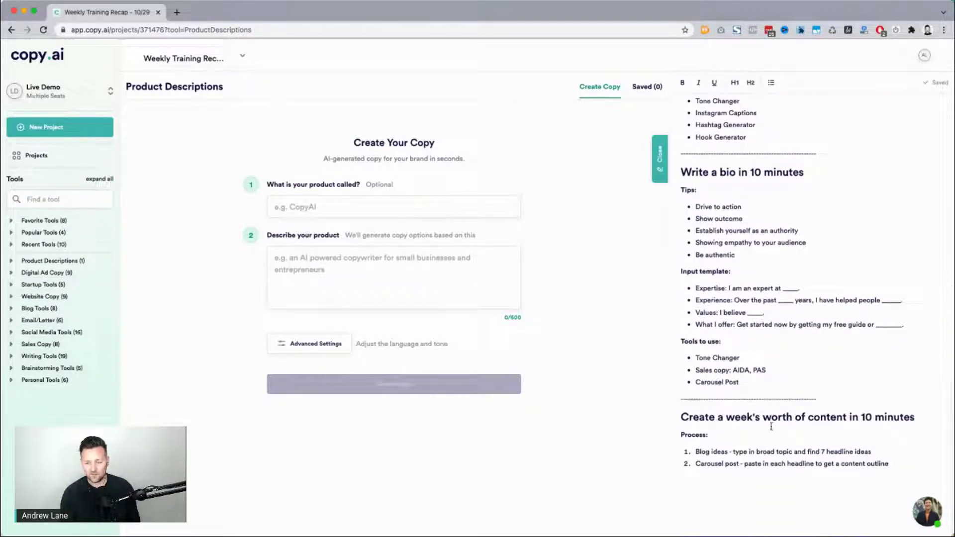
pyautogui.moveTo(683, 422); pyautogui.dragTo(837, 419)
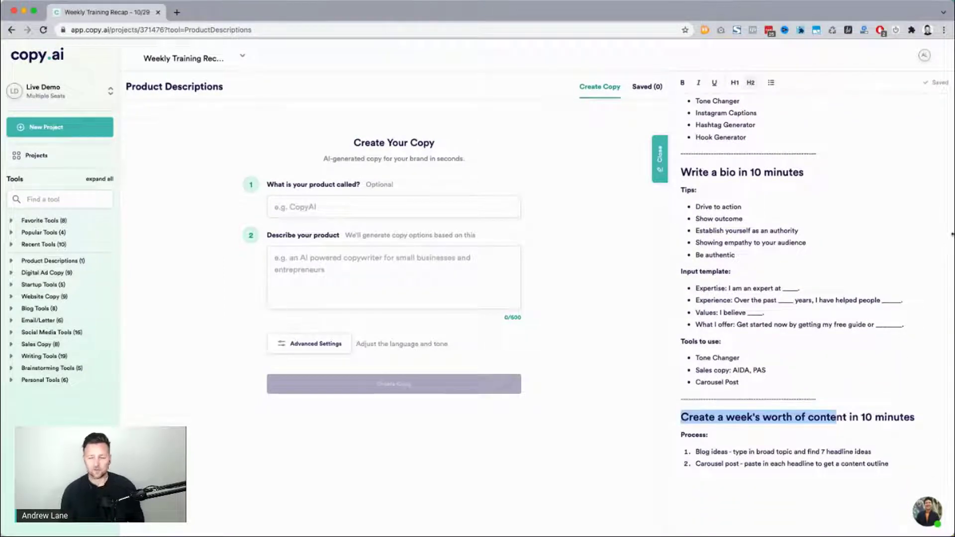
pyautogui.click(778, 313)
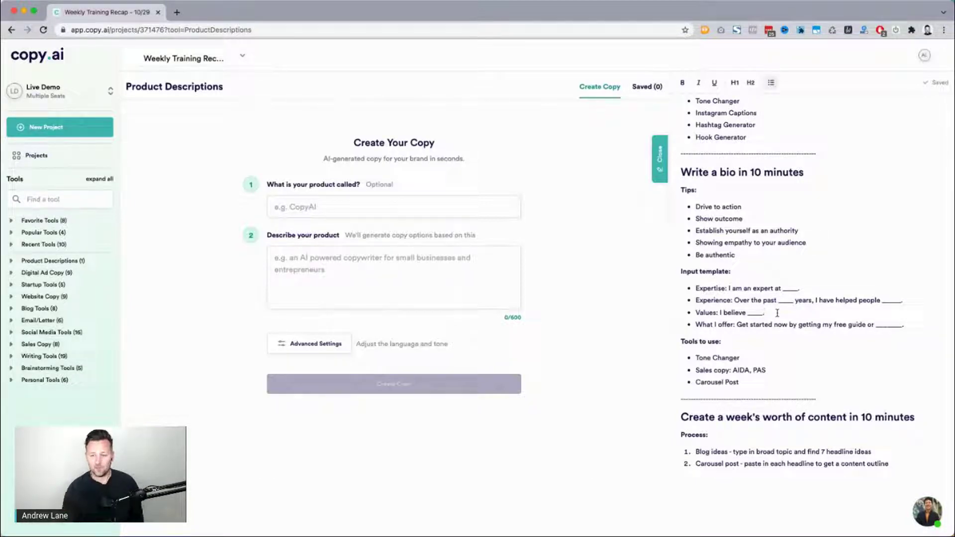
# Step: Enlarge the page to read the bio section's input template and tools list, then return to the normal page size
pyautogui.press('super+equal')
pyautogui.press('super+equal')
pyautogui.press('super+equal')
pyautogui.press('super+equal')
pyautogui.press('super+equal')
pyautogui.press('super+equal')
pyautogui.press('super+equal')
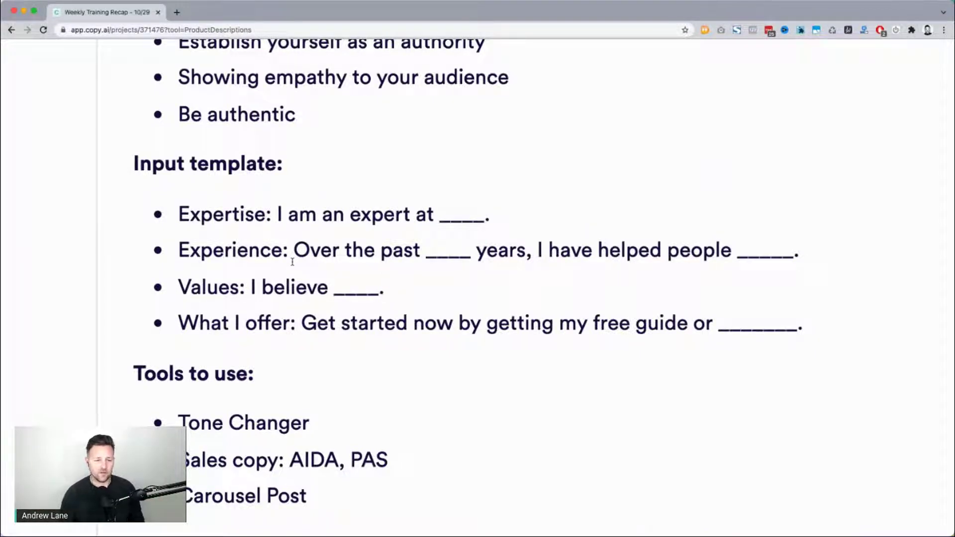
pyautogui.scroll(-10, 293, 262)
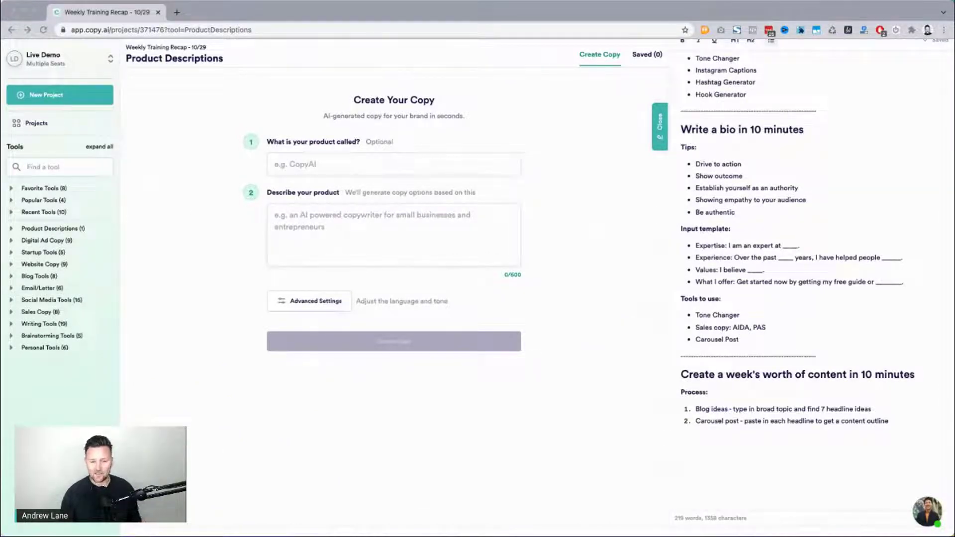
pyautogui.click(589, 398)
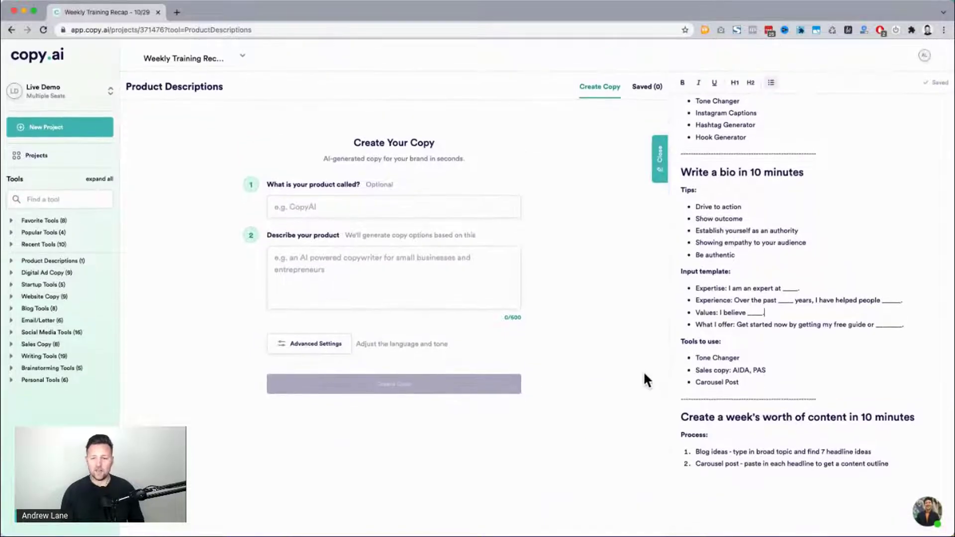
# Step: Narrow the copy.ai window to expose the edge of the Remote Bliss window behind it, and check switching between the two
pyautogui.scroll(6, 753, 270)
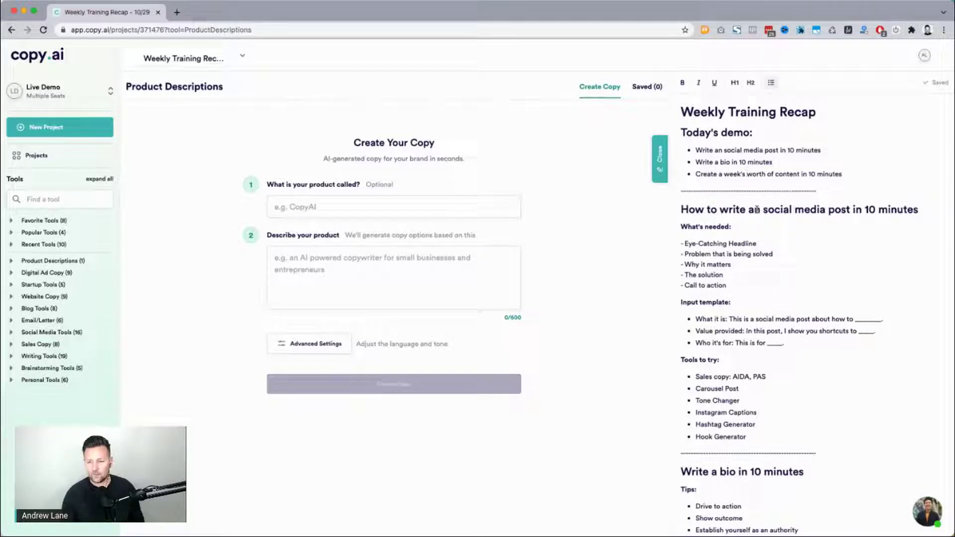
pyautogui.moveTo(954, 200); pyautogui.dragTo(917, 200)
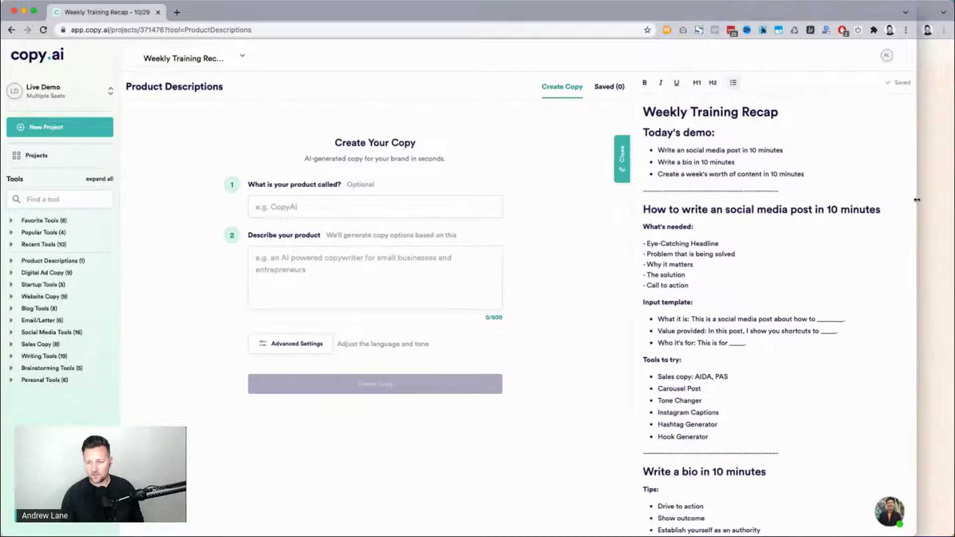
pyautogui.click(935, 201)
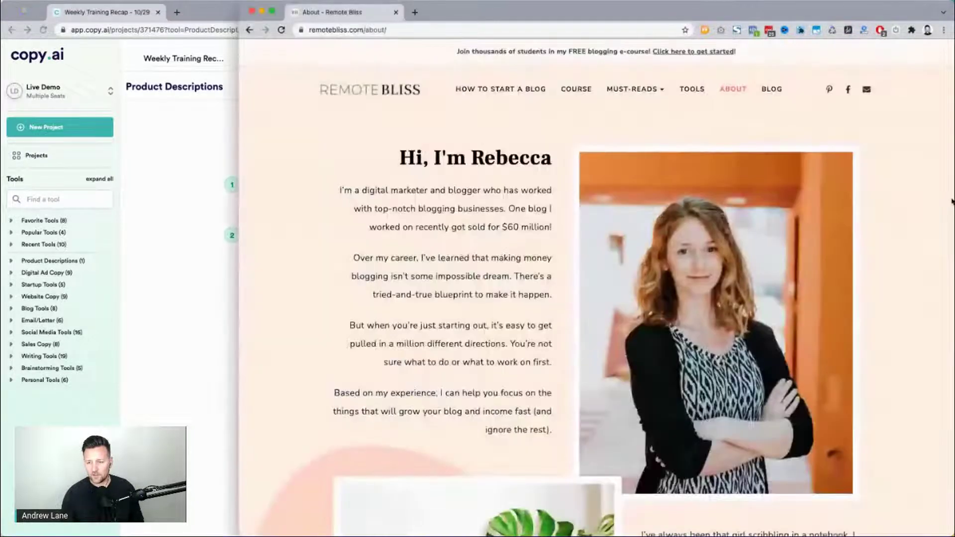
pyautogui.click(180, 330)
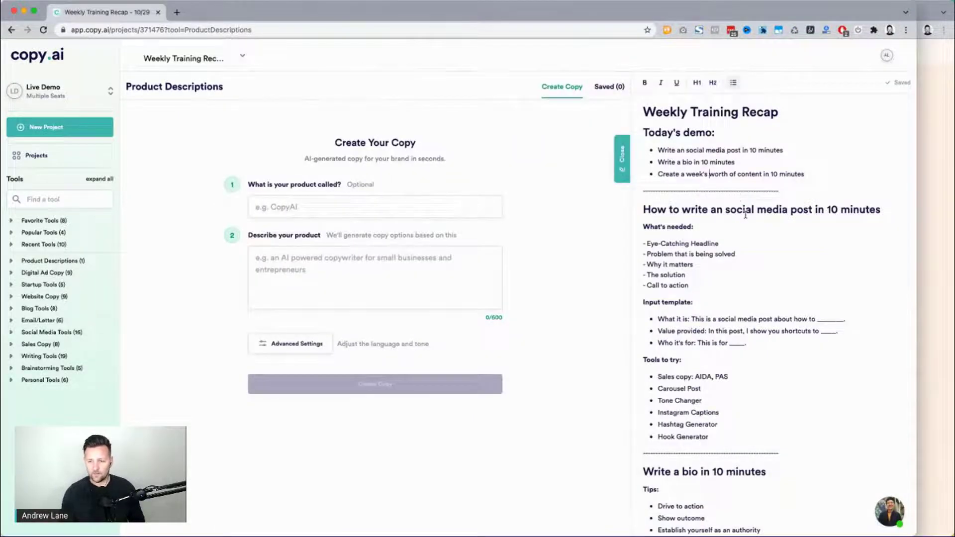
# Step: Enlarge the notes and read the "What's needed" list for writing a social media post
pyautogui.scroll(5, 745, 215)
pyautogui.scroll(-3, 434, 250)
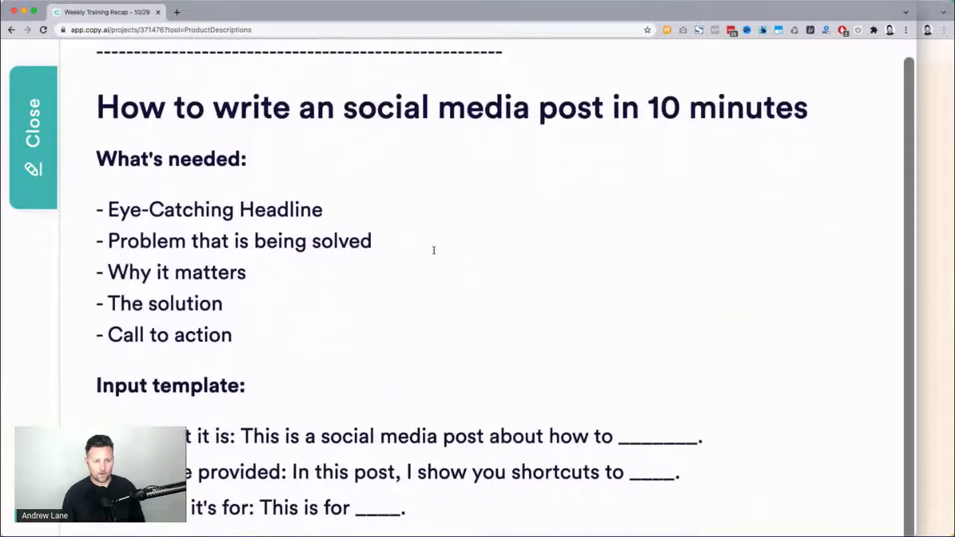
pyautogui.scroll(-1, 434, 251)
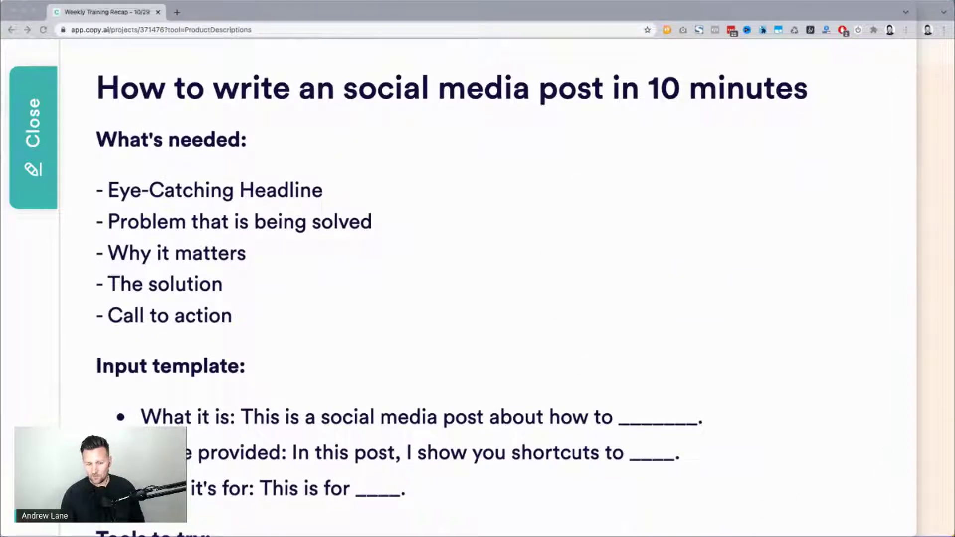
# Step: Move the browser windows aside to find the stopwatch, restore copy.ai in front, and place the stopwatch over its corner
pyautogui.hotkey('ctrl', 'Up')
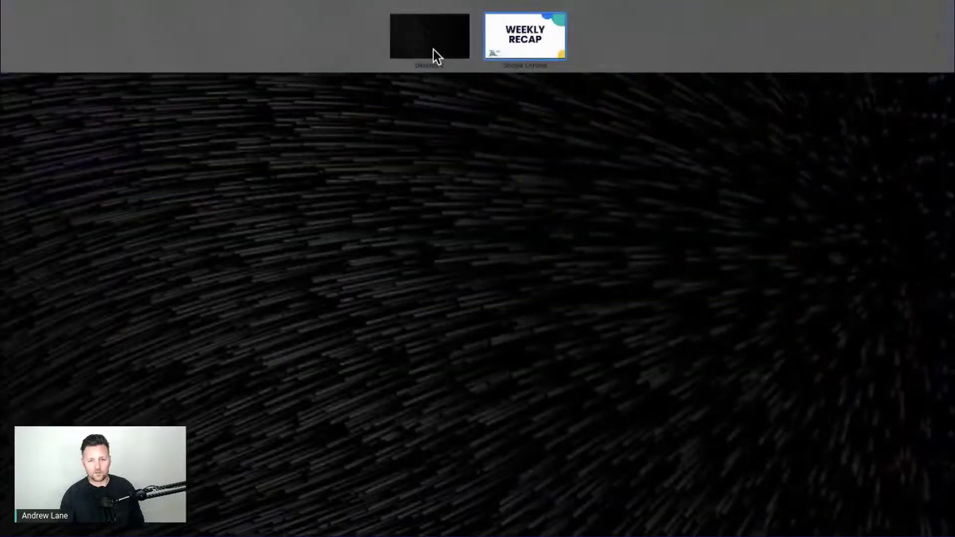
pyautogui.click(527, 44)
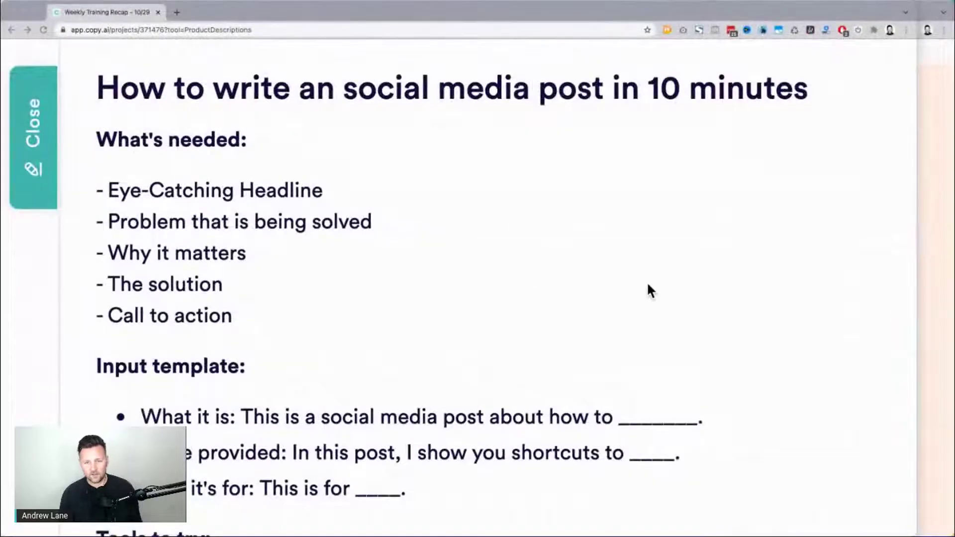
pyautogui.moveTo(608, 9); pyautogui.dragTo(577, 44)
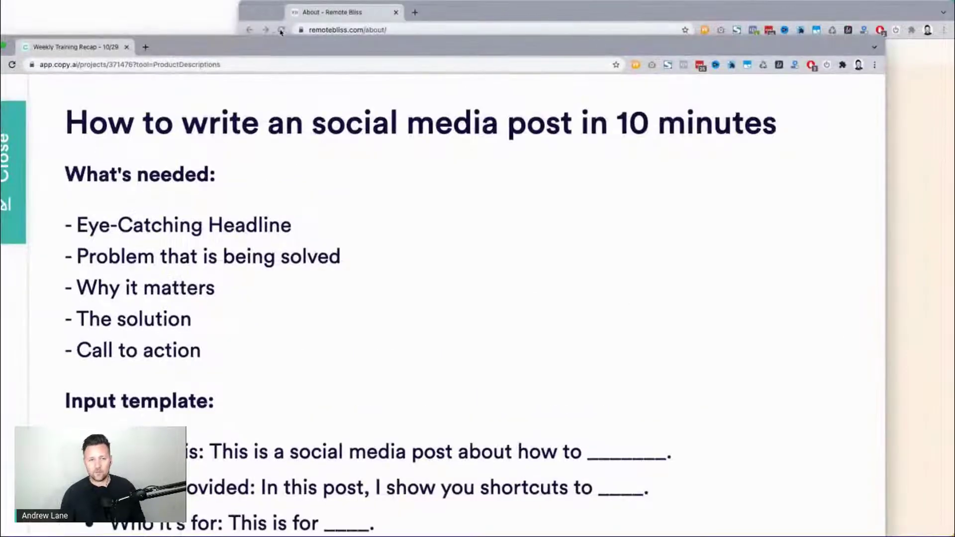
pyautogui.click(200, 8)
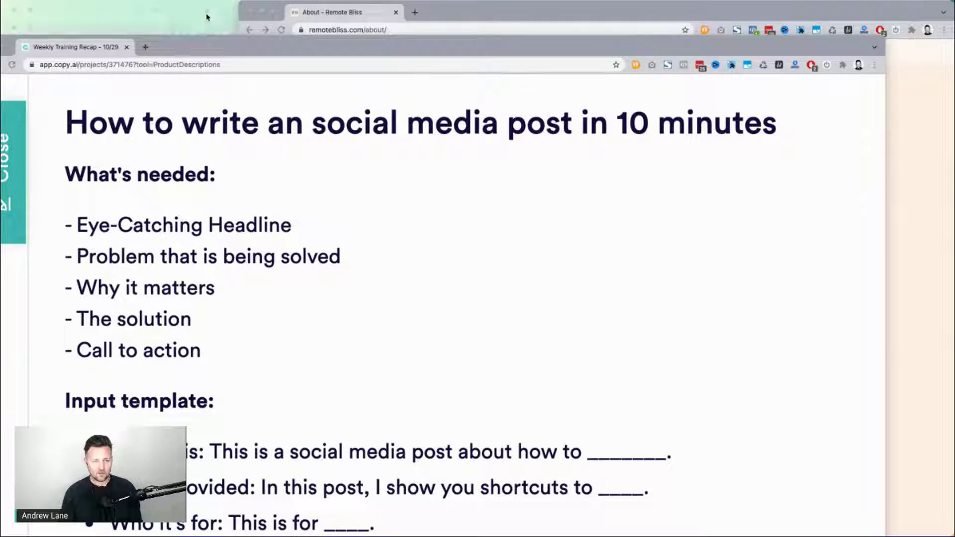
pyautogui.click(211, 26)
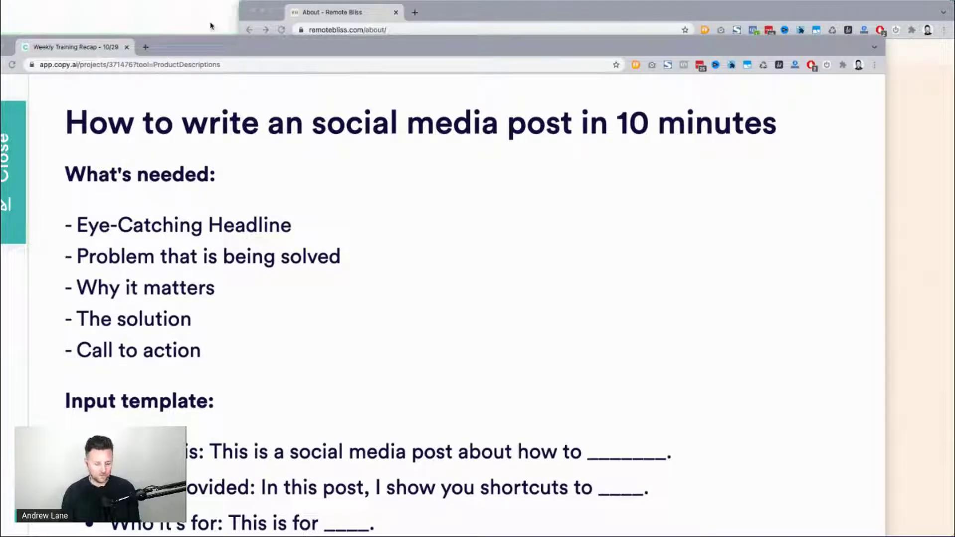
pyautogui.click(210, 26)
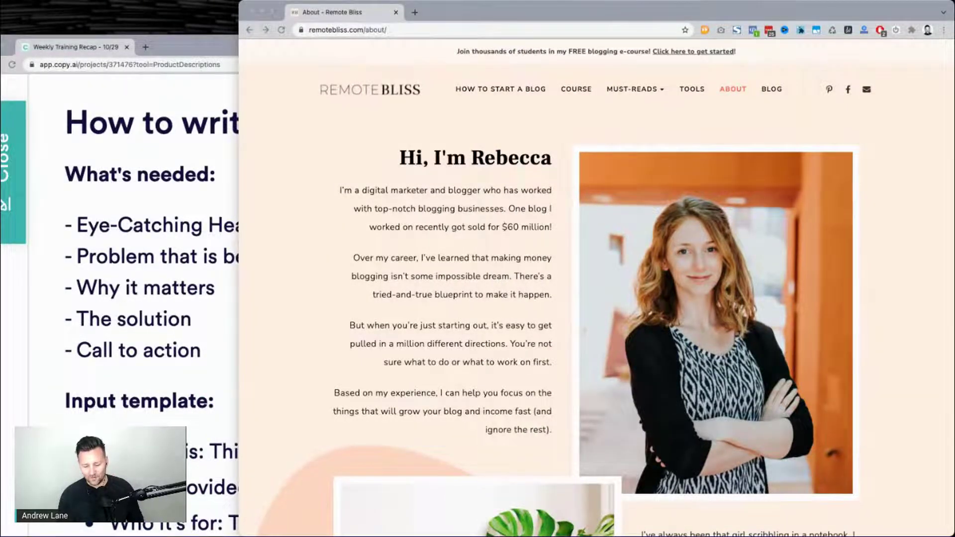
pyautogui.moveTo(201, 41); pyautogui.dragTo(1, 144)
pyautogui.moveTo(478, 114); pyautogui.dragTo(871, 157)
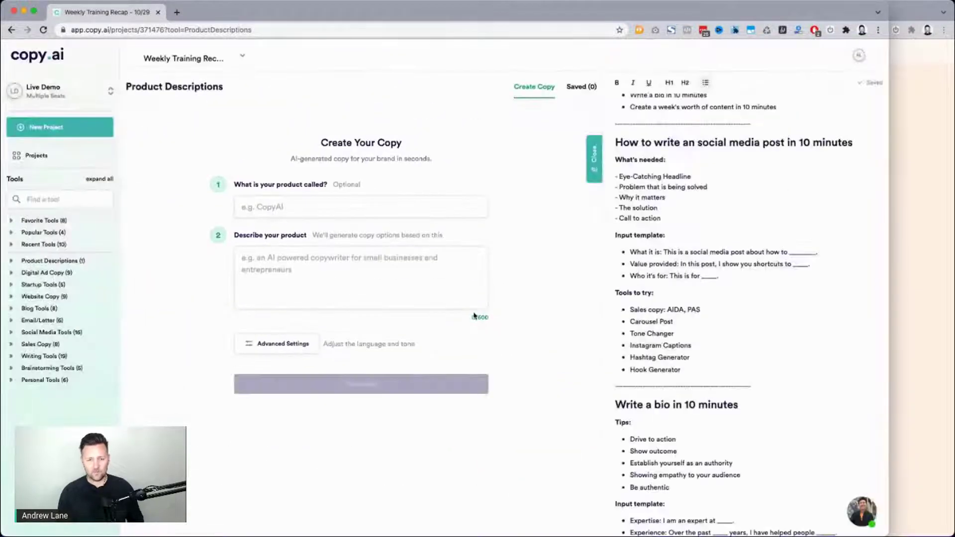
pyautogui.moveTo(779, 536); pyautogui.dragTo(877, 496)
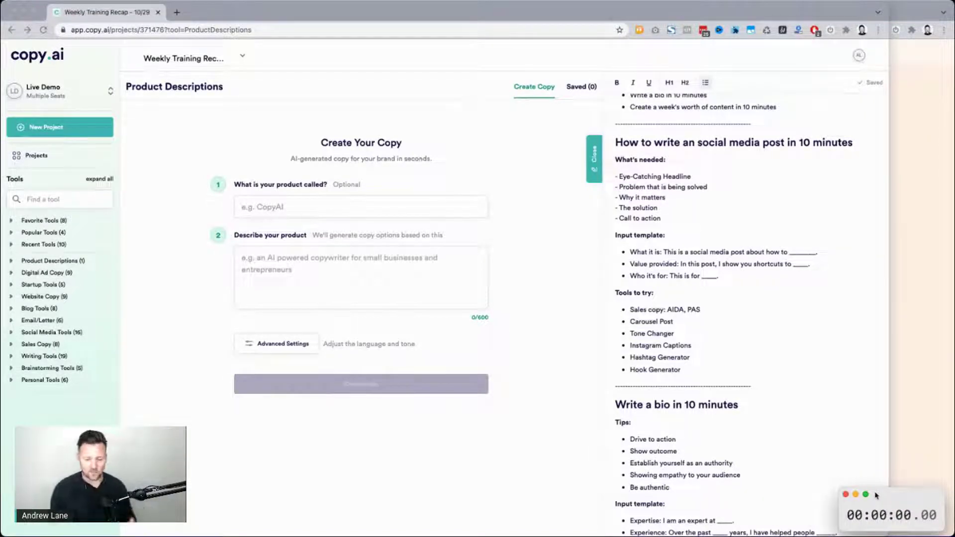
# Step: Return to the start of the notes and highlight the whole social media post section, from its heading to Hook Generator
pyautogui.click(742, 321)
pyautogui.scroll(3, 743, 321)
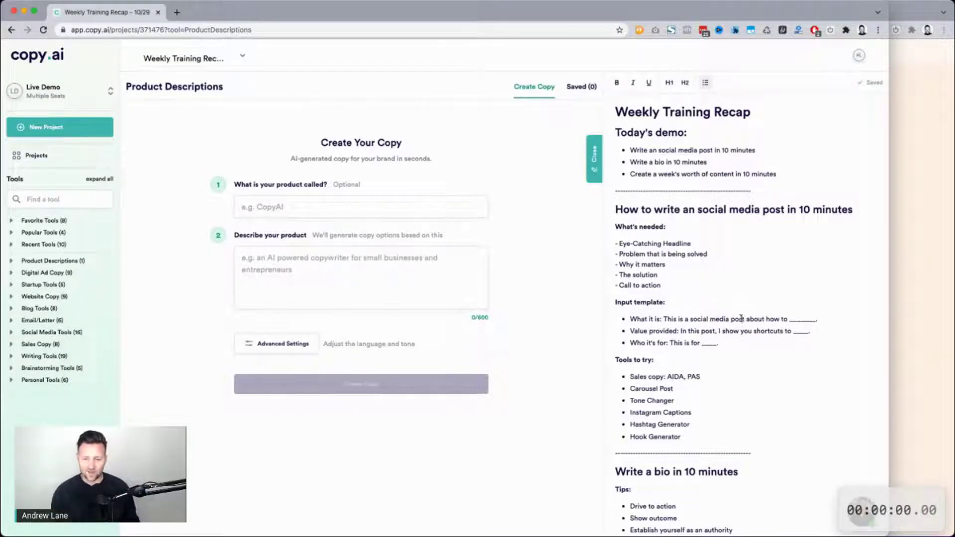
pyautogui.moveTo(616, 209); pyautogui.dragTo(698, 437)
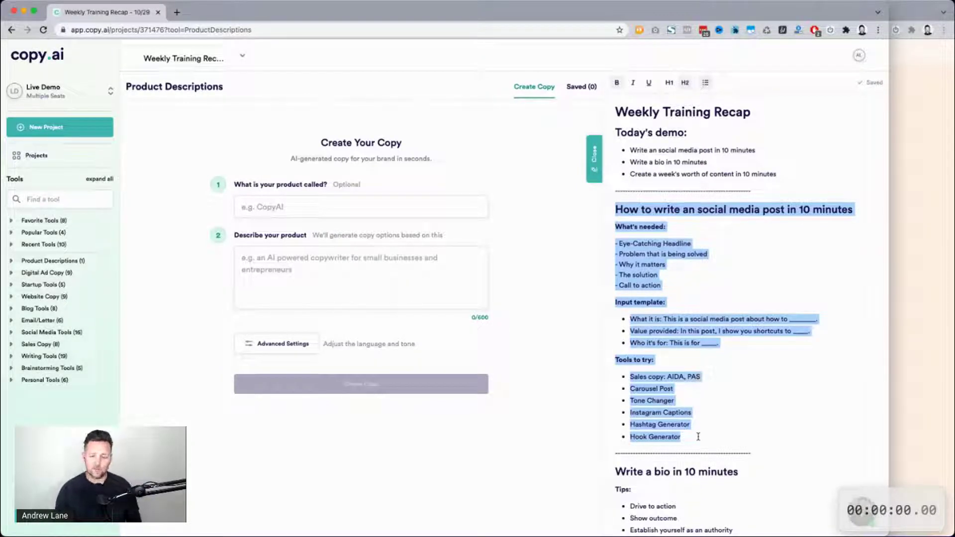
pyautogui.click(698, 436)
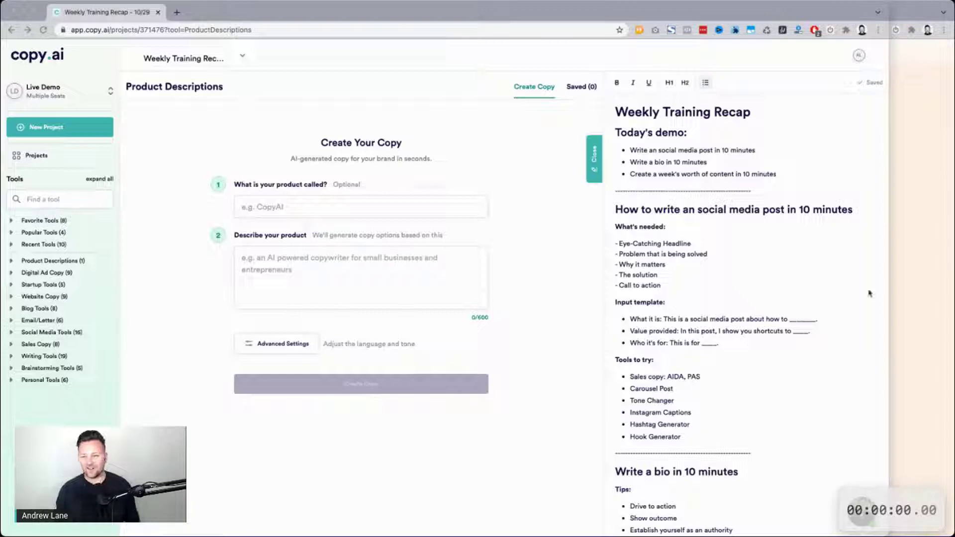
# Step: Widen the copy.ai window slightly, leaving a narrow strip of the Remote Bliss window exposed, and keep copy.ai active
pyautogui.click(658, 185)
pyautogui.moveTo(889, 150); pyautogui.dragTo(920, 149)
pyautogui.press('super+Tab')
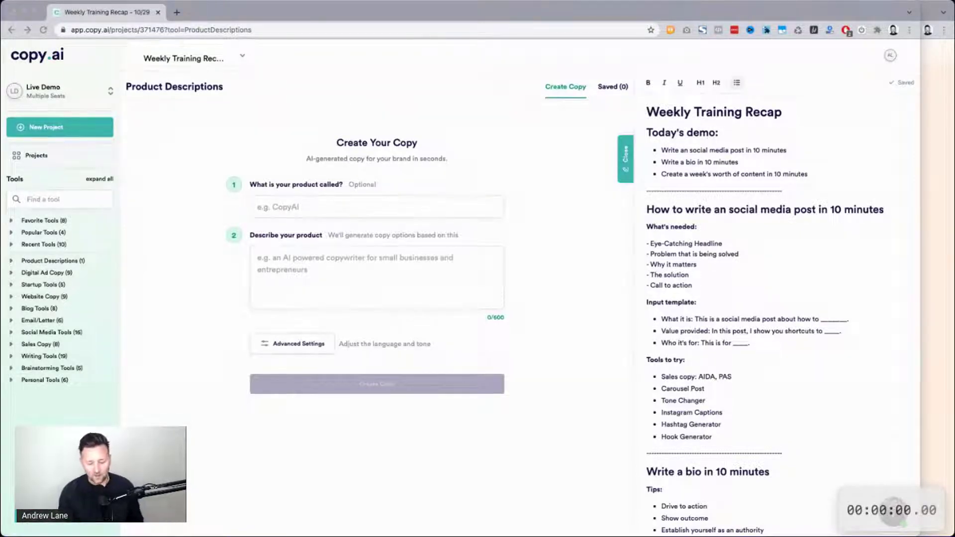
pyautogui.click(554, 295)
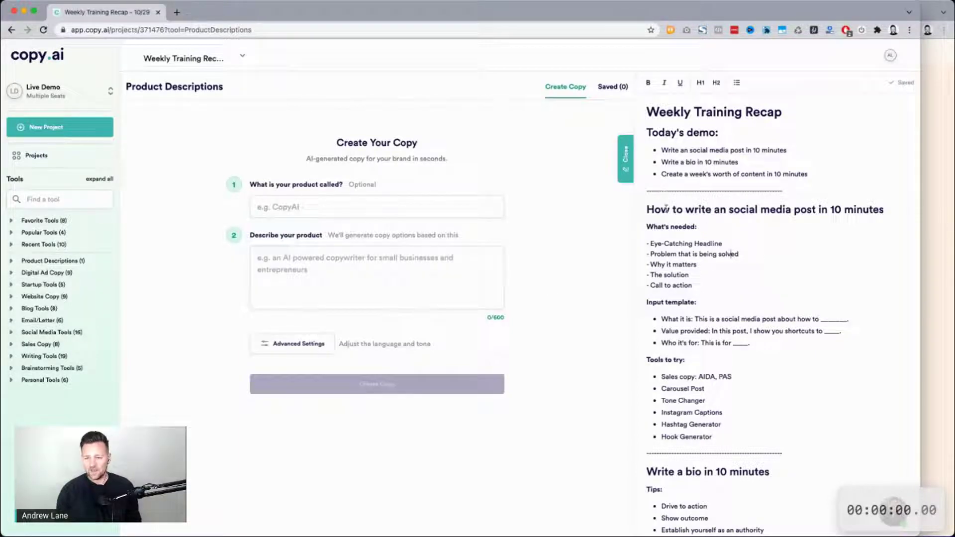
# Step: Correct "an" to "a" in the notes heading so it reads "How to write a social media post in 10 minutes"
pyautogui.moveTo(647, 210); pyautogui.dragTo(897, 206)
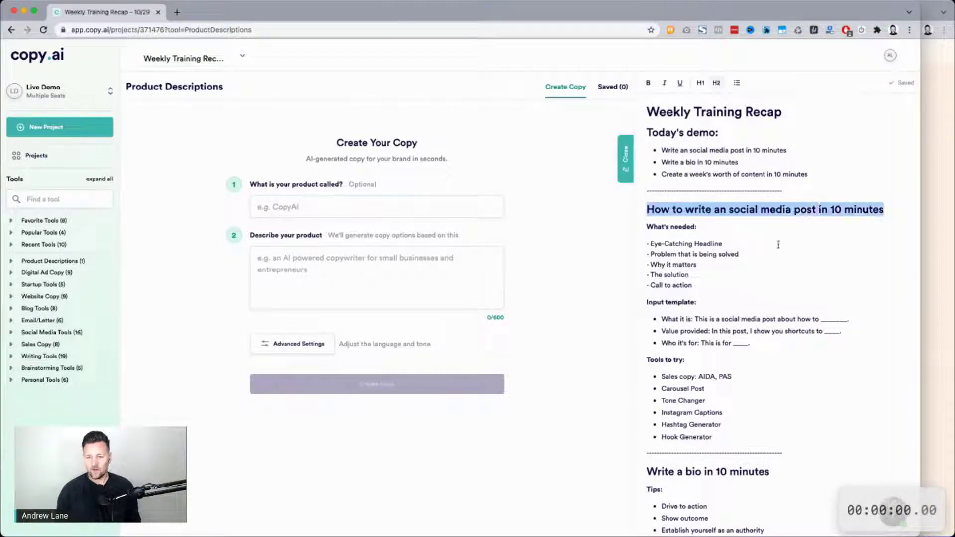
pyautogui.scroll(2, 779, 244)
pyautogui.scroll(5, 779, 245)
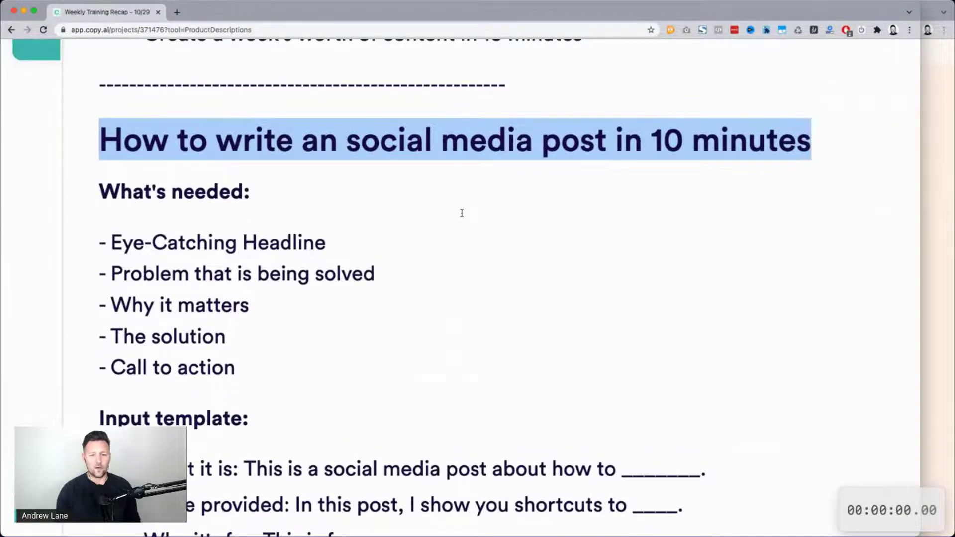
pyautogui.click(337, 143)
pyautogui.press('BackSpace')
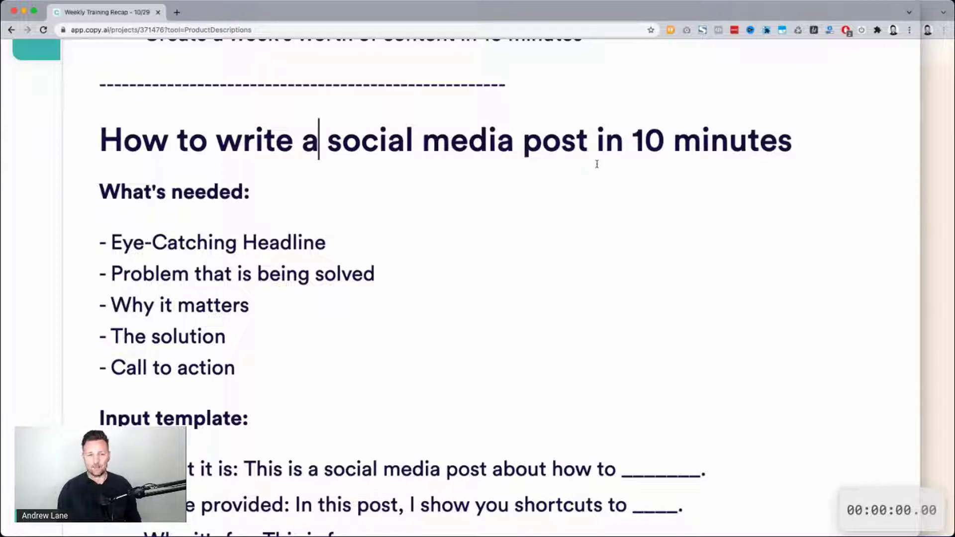
# Step: Highlight the "What's needed" items one by one, from Eye-Catching Headline to Call to action, and continue to the input template
pyautogui.moveTo(111, 242); pyautogui.dragTo(356, 254)
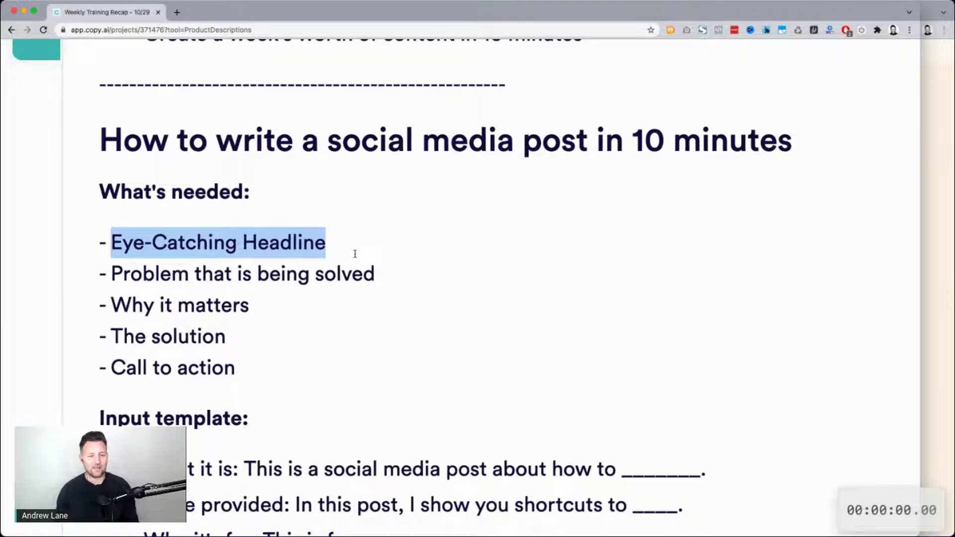
pyautogui.moveTo(111, 272); pyautogui.dragTo(404, 284)
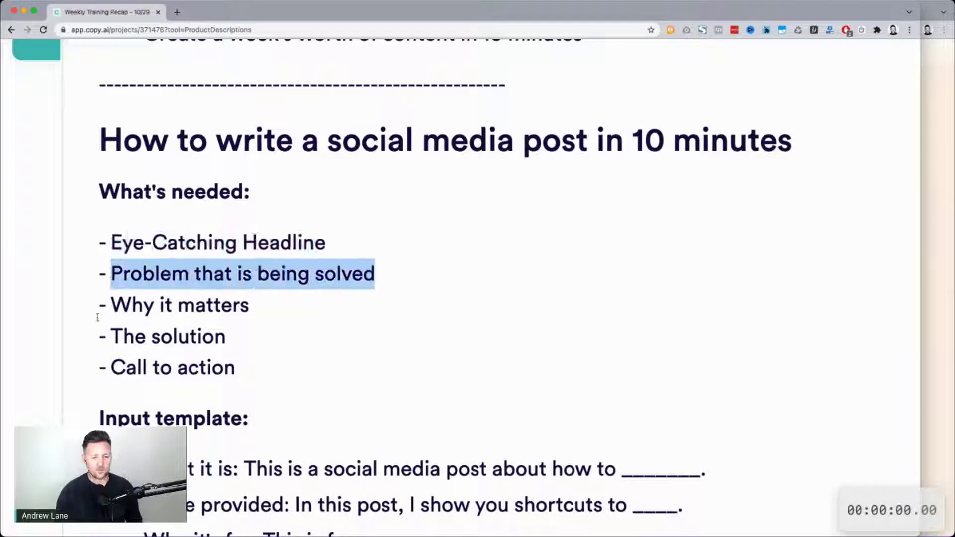
pyautogui.moveTo(112, 305); pyautogui.dragTo(320, 306)
pyautogui.moveTo(113, 337); pyautogui.dragTo(227, 348)
pyautogui.moveTo(111, 369); pyautogui.dragTo(213, 373)
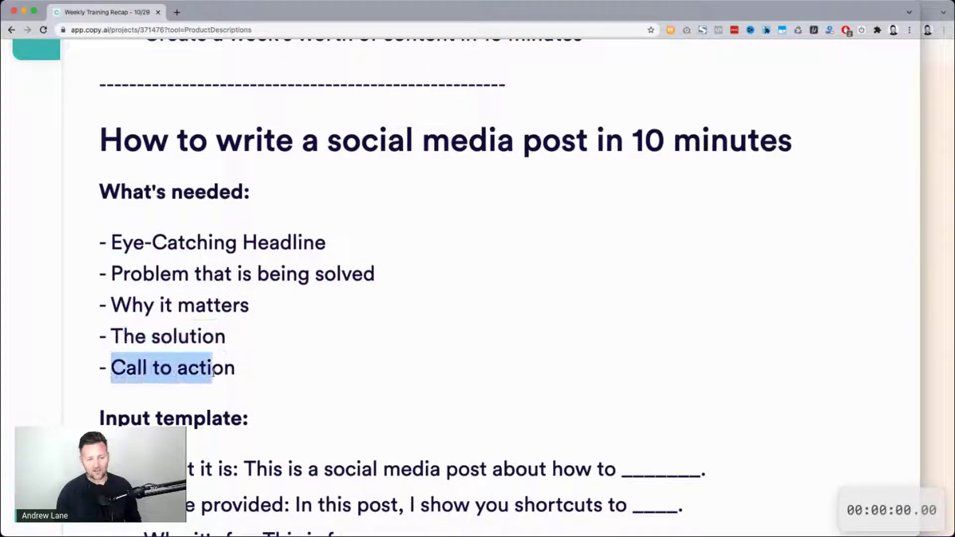
pyautogui.click(296, 365)
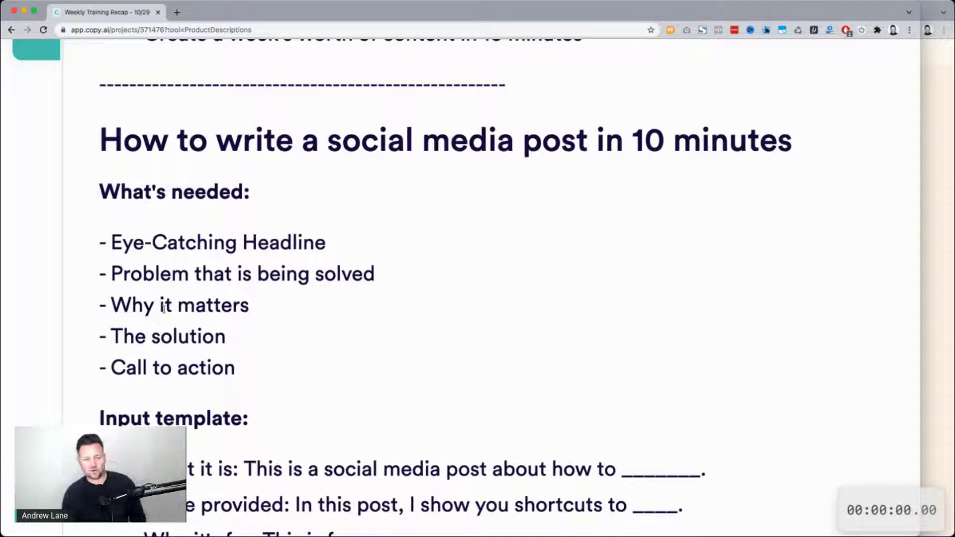
pyautogui.scroll(-5, 164, 309)
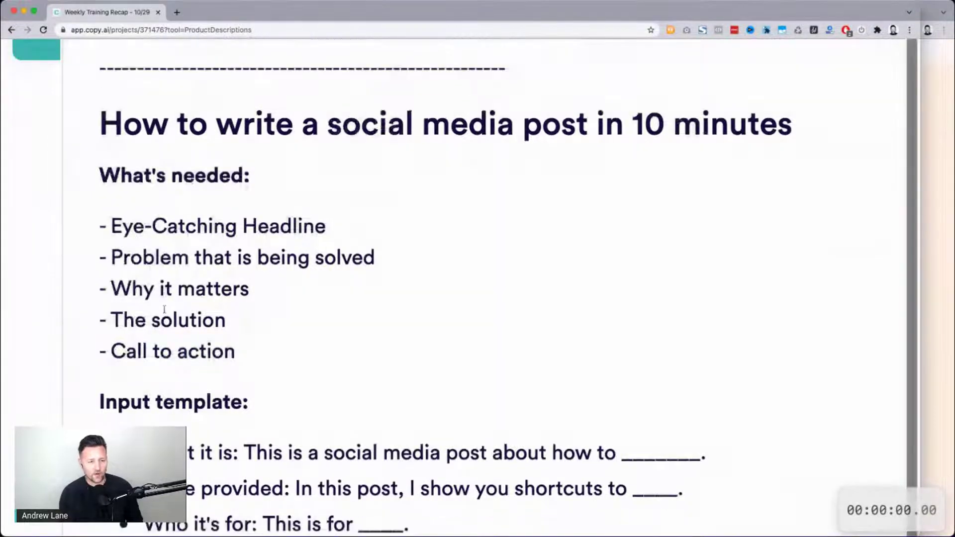
# Step: Go through the input template and the "Tools to try" list, highlighting the entries from Sales copy to Tone Changer
pyautogui.scroll(-1, 164, 308)
pyautogui.click(255, 164)
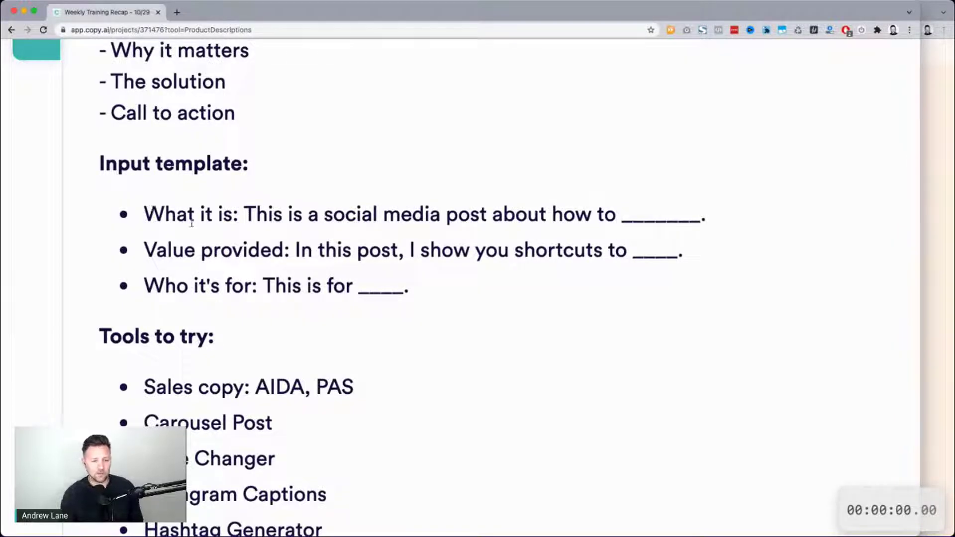
pyautogui.scroll(-3, 174, 383)
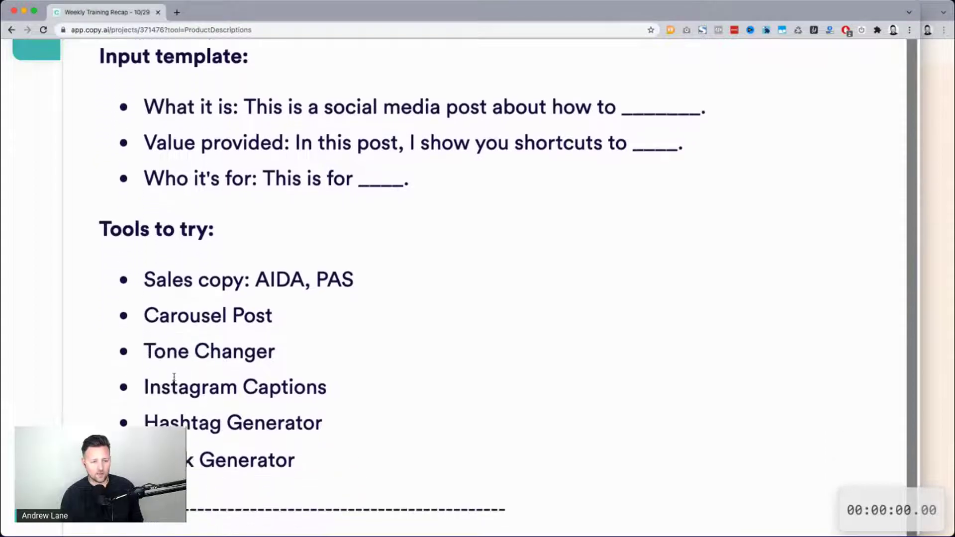
pyautogui.moveTo(154, 276); pyautogui.dragTo(296, 449)
pyautogui.click(255, 277)
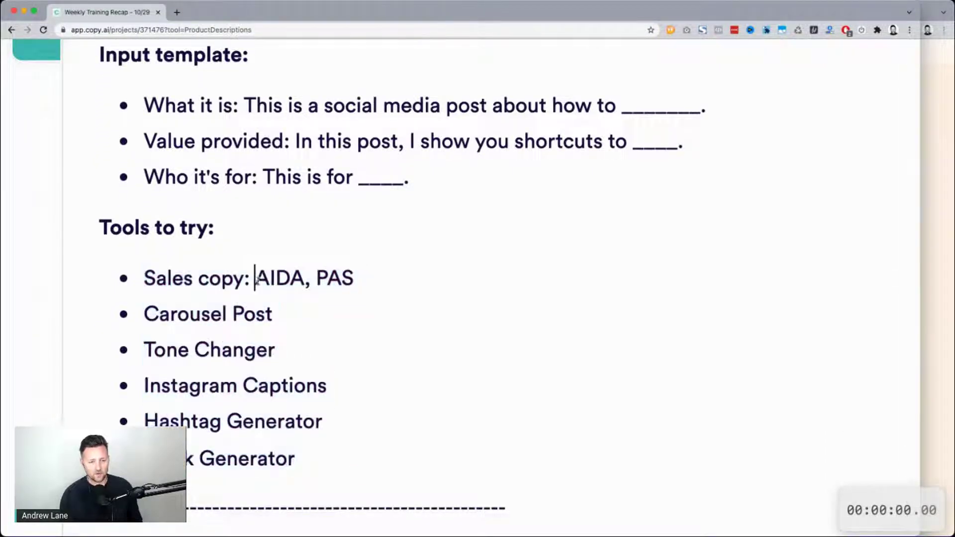
pyautogui.doubleClick(145, 277)
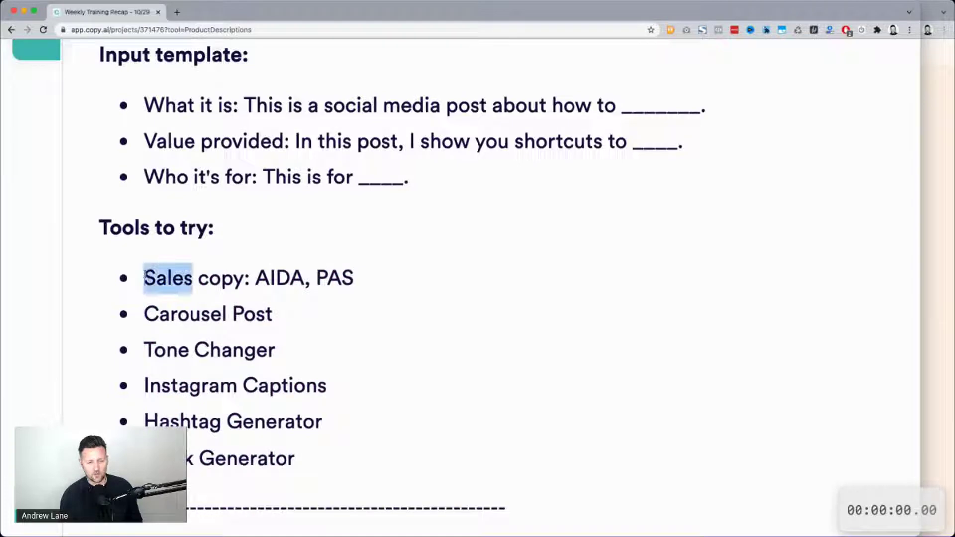
pyautogui.keyDown('shift'); pyautogui.click(293, 348); pyautogui.keyUp('shift')
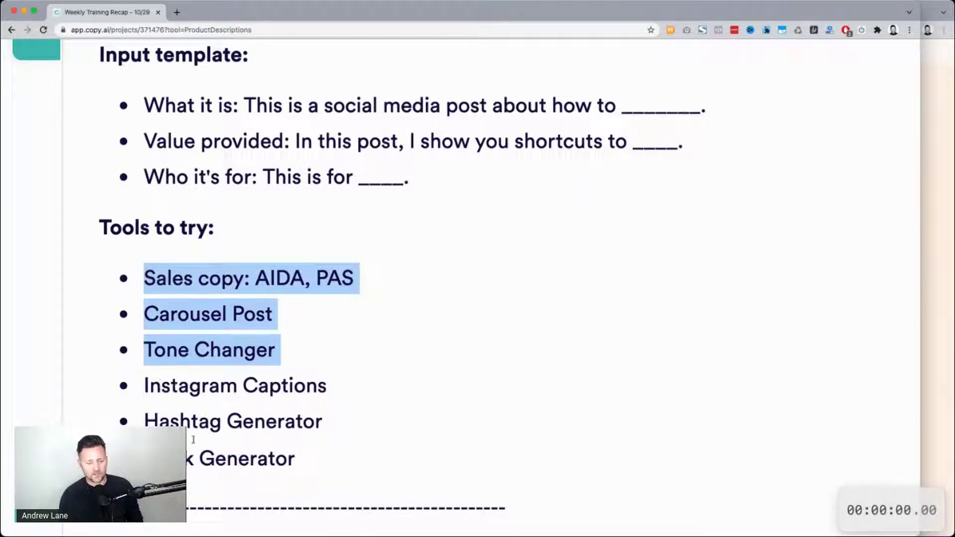
pyautogui.click(240, 378)
# Step: Return to the social media post section of the notes, start the stopwatch and make copy.ai active again
pyautogui.scroll(5, 240, 379)
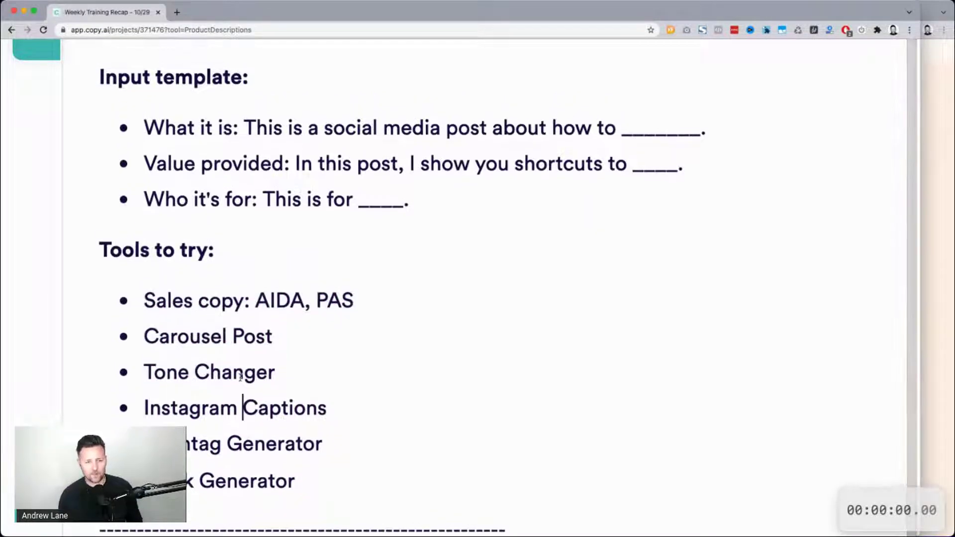
pyautogui.scroll(2, 240, 378)
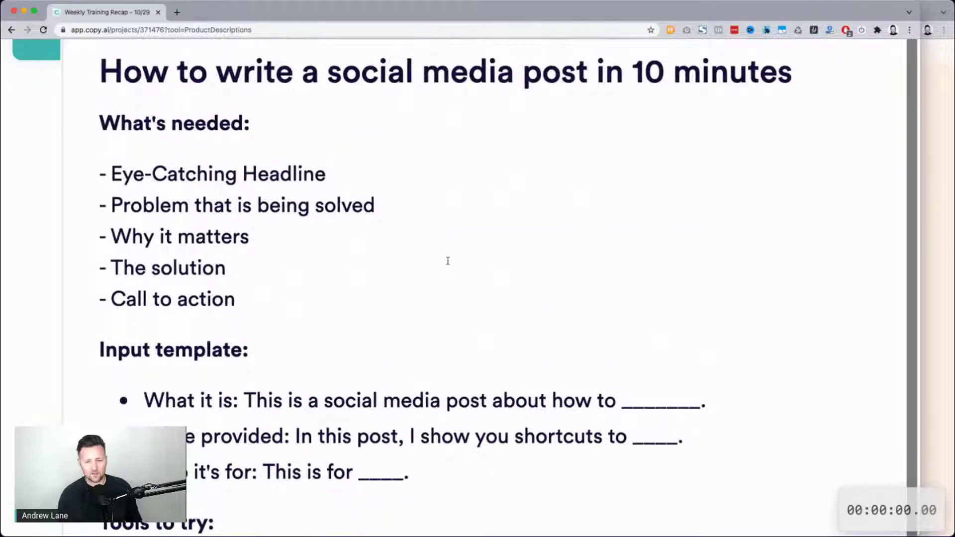
pyautogui.scroll(-1, 821, 246)
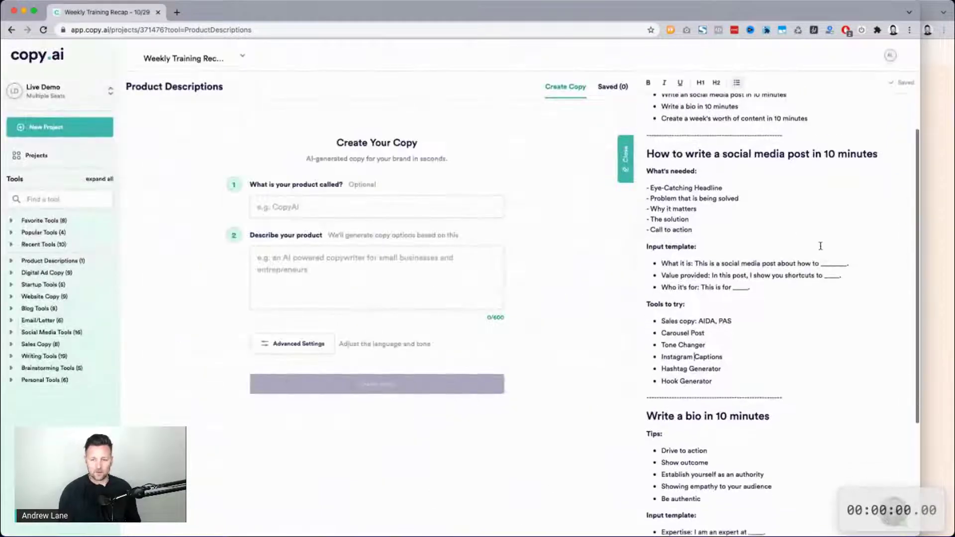
pyautogui.scroll(-1, 821, 246)
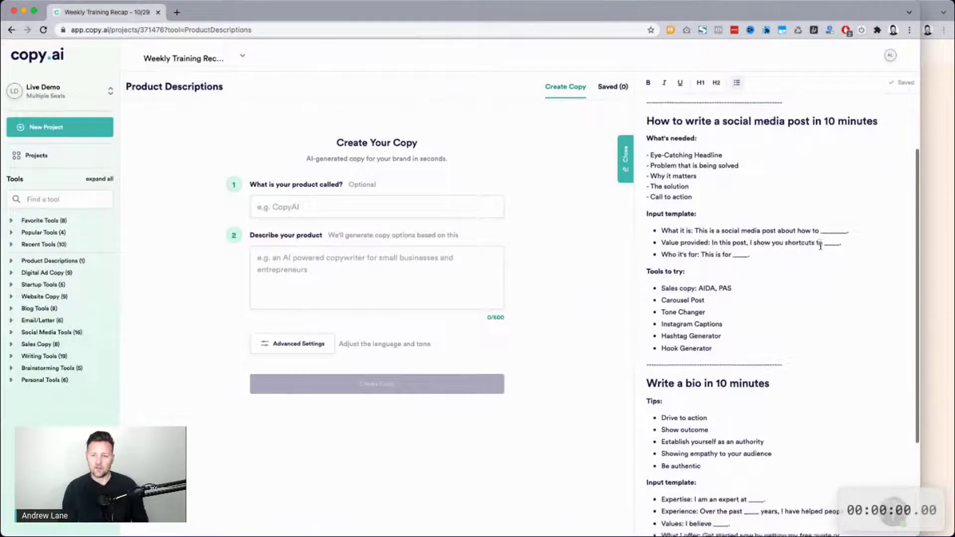
pyautogui.click(868, 500)
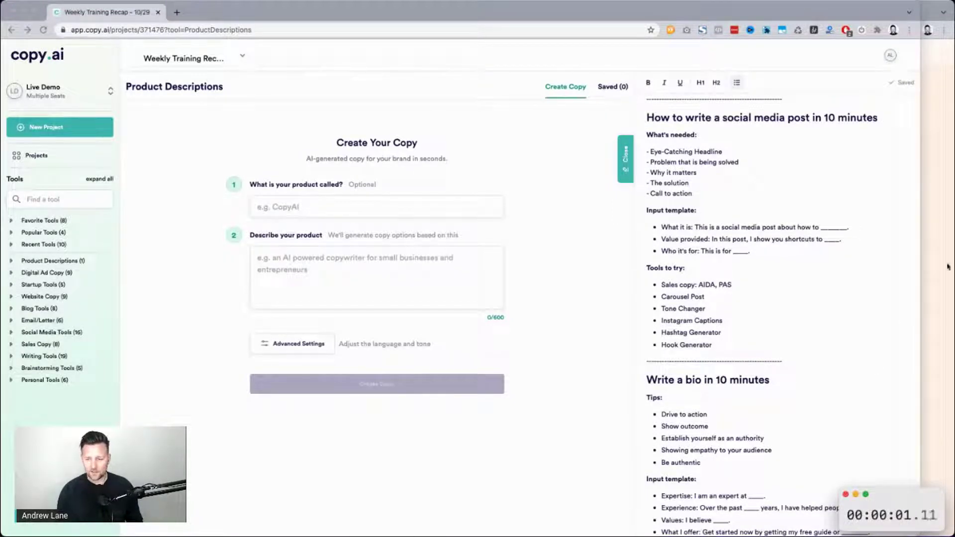
pyautogui.click(779, 156)
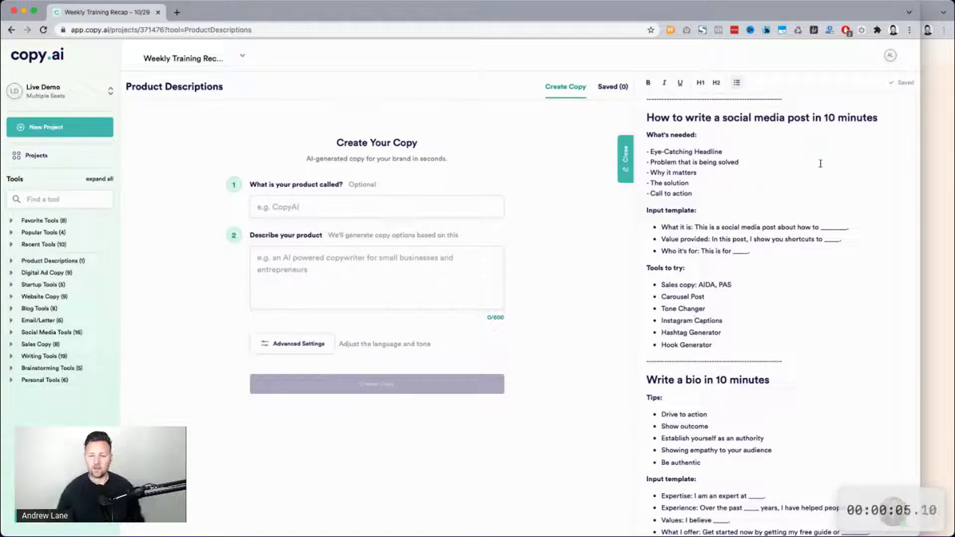
# Step: Copy the three input template lines from the social media section and open the Attention-Interest-Desire-Action tool by searching "at"
pyautogui.moveTo(660, 225); pyautogui.dragTo(762, 254)
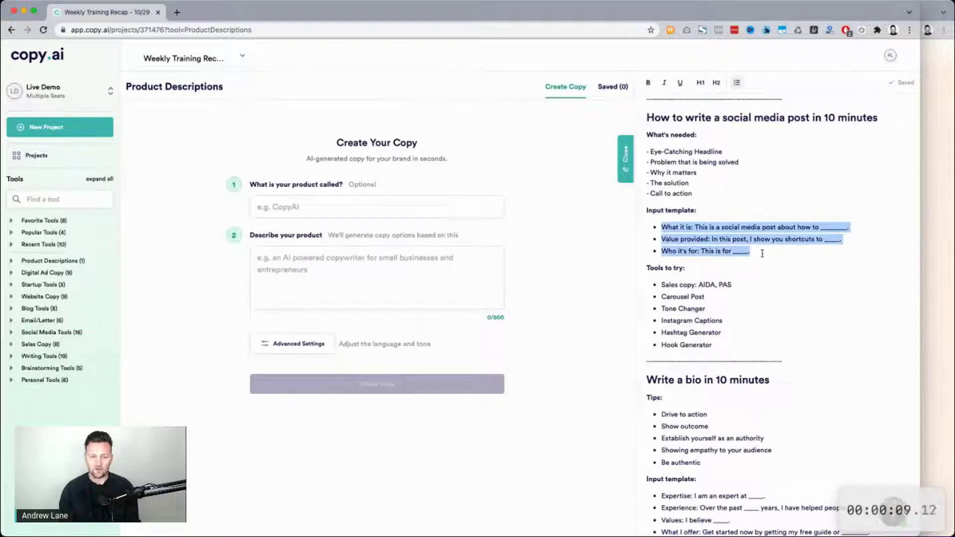
pyautogui.click(415, 281)
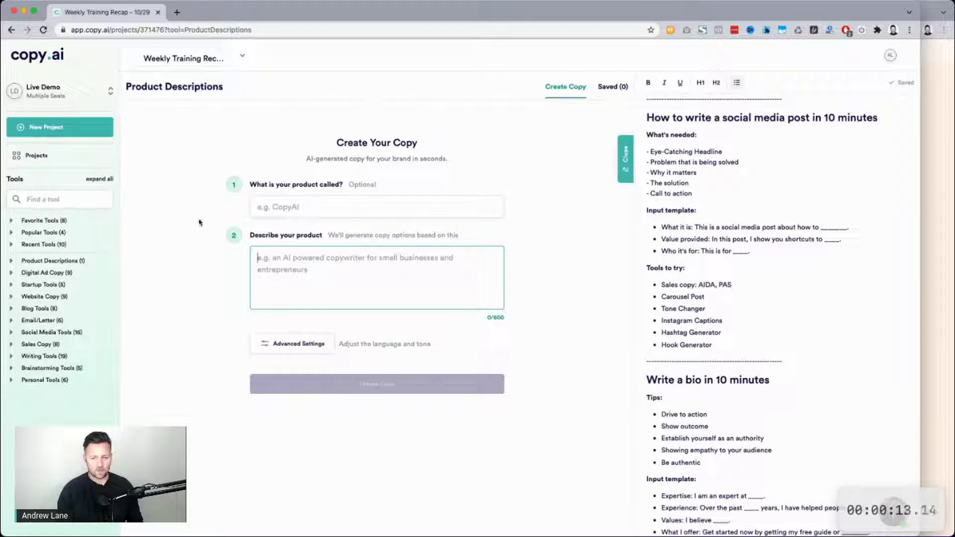
pyautogui.click(69, 194)
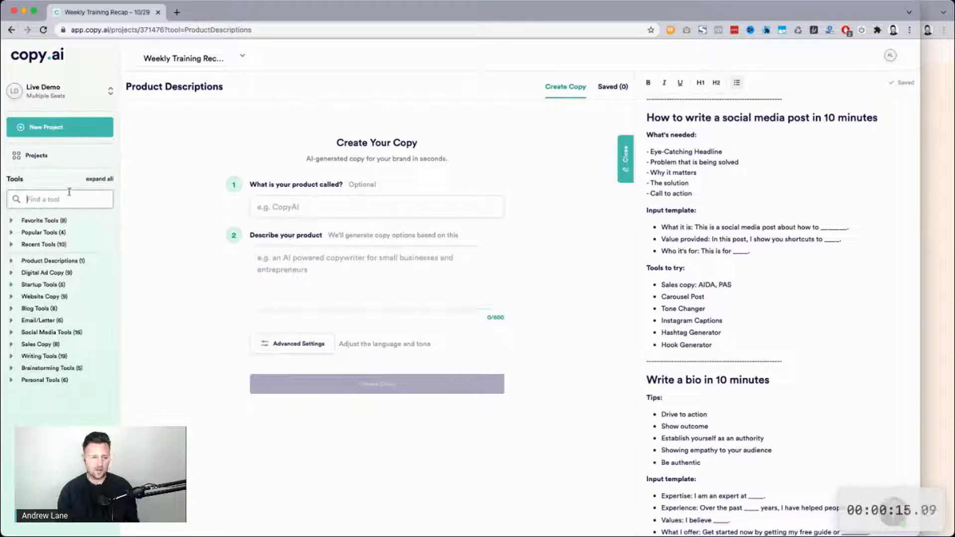
pyautogui.write('at')
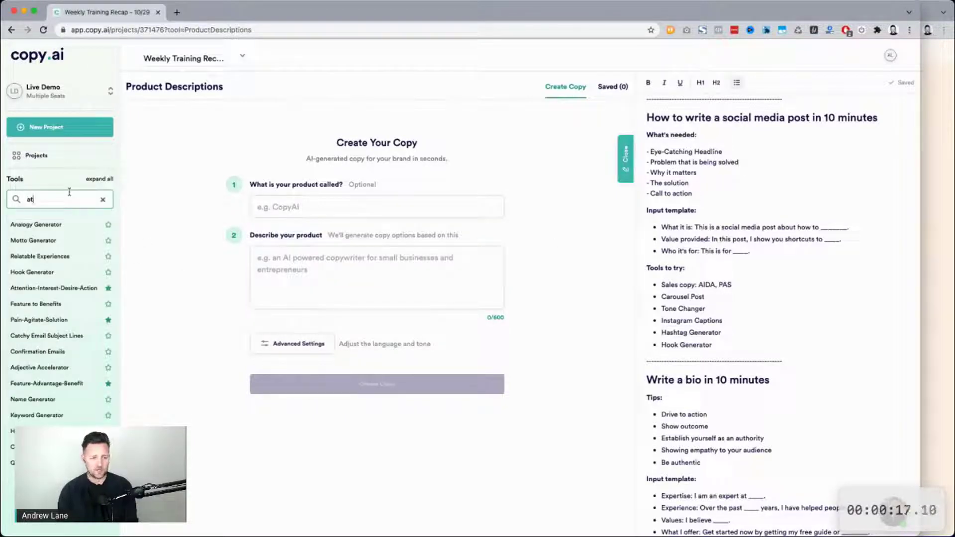
pyautogui.click(49, 288)
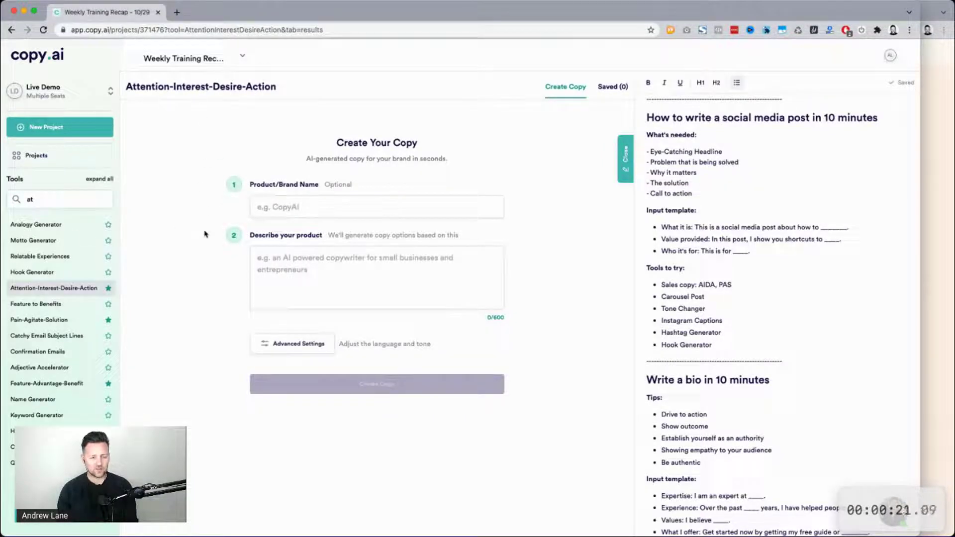
# Step: Enlarge the page, highlight the Attention-Interest-Desire-Action title and paste the copied template into the product description
pyautogui.press('super+equal')
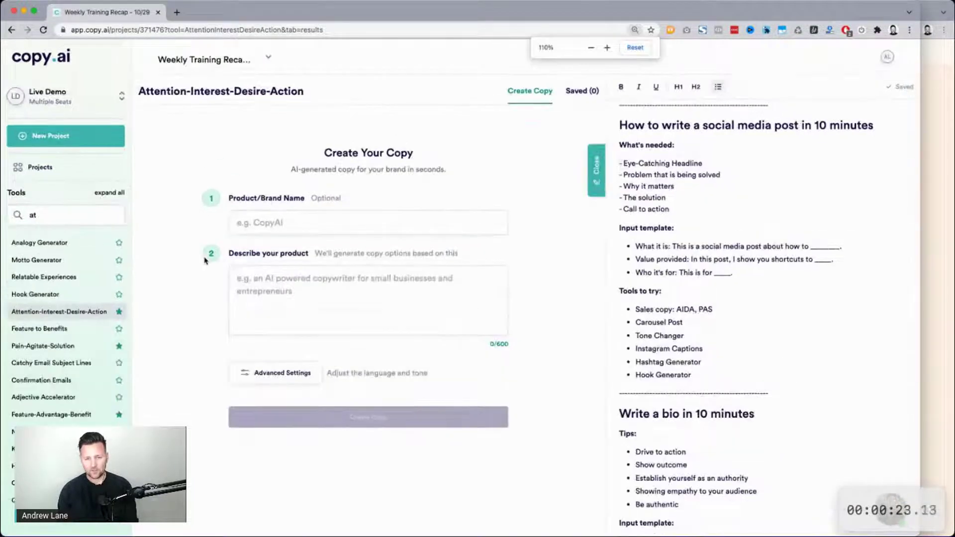
pyautogui.press('super+equal')
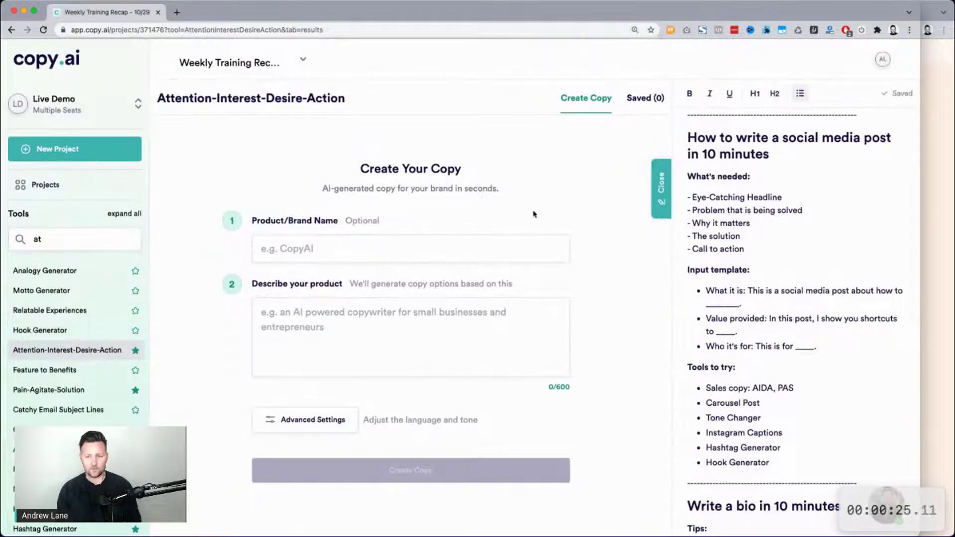
pyautogui.moveTo(158, 98); pyautogui.dragTo(378, 100)
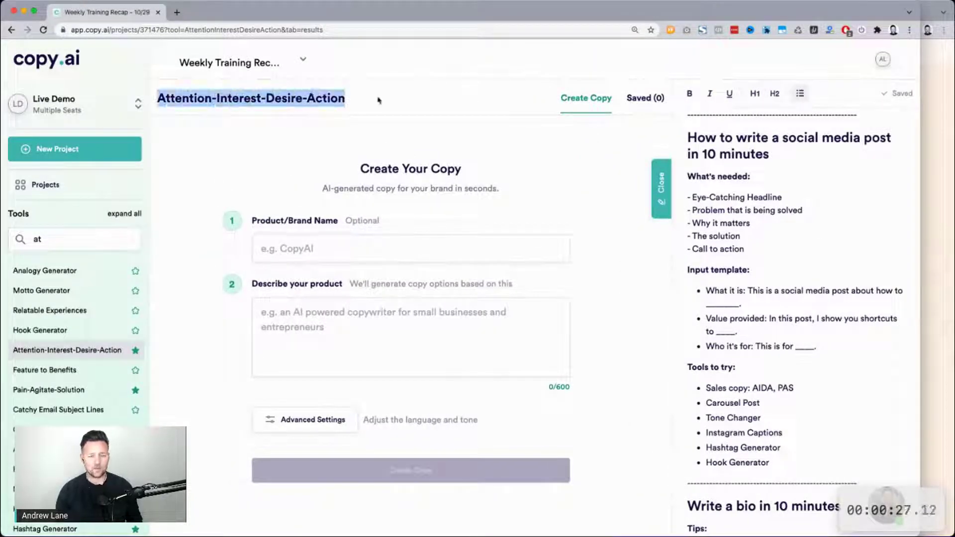
pyautogui.click(226, 341)
pyautogui.click(378, 308)
pyautogui.press('super+v')
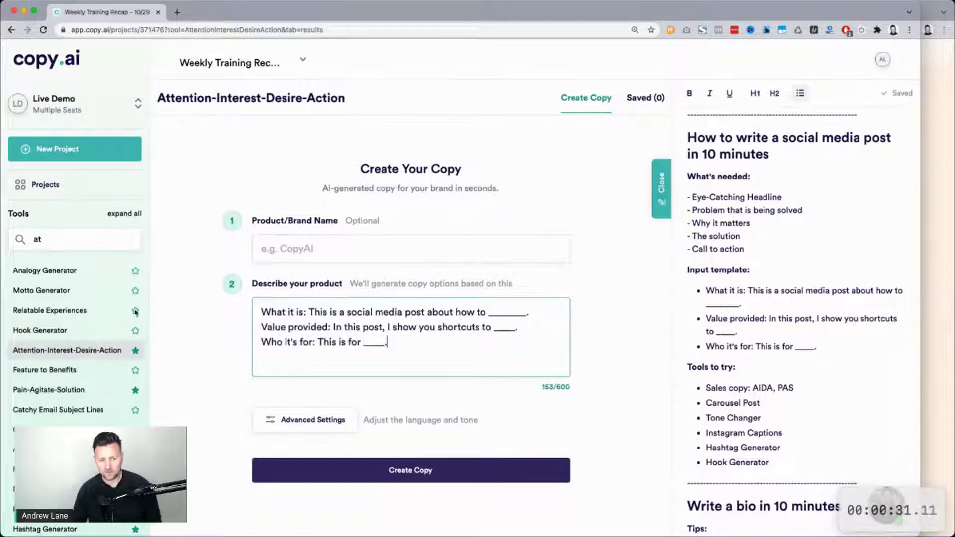
# Step: Remove the labels "What it is:", "Value provided:" and "Who it's for:" from the pasted description lines
pyautogui.press('super+shift+Left')
pyautogui.press('BackSpace')
pyautogui.click(334, 327)
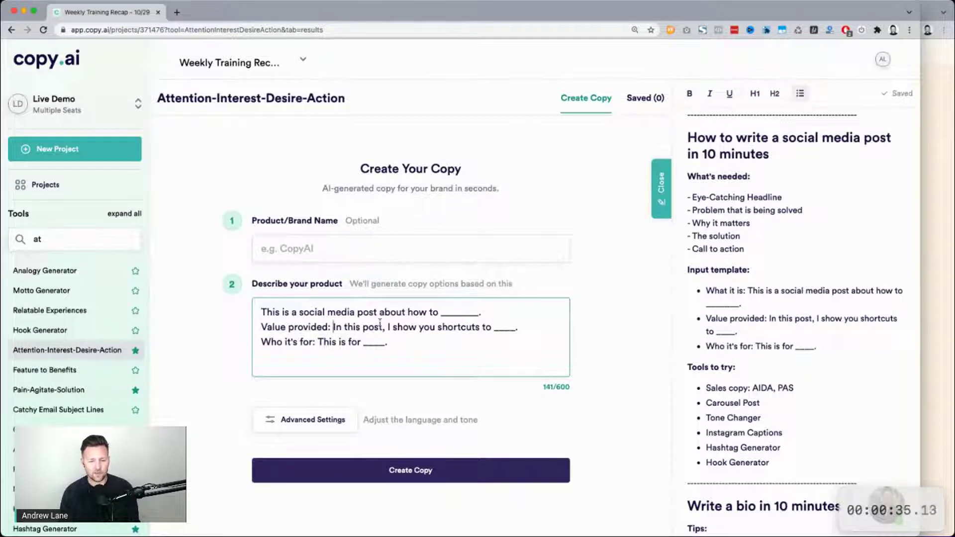
pyautogui.press('BackSpace')
pyautogui.press('super+shift+Left')
pyautogui.press('BackSpace')
pyautogui.click(320, 342)
pyautogui.press('super+shift+Left')
pyautogui.press('BackSpace')
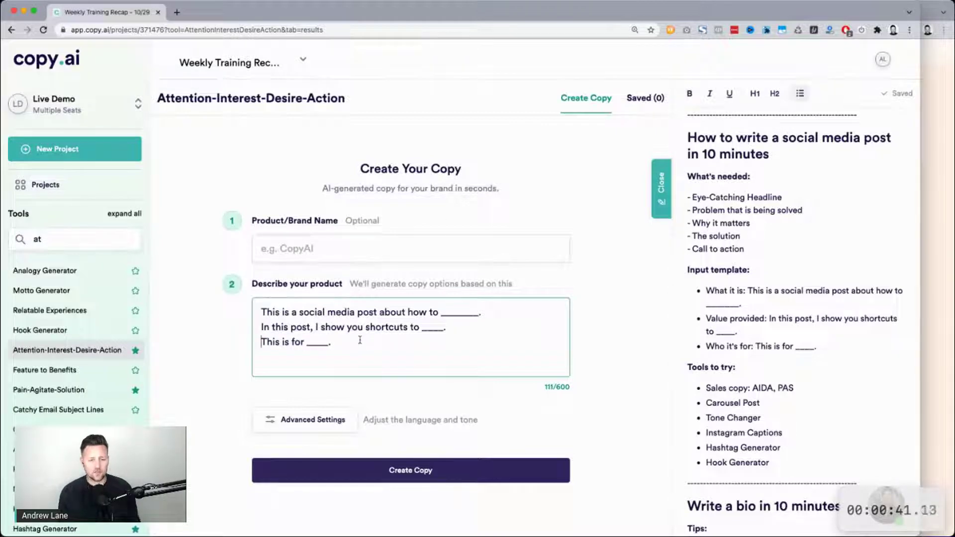
# Step: Separate the three sentences of the product description with blank lines
pyautogui.moveTo(261, 312); pyautogui.dragTo(340, 347)
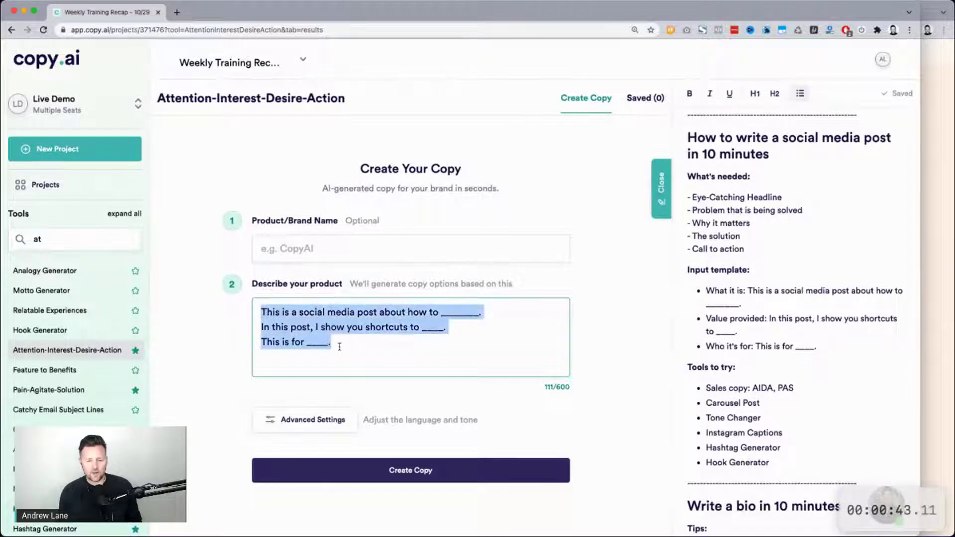
pyautogui.click(257, 328)
pyautogui.press('Return')
pyautogui.press('Down')
pyautogui.press('Return')
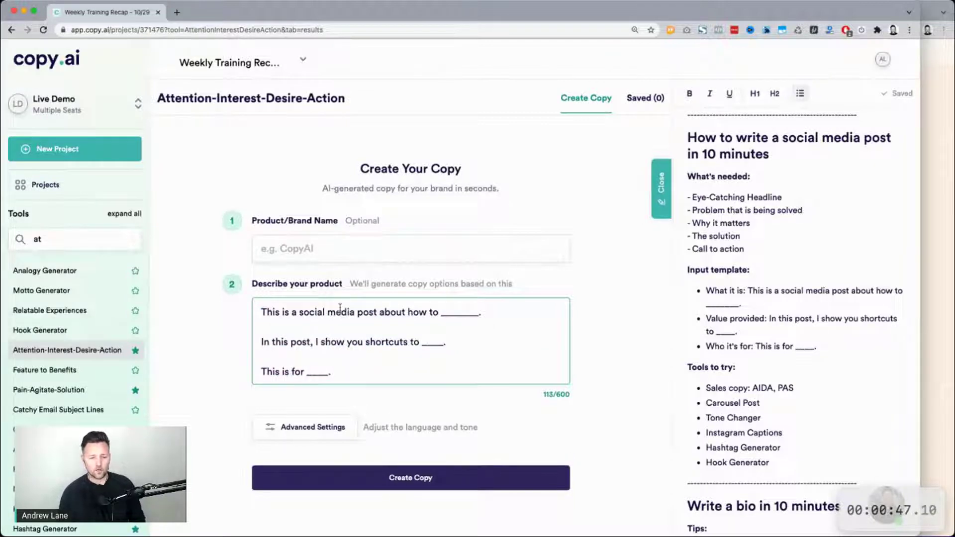
# Step: Consult the Remote Bliss About page for a topic and replace the description's first blank with "start your own blog"
pyautogui.doubleClick(456, 312)
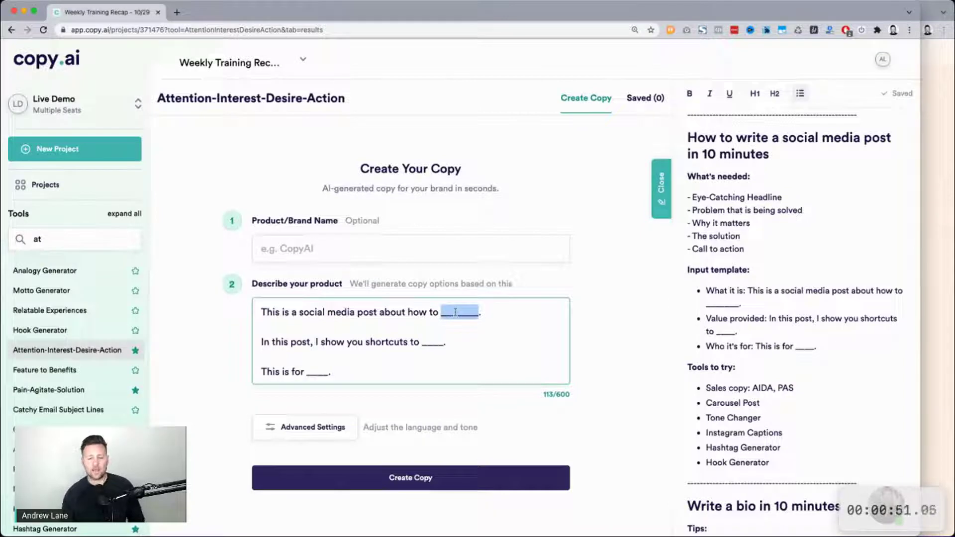
pyautogui.click(953, 192)
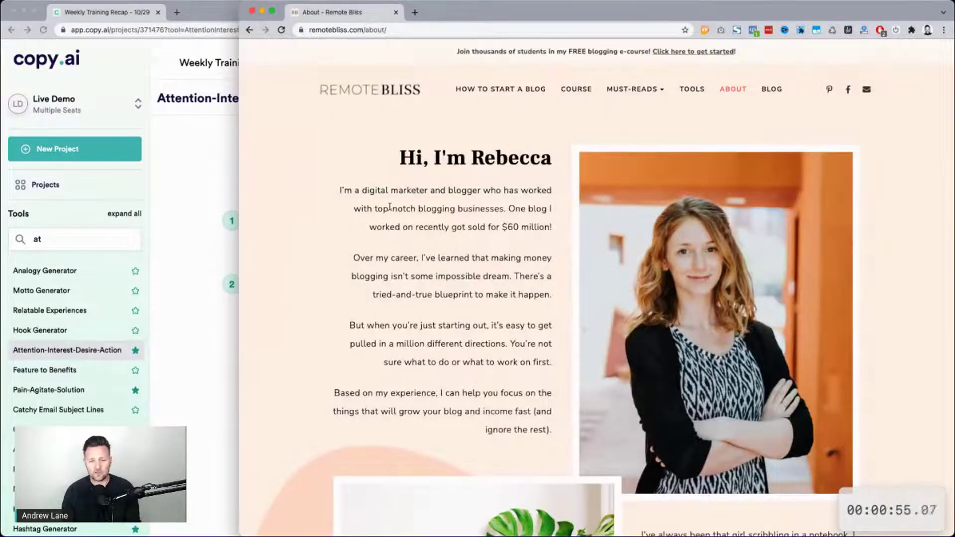
pyautogui.scroll(-2, 390, 207)
pyautogui.scroll(2, 390, 207)
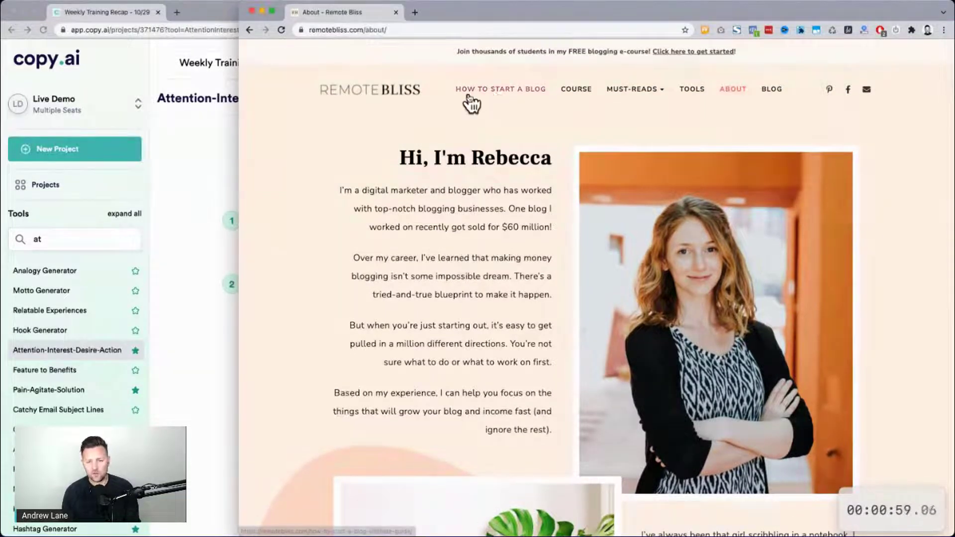
pyautogui.click(226, 257)
pyautogui.write('start your own blog.')
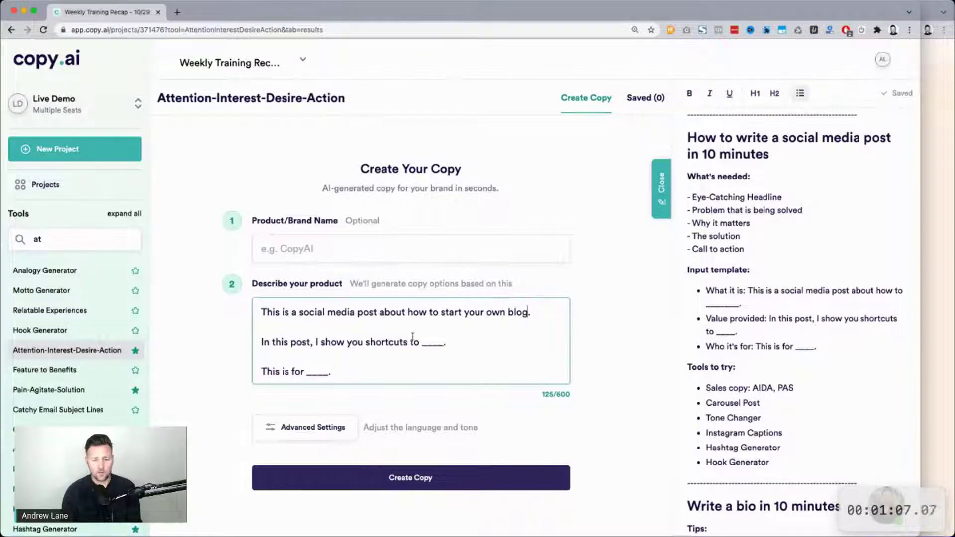
# Step: Open the Remote Bliss blog from the About page and browse its post titles for a topic to feature
pyautogui.press('super+grave')
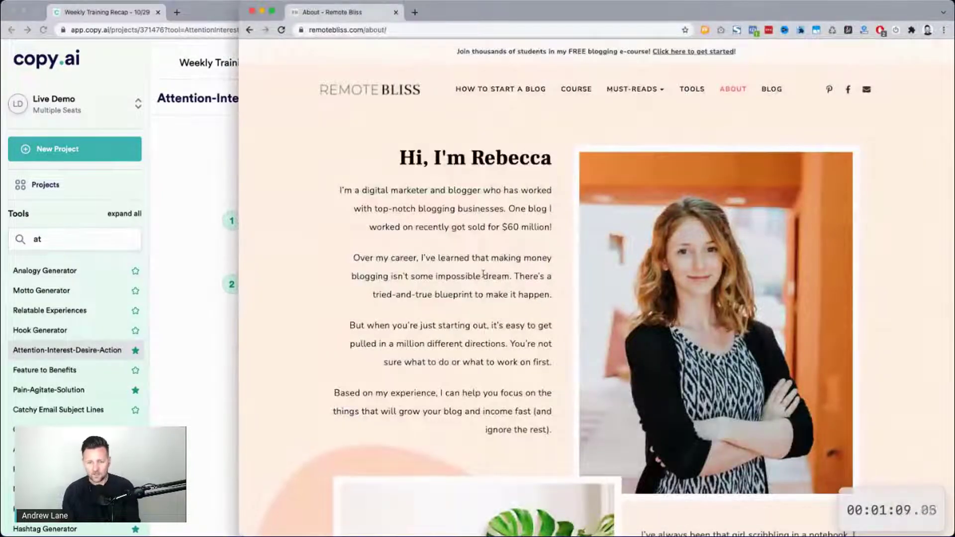
pyautogui.scroll(-1, 616, 160)
pyautogui.scroll(-15, 421, 221)
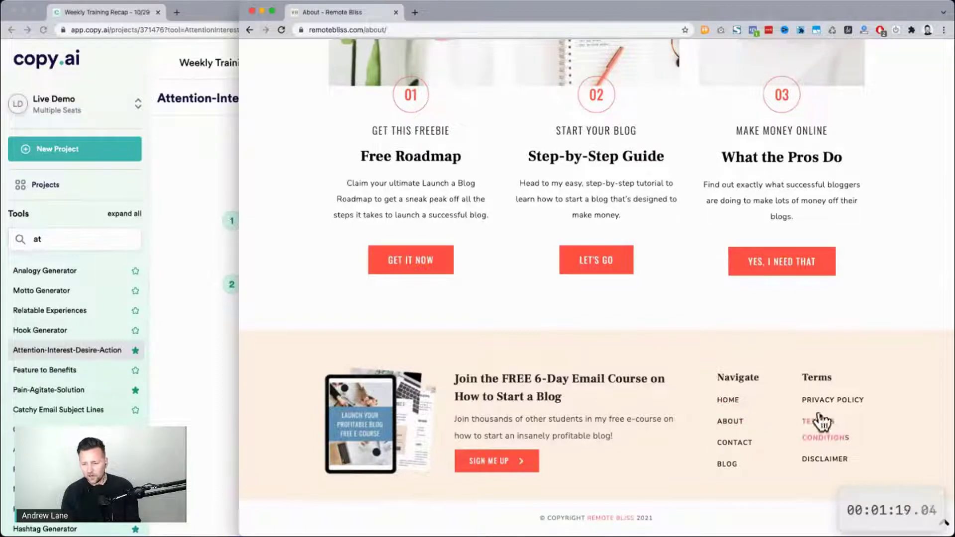
pyautogui.click(729, 468)
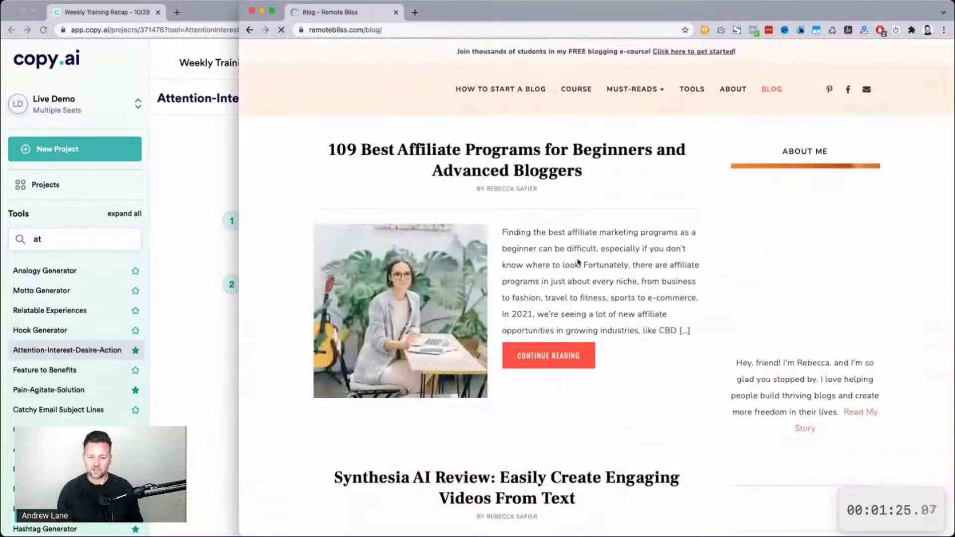
pyautogui.scroll(-5, 579, 263)
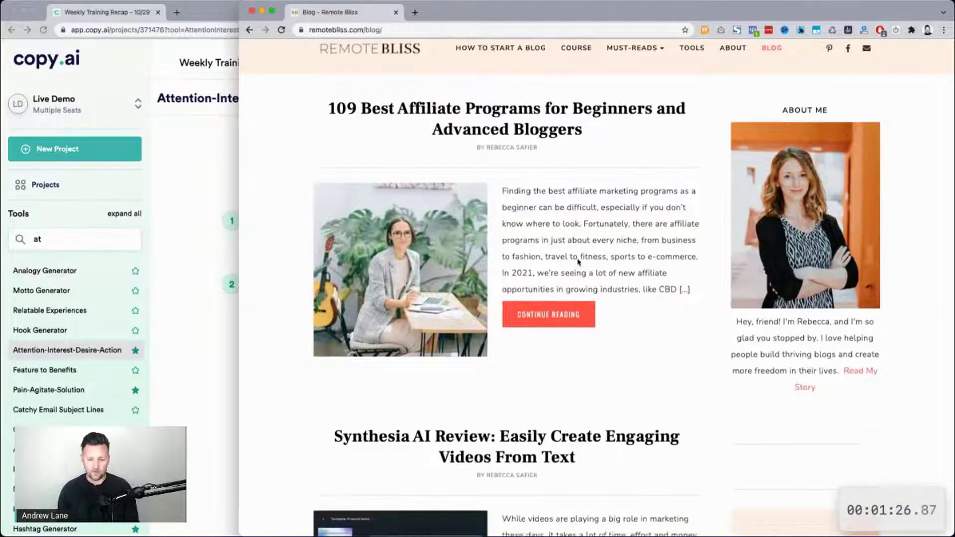
pyautogui.scroll(-5, 578, 262)
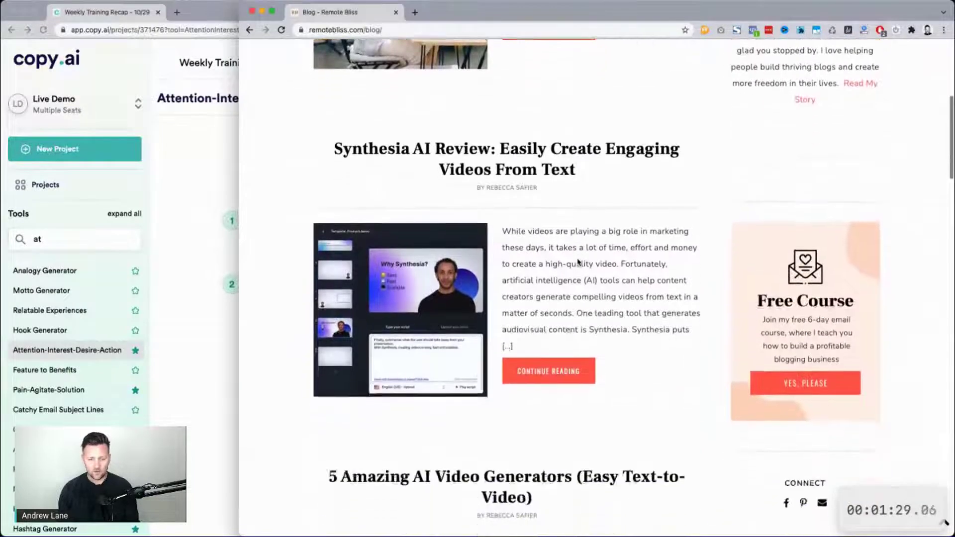
pyautogui.scroll(-1, 554, 150)
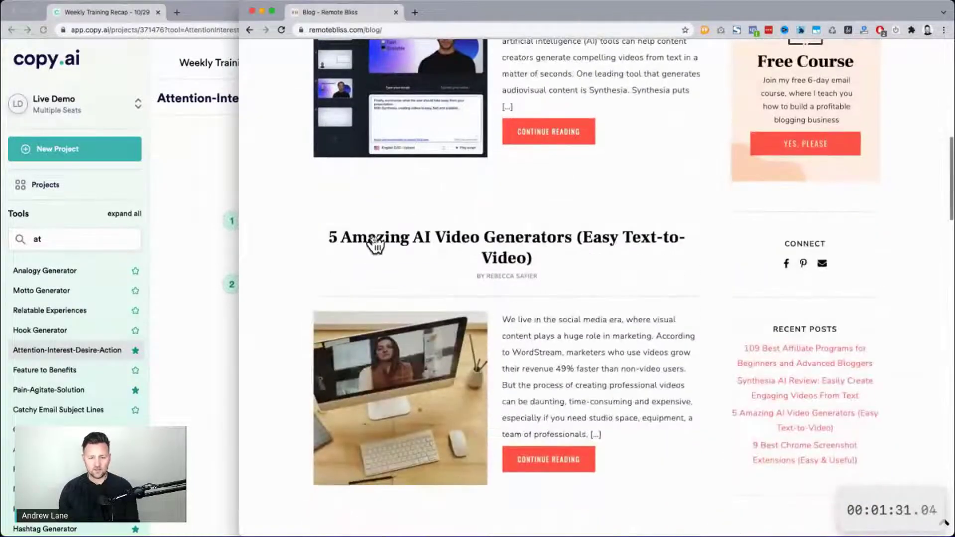
pyautogui.scroll(-5, 619, 283)
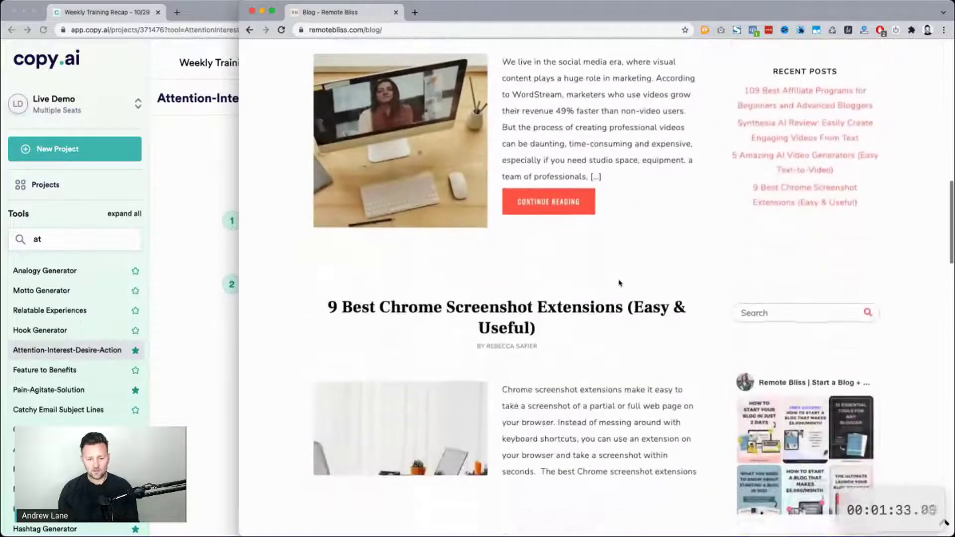
pyautogui.scroll(-2, 619, 283)
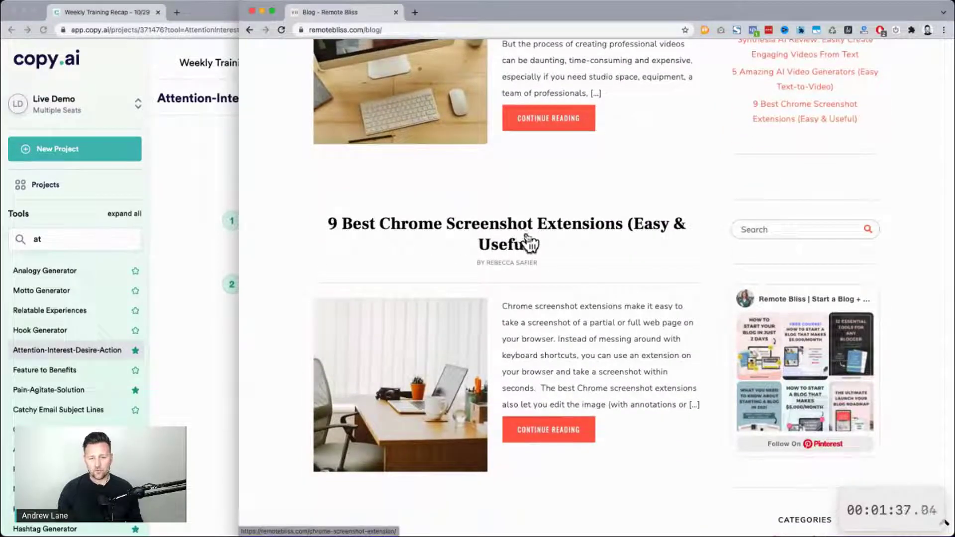
# Step: In copy.ai, replace "shortcuts to ____" in the description's second sentence with "my favorite chrome screenshot extensions"
pyautogui.click(218, 341)
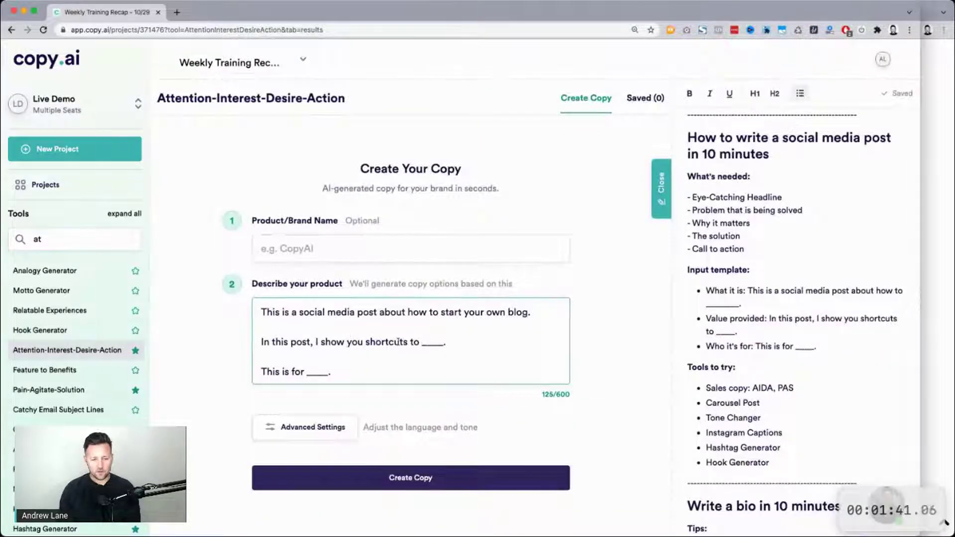
pyautogui.click(374, 342)
pyautogui.moveTo(366, 342); pyautogui.dragTo(444, 343)
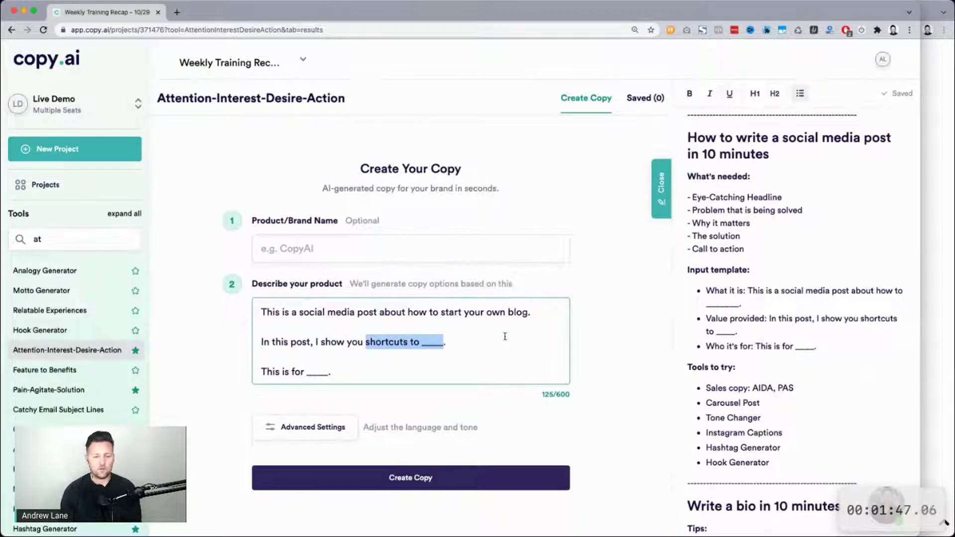
pyautogui.write('my favorite chrome screenshot extensions.')
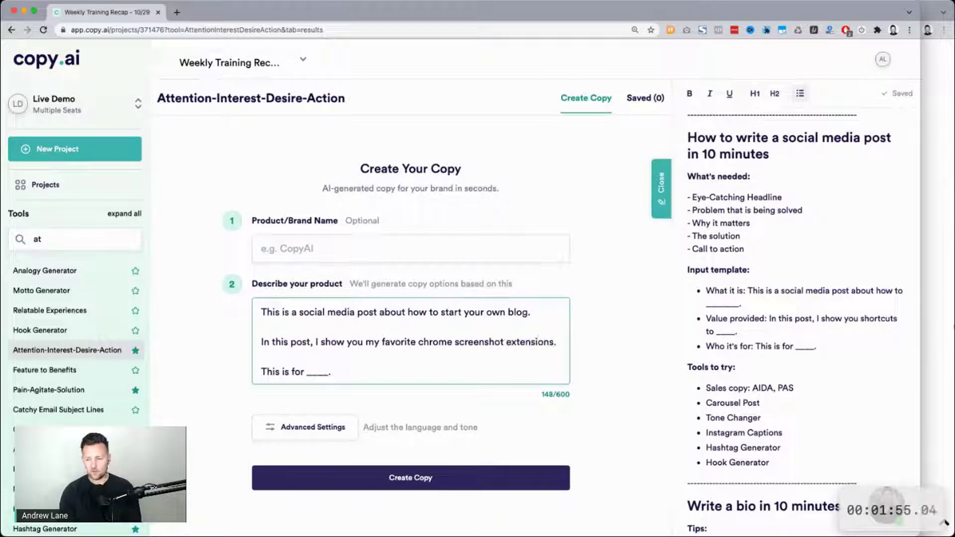
# Step: Replace the blank in the description's "This is for" sentence with "people who want to start their own blog"
pyautogui.click(951, 294)
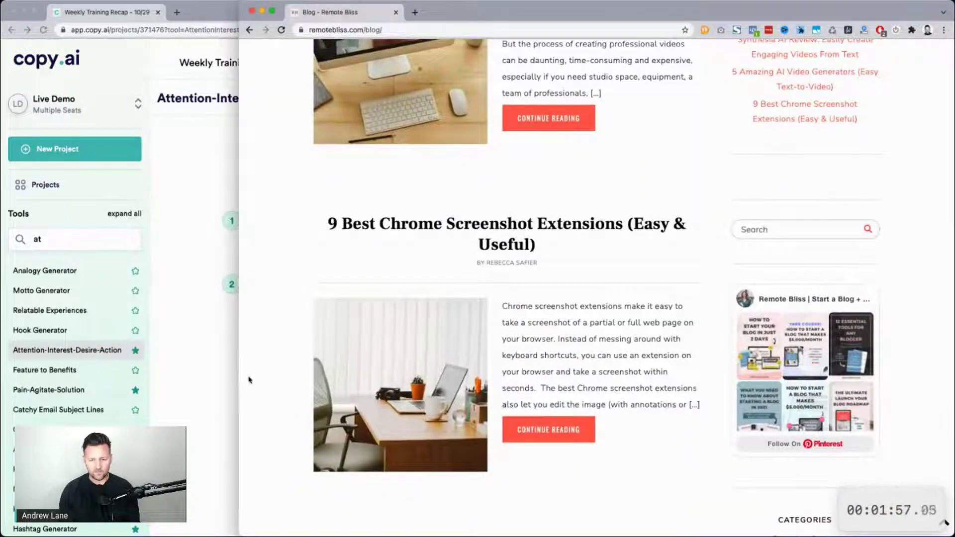
pyautogui.click(233, 387)
pyautogui.doubleClick(308, 371)
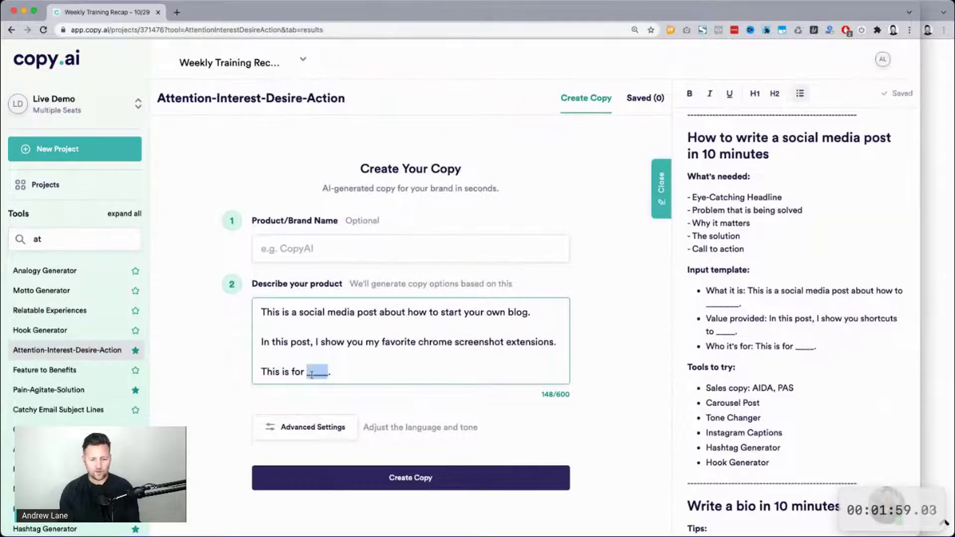
pyautogui.write('people who want ')
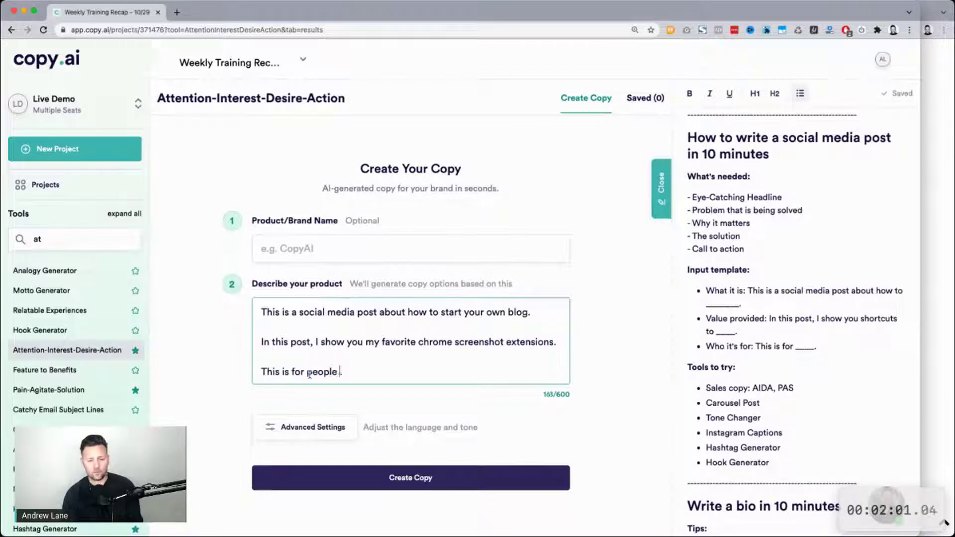
pyautogui.write('to start')
pyautogui.write('ir own blog')
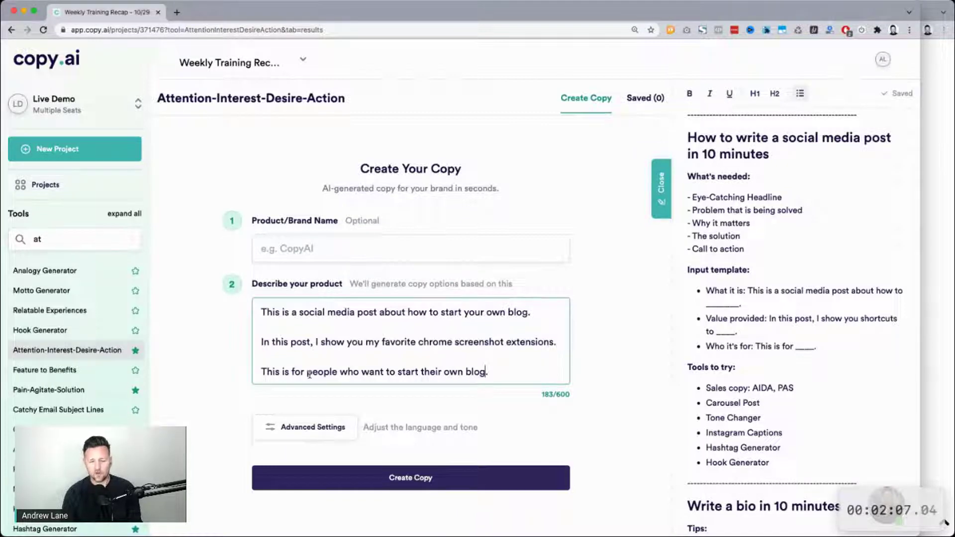
# Step: Extend the audience sentence with "so they can build a new stream of income around a topic that they are passionate about."
pyautogui.write(' so they can ')
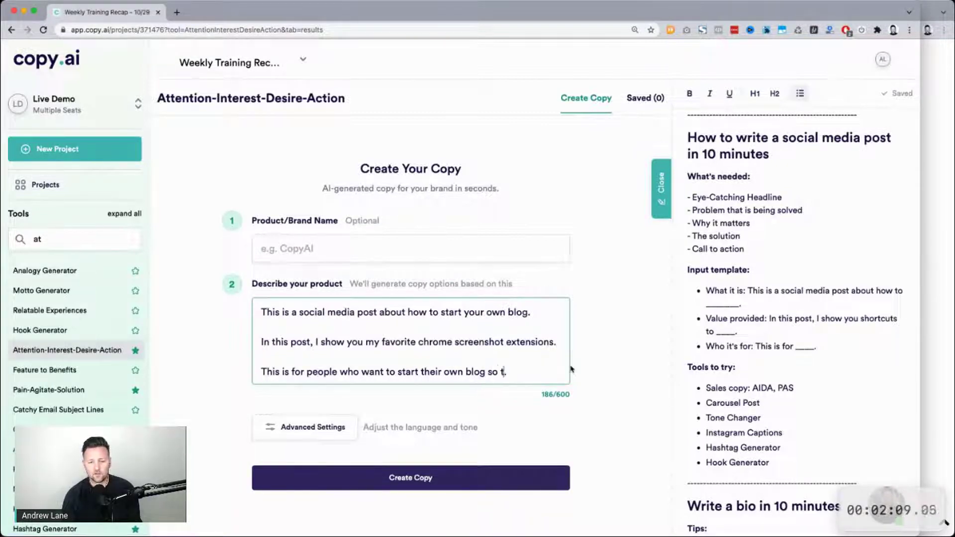
pyautogui.write('build a new stream of income ')
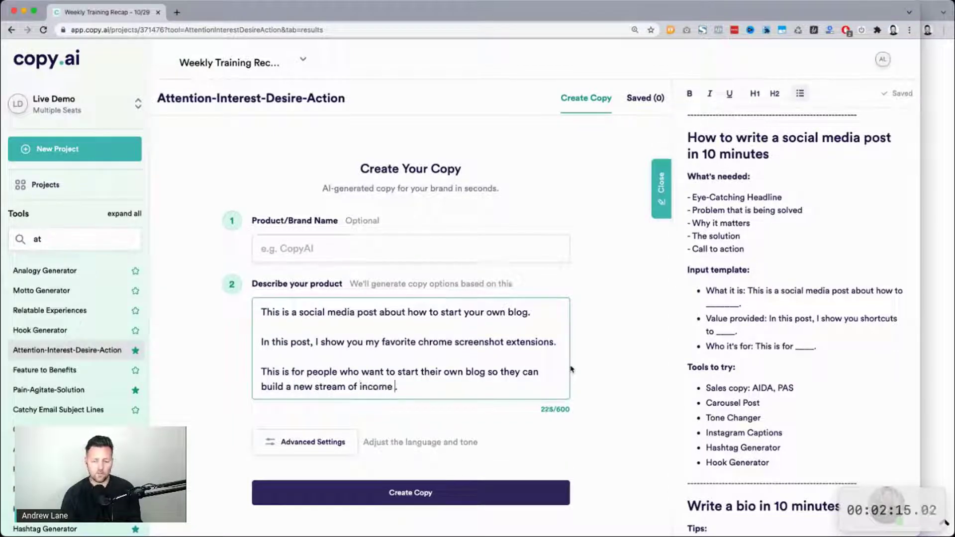
pyautogui.write('why')
pyautogui.press('BackSpace')
pyautogui.press('BackSpace')
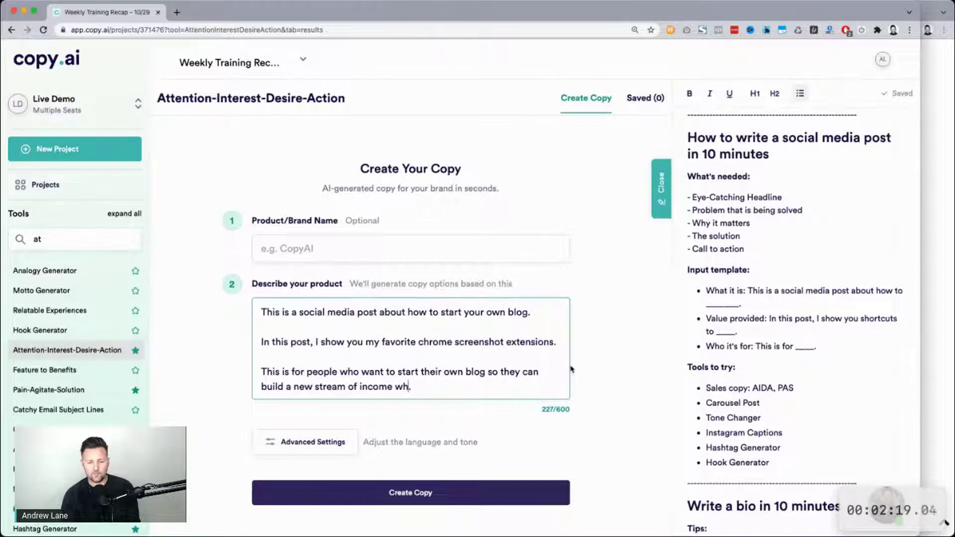
pyautogui.press('BackSpace')
pyautogui.press('BackSpace')
pyautogui.write('around a topic')
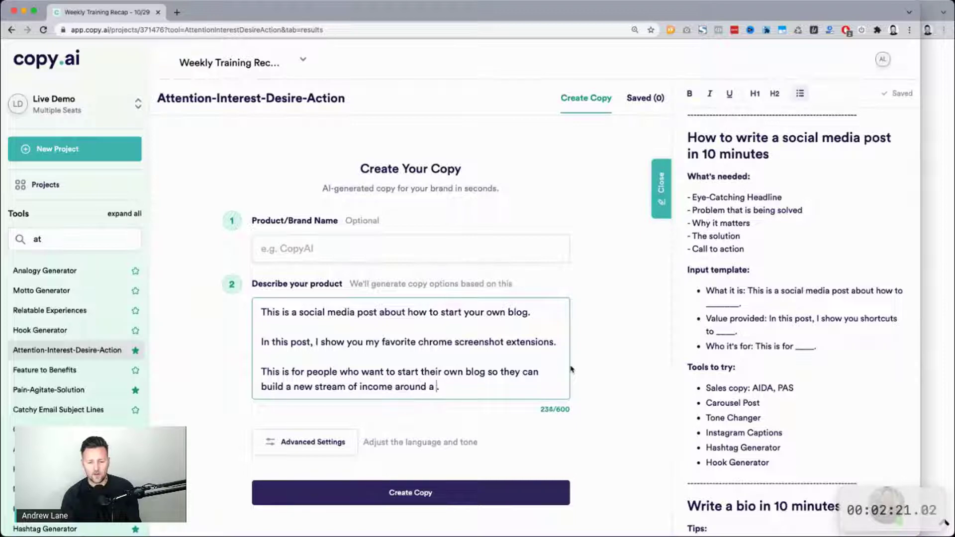
pyautogui.write(' that they are')
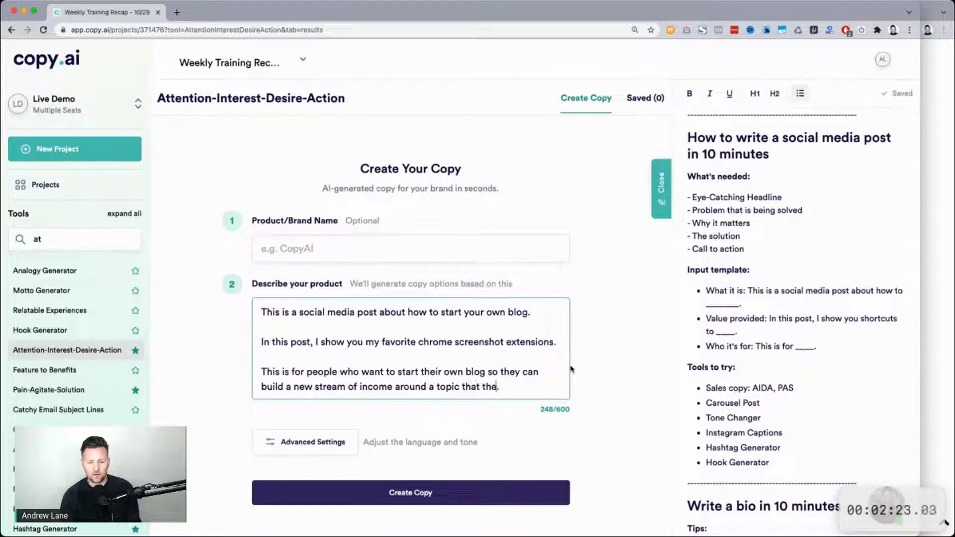
pyautogui.write(' passion')
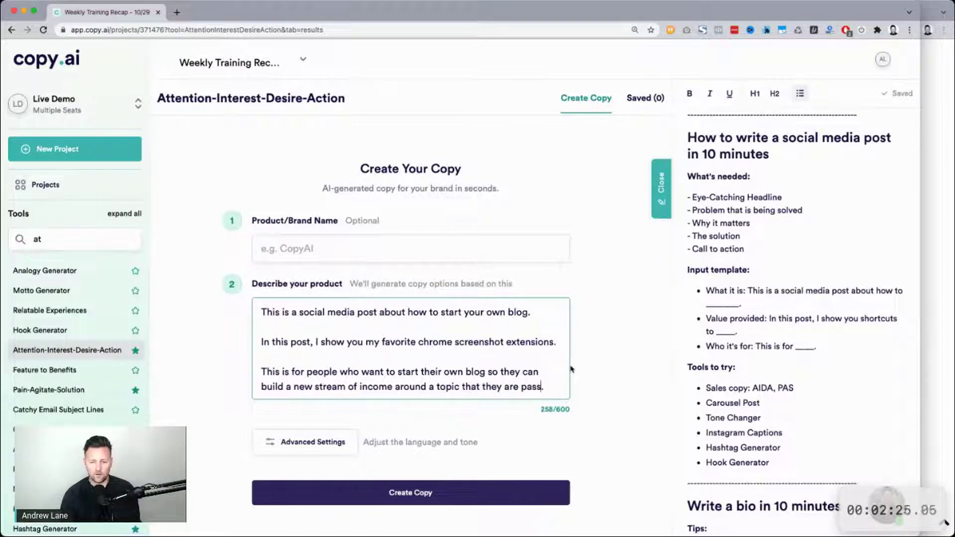
pyautogui.write('ate about.')
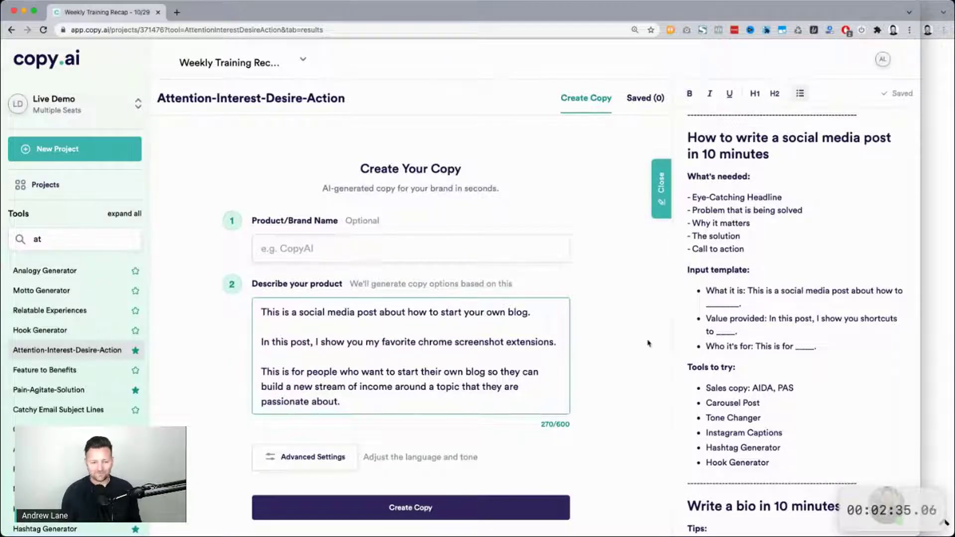
# Step: Generate the Attention-Interest-Desire-Action copy from the completed product description
pyautogui.click(623, 361)
pyautogui.scroll(-2, 623, 361)
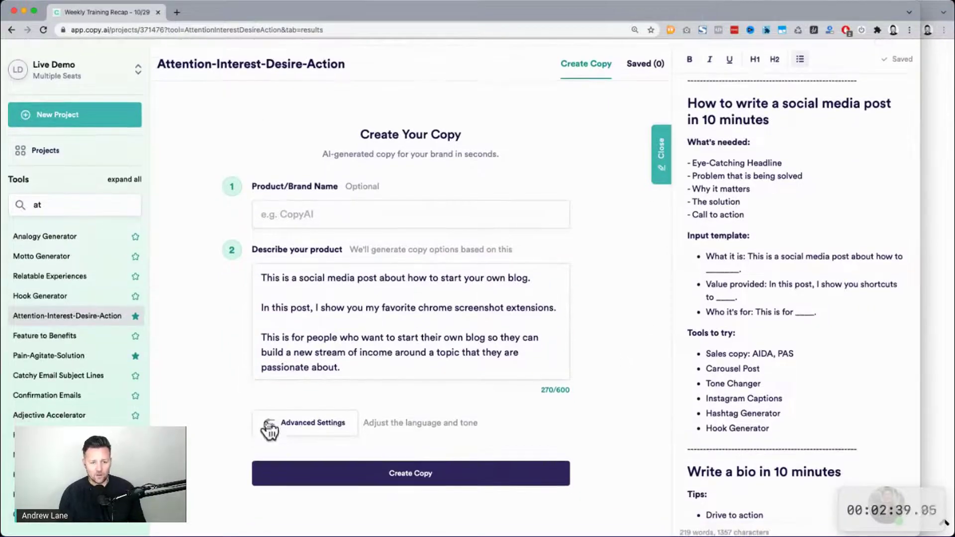
pyautogui.click(393, 473)
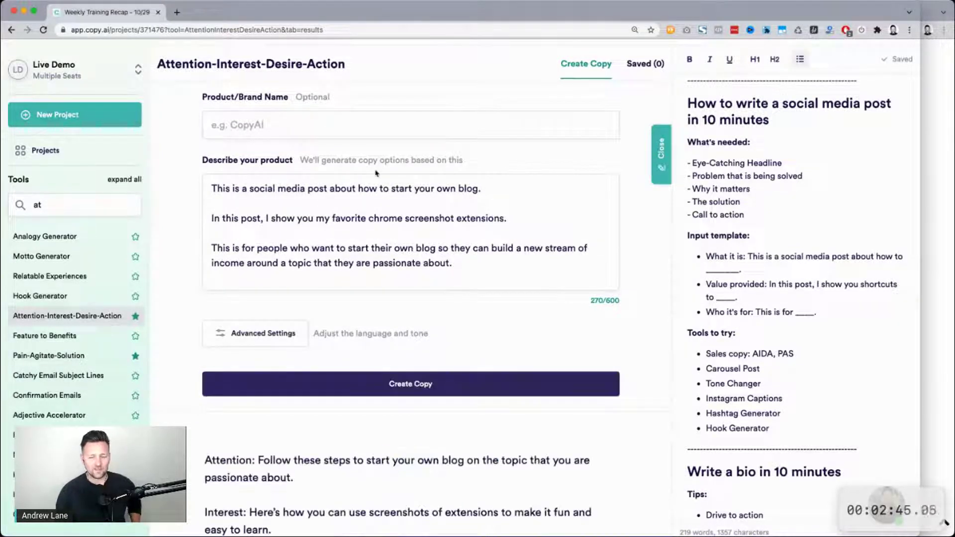
# Step: Read the first two generated results, highlighting the first one's Attention sentence to examine it
pyautogui.scroll(-4, 191, 326)
pyautogui.scroll(-1, 189, 326)
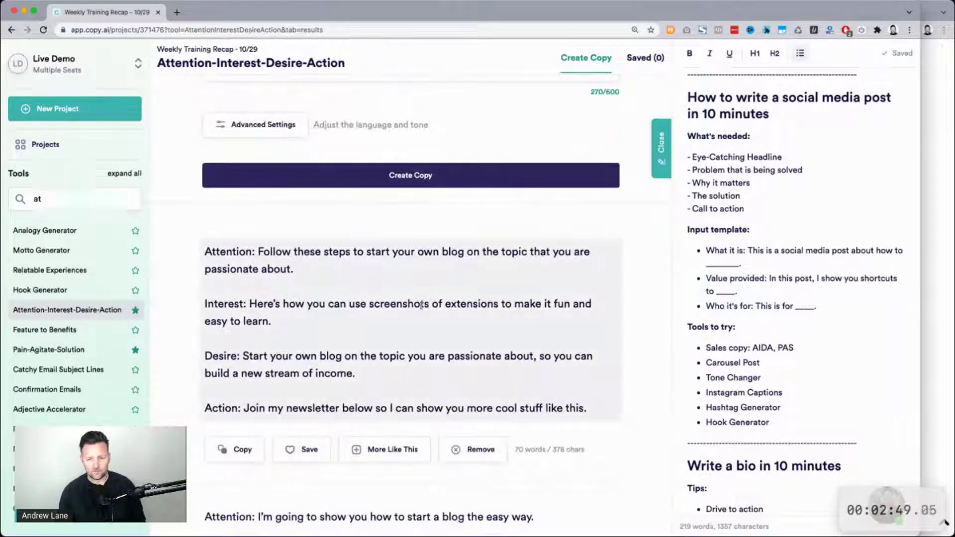
pyautogui.moveTo(258, 251); pyautogui.dragTo(299, 267)
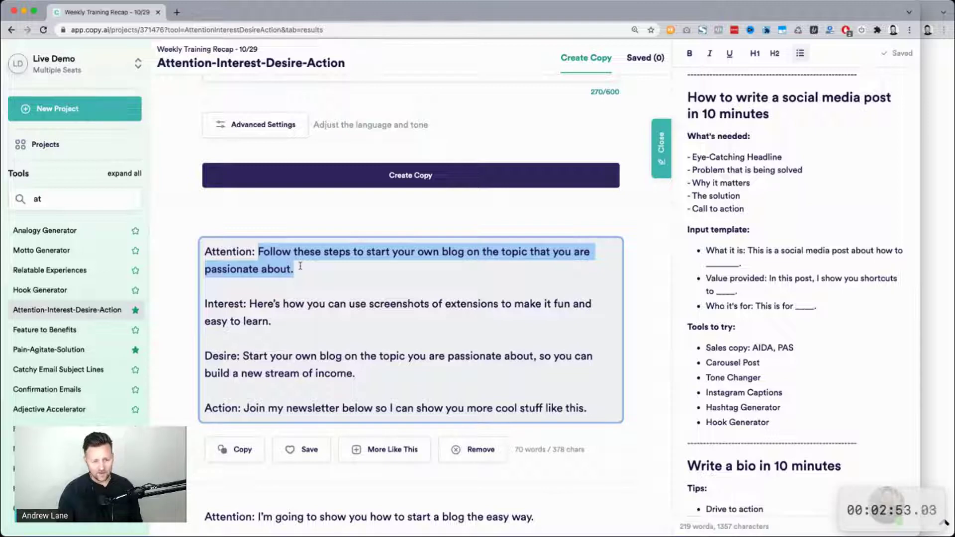
pyautogui.click(333, 309)
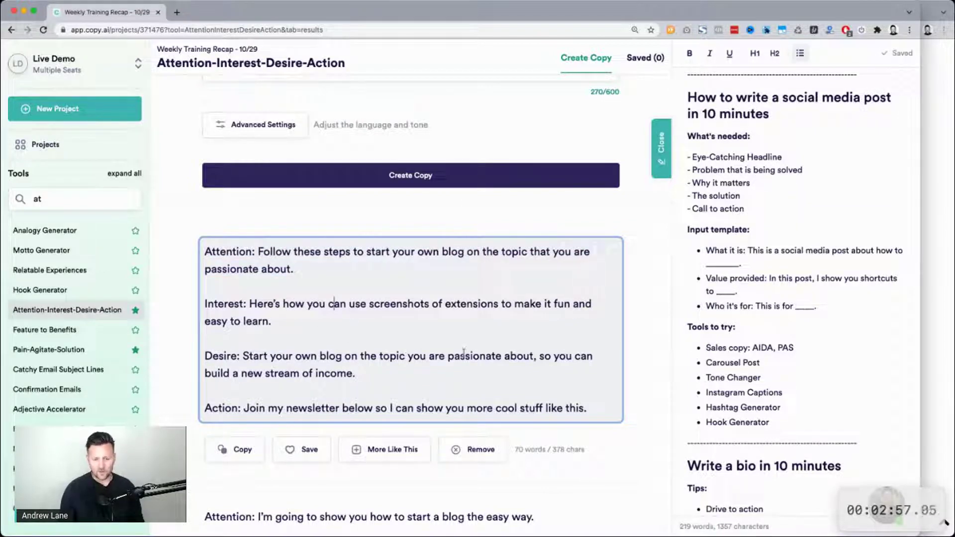
pyautogui.scroll(-1, 517, 353)
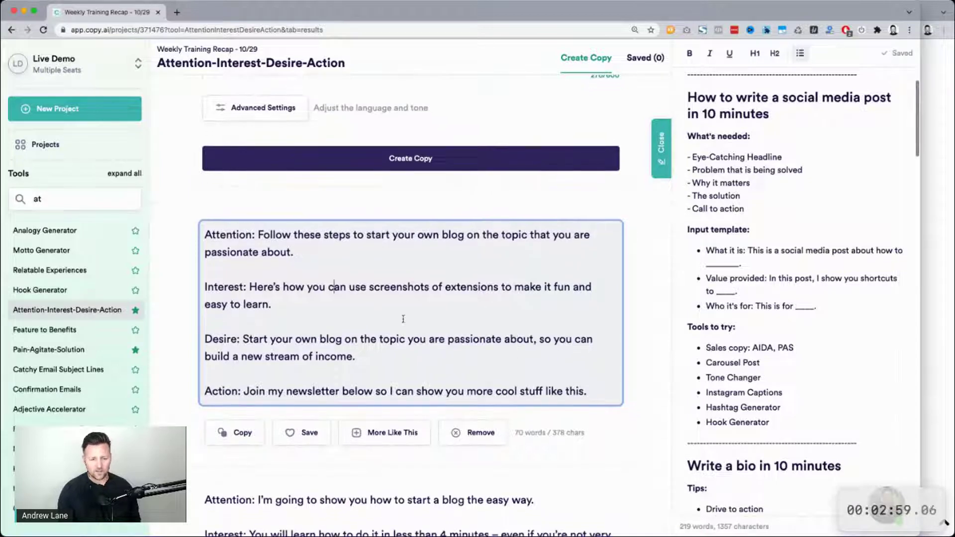
pyautogui.scroll(-5, 361, 327)
pyautogui.scroll(-2, 403, 319)
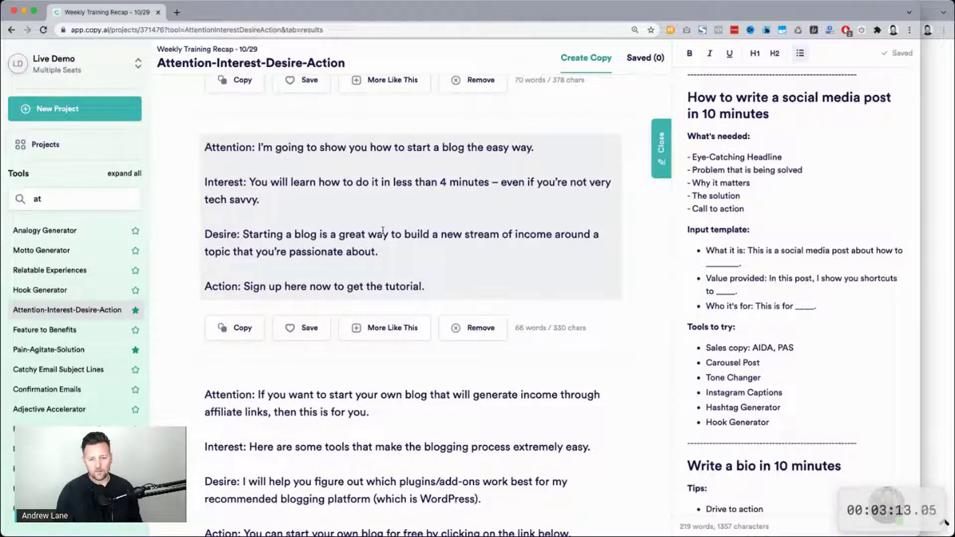
# Step: Copy the Desire sentence "Starting a blog is a great way to build a new stream of income..." from the second result
pyautogui.scroll(-1, 383, 231)
pyautogui.moveTo(243, 221); pyautogui.dragTo(386, 243)
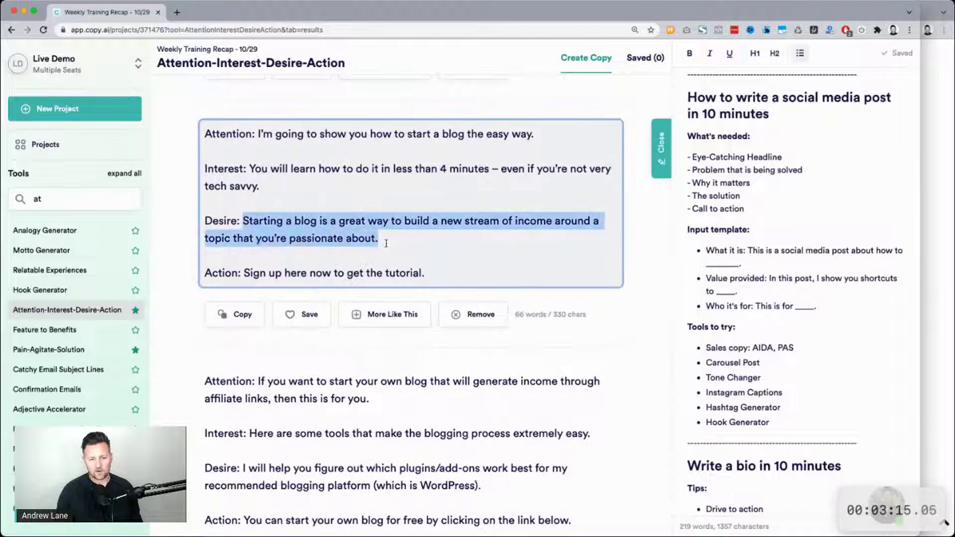
pyautogui.hotkey('ctrl', 'c')
# Step: Add an H2 heading "Results:" below the Tools to try list in the notes and paste the copied sentence under it
pyautogui.click(828, 370)
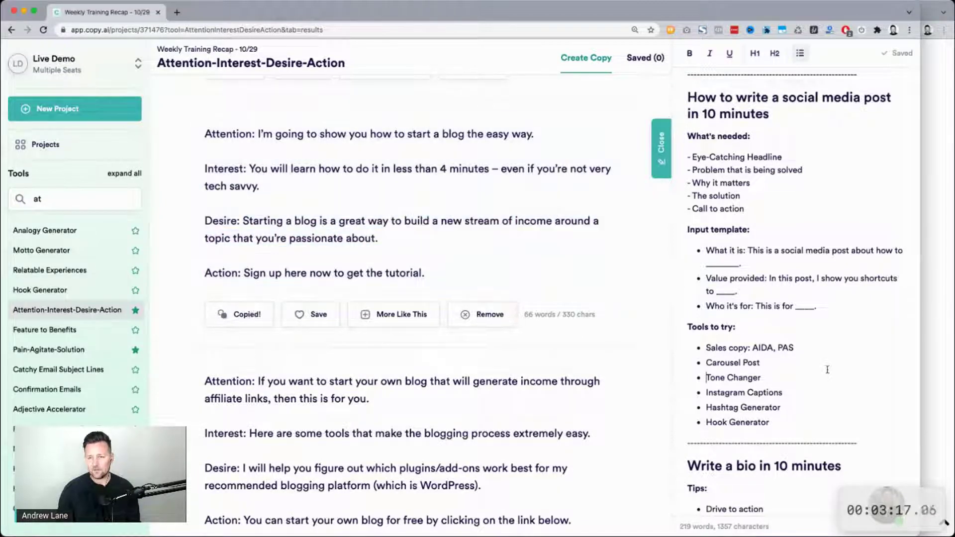
pyautogui.press('Return')
pyautogui.press('Return')
pyautogui.write('Results:')
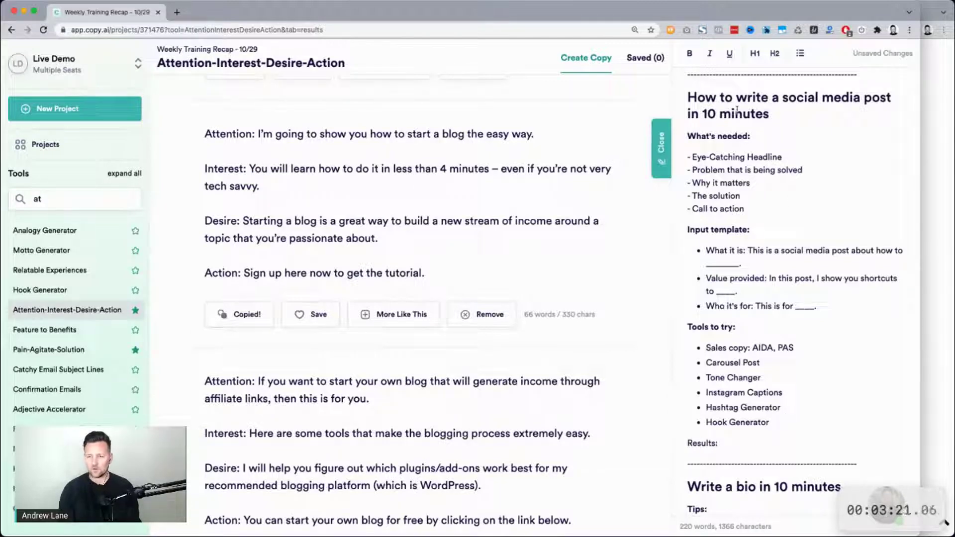
pyautogui.click(775, 53)
pyautogui.scroll(-3, 771, 351)
pyautogui.press('Return')
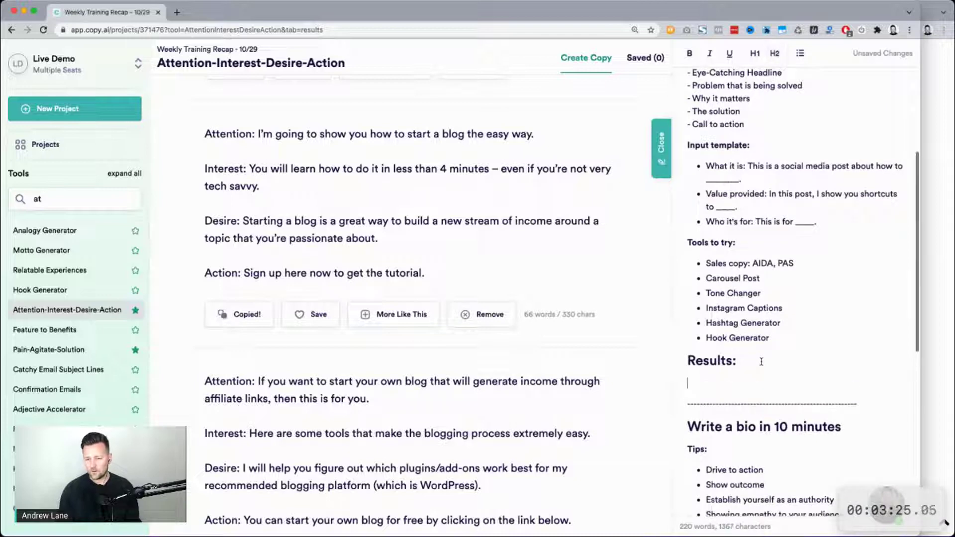
pyautogui.press('super+v')
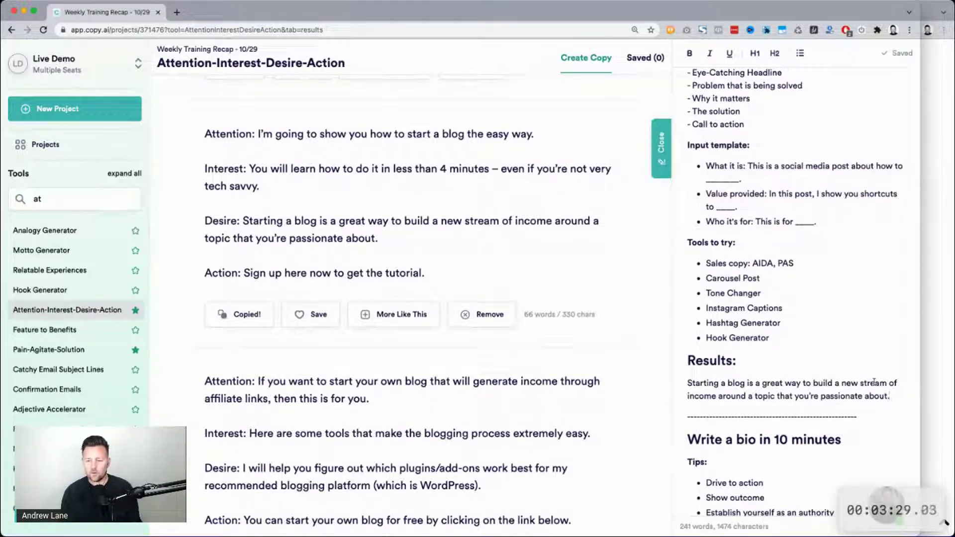
# Step: Copy the third result's Attention sentence "If you want to start your own blog..." and paste it as a new paragraph under Results
pyautogui.scroll(-3, 366, 412)
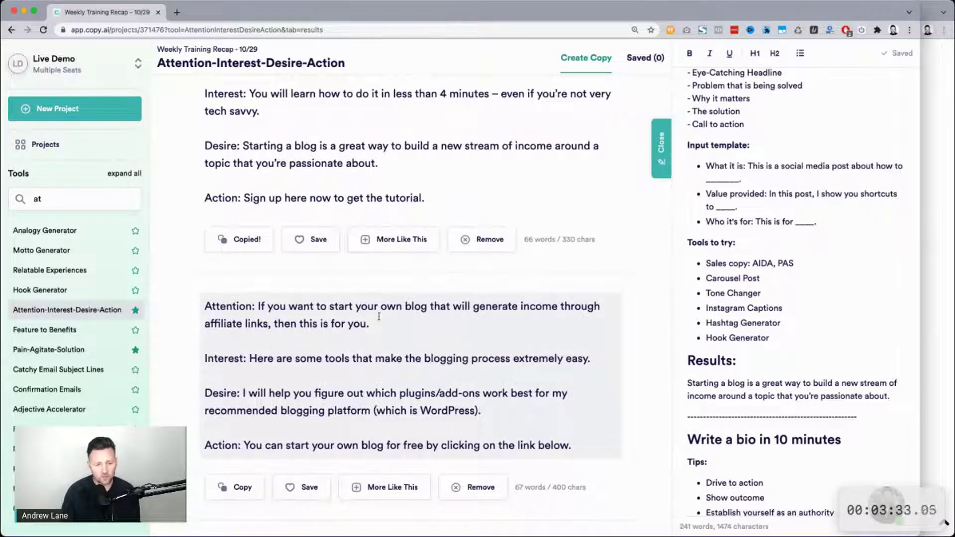
pyautogui.click(385, 326)
pyautogui.keyDown('shift'); pyautogui.click(259, 306); pyautogui.keyUp('shift')
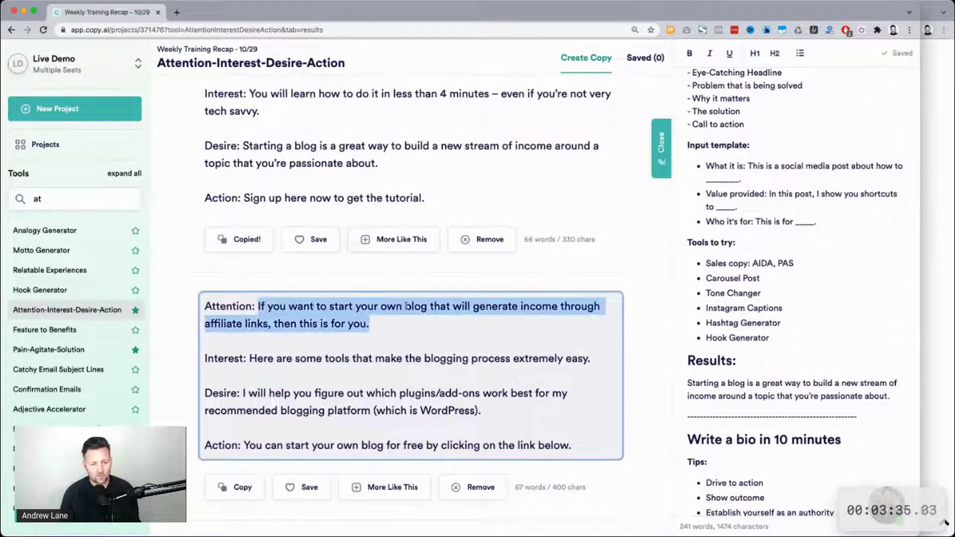
pyautogui.press('super+c')
pyautogui.click(902, 396)
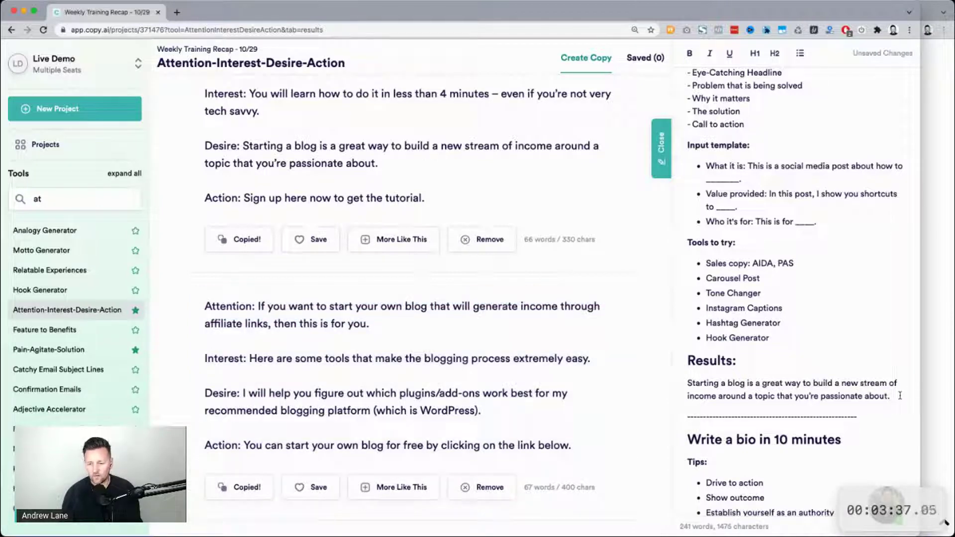
pyautogui.press('super+v')
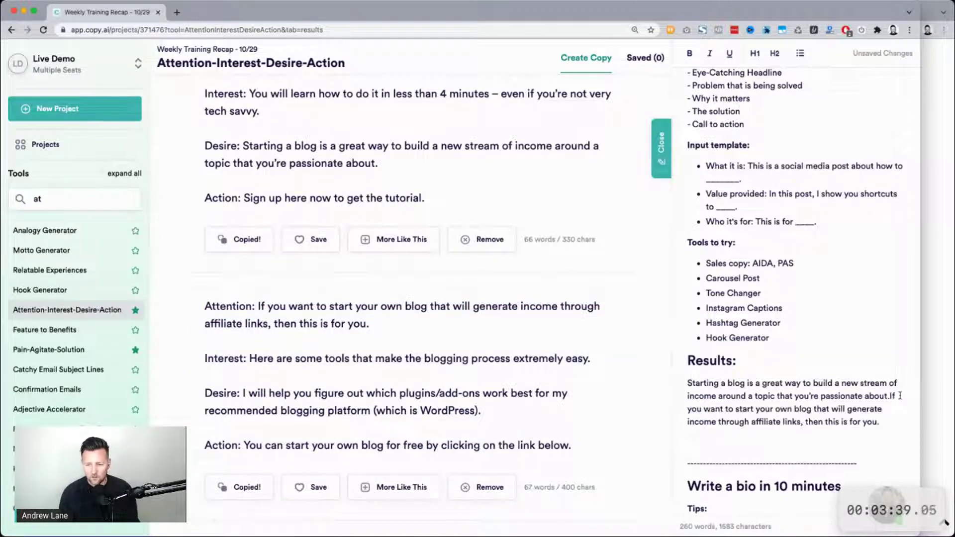
pyautogui.press('super+z')
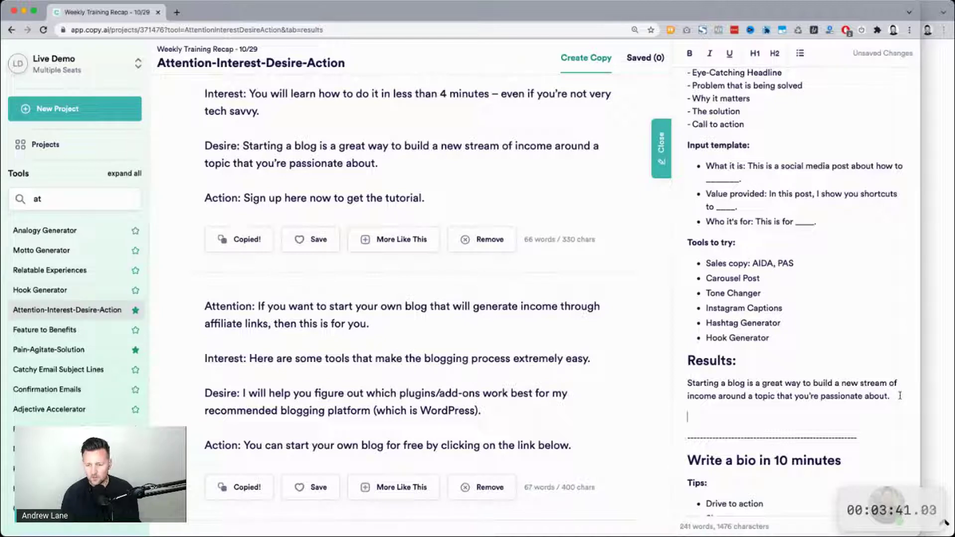
pyautogui.press('super+v')
# Step: Copy the Interest sentence "Here are some tools that make the blogging process extremely easy." and paste it as a new paragraph ending the Results section
pyautogui.scroll(-1, 534, 383)
pyautogui.scroll(-1, 534, 382)
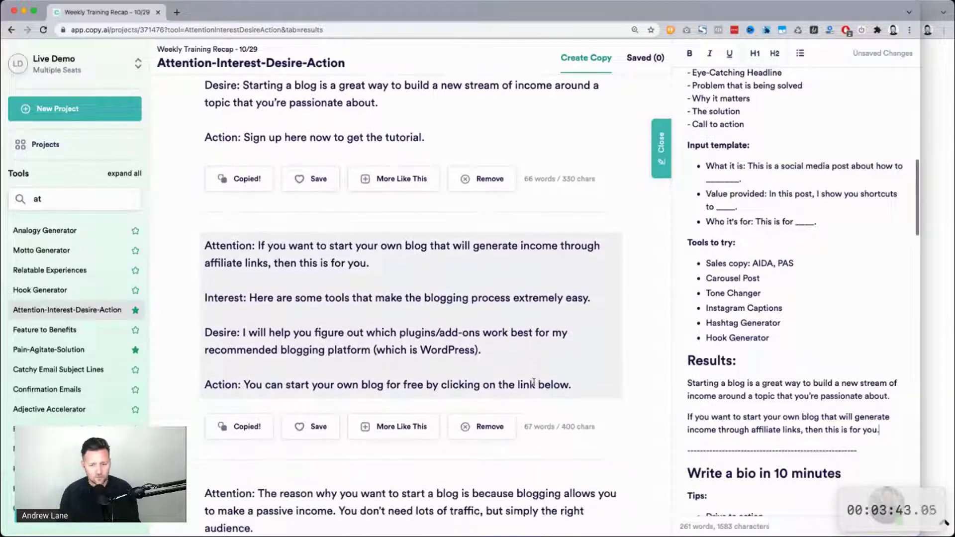
pyautogui.click(250, 298)
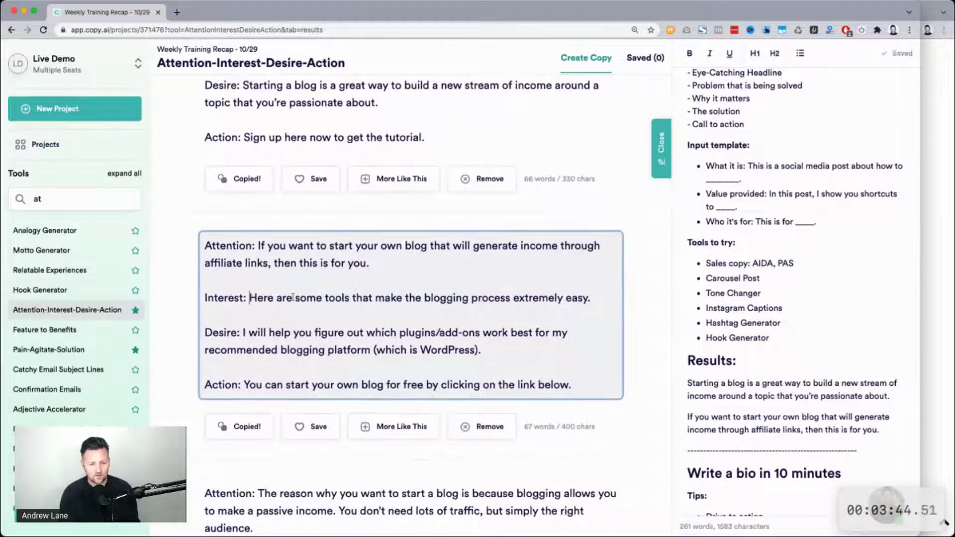
pyautogui.keyDown('shift'); pyautogui.click(600, 299); pyautogui.keyUp('shift')
pyautogui.press('super+c')
pyautogui.click(891, 432)
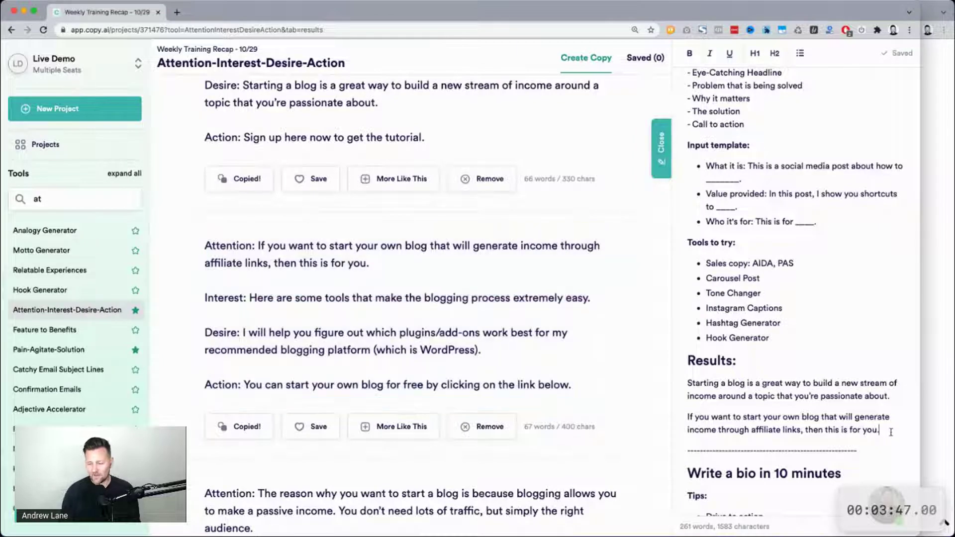
pyautogui.press('Right')
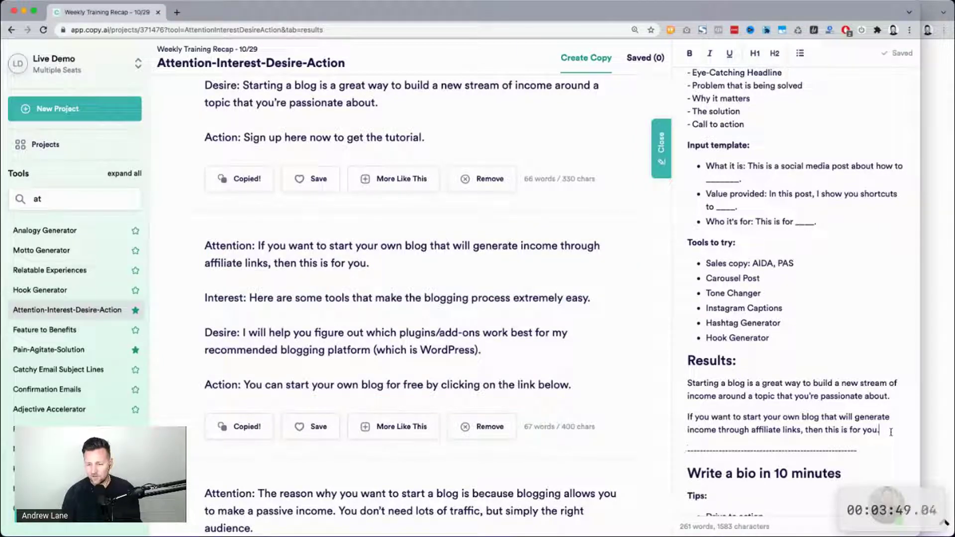
pyautogui.press('Return')
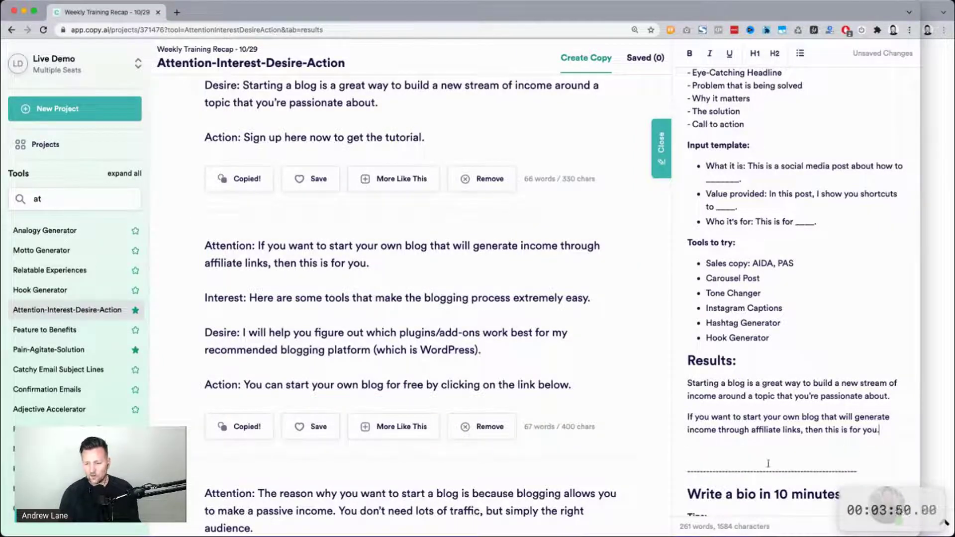
pyautogui.press('super+v')
pyautogui.scroll(-1, 750, 456)
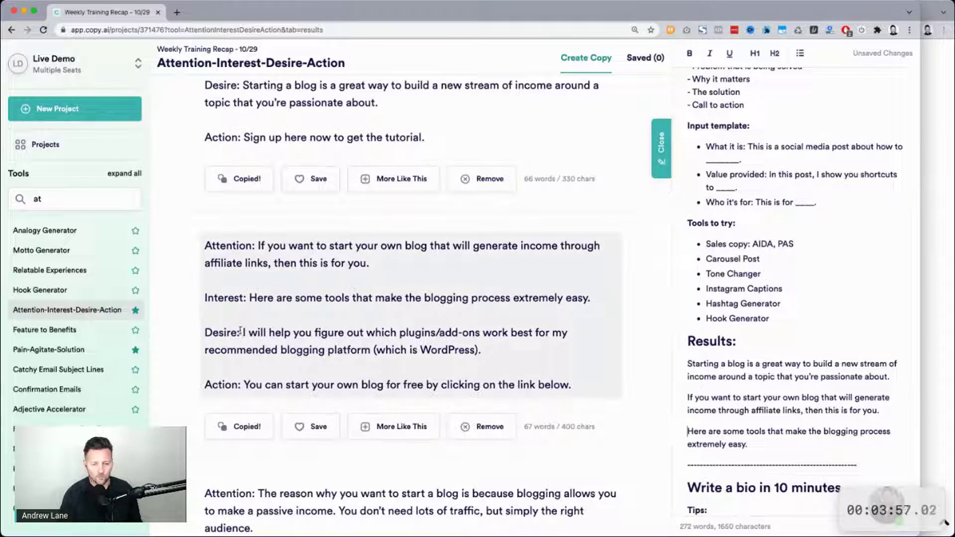
# Step: Read the remaining generated results, highlighting the "basics of blogging" Action sentence and the Interest sentence about saving screenshots
pyautogui.scroll(-2, 447, 345)
pyautogui.scroll(-5, 448, 346)
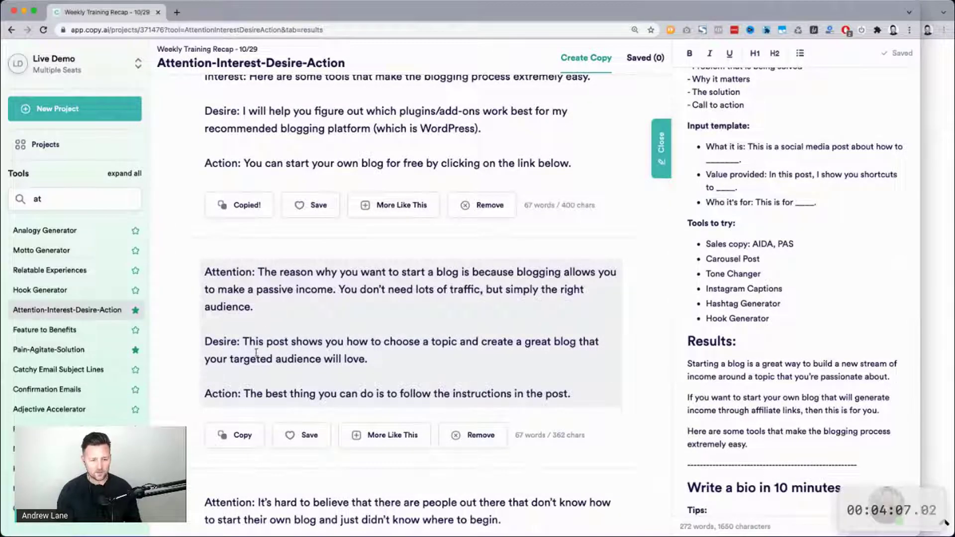
pyautogui.scroll(-5, 380, 351)
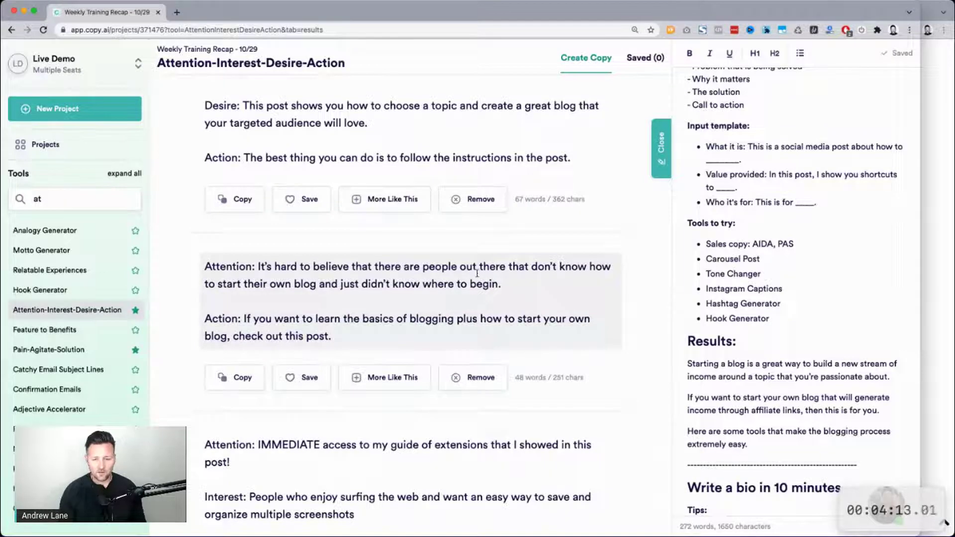
pyautogui.scroll(-3, 477, 273)
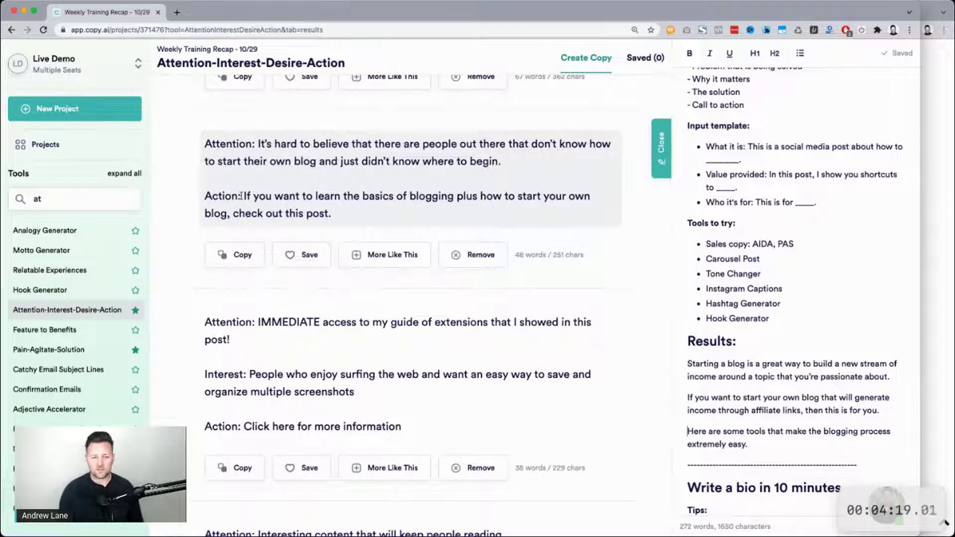
pyautogui.moveTo(244, 197); pyautogui.dragTo(336, 213)
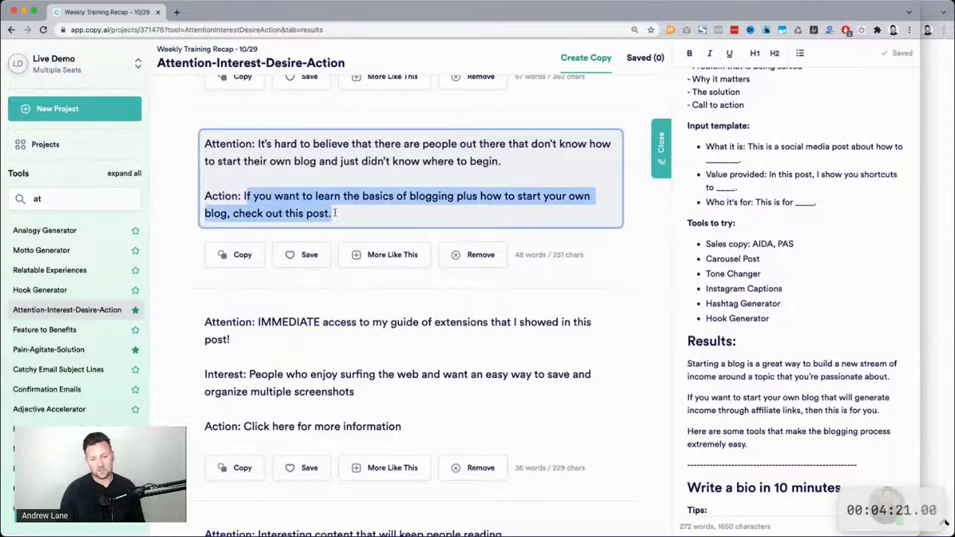
pyautogui.scroll(-3, 335, 213)
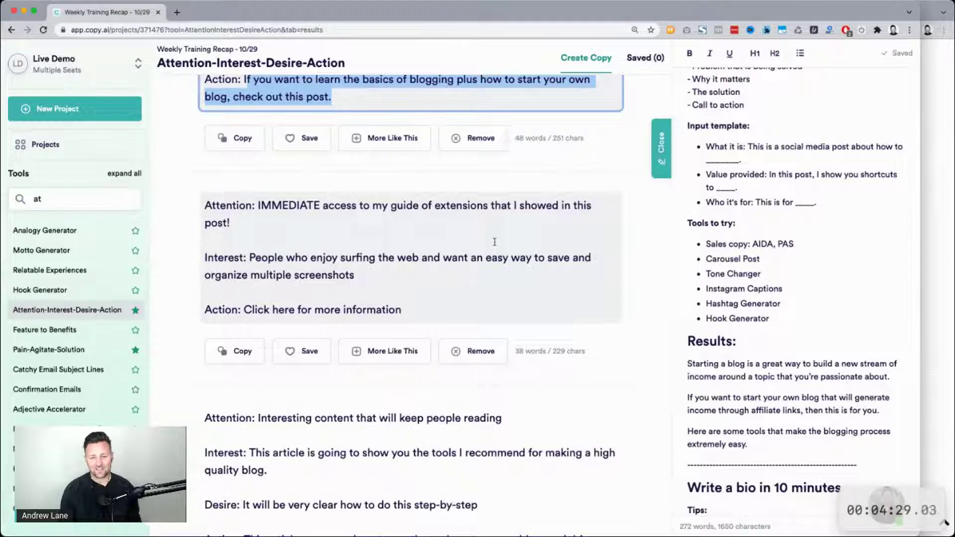
pyautogui.click(338, 244)
pyautogui.scroll(-2, 341, 245)
pyautogui.scroll(-2, 341, 245)
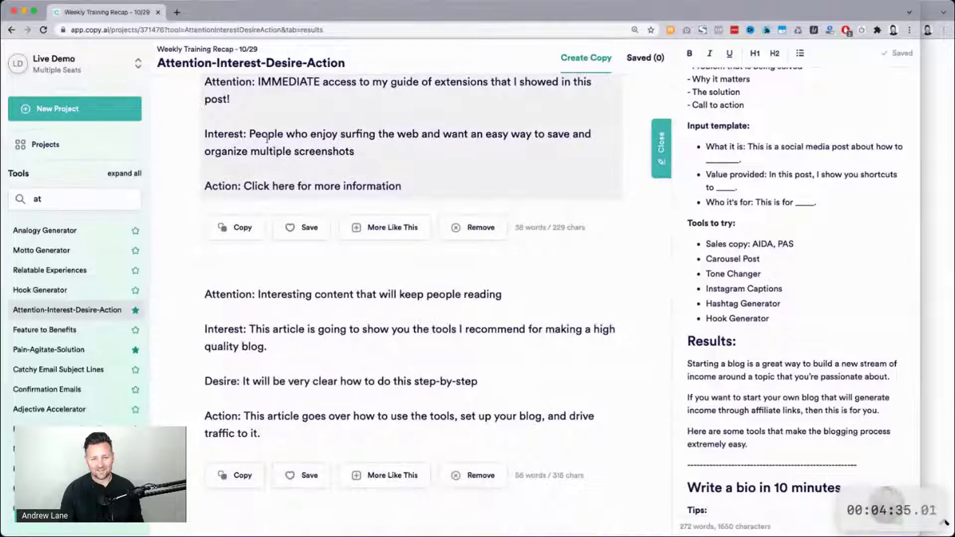
pyautogui.moveTo(253, 133); pyautogui.dragTo(381, 157)
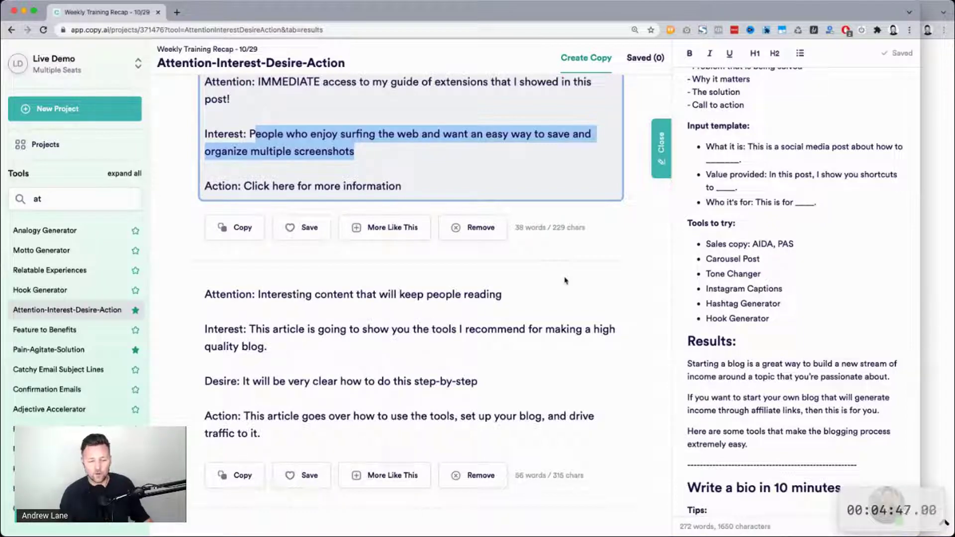
# Step: Delete the sentence "In this post, I show you my favorite chrome screenshot extensions." from the product description
pyautogui.scroll(20, 565, 281)
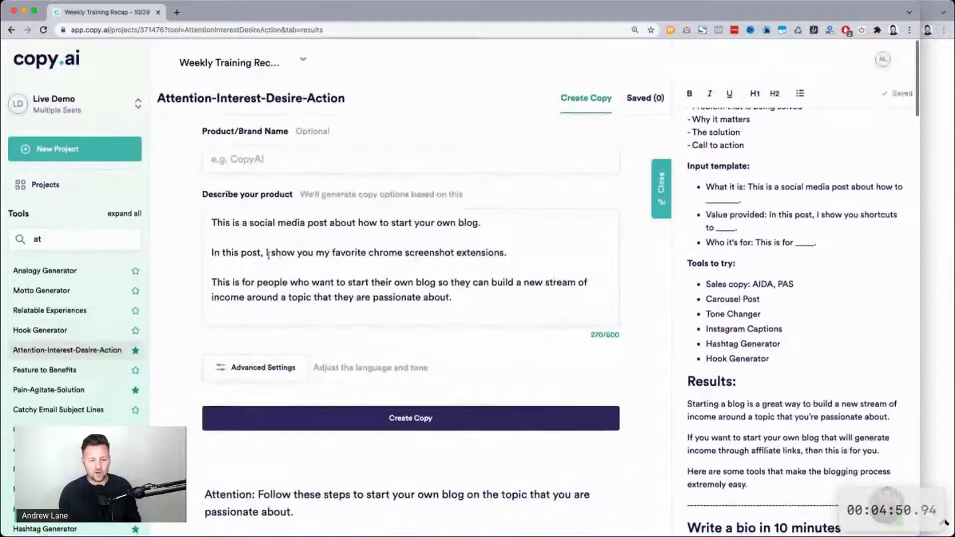
pyautogui.tripleClick(292, 253)
pyautogui.press('BackSpace')
pyautogui.press('BackSpace')
pyautogui.press('BackSpace')
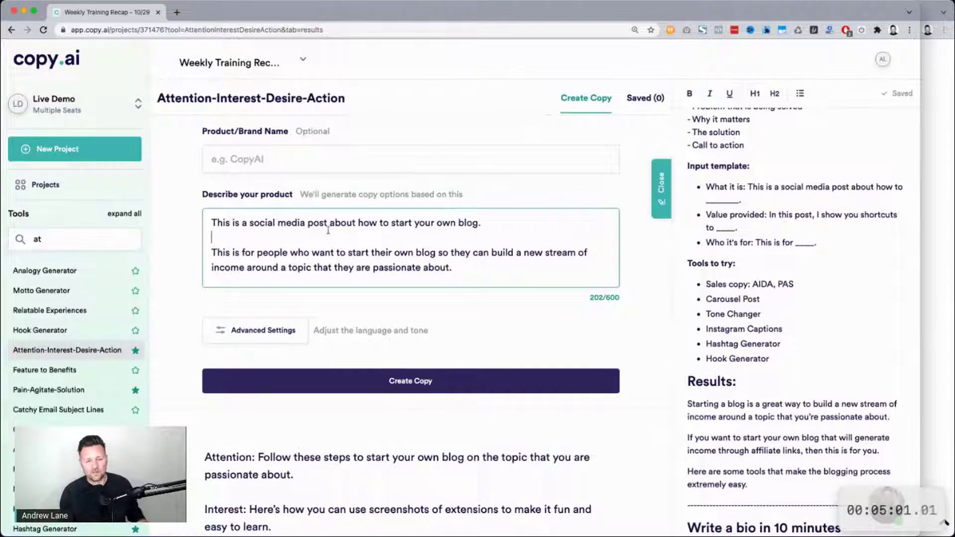
# Step: Review the description's opening sentence about starting your own blog and generate new copy from the shortened description
pyautogui.click(218, 221)
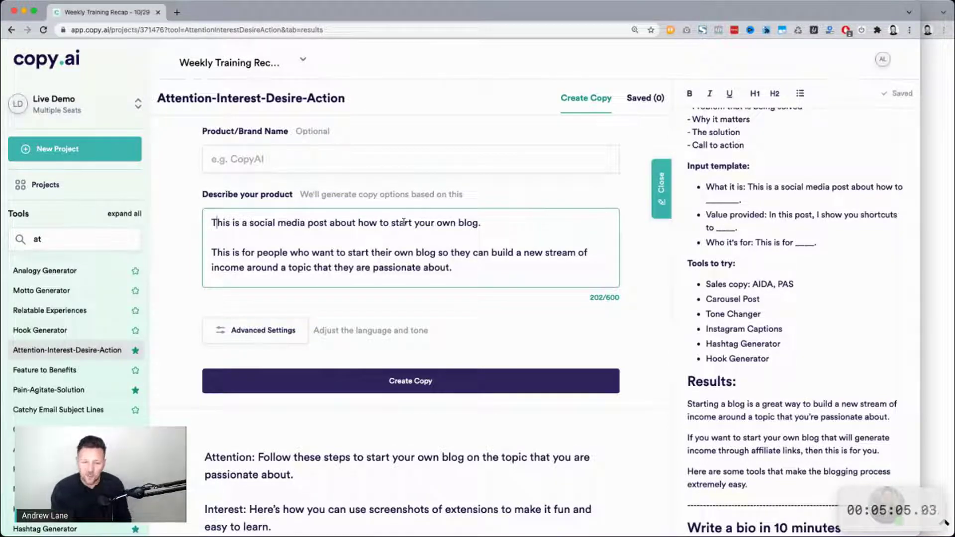
pyautogui.moveTo(241, 223); pyautogui.dragTo(483, 224)
pyautogui.click(362, 232)
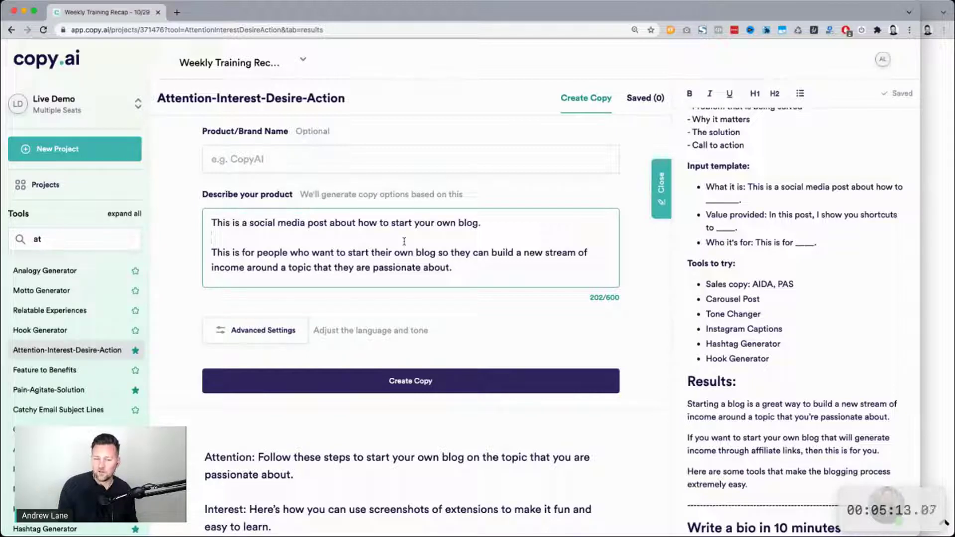
pyautogui.moveTo(233, 223); pyautogui.dragTo(486, 223)
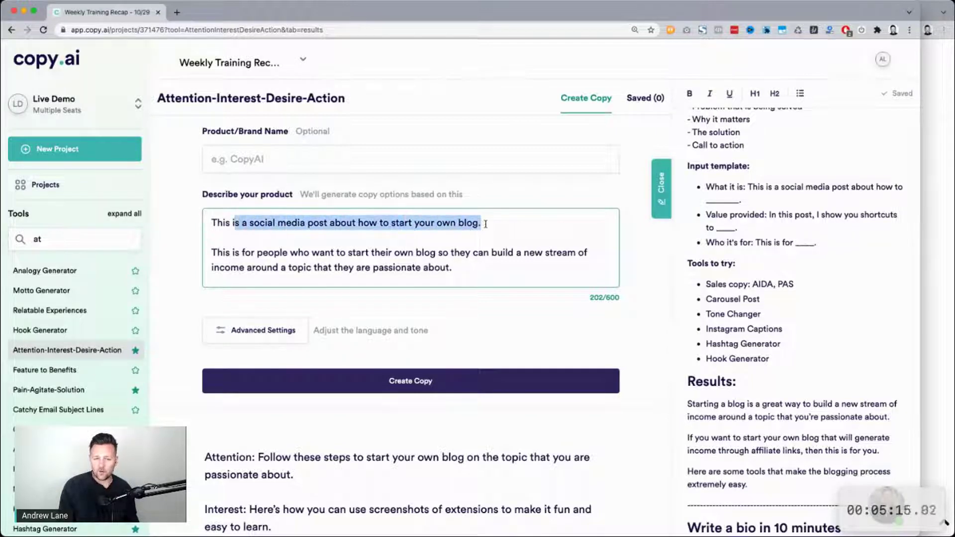
pyautogui.click(359, 382)
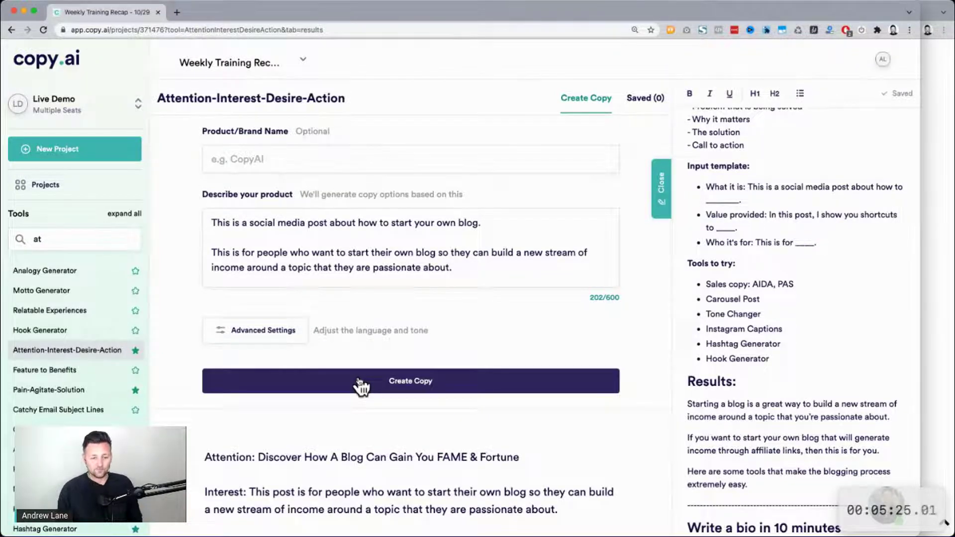
# Step: Read the first two new results, highlighting the second one's Interest and Desire sentences to examine them
pyautogui.scroll(-6, 359, 386)
pyautogui.scroll(-1, 359, 377)
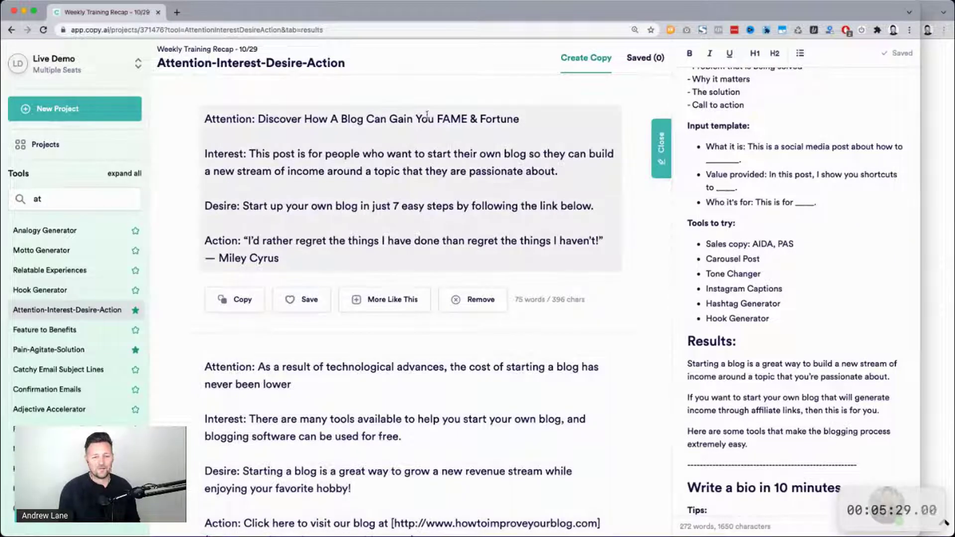
pyautogui.scroll(-3, 333, 393)
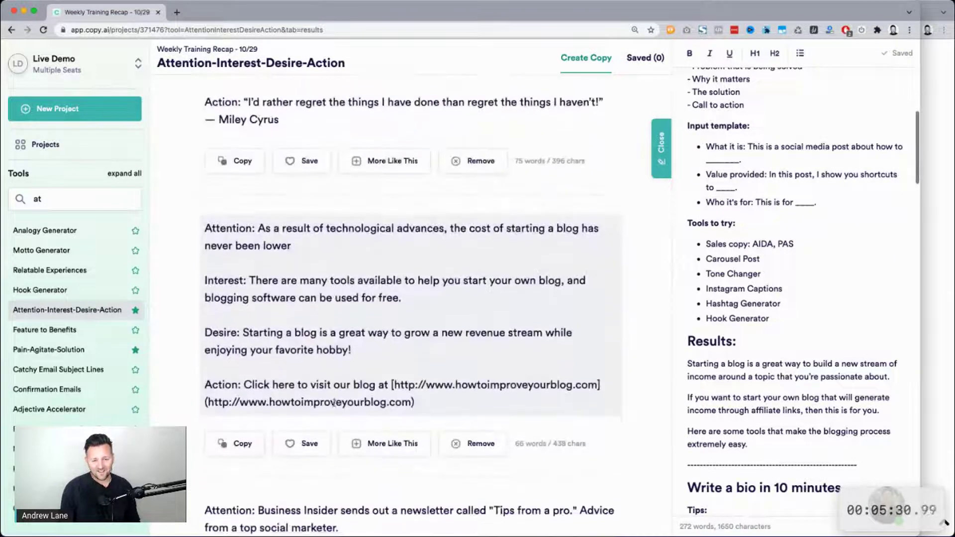
pyautogui.scroll(-3, 334, 403)
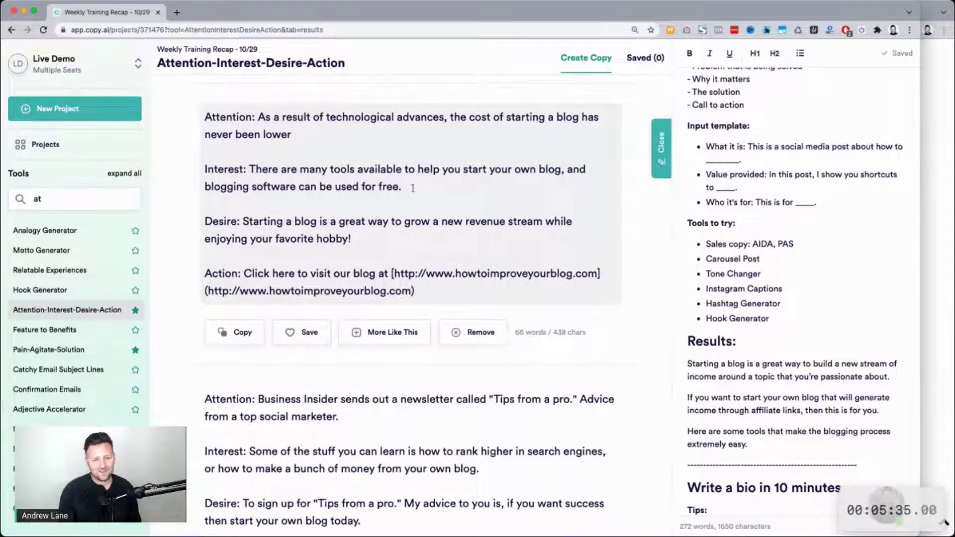
pyautogui.moveTo(414, 188); pyautogui.dragTo(252, 169)
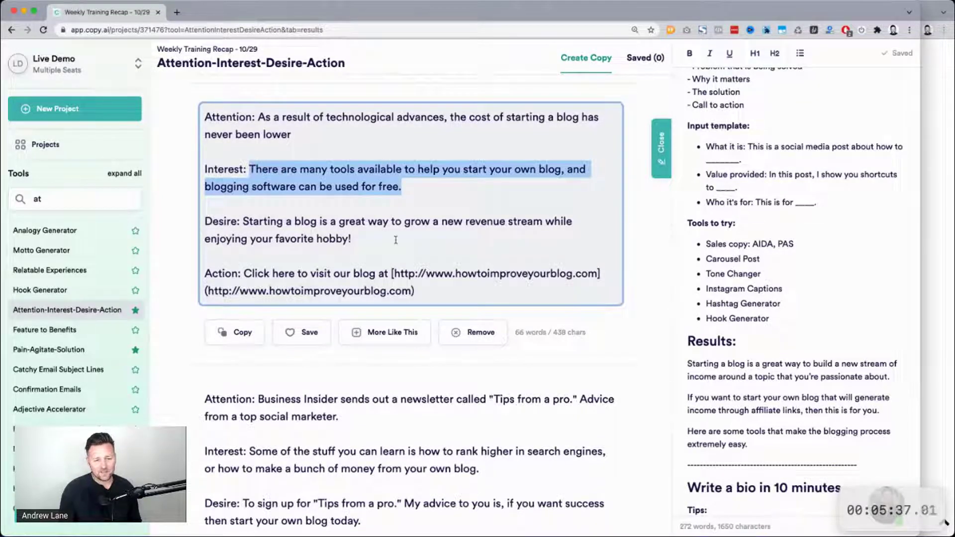
pyautogui.scroll(-1, 396, 240)
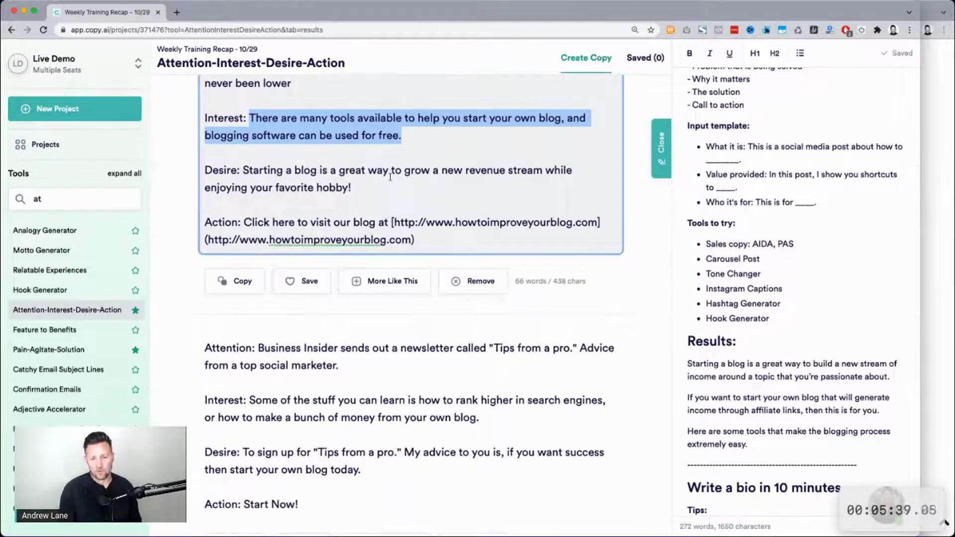
pyautogui.moveTo(243, 169); pyautogui.dragTo(360, 193)
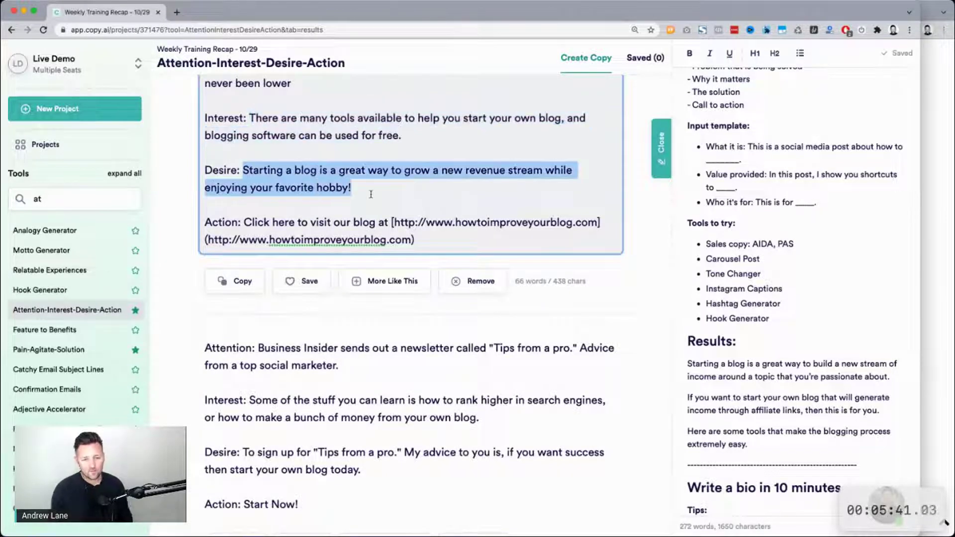
# Step: Read the third and fourth new results, highlighting the fourth one's Attention and Interest sentences to examine them
pyautogui.scroll(-3, 368, 196)
pyautogui.scroll(-1, 371, 198)
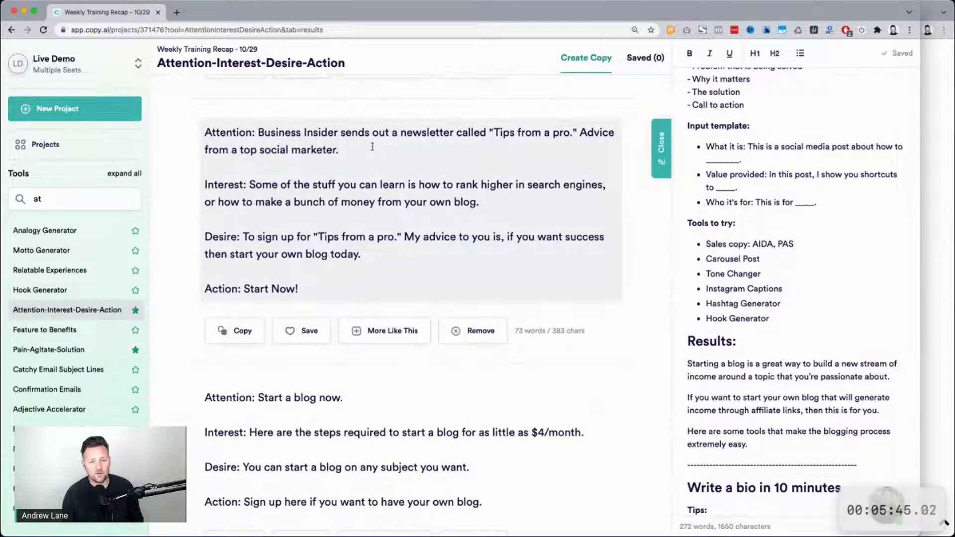
pyautogui.scroll(-2, 458, 326)
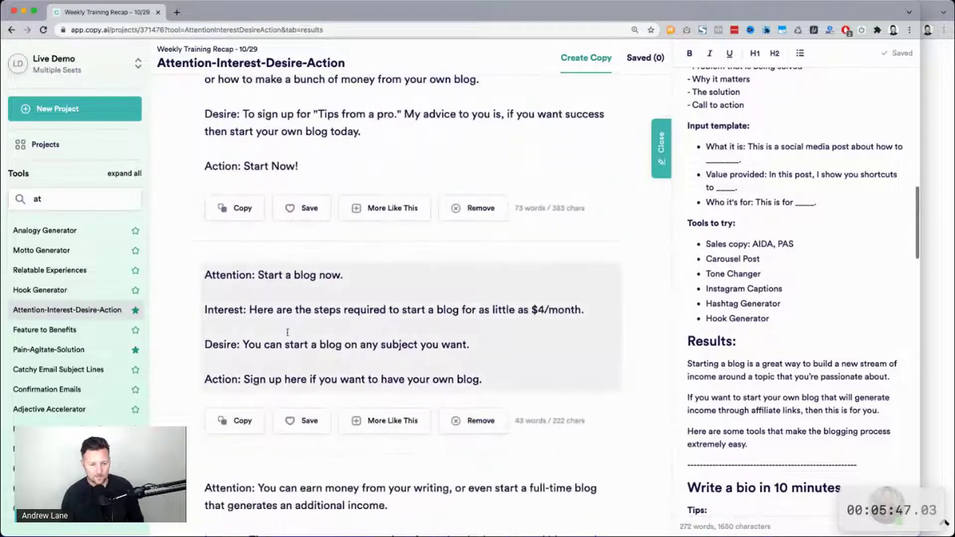
pyautogui.moveTo(259, 277); pyautogui.dragTo(343, 276)
pyautogui.moveTo(263, 309); pyautogui.dragTo(523, 309)
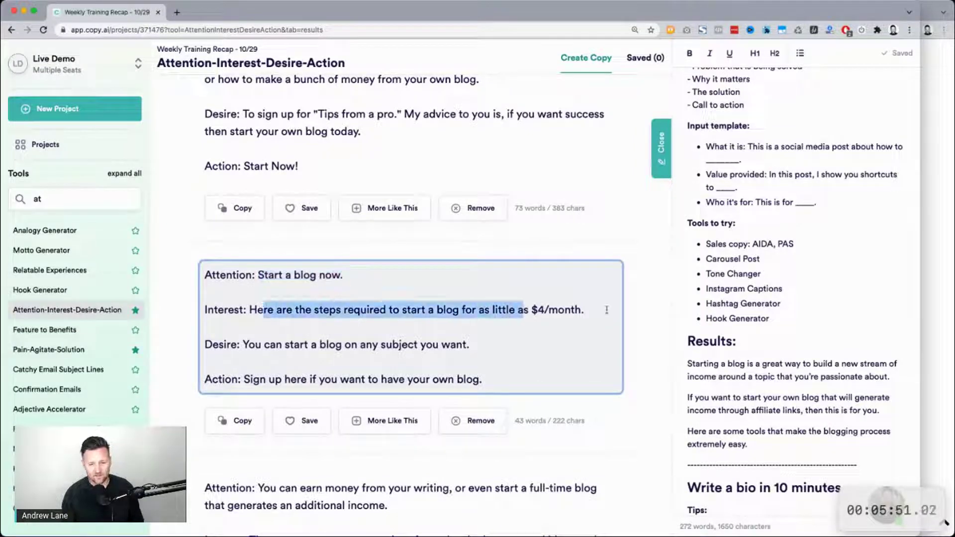
pyautogui.click(556, 358)
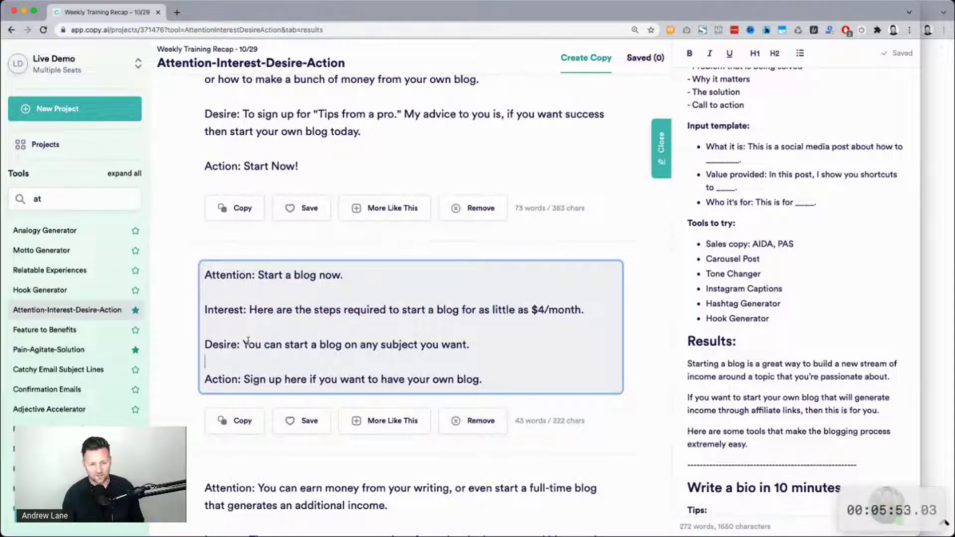
pyautogui.scroll(-3, 549, 303)
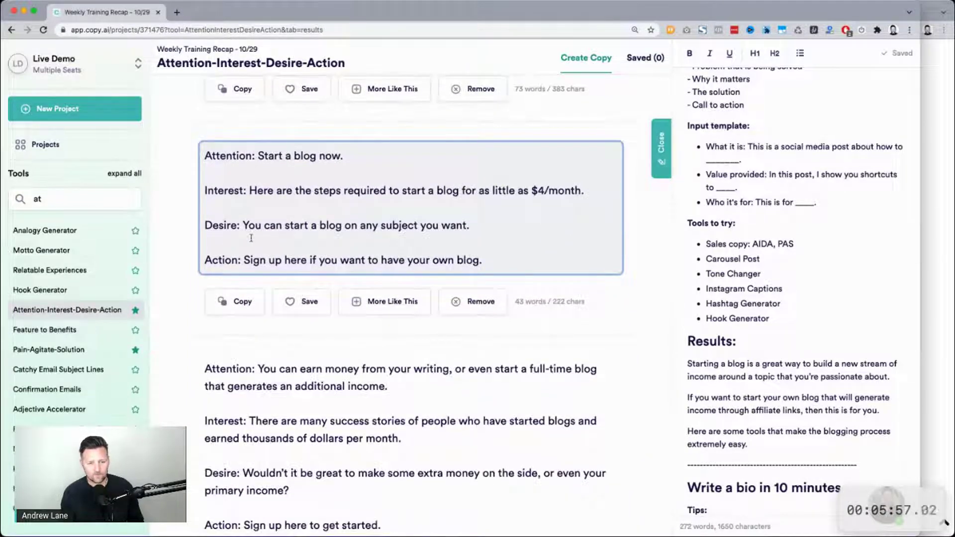
# Step: Examine the "Start a blog now." result, highlighting its Interest sentence about $4/month and its Desire sentence
pyautogui.scroll(-1, 251, 237)
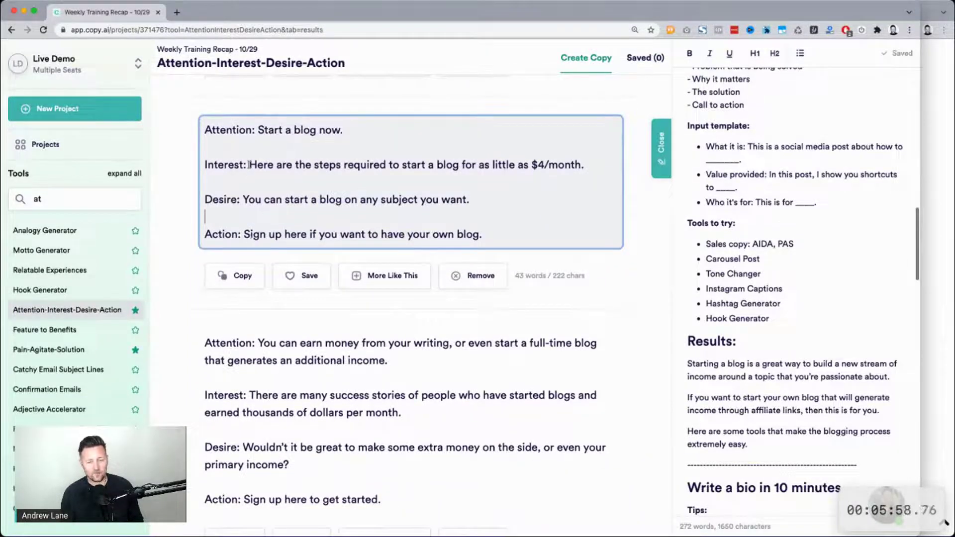
pyautogui.moveTo(248, 164); pyautogui.dragTo(586, 167)
pyautogui.click(580, 172)
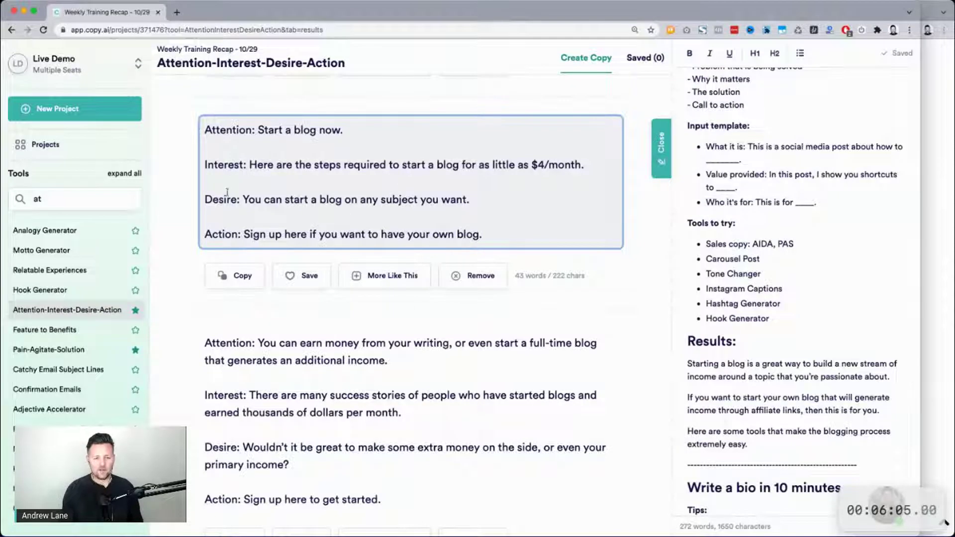
pyautogui.moveTo(243, 200); pyautogui.dragTo(468, 199)
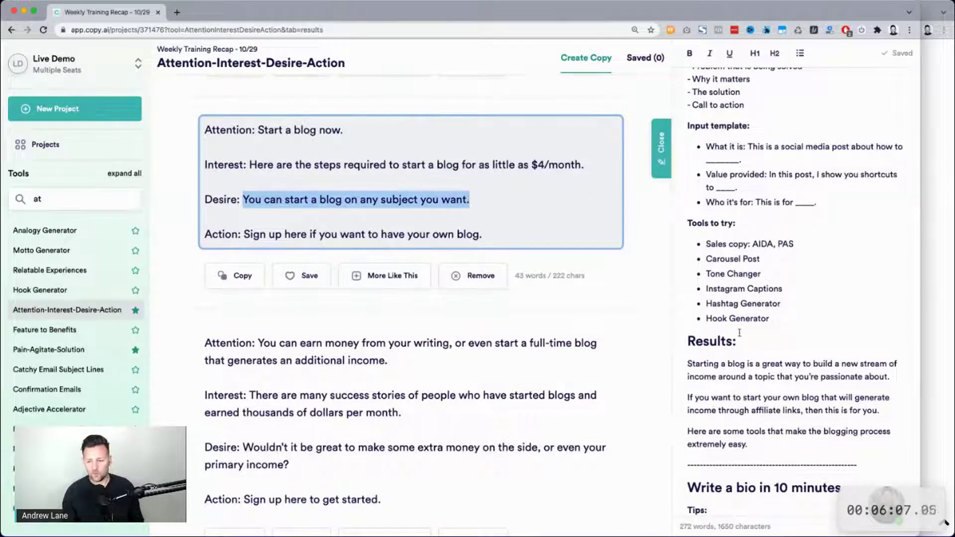
# Step: Find the Carousel Post tool by searching for "car" and generate copy from the existing topic about starting your own blog
pyautogui.scroll(-2, 740, 333)
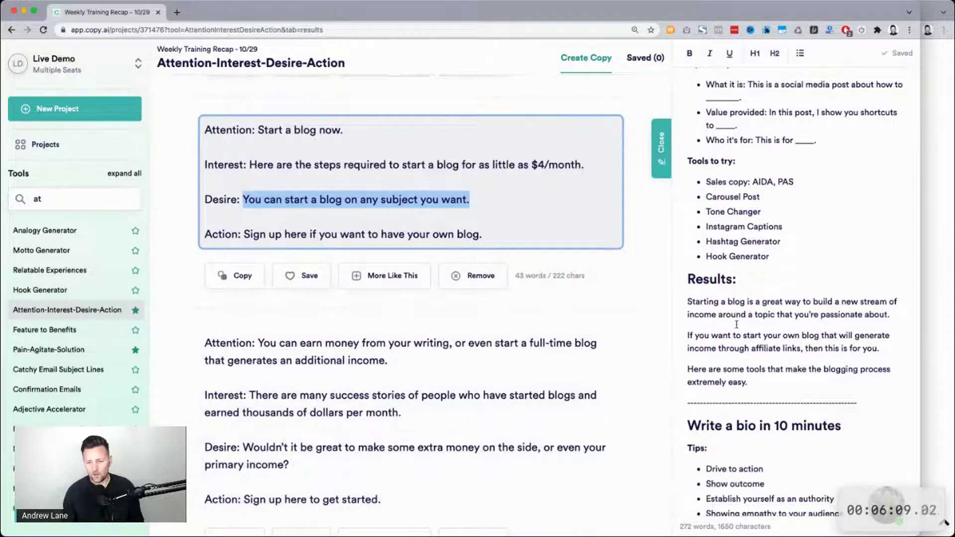
pyautogui.click(52, 194)
pyautogui.press('BackSpace')
pyautogui.press('BackSpace')
pyautogui.write('car')
pyautogui.click(50, 232)
pyautogui.moveTo(268, 249); pyautogui.dragTo(532, 249)
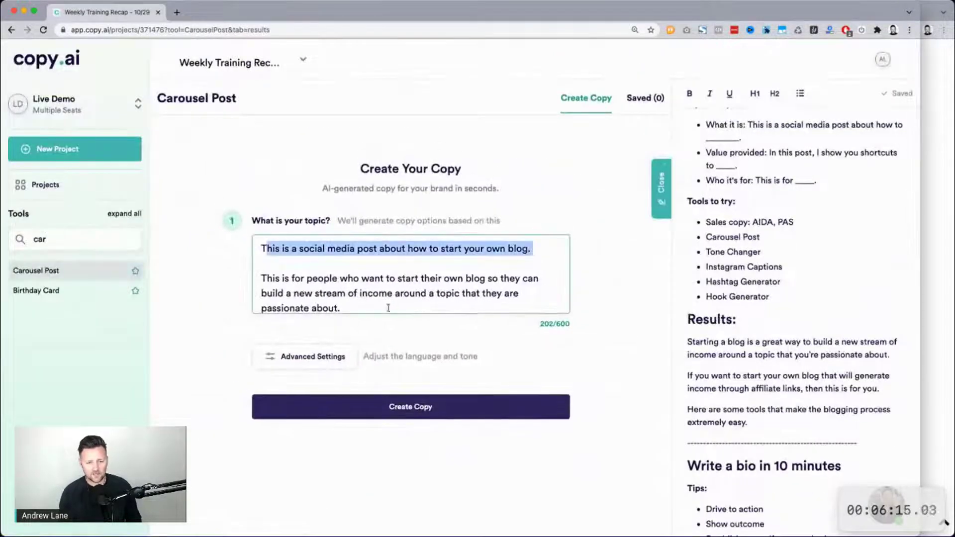
pyautogui.hotkey('ctrl', 'a')
pyautogui.click(398, 409)
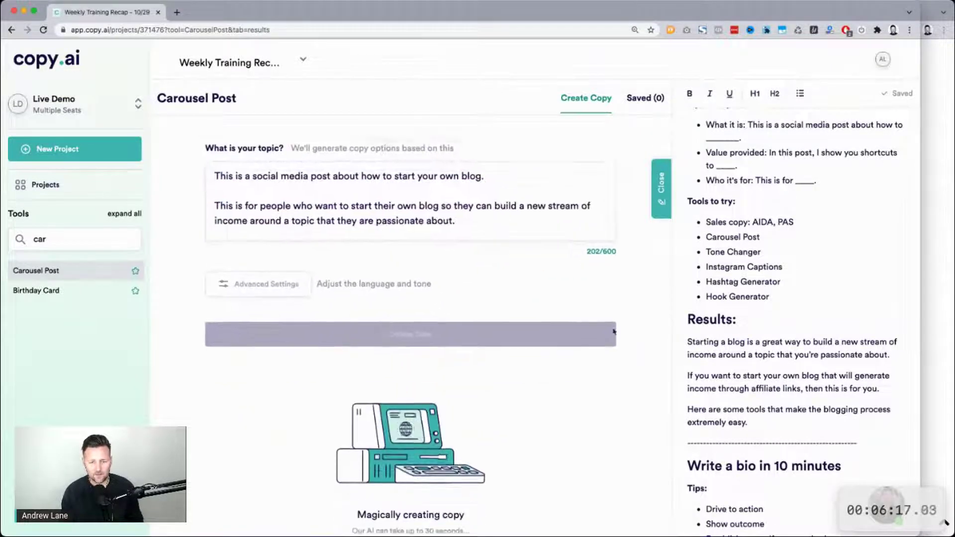
# Step: Read through the first carousel results, highlighting the one hooked "If you want to start your own blog, this is how to do it"
pyautogui.scroll(-4, 655, 267)
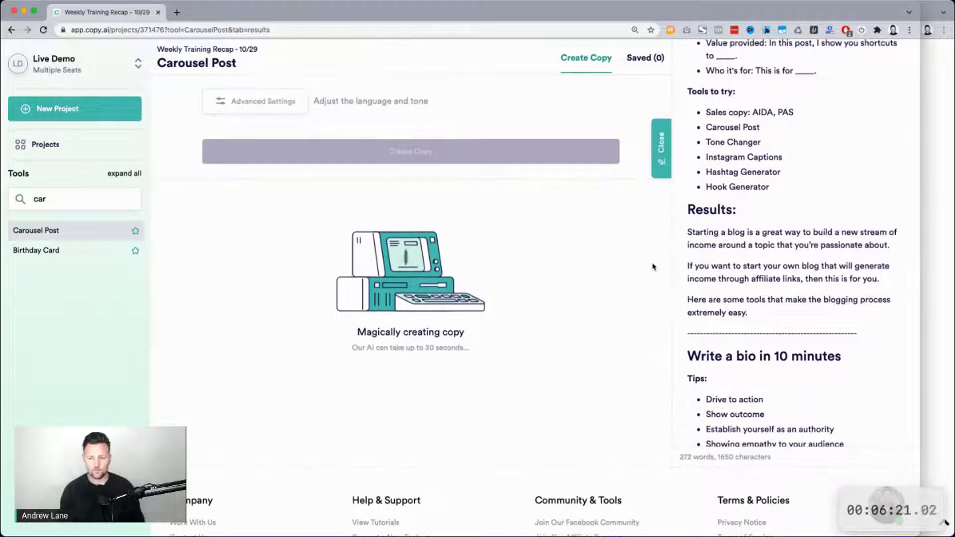
pyautogui.scroll(-4, 496, 298)
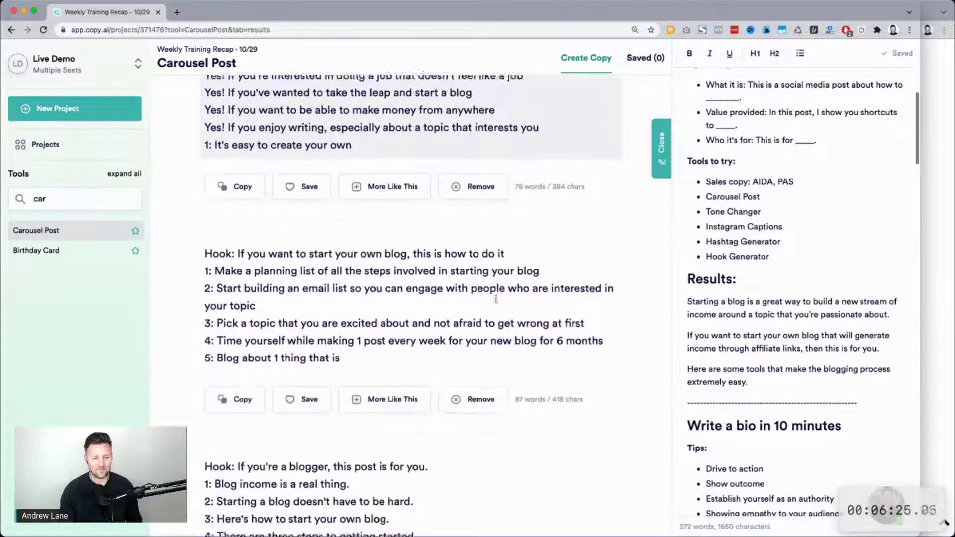
pyautogui.scroll(-3, 496, 299)
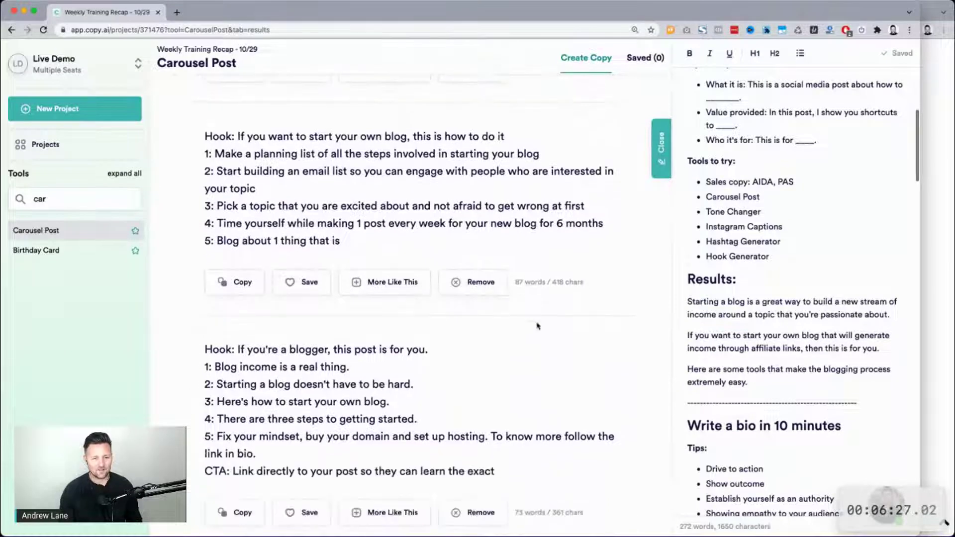
pyautogui.moveTo(204, 136); pyautogui.dragTo(388, 250)
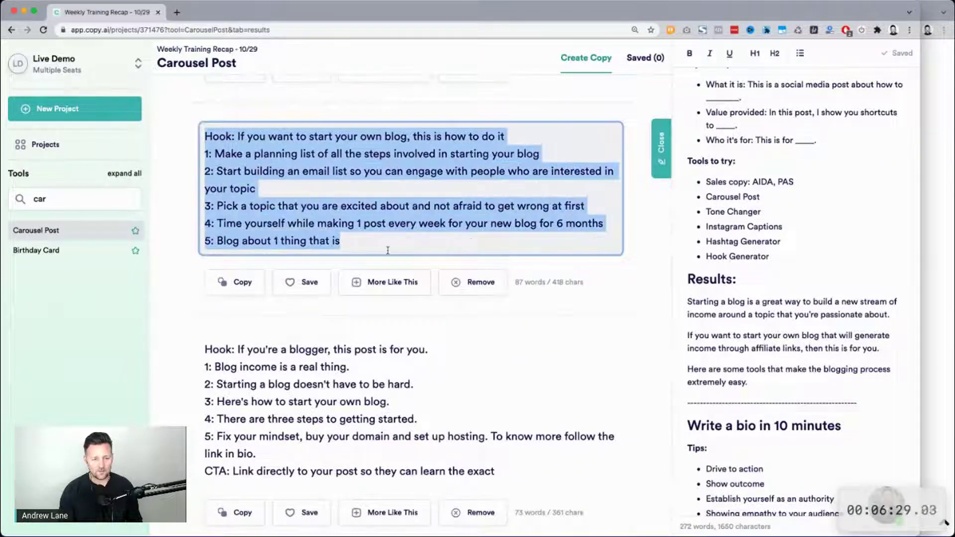
pyautogui.scroll(-4, 583, 344)
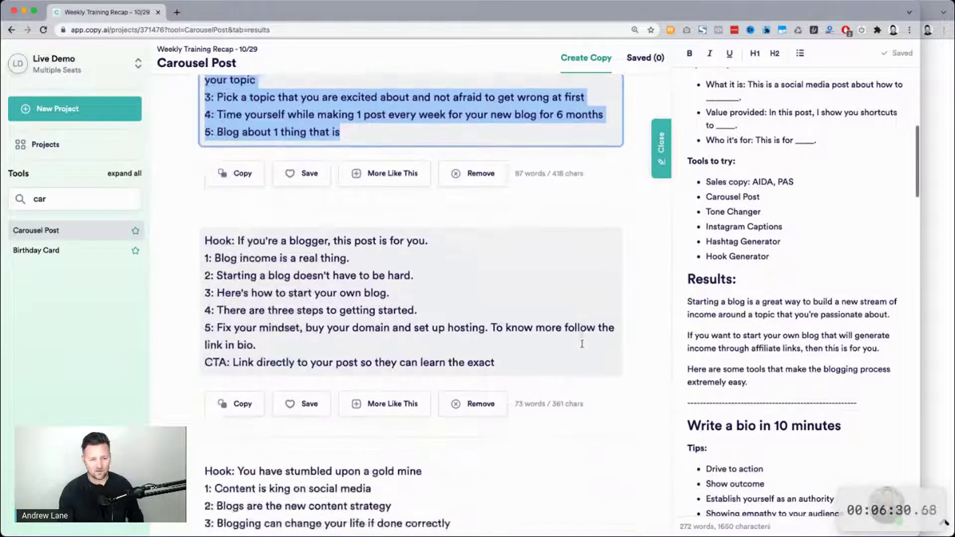
pyautogui.scroll(-4, 583, 345)
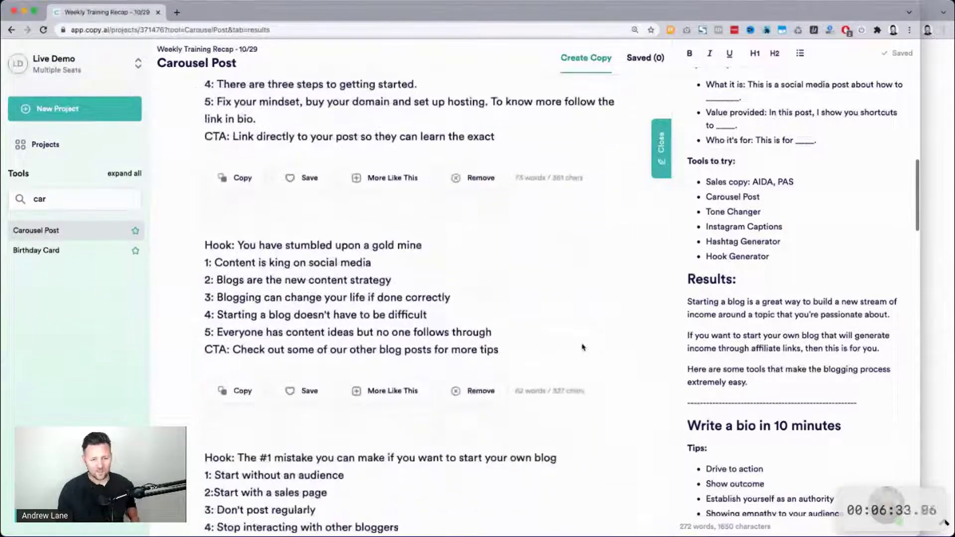
# Step: Examine the "You have stumbled upon a gold mine" carousel result, highlighting its third point and all five numbered points
pyautogui.scroll(-1, 328, 234)
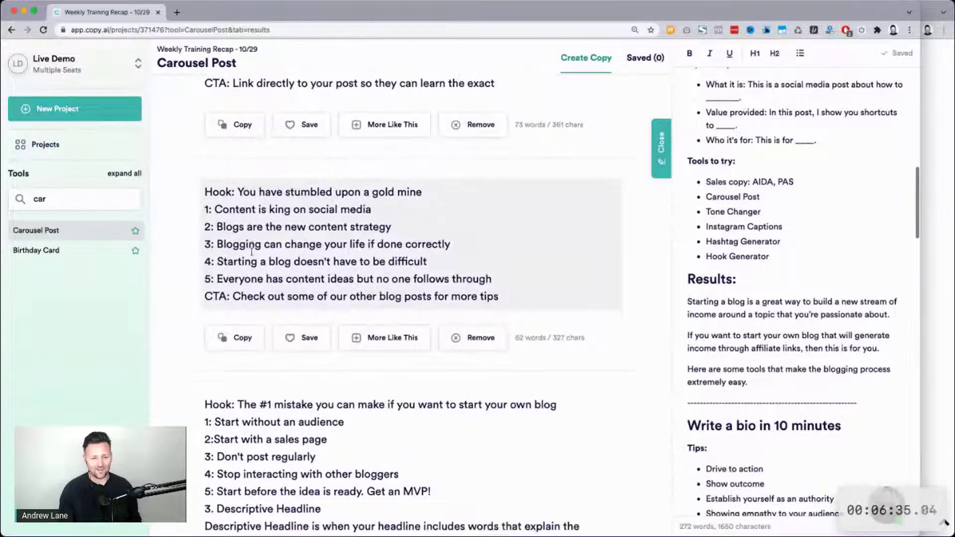
pyautogui.moveTo(224, 213); pyautogui.dragTo(483, 235)
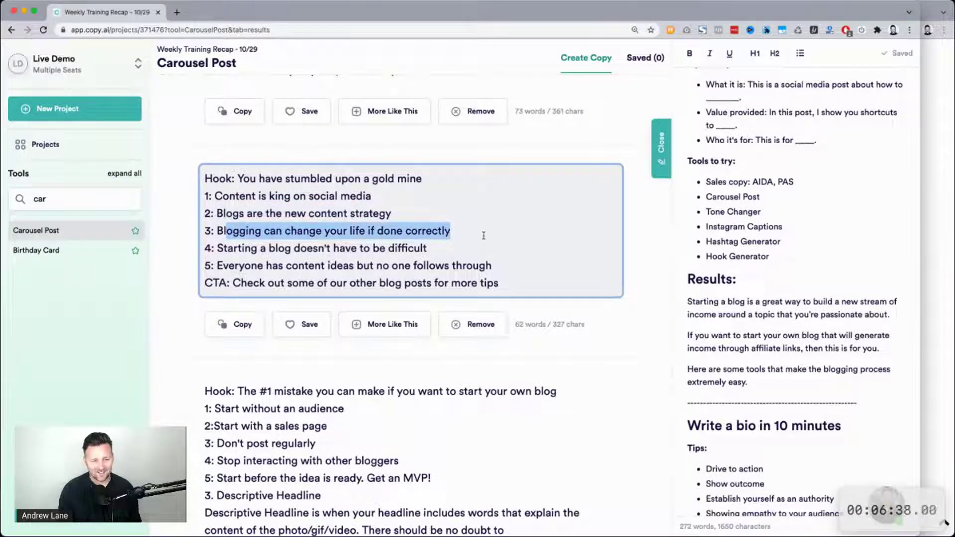
pyautogui.click(224, 248)
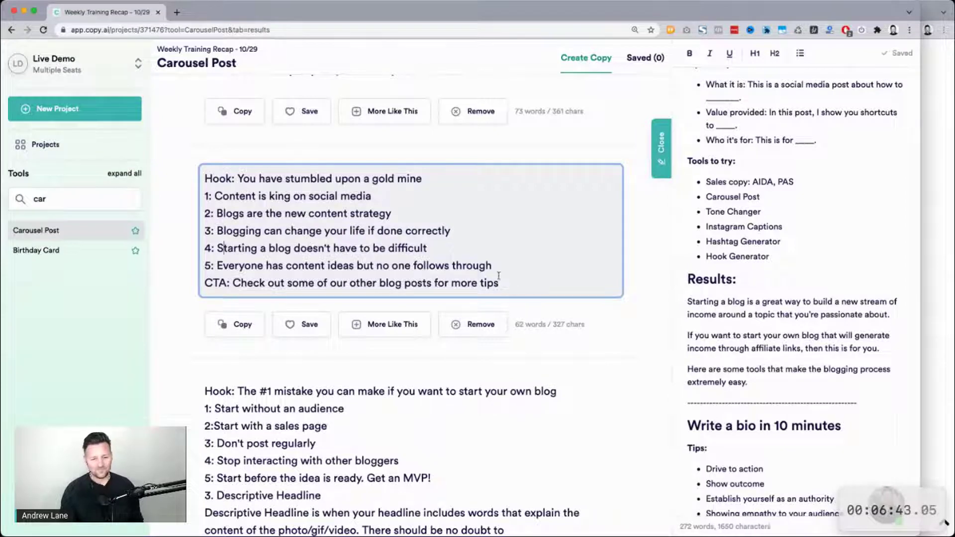
pyautogui.moveTo(500, 270); pyautogui.dragTo(196, 193)
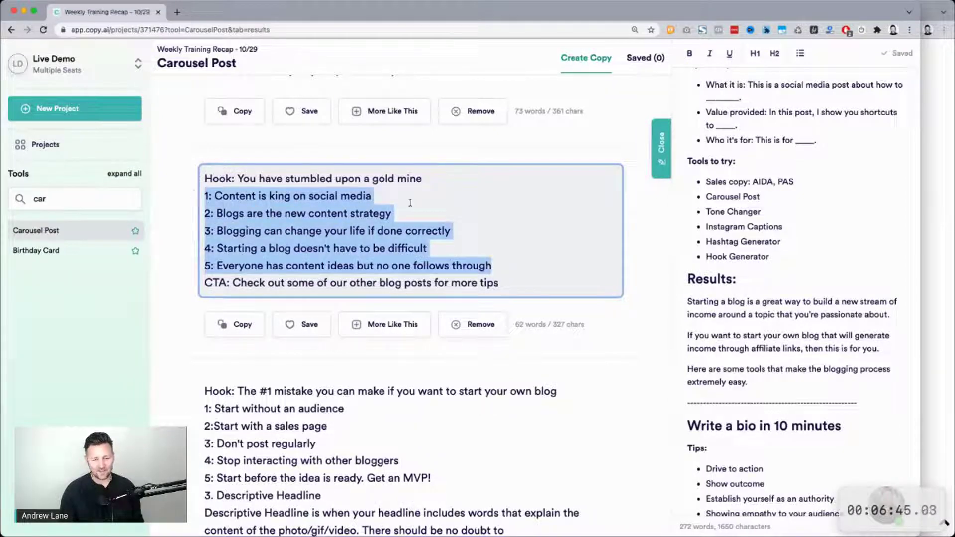
# Step: Read the following carousel results, highlighting the hook and three points of "Wanted to start your own blog?"
pyautogui.scroll(-5, 453, 222)
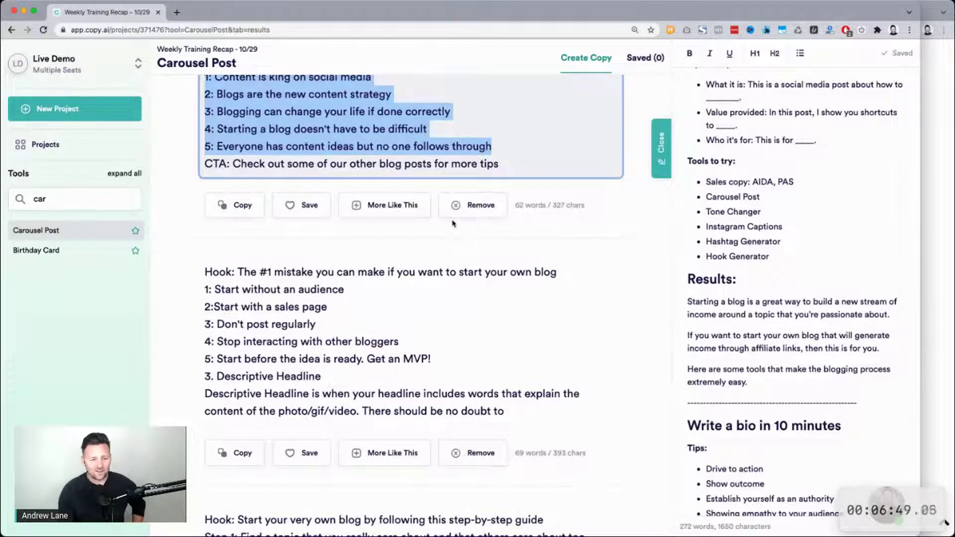
pyautogui.scroll(-12, 453, 223)
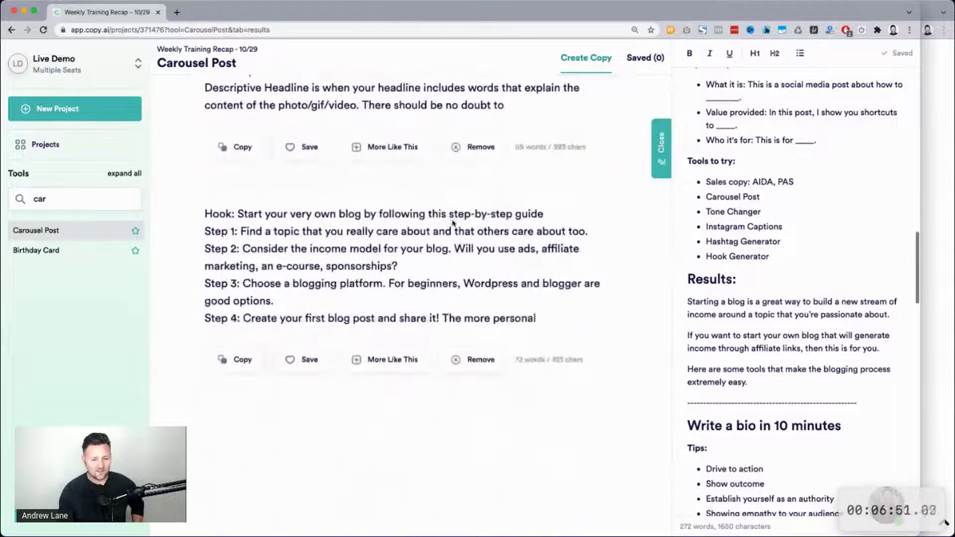
pyautogui.scroll(-7, 452, 219)
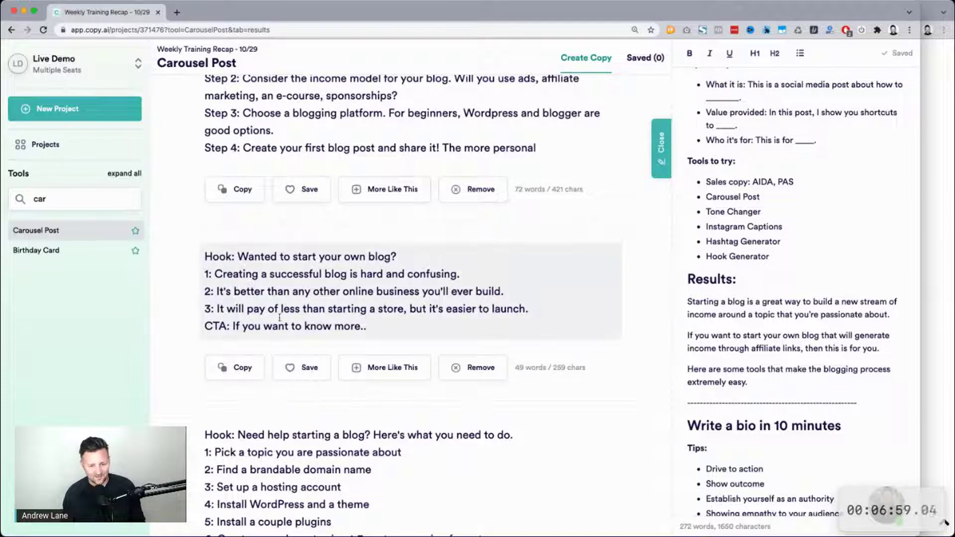
pyautogui.moveTo(549, 312); pyautogui.dragTo(202, 263)
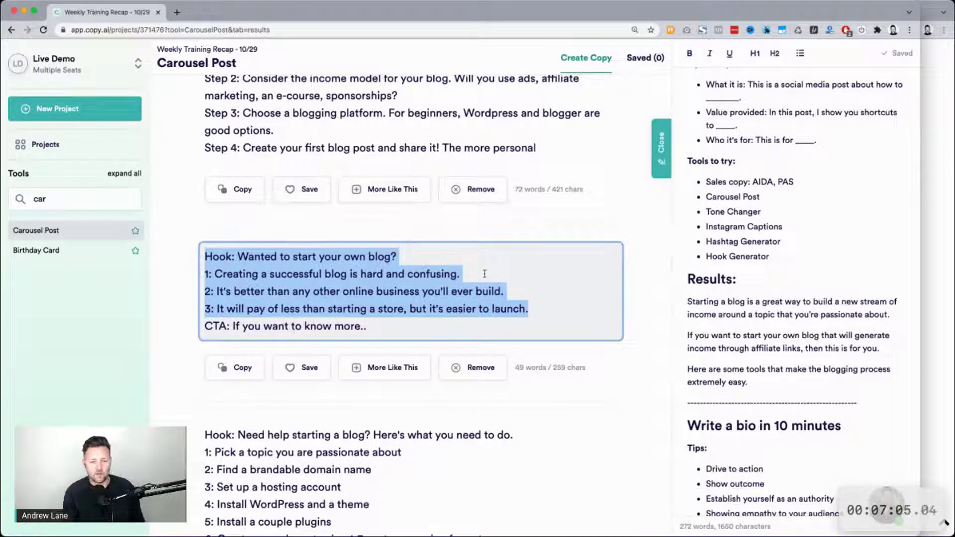
pyautogui.click(380, 276)
# Step: Copy the "Need help starting a blog?" carousel result from "Here's what you need to do." through the end of point 7
pyautogui.scroll(-4, 454, 277)
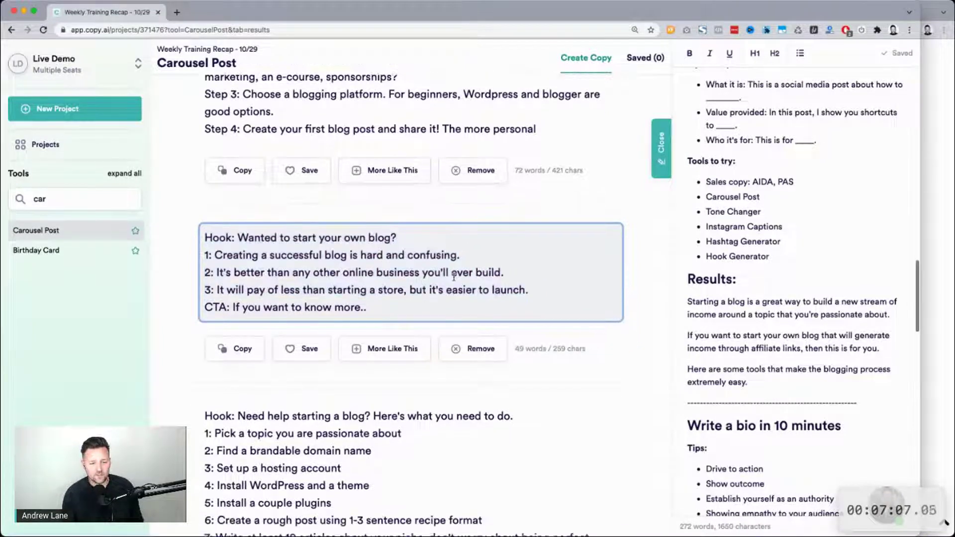
pyautogui.scroll(-1, 454, 277)
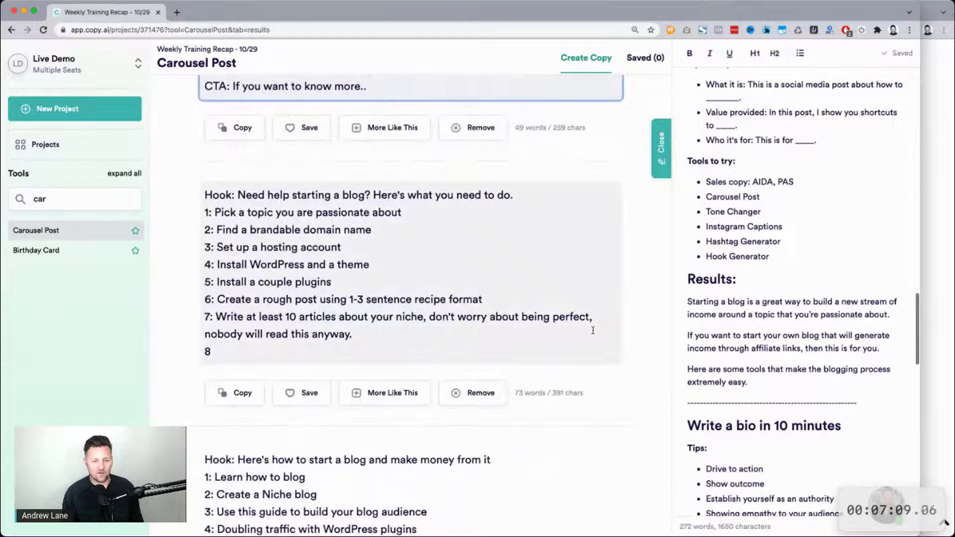
pyautogui.moveTo(238, 195); pyautogui.dragTo(555, 342)
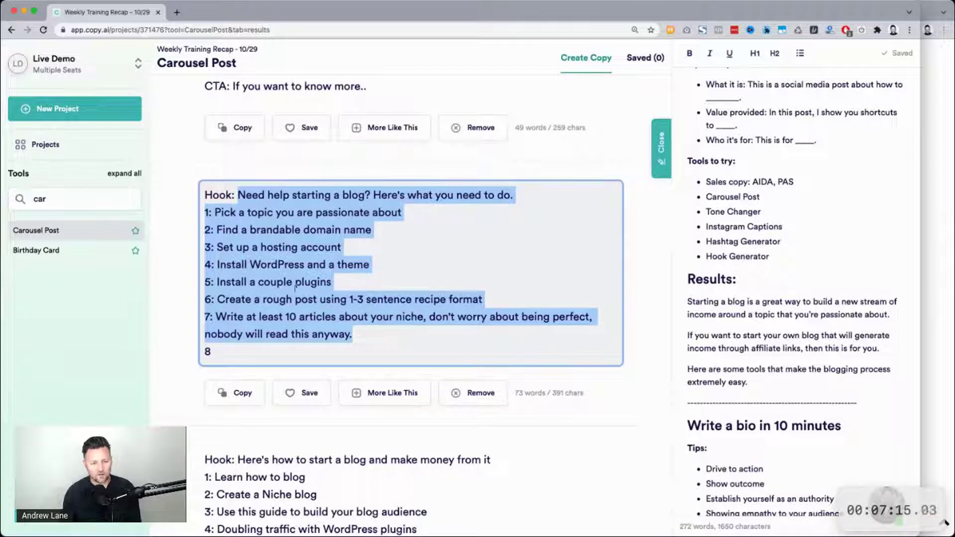
pyautogui.hotkey('ctrl', 'c')
pyautogui.click(710, 348)
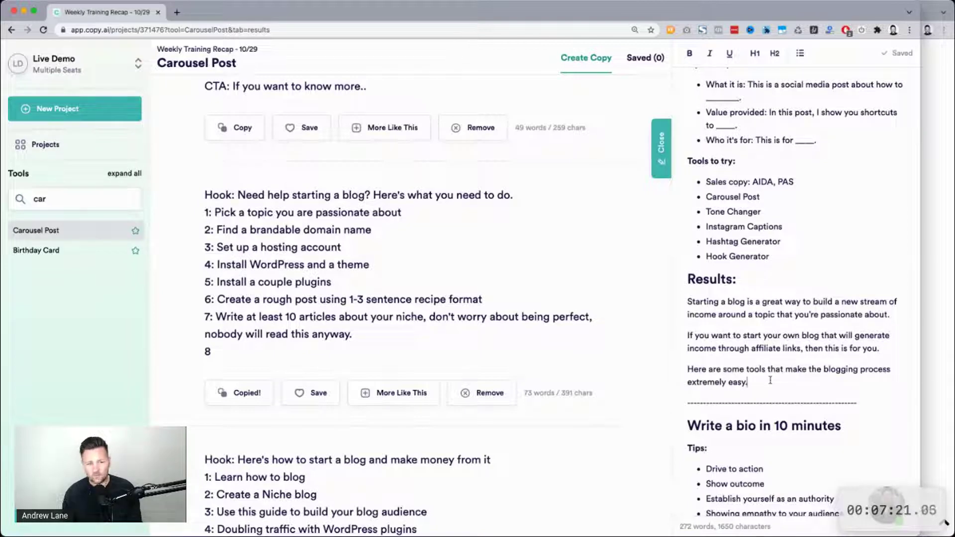
pyautogui.click(374, 195)
pyautogui.keyDown('shift'); pyautogui.click(367, 335); pyautogui.keyUp('shift')
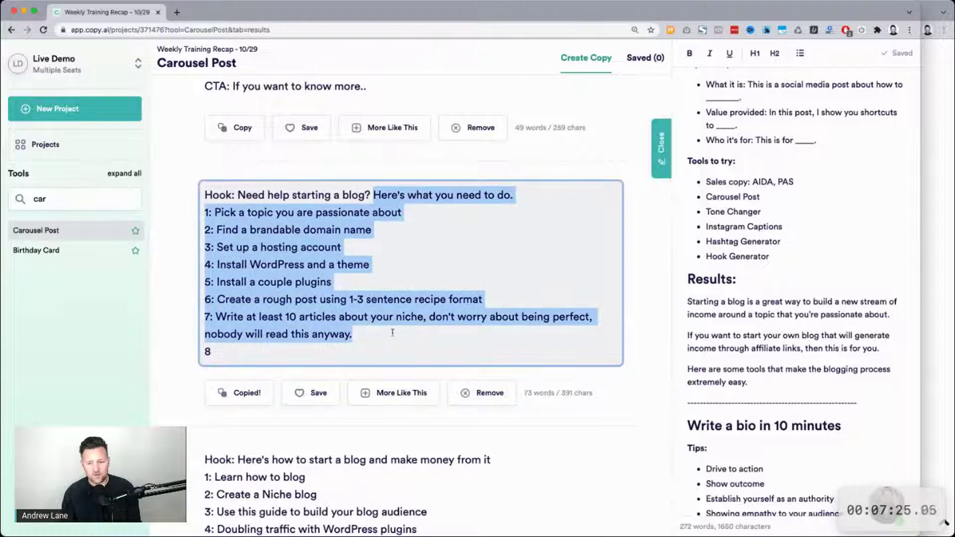
# Step: Replace the "Here are some tools that make the blogging process extremely easy." paragraph under Results with the copied seven-point list
pyautogui.click(843, 388)
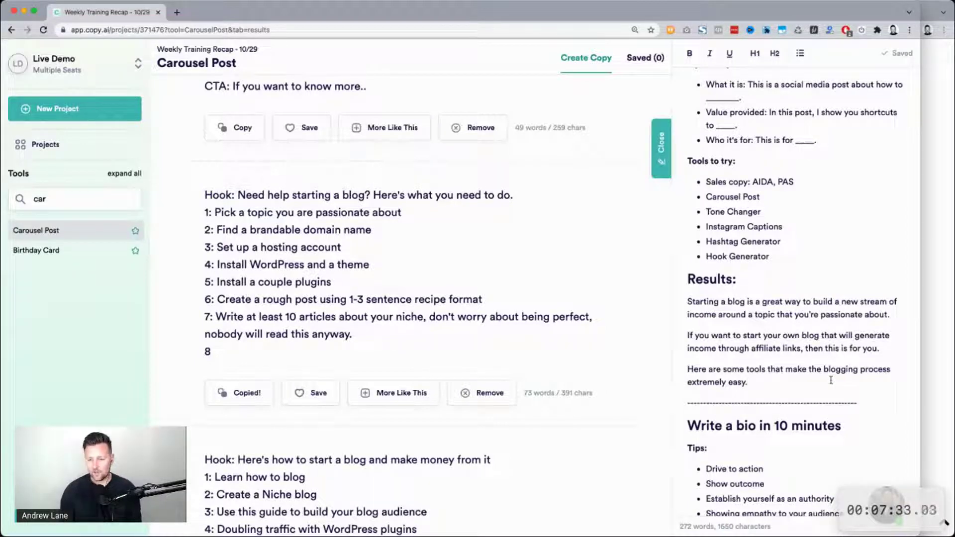
pyautogui.keyDown('shift'); pyautogui.click(690, 371); pyautogui.keyUp('shift')
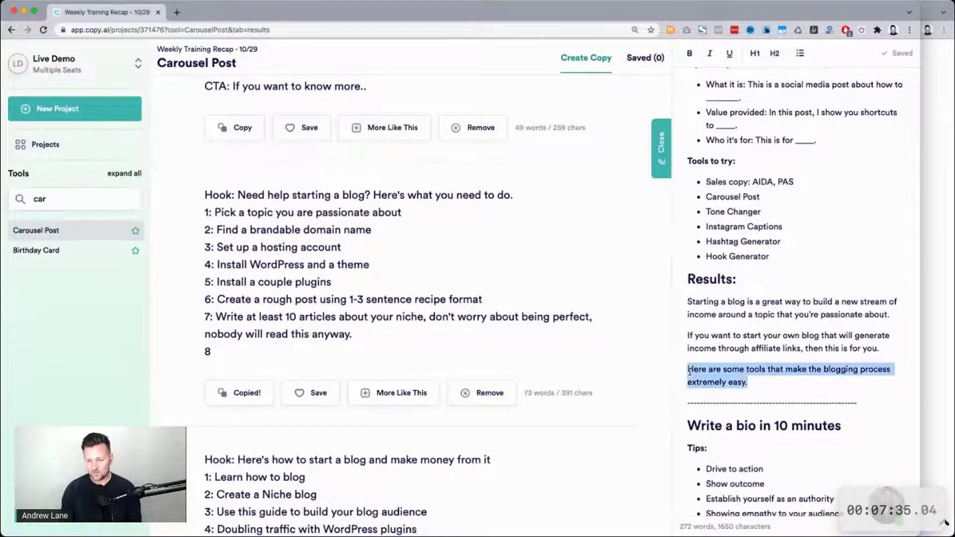
pyautogui.press('BackSpace')
pyautogui.hotkey('ctrl', 'v')
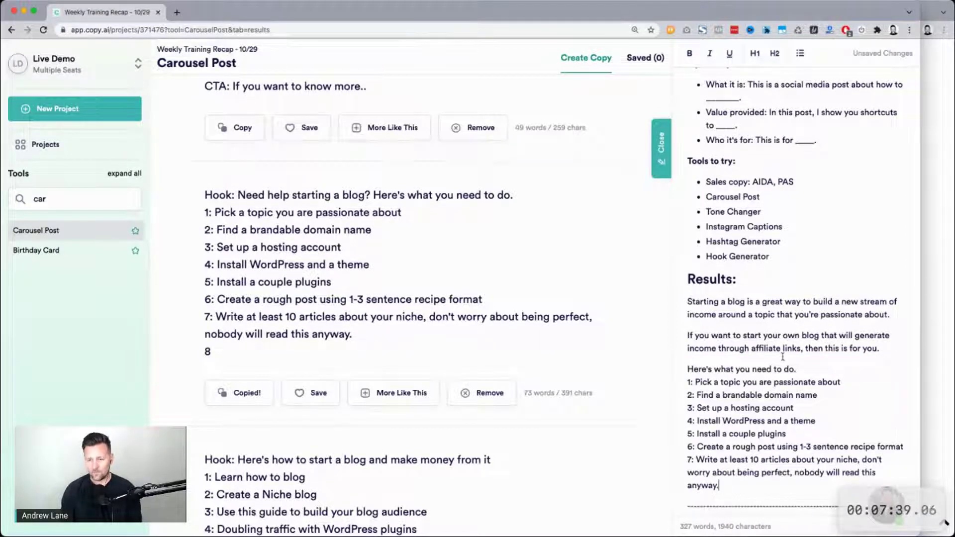
# Step: Delete the paragraph about generating income through affiliate links from Results and add an empty line below the numbered list
pyautogui.scroll(-3, 760, 333)
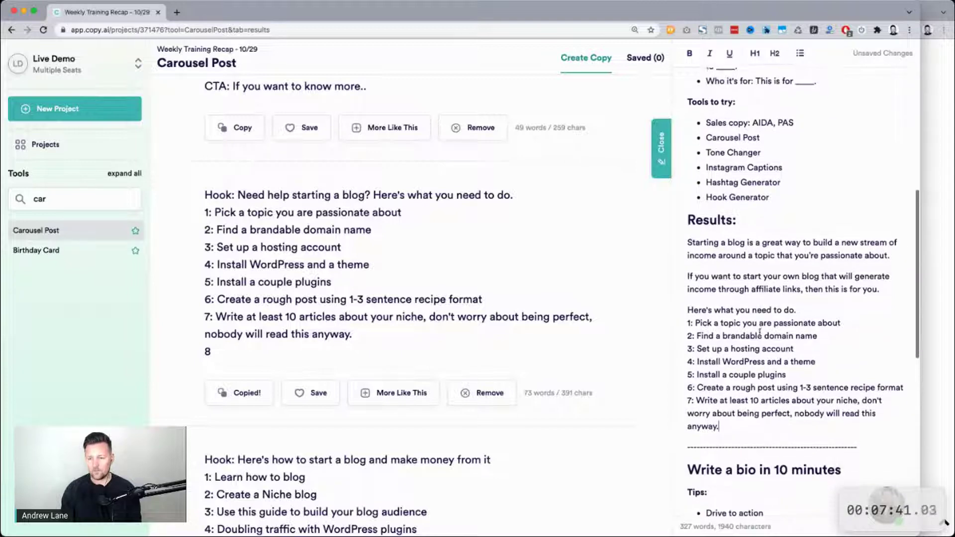
pyautogui.doubleClick(752, 275)
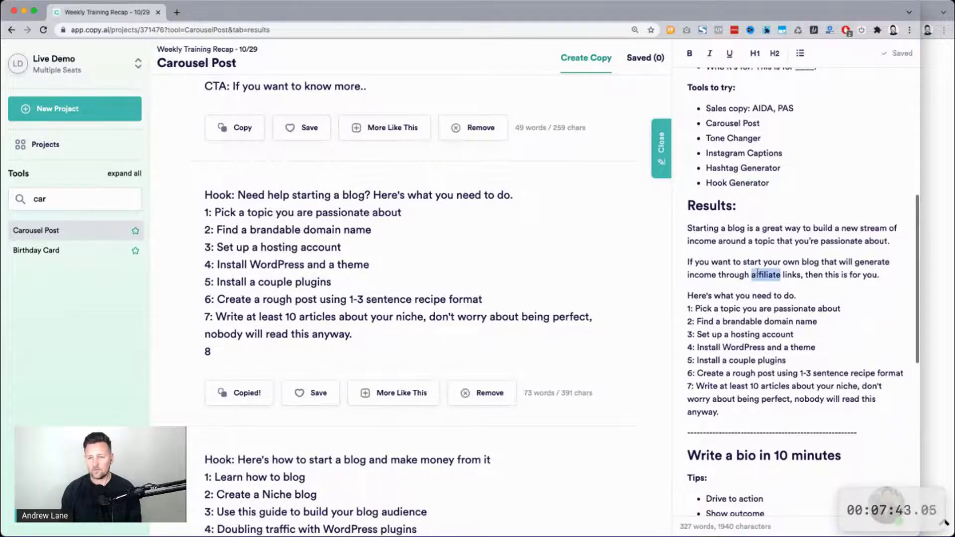
pyautogui.tripleClick(757, 271)
pyautogui.press('BackSpace')
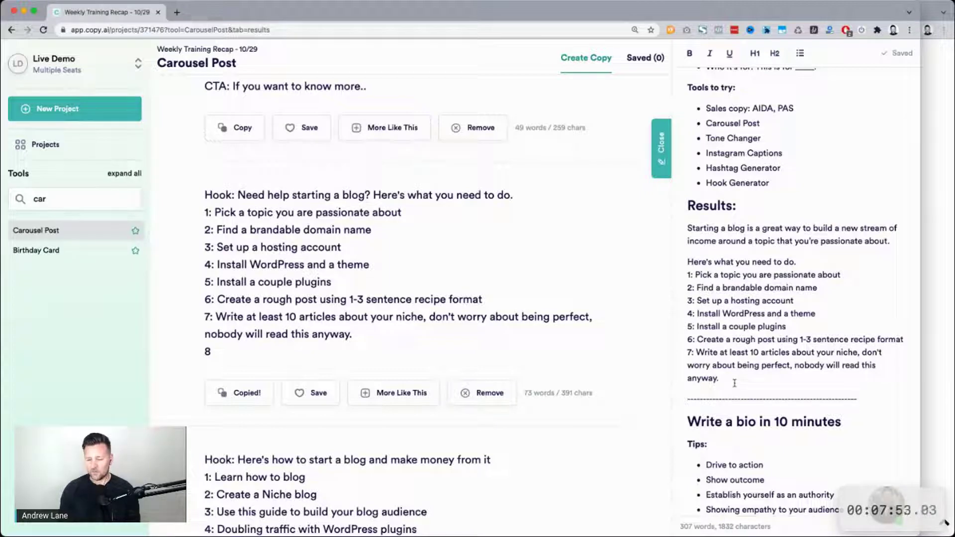
pyautogui.press('Return')
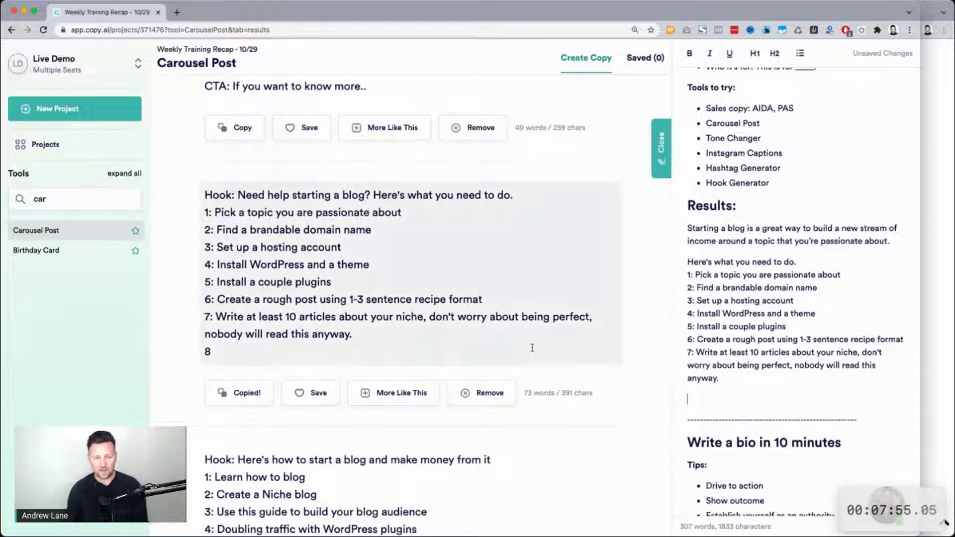
# Step: Read the remaining carousel results for a call to action, highlighting the lines about emailing with questions and entering an email for the guide
pyautogui.scroll(-4, 532, 348)
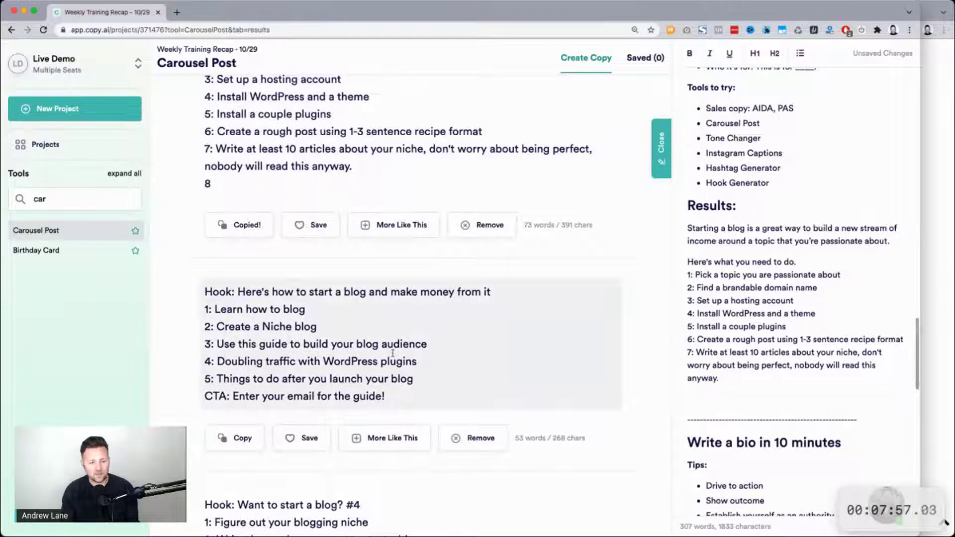
pyautogui.scroll(-5, 393, 353)
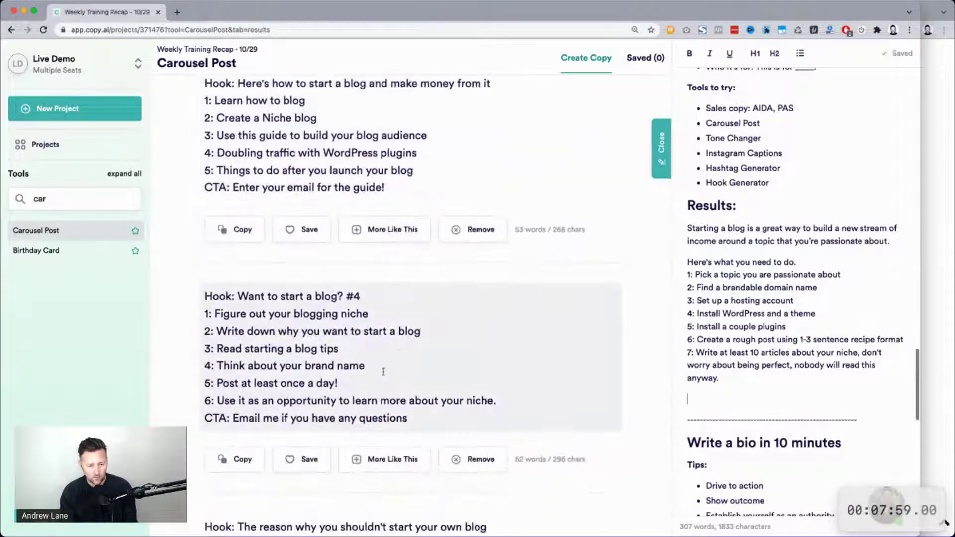
pyautogui.moveTo(213, 418); pyautogui.dragTo(324, 418)
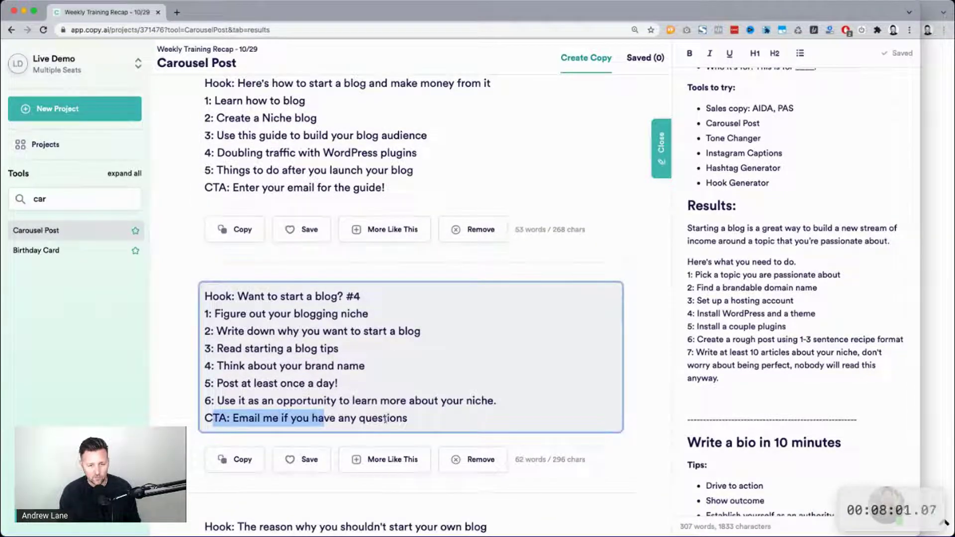
pyautogui.moveTo(213, 188); pyautogui.dragTo(405, 191)
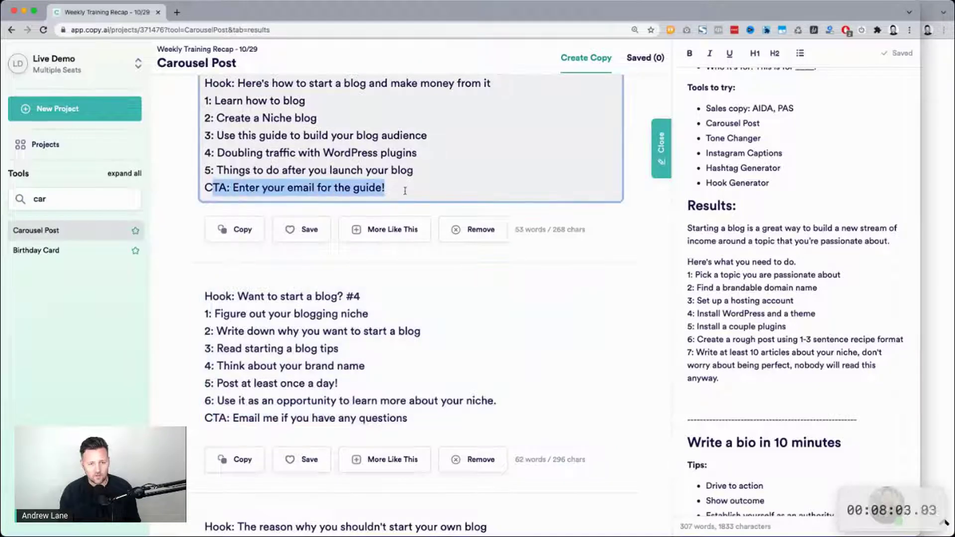
pyautogui.scroll(-5, 405, 191)
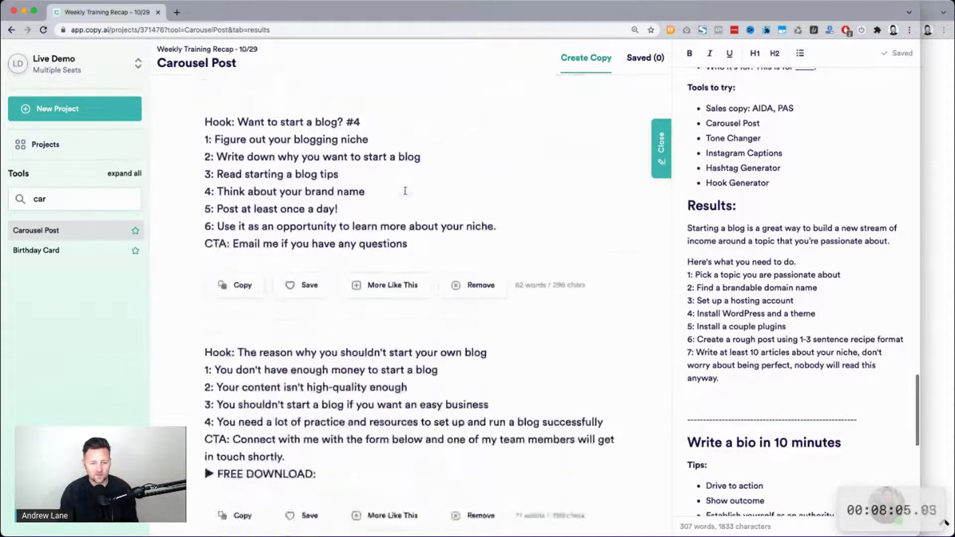
pyautogui.scroll(-4, 405, 190)
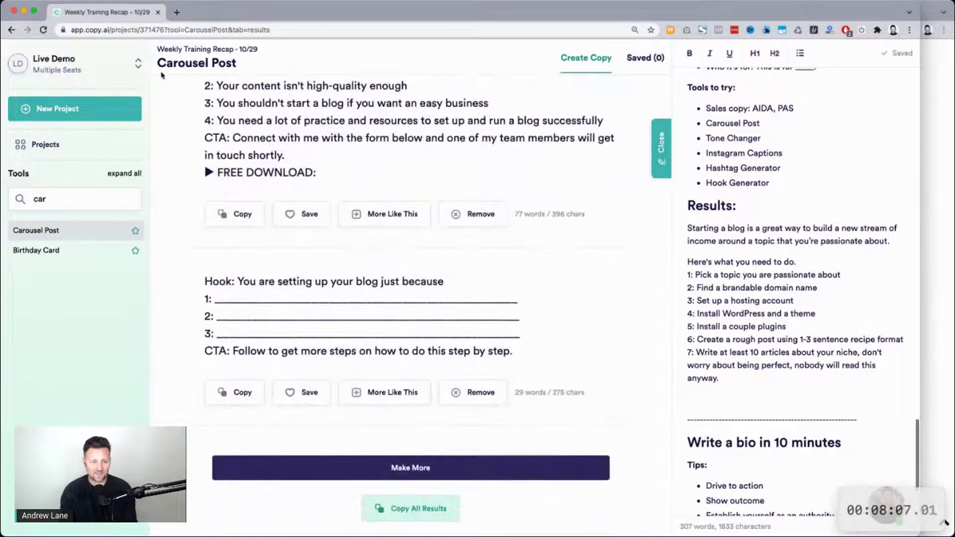
# Step: Review the earlier carousel results again for a call to action, highlighting the closing line of "You have stumbled upon a gold mine"
pyautogui.scroll(11, 372, 273)
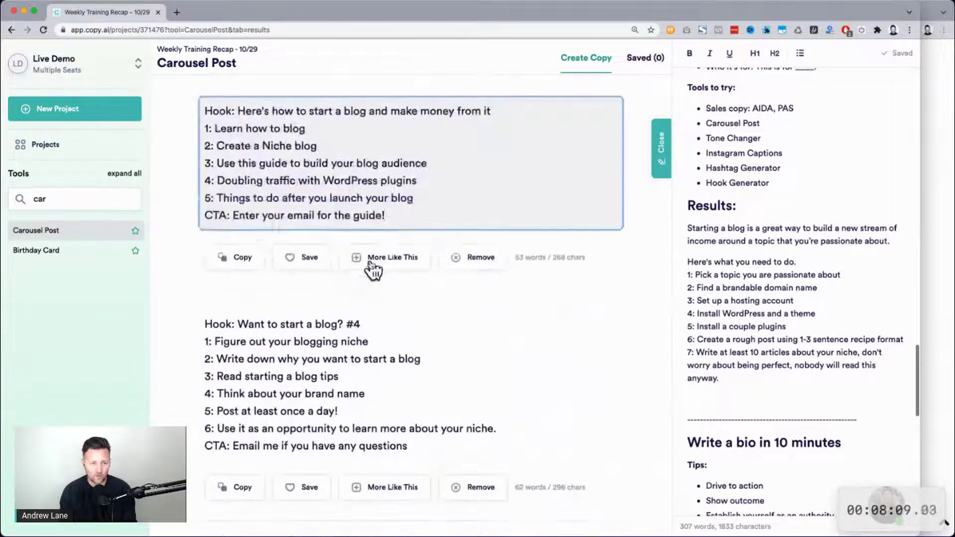
pyautogui.scroll(7, 372, 269)
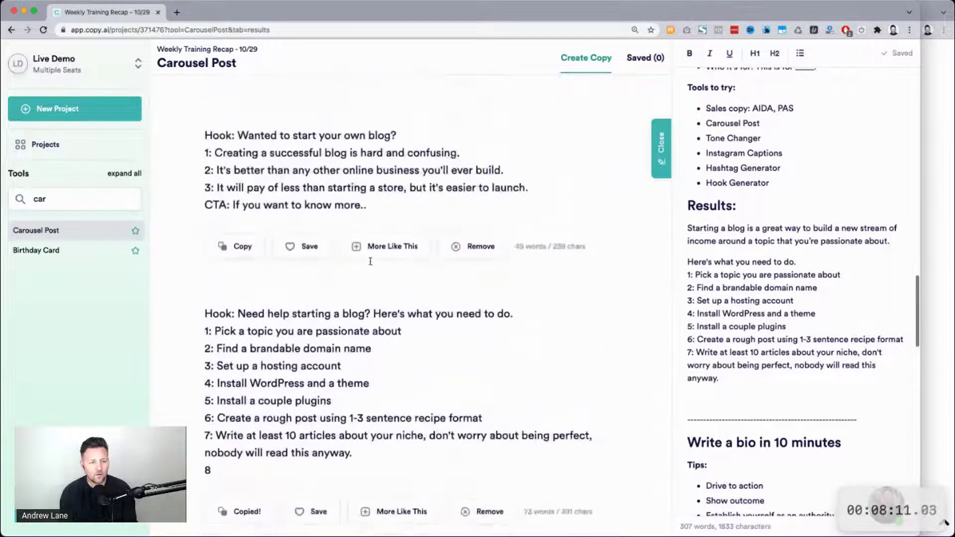
pyautogui.scroll(3, 315, 250)
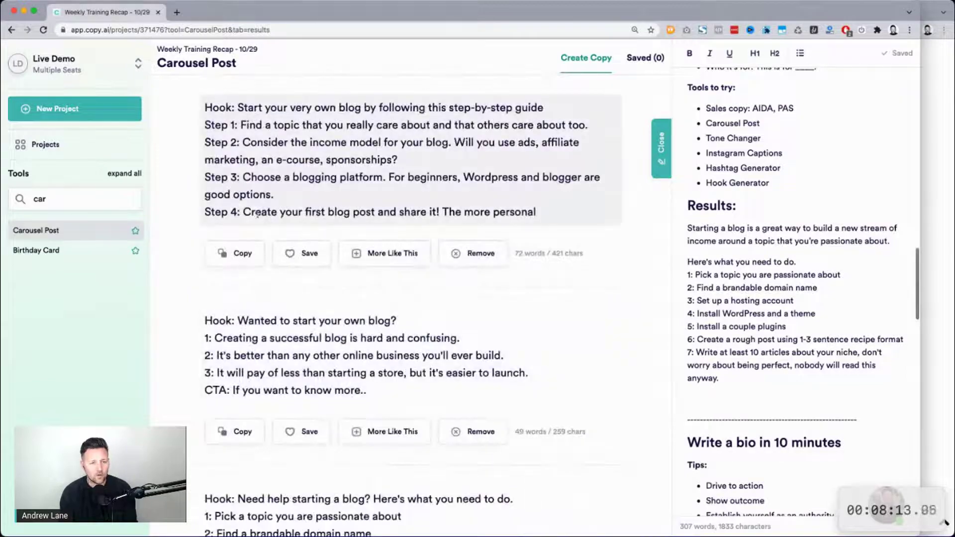
pyautogui.scroll(7, 245, 208)
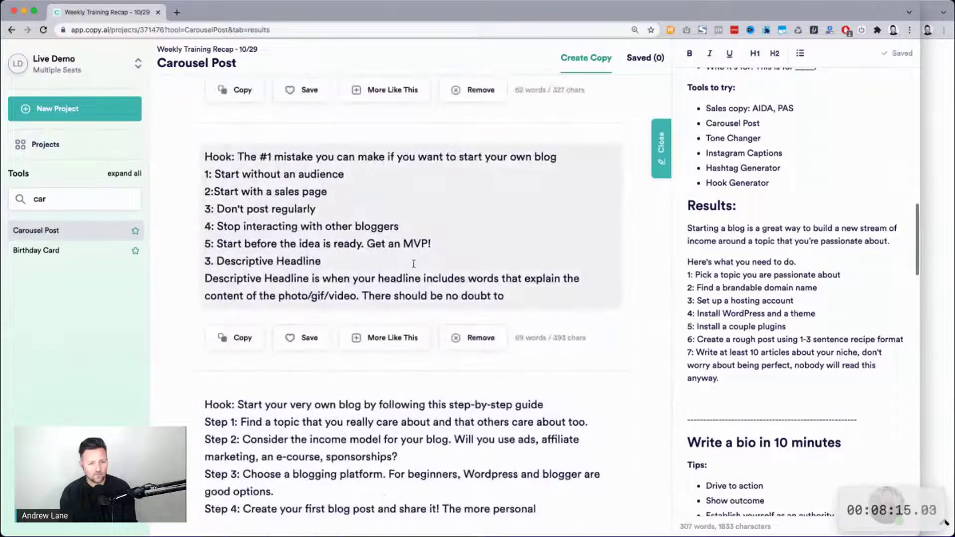
pyautogui.scroll(2, 413, 264)
pyautogui.doubleClick(338, 262)
pyautogui.tripleClick(339, 262)
pyautogui.click(242, 303)
pyautogui.scroll(5, 320, 308)
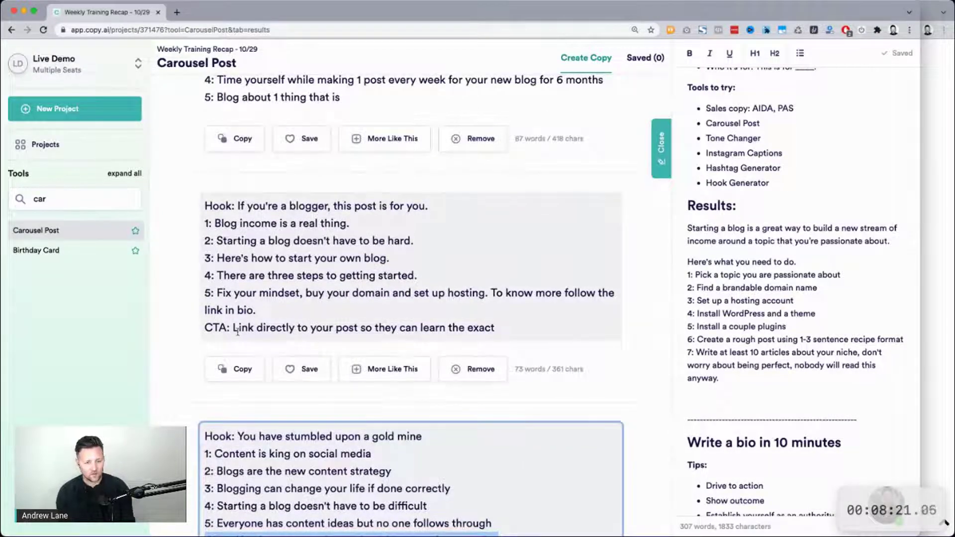
pyautogui.scroll(6, 244, 333)
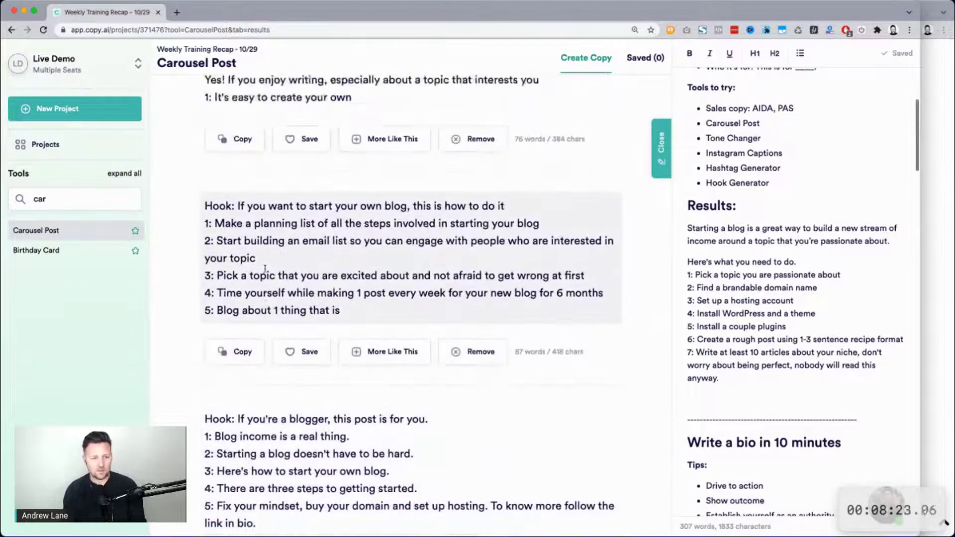
pyautogui.scroll(3, 265, 269)
# Step: Copy "CTA: Enter your email for the guide!" from the "Here's how to start a blog and make money from it" result to below the numbered list
pyautogui.scroll(-13, 266, 271)
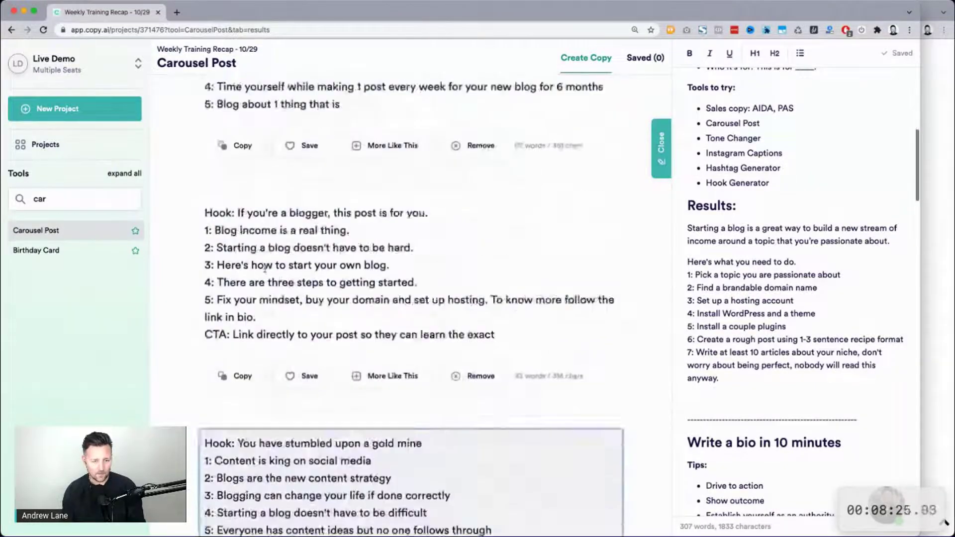
pyautogui.scroll(-14, 266, 271)
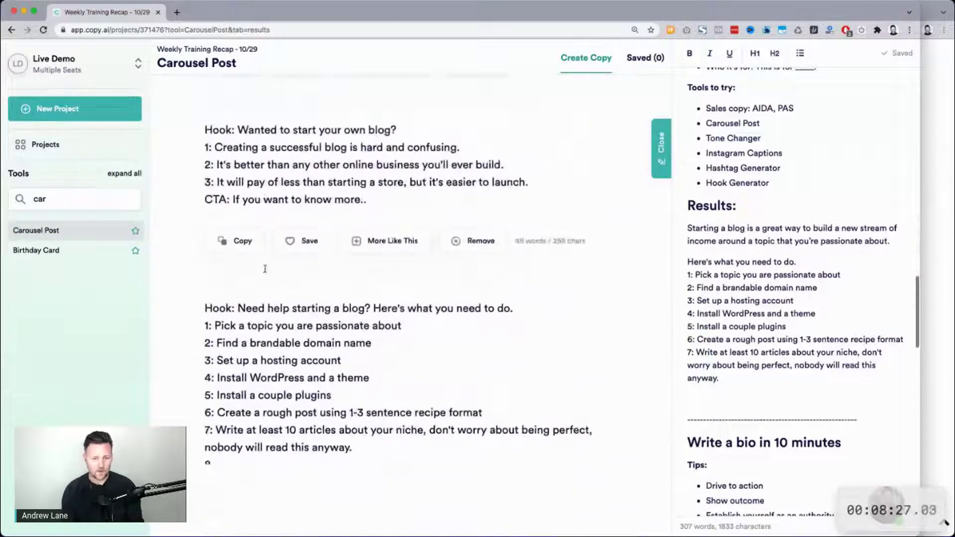
pyautogui.scroll(-6, 265, 273)
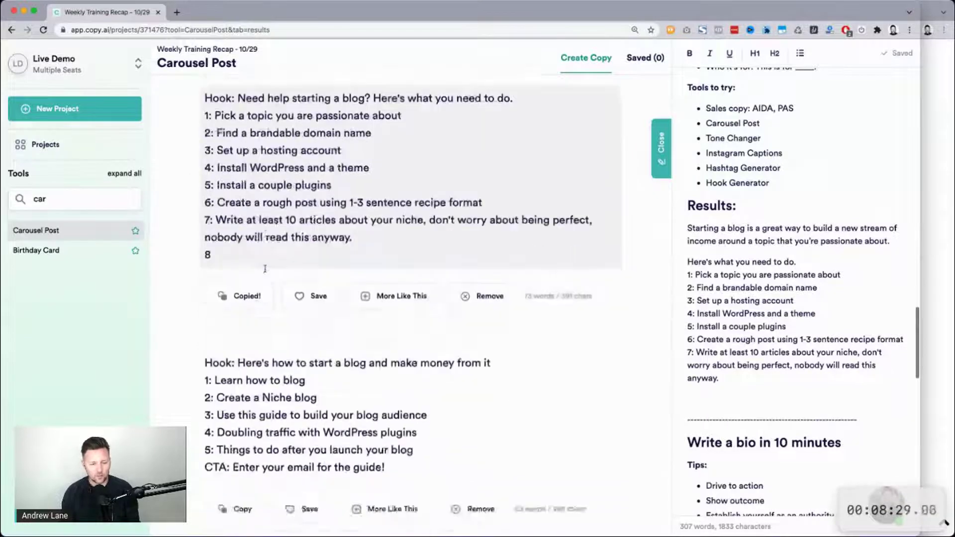
pyautogui.click(265, 268)
pyautogui.tripleClick(261, 319)
pyautogui.hotkey('ctrl', 'c')
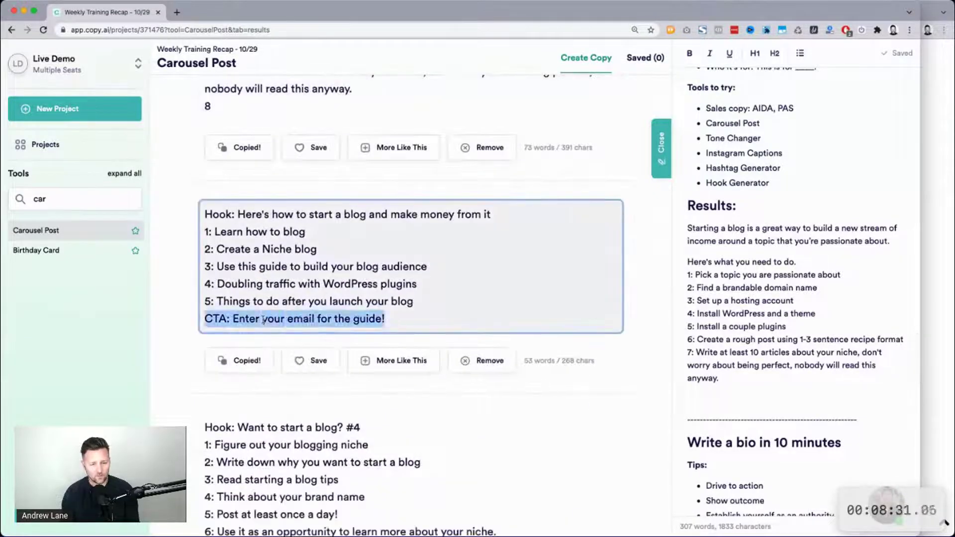
pyautogui.click(741, 389)
pyautogui.hotkey('ctrl', 'v')
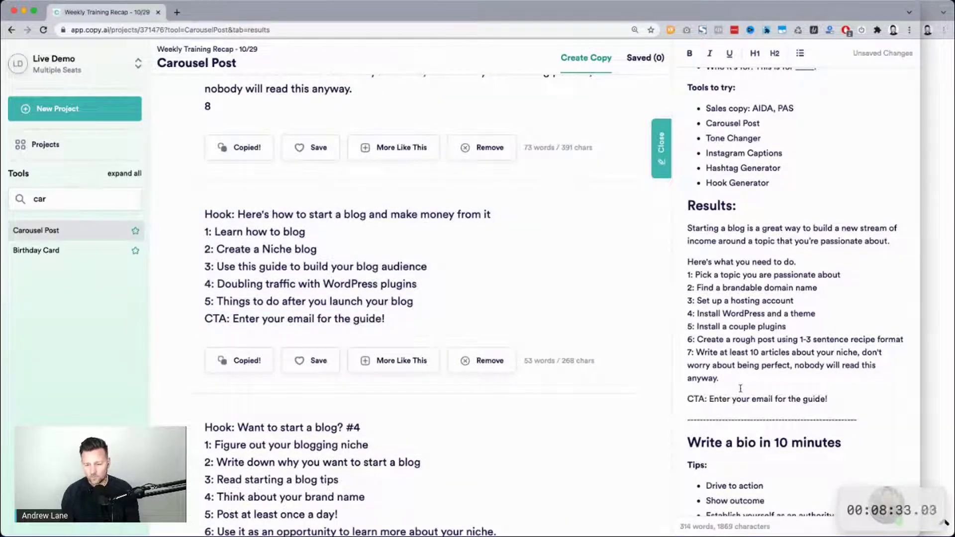
# Step: Remove the "CTA:" label from the start of the pasted call to action under Results
pyautogui.click(710, 399)
pyautogui.press('BackSpace')
pyautogui.press('BackSpace')
pyautogui.press('BackSpace')
pyautogui.press('BackSpace')
pyautogui.press('BackSpace')
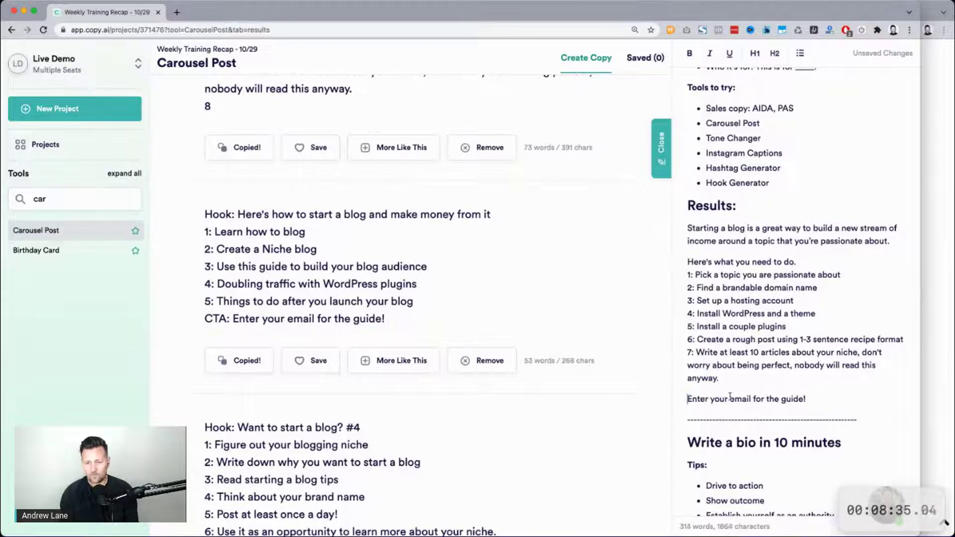
# Step: Replace the word "Enter" in the call to action with "Click the link in my bio"
pyautogui.moveTo(688, 399); pyautogui.dragTo(807, 399)
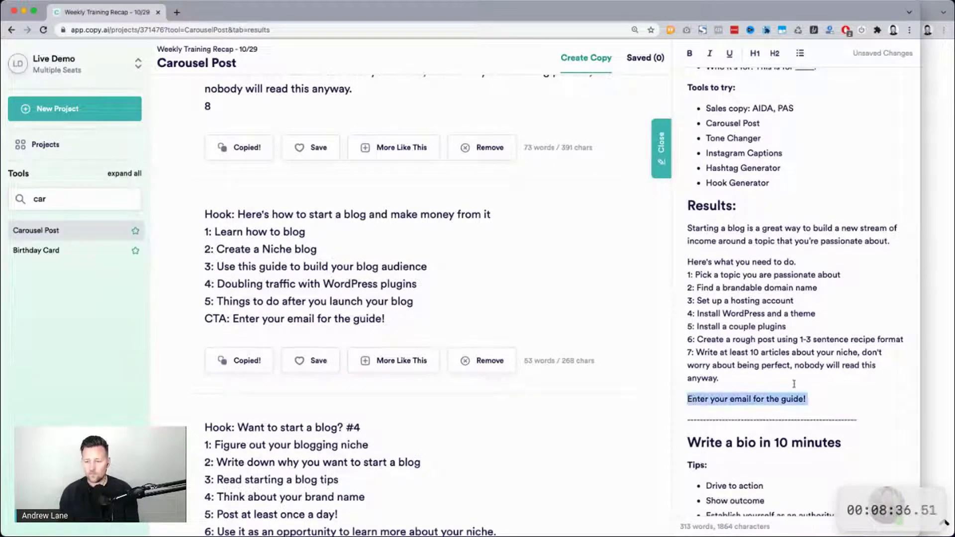
pyautogui.doubleClick(691, 403)
pyautogui.press('BackSpace')
pyautogui.write('Click the link th')
pyautogui.press('BackSpace')
pyautogui.press('BackSpace')
pyautogui.write('in my bio')
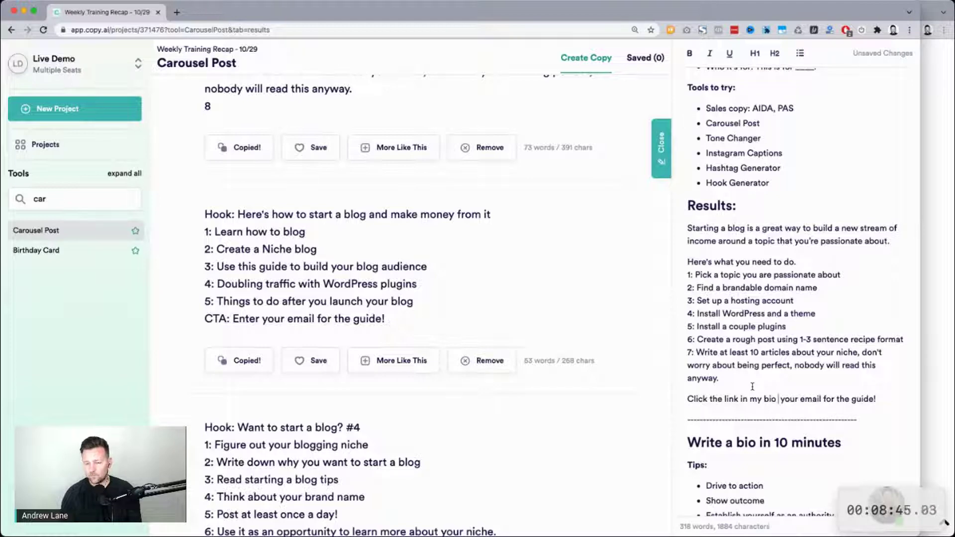
# Step: Replace "your email for the" in the call to action with "to get my free", keeping "guide!" at the end
pyautogui.moveTo(777, 398); pyautogui.dragTo(837, 399)
pyautogui.write('to get my f')
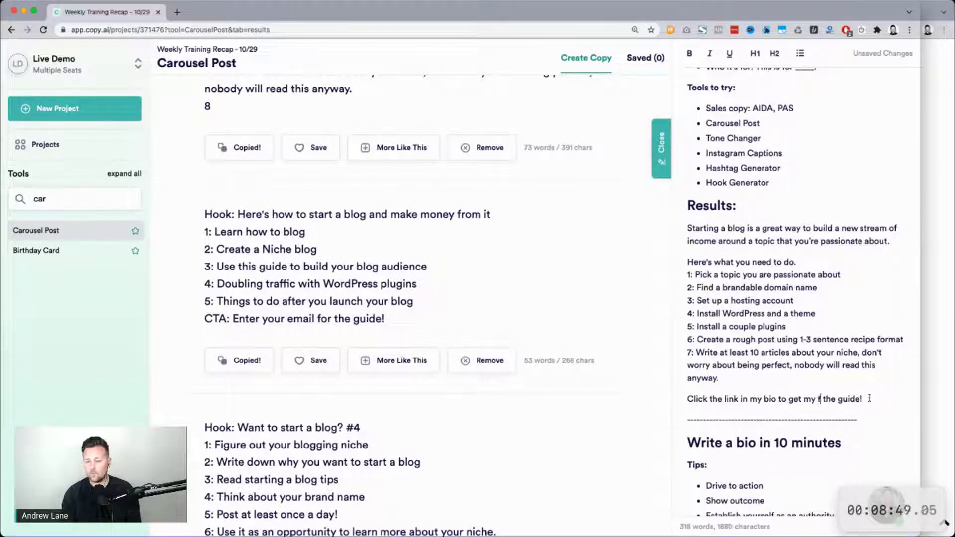
pyautogui.hotkey('shift', 'Right')
pyautogui.hotkey('shift', 'Right')
pyautogui.write('ree')
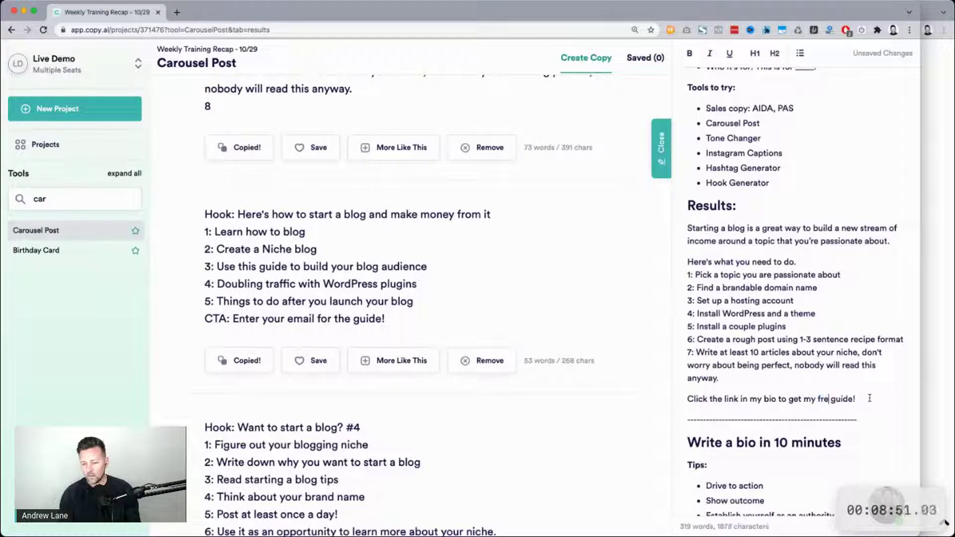
# Step: Check the free e-course offer in the footer of the Remote Bliss blog, then return to the copy.ai document
pyautogui.click(938, 376)
pyautogui.scroll(-20, 657, 278)
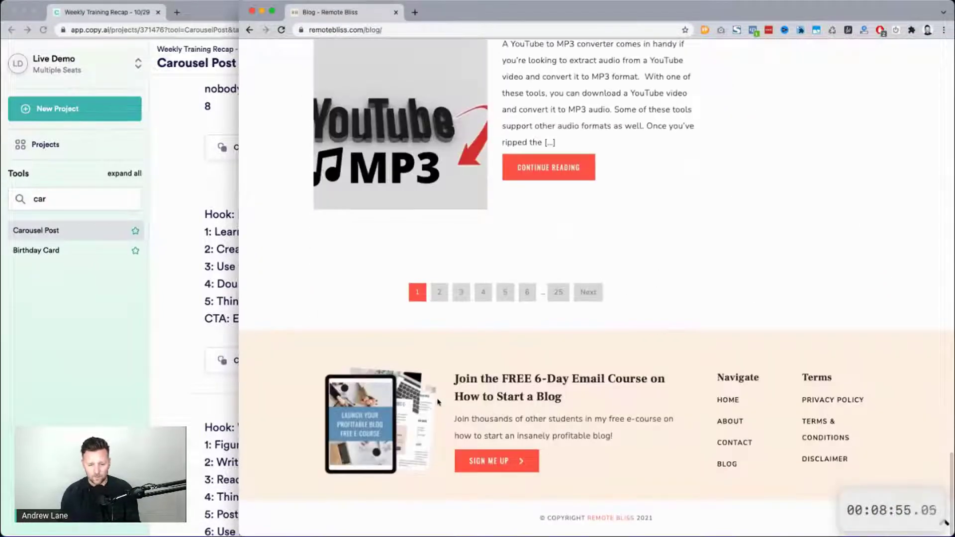
pyautogui.scroll(5, 373, 438)
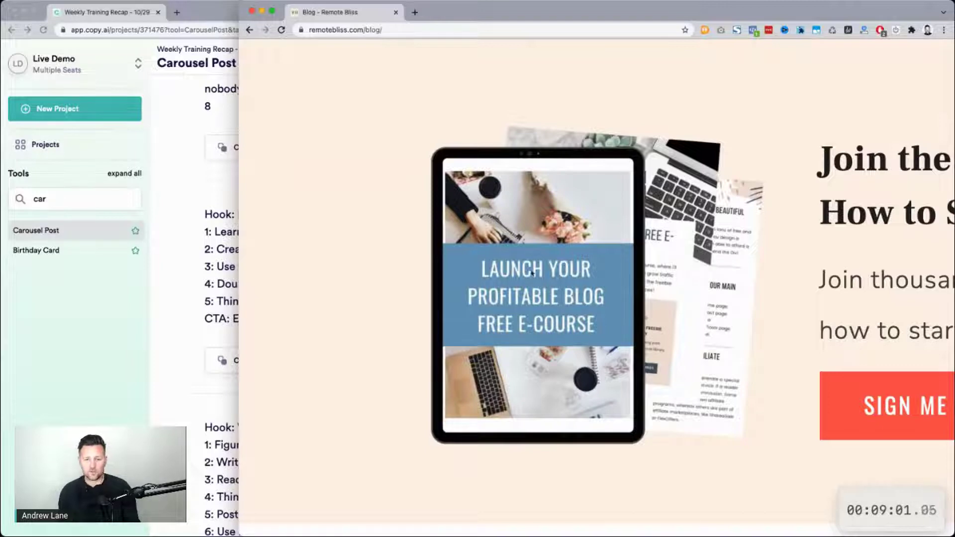
pyautogui.click(169, 339)
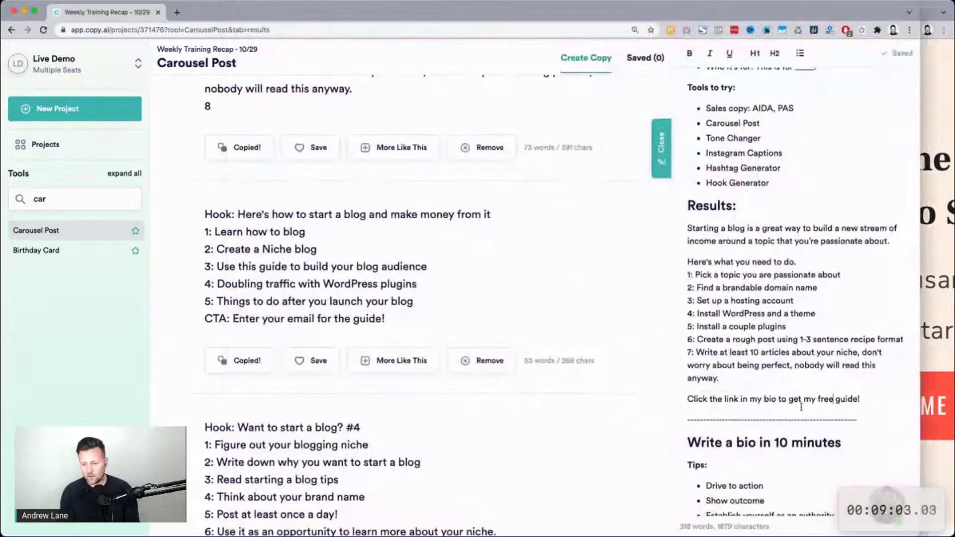
# Step: Replace "free guide" in the call to action with "e-course on how to launch your profitable blog", keeping the exclamation mark
pyautogui.doubleClick(826, 399)
pyautogui.write('e-course')
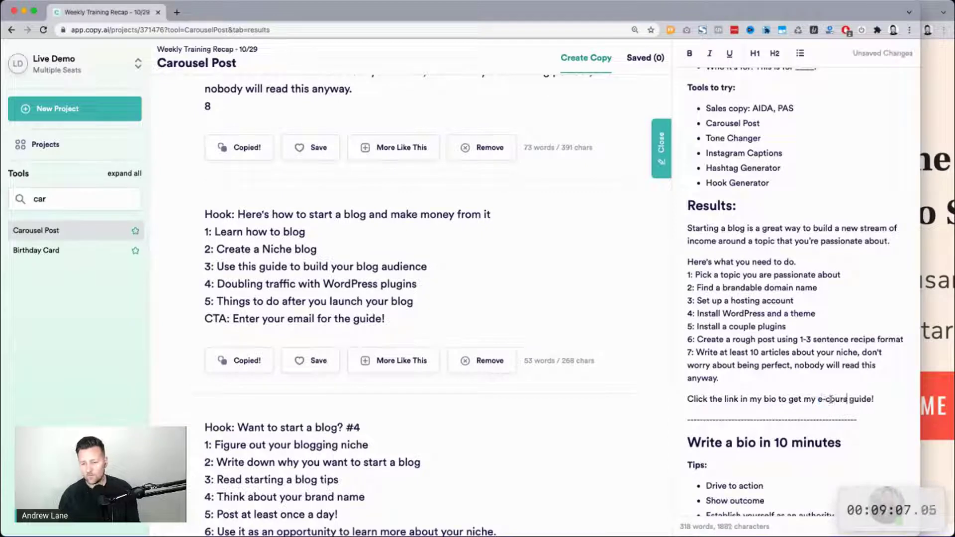
pyautogui.hotkey('shift', 'Right')
pyautogui.hotkey('shift', 'Right')
pyautogui.hotkey('shift', 'Right')
pyautogui.hotkey('shift', 'Right')
pyautogui.hotkey('shift', 'Right')
pyautogui.press('BackSpace')
pyautogui.write('on how to launch your')
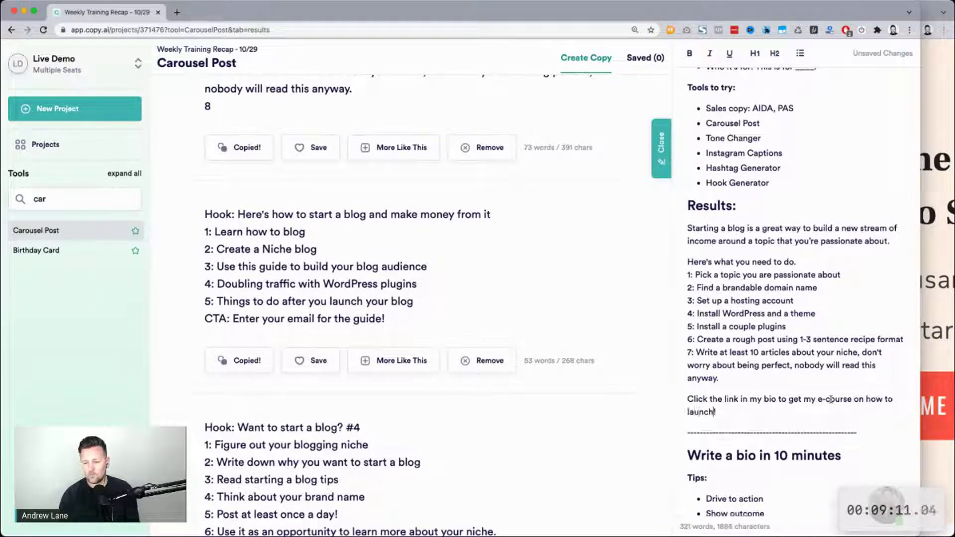
pyautogui.write(' profitable blog')
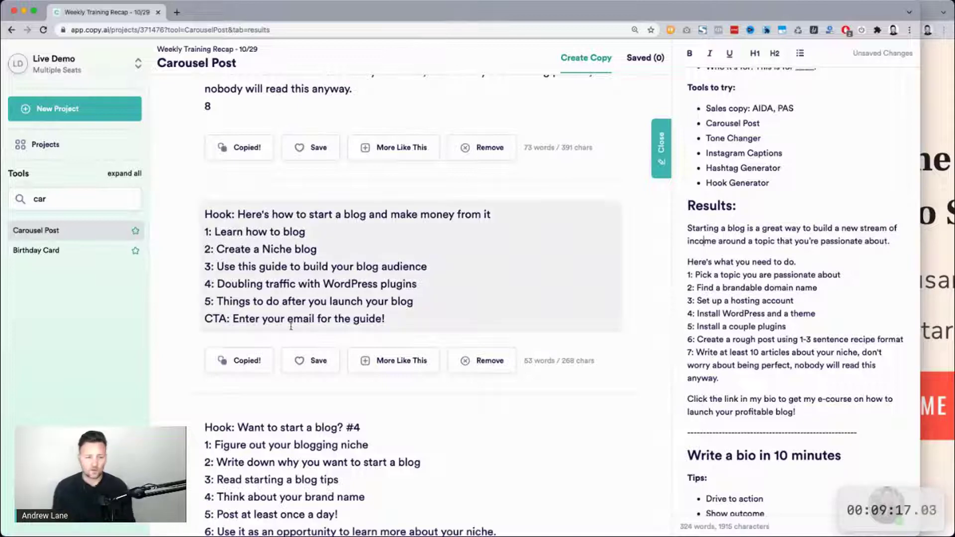
# Step: Search the tools for "tone" and open the Tone Changer
pyautogui.click(72, 202)
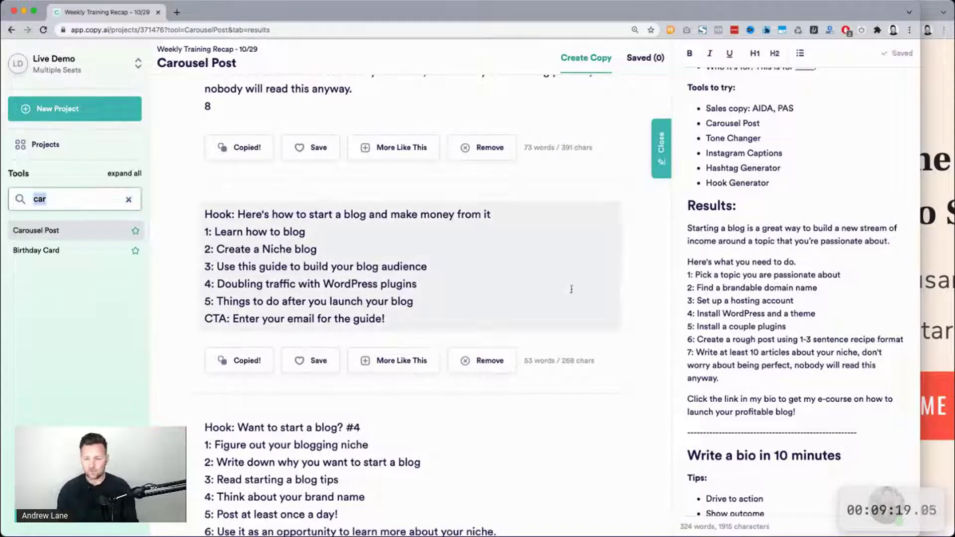
pyautogui.scroll(1, 735, 131)
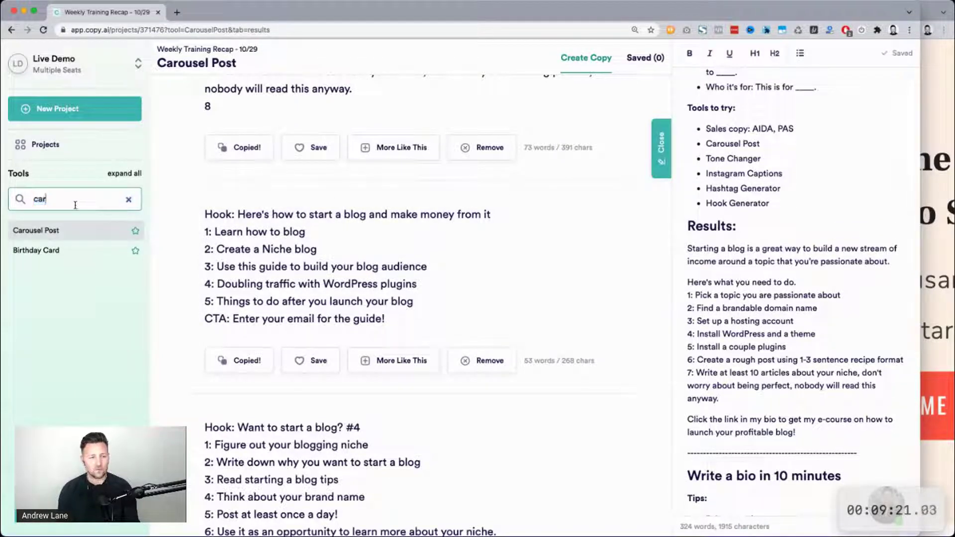
pyautogui.write('tone')
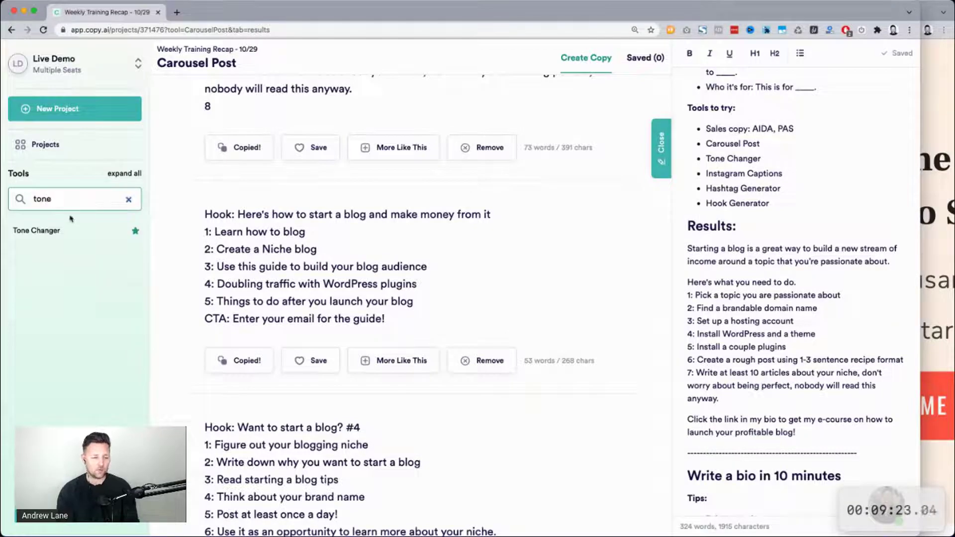
pyautogui.click(51, 230)
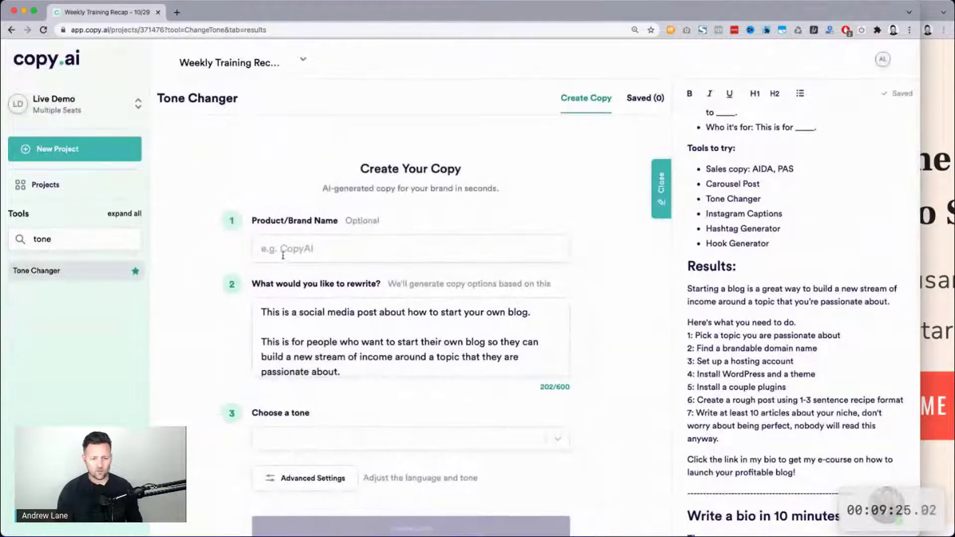
# Step: Choose the Witty tone for rewriting the blog post description and generate the copy
pyautogui.scroll(-3, 294, 299)
pyautogui.click(328, 322)
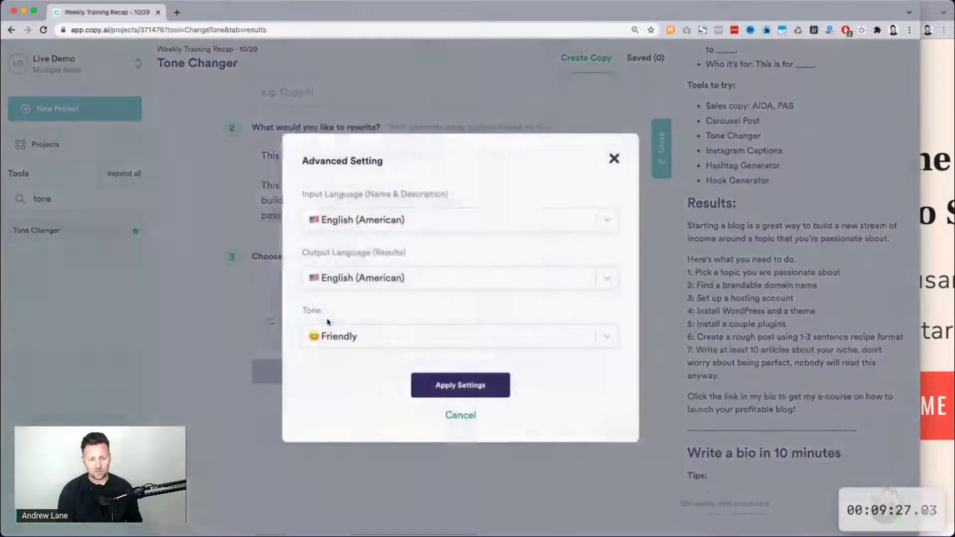
pyautogui.press('Escape')
pyautogui.click(329, 277)
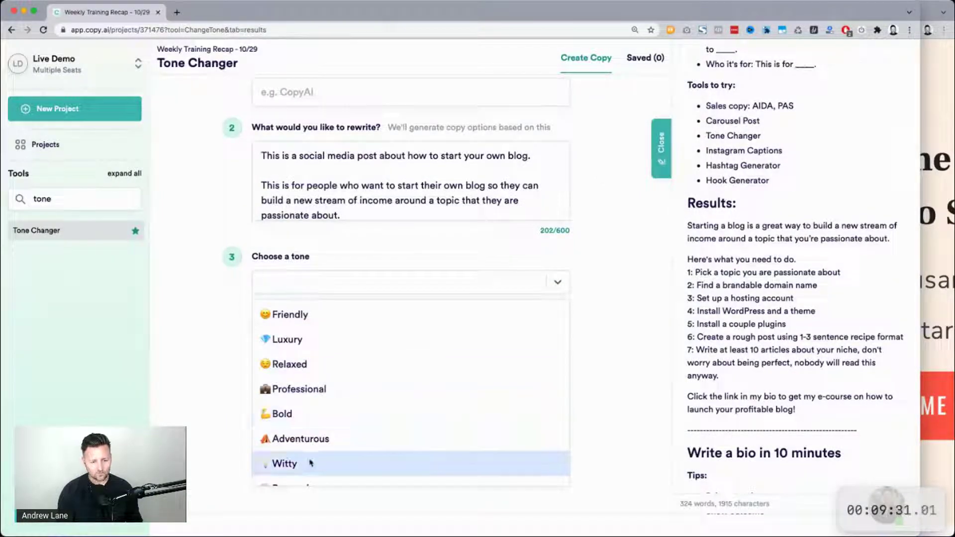
pyautogui.click(310, 463)
pyautogui.click(371, 379)
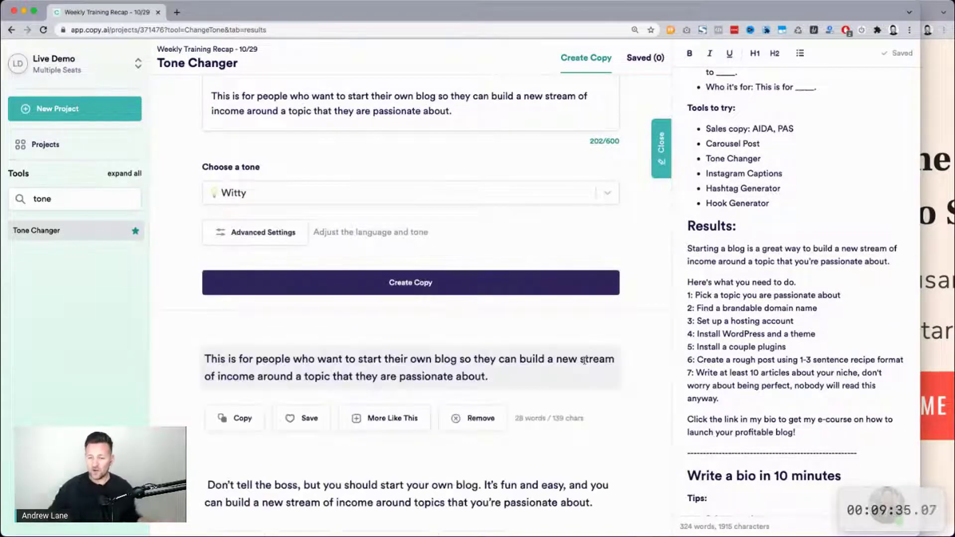
# Step: Copy the witty result starting "Don't tell the boss" and paste it below the call to action under Results
pyautogui.scroll(-6, 585, 360)
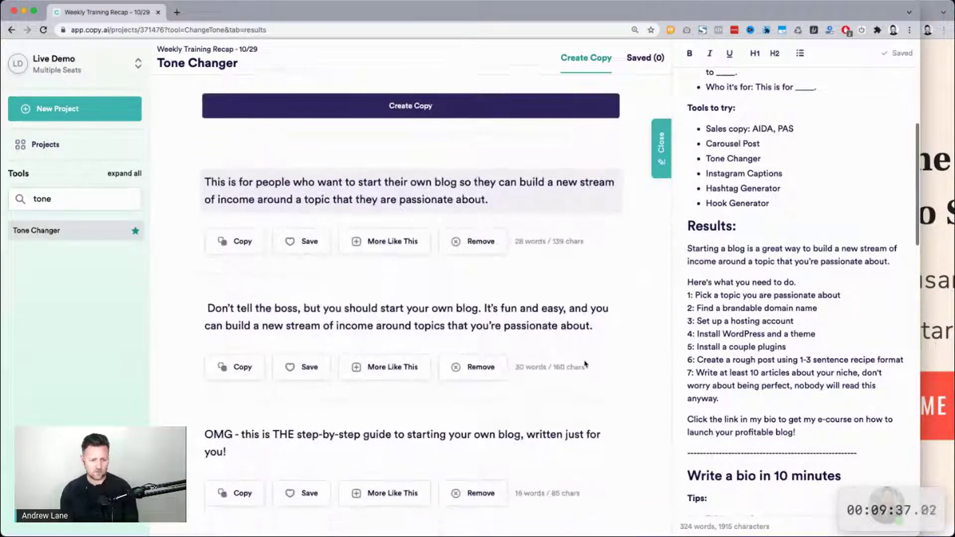
pyautogui.scroll(-1, 585, 365)
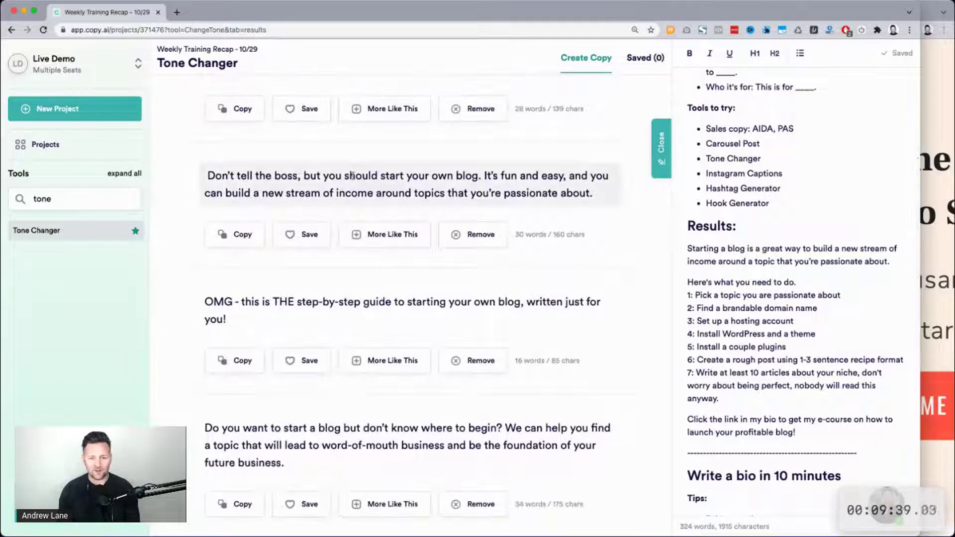
pyautogui.tripleClick(416, 181)
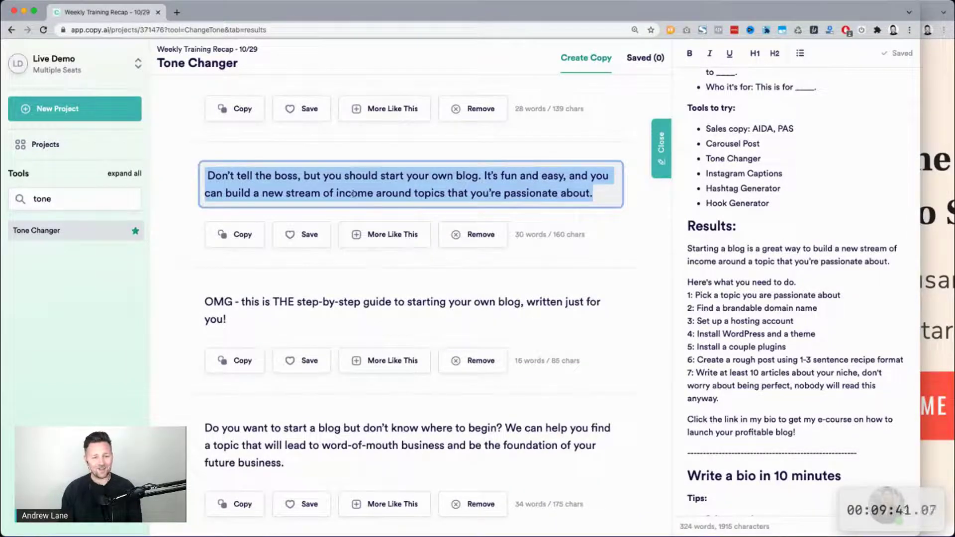
pyautogui.press('super+c')
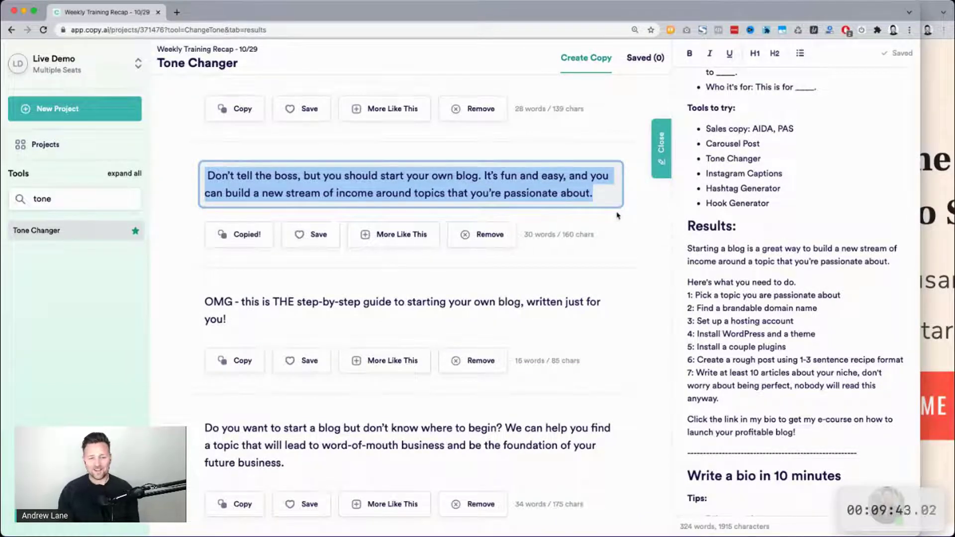
pyautogui.scroll(-3, 645, 320)
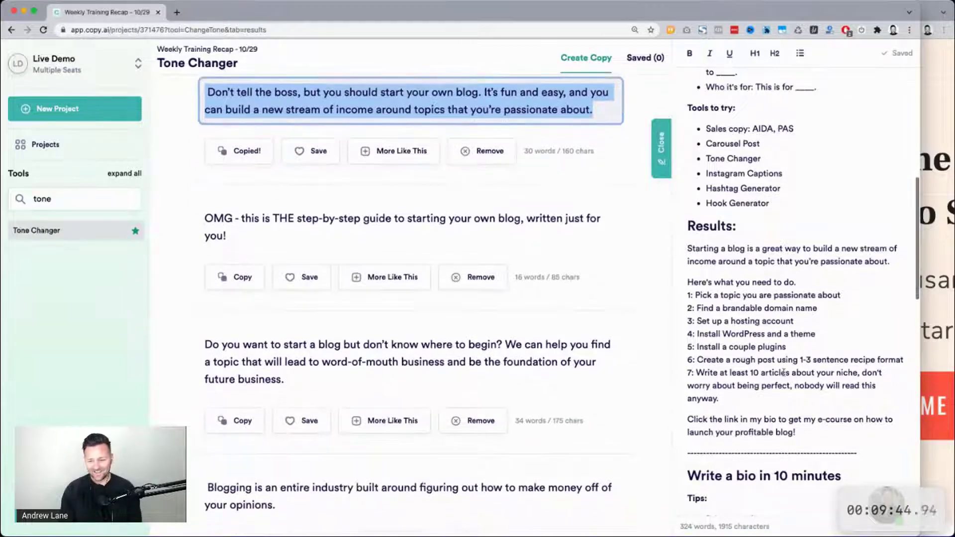
pyautogui.click(796, 429)
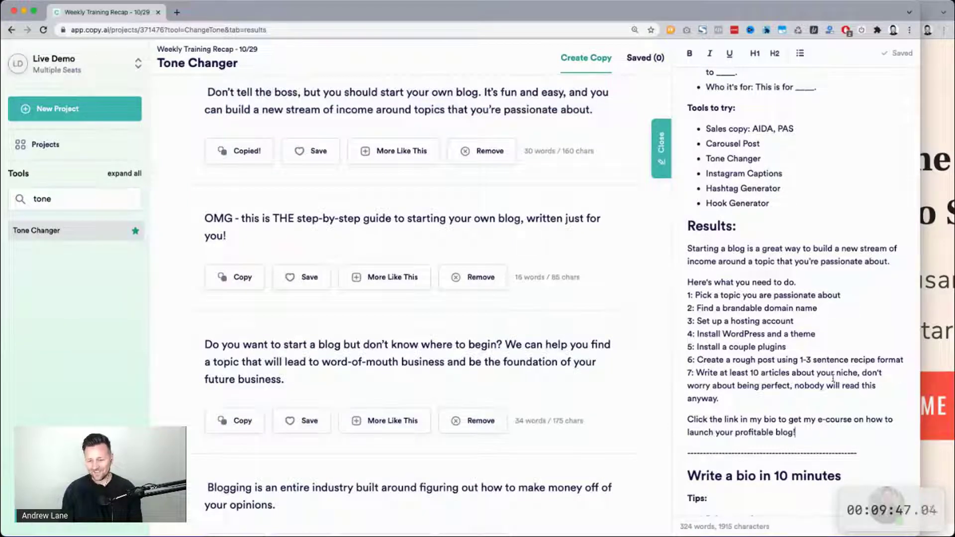
pyautogui.press('Return')
pyautogui.press('Return')
pyautogui.press('super+v')
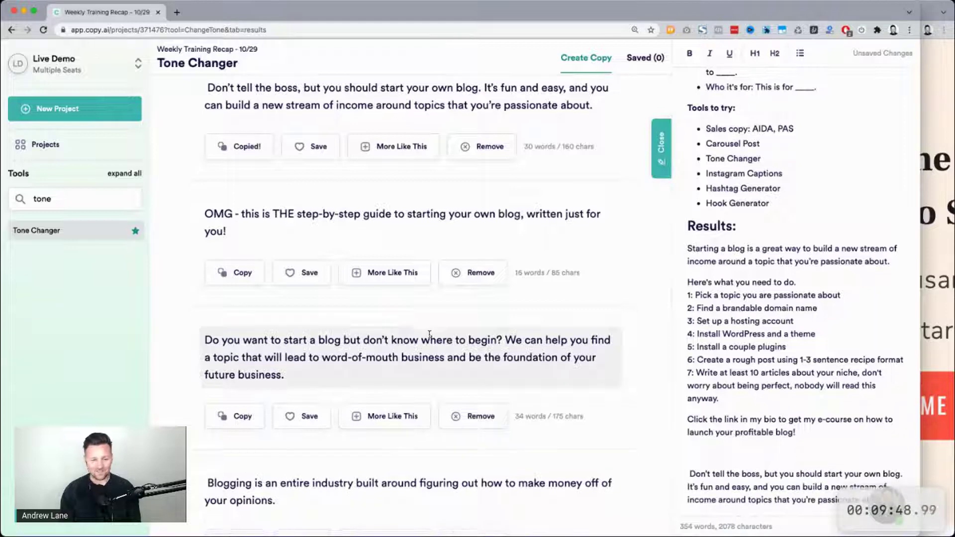
# Step: Copy the witty line "Ladies and gentlemen, start your blogging engines." and paste it below the "Don't tell the boss" paragraph
pyautogui.scroll(-4, 428, 334)
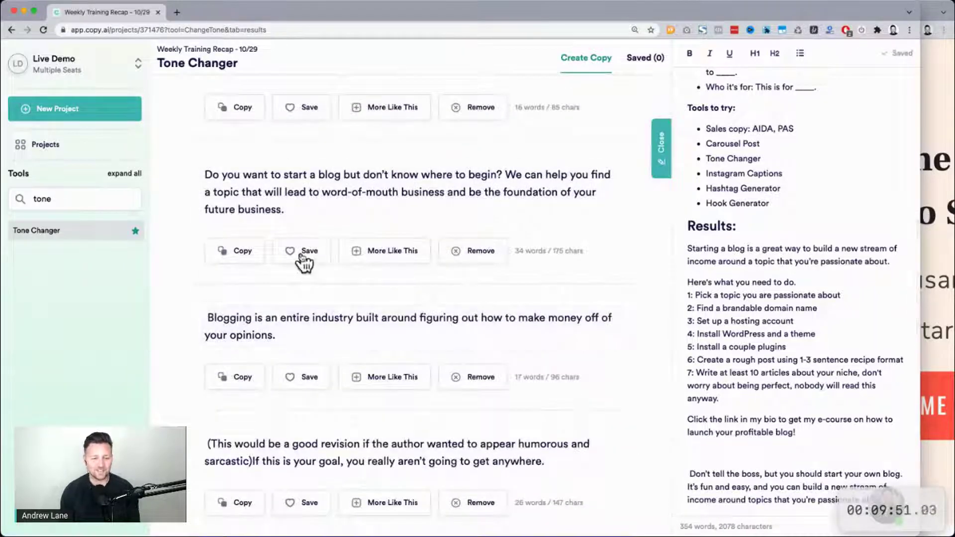
pyautogui.click(221, 194)
pyautogui.press('super+a')
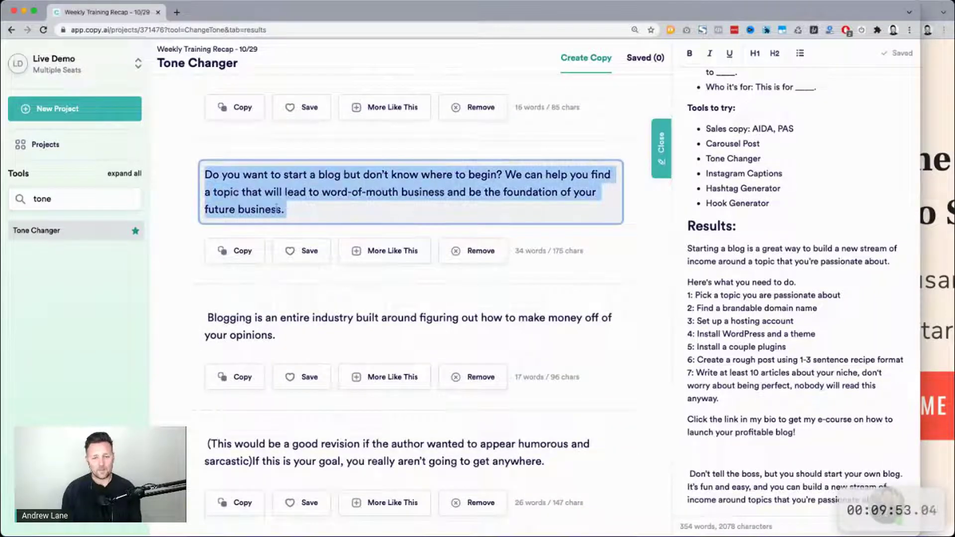
pyautogui.scroll(-2, 546, 317)
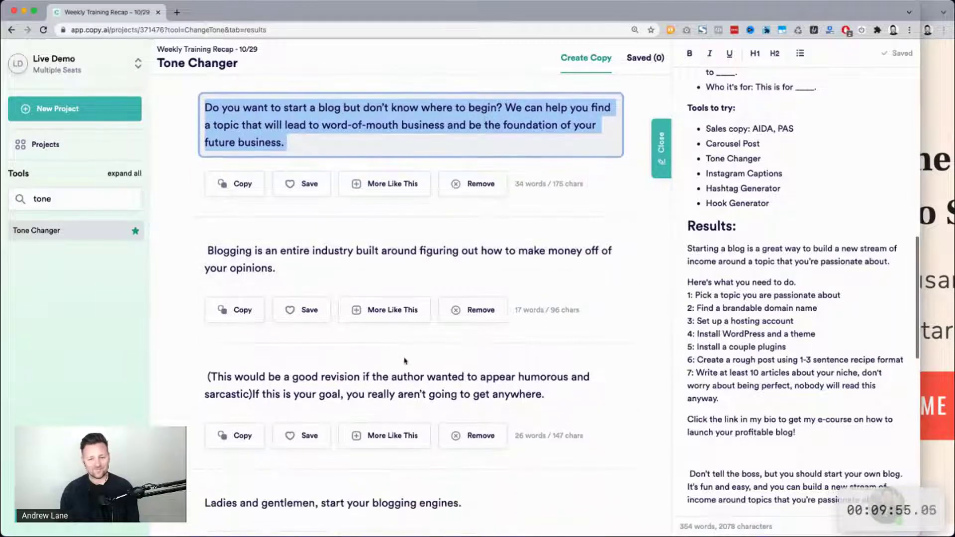
pyautogui.scroll(-4, 263, 331)
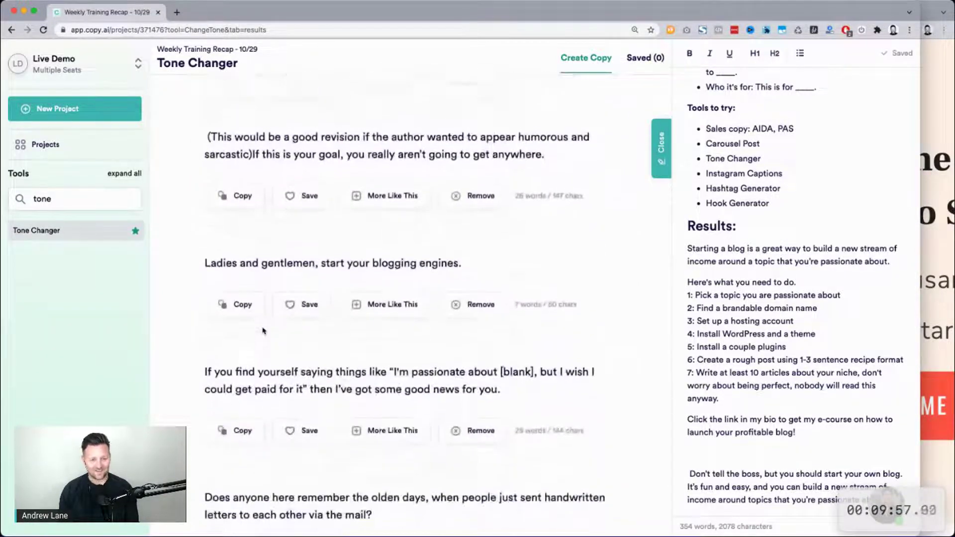
pyautogui.click(239, 239)
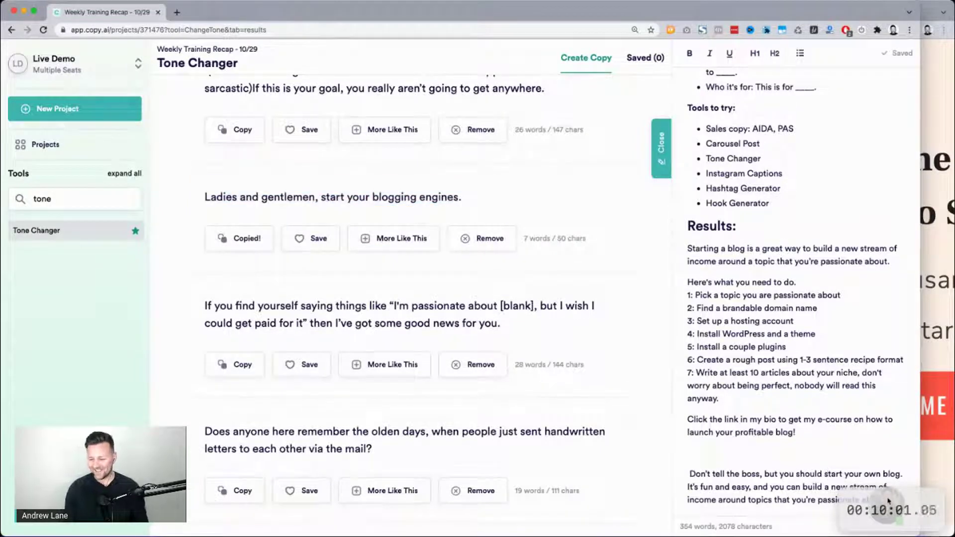
pyautogui.scroll(-3, 852, 452)
pyautogui.click(892, 404)
pyautogui.press('Return')
pyautogui.hotkey('ctrl', 'v')
# Step: Review the draft's intro, numbered steps and call to action under Results
pyautogui.moveTo(688, 150); pyautogui.dragTo(803, 330)
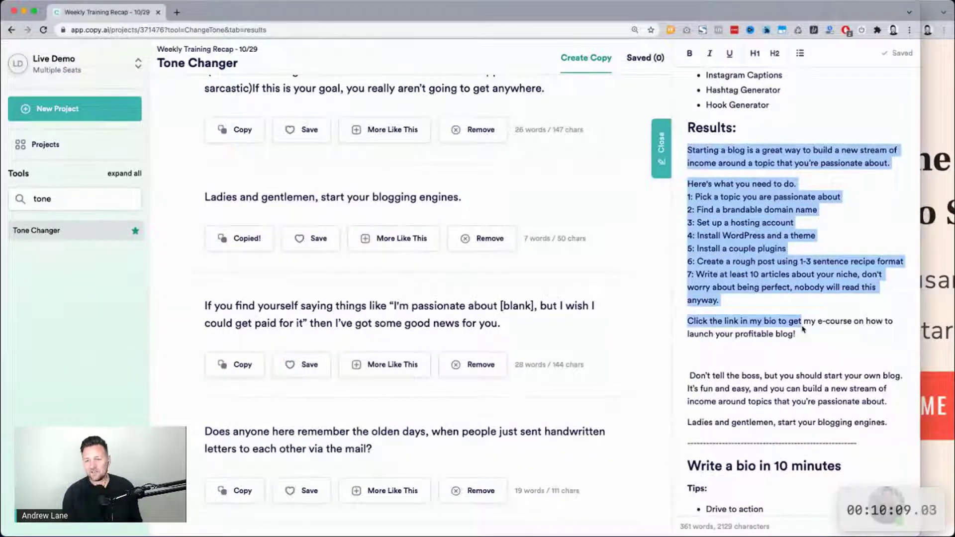
pyautogui.click(715, 191)
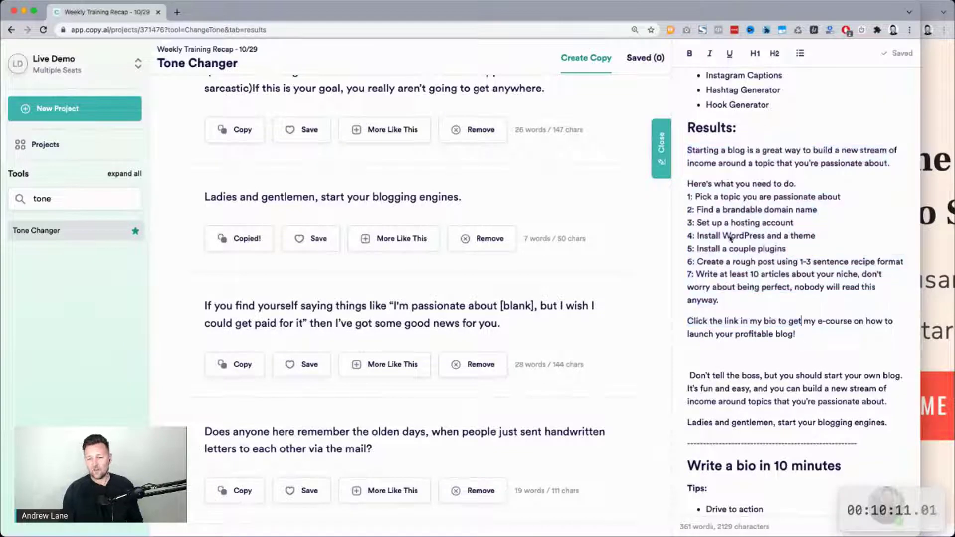
pyautogui.moveTo(698, 183); pyautogui.dragTo(767, 287)
pyautogui.moveTo(801, 335); pyautogui.dragTo(700, 333)
pyautogui.scroll(1, 768, 201)
pyautogui.scroll(2, 768, 201)
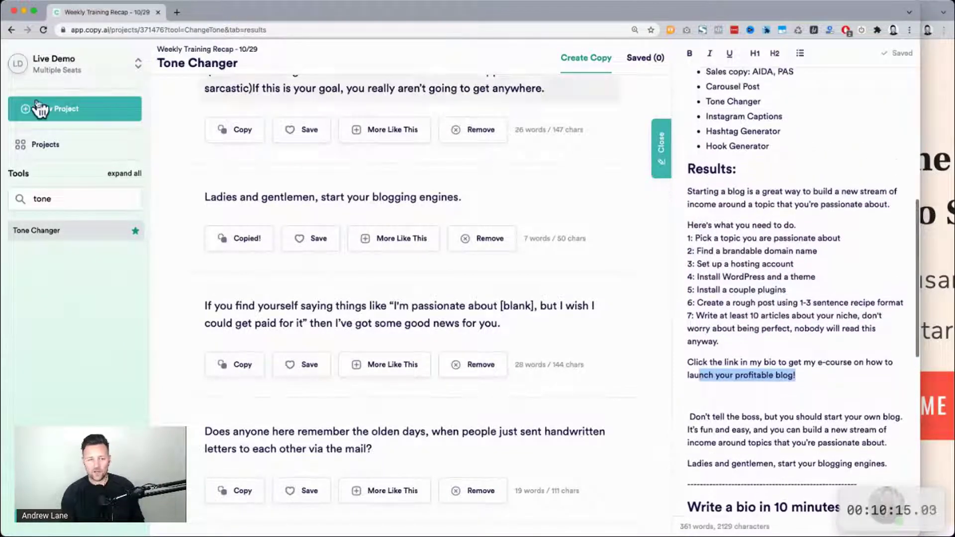
# Step: Find the Hashtag Generator and generate hashtags for the blog post description with American English and the Friendly tone
pyautogui.doubleClick(51, 196)
pyautogui.write('has')
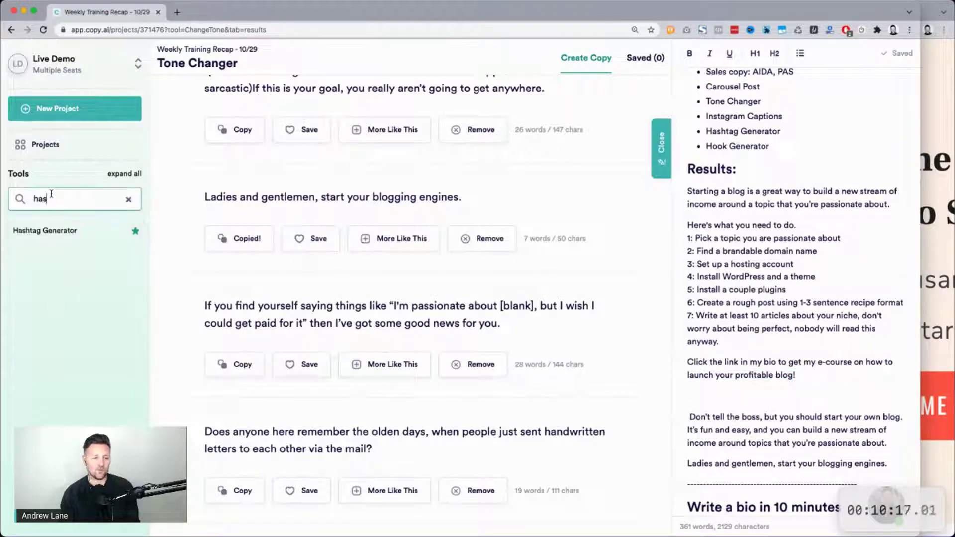
pyautogui.click(44, 231)
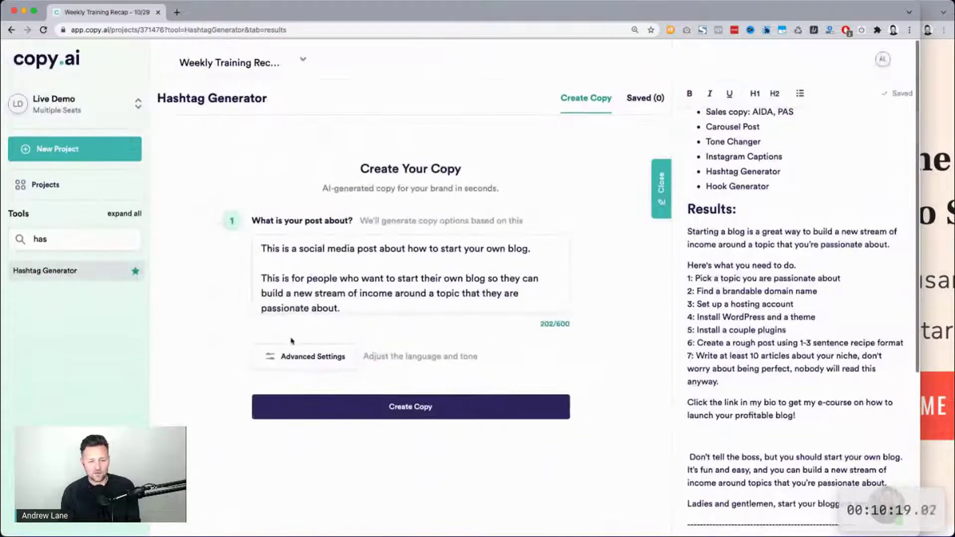
pyautogui.click(311, 365)
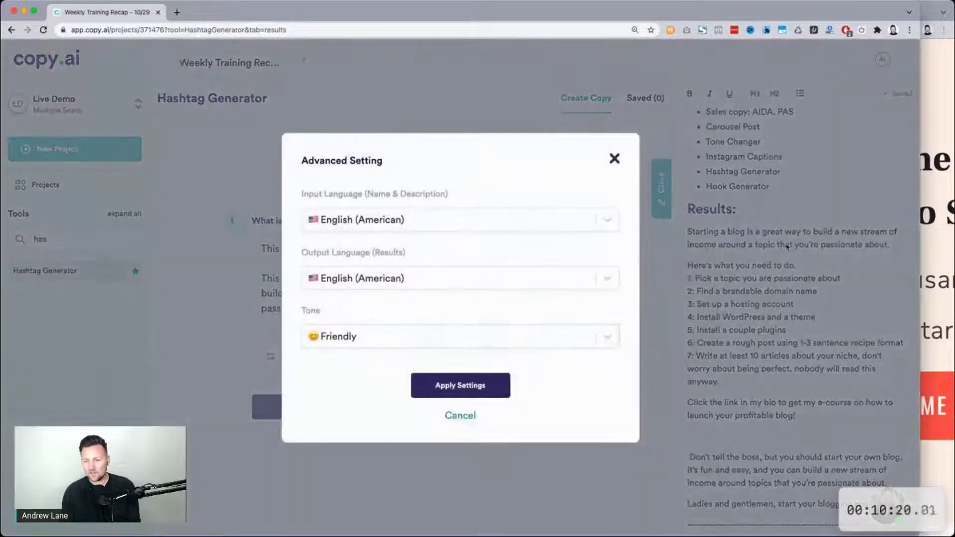
pyautogui.click(459, 386)
pyautogui.click(461, 401)
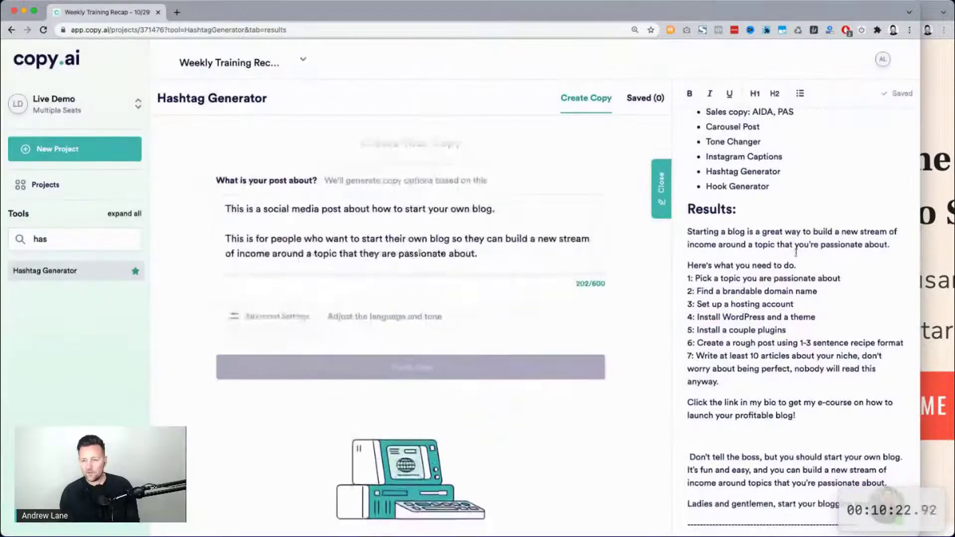
# Step: Copy the first generated hashtag set, starting with #blogging, and paste it at the end of the post under Results
pyautogui.scroll(2, 791, 241)
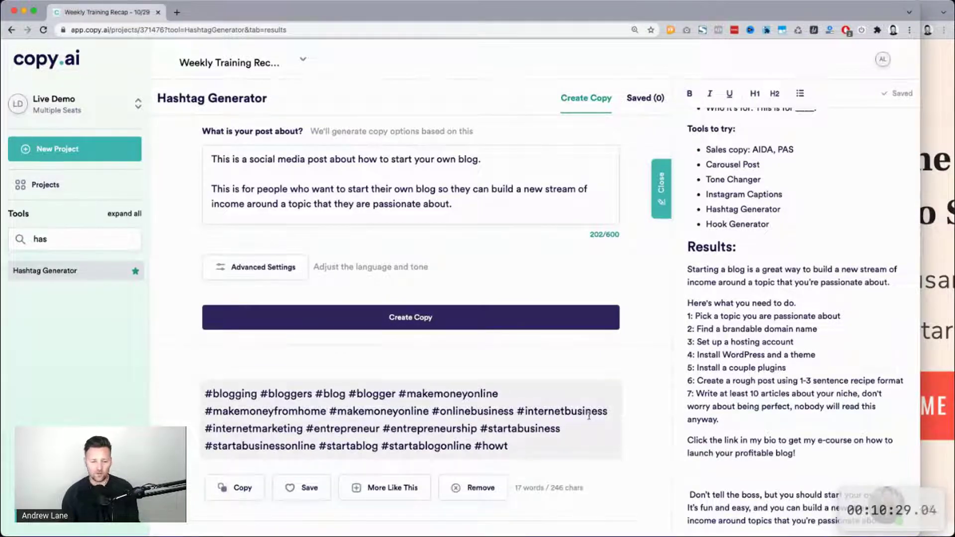
pyautogui.scroll(-3, 589, 415)
pyautogui.click(463, 321)
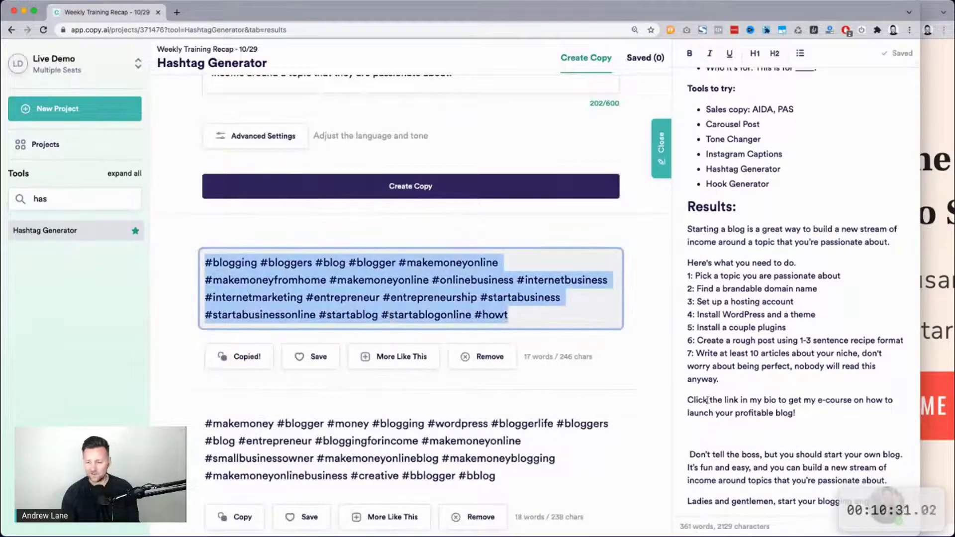
pyautogui.click(705, 400)
pyautogui.scroll(-3, 796, 393)
pyautogui.click(889, 382)
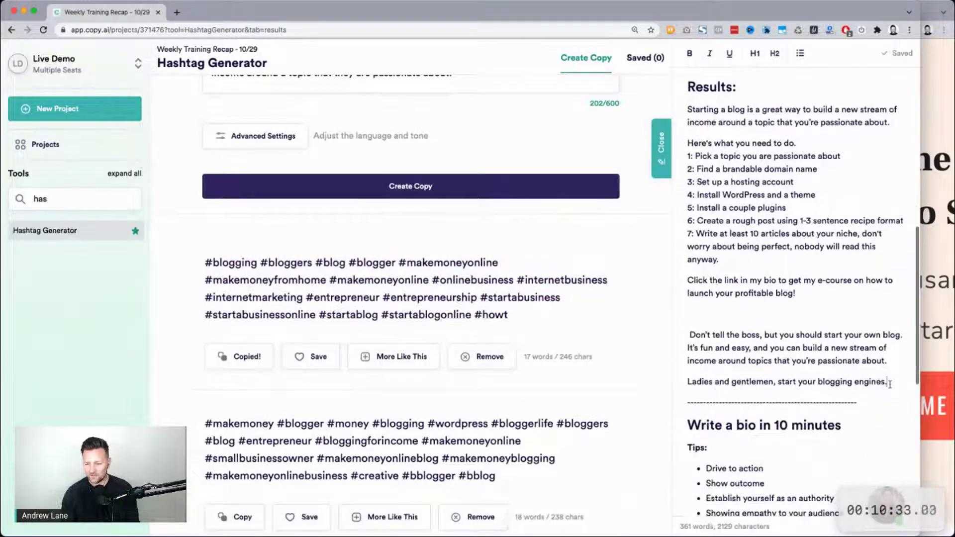
pyautogui.press('super+v')
# Step: Move the line "Ladies and gentlemen, start your blogging engines." to the start of the post, directly below the Results heading
pyautogui.tripleClick(786, 381)
pyautogui.press('BackSpace')
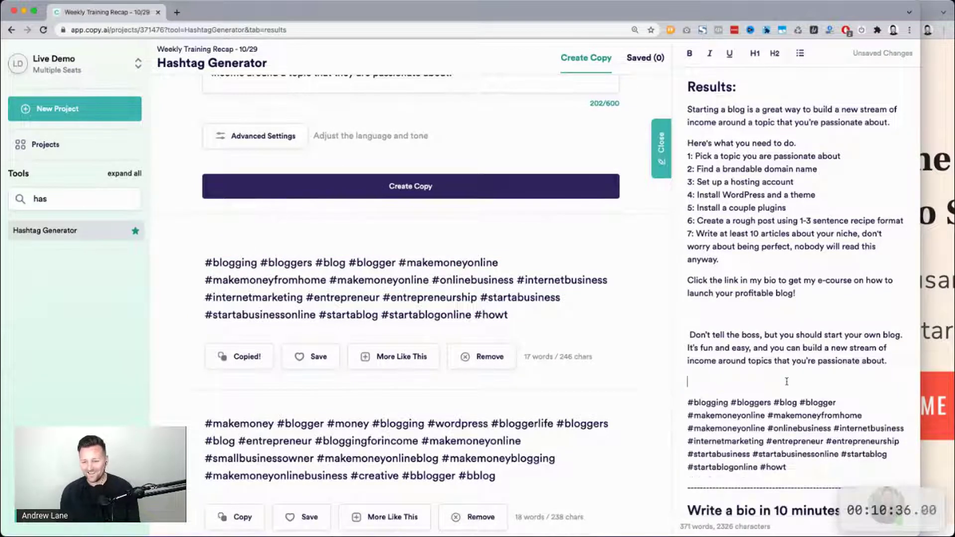
pyautogui.click(756, 86)
pyautogui.press('Return')
pyautogui.press('super+v')
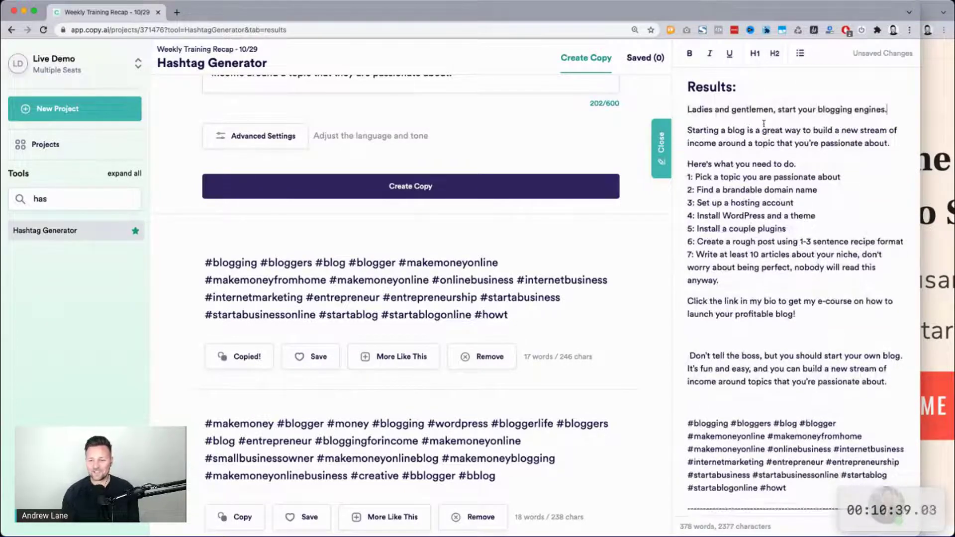
# Step: Move the "Don't tell the boss" paragraph between the numbered steps and the call to action, and remove its leading space
pyautogui.tripleClick(750, 356)
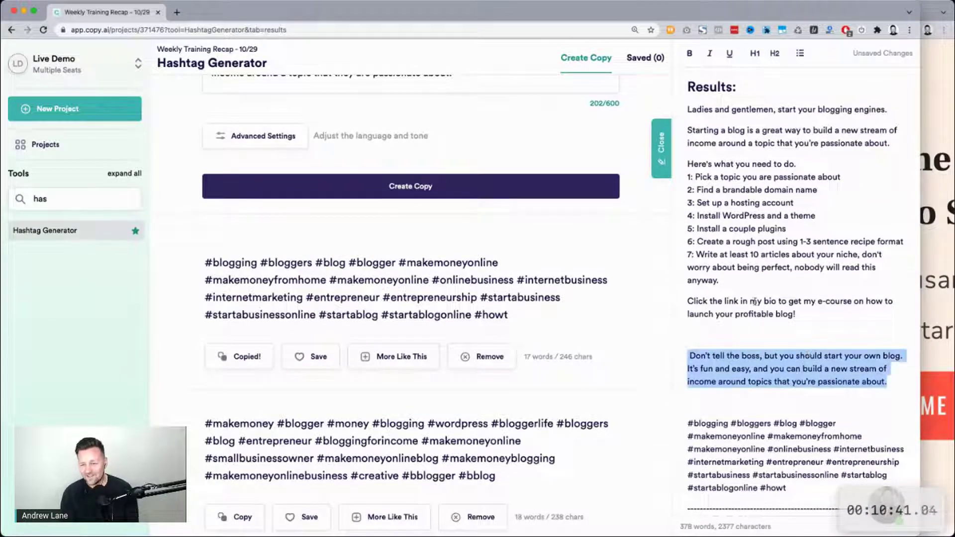
pyautogui.press('BackSpace')
pyautogui.press('Return')
pyautogui.press('super+v')
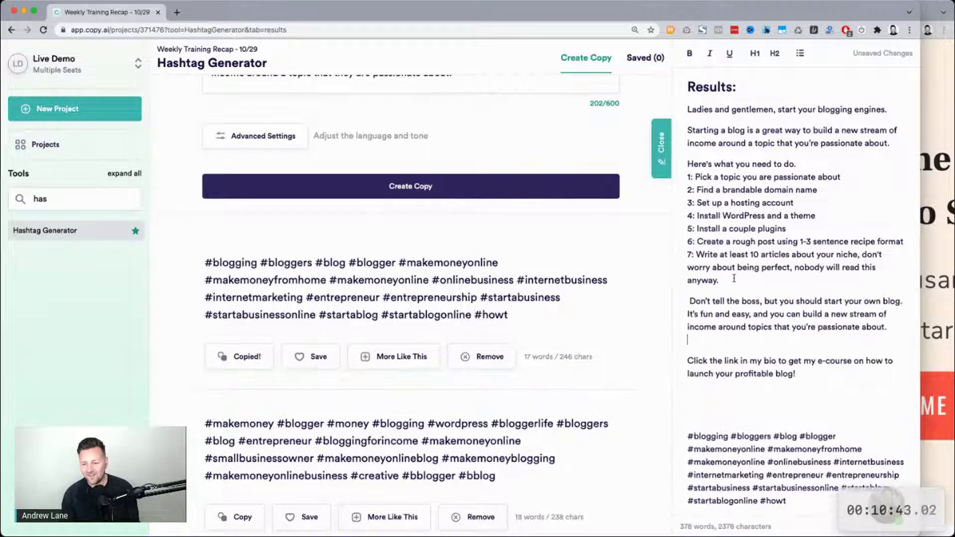
pyautogui.click(693, 301)
pyautogui.press('BackSpace')
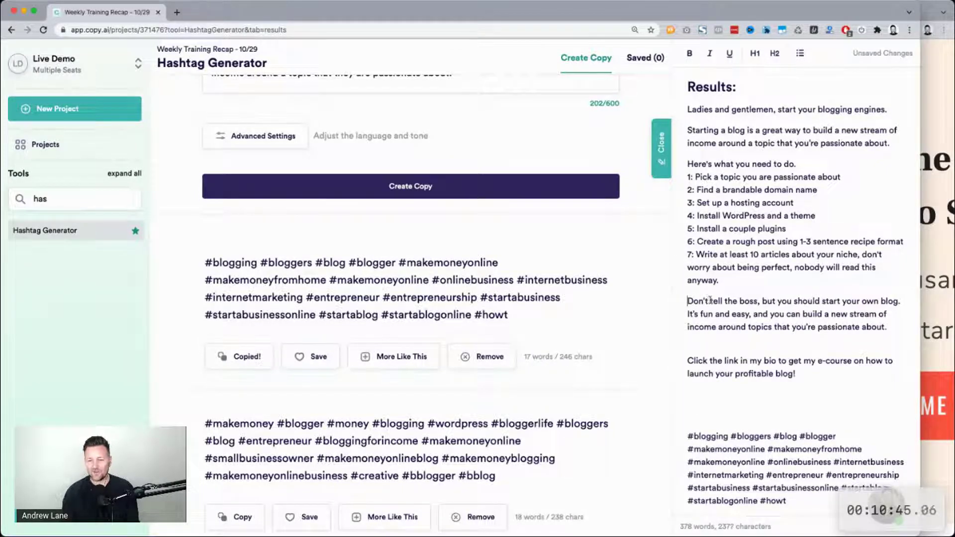
# Step: Remove the extra blank lines before and after the call to action, keeping it as a separate paragraph
pyautogui.click(696, 406)
pyautogui.press('BackSpace')
pyautogui.press('BackSpace')
pyautogui.scroll(1, 742, 288)
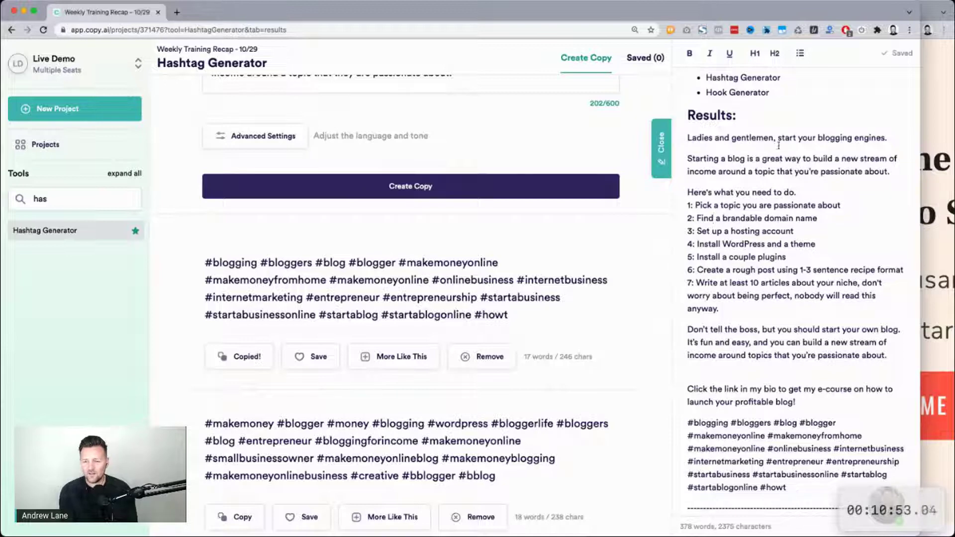
pyautogui.scroll(-1, 772, 191)
pyautogui.scroll(-1, 772, 191)
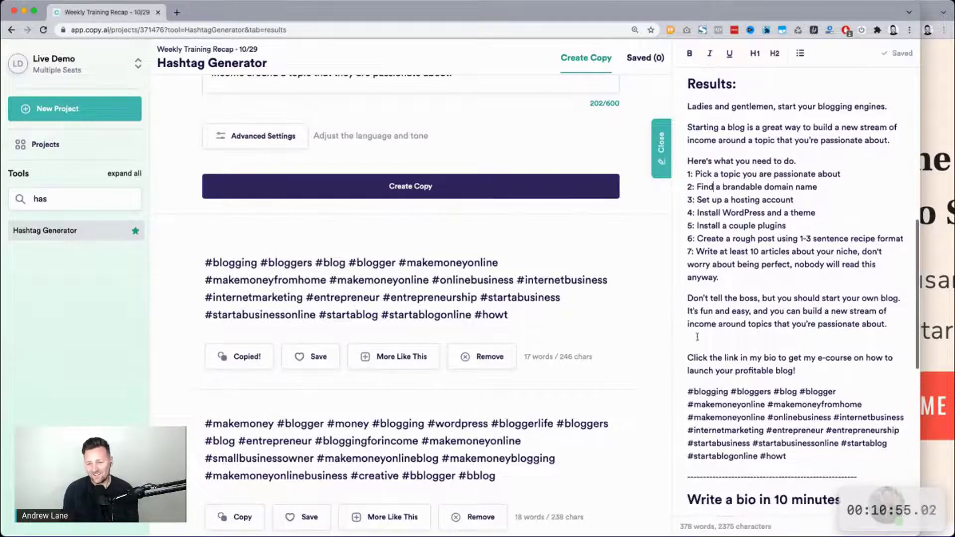
pyautogui.click(728, 350)
pyautogui.press('BackSpace')
pyautogui.press('BackSpace')
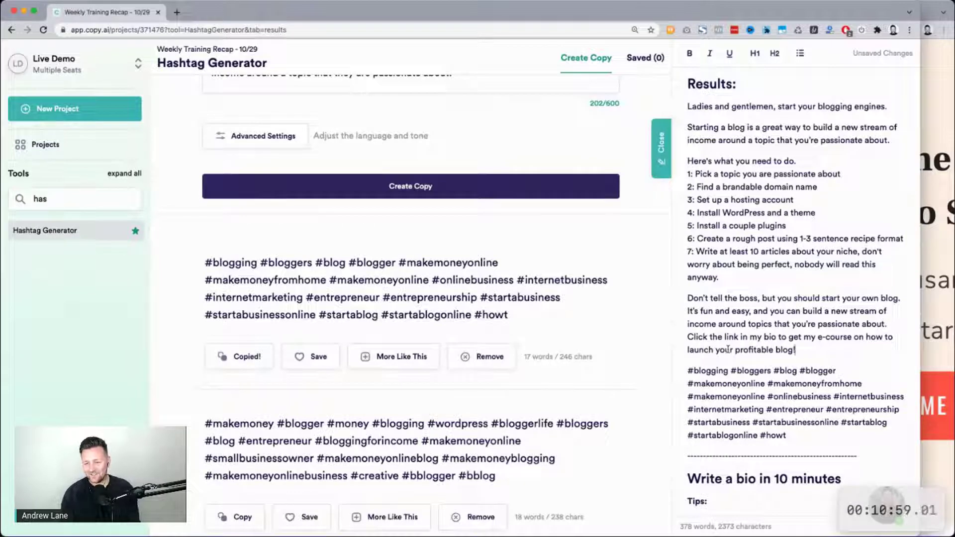
pyautogui.press('Return')
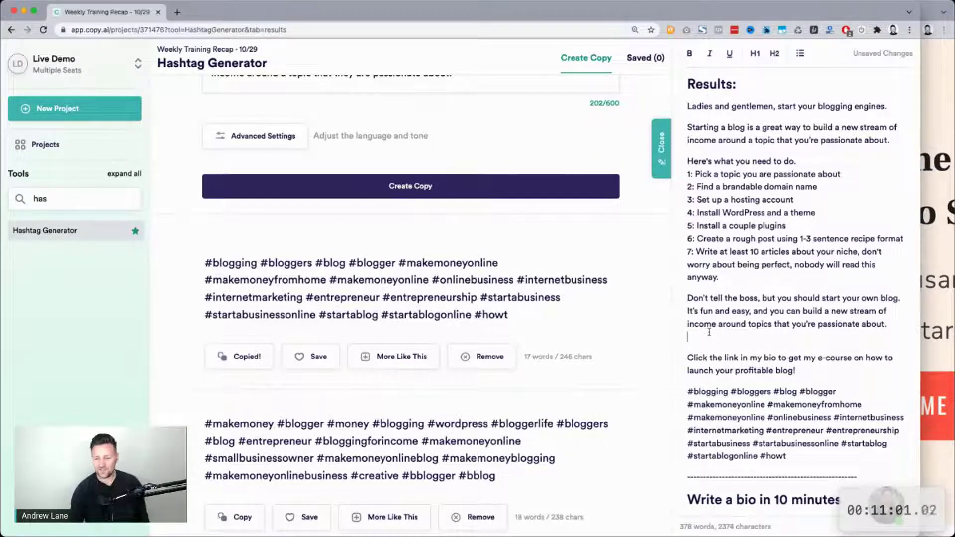
pyautogui.press('BackSpace')
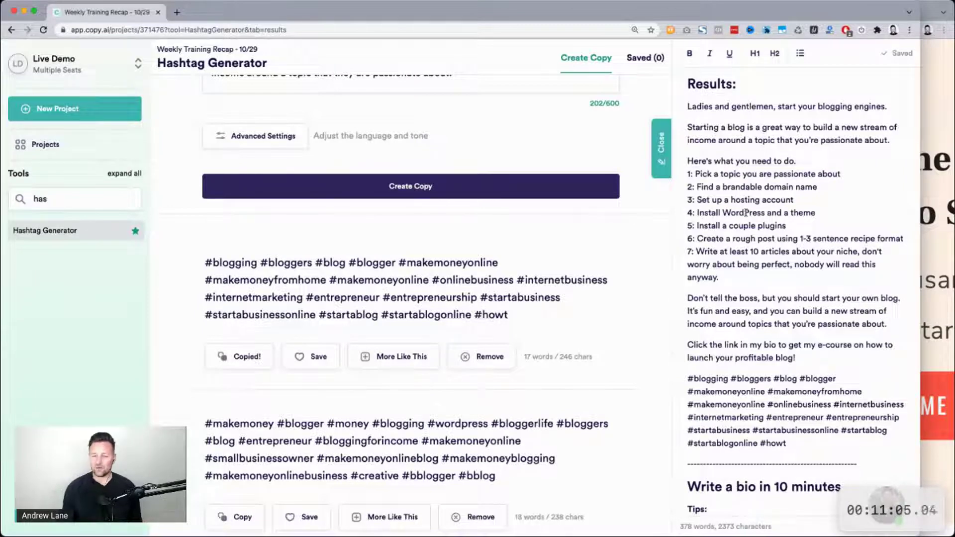
pyautogui.scroll(1, 746, 213)
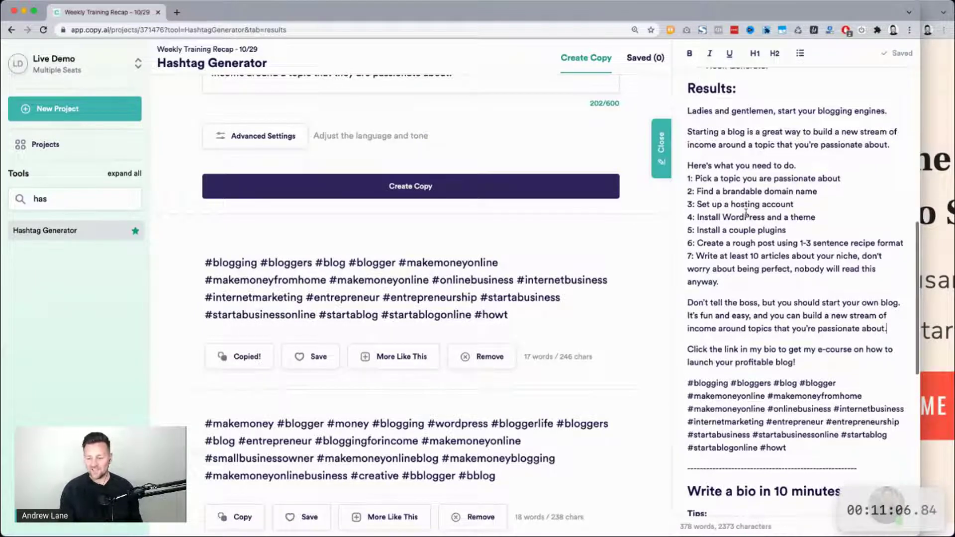
pyautogui.scroll(1, 746, 212)
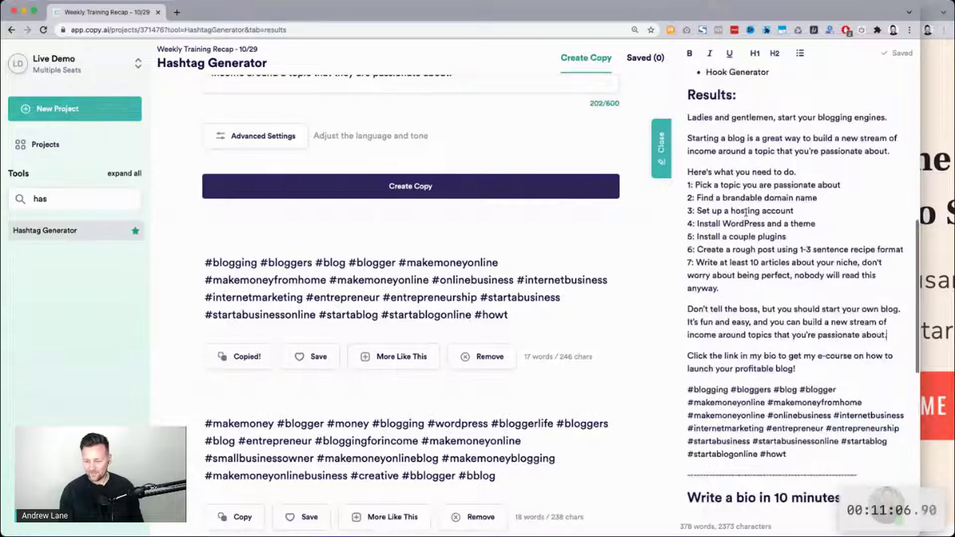
pyautogui.scroll(1, 746, 212)
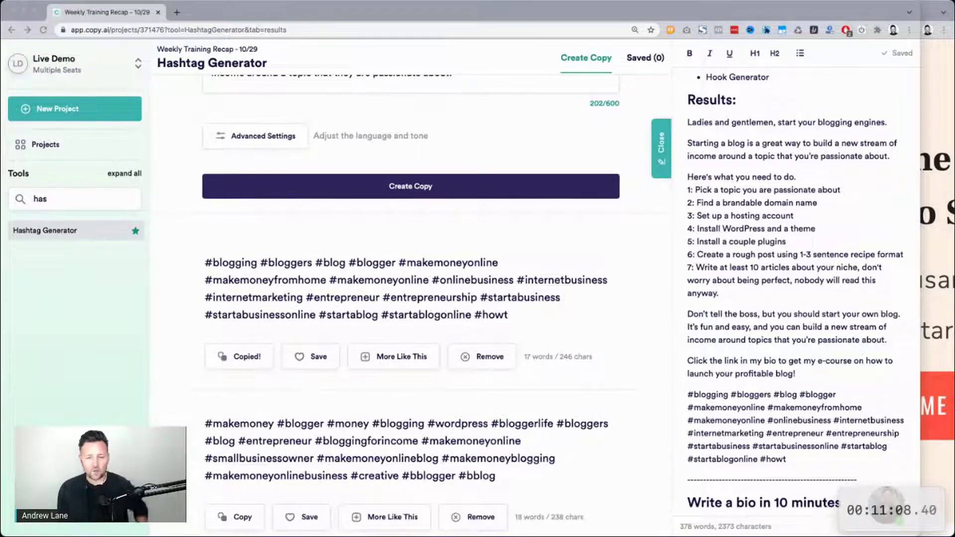
# Step: Review the social media section's input template lines and the finished post under Results, continuing to the bio section
pyautogui.scroll(5, 825, 325)
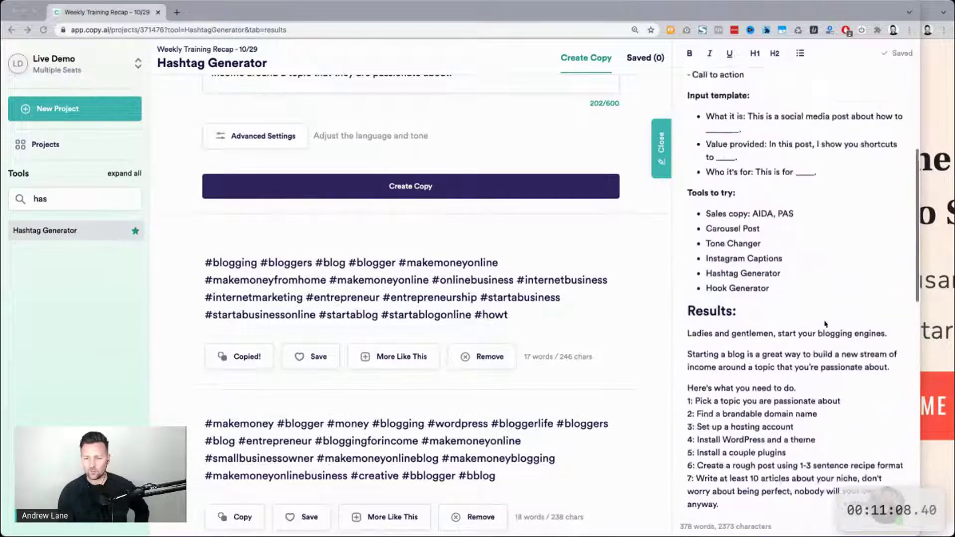
pyautogui.scroll(2, 825, 324)
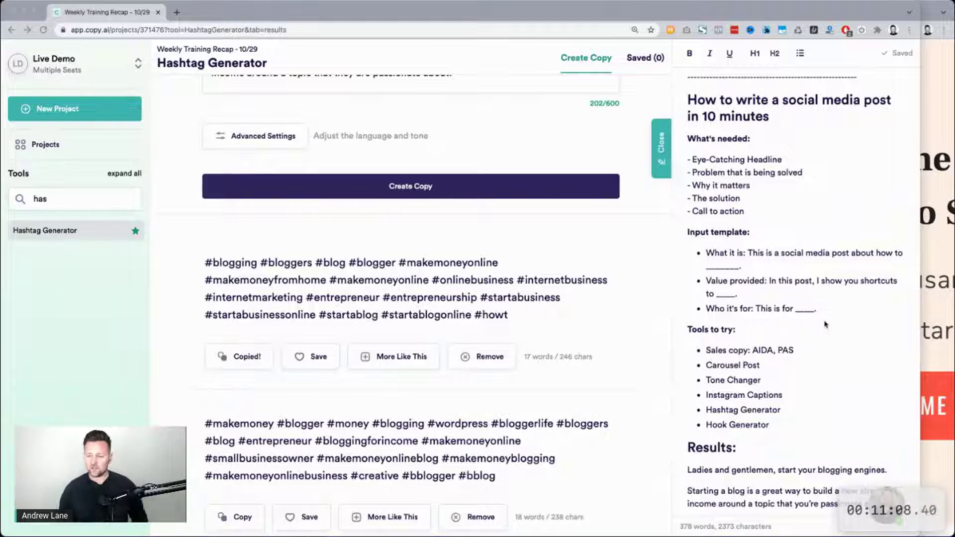
pyautogui.click(825, 311)
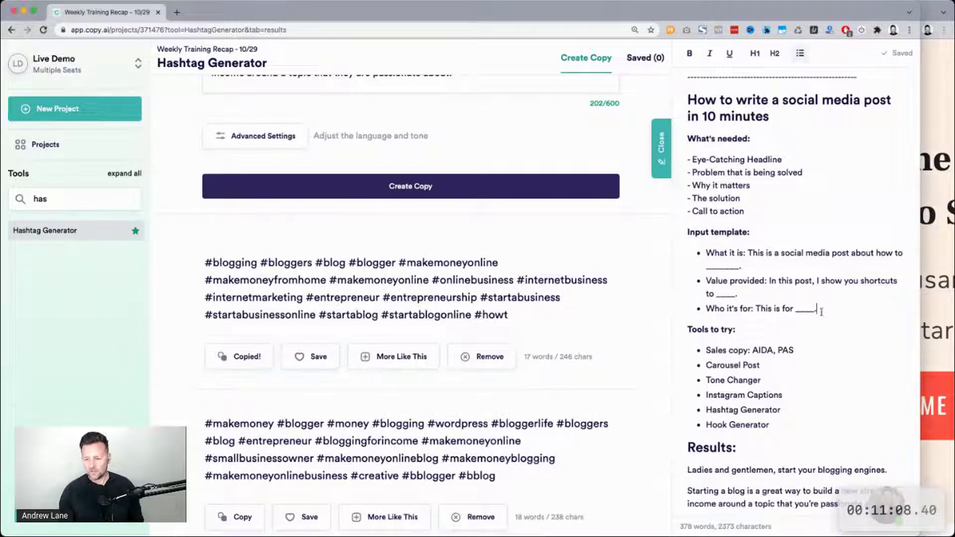
pyautogui.moveTo(824, 310); pyautogui.dragTo(704, 254)
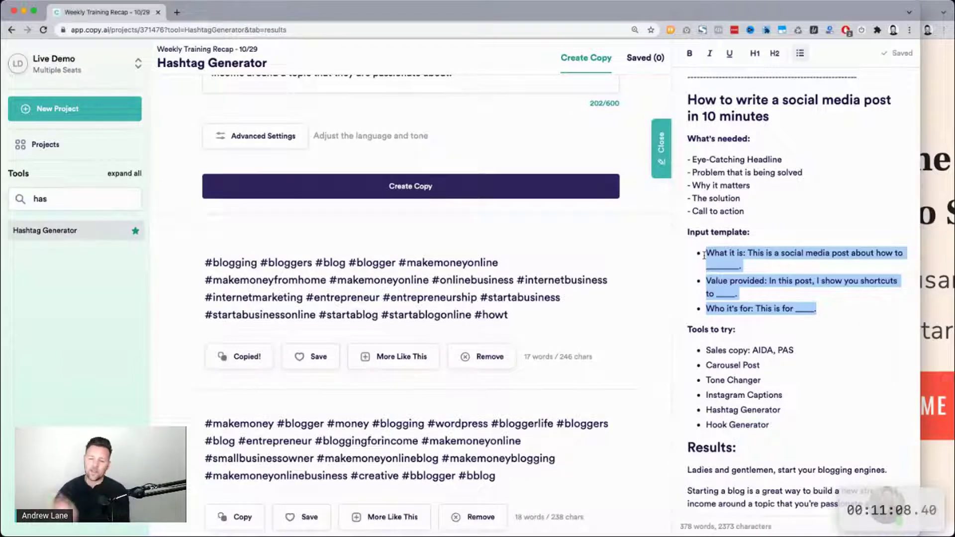
pyautogui.tripleClick(734, 280)
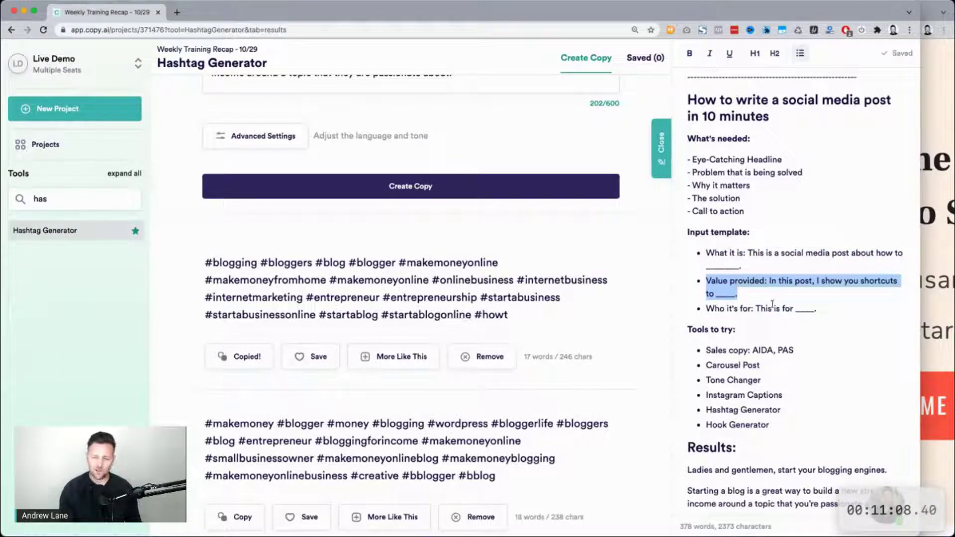
pyautogui.moveTo(736, 293); pyautogui.dragTo(706, 280)
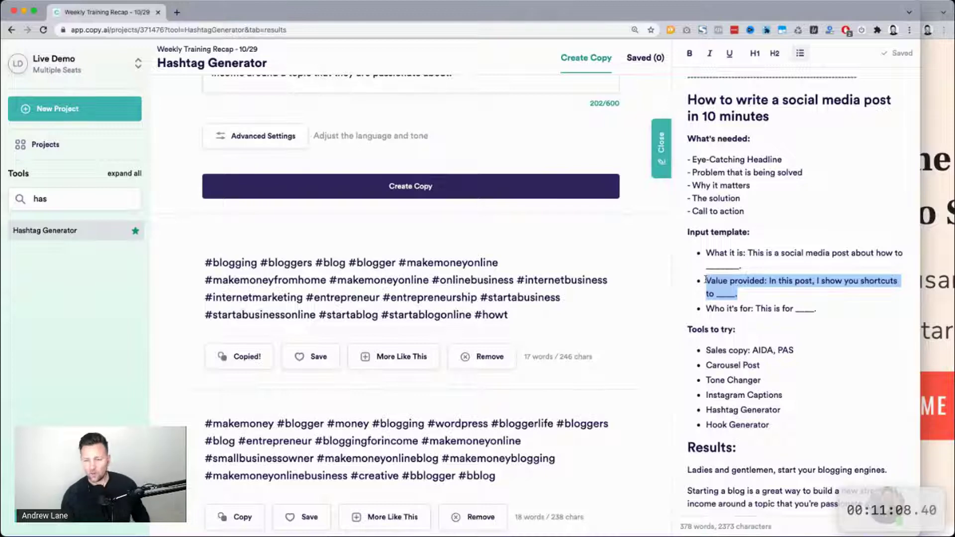
pyautogui.click(710, 282)
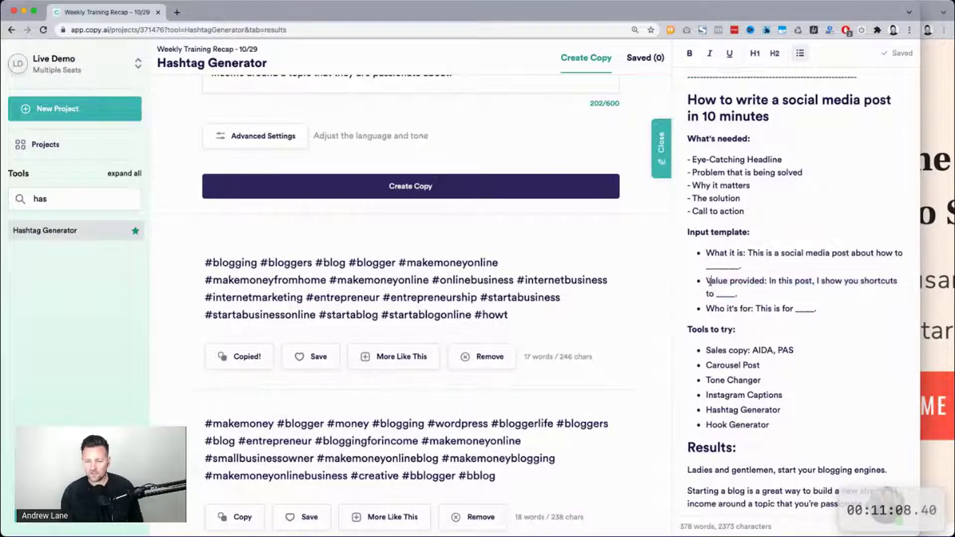
pyautogui.moveTo(707, 307); pyautogui.dragTo(853, 308)
pyautogui.click(852, 308)
pyautogui.scroll(-6, 853, 308)
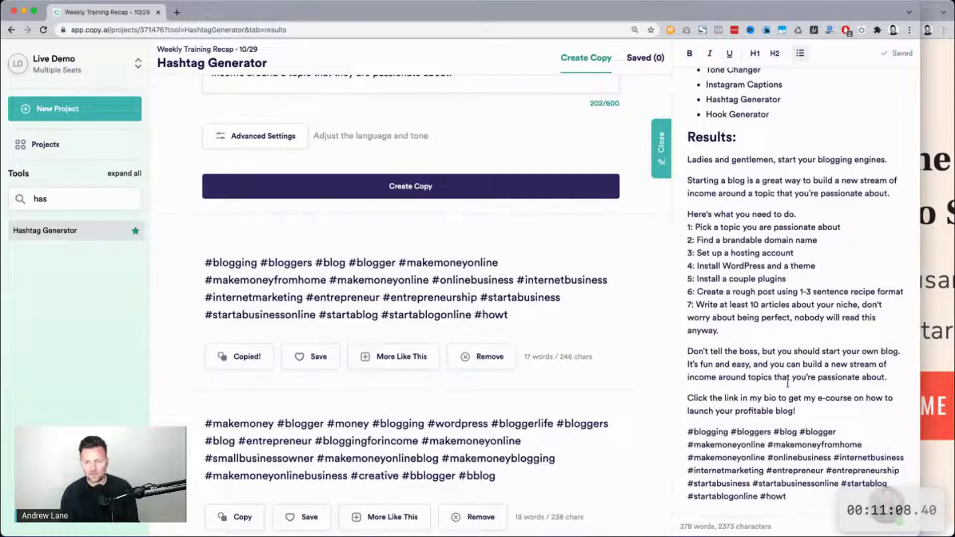
pyautogui.scroll(-8, 777, 383)
pyautogui.scroll(-1, 788, 384)
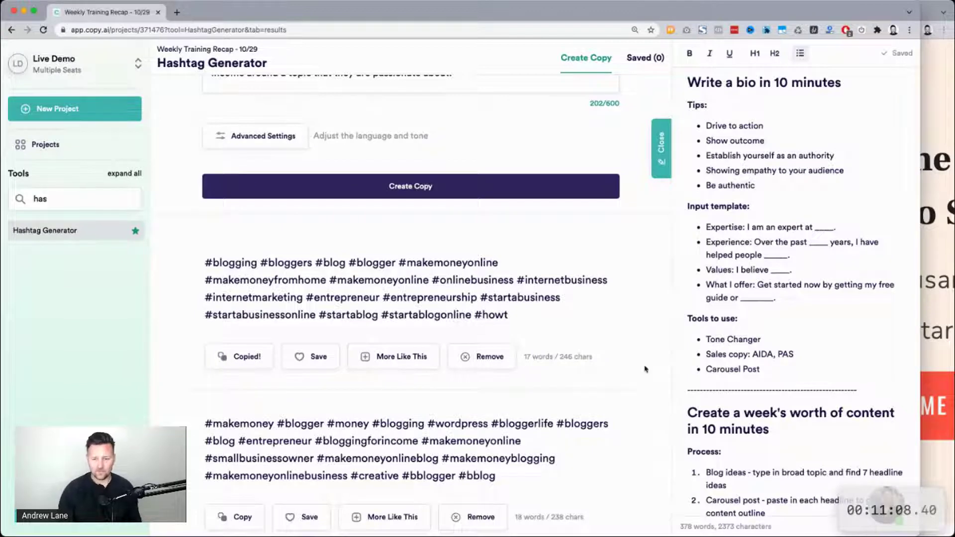
# Step: Clear the Hashtag Generator's post description, then find and open the Tone Changer tool
pyautogui.scroll(5, 645, 369)
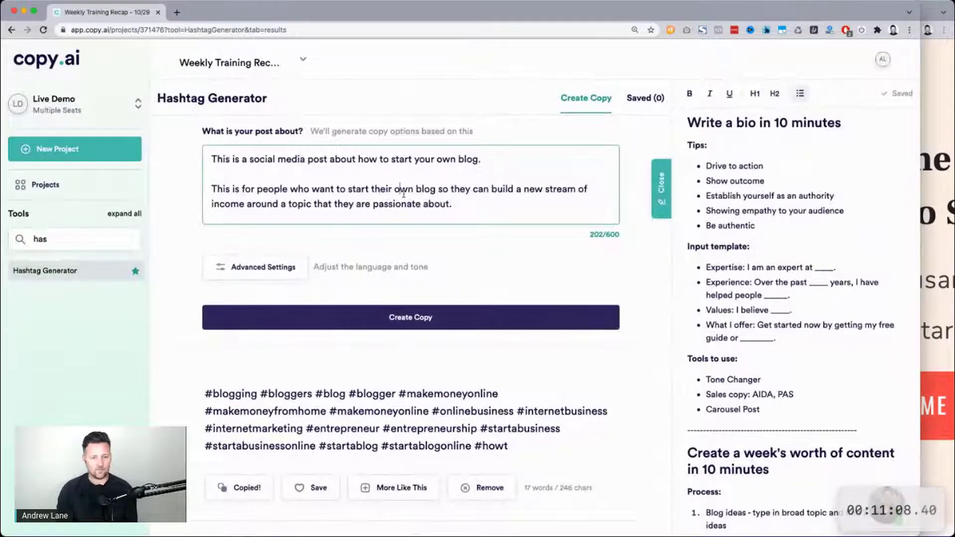
pyautogui.hotkey('ctrl', 'a')
pyautogui.press('BackSpace')
pyautogui.doubleClick(44, 239)
pyautogui.write('ton')
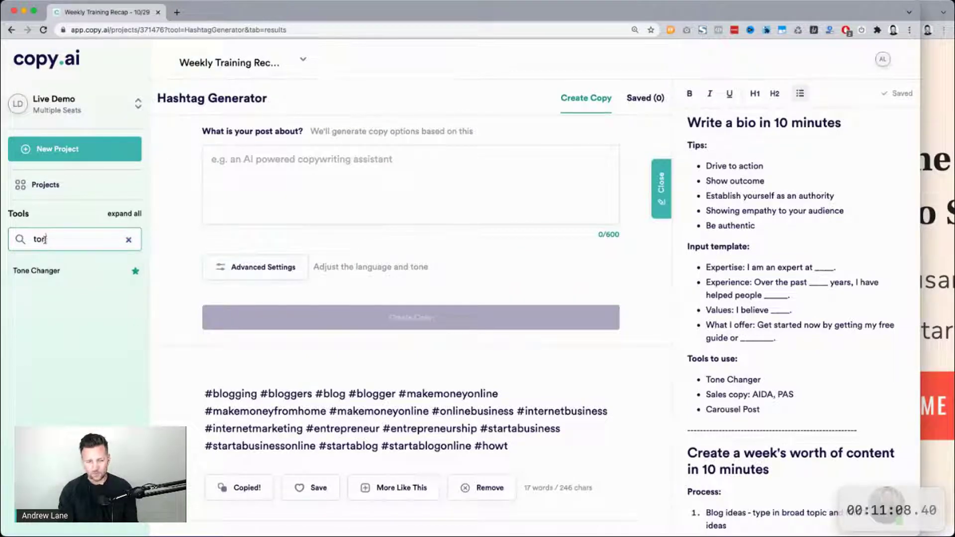
pyautogui.click(41, 272)
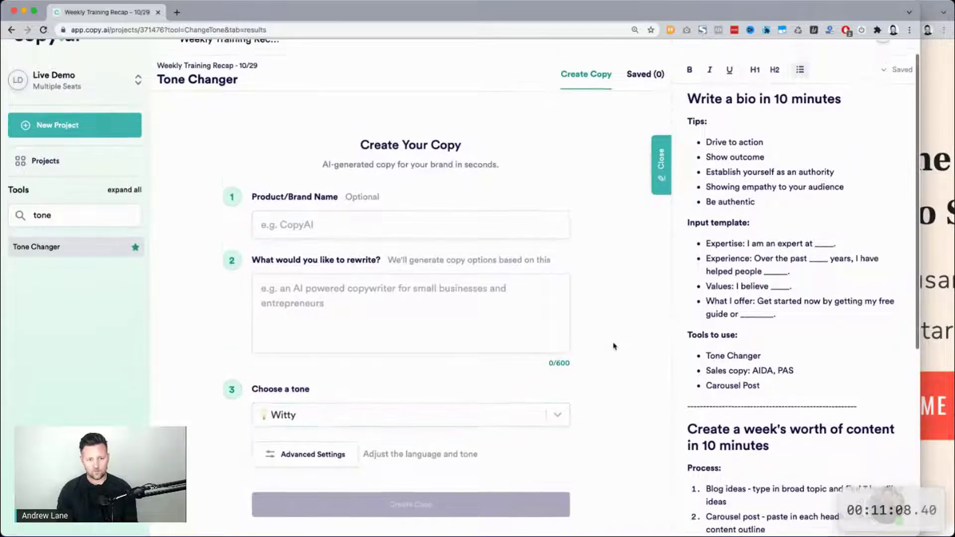
pyautogui.click(798, 354)
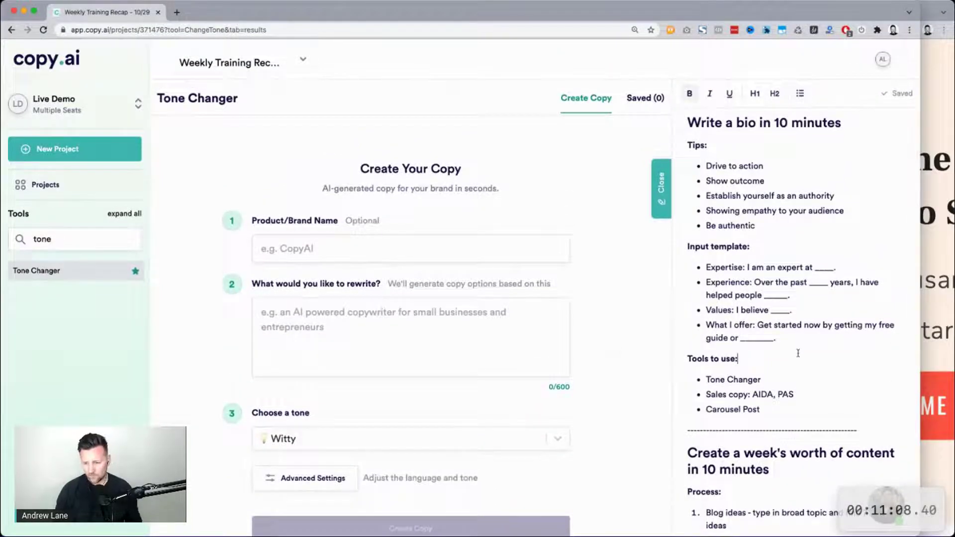
# Step: Reset the stopwatch to zero, start it briefly, and reset it again
pyautogui.click(891, 502)
pyautogui.press('super+r')
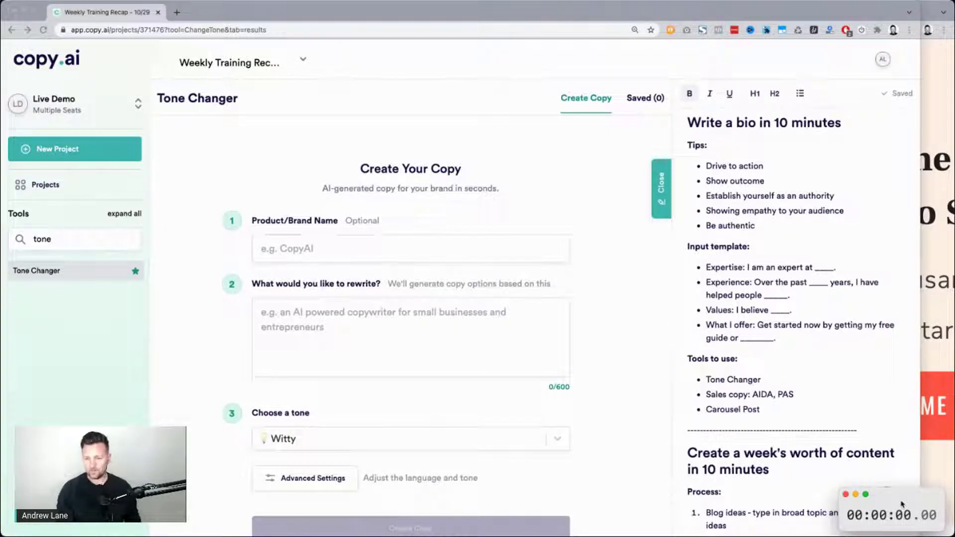
pyautogui.click(903, 504)
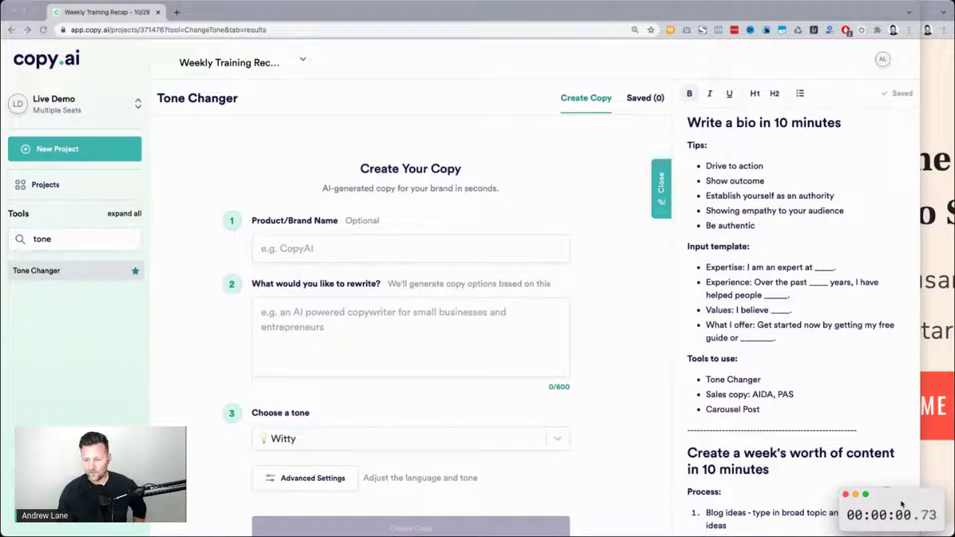
pyautogui.click(822, 176)
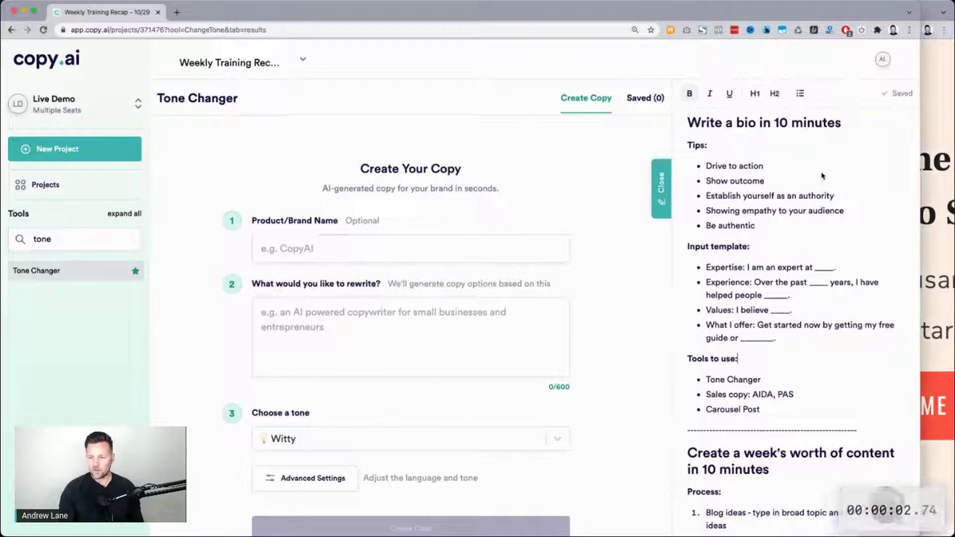
pyautogui.click(910, 497)
pyautogui.click(911, 496)
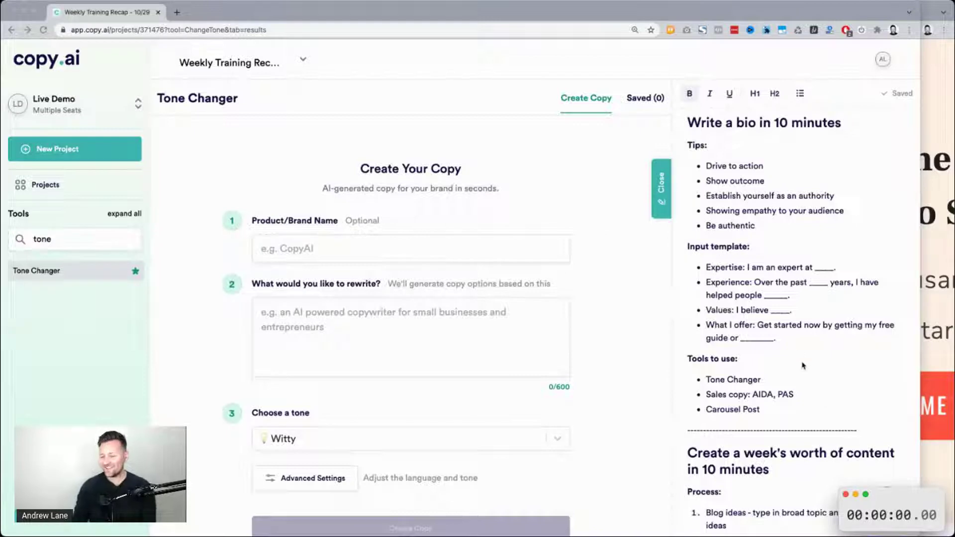
# Step: Examine the tips, input template and tools to use under "Write a bio in 10 minutes", enlarging the tips for reading
pyautogui.click(796, 319)
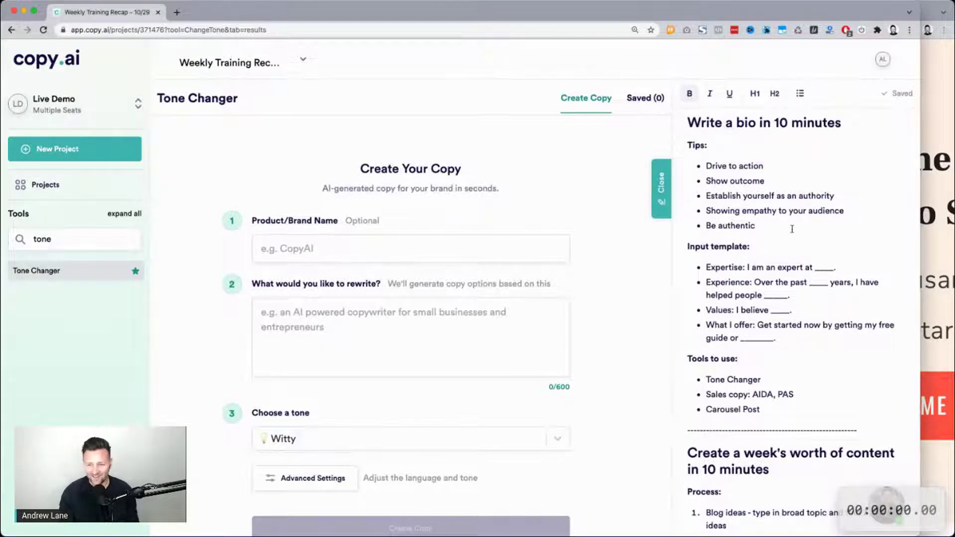
pyautogui.press('super+plus')
pyautogui.press('super+plus')
pyautogui.press('super+plus')
pyautogui.press('super+plus')
pyautogui.scroll(3, 792, 228)
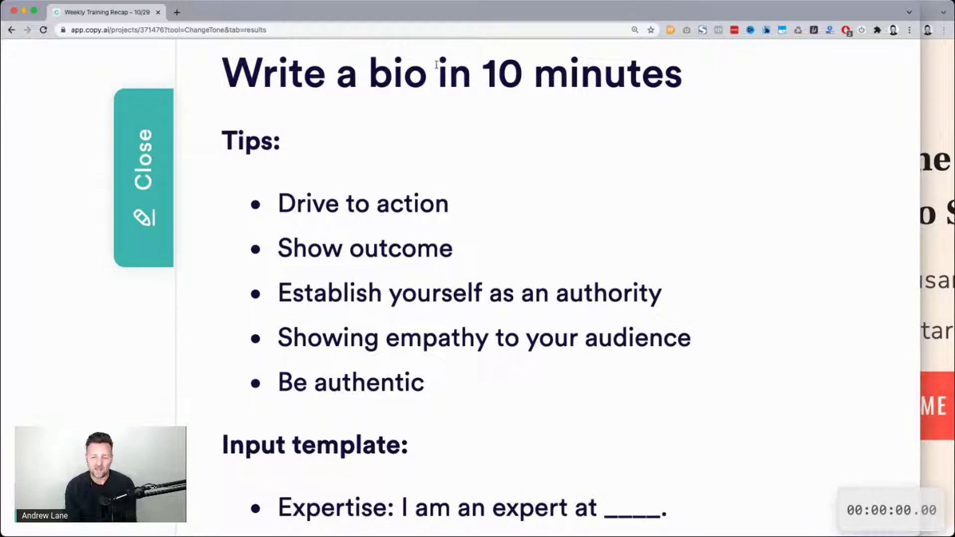
pyautogui.moveTo(295, 201); pyautogui.dragTo(518, 207)
pyautogui.click(518, 207)
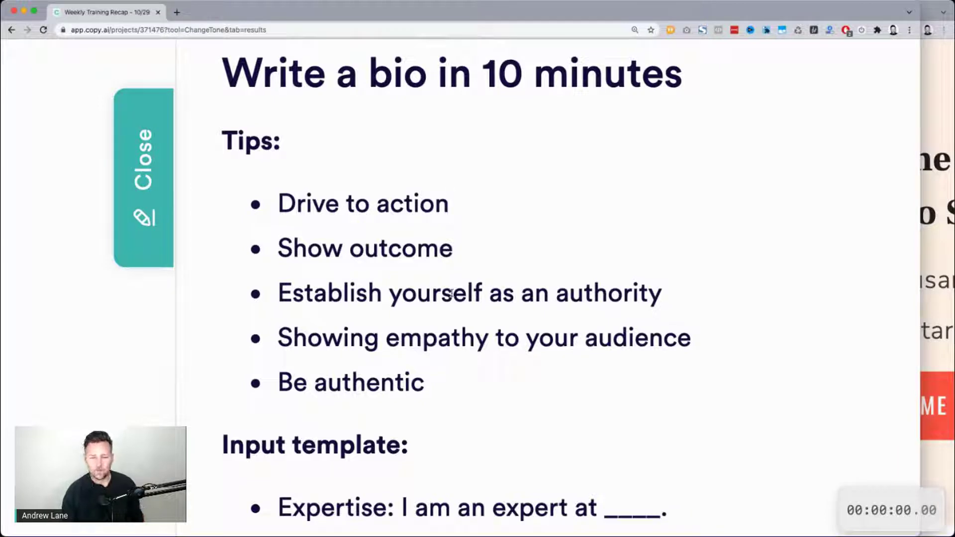
pyautogui.tripleClick(378, 373)
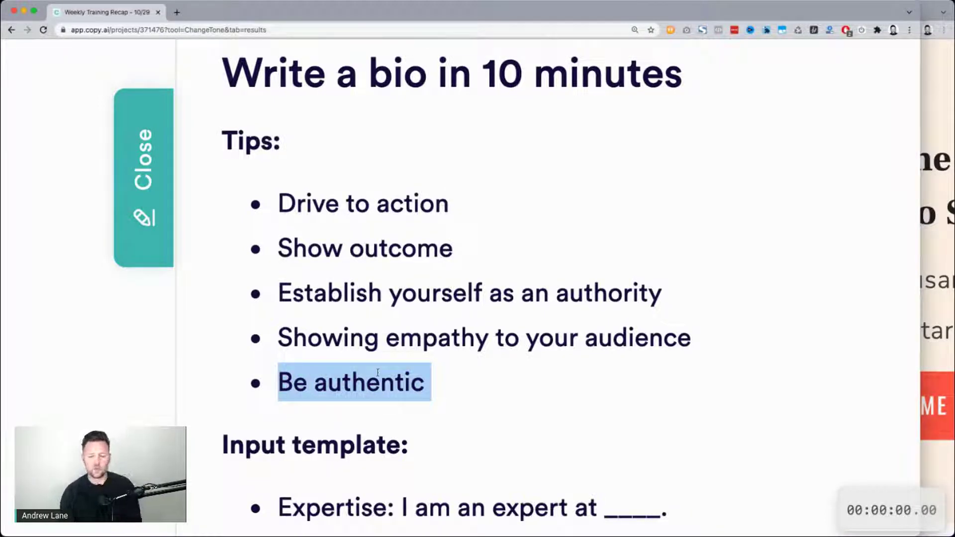
pyautogui.click(378, 373)
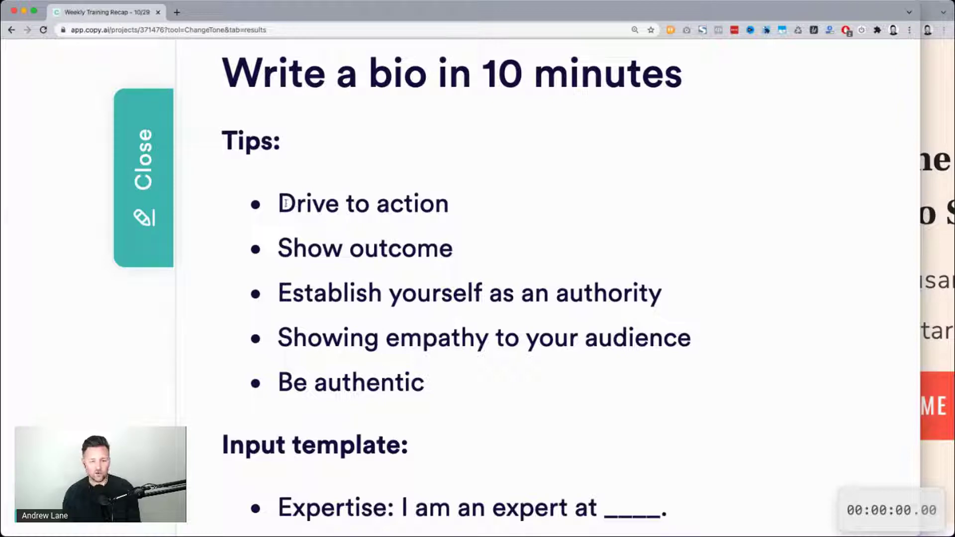
pyautogui.scroll(-5, 456, 168)
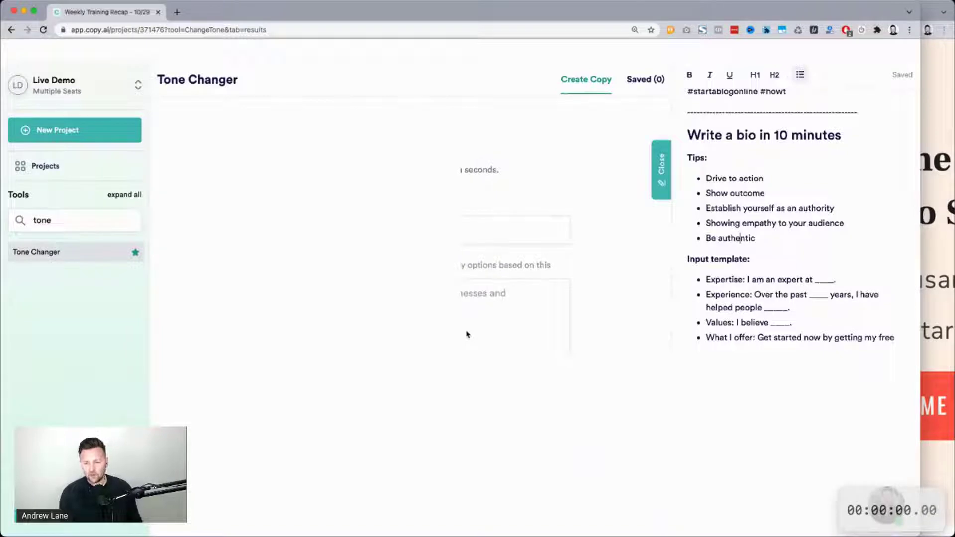
pyautogui.moveTo(706, 280); pyautogui.dragTo(783, 355)
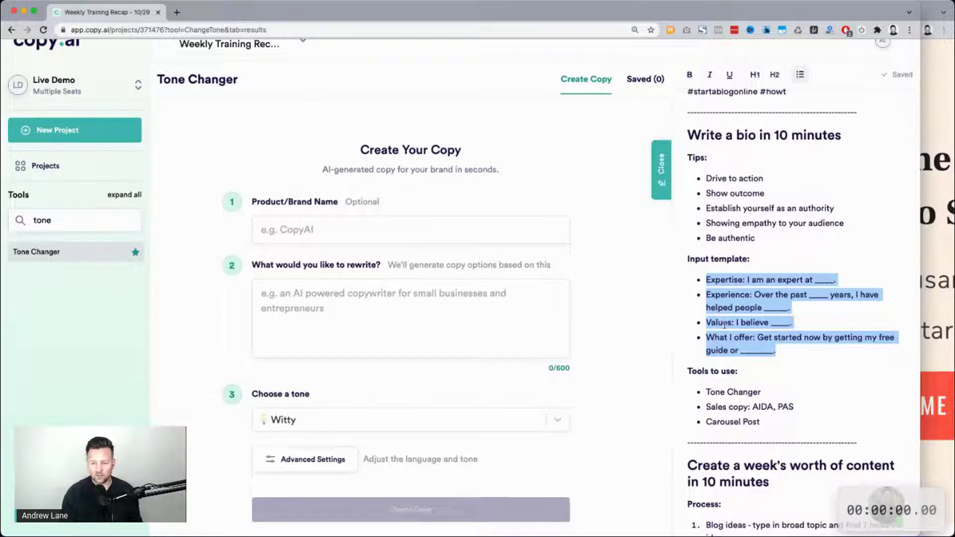
pyautogui.moveTo(705, 392); pyautogui.dragTo(834, 416)
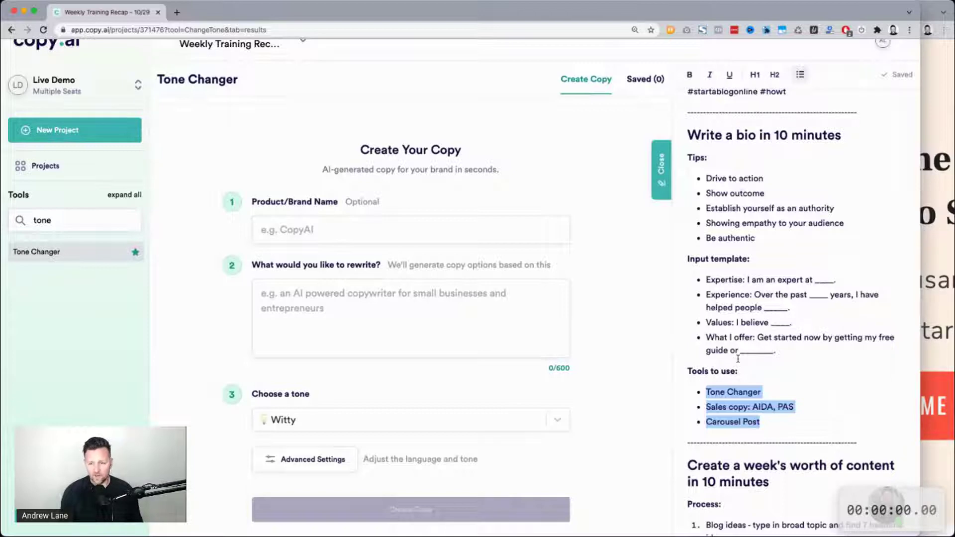
# Step: Switch to the Remote Bliss website, open its home page, and return to the Tone Changer in copy.ai
pyautogui.click(934, 299)
pyautogui.scroll(-15, 688, 229)
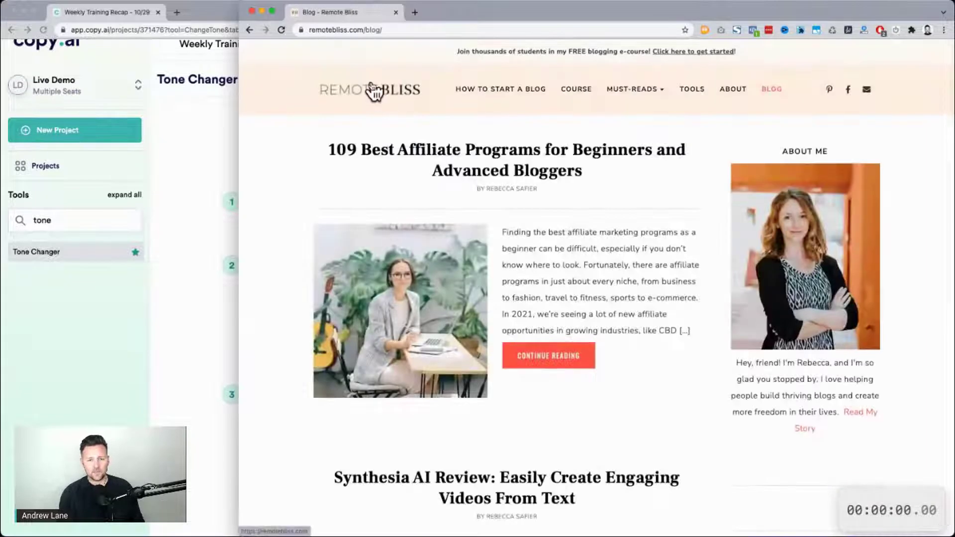
pyautogui.click(372, 90)
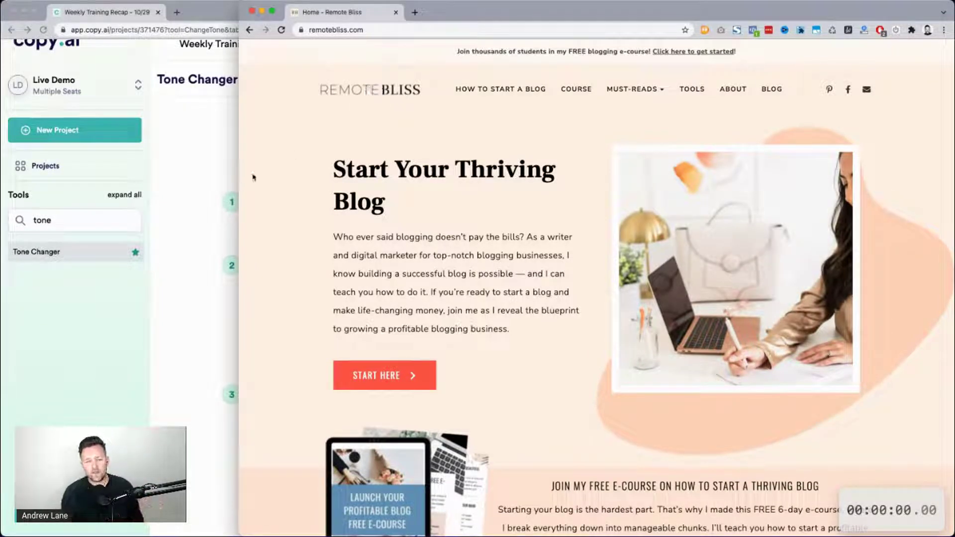
pyautogui.click(213, 221)
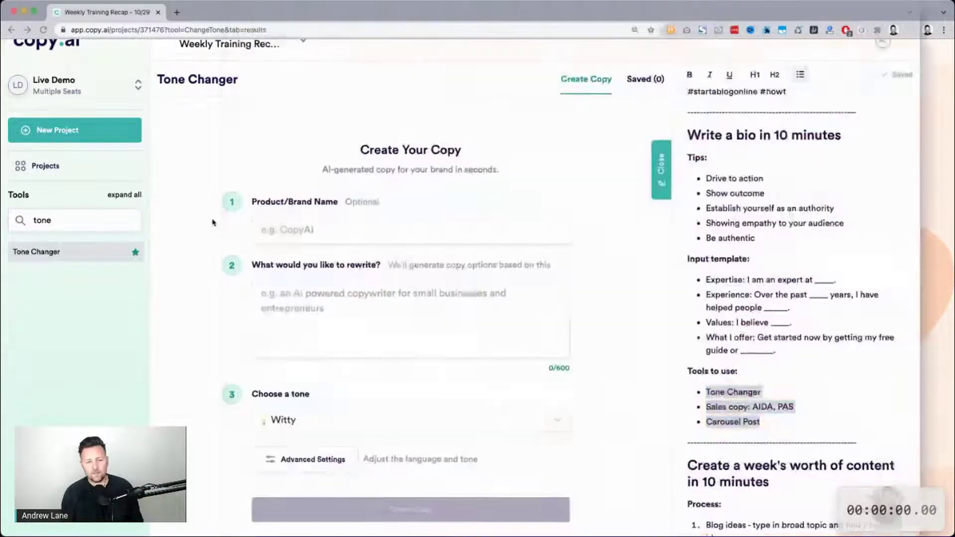
pyautogui.click(731, 359)
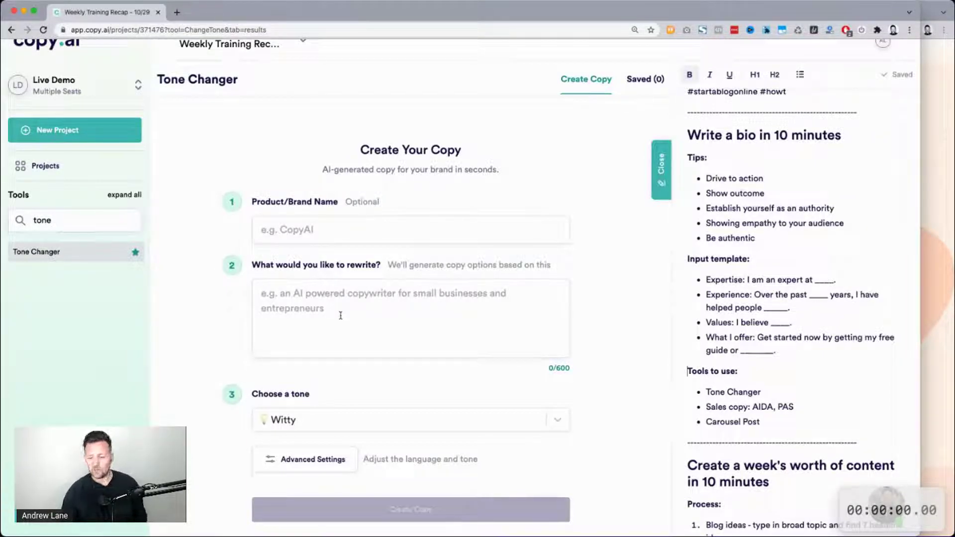
# Step: Start the stopwatch and copy the four bio input template lines into the Tone Changer's text to rewrite
pyautogui.click(889, 498)
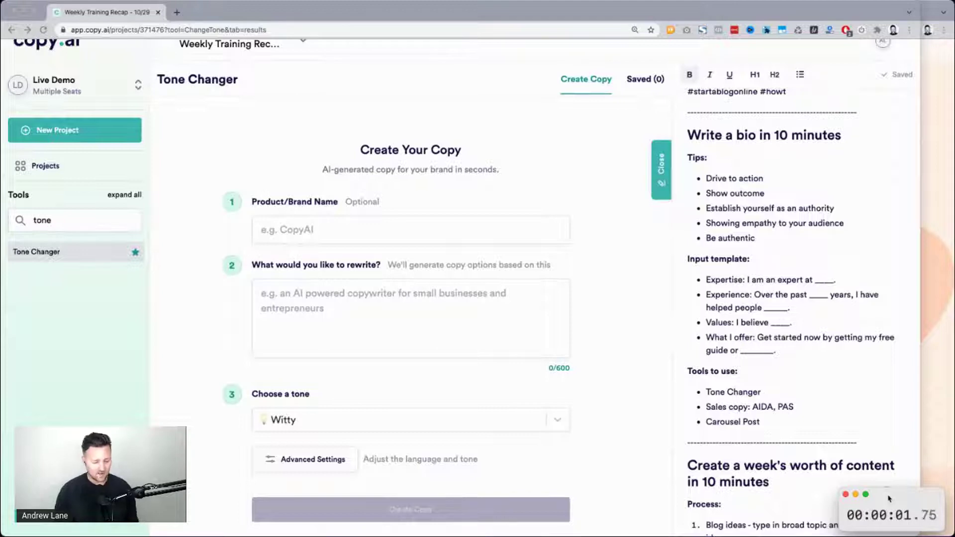
pyautogui.click(787, 351)
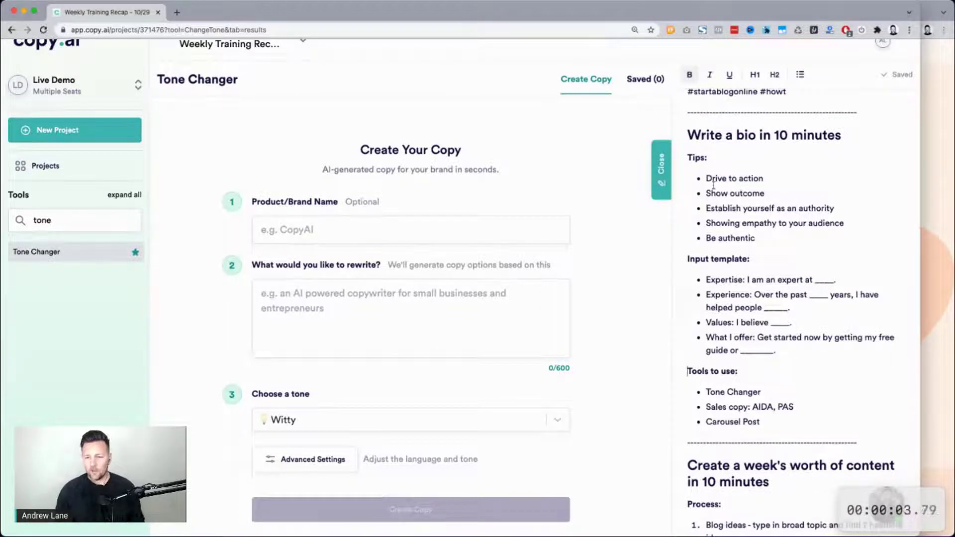
pyautogui.moveTo(707, 280); pyautogui.dragTo(794, 349)
pyautogui.press('super+c')
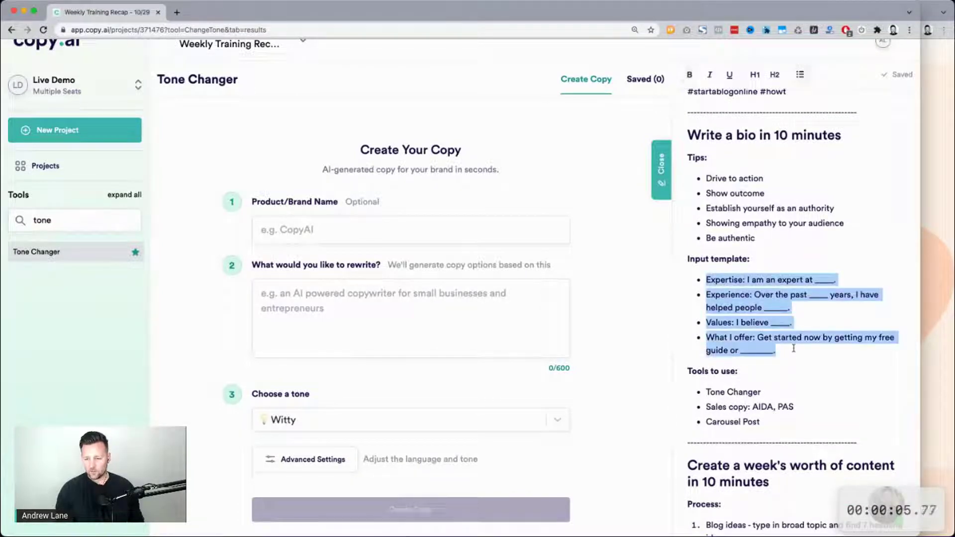
pyautogui.click(411, 307)
pyautogui.press('super+v')
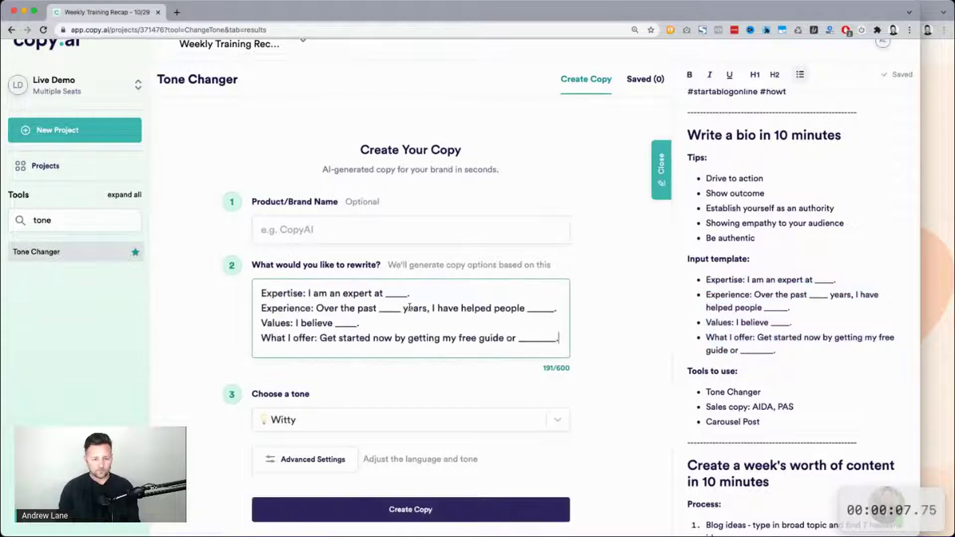
# Step: Remove the labels "Expertise:", "Experience:", "Values:" and "What I offer:" from the four template lines in the text to rewrite
pyautogui.moveTo(309, 293); pyautogui.dragTo(261, 293)
pyautogui.press('BackSpace')
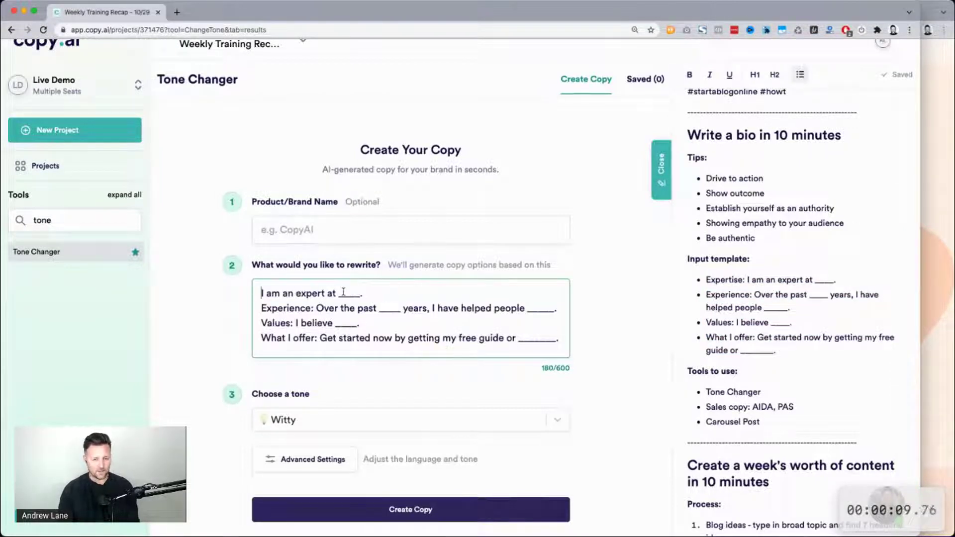
pyautogui.click(317, 308)
pyautogui.press('super+shift+Left')
pyautogui.press('BackSpace')
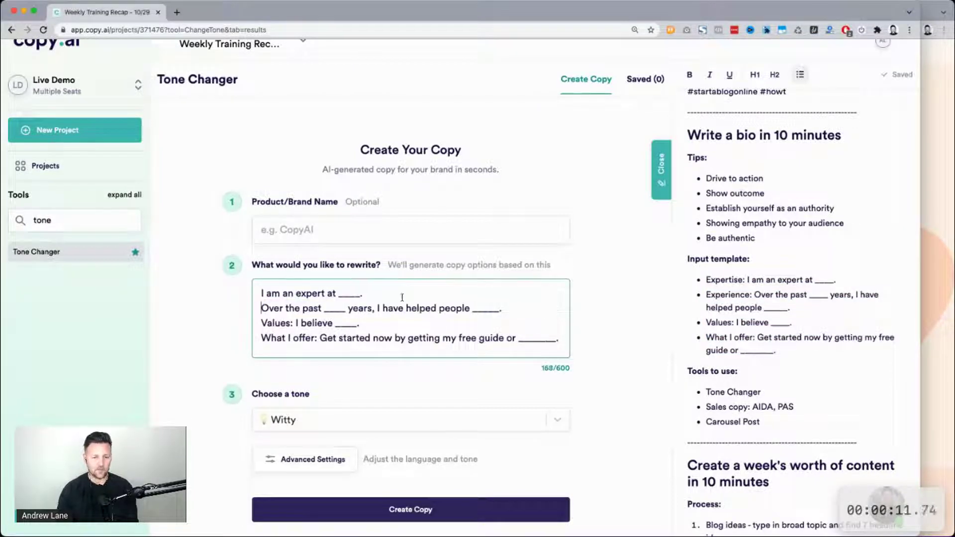
pyautogui.click(296, 323)
pyautogui.press('super+shift+Left')
pyautogui.press('BackSpace')
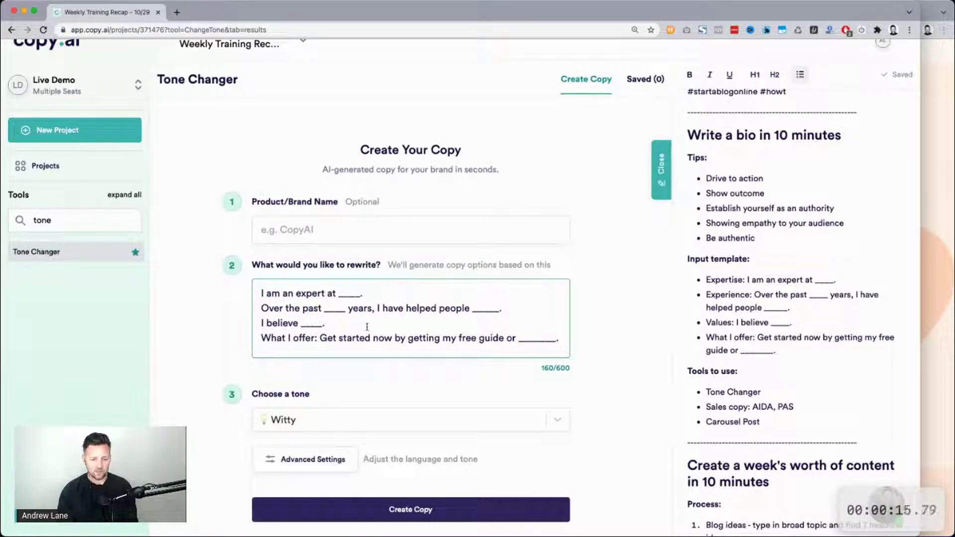
pyautogui.click(320, 338)
pyautogui.press('super+shift+Left')
pyautogui.press('BackSpace')
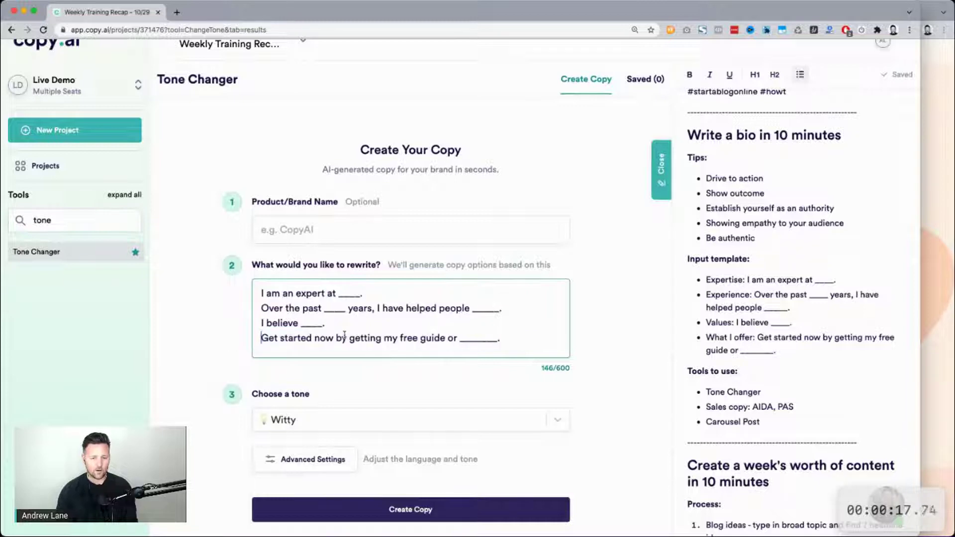
# Step: Fill the expertise blank with the phrase about being ready to start a blog and make life-changing money, copied from the Remote Bliss home page
pyautogui.click(928, 208)
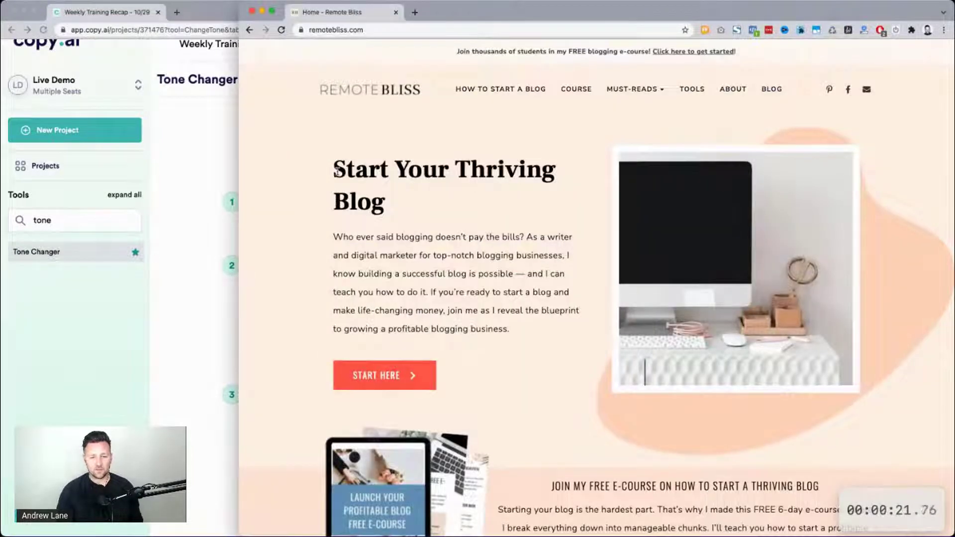
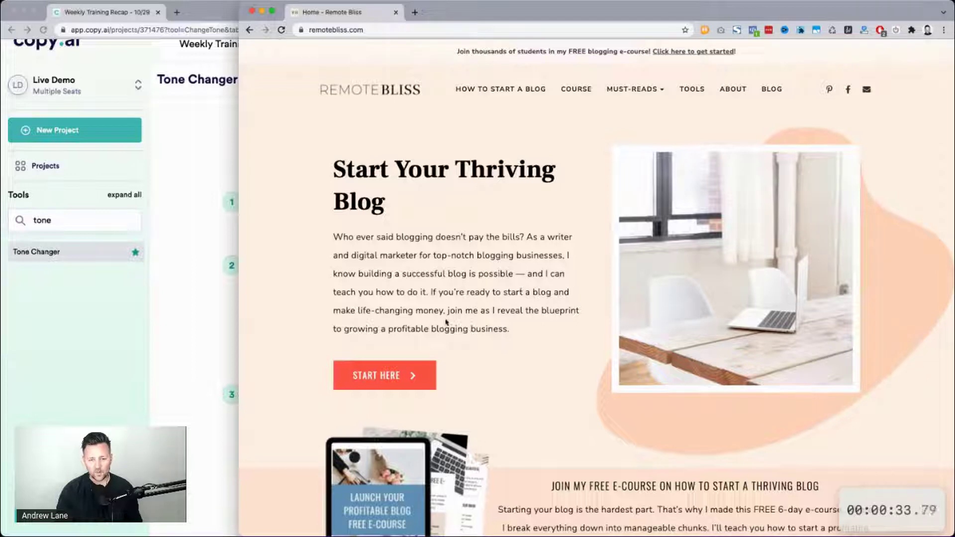
pyautogui.moveTo(442, 313); pyautogui.dragTo(468, 292)
pyautogui.hotkey('ctrl', 'c')
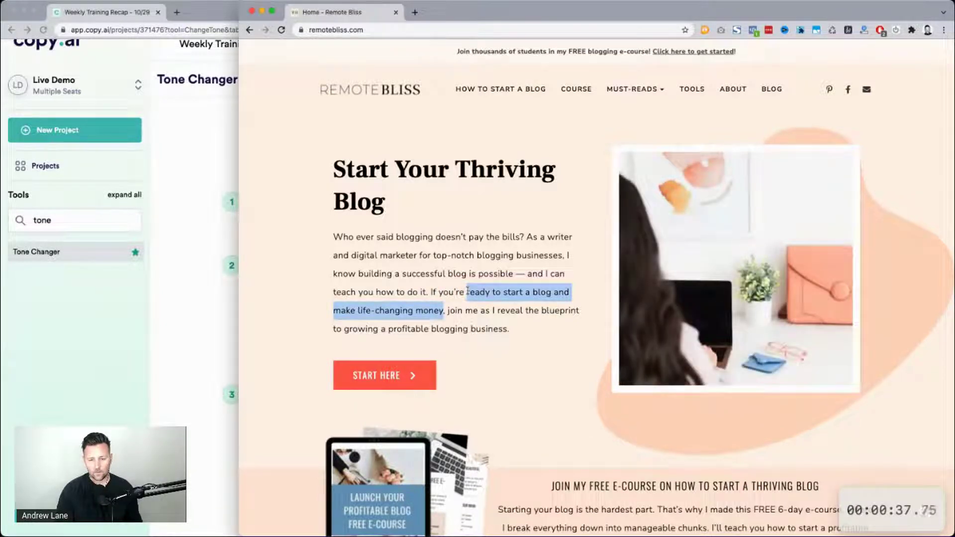
pyautogui.click(178, 317)
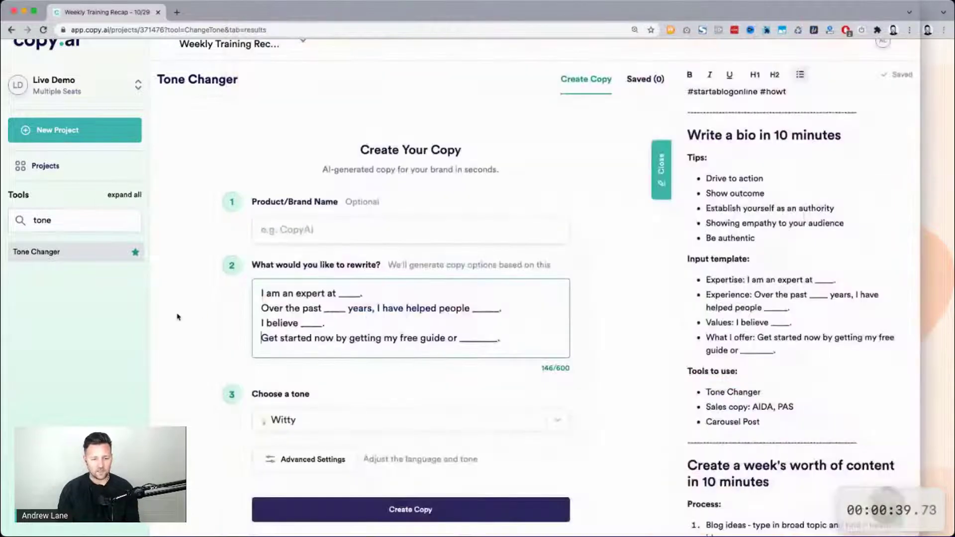
pyautogui.doubleClick(351, 290)
pyautogui.hotkey('ctrl', 'v')
# Step: Reword the first line to "I am an expert at helping people start a blog and make life-changing money."
pyautogui.doubleClick(352, 291)
pyautogui.write('creating')
pyautogui.press('BackSpace')
pyautogui.press('BackSpace')
pyautogui.press('BackSpace')
pyautogui.press('BackSpace')
pyautogui.press('BackSpace')
pyautogui.press('BackSpace')
pyautogui.press('BackSpace')
pyautogui.press('BackSpace')
pyautogui.write('helping')
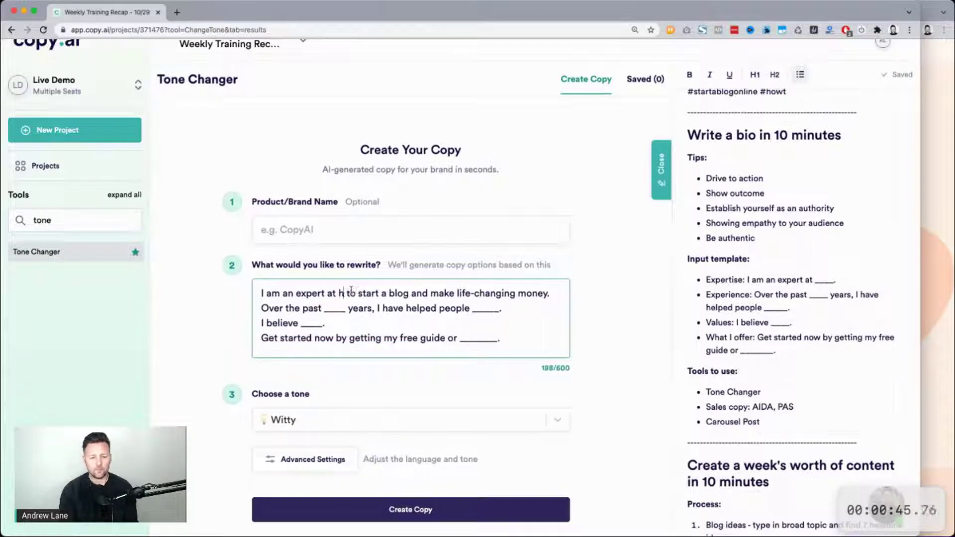
pyautogui.write(' people')
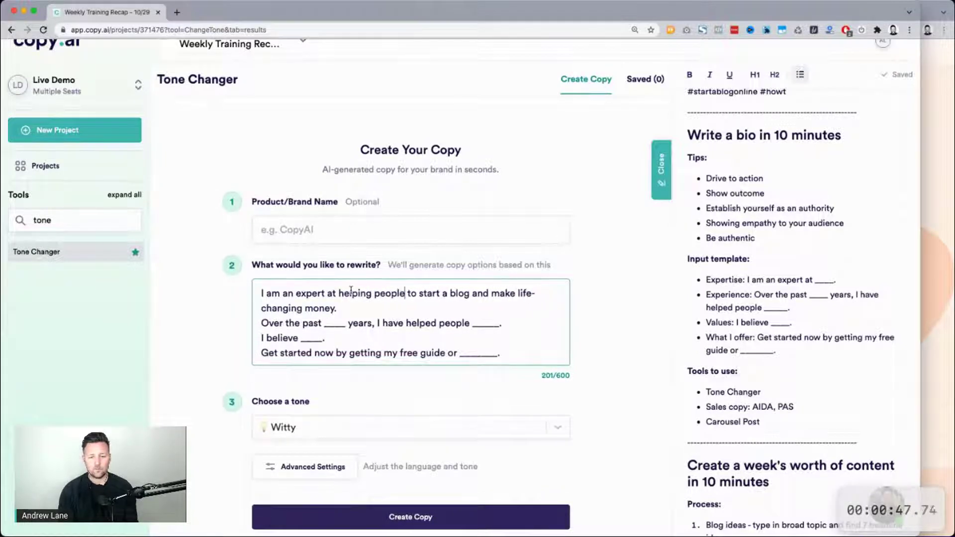
pyautogui.press('Delete')
pyautogui.press('Delete')
pyautogui.press('Delete')
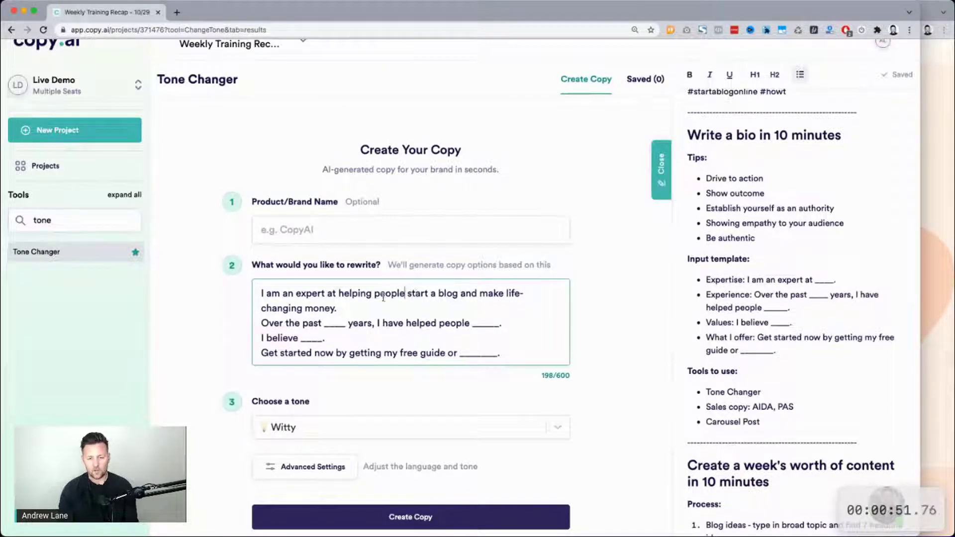
# Step: Separate the four bio template lines from each other with blank lines
pyautogui.press('Return')
pyautogui.press('Down')
pyautogui.press('Down')
pyautogui.press('Return')
pyautogui.press('Down')
pyautogui.press('Return')
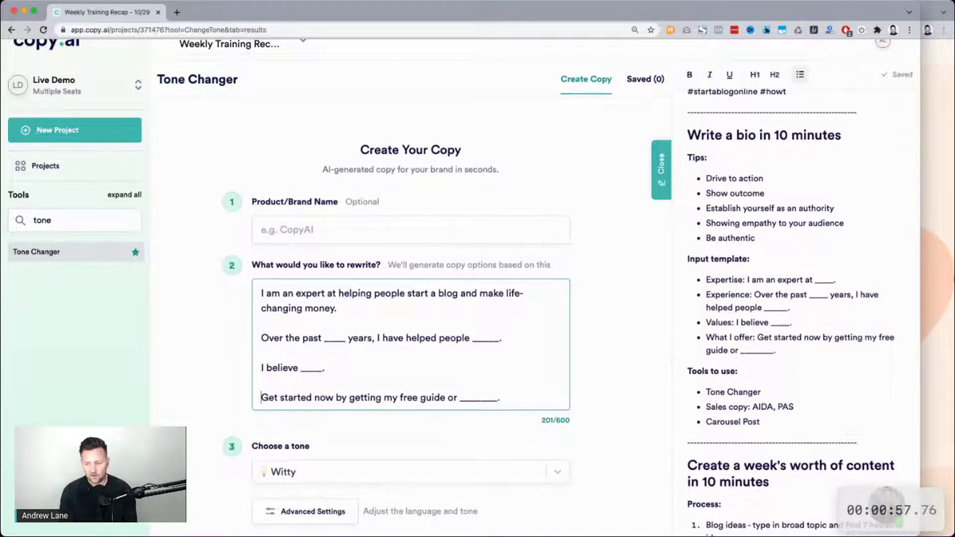
# Step: Add "I have a blueprint to growing a profitable blogging business." below the experience line, copying the blueprint phrase from the Remote Bliss home page
pyautogui.press('super+grave')
pyautogui.click(532, 267)
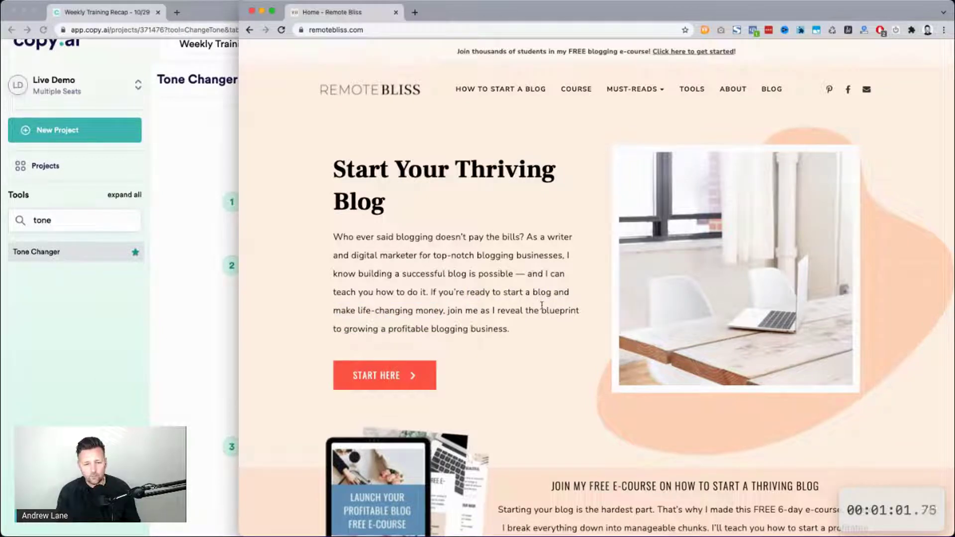
pyautogui.moveTo(542, 306); pyautogui.dragTo(539, 341)
pyautogui.click(539, 341)
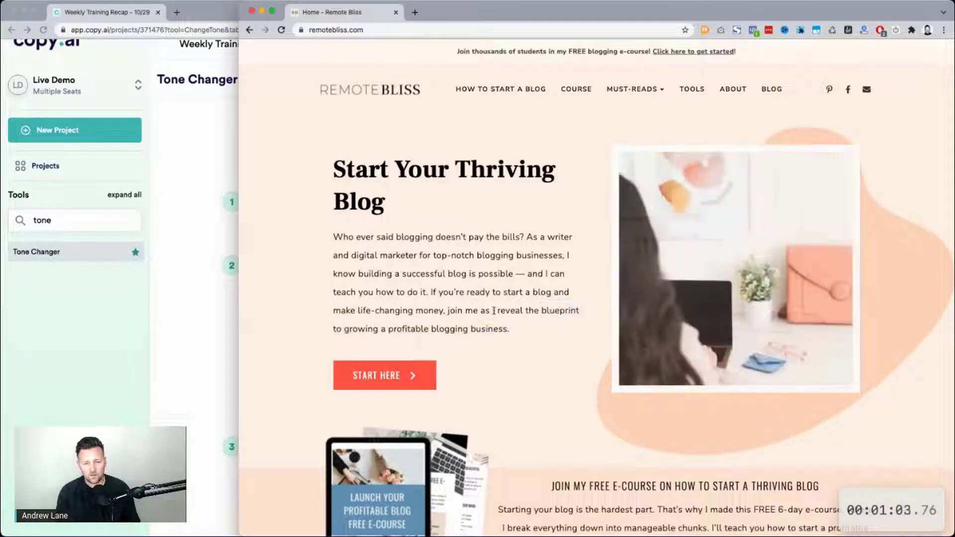
pyautogui.moveTo(542, 310); pyautogui.dragTo(543, 325)
pyautogui.hotkey('ctrl', 'c')
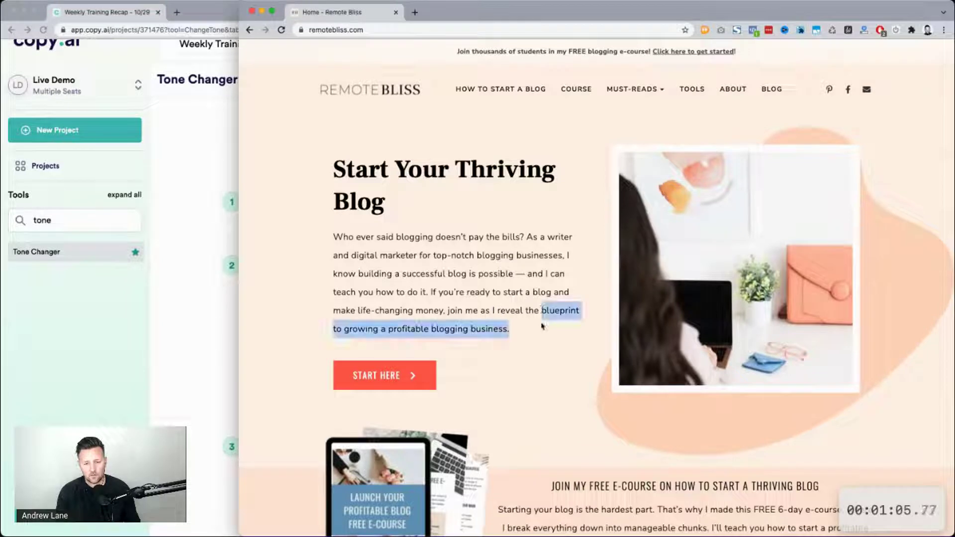
pyautogui.click(218, 354)
pyautogui.click(309, 355)
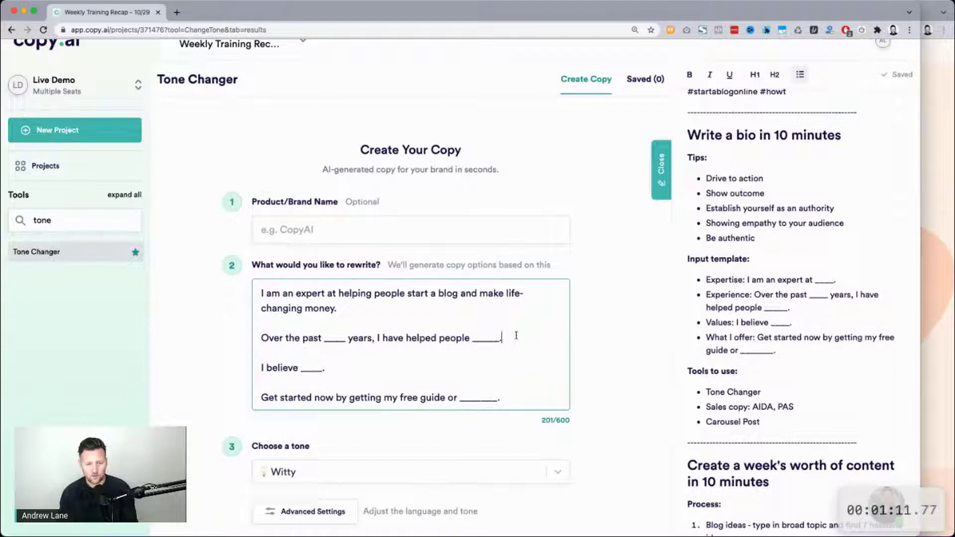
pyautogui.press('Return')
pyautogui.press('Return')
pyautogui.write('I have a')
pyautogui.hotkey('ctrl', 'v')
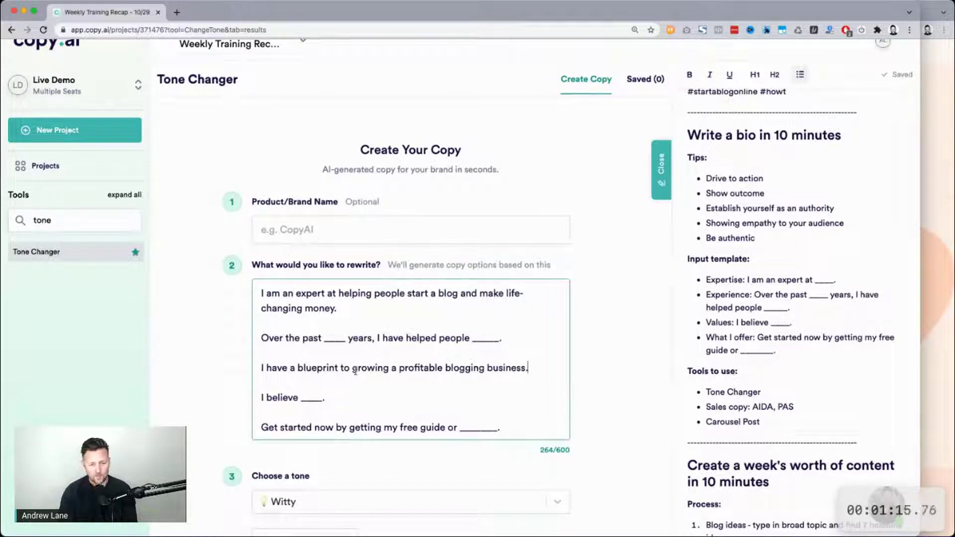
# Step: Replace "growing" in the blueprint line with "that shows you how to grow"
pyautogui.doubleClick(356, 370)
pyautogui.write('that shows you how to grow')
pyautogui.press('BackSpace')
pyautogui.press('BackSpace')
pyautogui.press('BackSpace')
pyautogui.write('row')
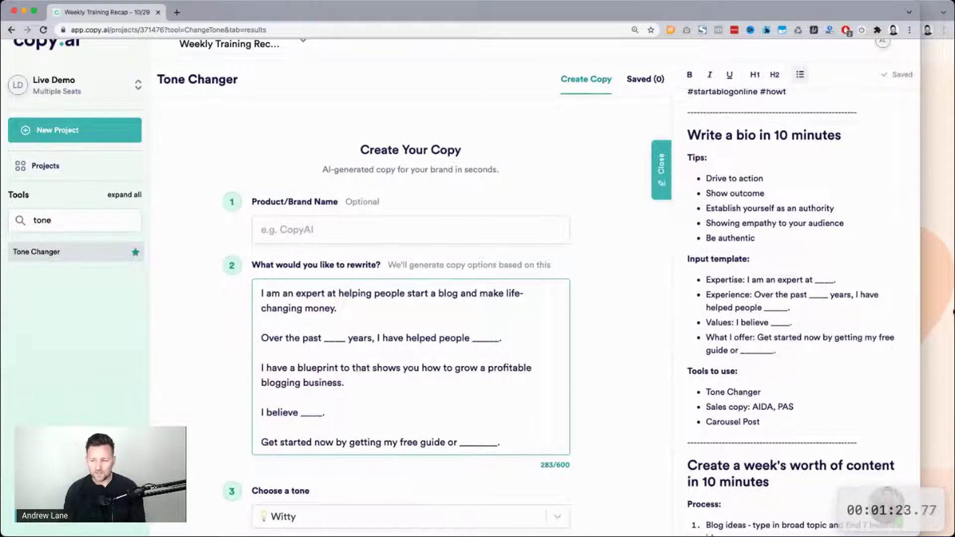
# Step: Open the About page of the Remote Bliss website and copy its opening paragraph about the digital marketer and blogger
pyautogui.click(952, 309)
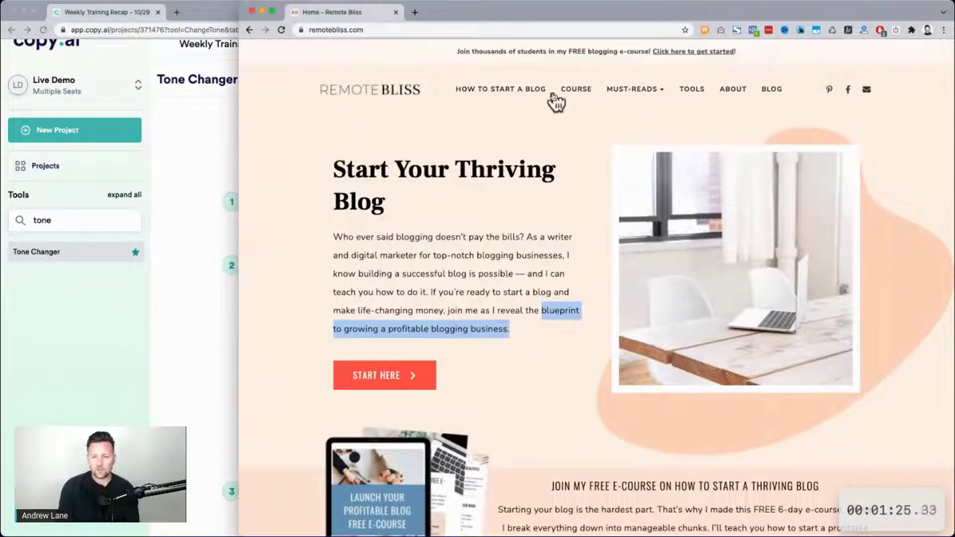
pyautogui.click(733, 89)
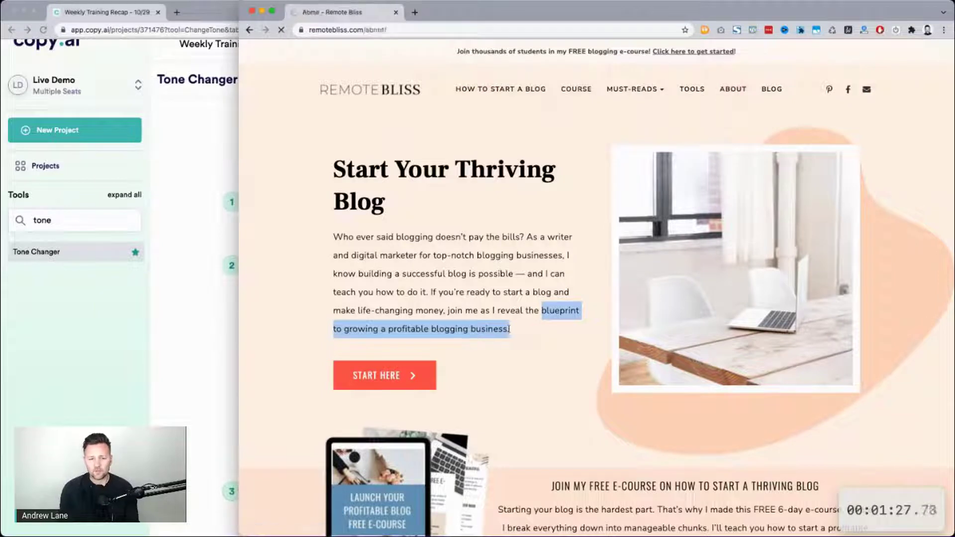
pyautogui.scroll(-3, 509, 329)
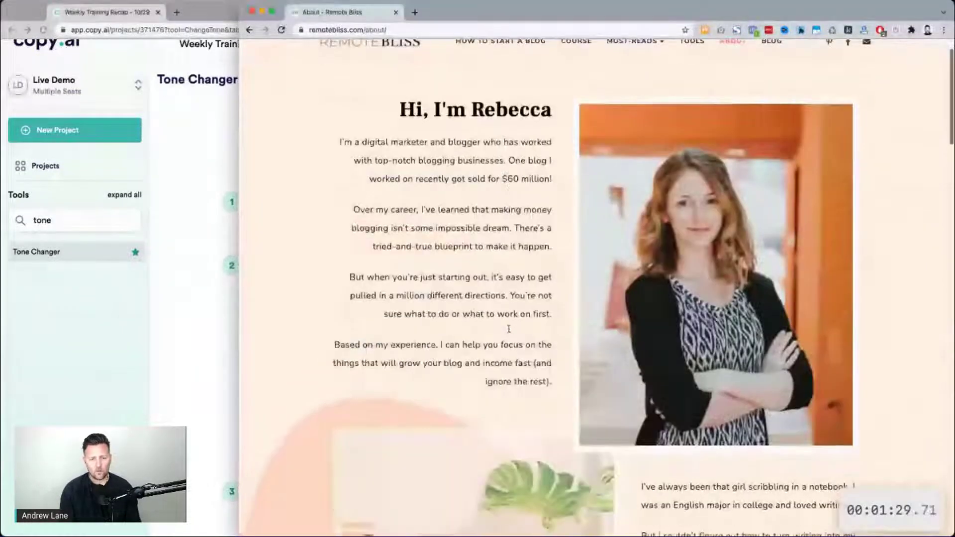
pyautogui.moveTo(342, 143); pyautogui.dragTo(561, 180)
pyautogui.press('super+c')
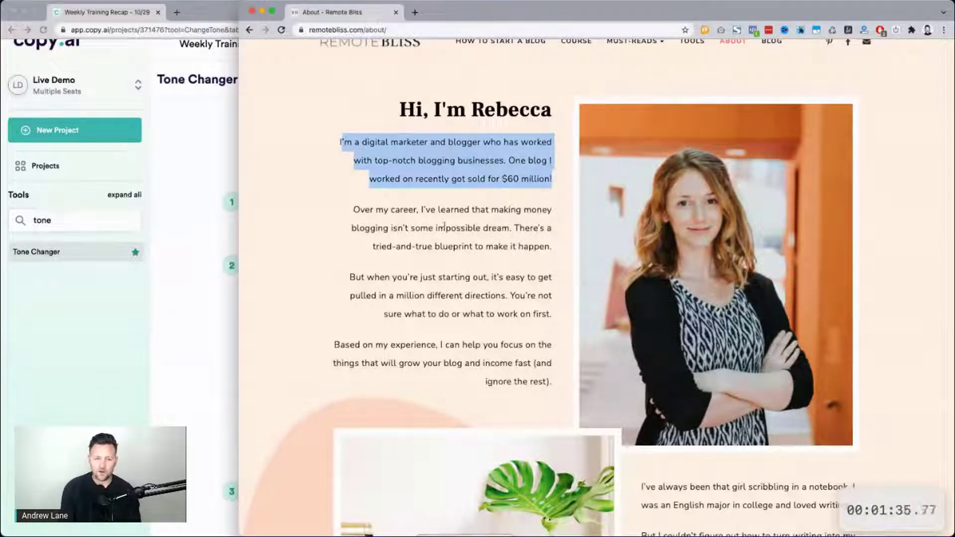
# Step: Replace the "Over the past" line in the Tone Changer with the copied paragraph, beginning it with "I'm" and adding a blank line below
pyautogui.click(223, 341)
pyautogui.tripleClick(358, 341)
pyautogui.press('super+v')
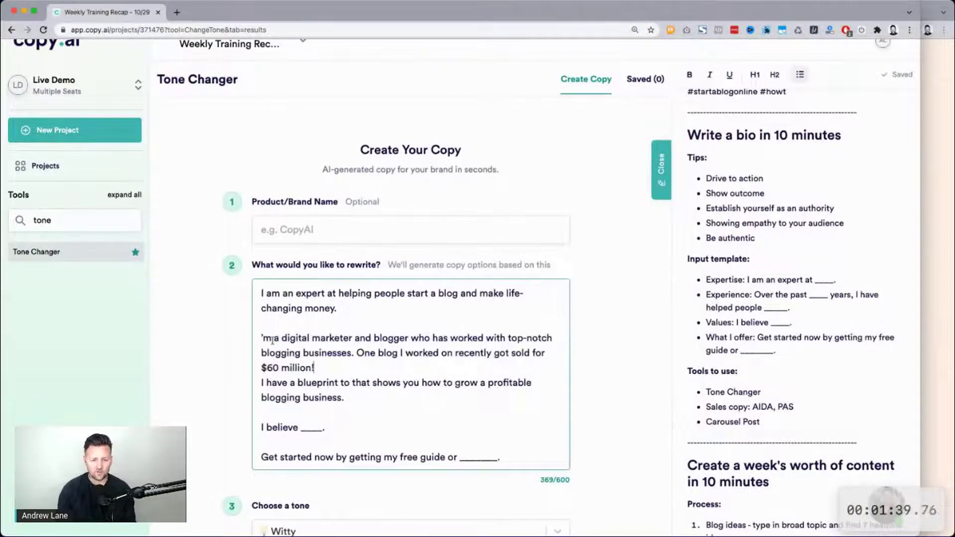
pyautogui.write('I')
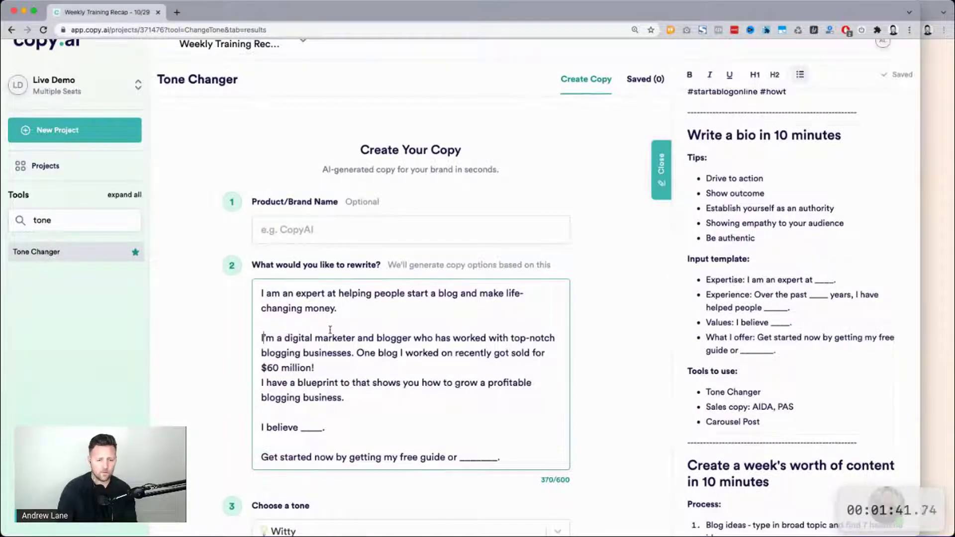
pyautogui.click(345, 366)
pyautogui.press('Return')
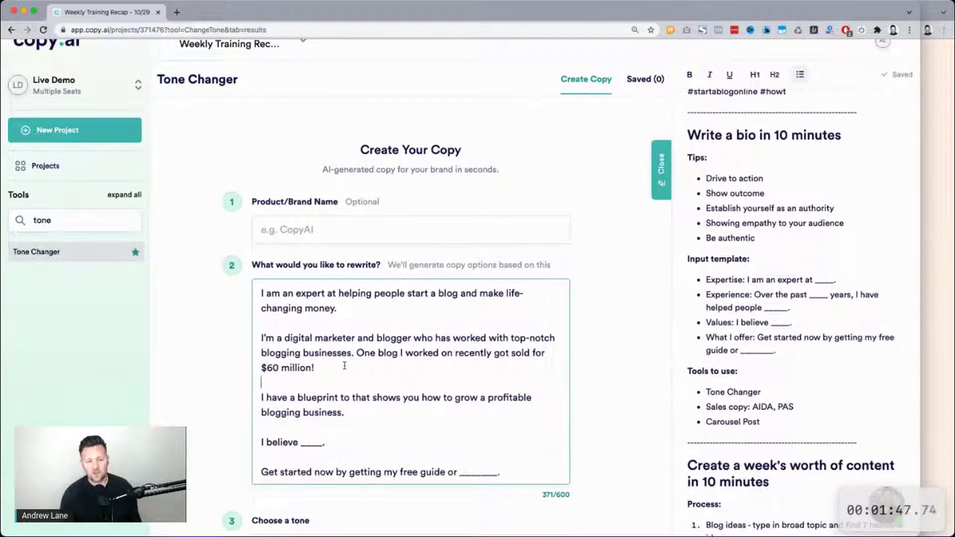
pyautogui.moveTo(261, 295); pyautogui.dragTo(352, 398)
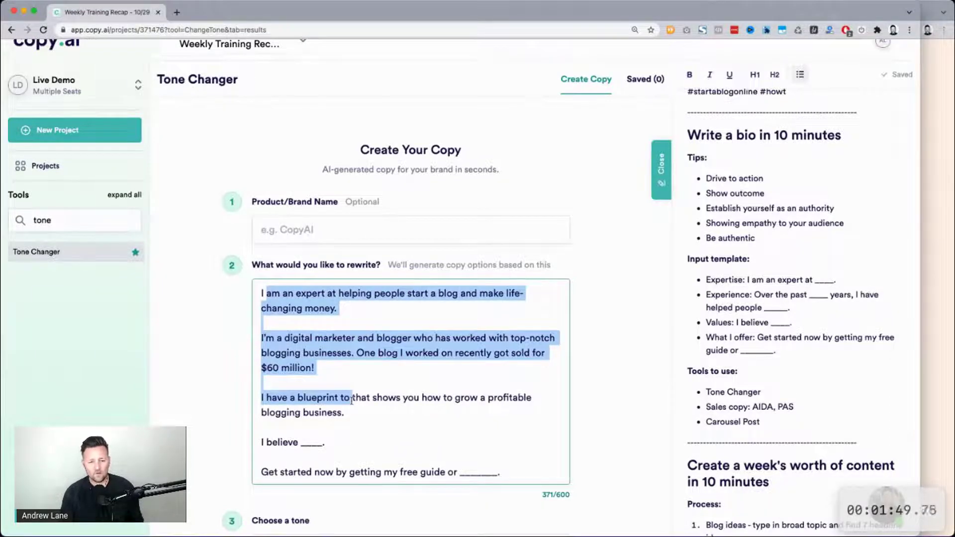
pyautogui.click(352, 399)
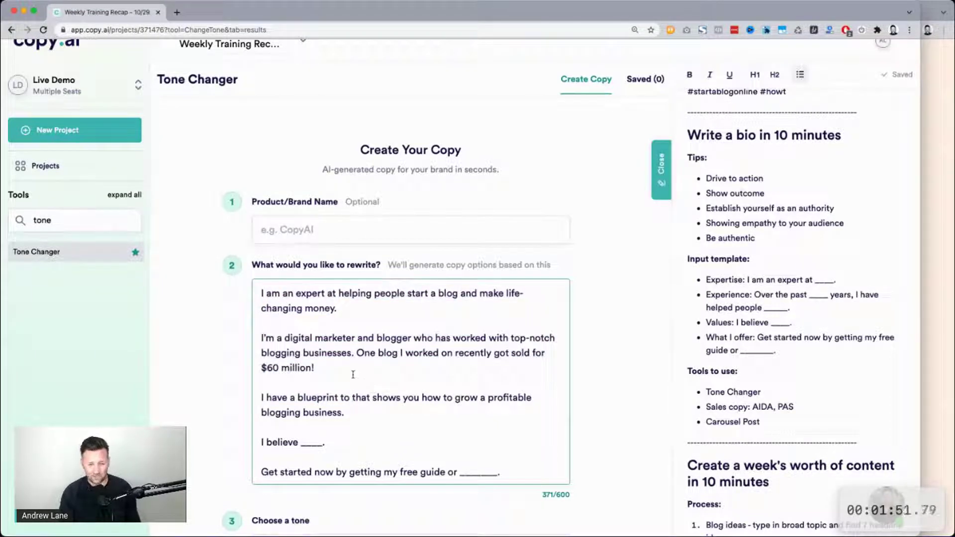
pyautogui.scroll(-1, 353, 374)
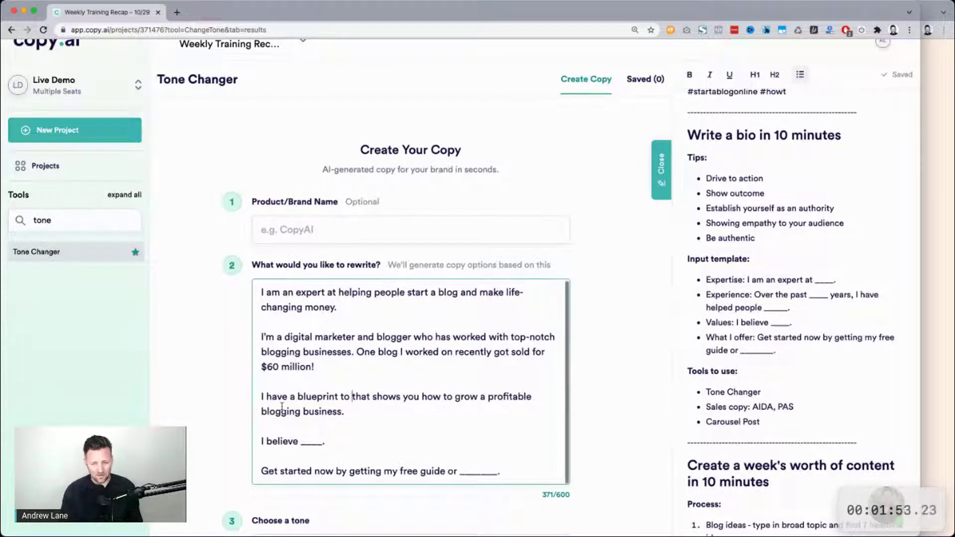
# Step: Copy the sentence "Blogging is an incredible path if you love writing…" from the Remote Bliss About page and return to the Tone Changer
pyautogui.click(948, 337)
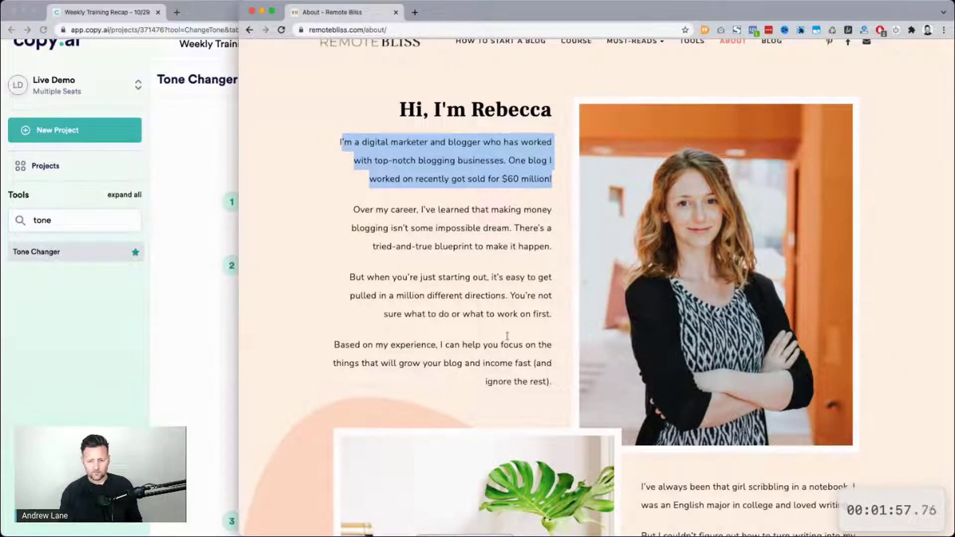
pyautogui.click(454, 307)
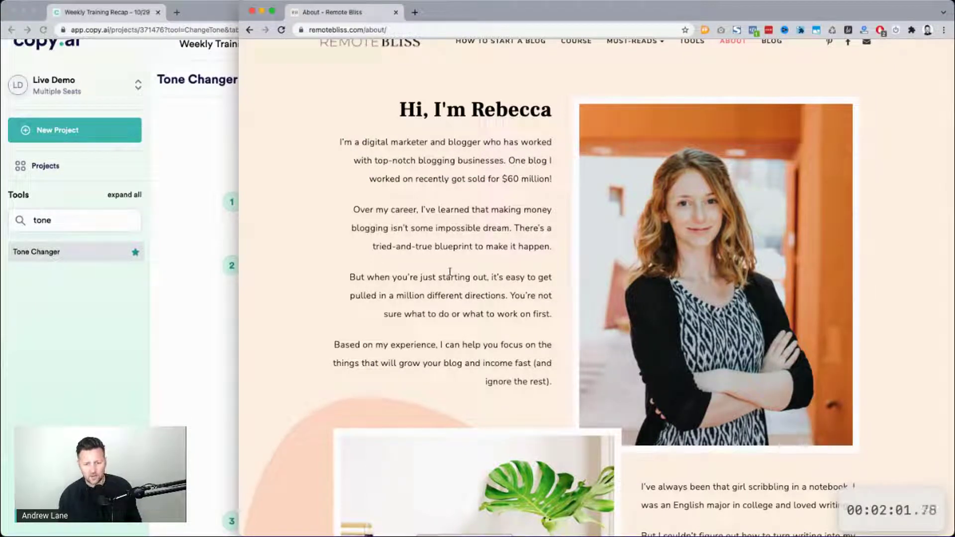
pyautogui.scroll(-5, 474, 292)
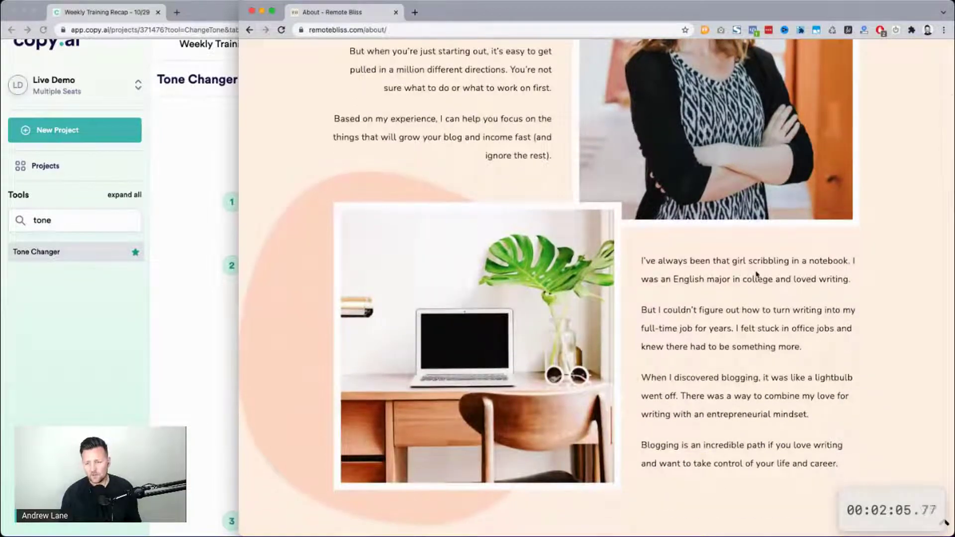
pyautogui.scroll(-2, 756, 273)
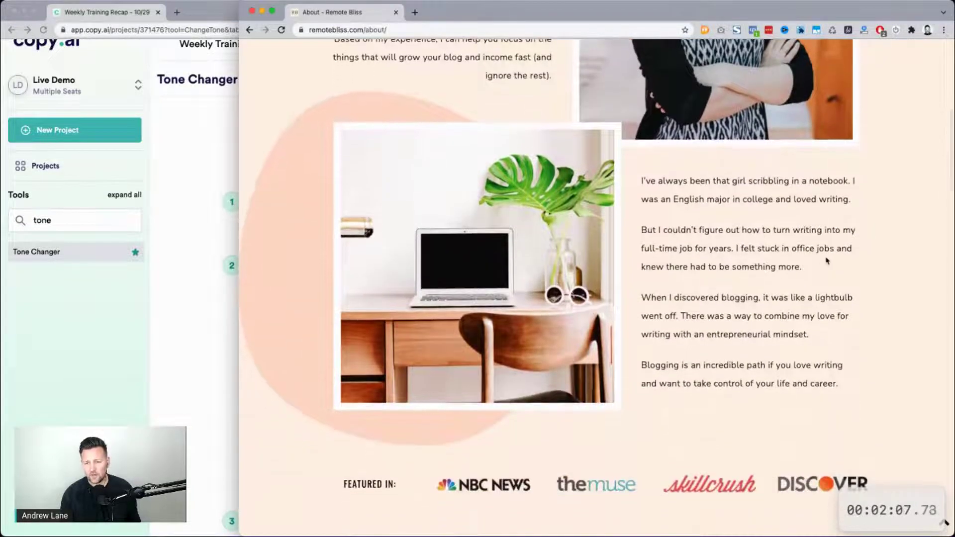
pyautogui.scroll(-2, 827, 261)
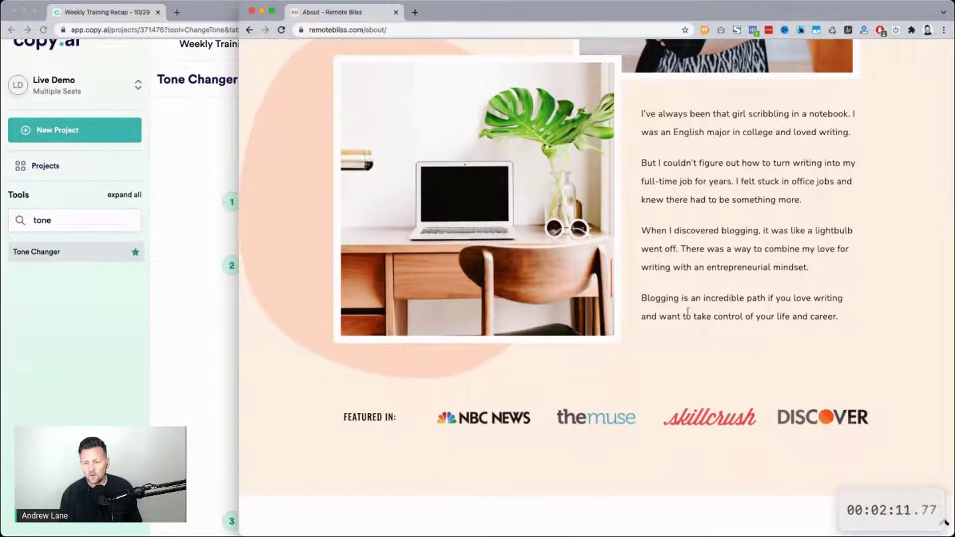
pyautogui.moveTo(651, 299)
pyautogui.mouseDown()
pyautogui.moveTo(847, 313)
pyautogui.moveTo(687, 317)
pyautogui.moveTo(645, 297)
pyautogui.mouseUp()
pyautogui.hotkey('ctrl', 'c')
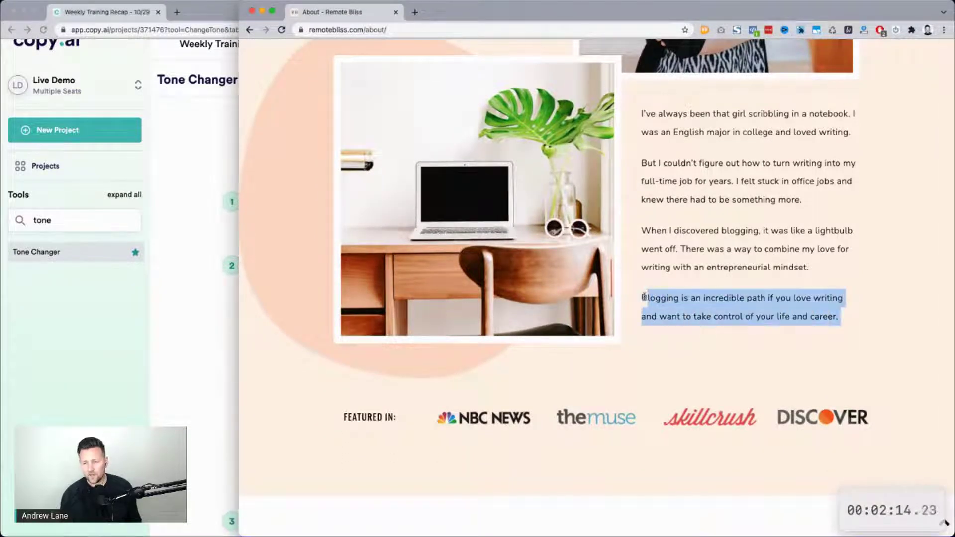
pyautogui.click(228, 363)
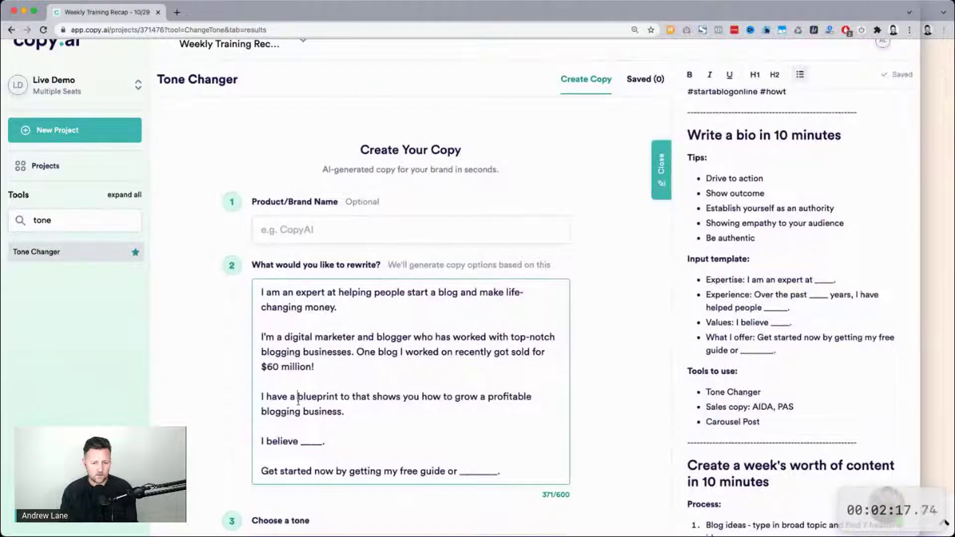
# Step: Fill the blank after "I believe" with the copied sentence, starting it "that blogging is", and remove the stray space and period at its end
pyautogui.doubleClick(311, 442)
pyautogui.hotkey('ctrl', 'v')
pyautogui.click(310, 441)
pyautogui.press('BackSpace')
pyautogui.write('that b')
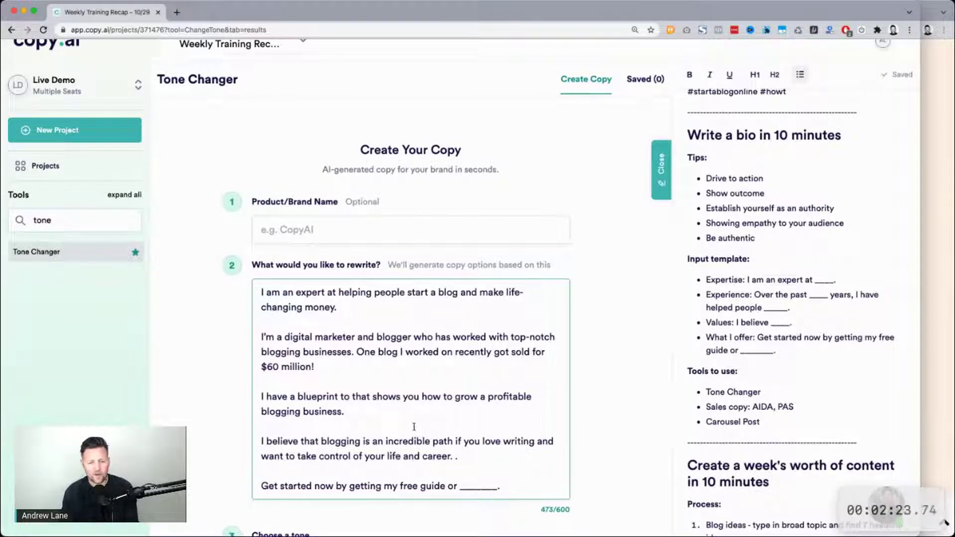
pyautogui.scroll(-1, 448, 438)
pyautogui.click(461, 432)
pyautogui.press('BackSpace')
pyautogui.press('BackSpace')
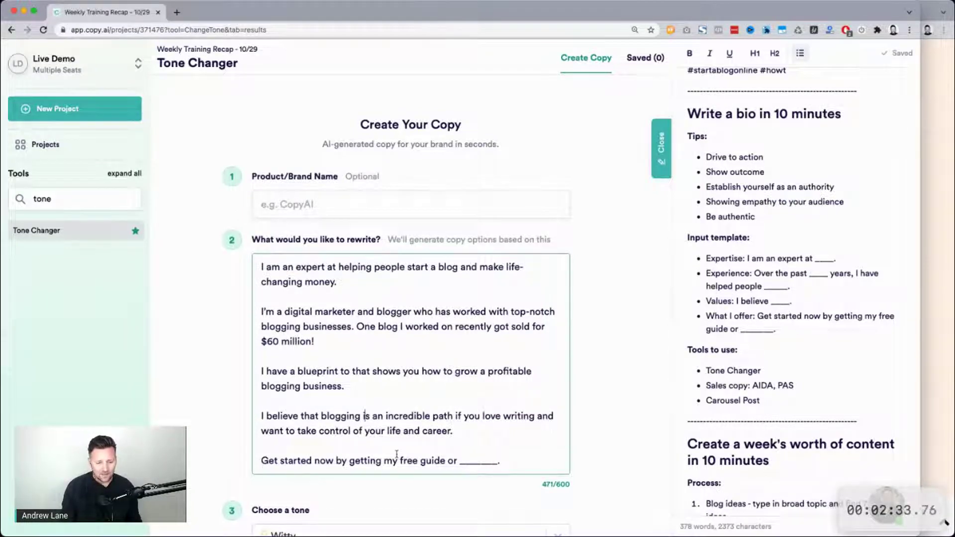
# Step: Check the free resources on the Remote Bliss About page and reword the closing Tone Changer line to "Get started now by grabbing my free"
pyautogui.click(929, 376)
pyautogui.scroll(-10, 751, 367)
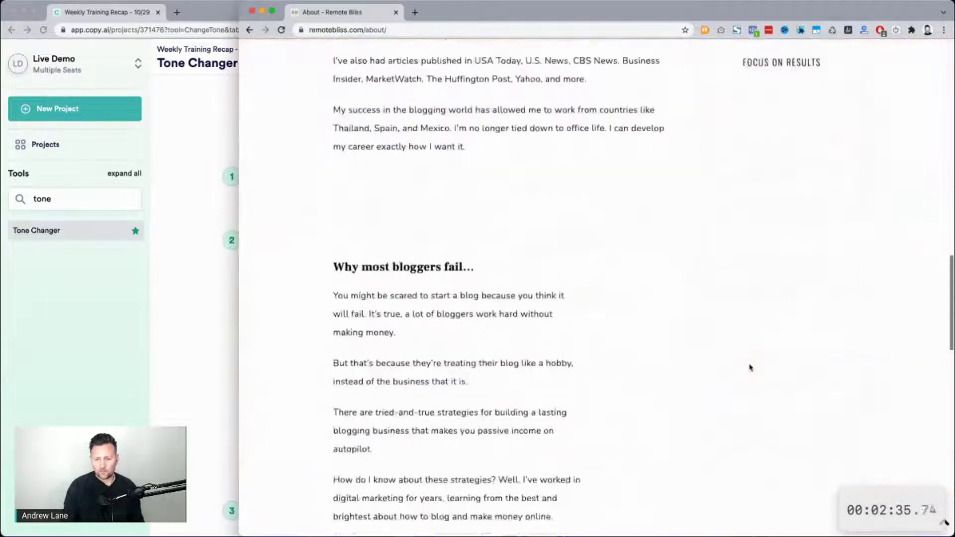
pyautogui.scroll(-15, 751, 368)
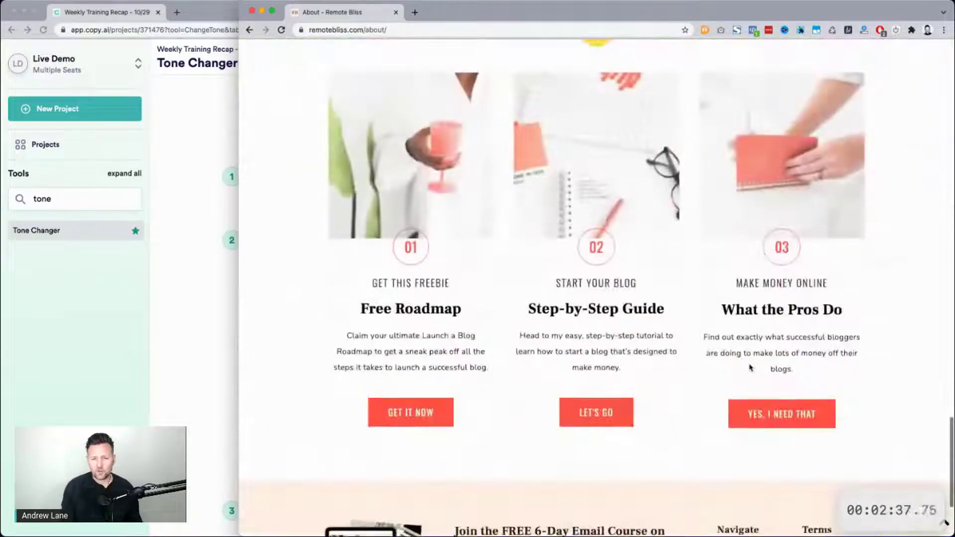
pyautogui.scroll(4, 751, 367)
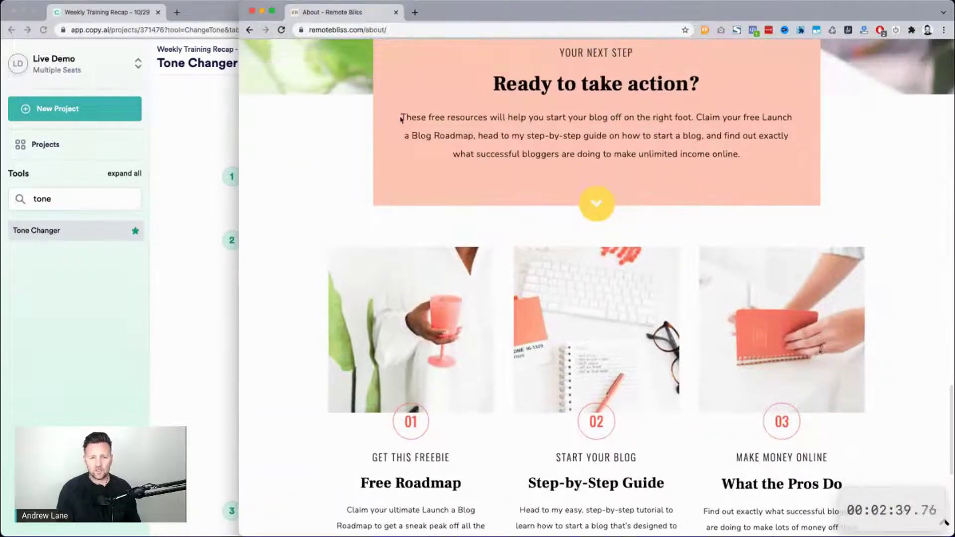
pyautogui.click(217, 282)
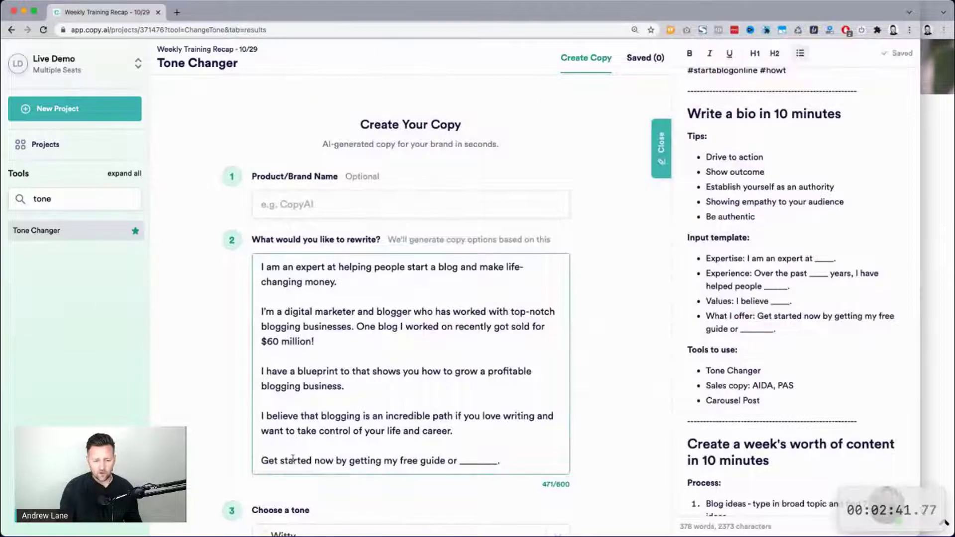
pyautogui.click(350, 462)
pyautogui.press('shift+super+Right')
pyautogui.write('grabbing my free')
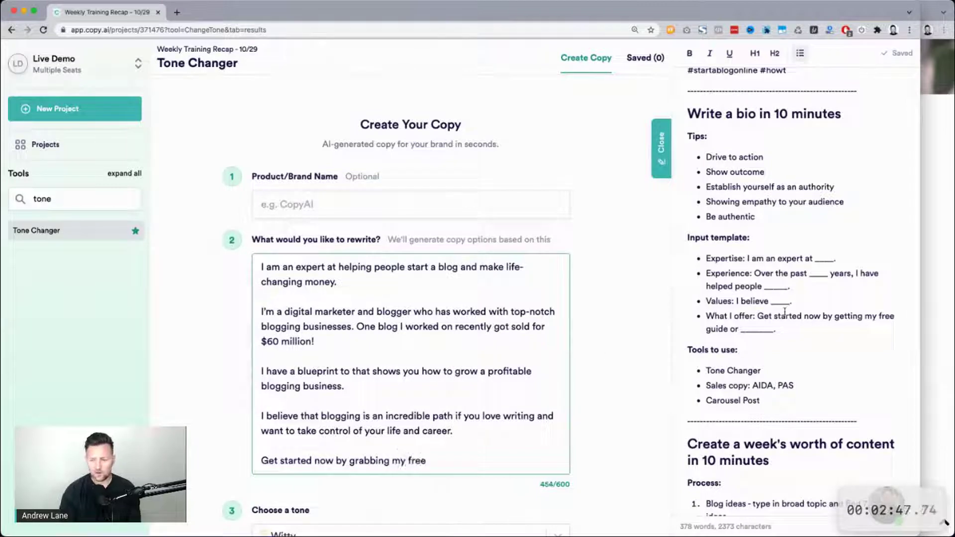
# Step: Copy "ultimate Launch a Blog Roadmap" from the Free Roadmap text on the Remote Bliss page and paste it at the end of the closing line
pyautogui.click(942, 300)
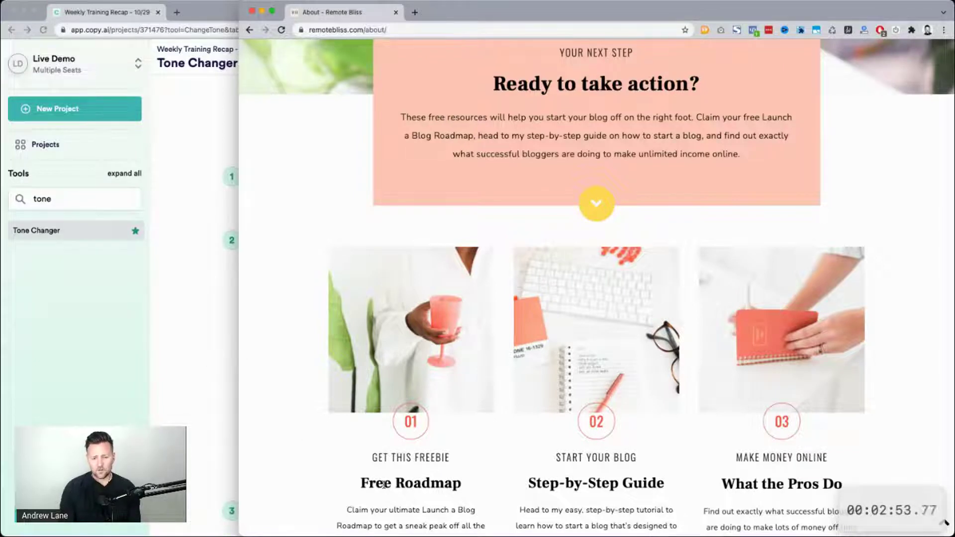
pyautogui.scroll(-2, 384, 485)
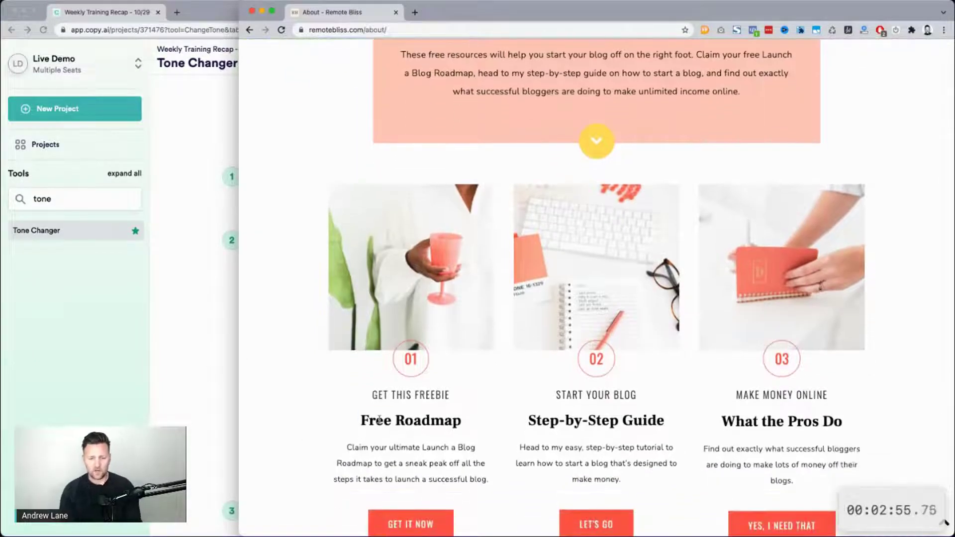
pyautogui.tripleClick(379, 420)
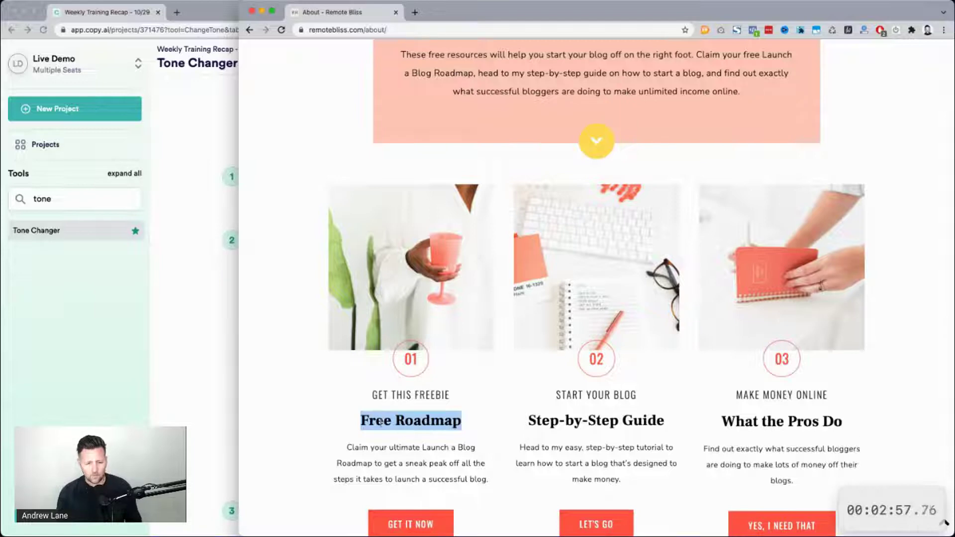
pyautogui.moveTo(390, 448); pyautogui.dragTo(372, 464)
pyautogui.press('super+c')
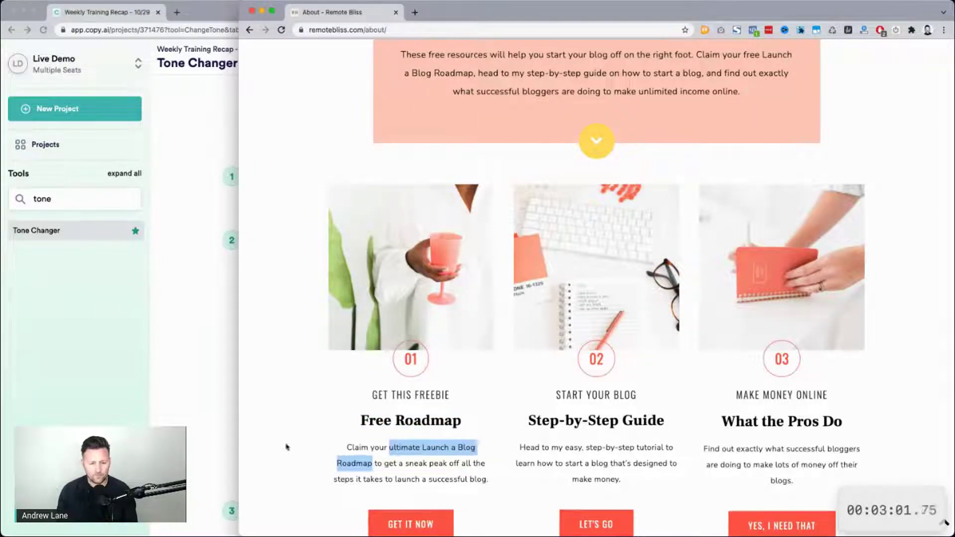
pyautogui.press('super+Tab')
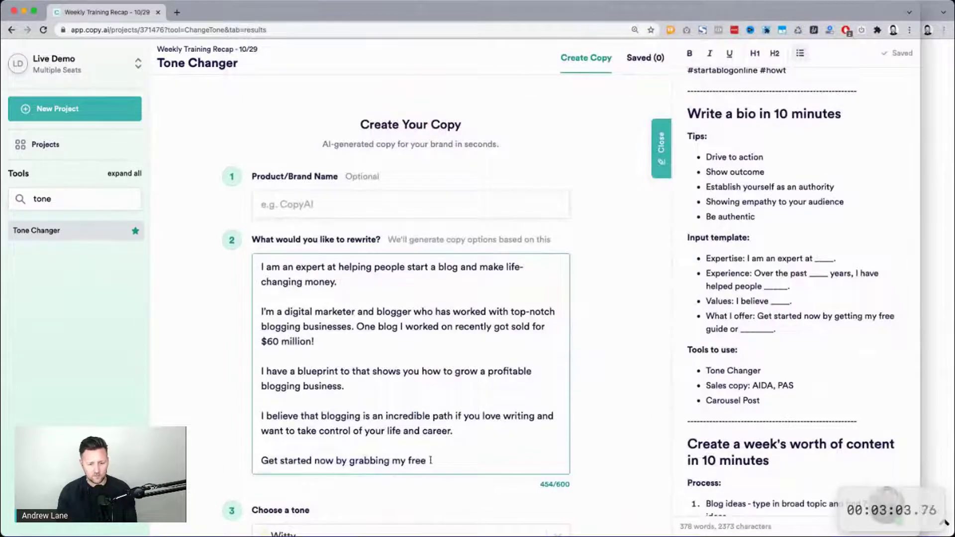
pyautogui.press('super+v')
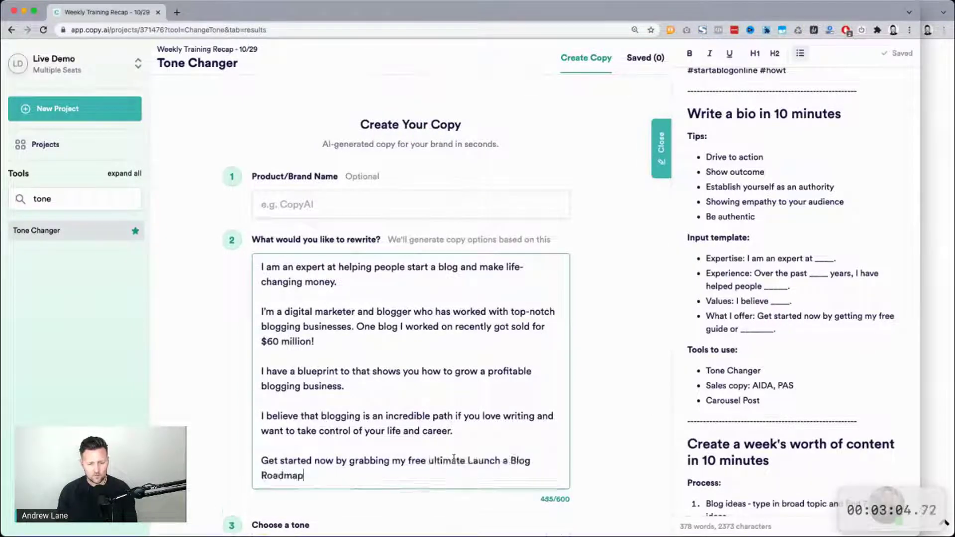
# Step: Delete "free" from the closing line and end the line with a period
pyautogui.doubleClick(417, 461)
pyautogui.press('BackSpace')
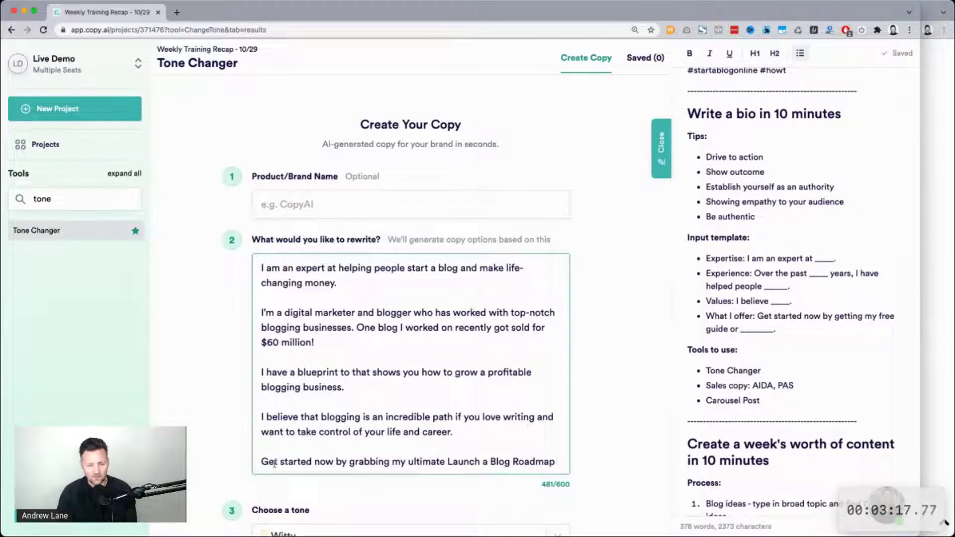
pyautogui.write('.')
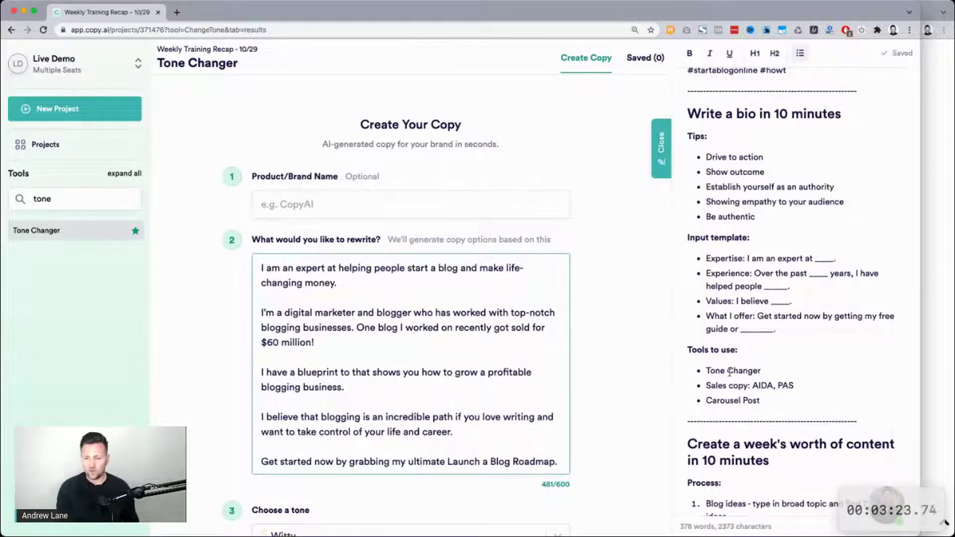
# Step: Generate copy from the completed bio text in the Witty tone and review the resulting options
pyautogui.scroll(-2, 608, 305)
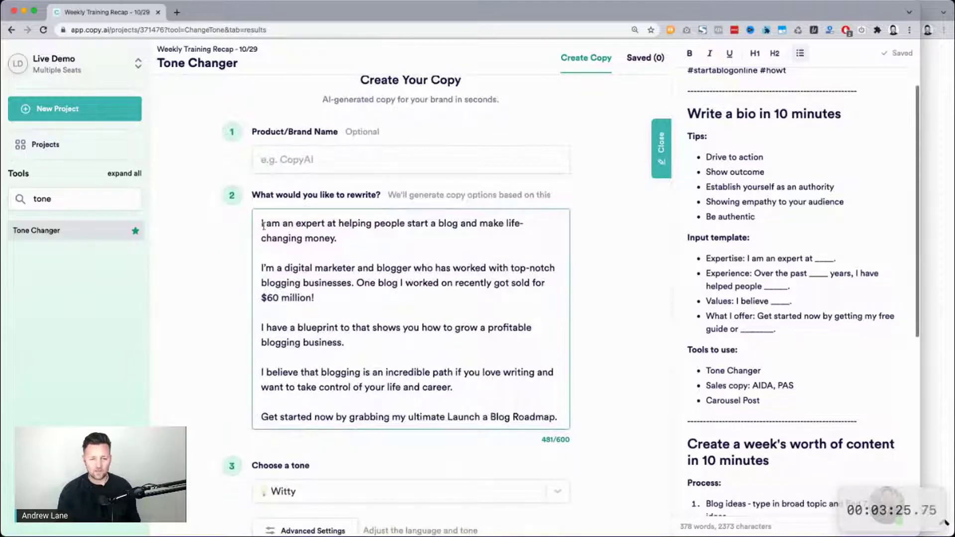
pyautogui.moveTo(263, 225); pyautogui.dragTo(452, 387)
pyautogui.click(407, 390)
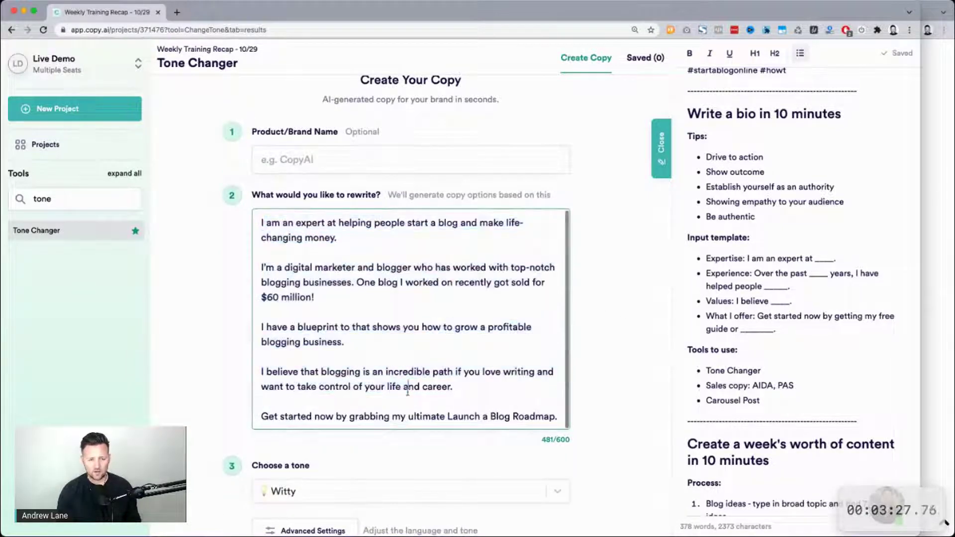
pyautogui.scroll(-5, 209, 358)
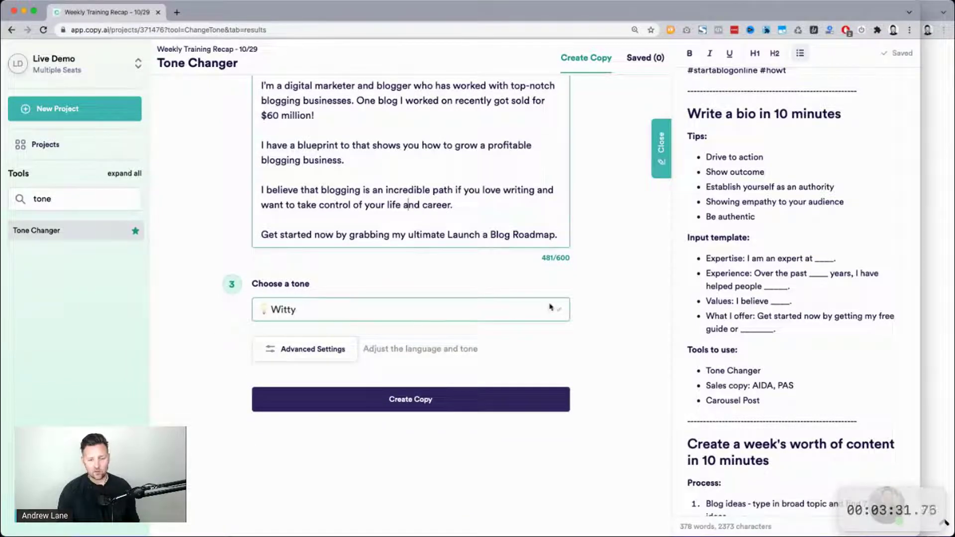
pyautogui.click(366, 402)
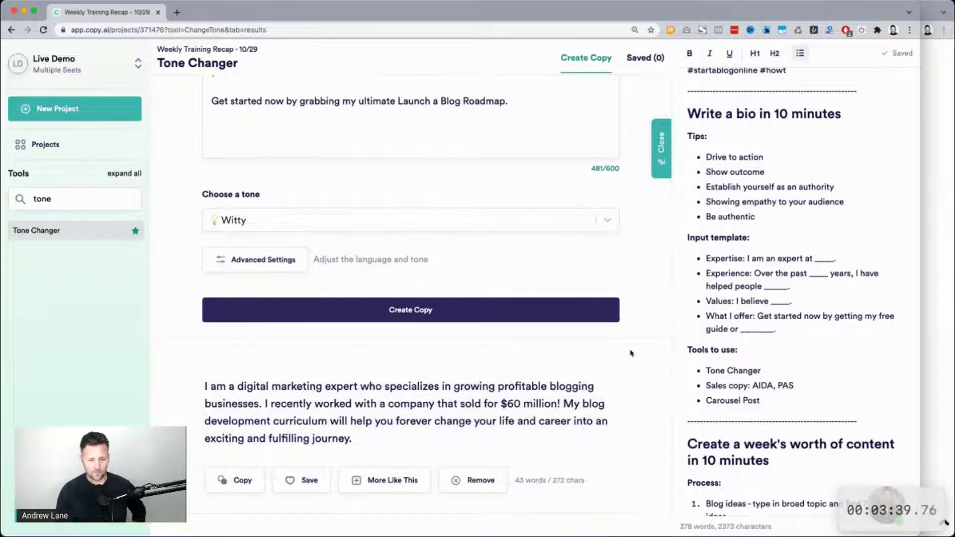
pyautogui.scroll(-3, 630, 353)
pyautogui.scroll(-3, 631, 353)
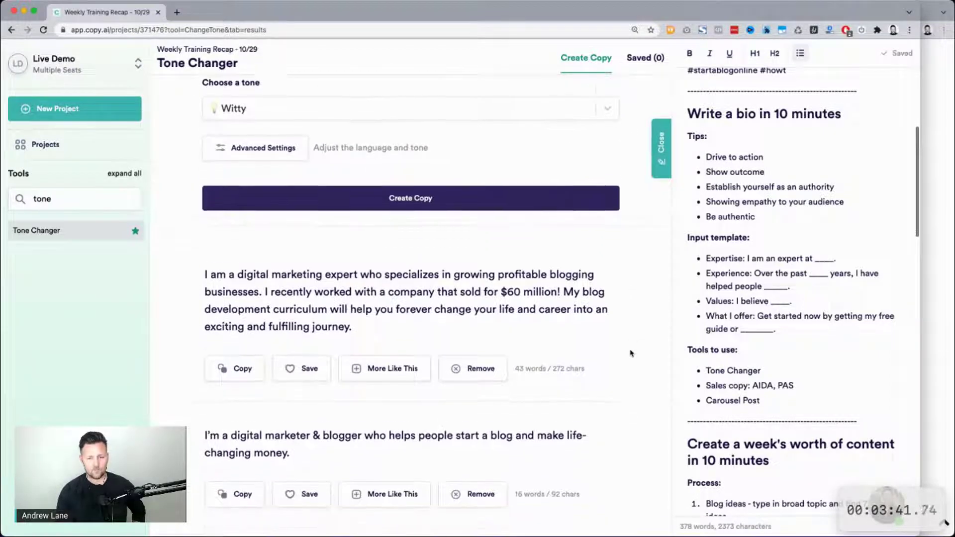
pyautogui.scroll(-5, 357, 257)
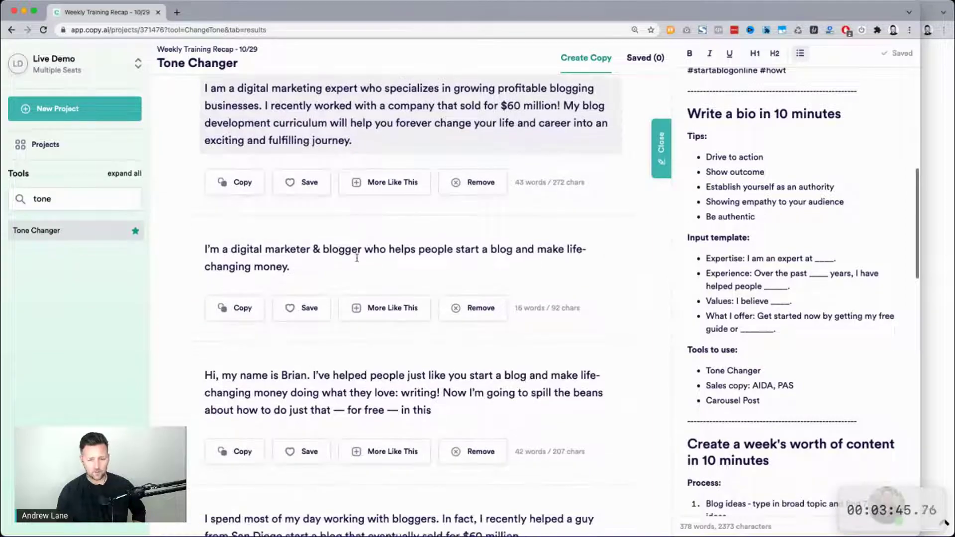
pyautogui.scroll(-6, 356, 257)
pyautogui.scroll(15, 460, 274)
# Step: Copy the blogger's first name from the Remote Bliss About page heading and paste it as the Product/Brand Name in the Tone Changer
pyautogui.click(953, 146)
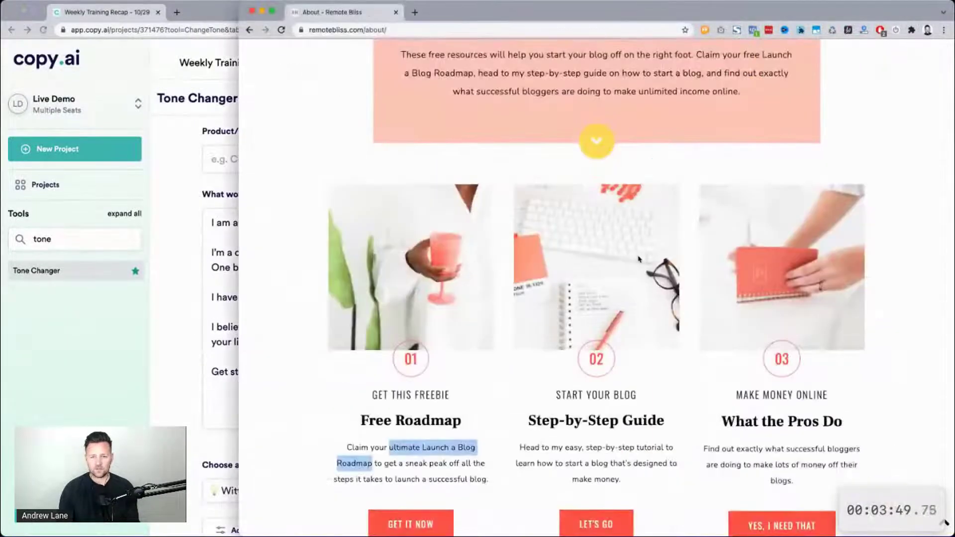
pyautogui.scroll(20, 598, 254)
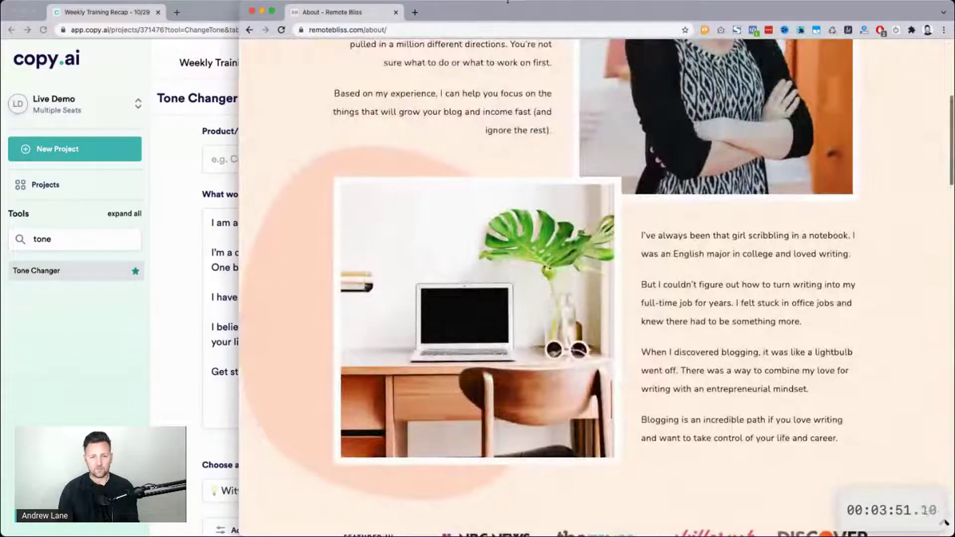
pyautogui.scroll(6, 415, 184)
pyautogui.doubleClick(504, 160)
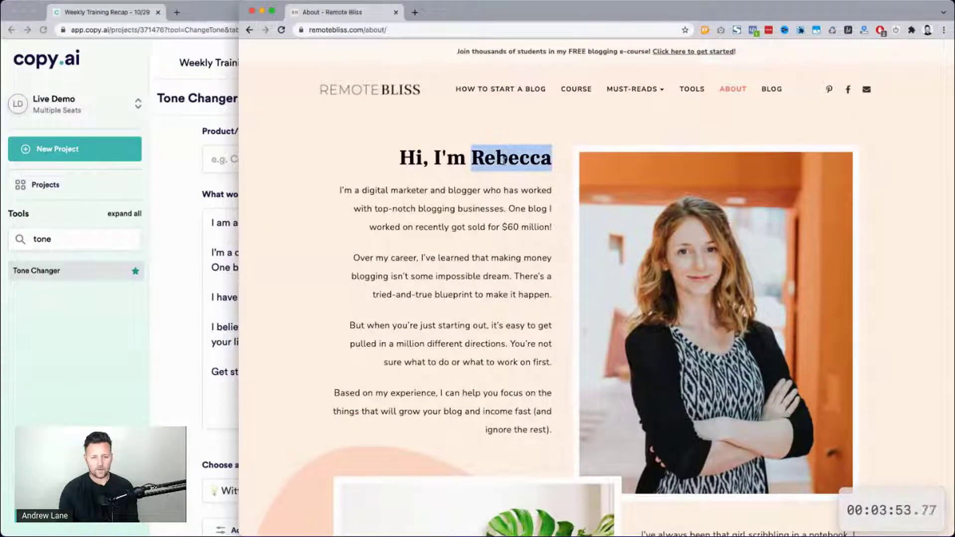
pyautogui.click(210, 183)
pyautogui.click(225, 159)
pyautogui.press('super+v')
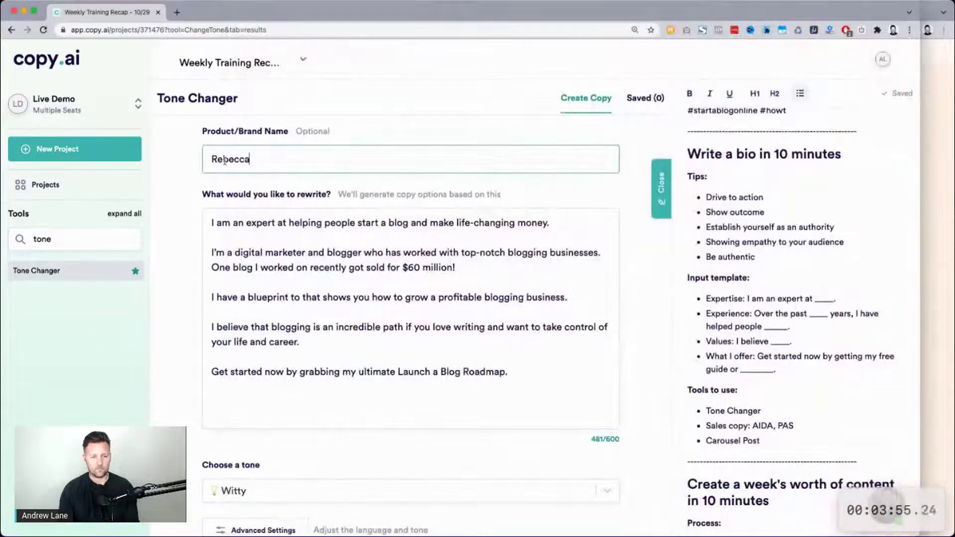
# Step: Generate a new set of Witty copy with the brand name filled in and read through the options
pyautogui.click(182, 216)
pyautogui.scroll(-7, 182, 216)
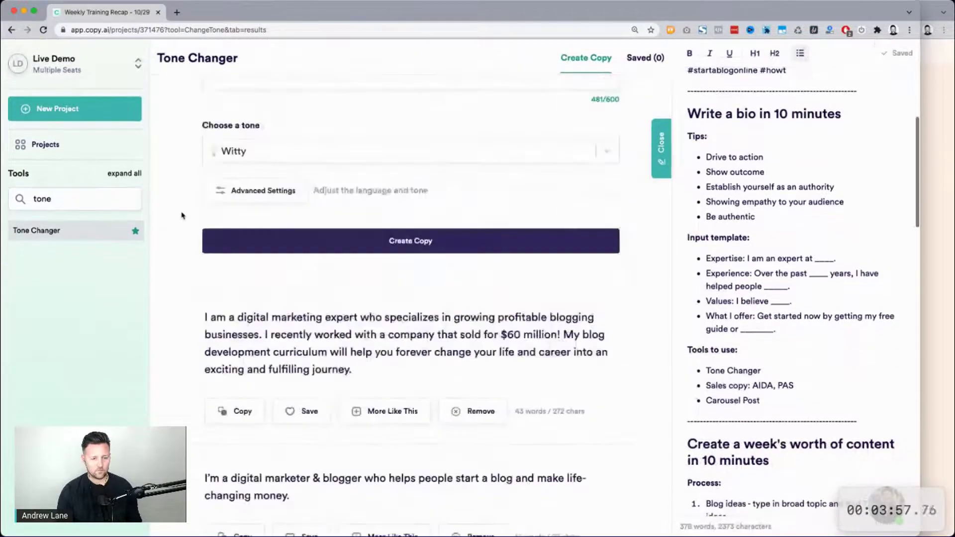
pyautogui.scroll(7, 182, 216)
pyautogui.scroll(-6, 154, 301)
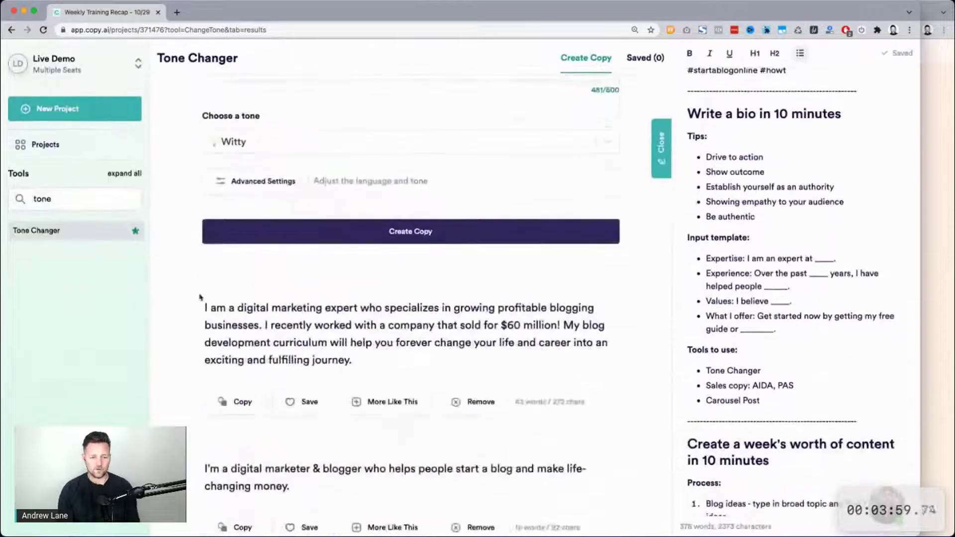
pyautogui.click(421, 237)
pyautogui.scroll(2, 422, 236)
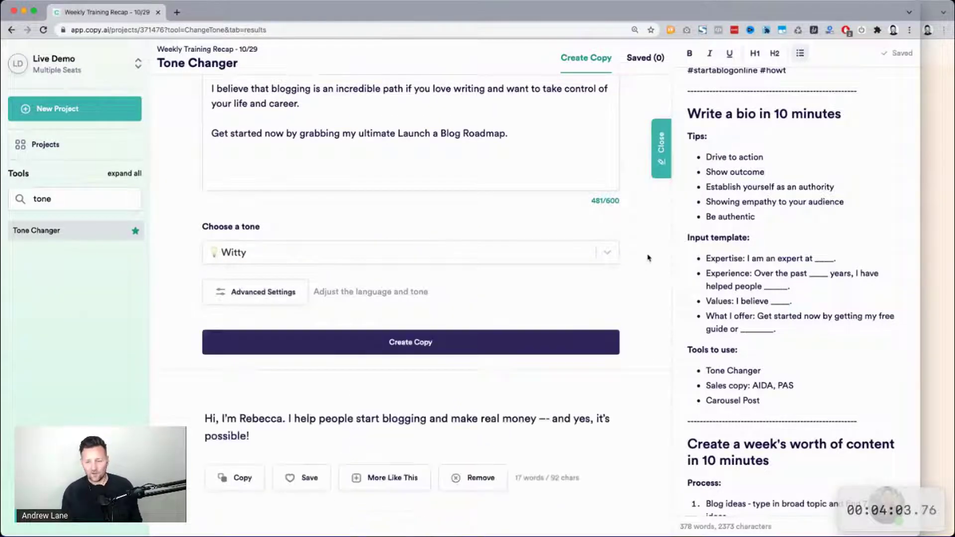
pyautogui.scroll(-5, 648, 258)
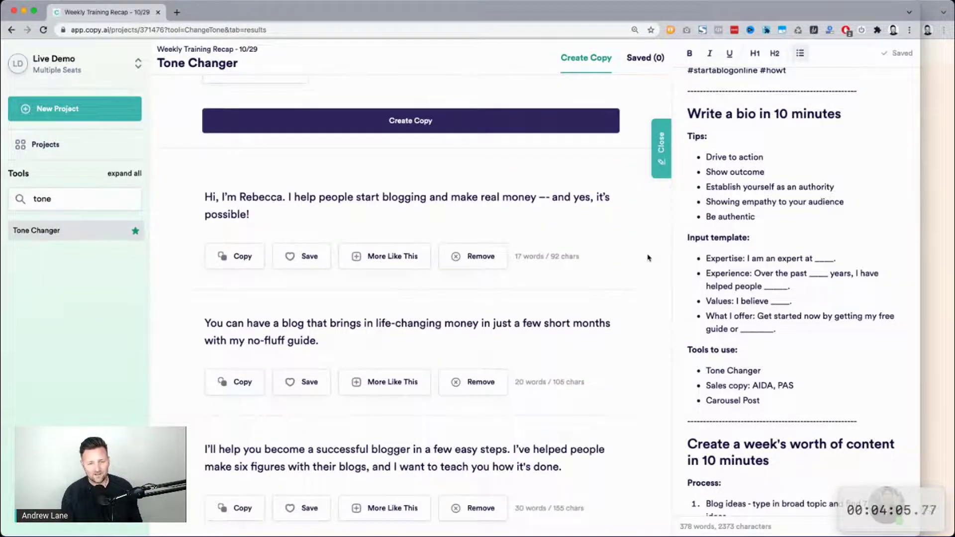
pyautogui.scroll(-1, 648, 258)
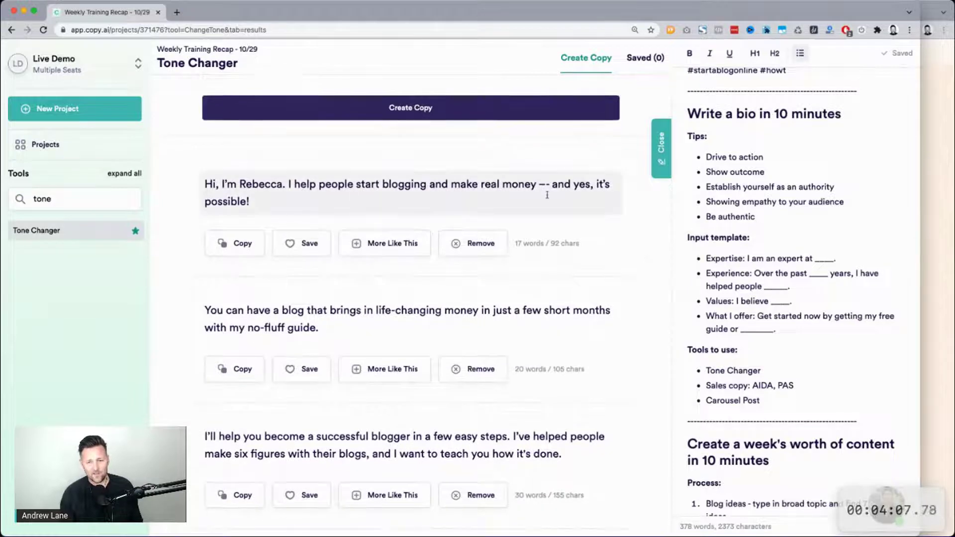
pyautogui.scroll(-3, 631, 259)
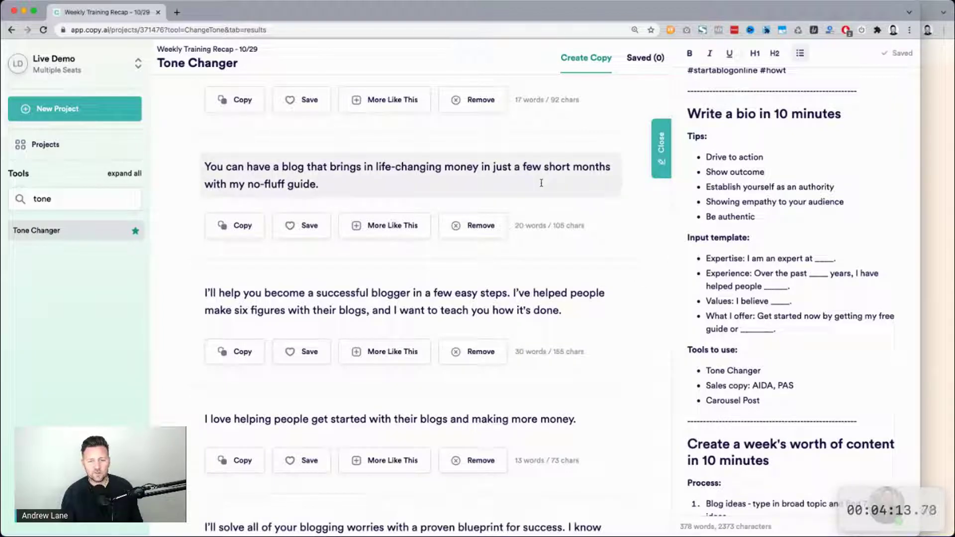
pyautogui.scroll(-5, 239, 229)
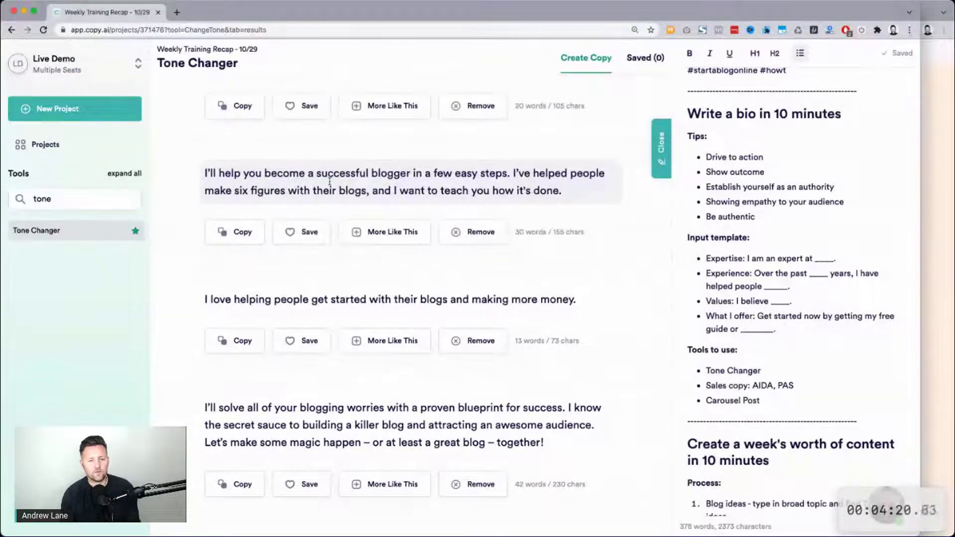
# Step: Copy the option "I'll help you become a successful blogger…" into the notes below Carousel Post, under a "--------" divider, removing the extra blank line
pyautogui.tripleClick(288, 180)
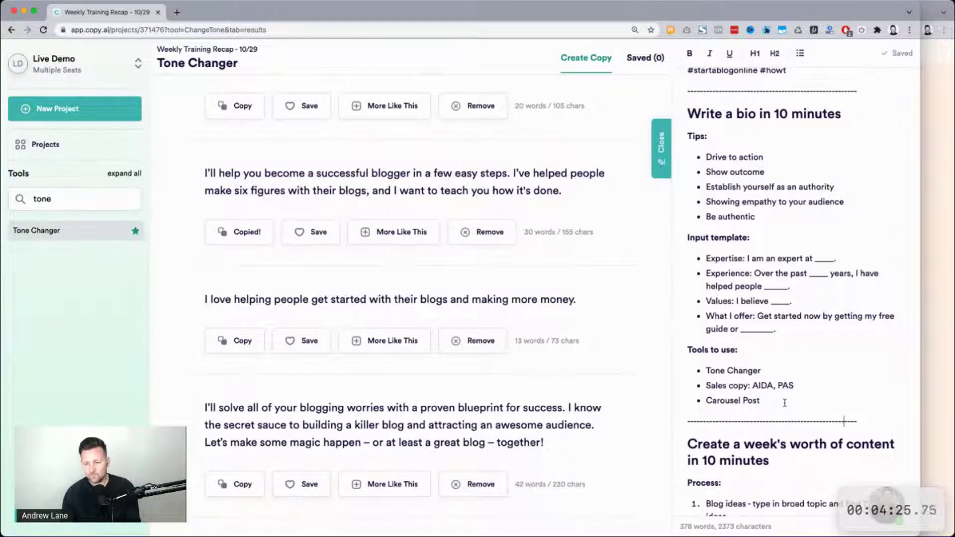
pyautogui.press('Return')
pyautogui.press('Return')
pyautogui.write('--------')
pyautogui.press('Return')
pyautogui.hotkey('ctrl', 'v')
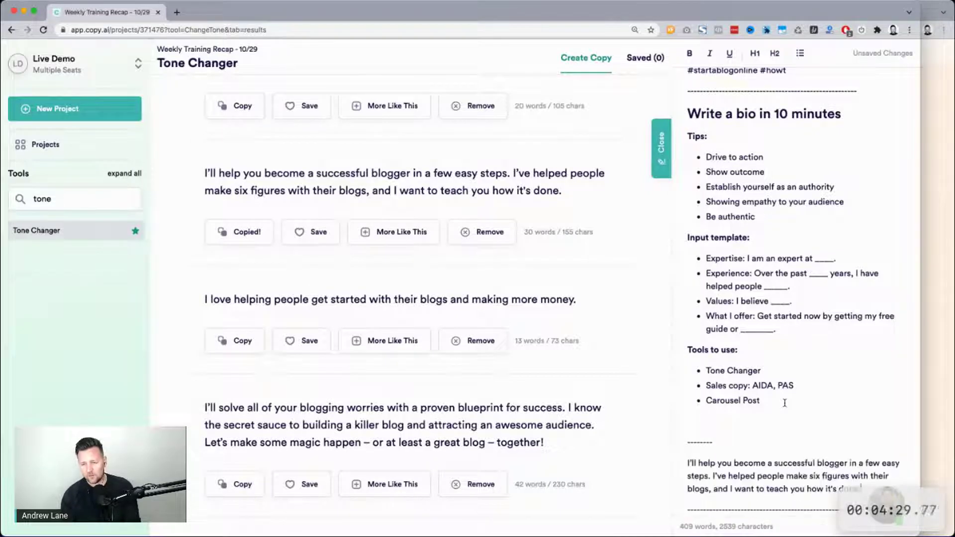
pyautogui.click(740, 423)
pyautogui.press('BackSpace')
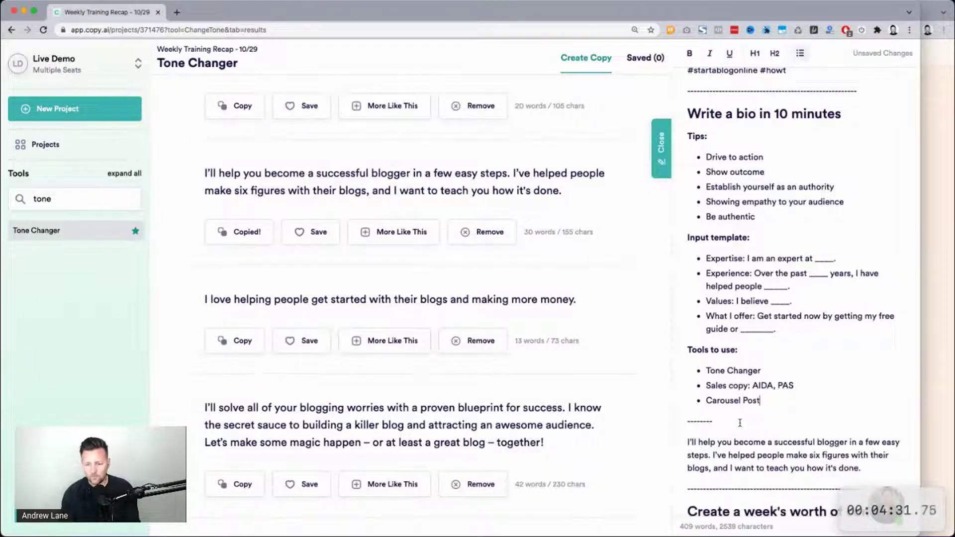
# Step: Insert several blank lines between the pasted blogger option and the dashed divider above "Create a week's worth of content in 10 minutes"
pyautogui.scroll(-2, 737, 438)
pyautogui.click(732, 447)
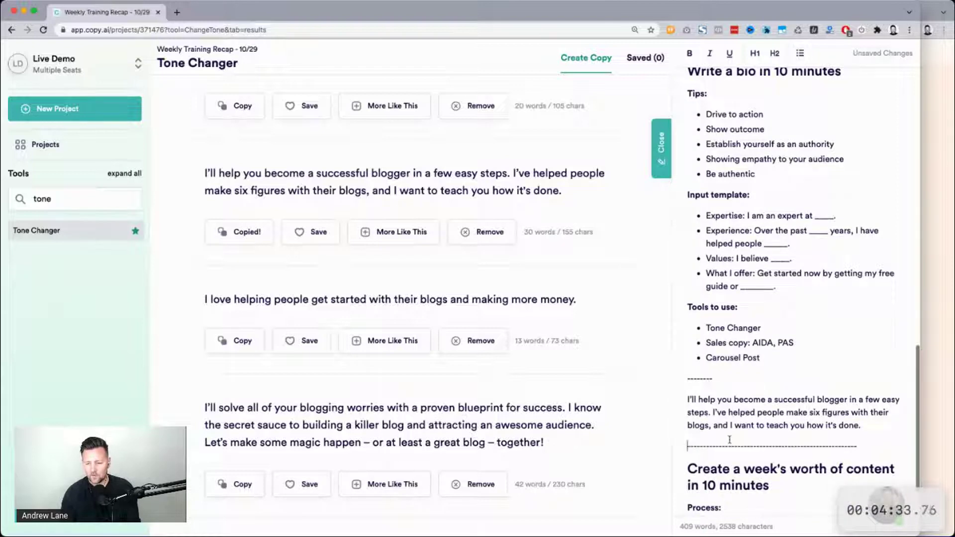
pyautogui.press('Return')
pyautogui.press('Return')
pyautogui.press('Return')
pyautogui.press('Return')
pyautogui.press('Return')
pyautogui.press('Return')
pyautogui.scroll(2, 755, 384)
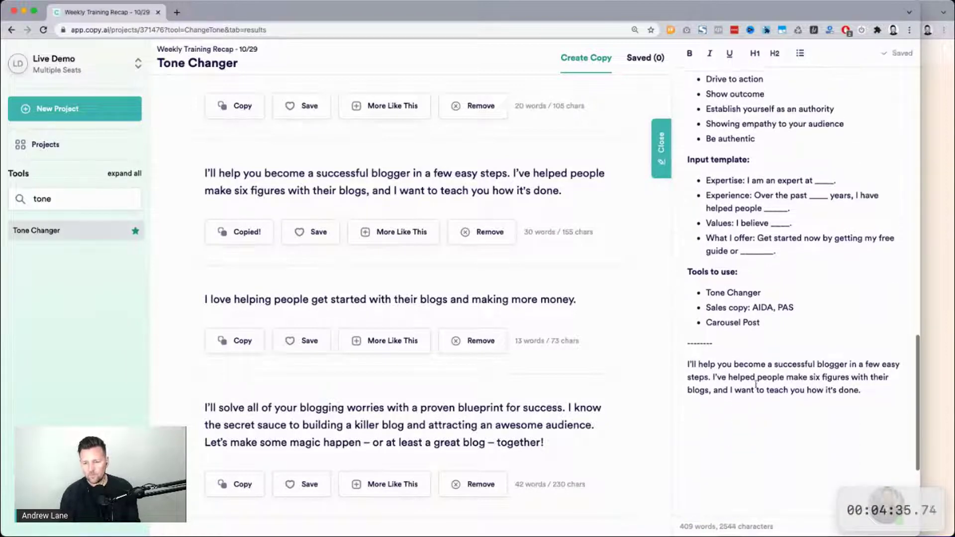
pyautogui.scroll(1, 756, 384)
pyautogui.scroll(-1, 756, 384)
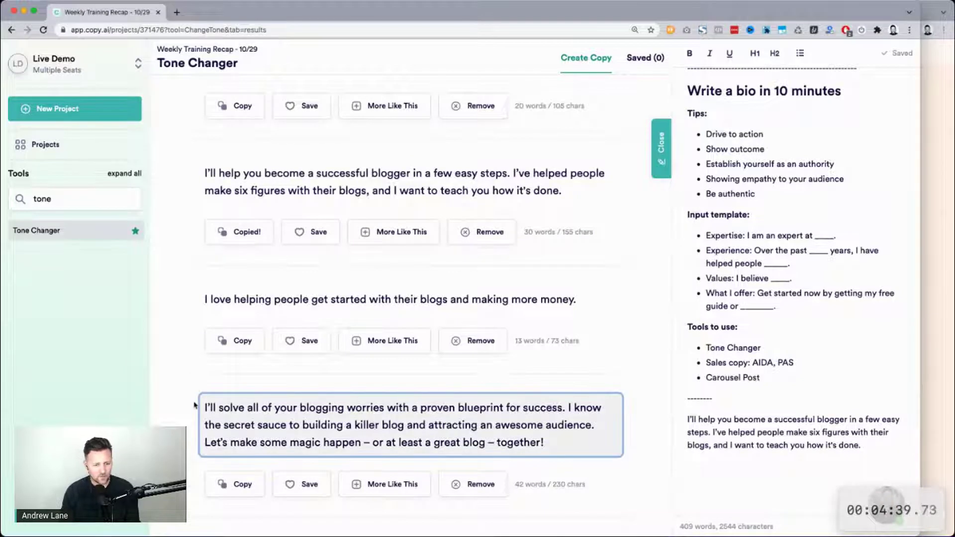
# Step: Copy the whole option "I'll solve all of your blogging worries…" into the notes as a new paragraph below the first saved option
pyautogui.scroll(-2, 197, 406)
pyautogui.scroll(-4, 195, 406)
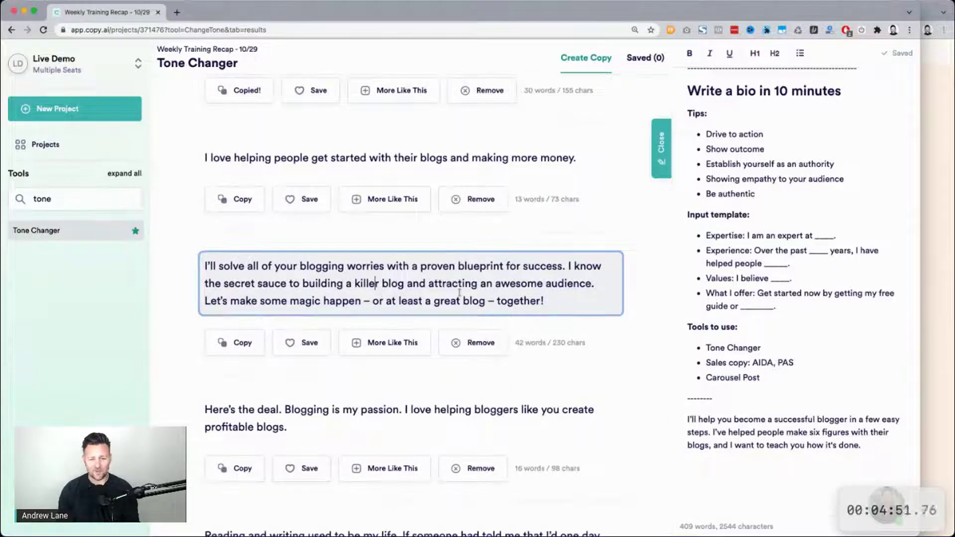
pyautogui.press('super+a')
pyautogui.press('super+c')
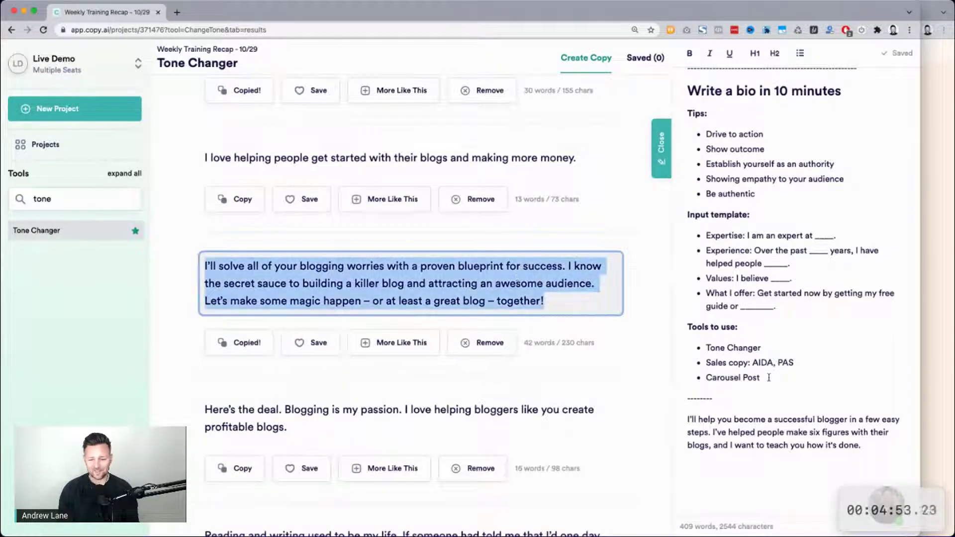
pyautogui.click(871, 446)
pyautogui.press('Return')
pyautogui.press('super+v')
# Step: Copy the option "Here's the deal. Blogging is my passion…" into the notes as a new paragraph below the blogging worries text
pyautogui.scroll(-1, 568, 382)
pyautogui.scroll(-3, 568, 382)
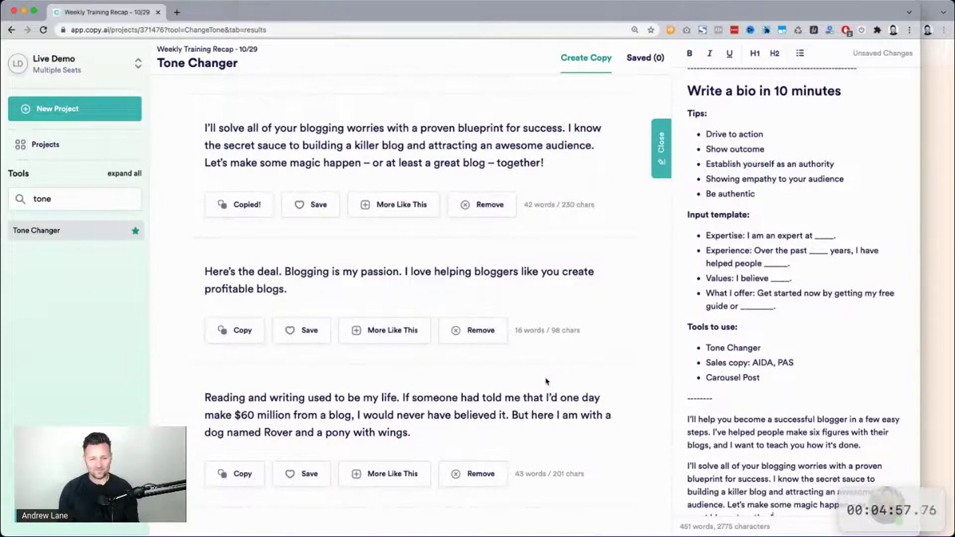
pyautogui.tripleClick(246, 281)
pyautogui.press('super+c')
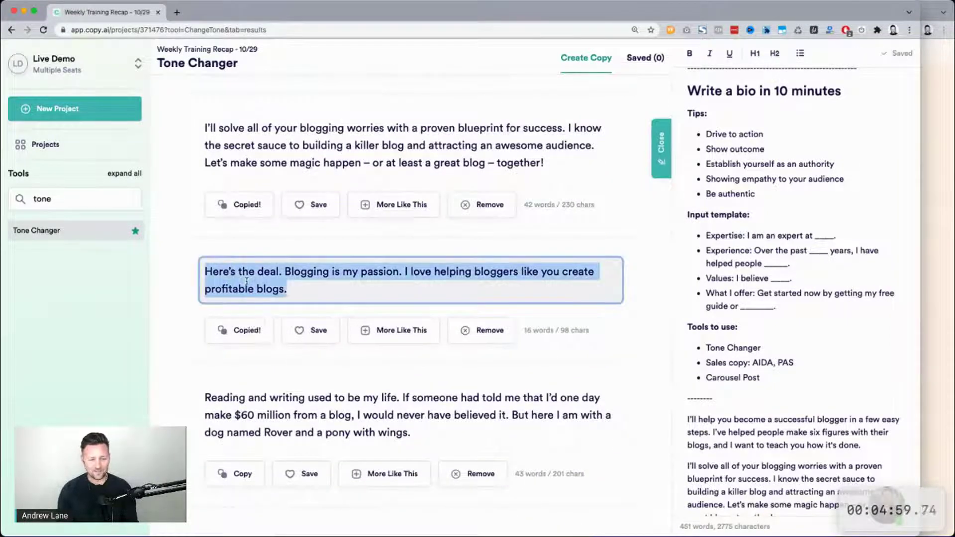
pyautogui.click(829, 405)
pyautogui.scroll(-3, 808, 417)
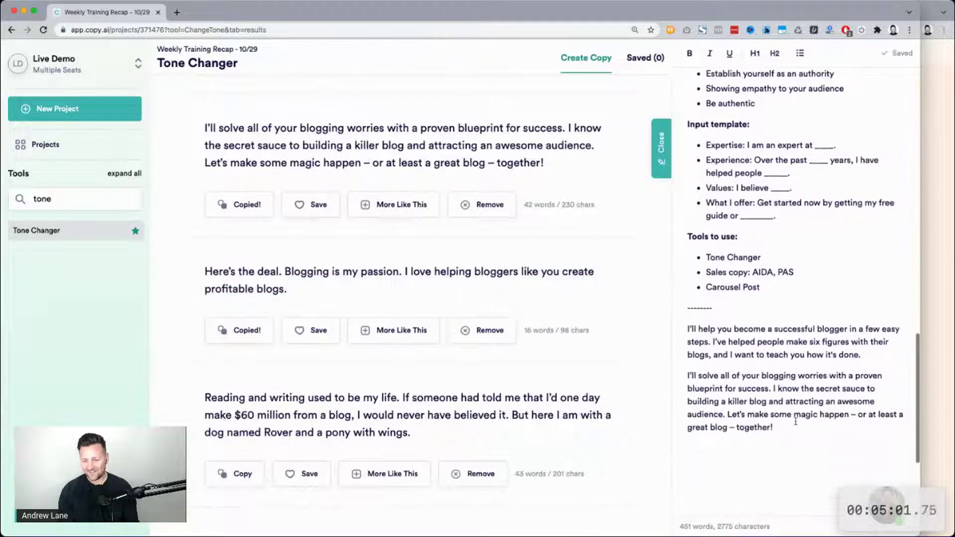
pyautogui.press('Return')
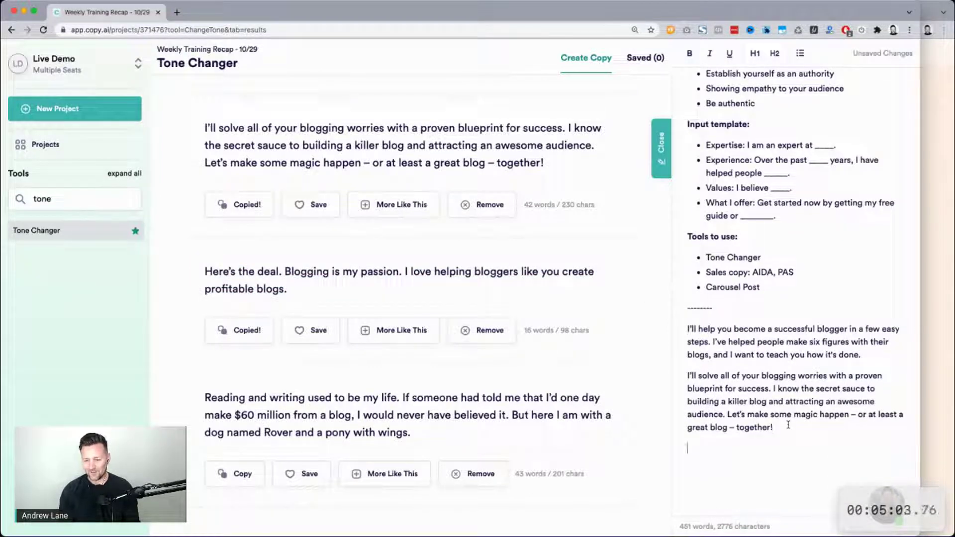
pyautogui.press('super+v')
# Step: Examine the option "Reading and writing used to be my life…" up close, highlighting its closing sentence about the dog and pony
pyautogui.scroll(-4, 621, 394)
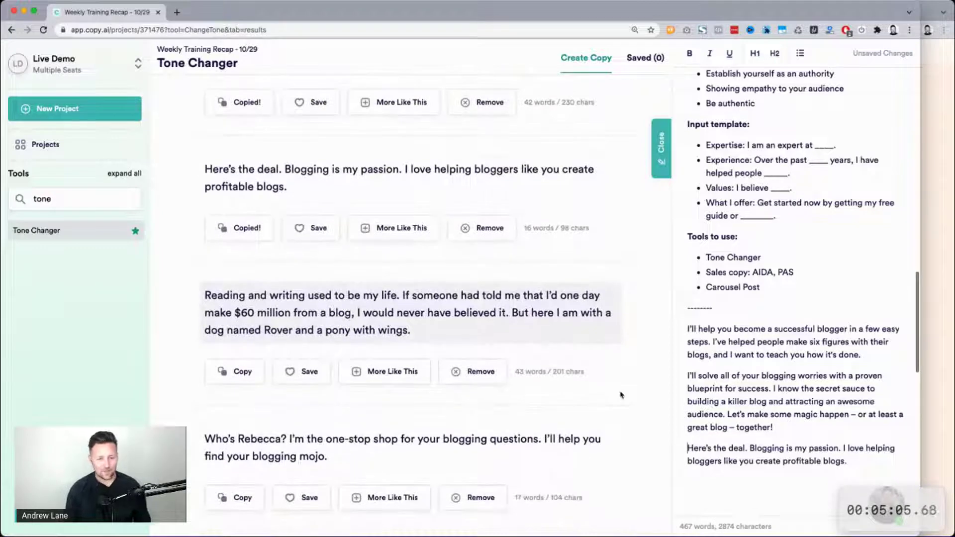
pyautogui.scroll(-1, 621, 395)
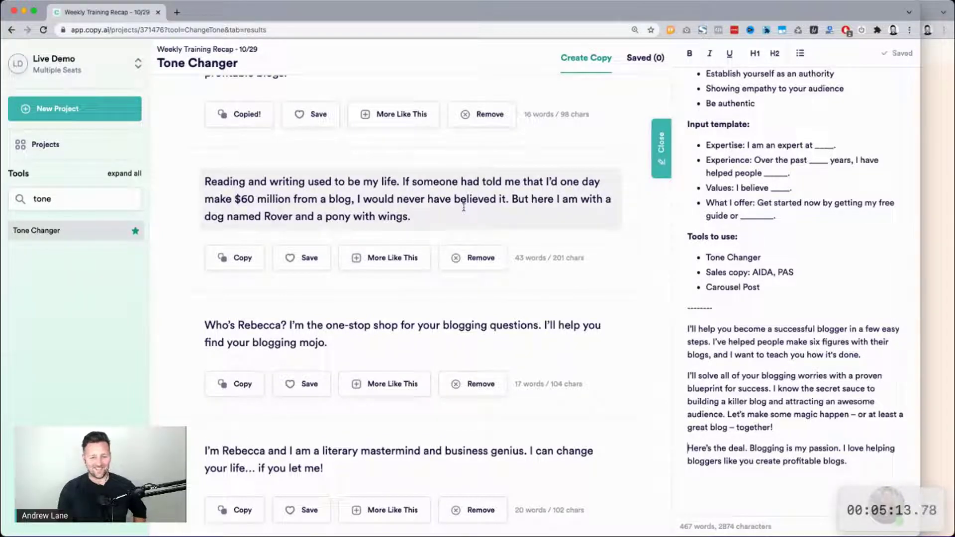
pyautogui.scroll(5, 464, 206)
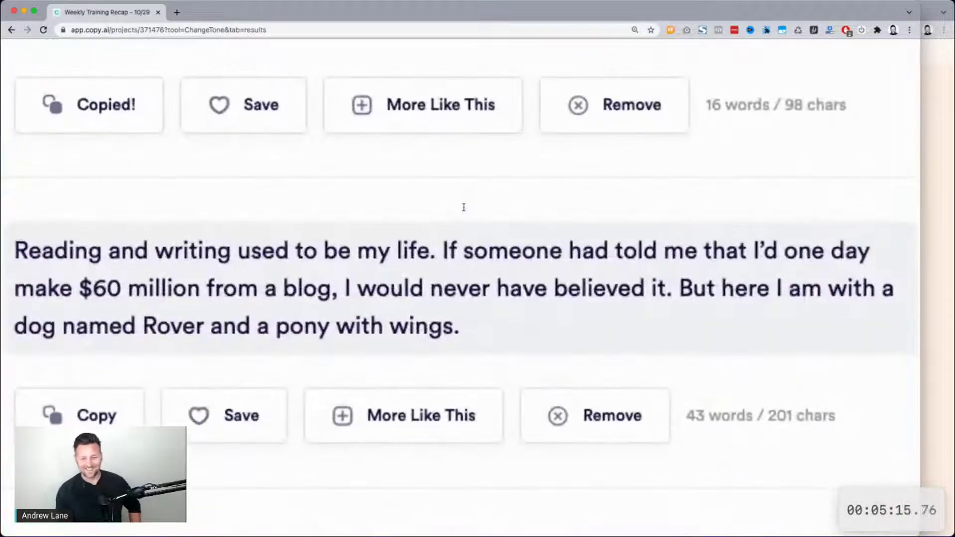
pyautogui.moveTo(677, 290); pyautogui.dragTo(683, 329)
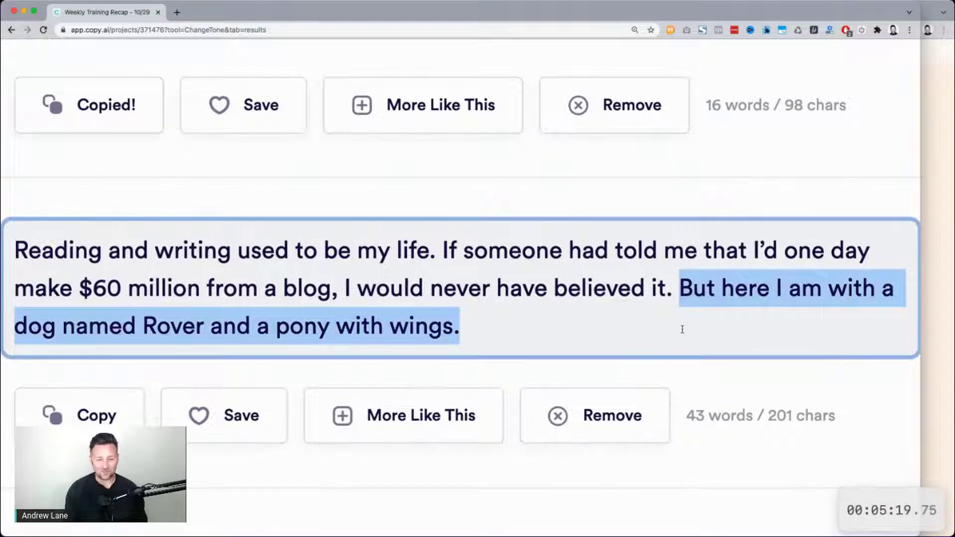
pyautogui.click(29, 252)
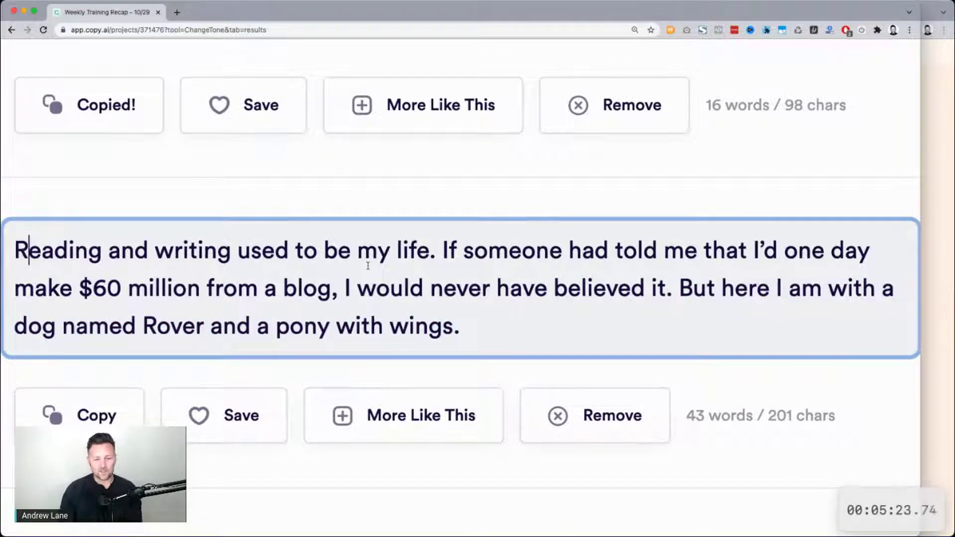
pyautogui.scroll(-5, 466, 298)
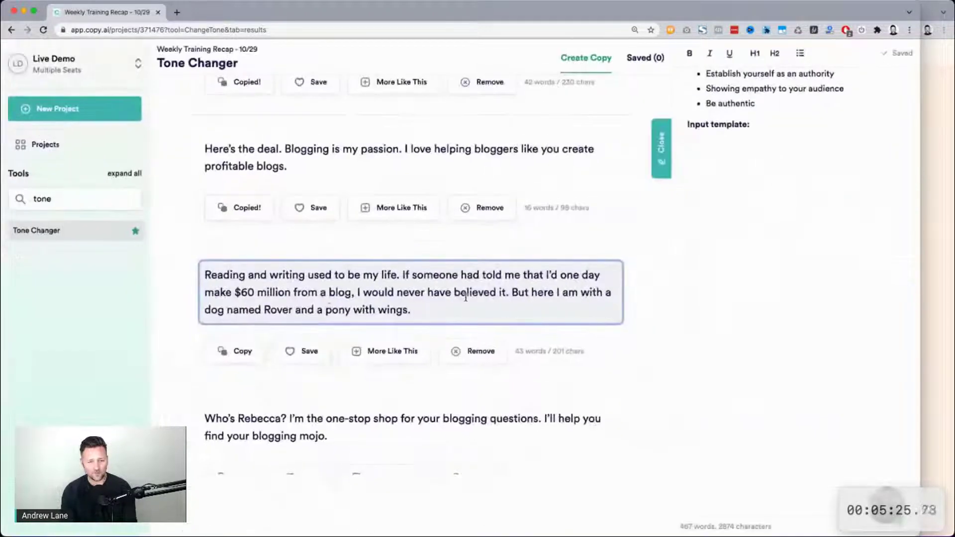
# Step: Copy the option about being the one-stop shop for blogging questions into the notes below "Here's the deal…"
pyautogui.scroll(-5, 393, 333)
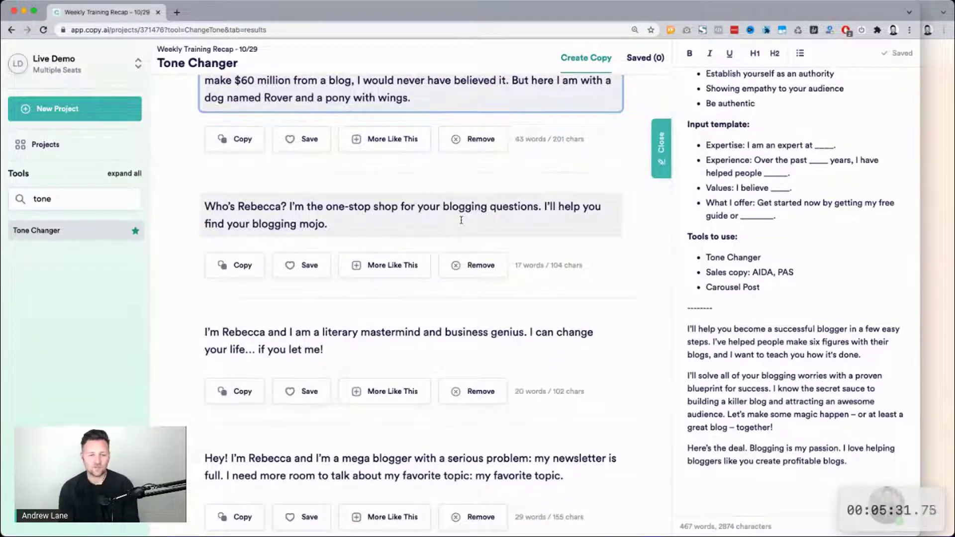
pyautogui.click(311, 220)
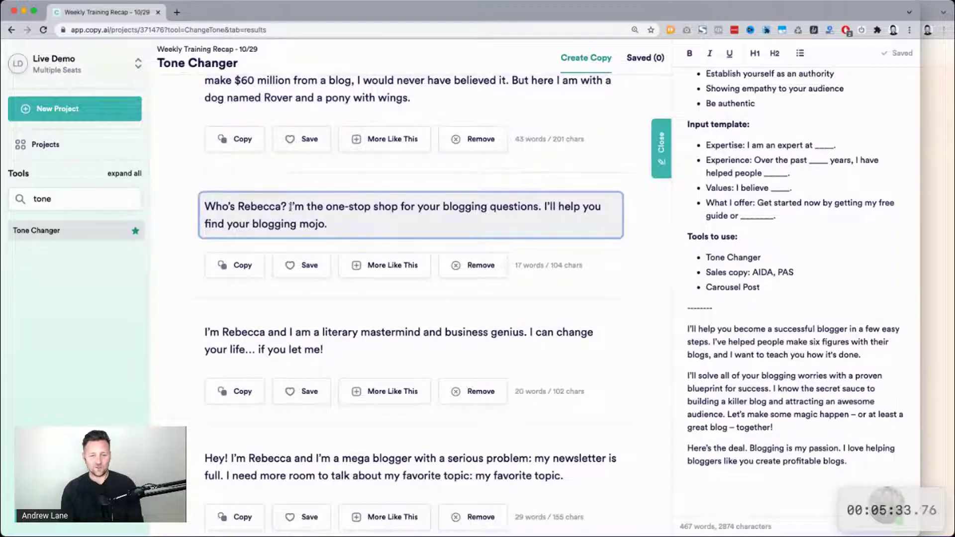
pyautogui.moveTo(328, 224); pyautogui.dragTo(290, 206)
pyautogui.moveTo(213, 204); pyautogui.dragTo(205, 206)
pyautogui.click(234, 266)
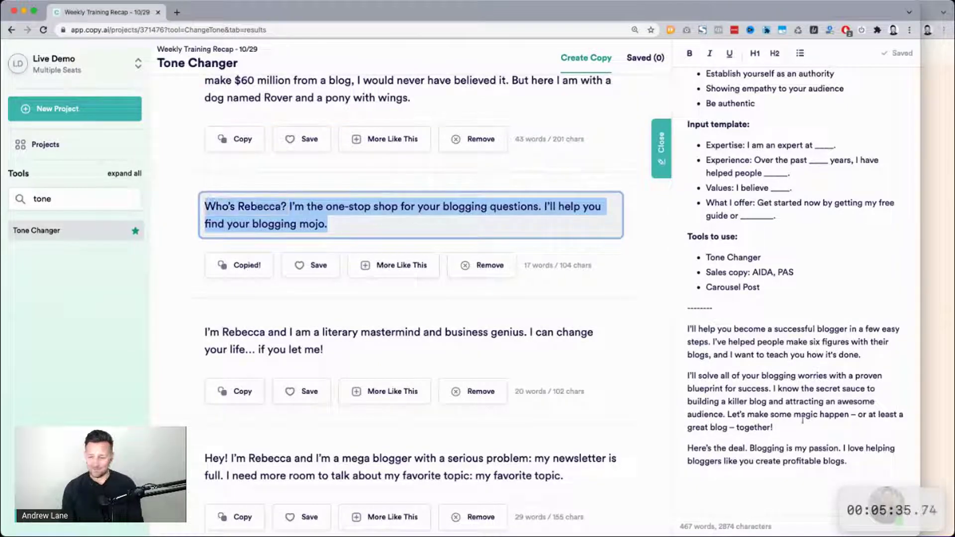
pyautogui.click(828, 443)
pyautogui.scroll(-1, 828, 443)
pyautogui.scroll(-1, 828, 443)
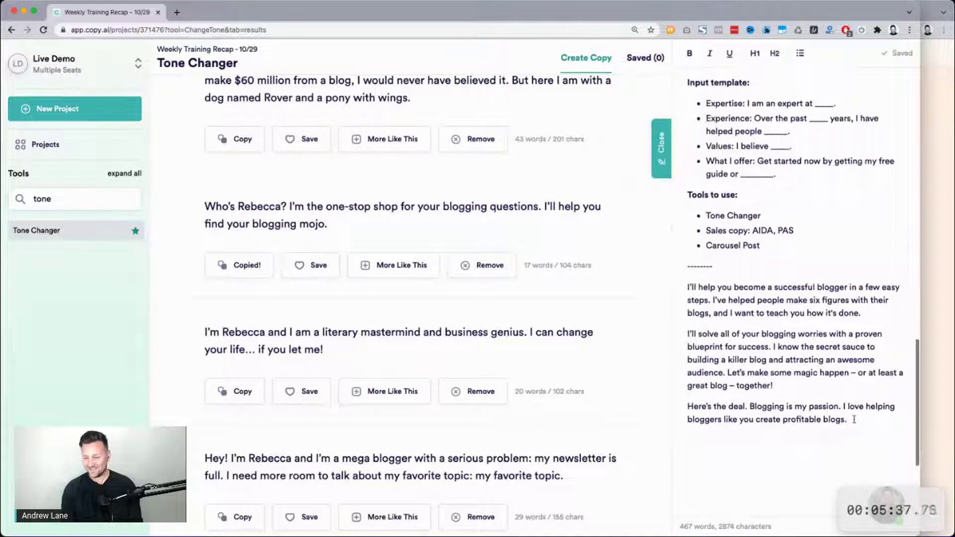
pyautogui.click(855, 419)
pyautogui.press('Return')
pyautogui.hotkey('ctrl', 'v')
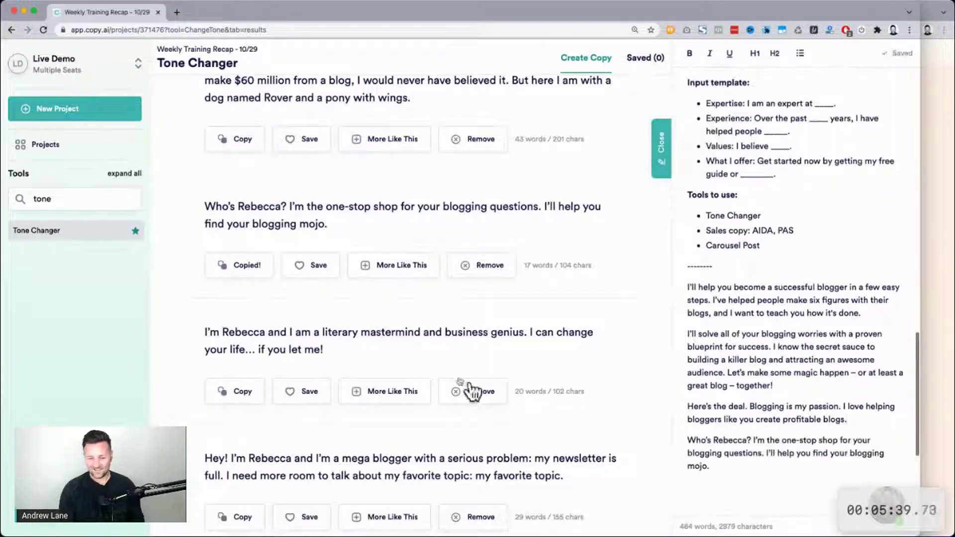
# Step: Change the tone from Witty to Empathetic and generate a new set of copy from the same bio text
pyautogui.scroll(-4, 447, 357)
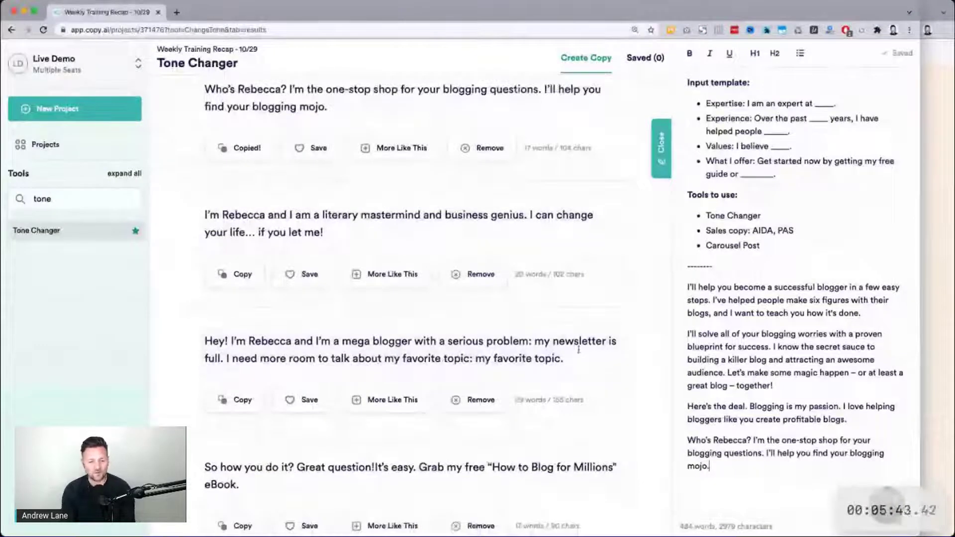
pyautogui.scroll(-2, 654, 341)
pyautogui.scroll(-5, 654, 340)
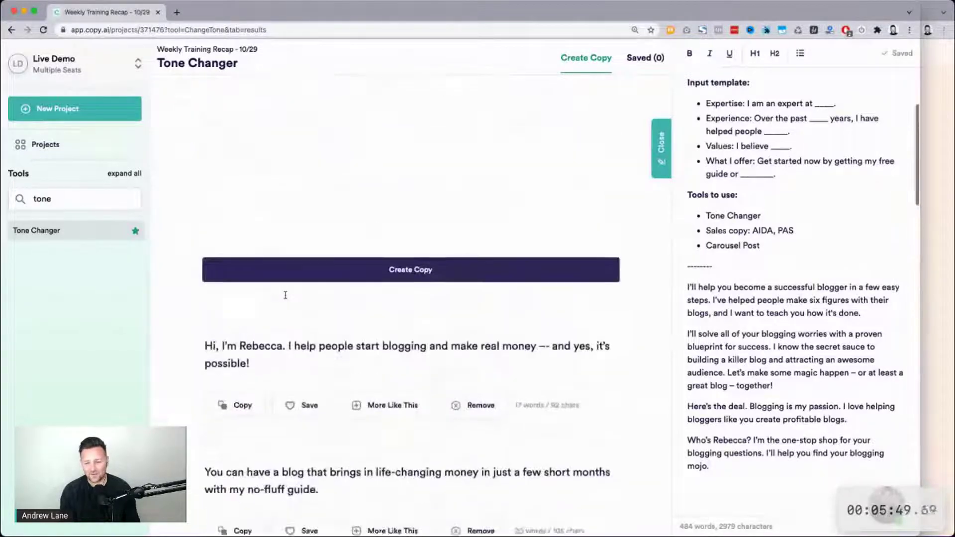
pyautogui.click(268, 208)
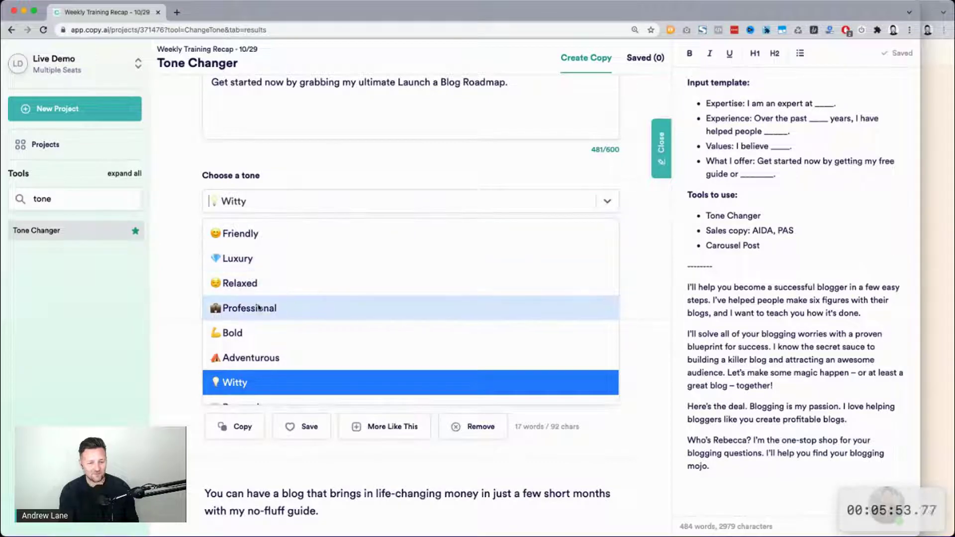
pyautogui.scroll(-1, 257, 349)
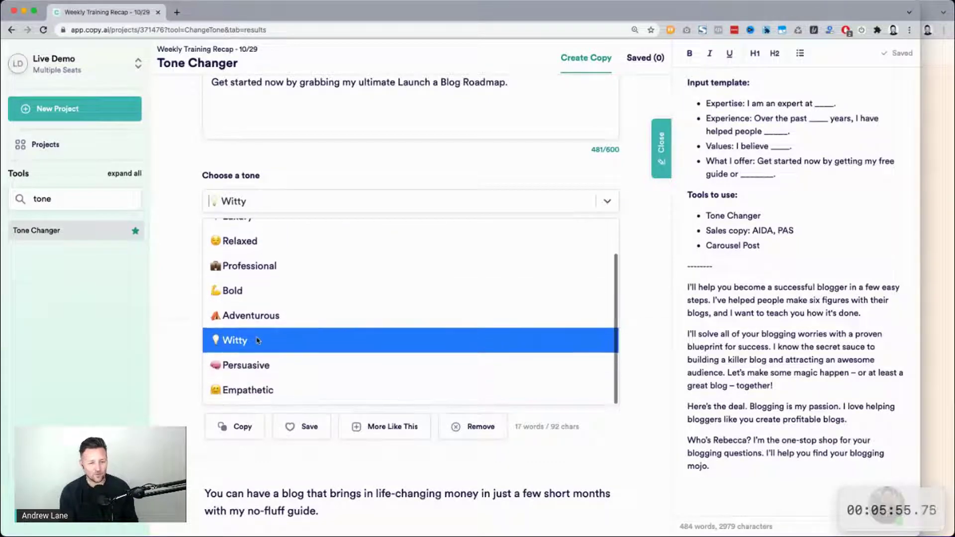
pyautogui.click(251, 390)
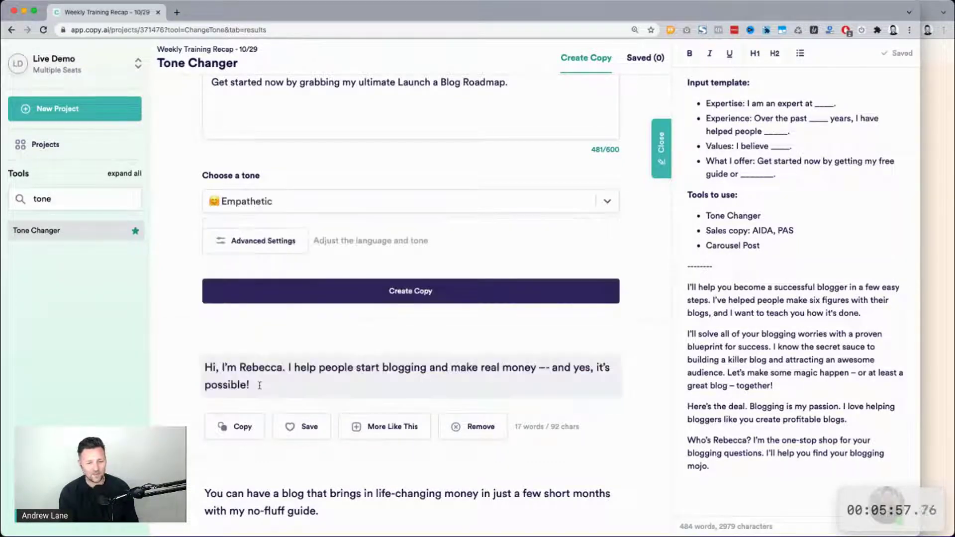
pyautogui.click(398, 299)
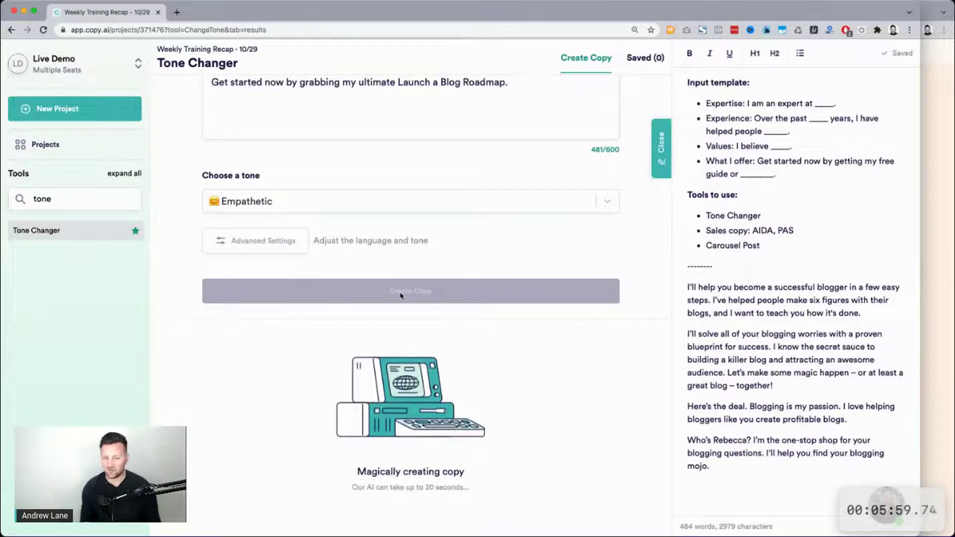
# Step: Copy the first Empathetic option's text from "Hi there!" through "change your life." into the notes as a new last paragraph of the bio
pyautogui.scroll(4, 401, 296)
pyautogui.scroll(-2, 660, 324)
pyautogui.scroll(-5, 659, 322)
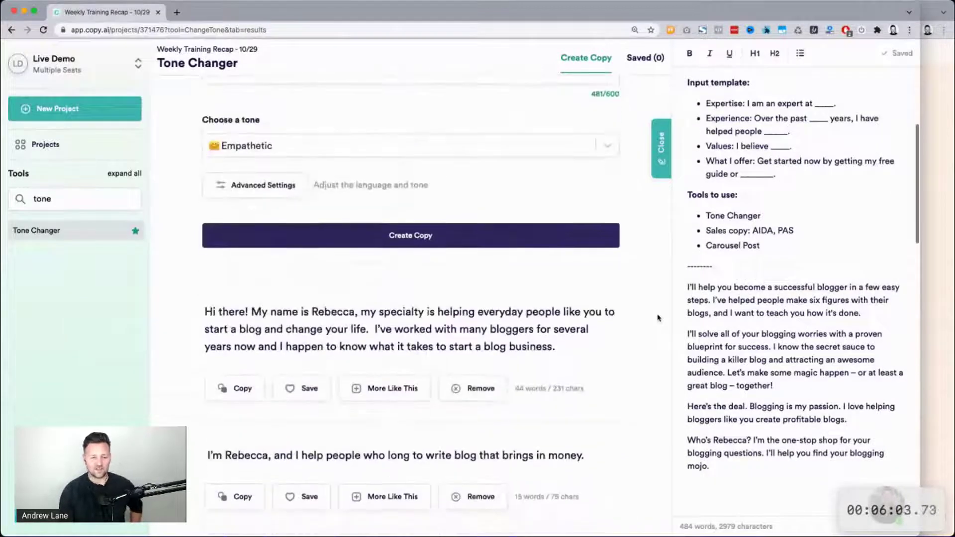
pyautogui.scroll(-1, 658, 318)
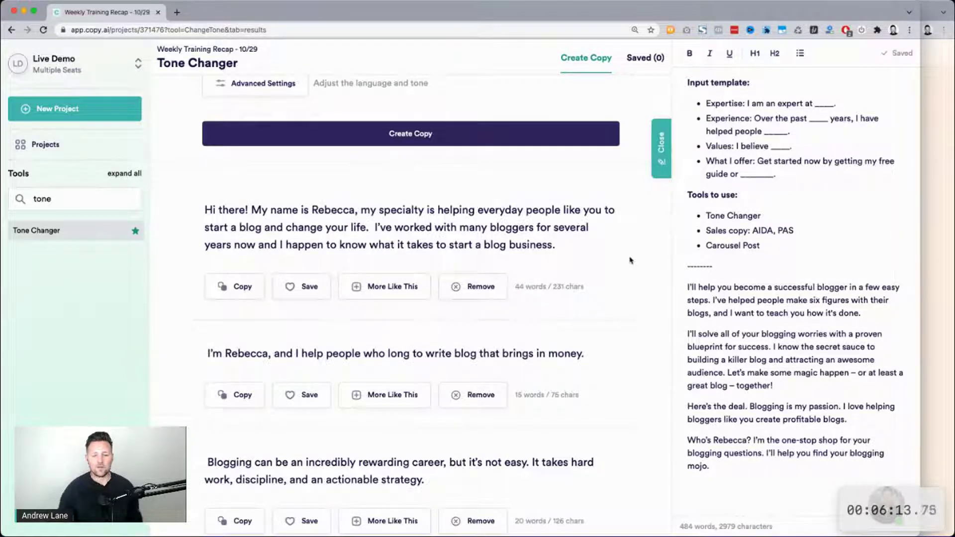
pyautogui.click(547, 245)
pyautogui.click(368, 228)
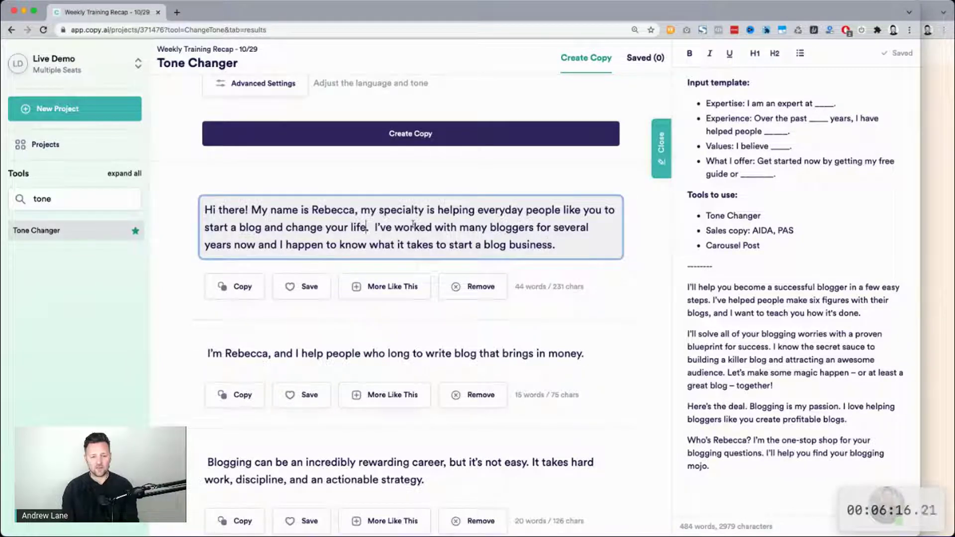
pyautogui.keyDown('shift'); pyautogui.click(205, 208); pyautogui.keyUp('shift')
pyautogui.press('super+c')
pyautogui.click(733, 474)
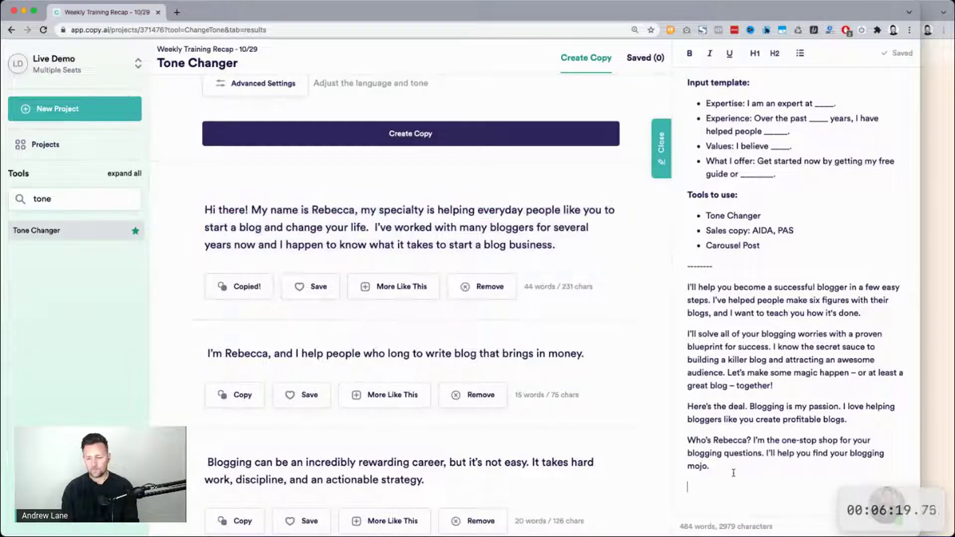
pyautogui.press('Return')
pyautogui.press('super+v')
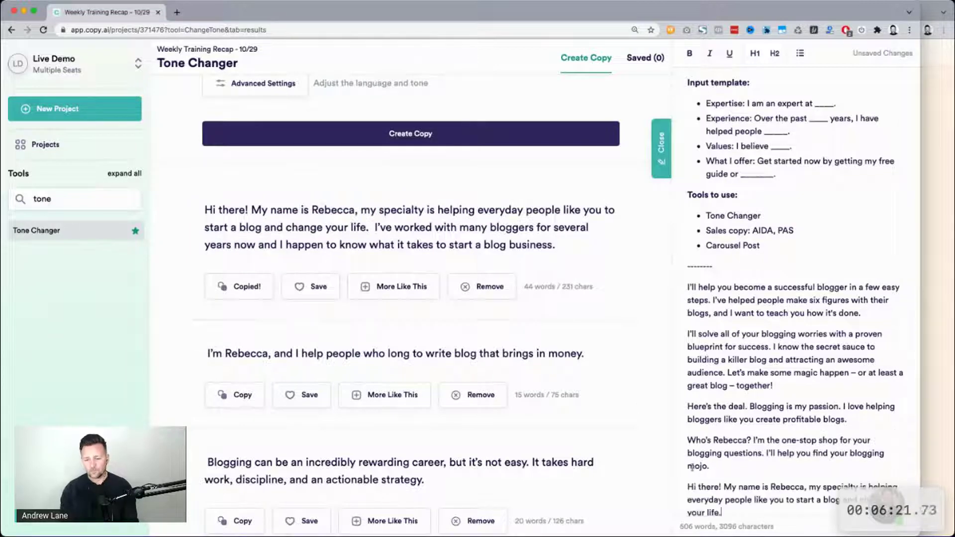
# Step: Review the remaining Empathetic options, highlighting "I know exactly how you feel…" and the one about a woman on a mission
pyautogui.scroll(-3, 563, 440)
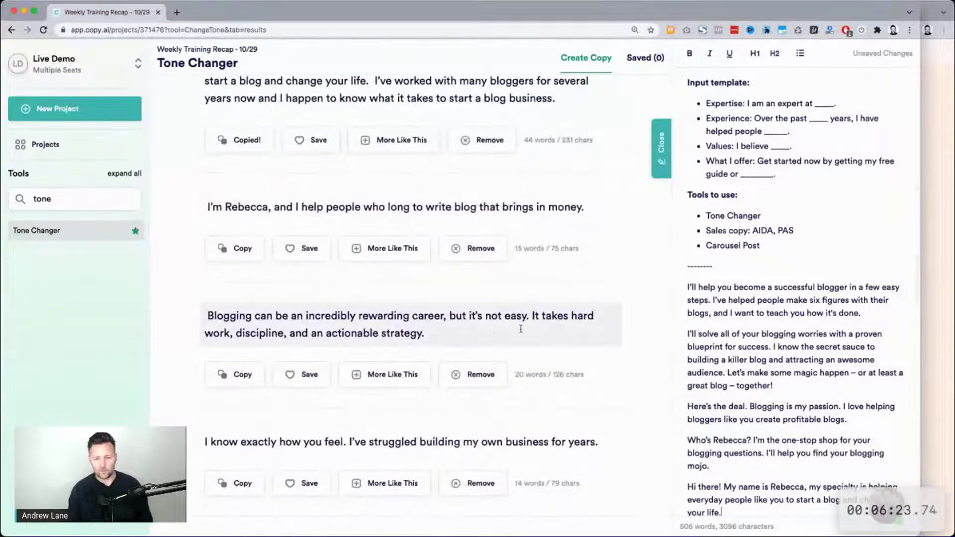
pyautogui.scroll(-5, 425, 320)
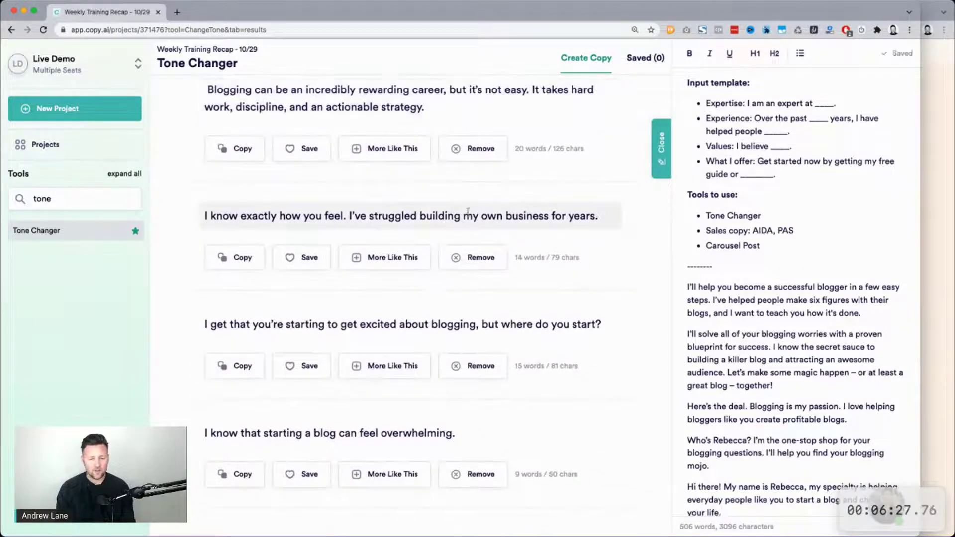
pyautogui.tripleClick(355, 213)
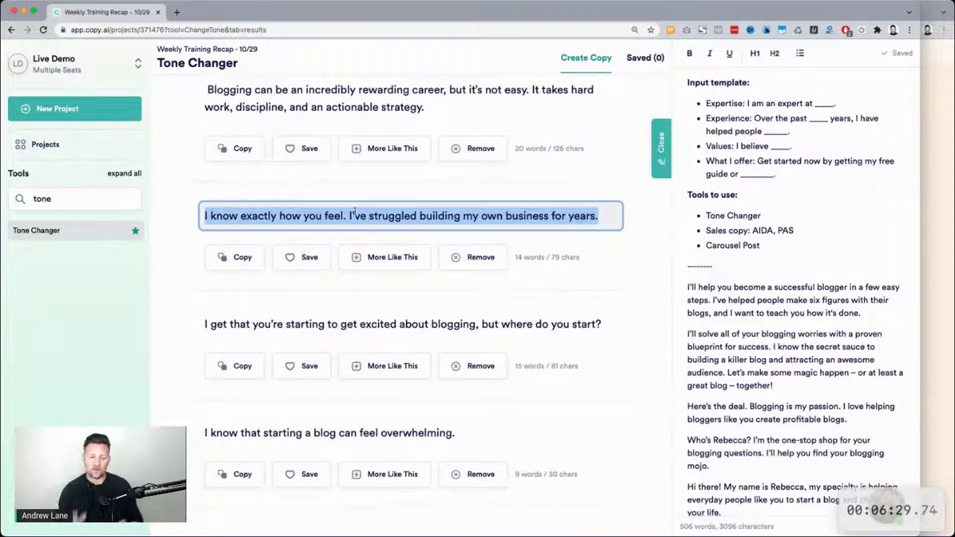
pyautogui.scroll(-3, 355, 213)
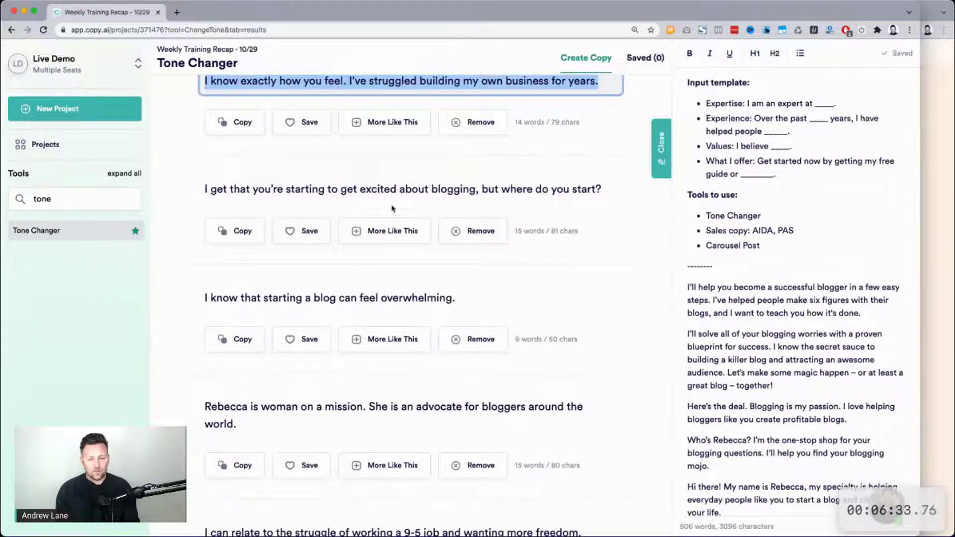
pyautogui.scroll(-1, 327, 208)
pyautogui.scroll(-1, 451, 249)
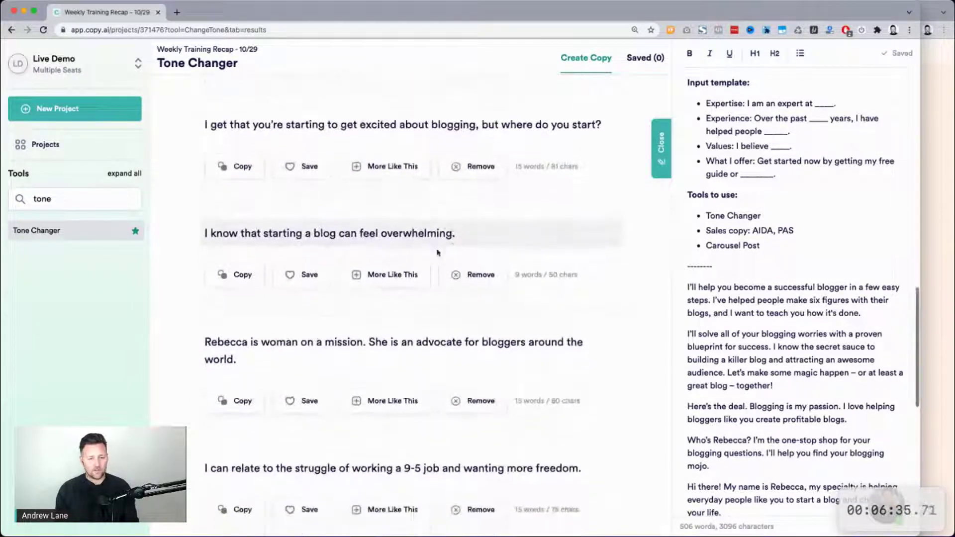
pyautogui.click(368, 228)
pyautogui.scroll(-5, 367, 228)
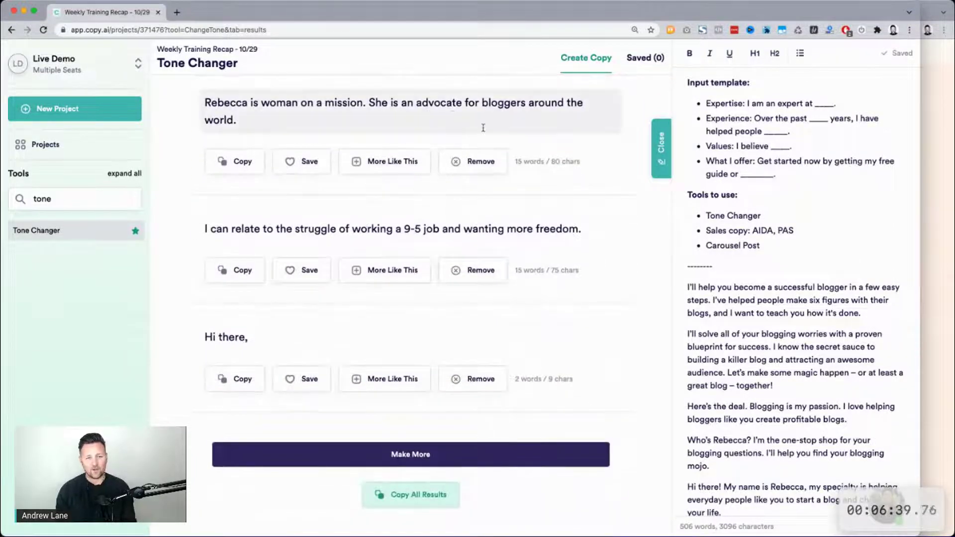
pyautogui.click(330, 115)
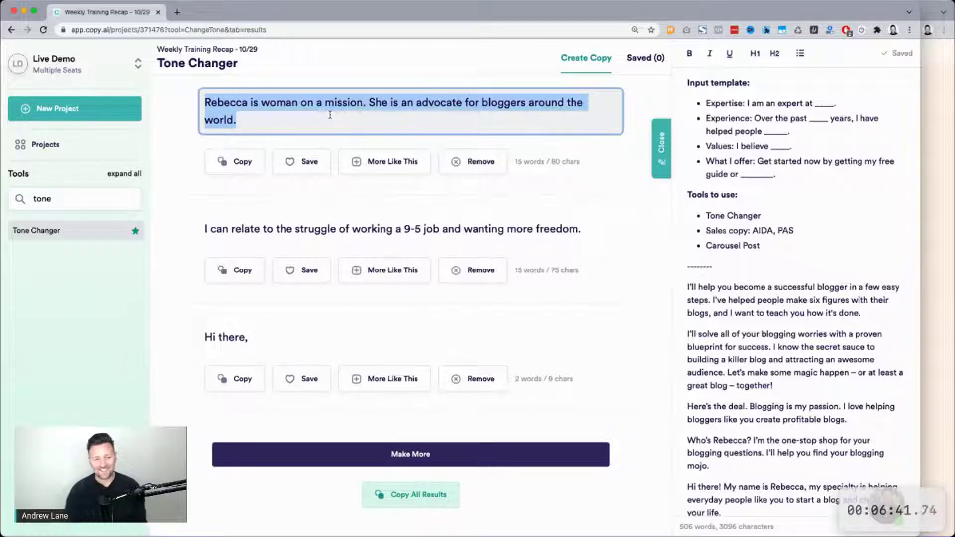
pyautogui.click(330, 115)
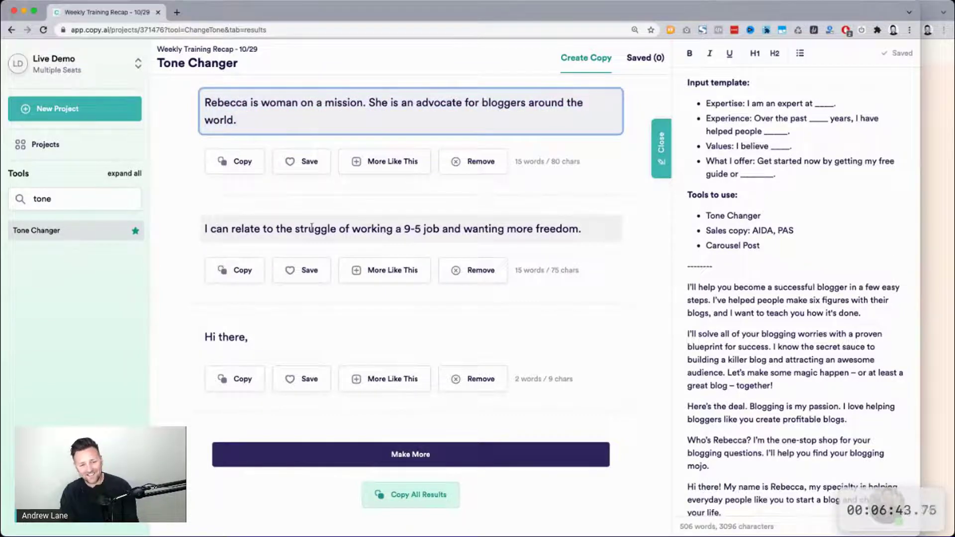
# Step: Copy the option "I can relate to the struggle of working a 9-5 job and wanting more freedom." into the notes below the first bio paragraph
pyautogui.click(466, 231)
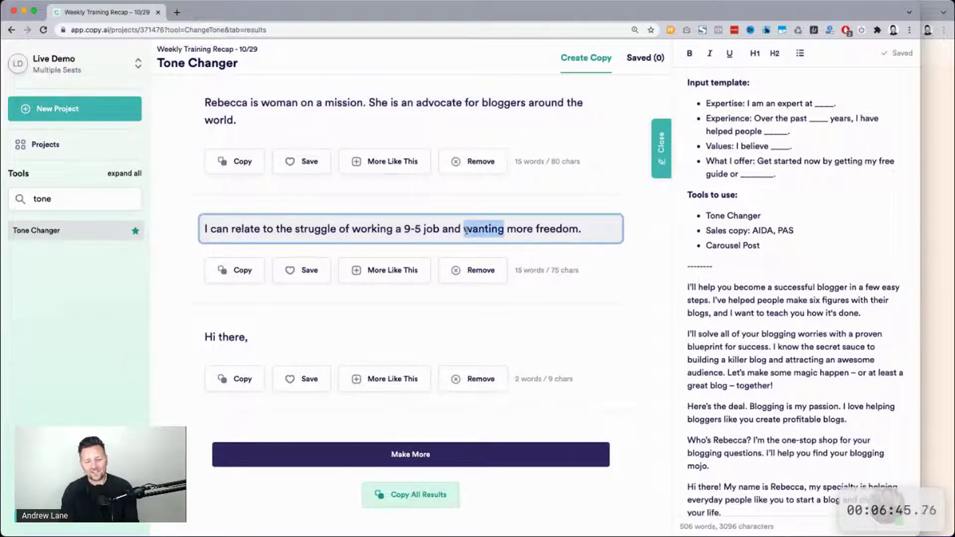
pyautogui.tripleClick(466, 230)
pyautogui.hotkey('ctrl', 'c')
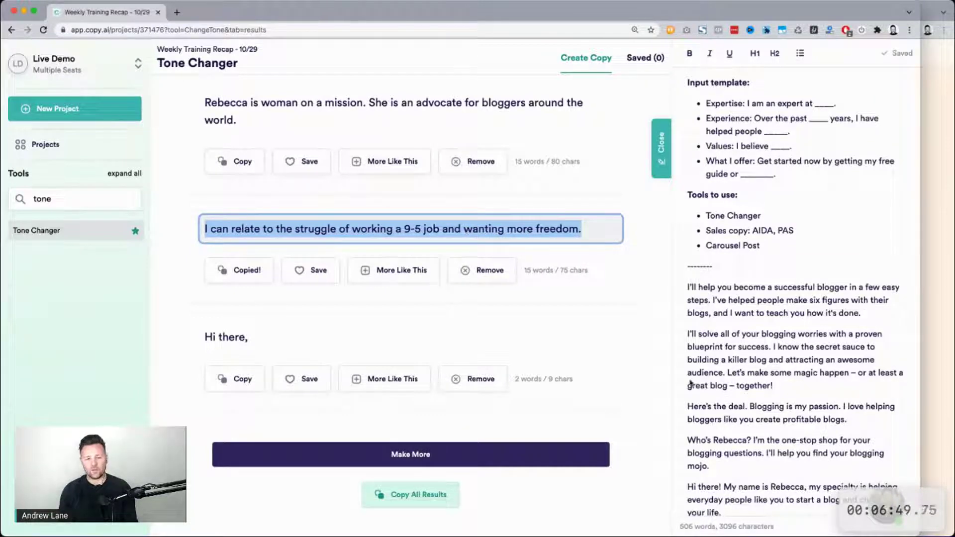
pyautogui.click(811, 429)
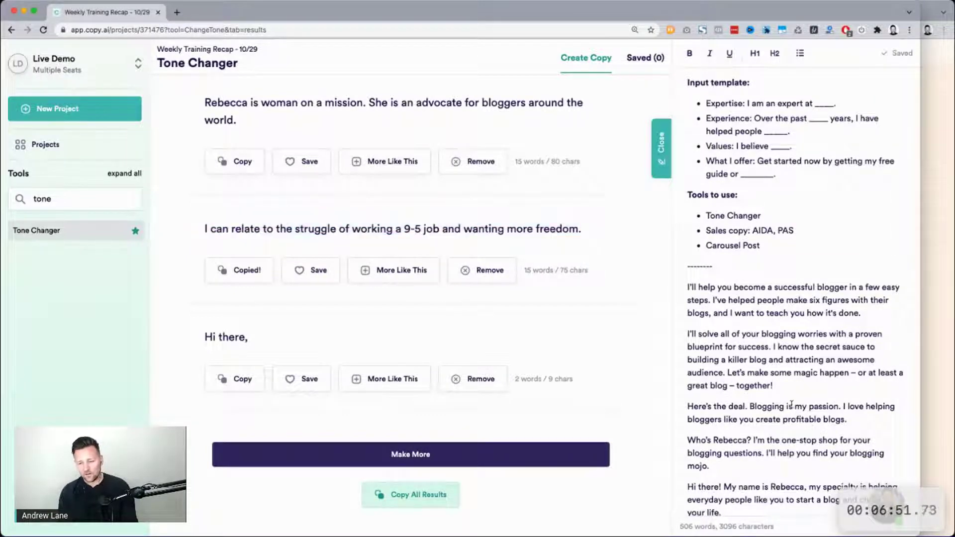
pyautogui.click(870, 314)
pyautogui.press('Return')
pyautogui.hotkey('ctrl', 'v')
# Step: Find and open the Pain-Agitate-Solution tool and generate copy from the same bio text
pyautogui.scroll(15, 540, 318)
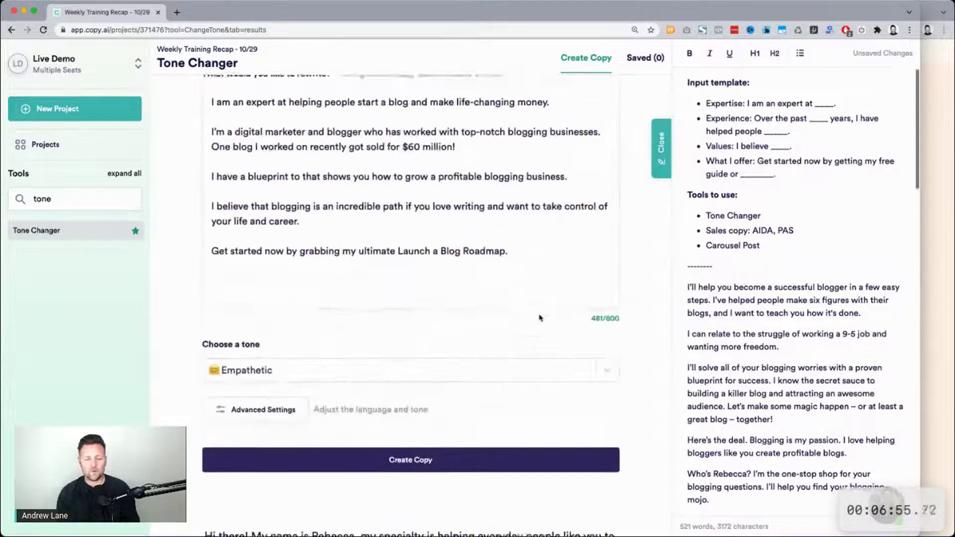
pyautogui.scroll(3, 541, 317)
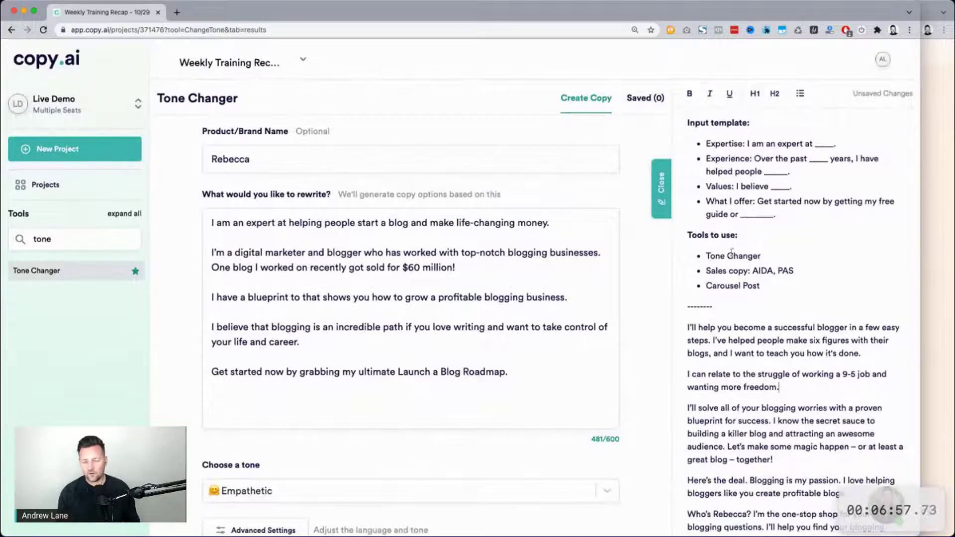
pyautogui.moveTo(707, 255); pyautogui.dragTo(786, 255)
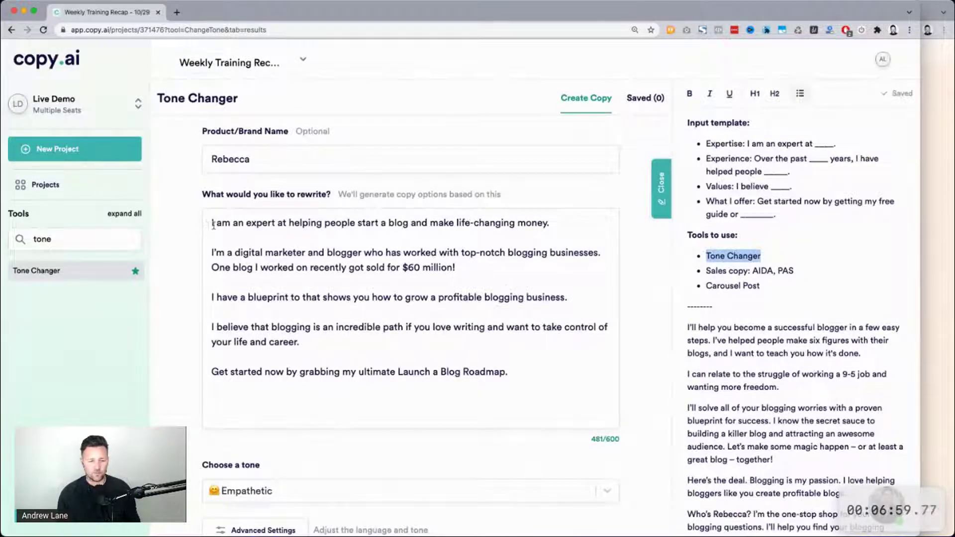
pyautogui.moveTo(211, 222); pyautogui.dragTo(542, 380)
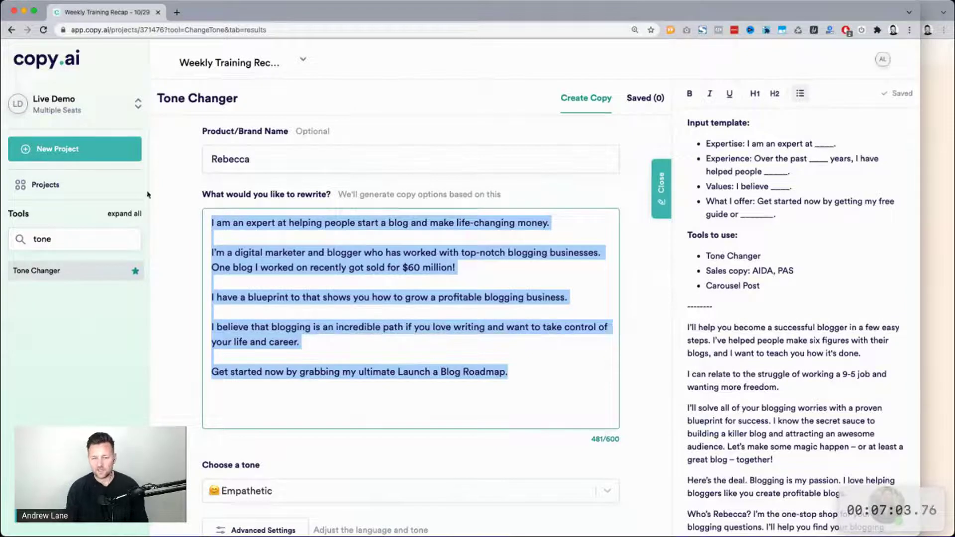
pyautogui.doubleClick(65, 234)
pyautogui.write('pai')
pyautogui.click(57, 272)
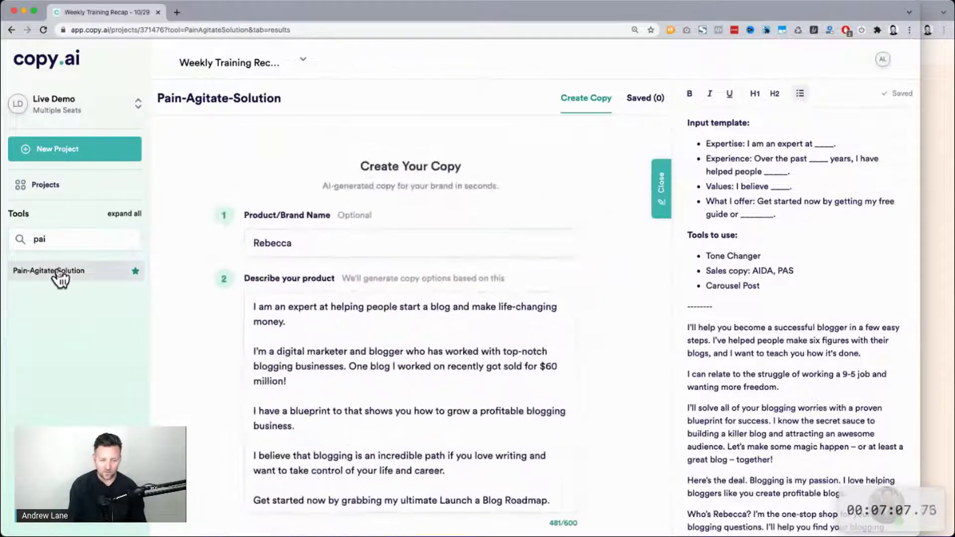
pyautogui.scroll(-5, 186, 288)
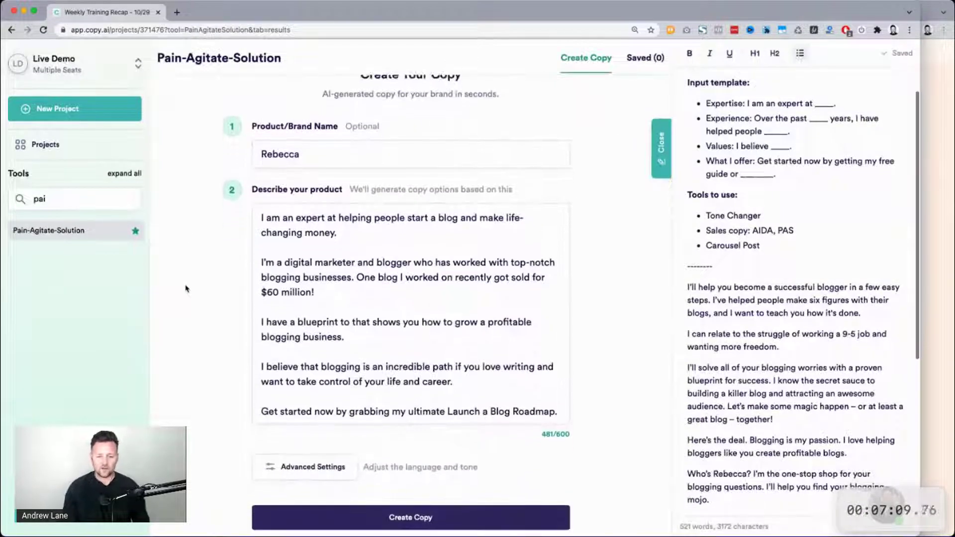
pyautogui.click(305, 419)
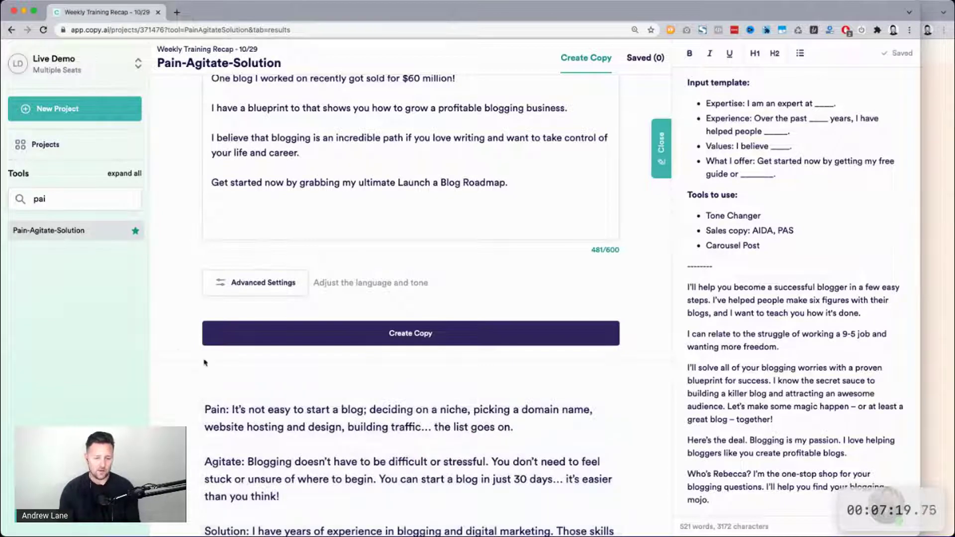
# Step: Copy the full text of the first Pain-Agitate-Solution result and highlight the bio paragraphs collected in the notes
pyautogui.scroll(-4, 209, 349)
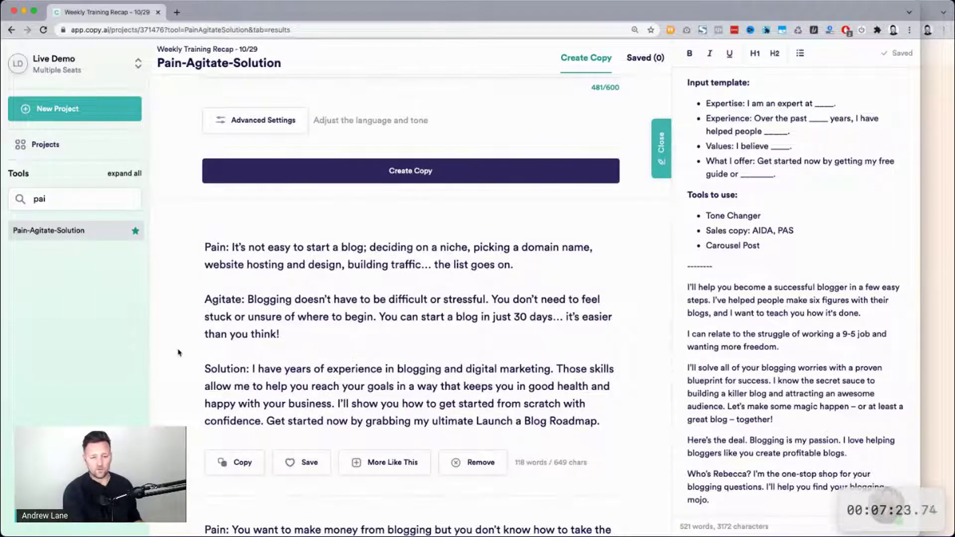
pyautogui.scroll(-1, 179, 352)
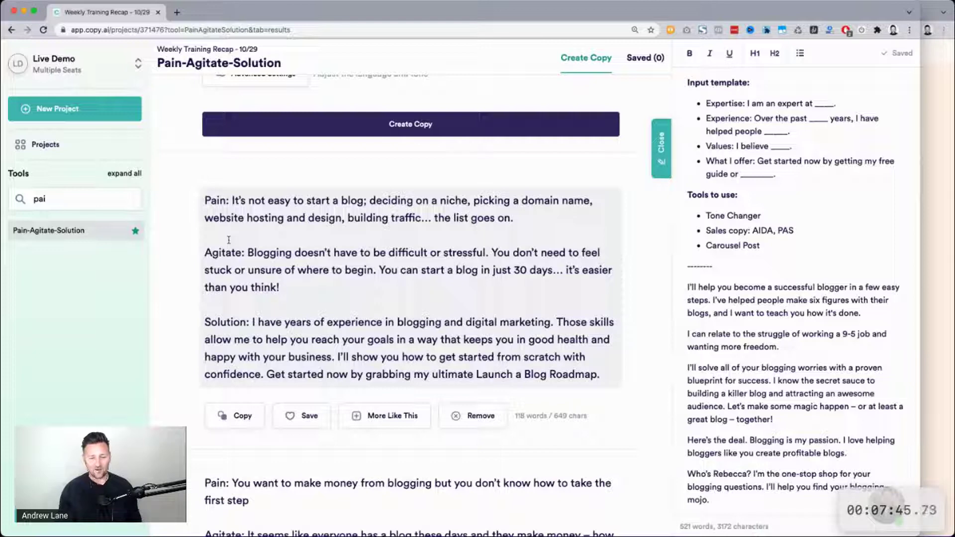
pyautogui.moveTo(601, 374); pyautogui.dragTo(197, 201)
pyautogui.press('super+c')
pyautogui.click(726, 329)
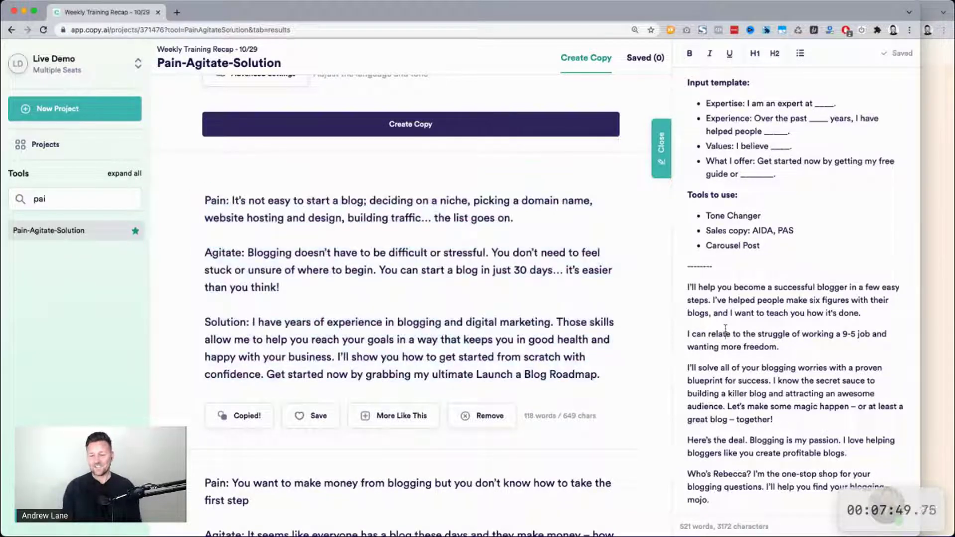
pyautogui.moveTo(693, 300); pyautogui.dragTo(731, 491)
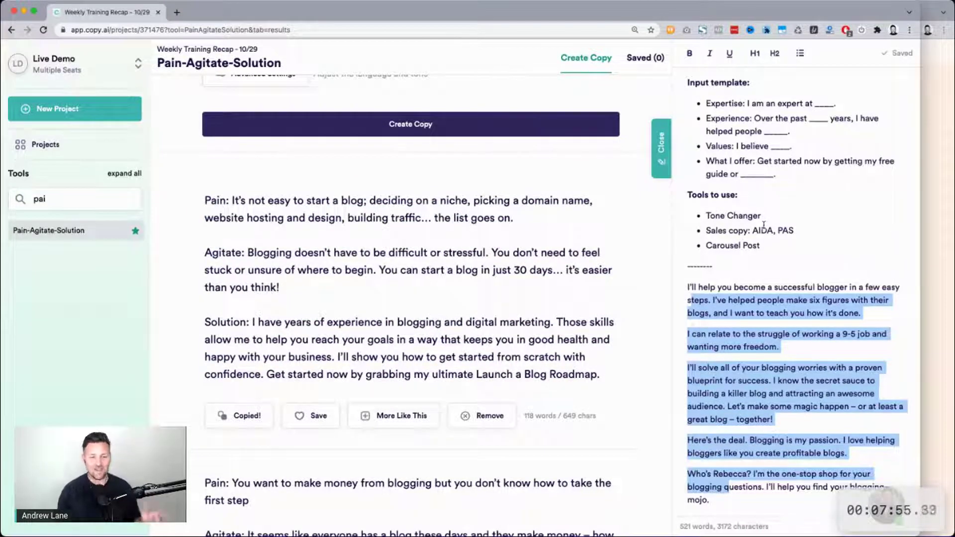
# Step: Paste the copied Pain-Agitate-Solution result on a new line below the last introduction paragraph in the project notes
pyautogui.scroll(-5, 763, 225)
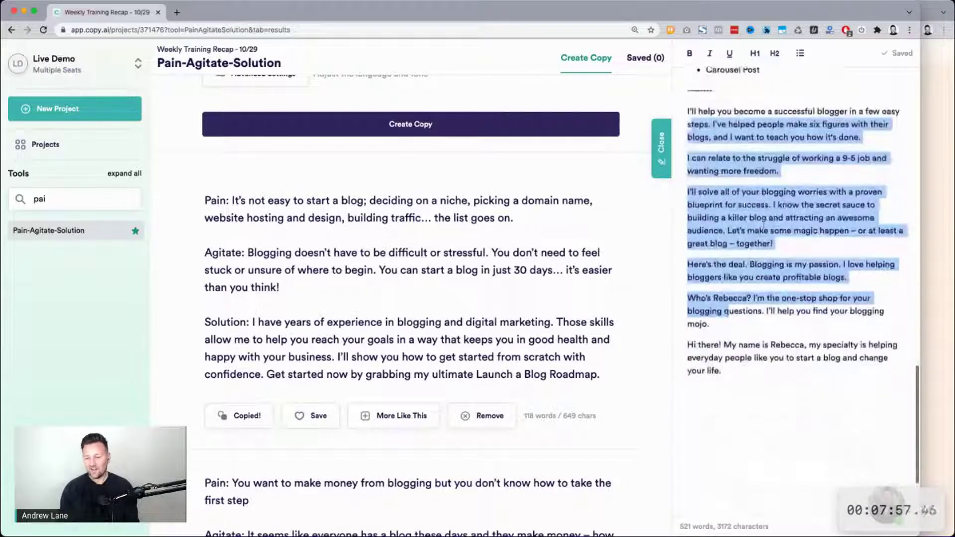
pyautogui.click(744, 347)
pyautogui.press('Return')
pyautogui.press('Return')
pyautogui.press('super+v')
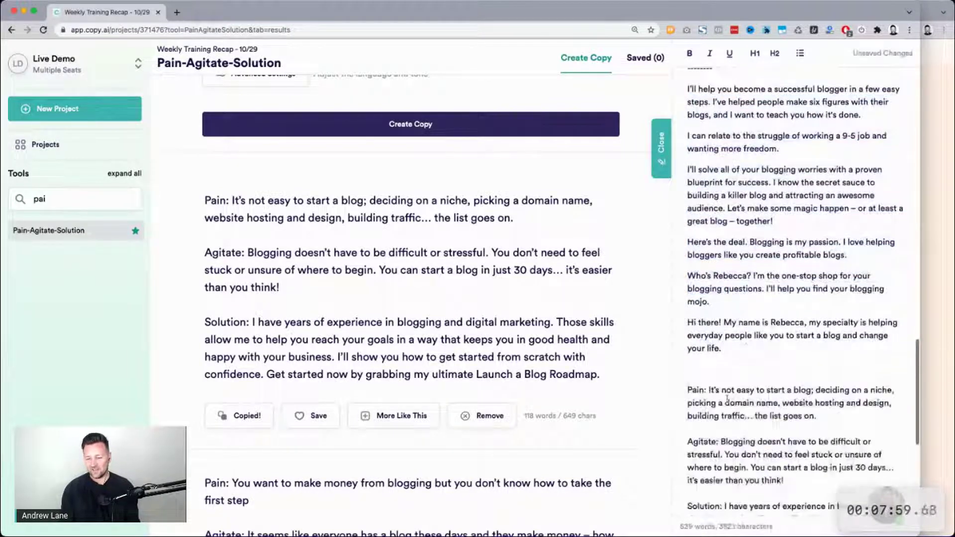
# Step: Delete the "Pain:" and "Agitate:" labels from the pasted paragraphs in the notes
pyautogui.hotkey('shift', 'Home')
pyautogui.press('BackSpace')
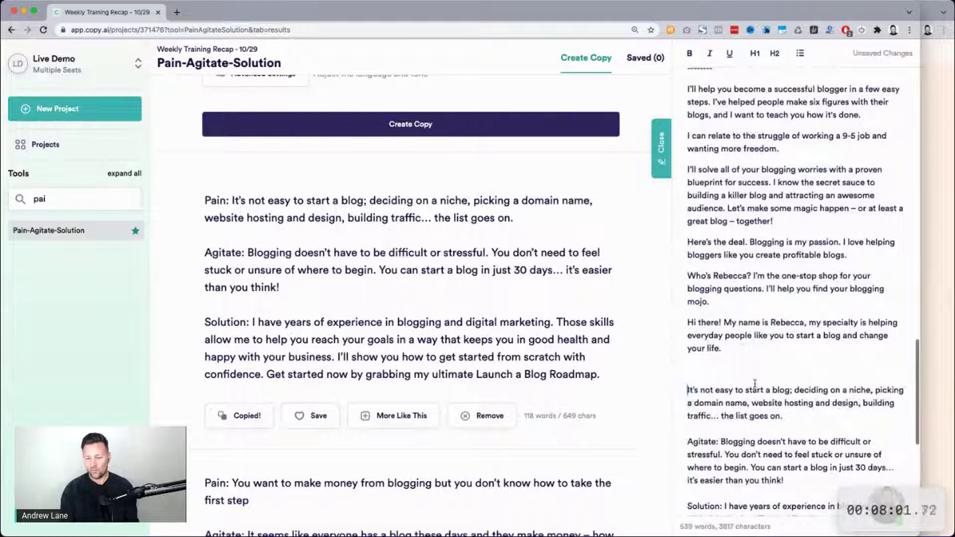
pyautogui.scroll(-1, 737, 398)
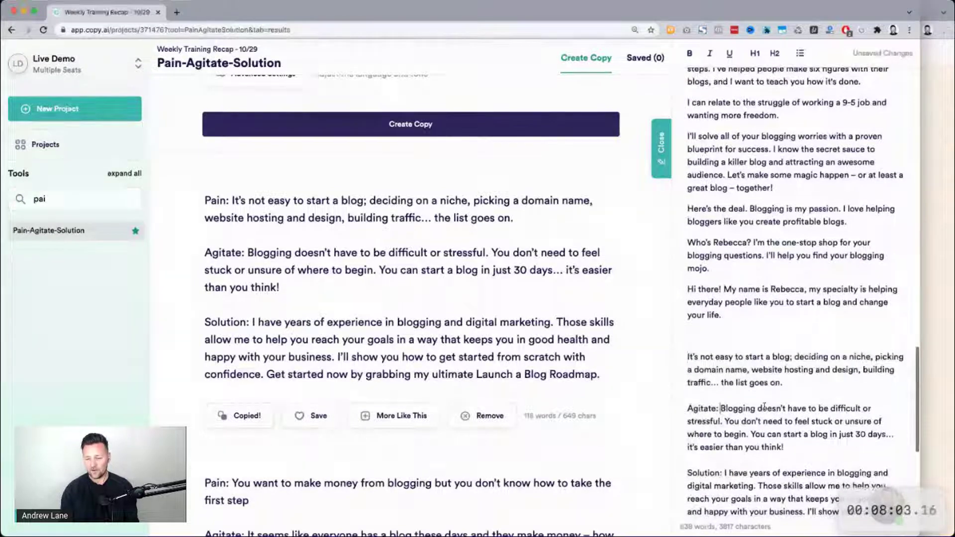
pyautogui.click(721, 408)
pyautogui.hotkey('shift', 'Home')
pyautogui.press('BackSpace')
# Step: Add a bold "PAS:" heading on the empty line above the pasted copy
pyautogui.click(747, 344)
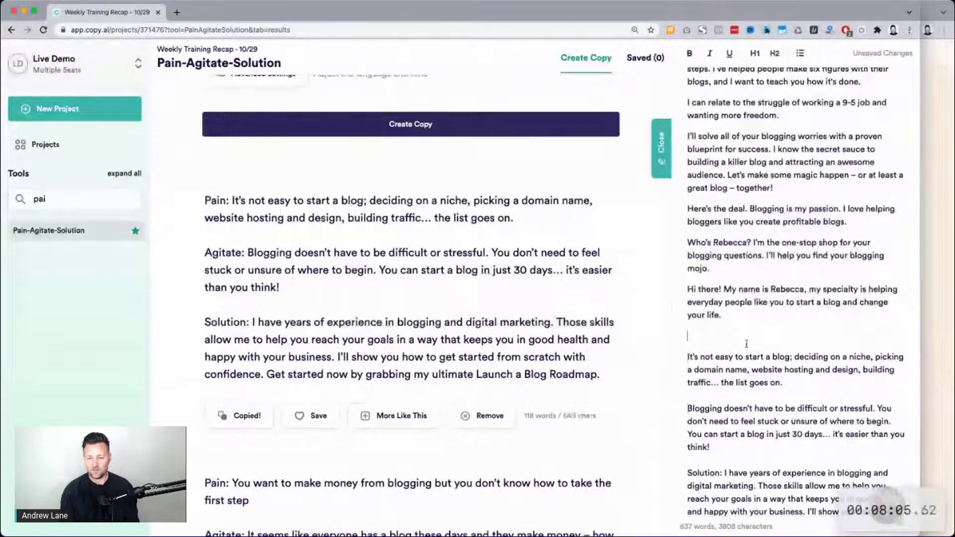
pyautogui.write('Pain Agi')
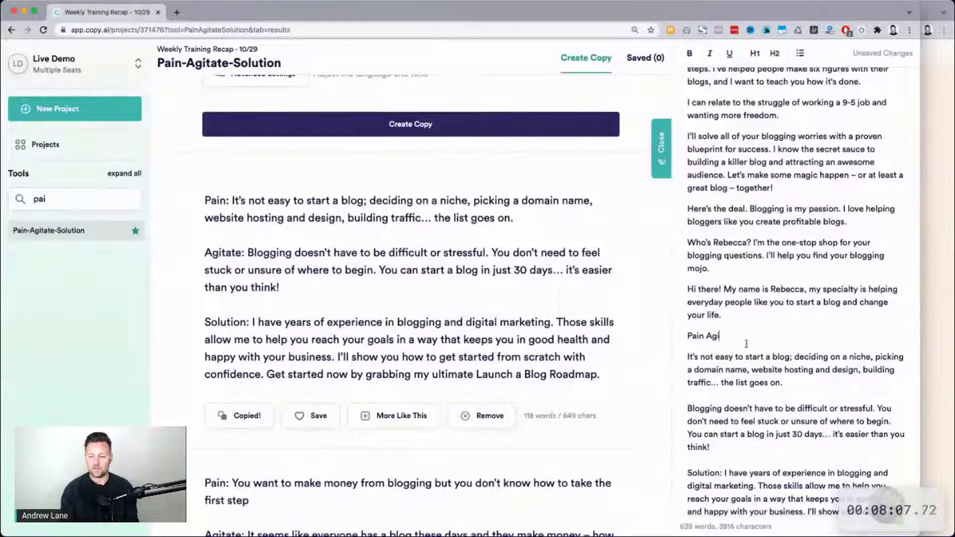
pyautogui.press('BackSpace')
pyautogui.press('BackSpace')
pyautogui.press('BackSpace')
pyautogui.press('BackSpace')
pyautogui.press('BackSpace')
pyautogui.press('BackSpace')
pyautogui.press('BackSpace')
pyautogui.write('AS:')
pyautogui.hotkey('shift', 'Home')
pyautogui.hotkey('ctrl', 'b')
# Step: Delete the "Solution:" label from the last pasted paragraph in the notes
pyautogui.scroll(-3, 767, 384)
pyautogui.click(726, 398)
pyautogui.hotkey('shift', 'Home')
pyautogui.press('BackSpace')
pyautogui.scroll(-3, 792, 393)
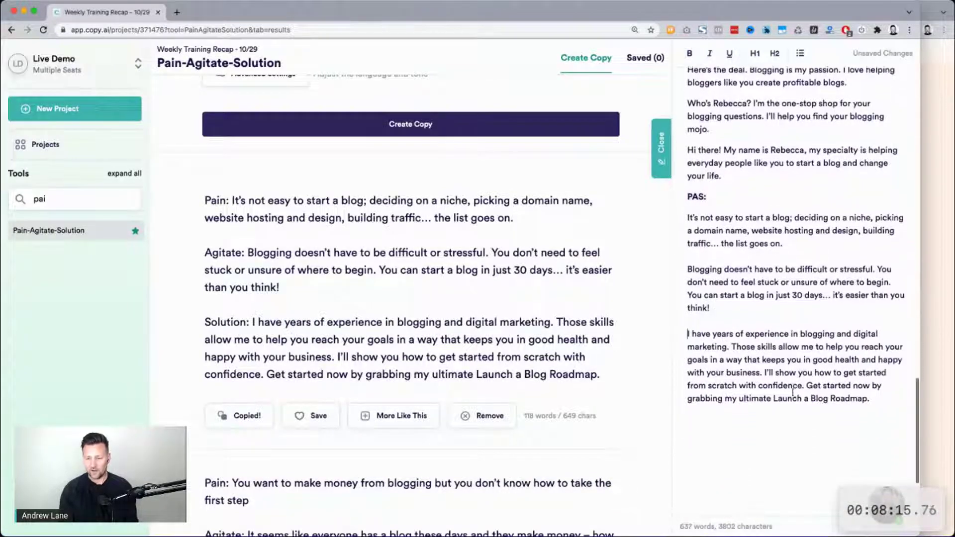
# Step: Copy the "Struggling to grow your blog?" result and paste it below the first PAS text in the notes, separated by an empty line
pyautogui.scroll(-5, 544, 364)
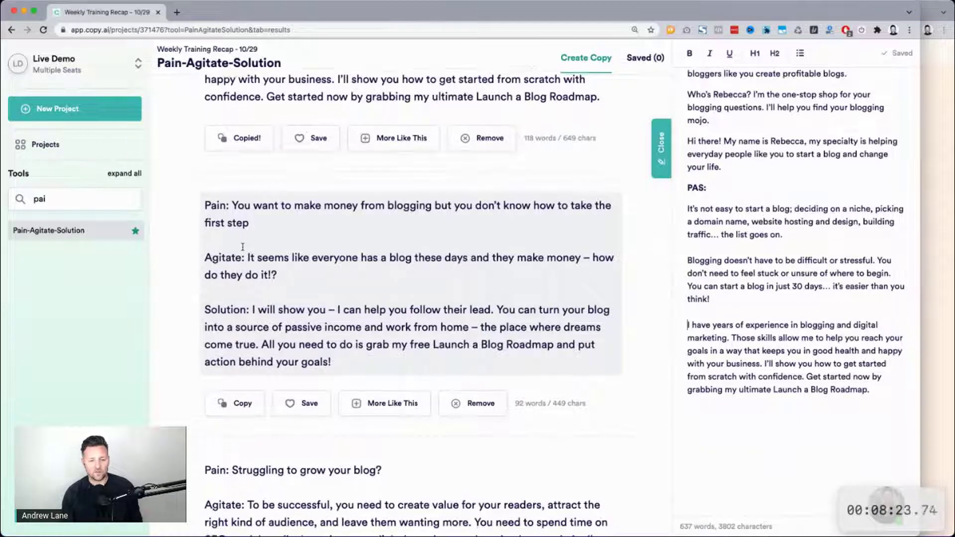
pyautogui.scroll(-5, 242, 248)
pyautogui.scroll(-1, 243, 248)
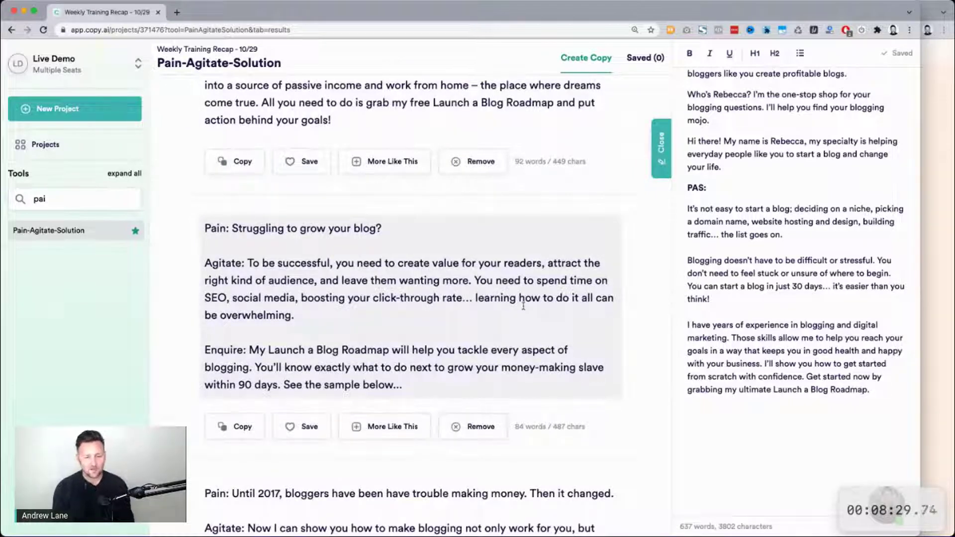
pyautogui.moveTo(432, 382); pyautogui.dragTo(209, 223)
pyautogui.press('super+c')
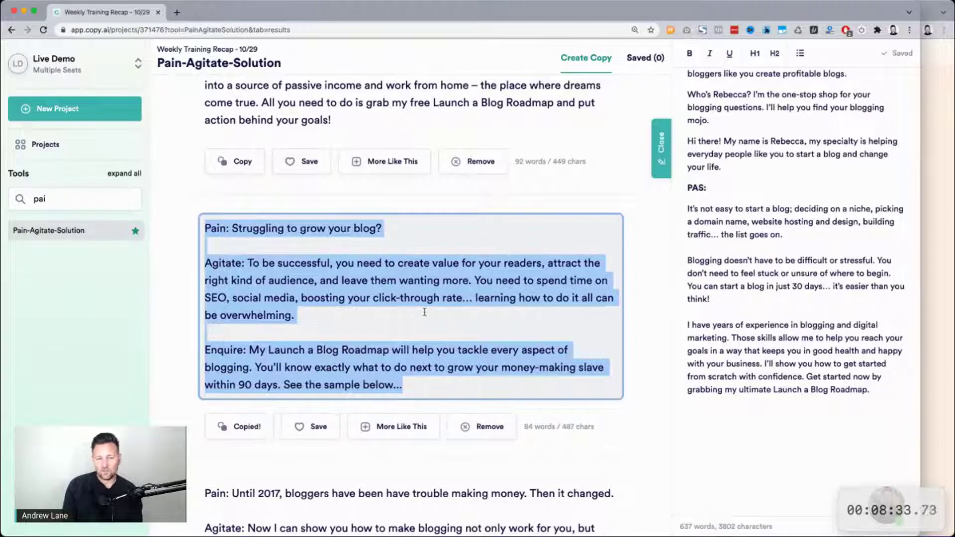
pyautogui.click(899, 394)
pyautogui.press('Return')
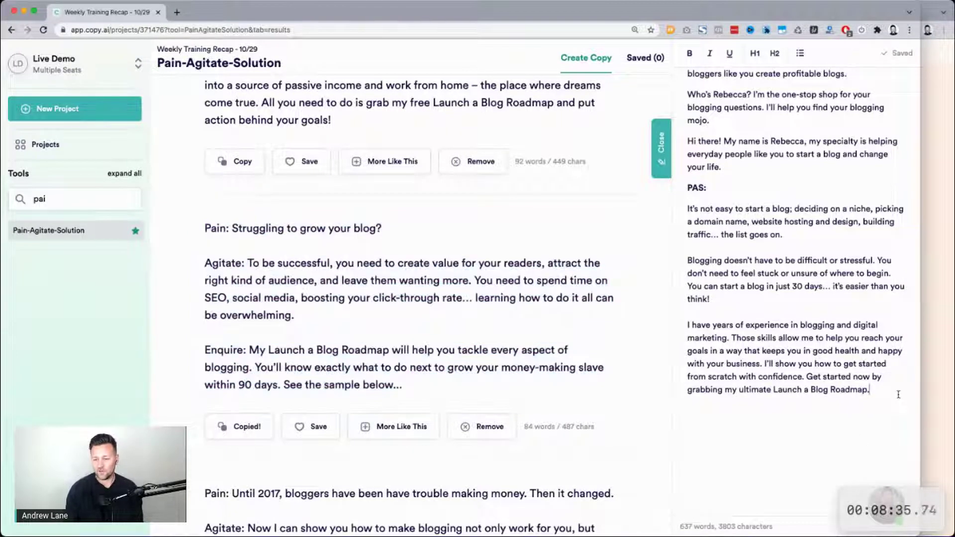
pyautogui.press('super+v')
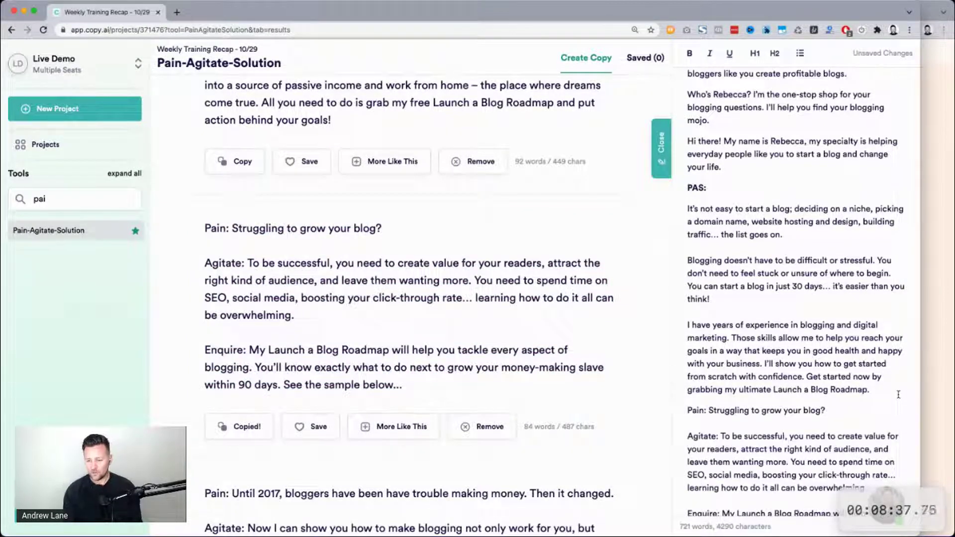
pyautogui.click(899, 394)
pyautogui.press('Return')
# Step: Find the Attention-Interest-Desire-Action tool by searching for "att" and generate copy from the existing blogging description
pyautogui.click(110, 196)
pyautogui.press('super+a')
pyautogui.scroll(10, 753, 309)
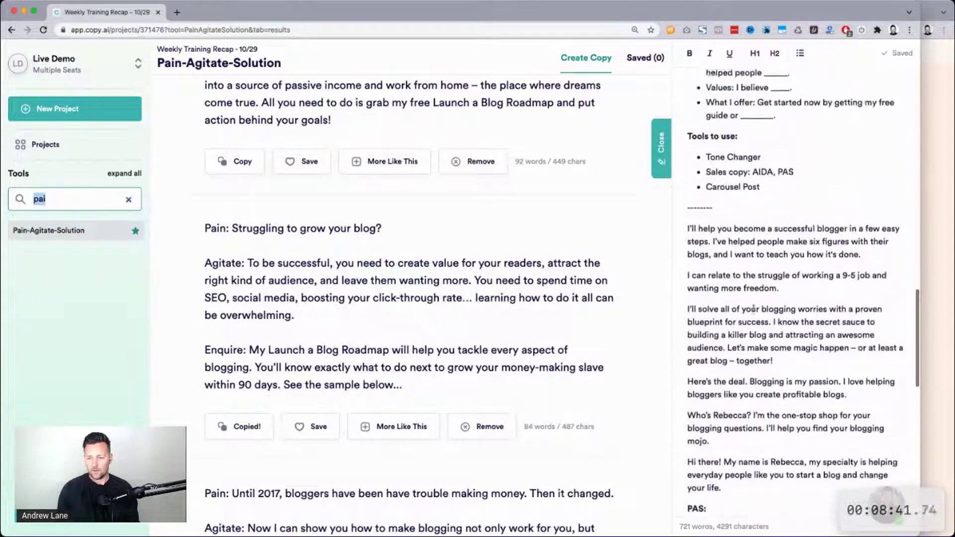
pyautogui.scroll(1, 754, 309)
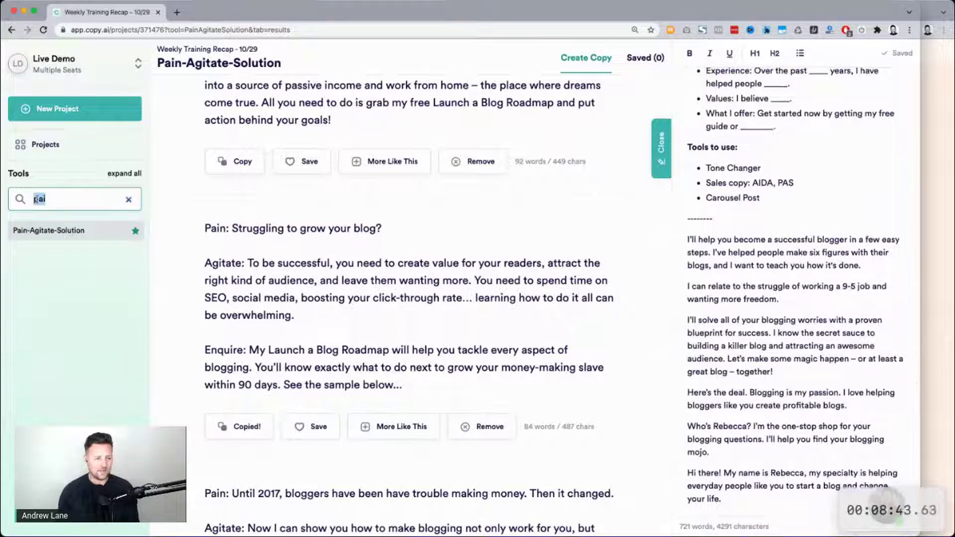
pyautogui.write('att')
pyautogui.click(54, 230)
pyautogui.scroll(-5, 348, 348)
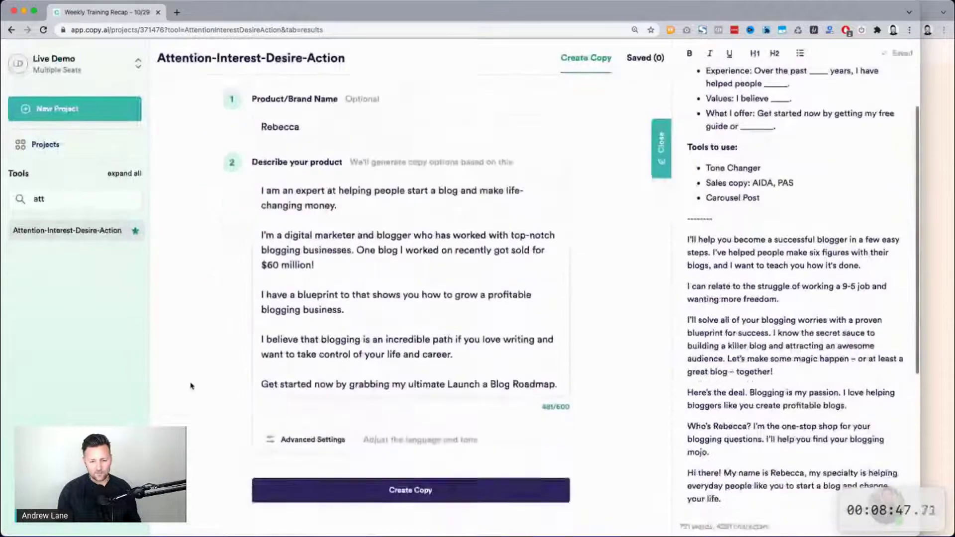
pyautogui.click(391, 420)
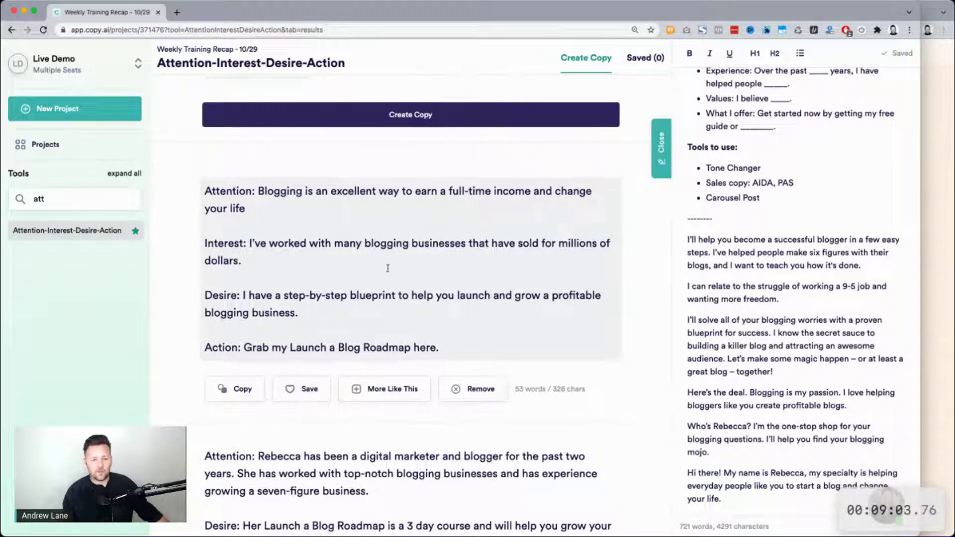
# Step: Examine the Action line of the first generated AIDA result and the Attention and Desire text of the second
pyautogui.click(213, 275)
pyautogui.scroll(-1, 209, 299)
pyautogui.moveTo(205, 314); pyautogui.dragTo(463, 319)
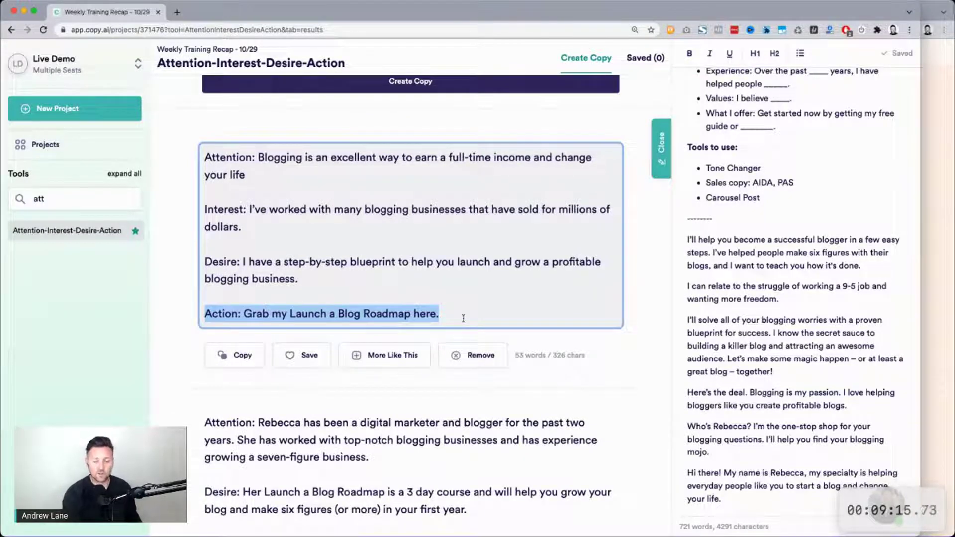
pyautogui.scroll(-4, 463, 319)
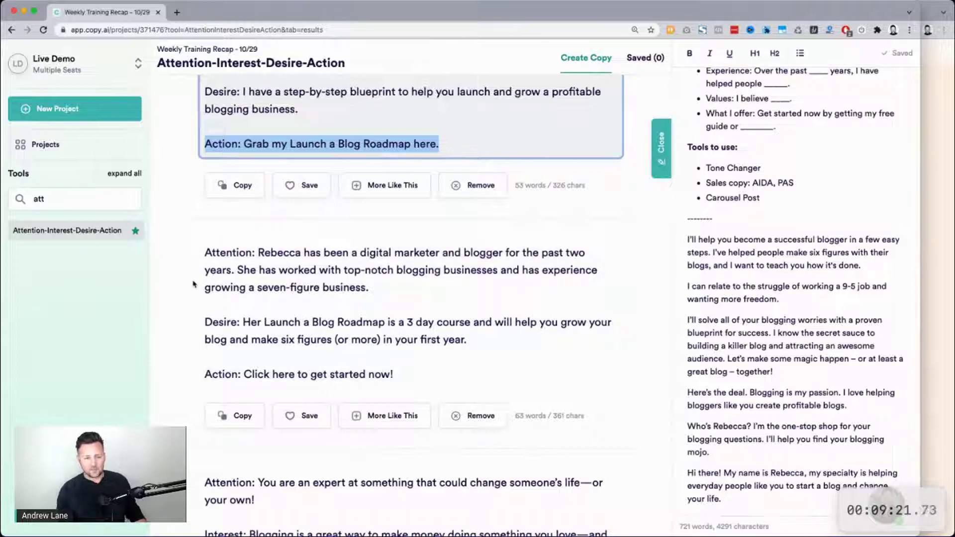
pyautogui.click(404, 383)
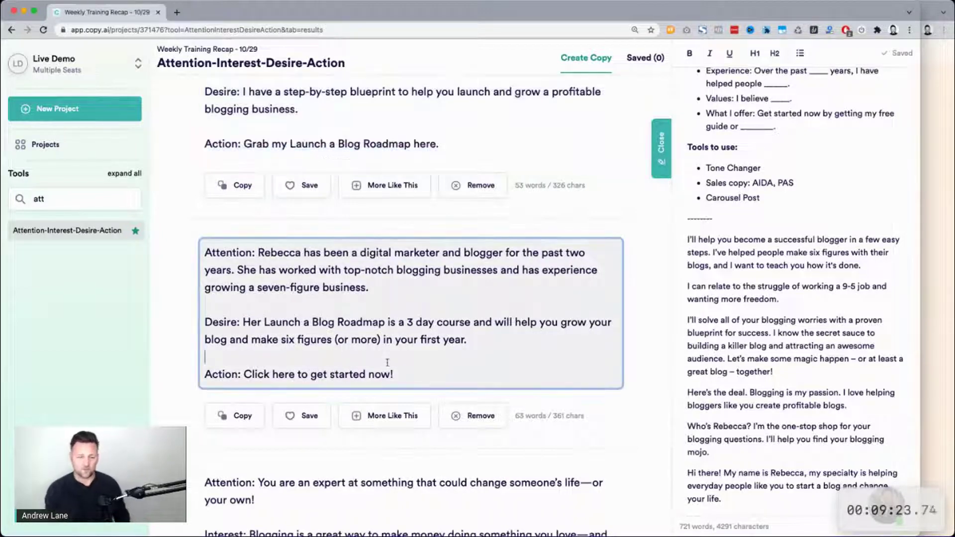
pyautogui.moveTo(408, 379); pyautogui.dragTo(207, 244)
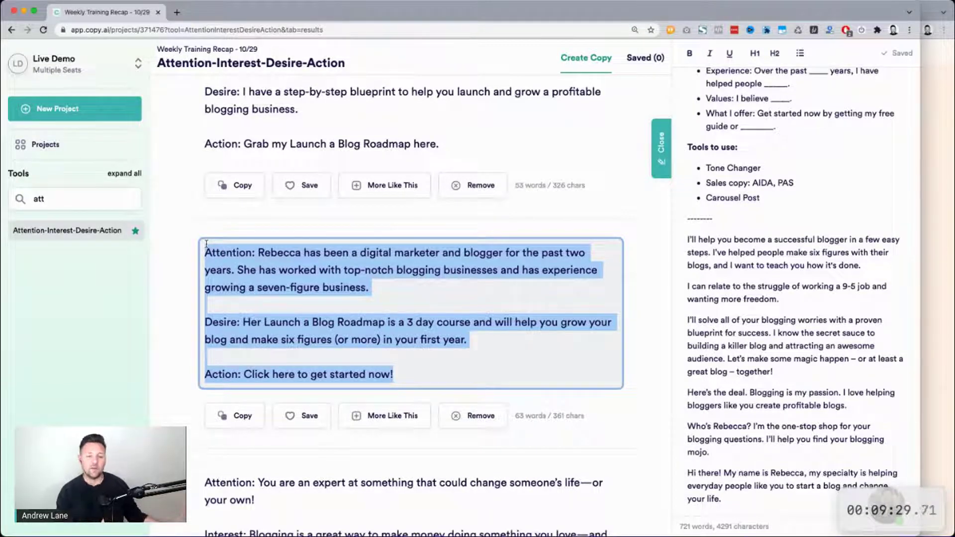
pyautogui.click(207, 244)
pyautogui.moveTo(258, 253); pyautogui.dragTo(512, 349)
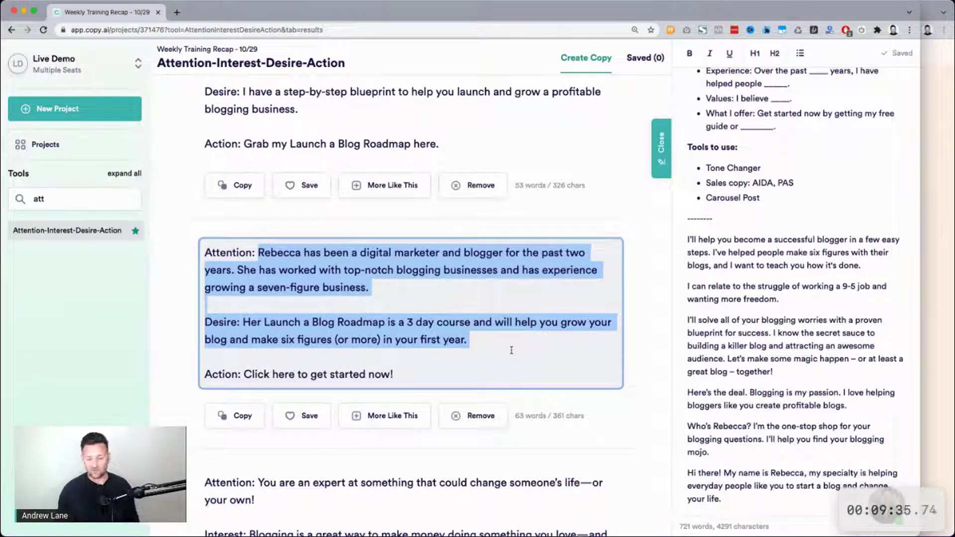
pyautogui.click(512, 350)
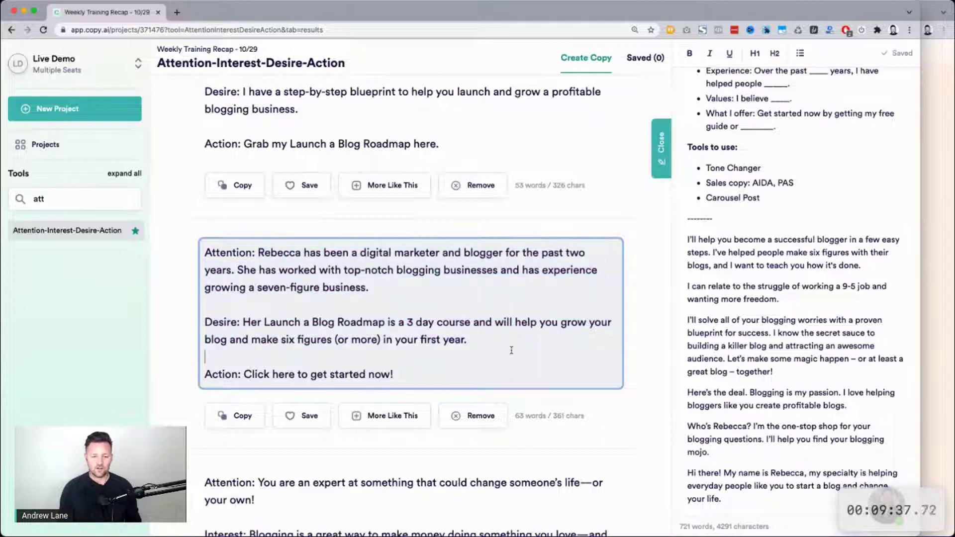
pyautogui.scroll(-4, 511, 350)
pyautogui.scroll(2, 512, 349)
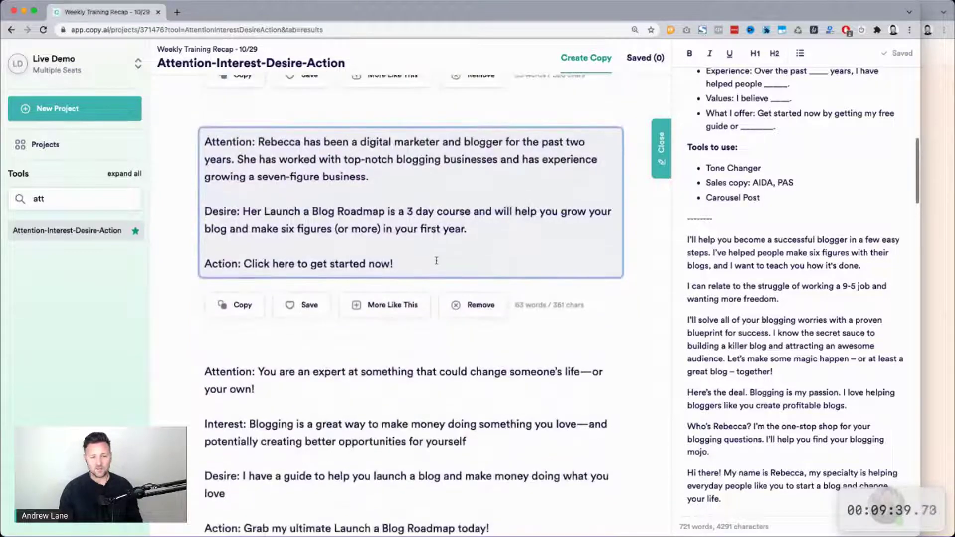
# Step: Copy the whole second AIDA result, about the 3 day course, and paste it at the end of the notes
pyautogui.moveTo(433, 264); pyautogui.dragTo(201, 140)
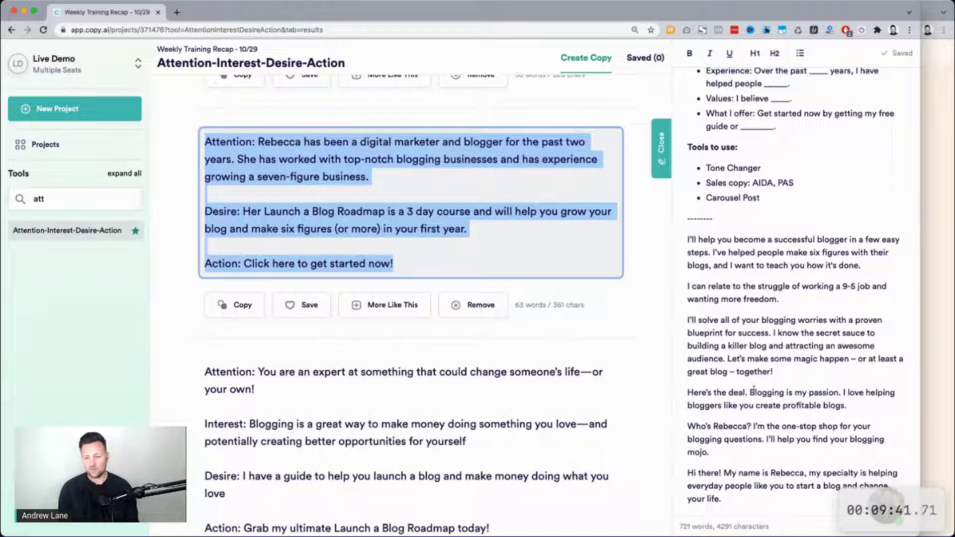
pyautogui.press('super+c')
pyautogui.click(762, 432)
pyautogui.scroll(-3, 761, 438)
pyautogui.scroll(-7, 768, 451)
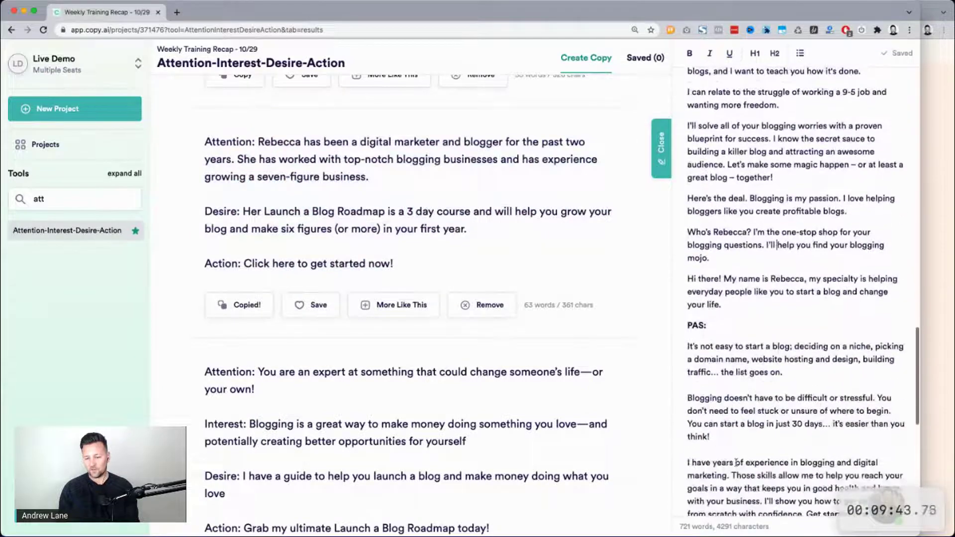
pyautogui.scroll(-1, 736, 462)
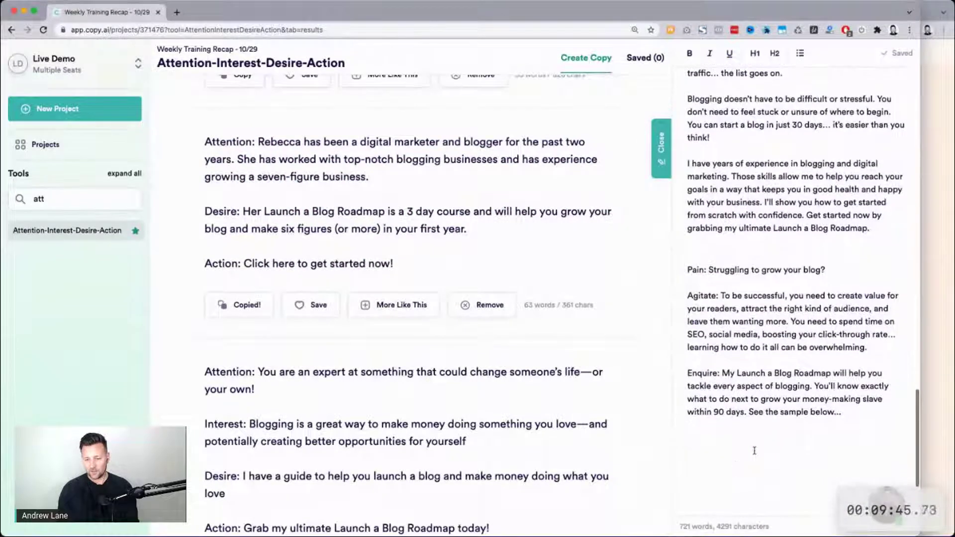
pyautogui.press('super+v')
# Step: Find the Carousel Post tool by searching for "ca" and generate copy from the existing blogging description
pyautogui.scroll(10, 754, 451)
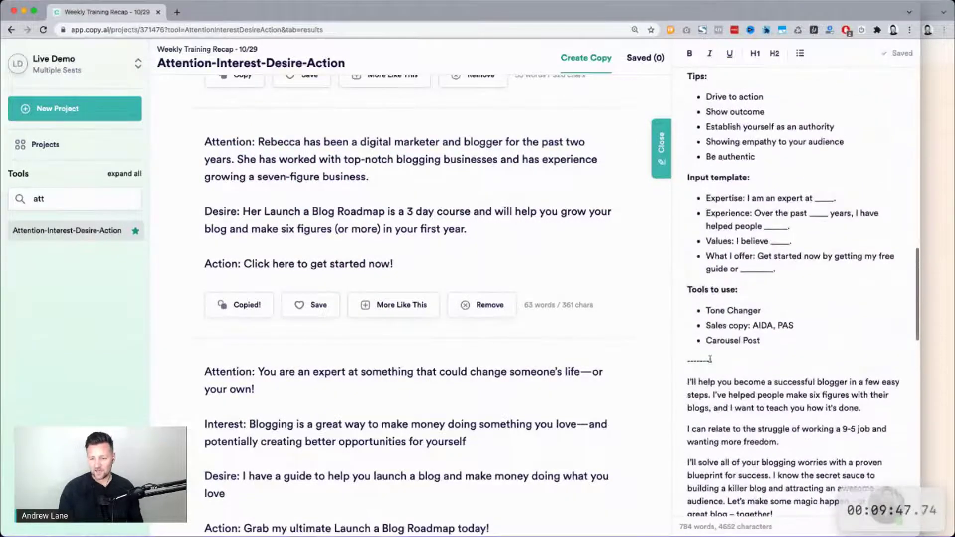
pyautogui.doubleClick(47, 201)
pyautogui.write('ca')
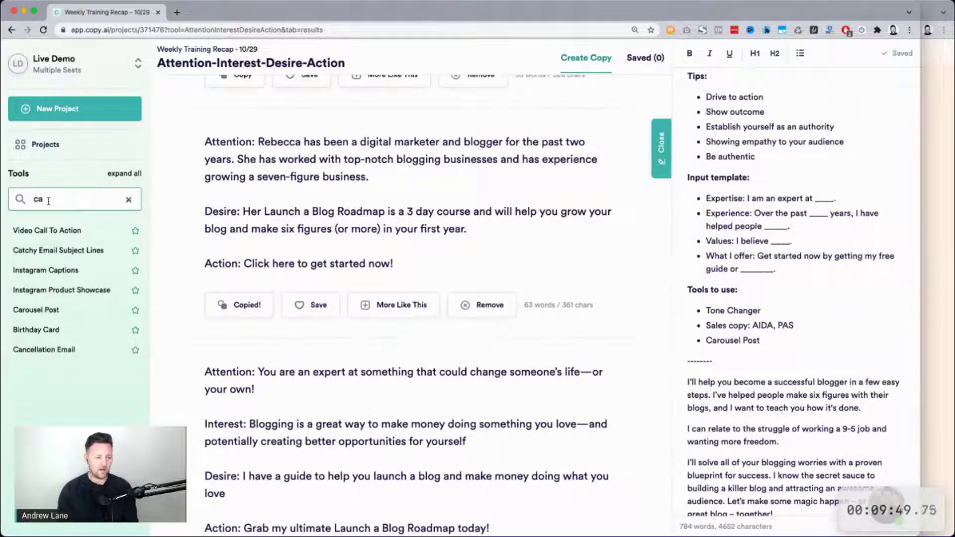
pyautogui.click(37, 310)
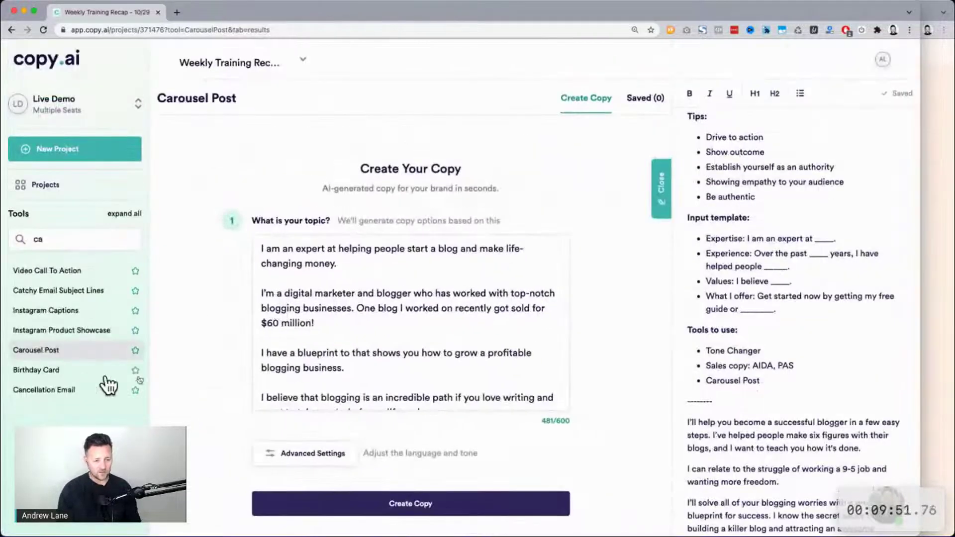
pyautogui.click(331, 504)
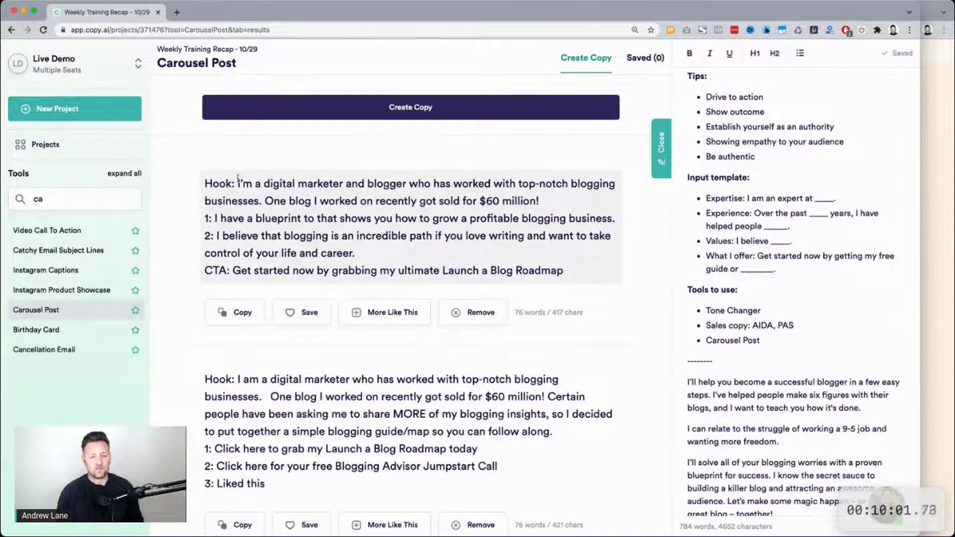
# Step: Copy the first Carousel Post result without its "Hook:" label and paste it below the AIDA result in the notes
pyautogui.moveTo(237, 183); pyautogui.dragTo(590, 275)
pyautogui.scroll(-9, 592, 277)
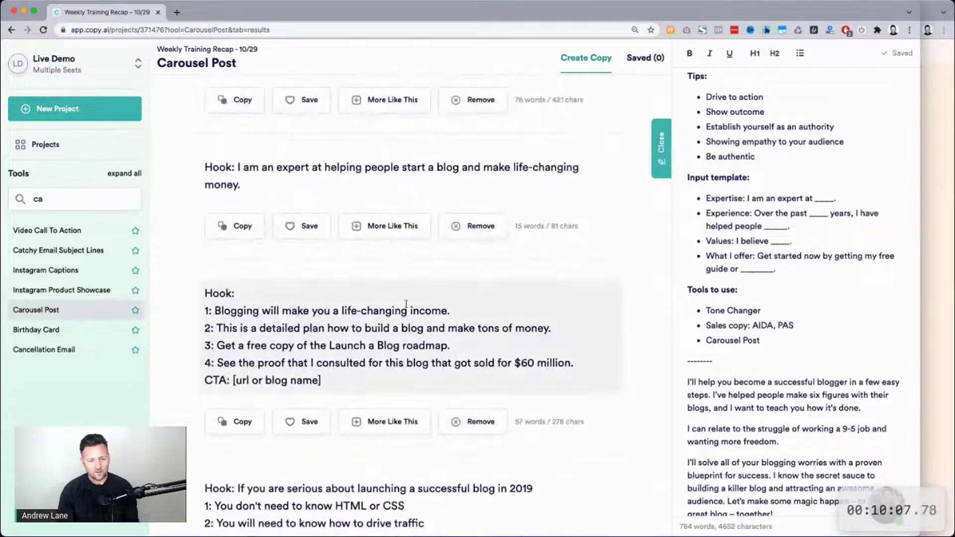
pyautogui.scroll(5, 423, 384)
pyautogui.scroll(5, 422, 384)
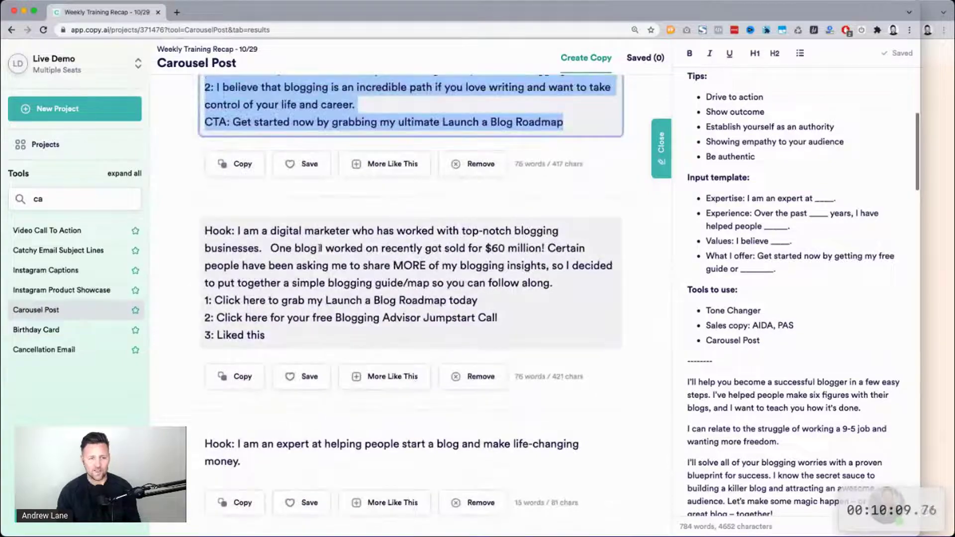
pyautogui.click(240, 255)
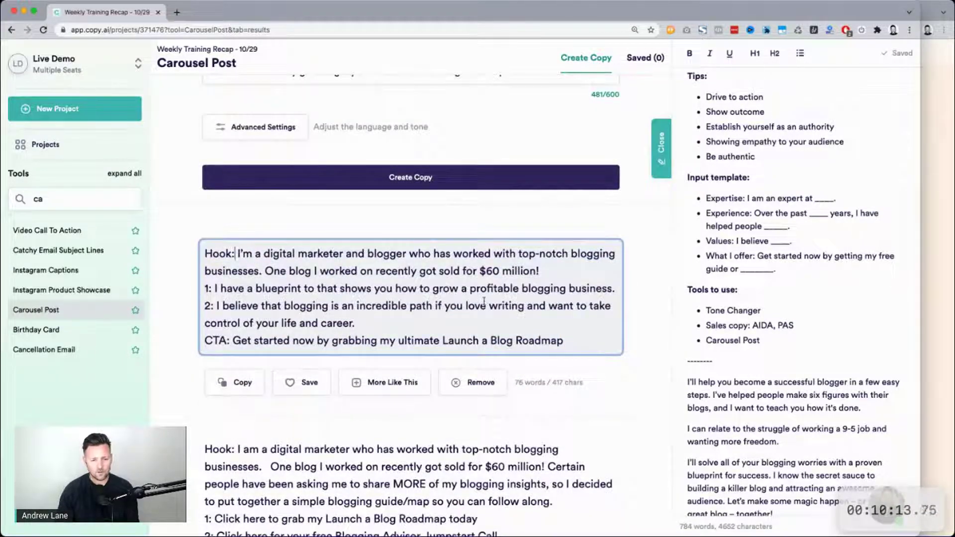
pyautogui.keyDown('shift'); pyautogui.click(565, 341); pyautogui.keyUp('shift')
pyautogui.hotkey('ctrl', 'c')
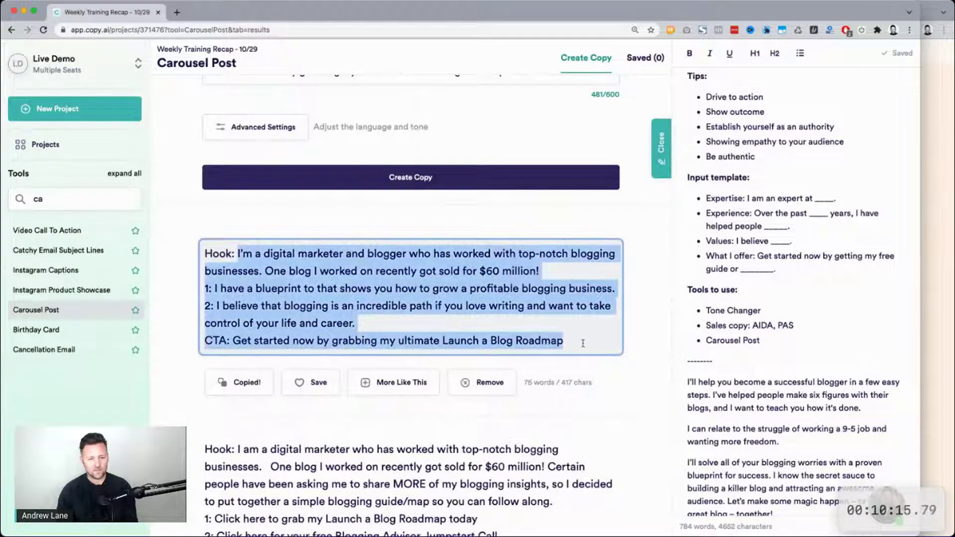
pyautogui.click(766, 416)
pyautogui.scroll(-9, 766, 415)
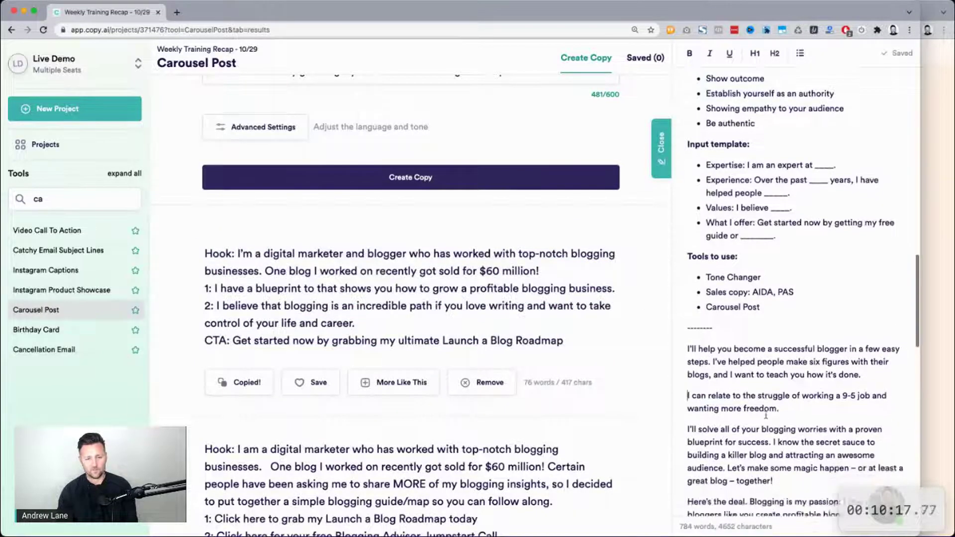
pyautogui.scroll(-9, 767, 416)
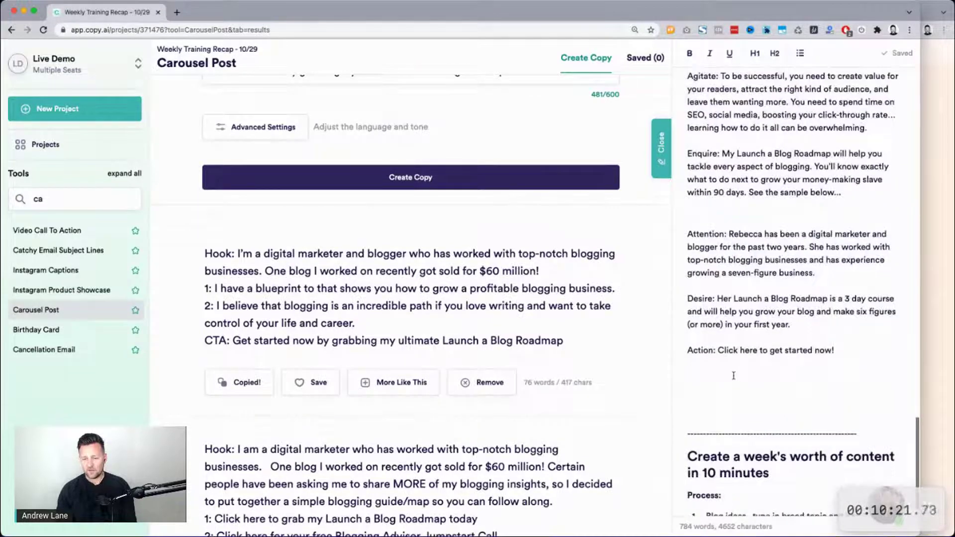
pyautogui.press('super+v')
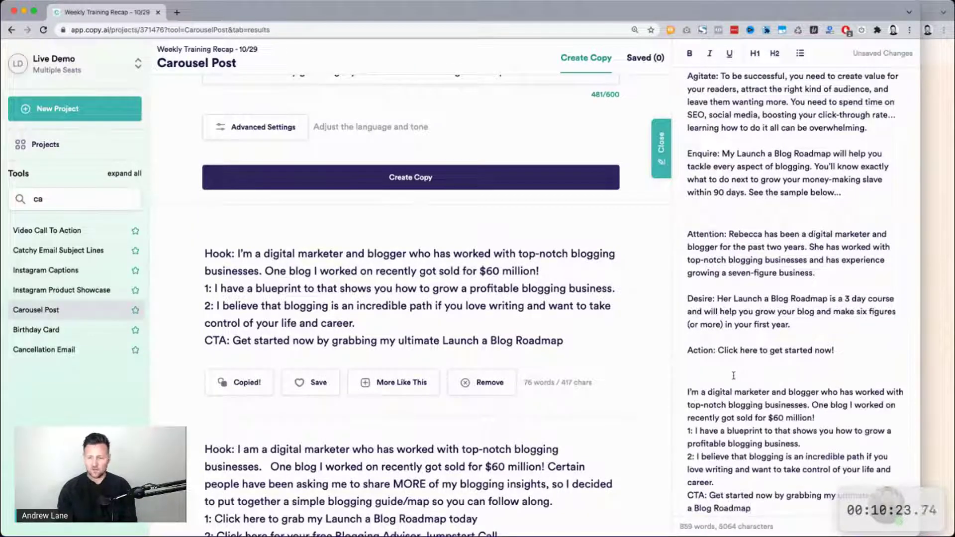
# Step: Add the tool name "Carousel Post" as a bold heading above the pasted carousel text and remove the extra blank line
pyautogui.scroll(-1, 733, 376)
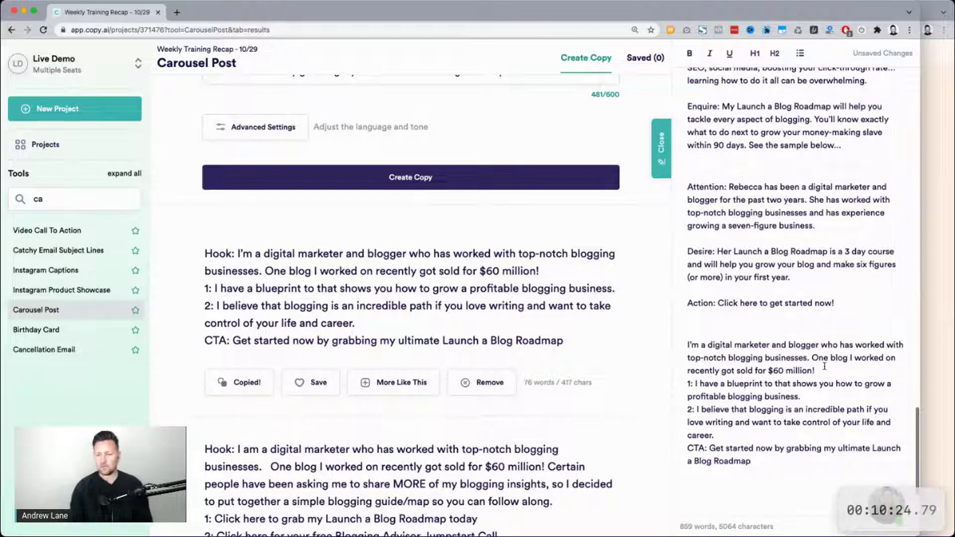
pyautogui.click(743, 330)
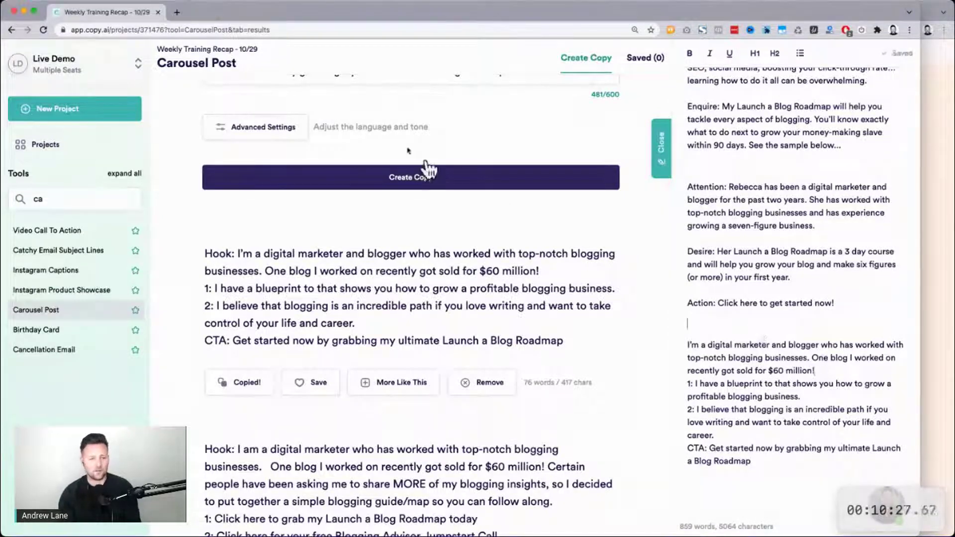
pyautogui.tripleClick(213, 62)
pyautogui.hotkey('ctrl', 'c')
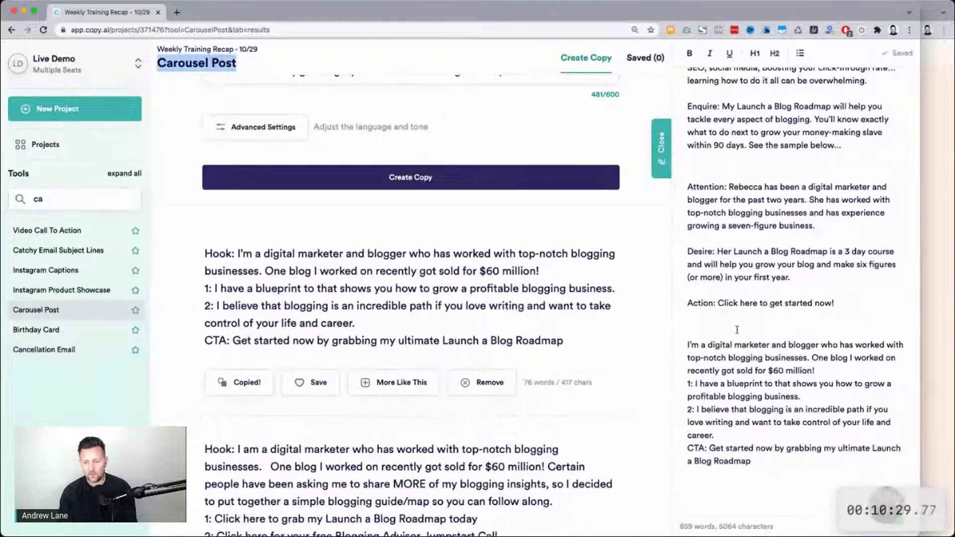
pyautogui.click(737, 330)
pyautogui.hotkey('ctrl', 'v')
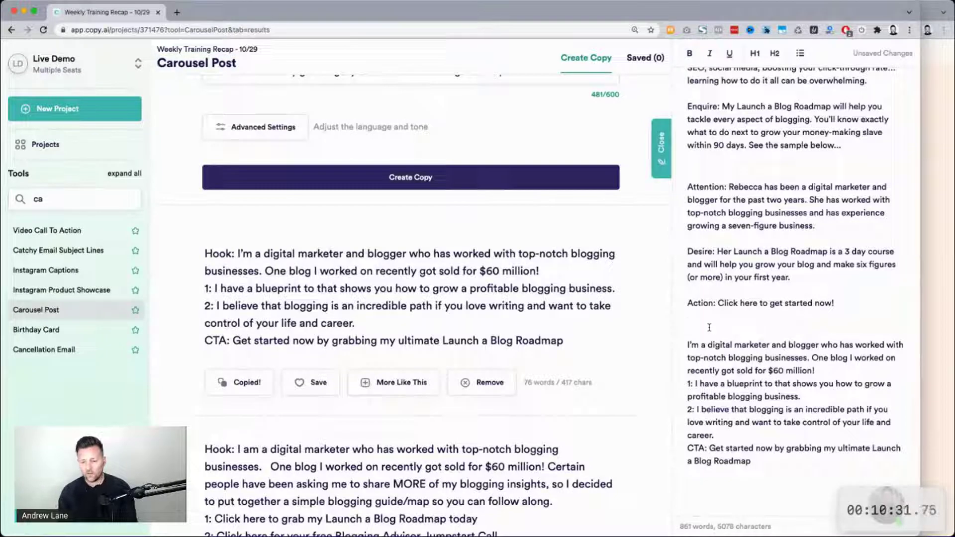
pyautogui.hotkey('ctrl', 'v')
pyautogui.tripleClick(709, 327)
pyautogui.hotkey('ctrl', 'b')
pyautogui.click(734, 334)
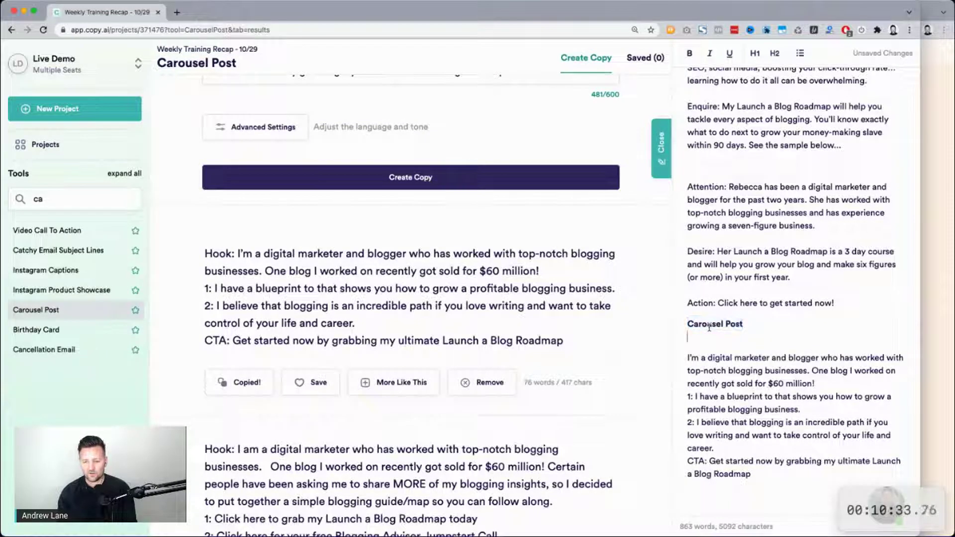
pyautogui.press('BackSpace')
# Step: Stop the running stopwatch and return to the bio section of the project notes
pyautogui.scroll(4, 734, 335)
pyautogui.scroll(3, 734, 334)
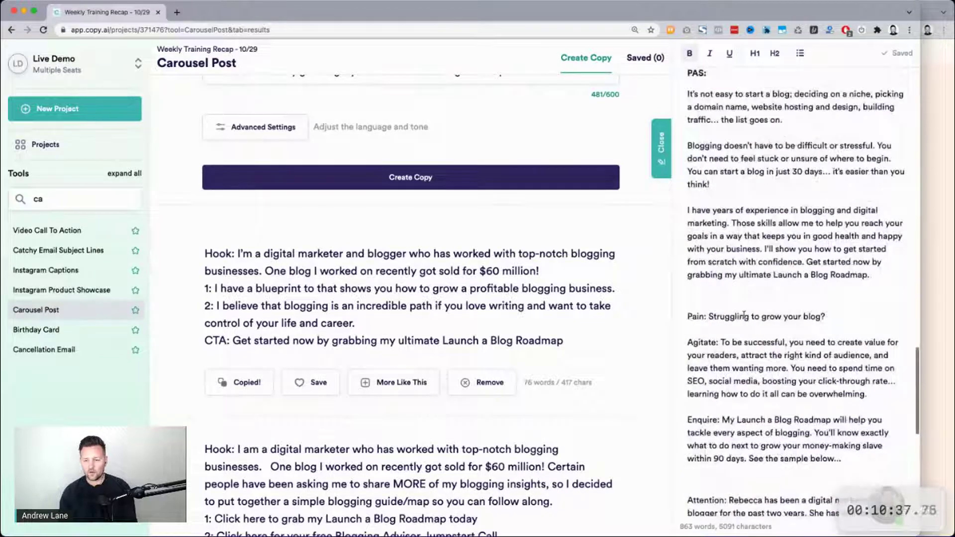
pyautogui.scroll(4, 745, 315)
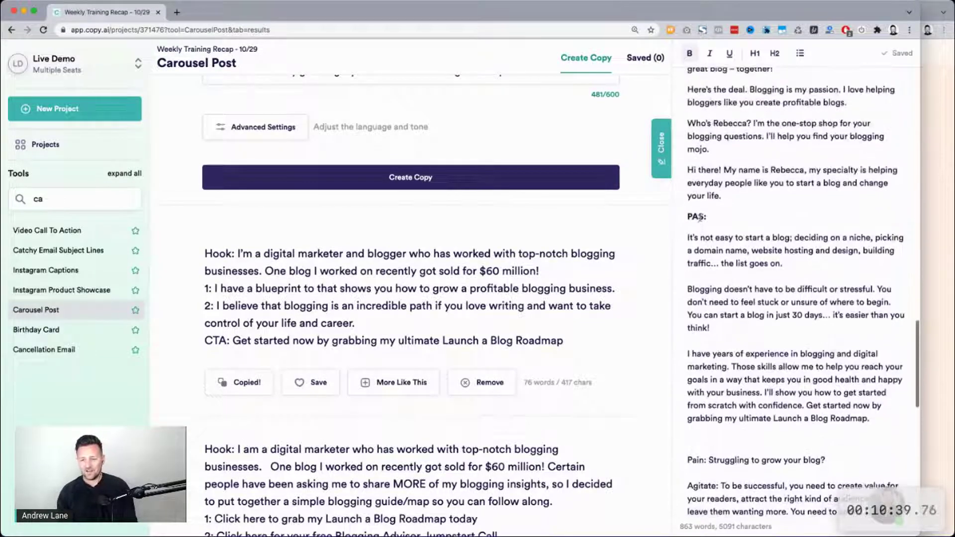
pyautogui.scroll(3, 809, 219)
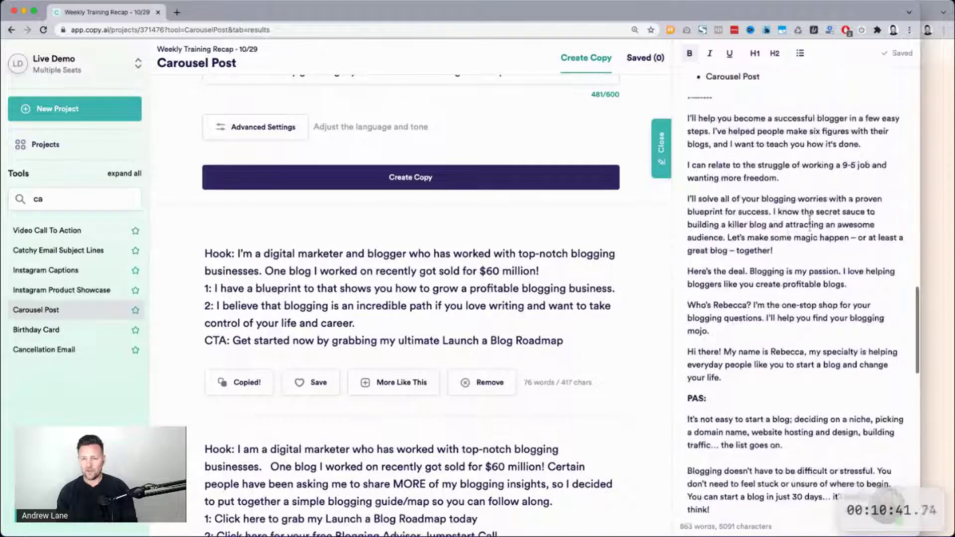
pyautogui.scroll(3, 810, 219)
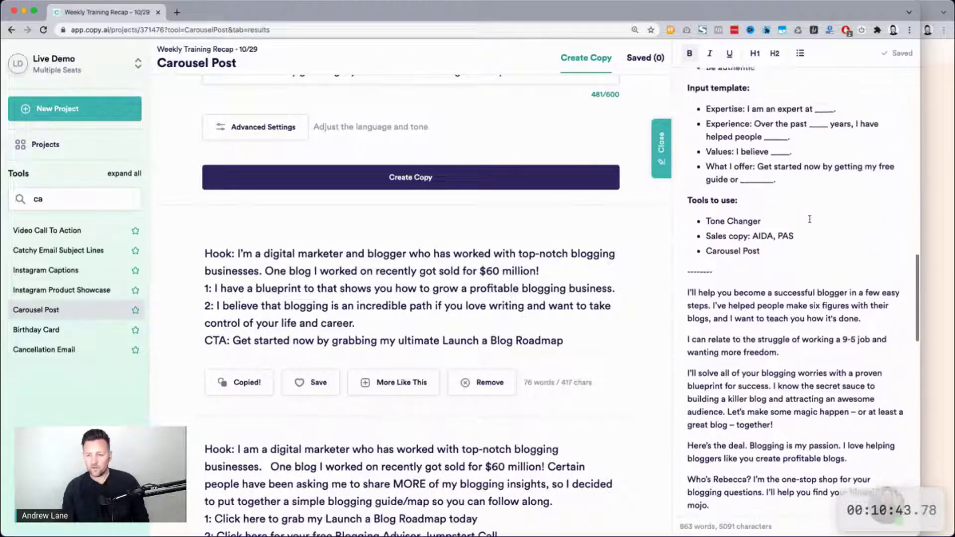
pyautogui.click(894, 496)
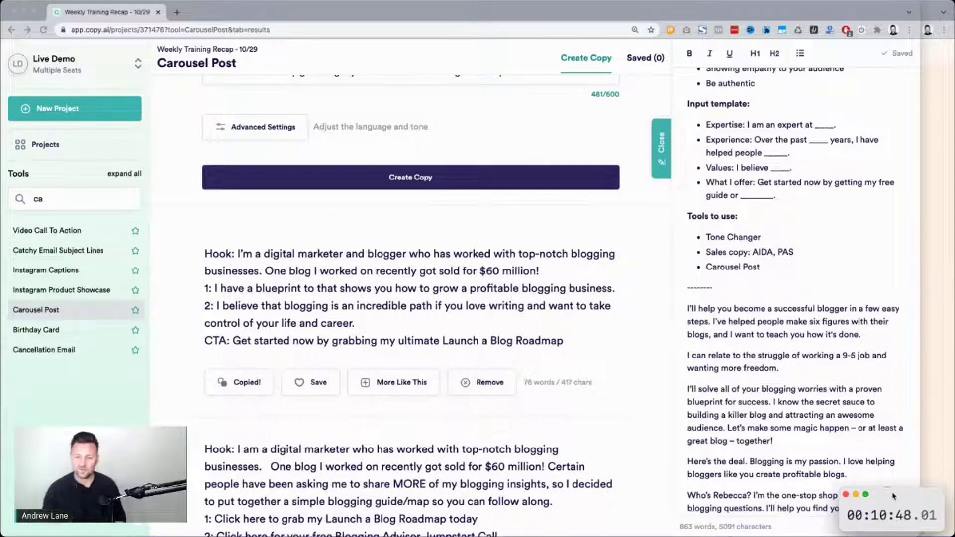
pyautogui.click(815, 331)
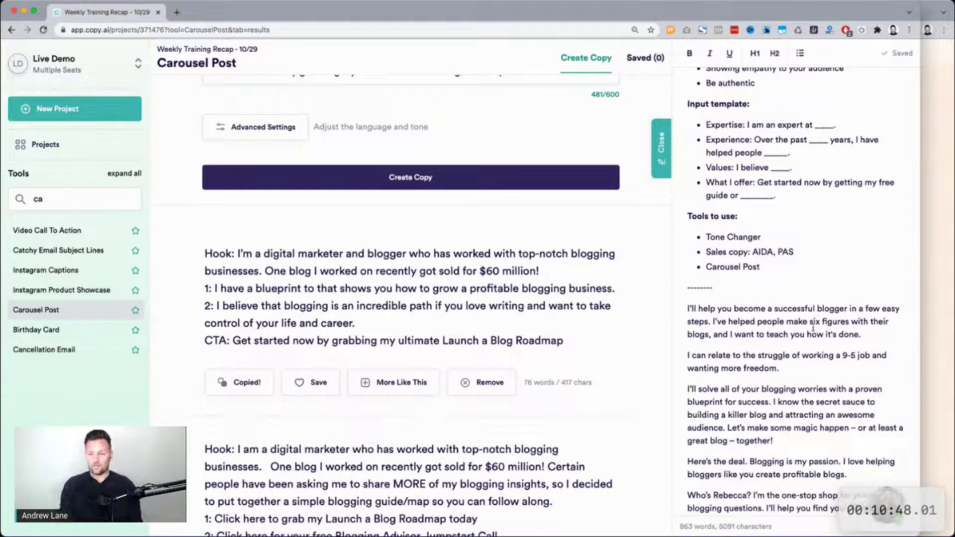
# Step: Highlight the four Input template points in the notes, from Expertise to What I offer, for a closer look
pyautogui.scroll(2, 814, 330)
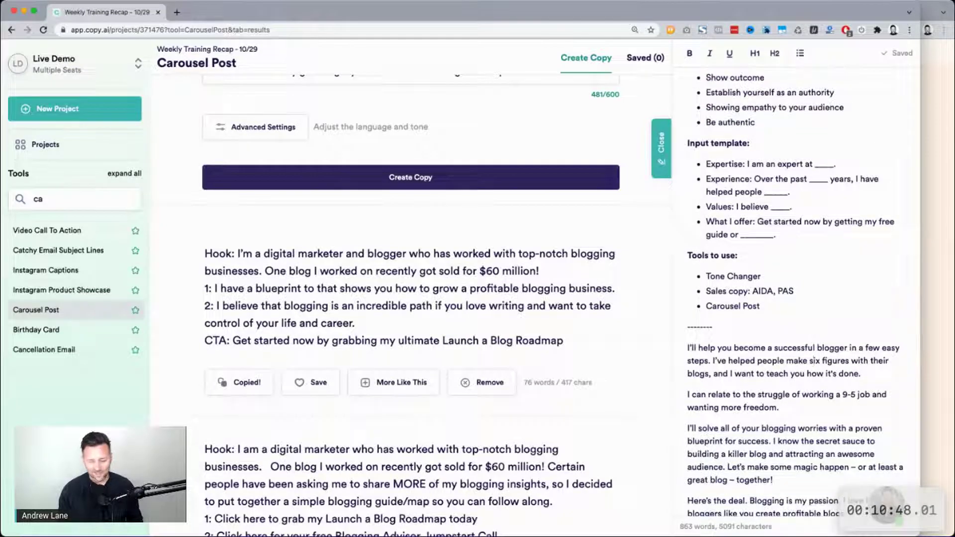
pyautogui.press('super+Tab')
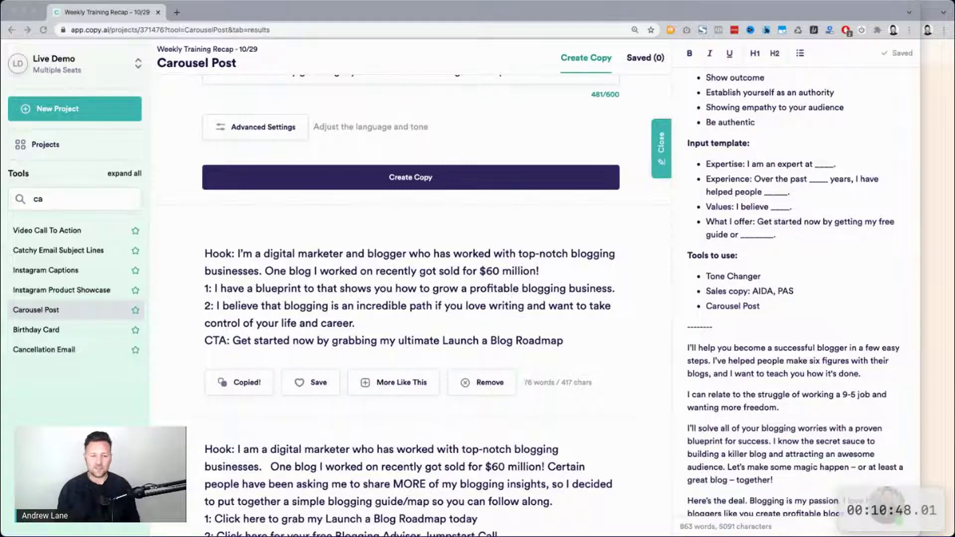
pyautogui.scroll(6, 411, 291)
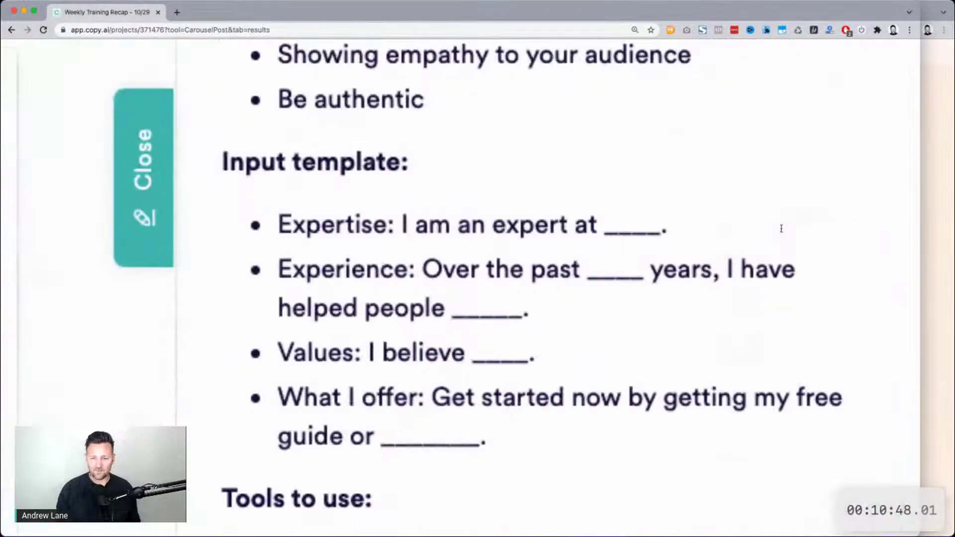
pyautogui.moveTo(280, 225); pyautogui.dragTo(517, 441)
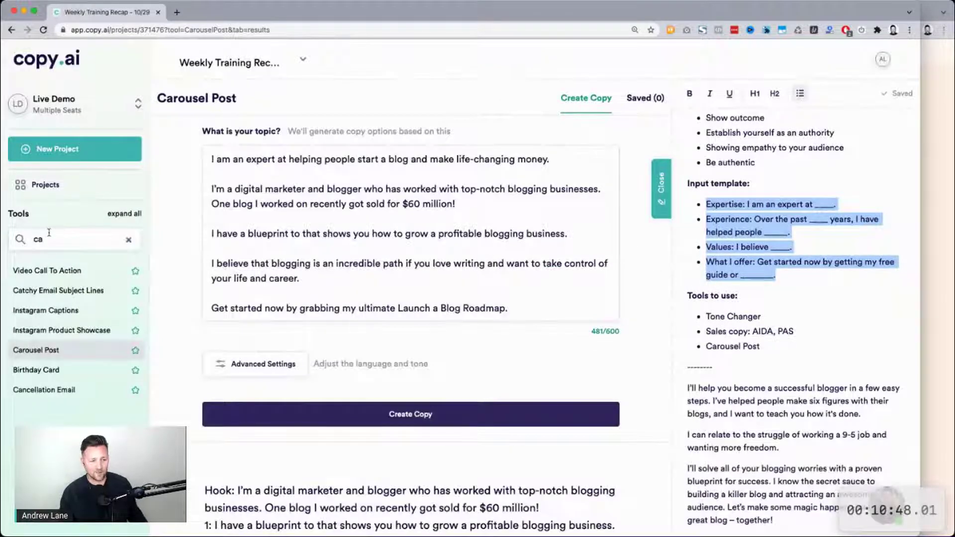
# Step: Clear the tool search and look over the earlier blogging post's results and its "Tools to try" list in the notes
pyautogui.doubleClick(91, 232)
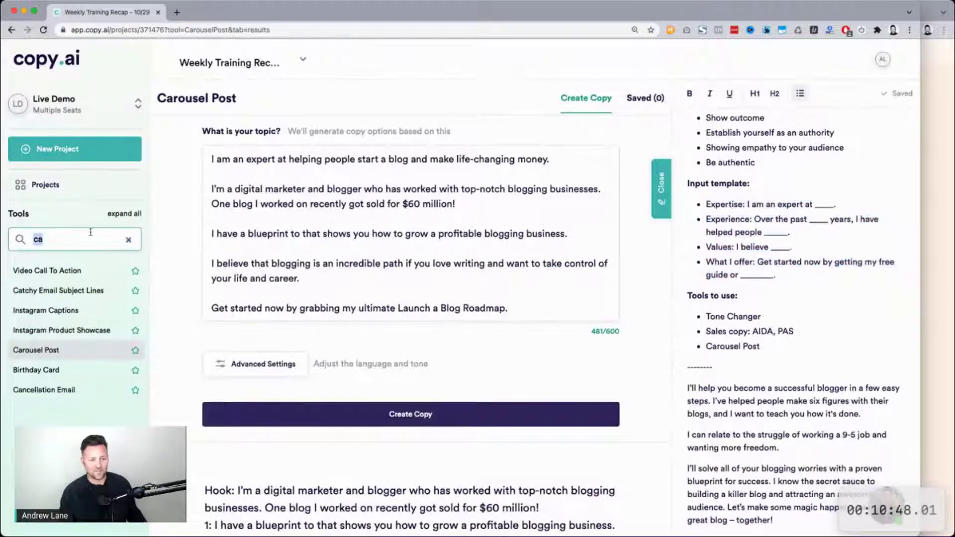
pyautogui.click(131, 241)
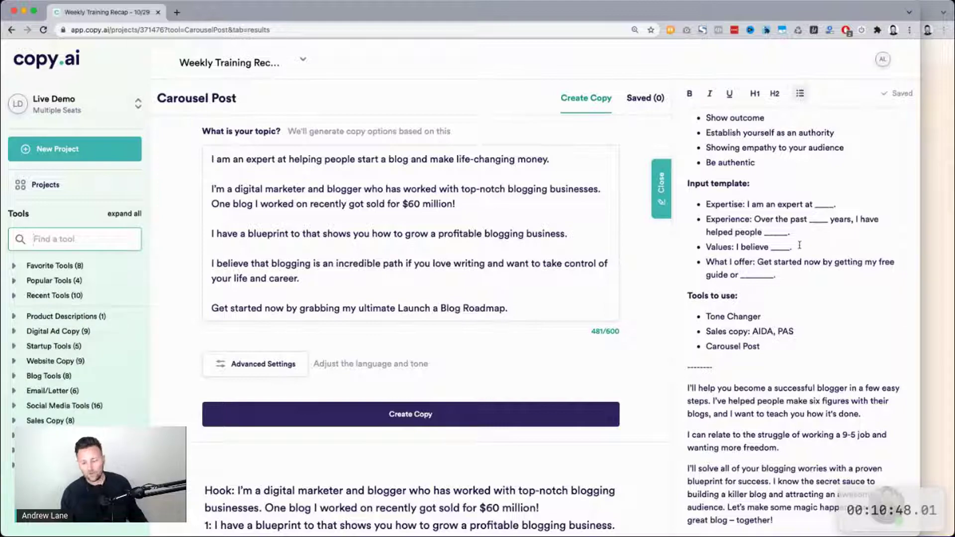
pyautogui.scroll(8, 800, 245)
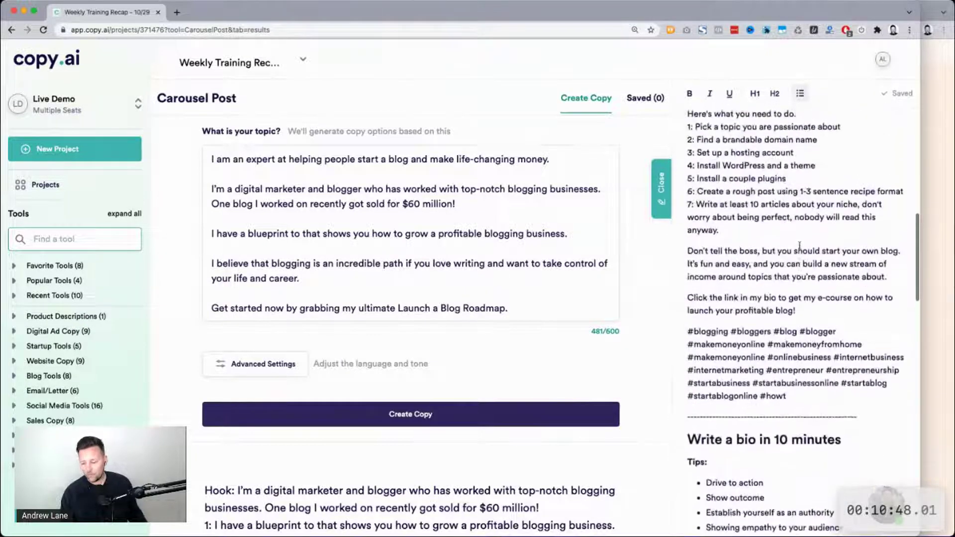
pyautogui.scroll(5, 800, 245)
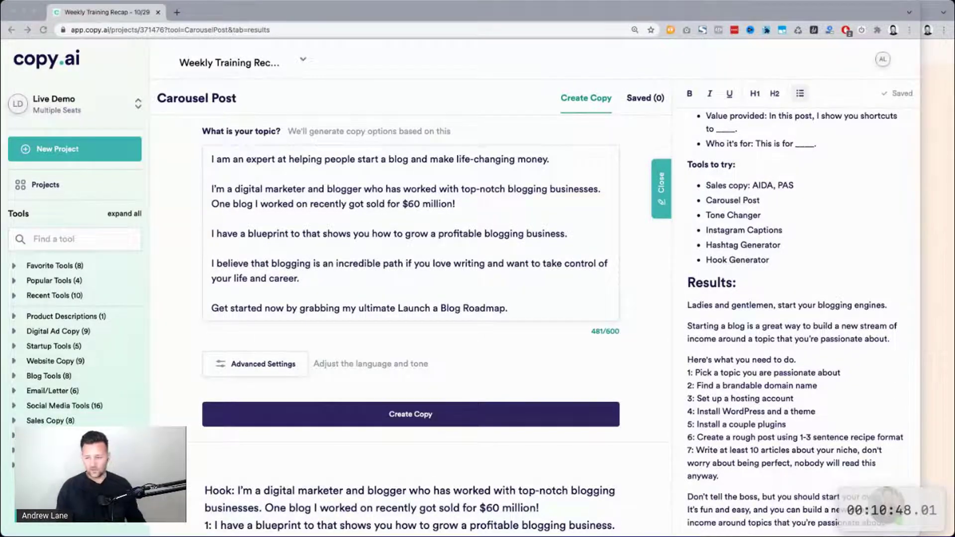
pyautogui.moveTo(920, 261); pyautogui.dragTo(953, 257)
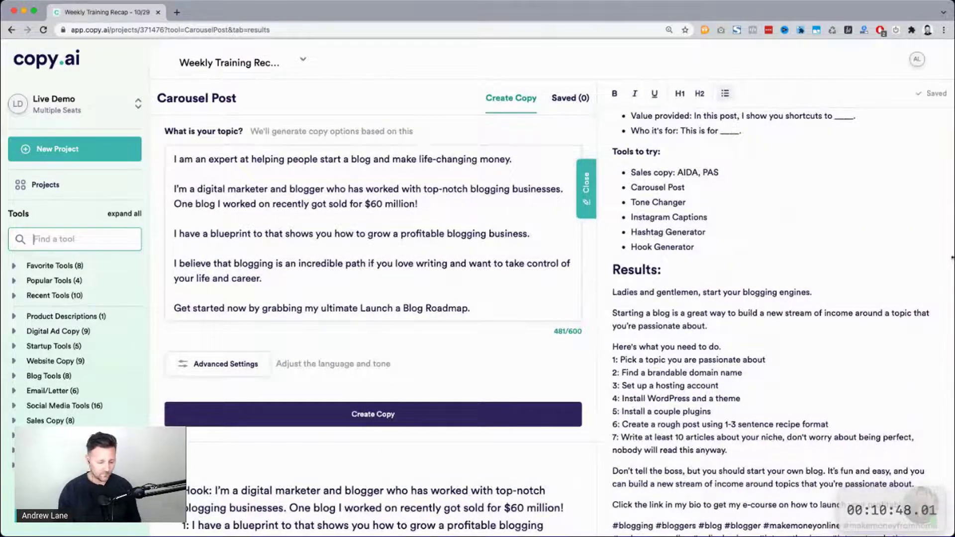
pyautogui.moveTo(952, 208); pyautogui.dragTo(920, 208)
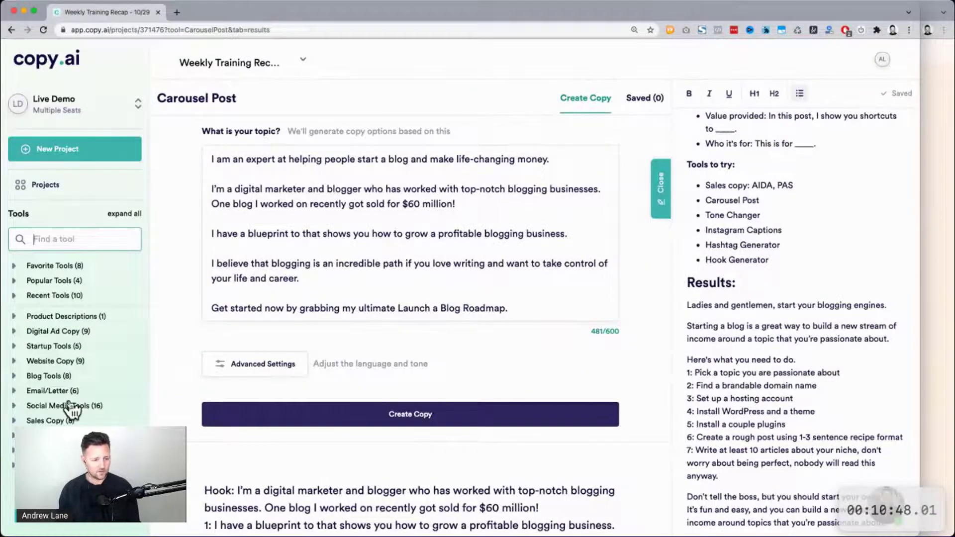
# Step: Expand the Sales Copy category in the tool list and examine the copywriting tools it contains
pyautogui.scroll(-1, 66, 365)
pyautogui.scroll(-3, 65, 367)
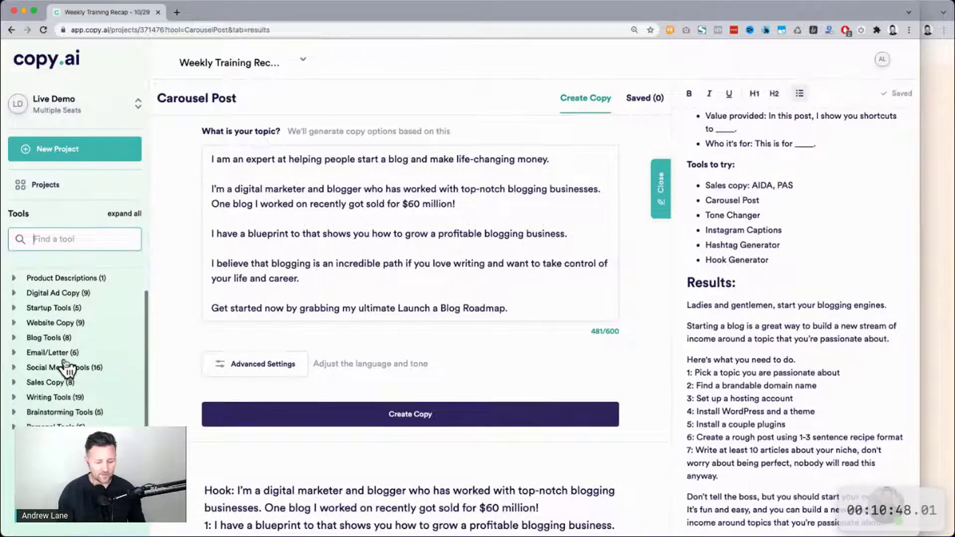
pyautogui.scroll(2, 65, 369)
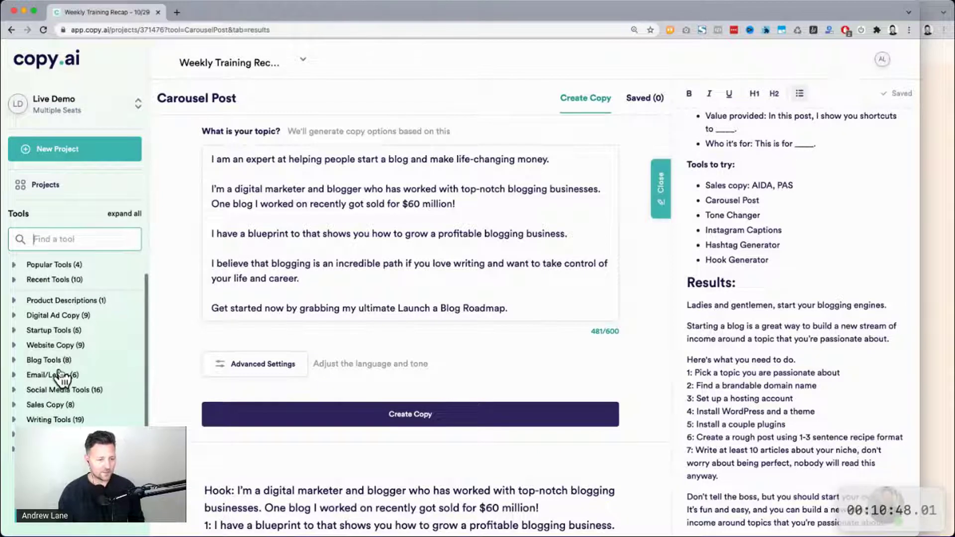
pyautogui.scroll(1, 62, 376)
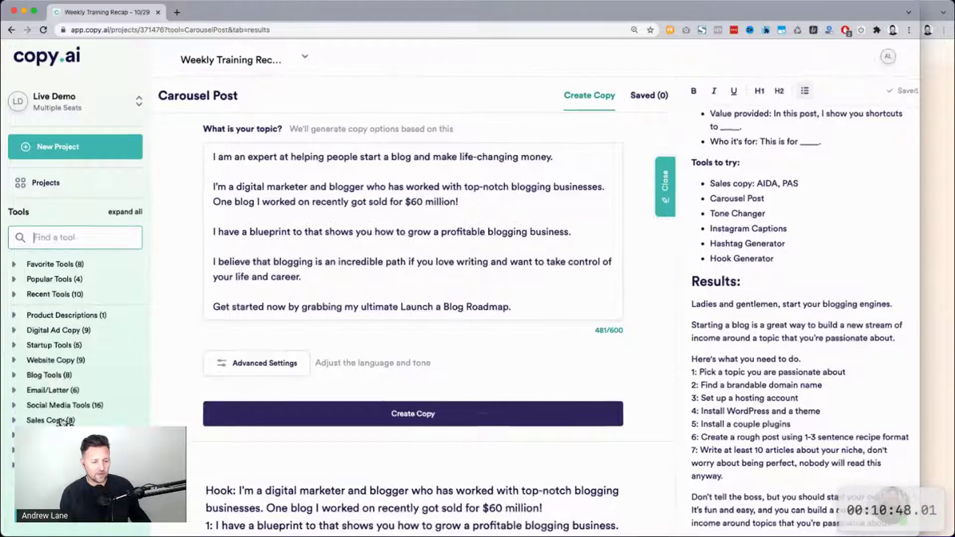
pyautogui.scroll(5, 60, 422)
pyautogui.scroll(-5, 91, 368)
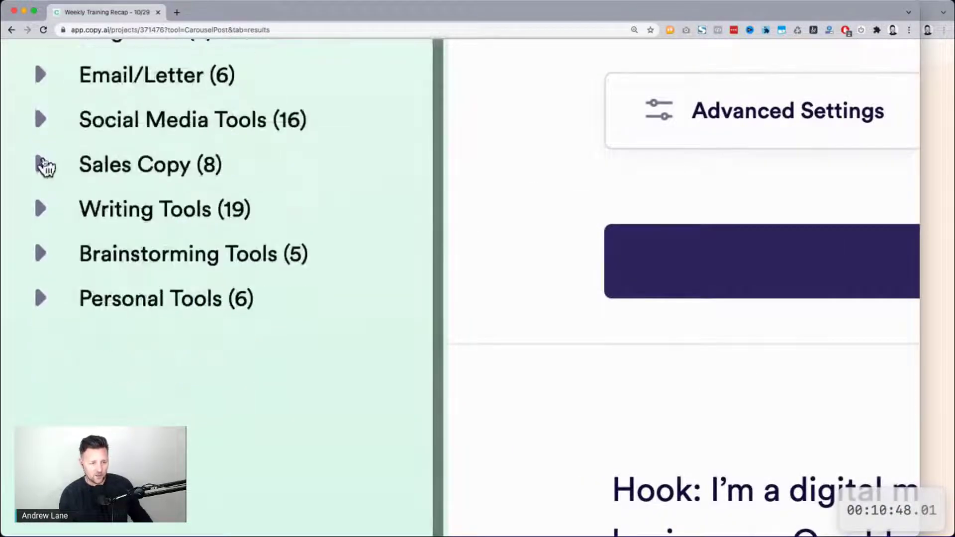
pyautogui.click(47, 165)
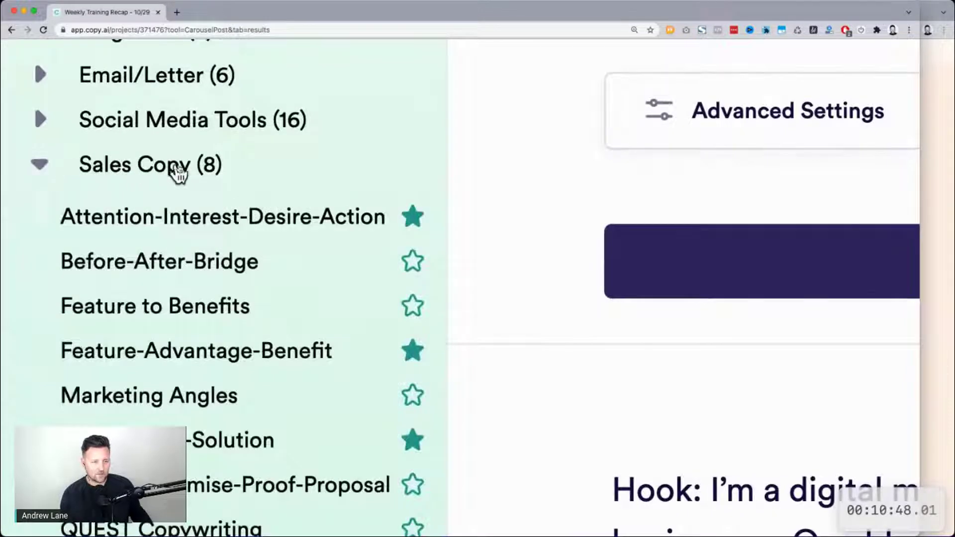
pyautogui.scroll(-1, 169, 180)
pyautogui.scroll(-3, 169, 180)
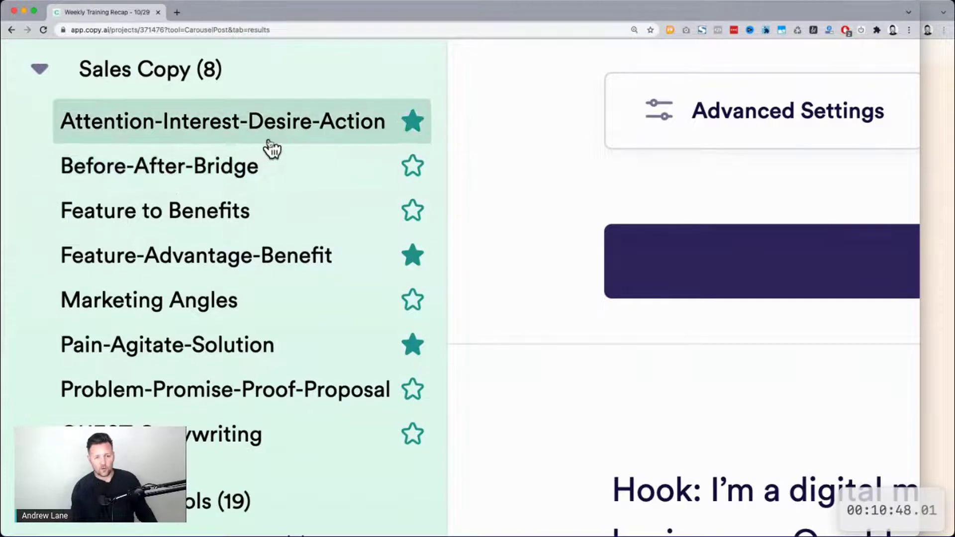
pyautogui.scroll(-2, 272, 152)
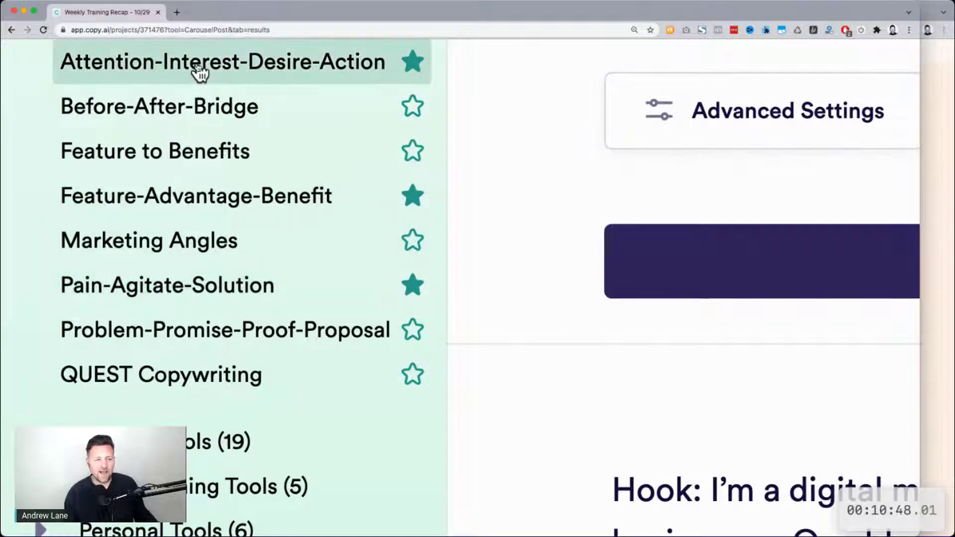
# Step: Generate copy from the existing blogging description with the Feature-Advantage-Benefit tool in the Sales Copy category
pyautogui.scroll(1, 199, 72)
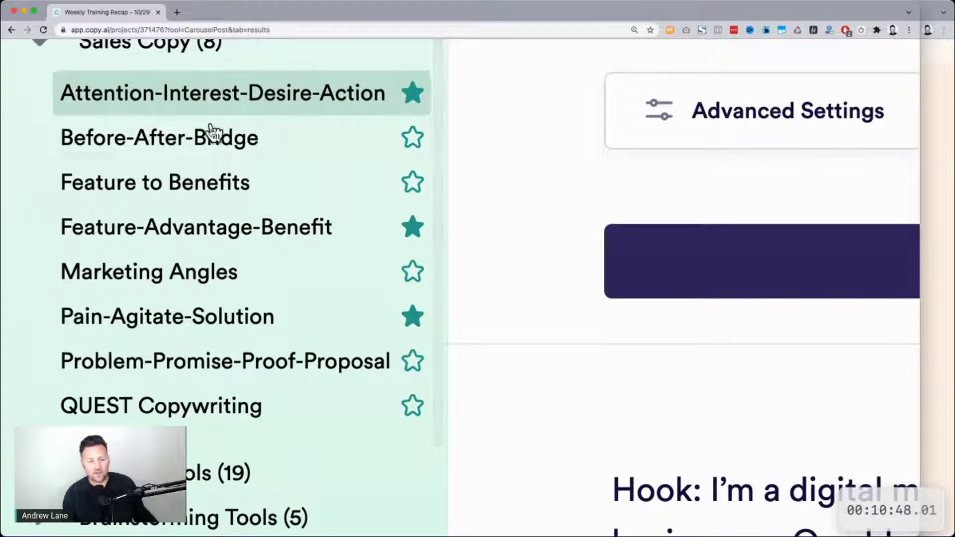
pyautogui.scroll(-5, 211, 184)
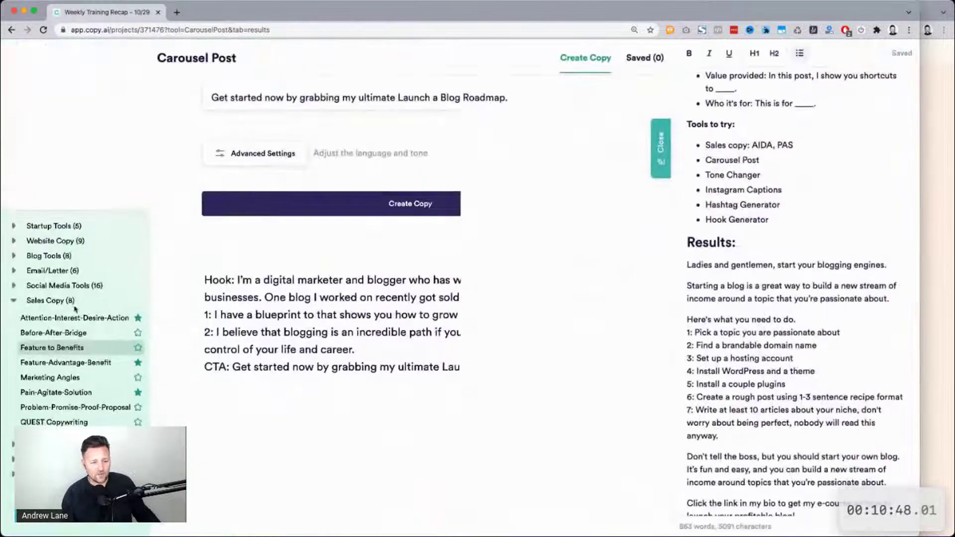
pyautogui.click(66, 363)
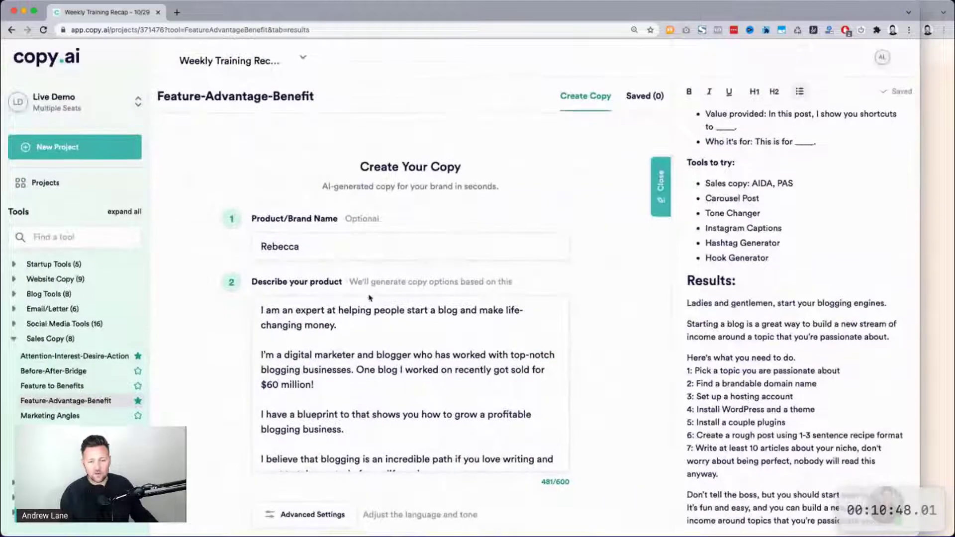
pyautogui.scroll(-3, 396, 348)
pyautogui.click(397, 409)
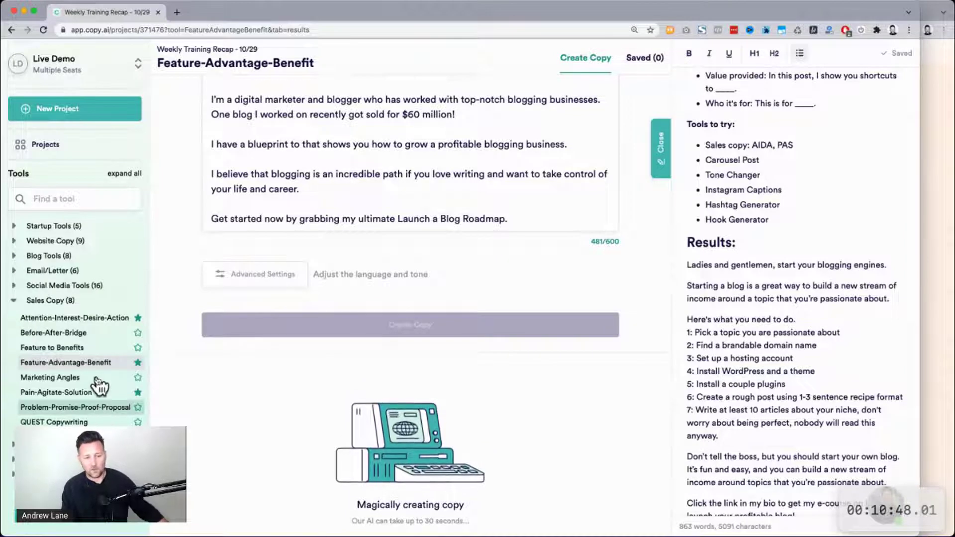
# Step: Read through the generated Feature-Advantage-Benefit results and highlight the benefit sentence about owning more than just a blog
pyautogui.scroll(5, 225, 359)
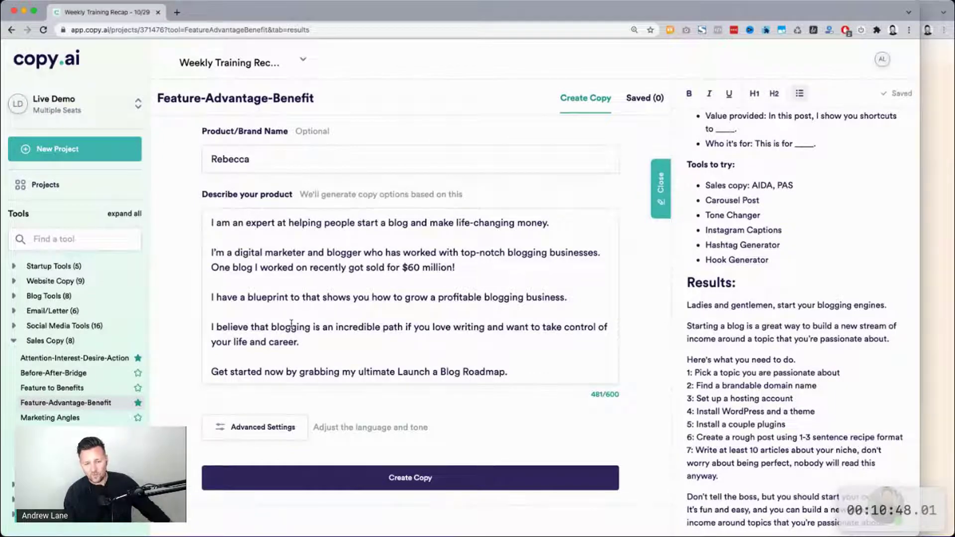
pyautogui.scroll(-2, 189, 354)
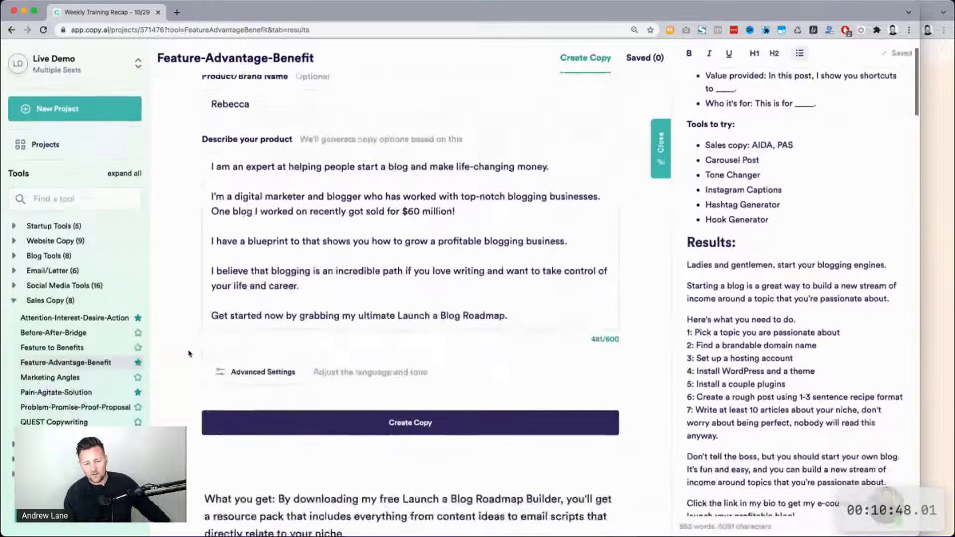
pyautogui.scroll(-2, 405, 367)
pyautogui.scroll(-4, 430, 386)
pyautogui.scroll(-4, 430, 386)
pyautogui.scroll(-6, 298, 285)
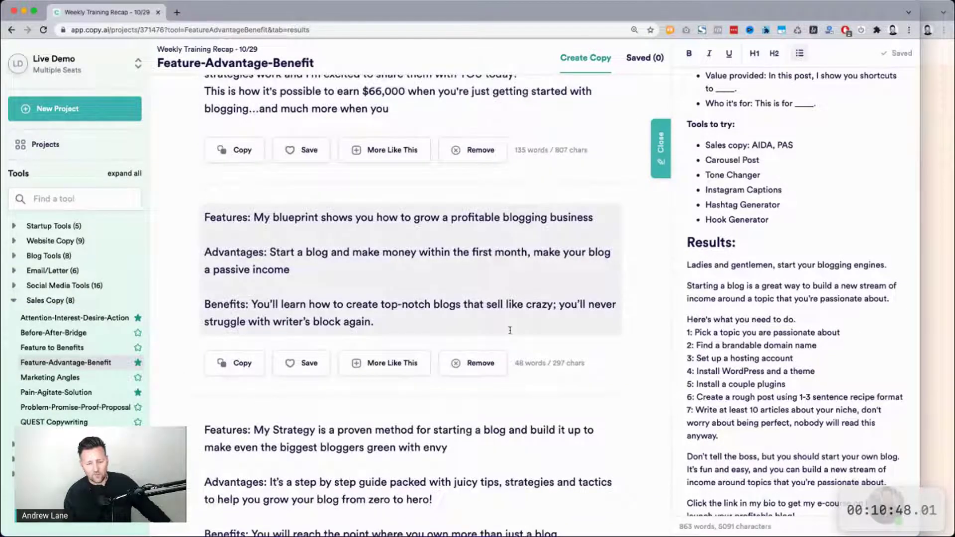
pyautogui.scroll(-4, 510, 330)
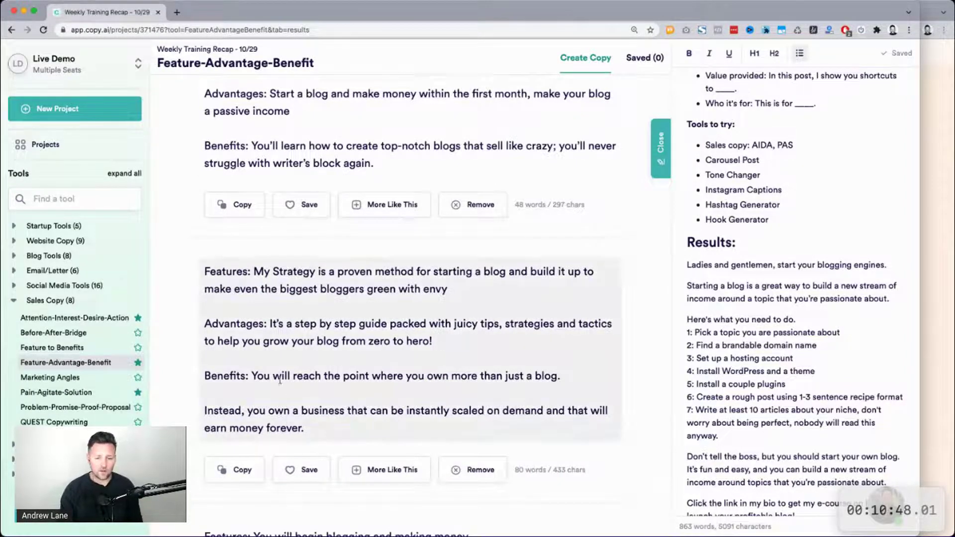
pyautogui.moveTo(254, 375); pyautogui.dragTo(582, 381)
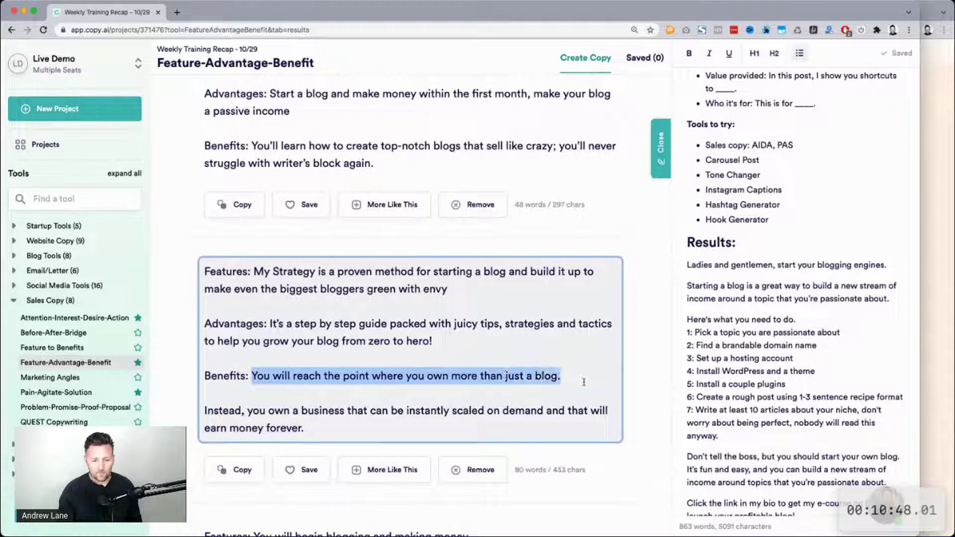
pyautogui.click(585, 382)
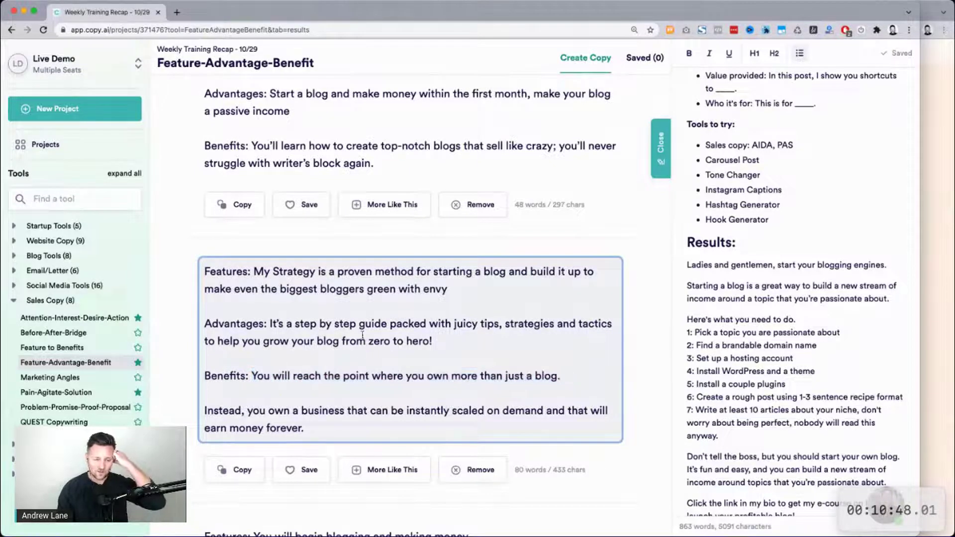
pyautogui.scroll(-8, 378, 317)
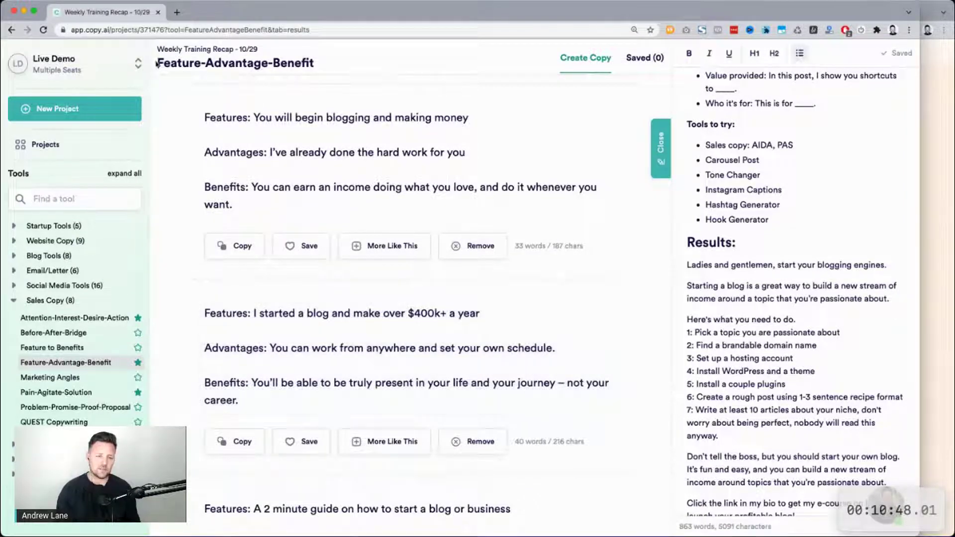
# Step: Highlight the tool's title and the advantage and benefit sentences of the result about starting a blog making over $400k+ a year
pyautogui.moveTo(164, 63); pyautogui.dragTo(351, 69)
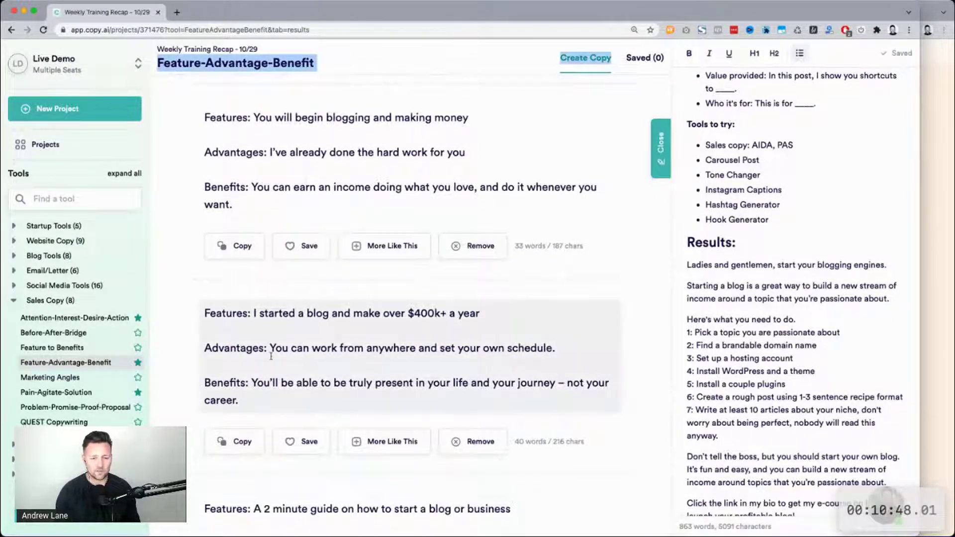
pyautogui.moveTo(270, 356); pyautogui.dragTo(556, 350)
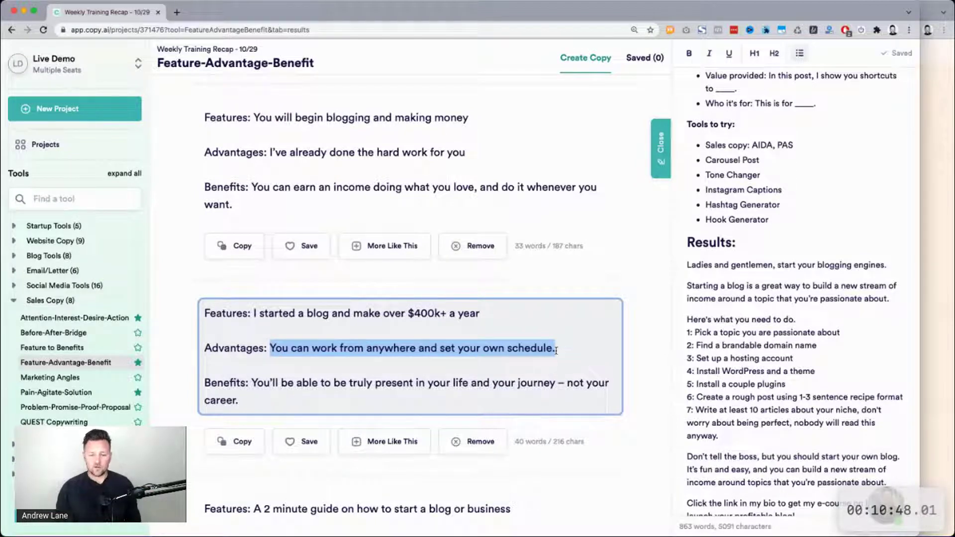
pyautogui.click(556, 350)
pyautogui.moveTo(368, 347); pyautogui.dragTo(556, 348)
pyautogui.click(251, 383)
pyautogui.moveTo(268, 385); pyautogui.dragTo(488, 402)
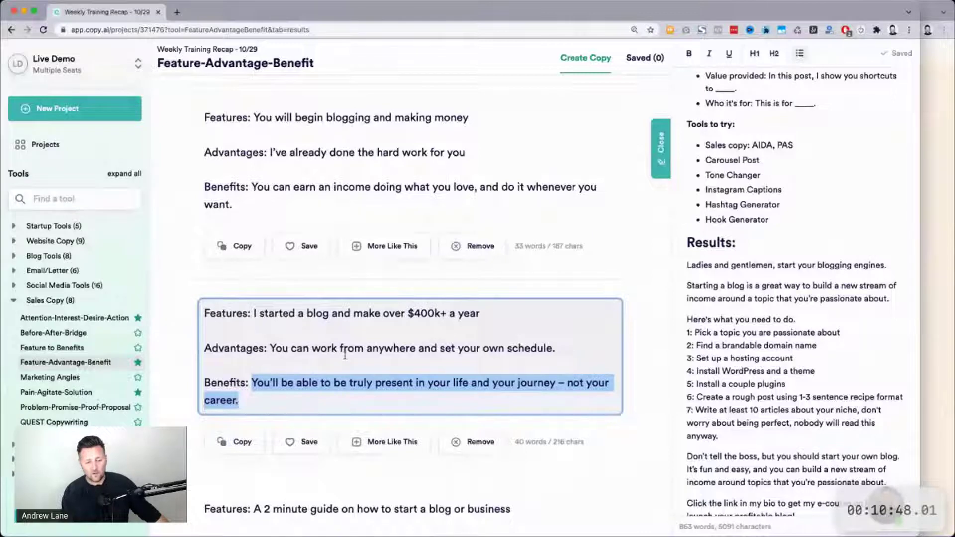
# Step: Highlight the benefit sentence of the "A 2 minute guide" result, about making a difference in an industry you love
pyautogui.scroll(-5, 345, 356)
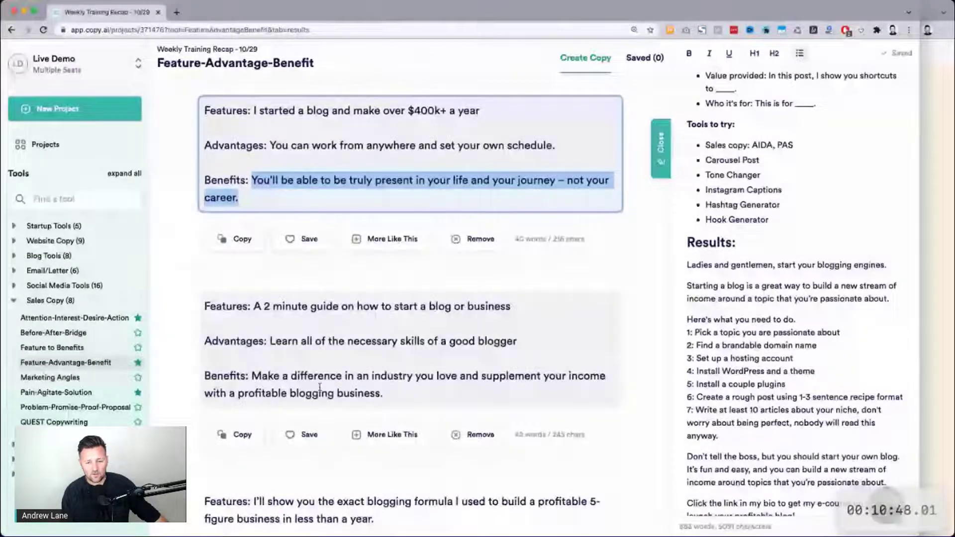
pyautogui.click(257, 376)
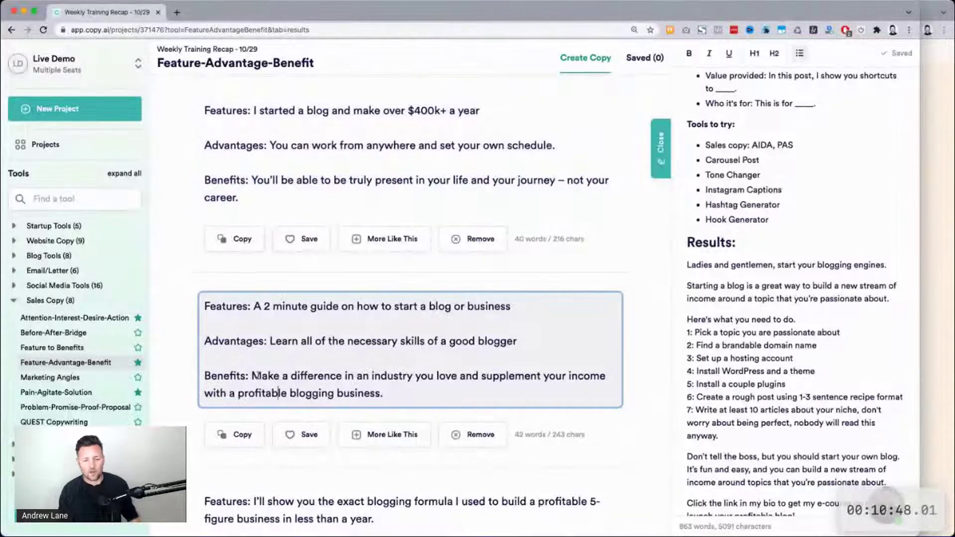
pyautogui.moveTo(256, 376); pyautogui.dragTo(442, 392)
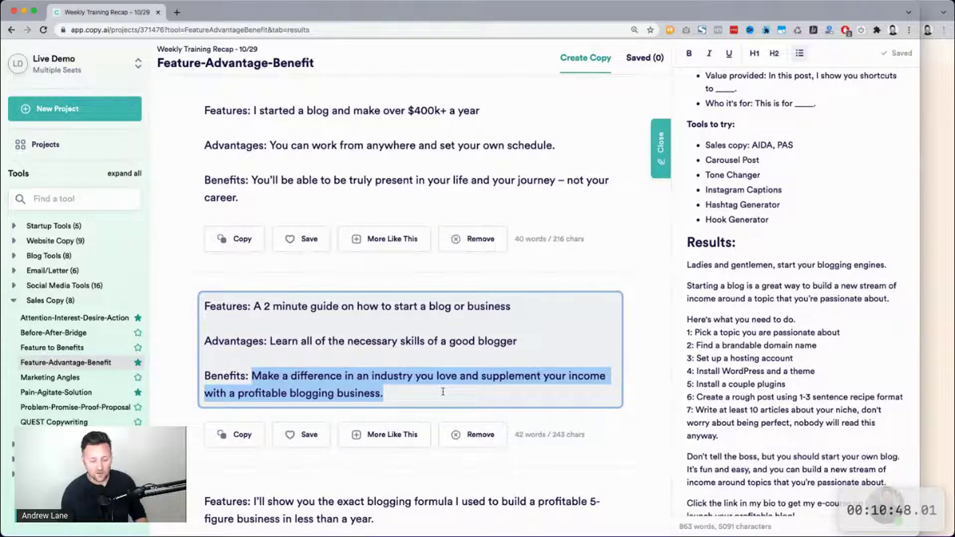
pyautogui.scroll(-1, 443, 392)
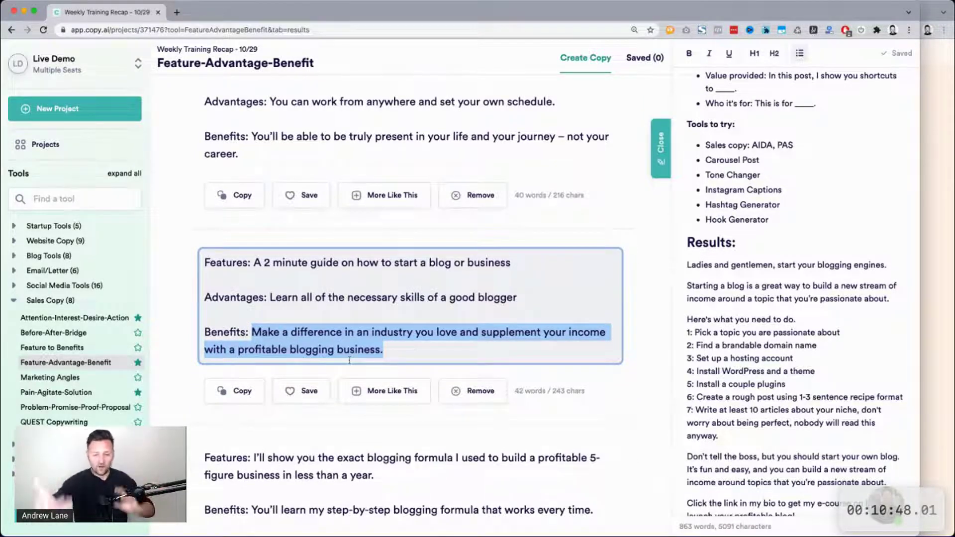
pyautogui.click(350, 360)
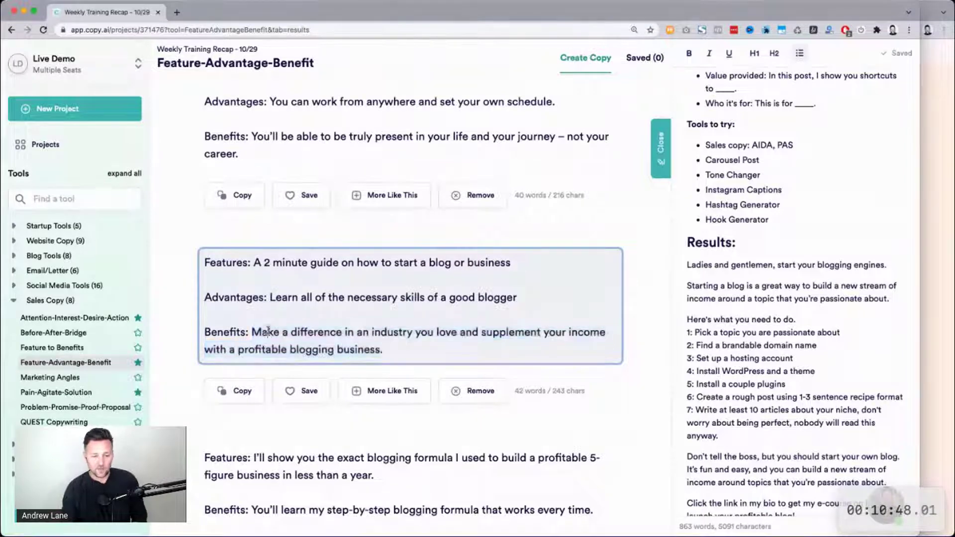
pyautogui.moveTo(253, 332); pyautogui.dragTo(332, 350)
pyautogui.moveTo(396, 363); pyautogui.dragTo(401, 367)
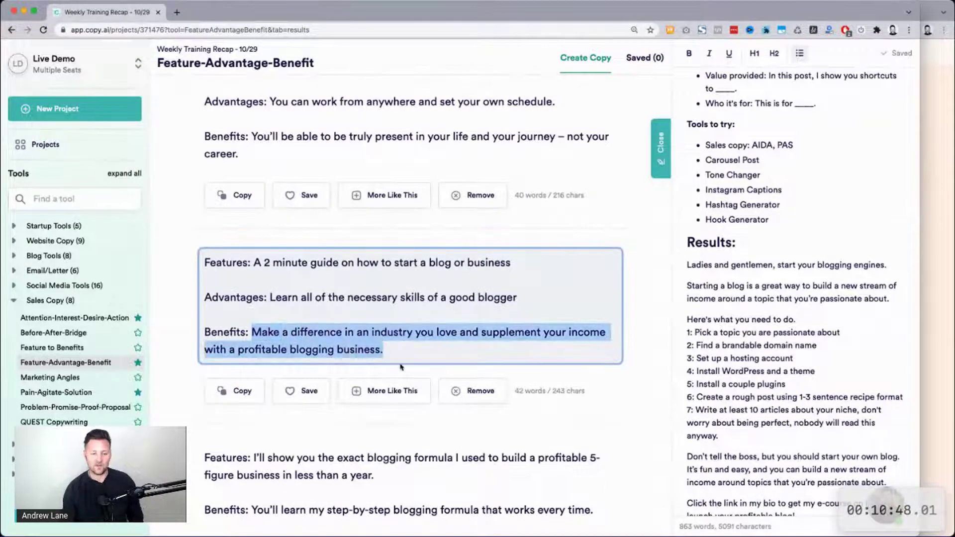
# Step: Reset the stopwatch to zero and go to the "Create a week's worth of content in 10 minutes" section of the notes
pyautogui.scroll(-5, 761, 303)
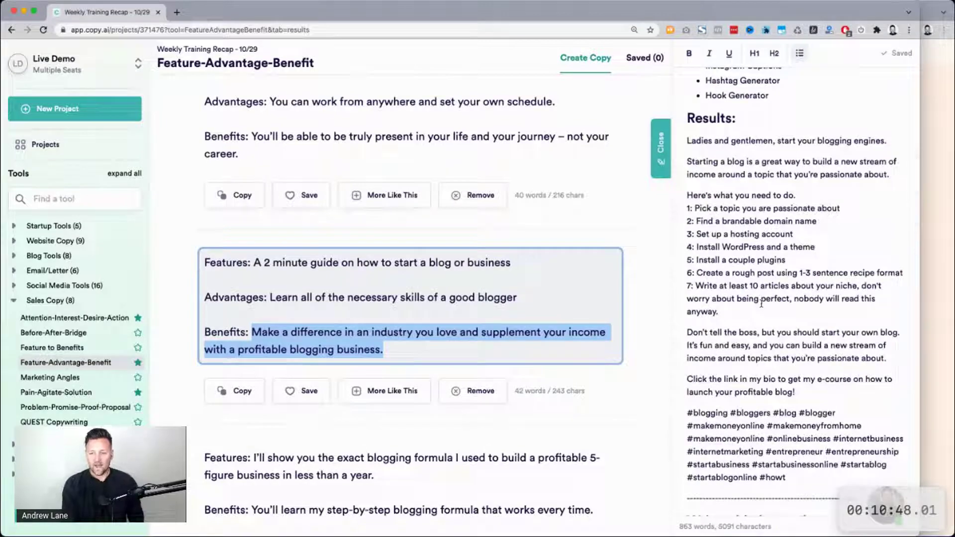
pyautogui.scroll(-10, 761, 303)
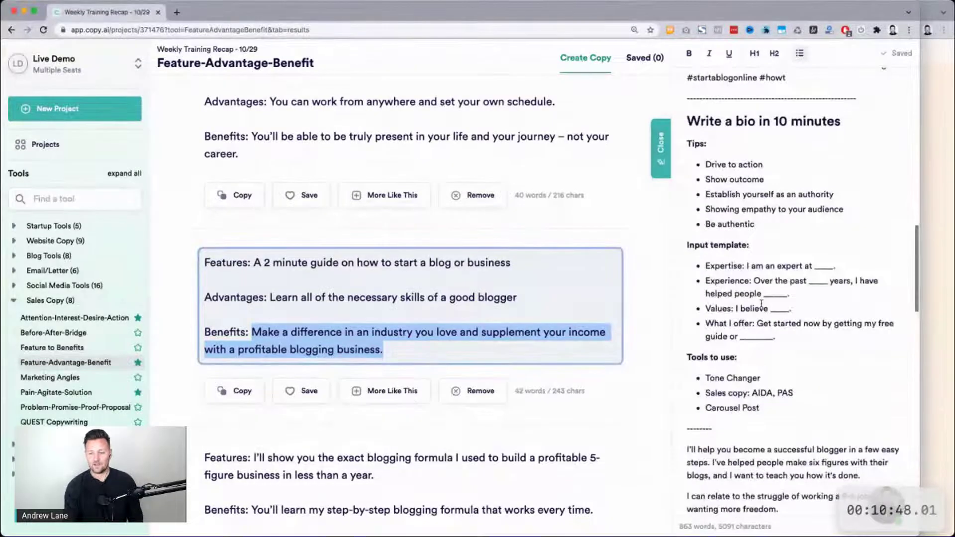
pyautogui.scroll(-8, 761, 304)
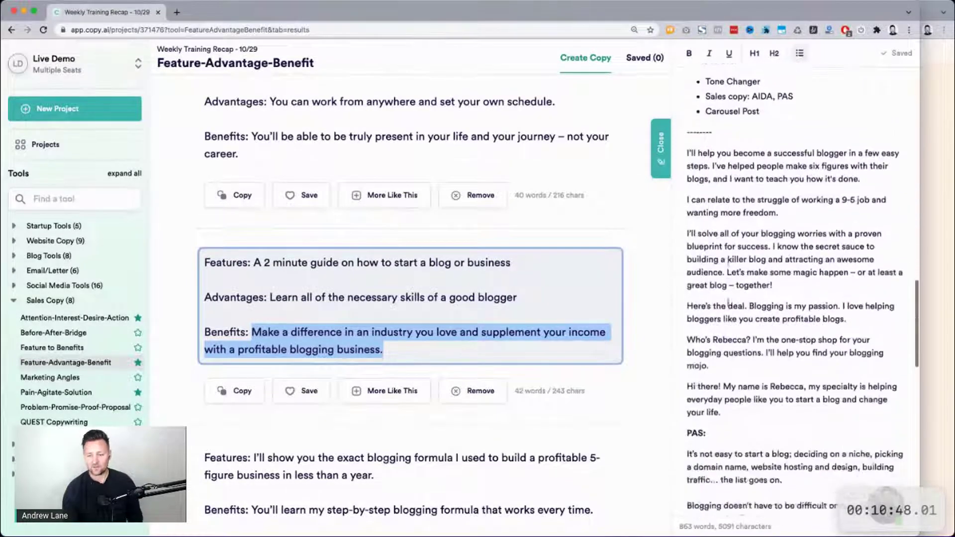
pyautogui.scroll(-5, 728, 303)
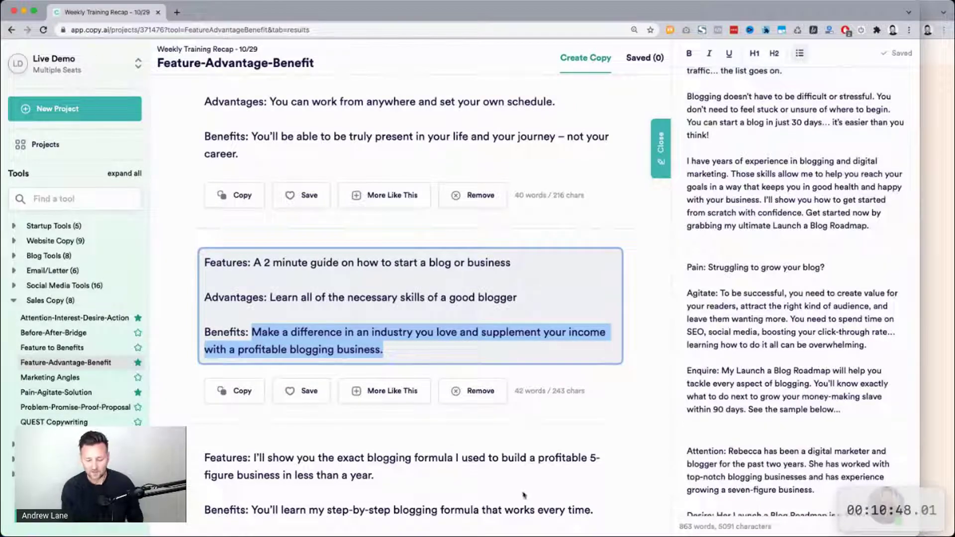
pyautogui.press('super+Tab')
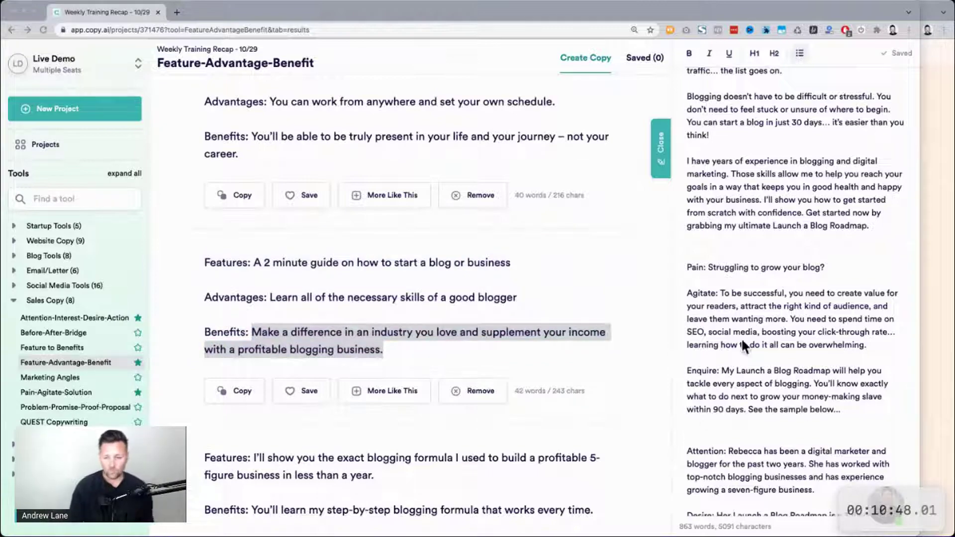
pyautogui.press('super+Tab')
pyautogui.scroll(-10, 785, 264)
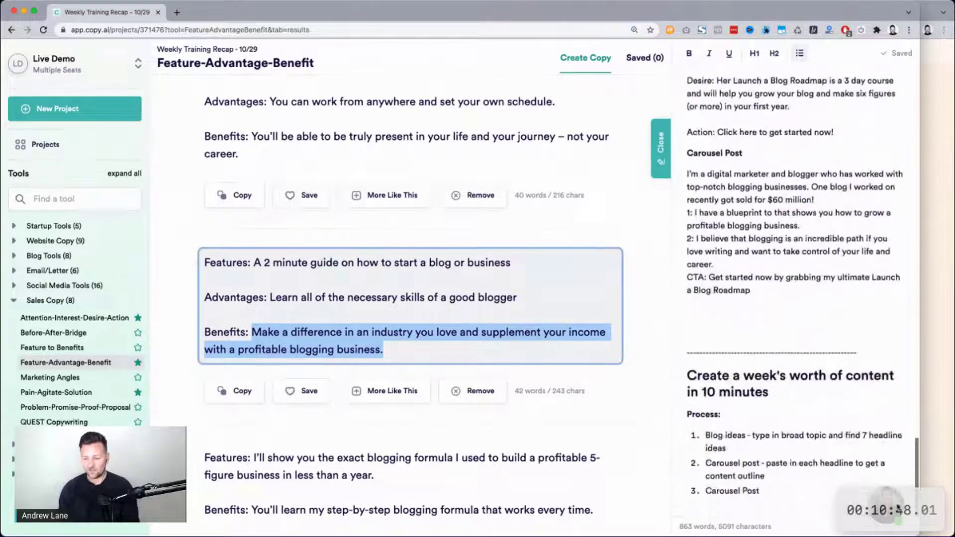
pyautogui.click(898, 507)
pyautogui.scroll(-3, 816, 343)
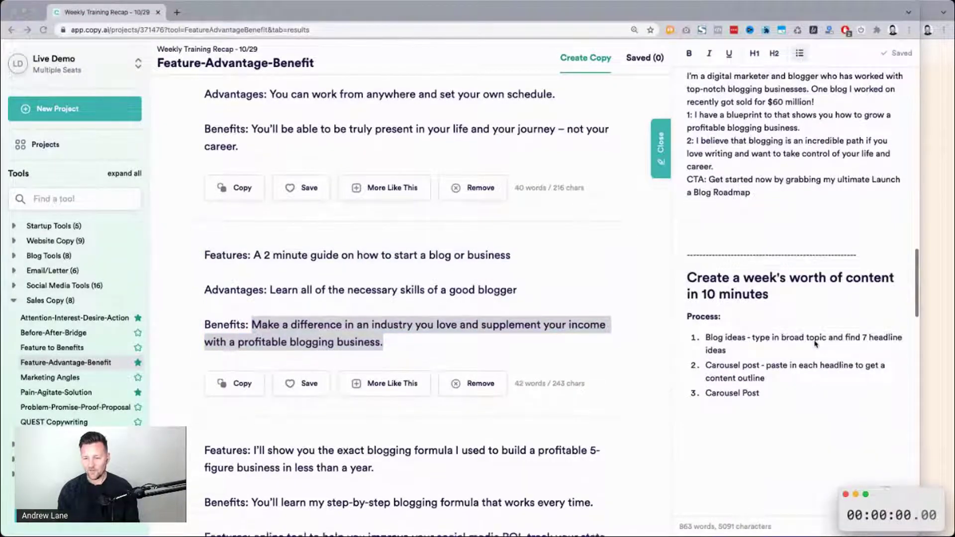
# Step: Add a long run of blank lines below the Process list at the end of the project notes
pyautogui.click(766, 406)
pyautogui.click(766, 415)
pyautogui.press('Return')
pyautogui.press('Return')
pyautogui.press('Return')
pyautogui.press('Return')
pyautogui.press('Return')
pyautogui.press('Return')
pyautogui.press('Return')
pyautogui.press('Return')
pyautogui.press('Return')
pyautogui.press('Return')
pyautogui.press('Return')
pyautogui.press('Return')
pyautogui.press('Return')
pyautogui.press('Return')
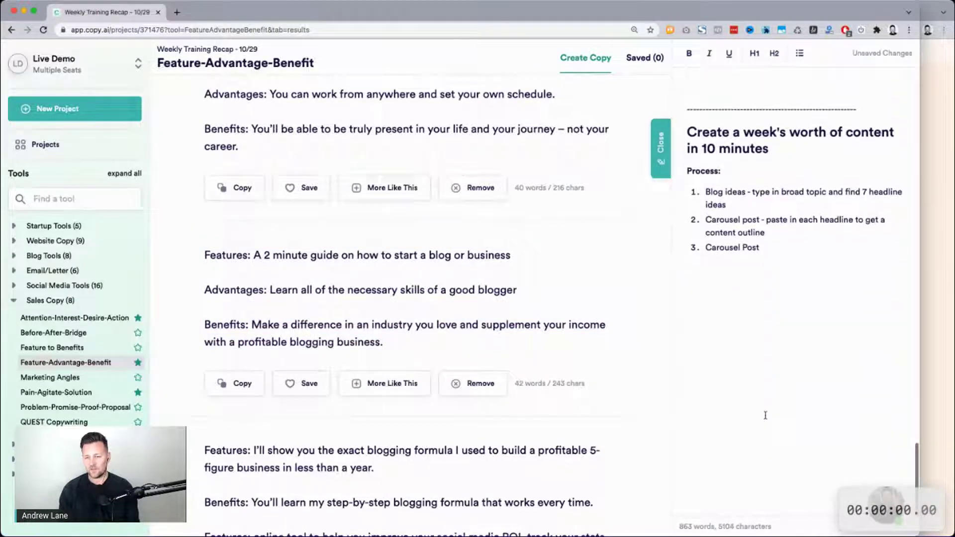
pyautogui.press('Return')
pyautogui.press('Return')
pyautogui.press('Return')
pyautogui.press('Return')
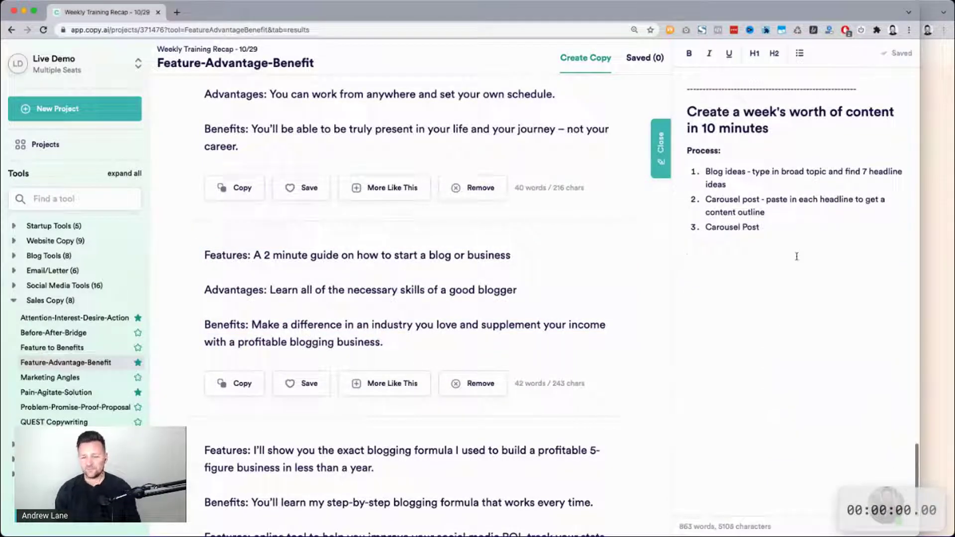
pyautogui.scroll(-5, 582, 264)
# Step: Clear the product description, restore it with undo and copy its full text
pyautogui.scroll(15, 585, 268)
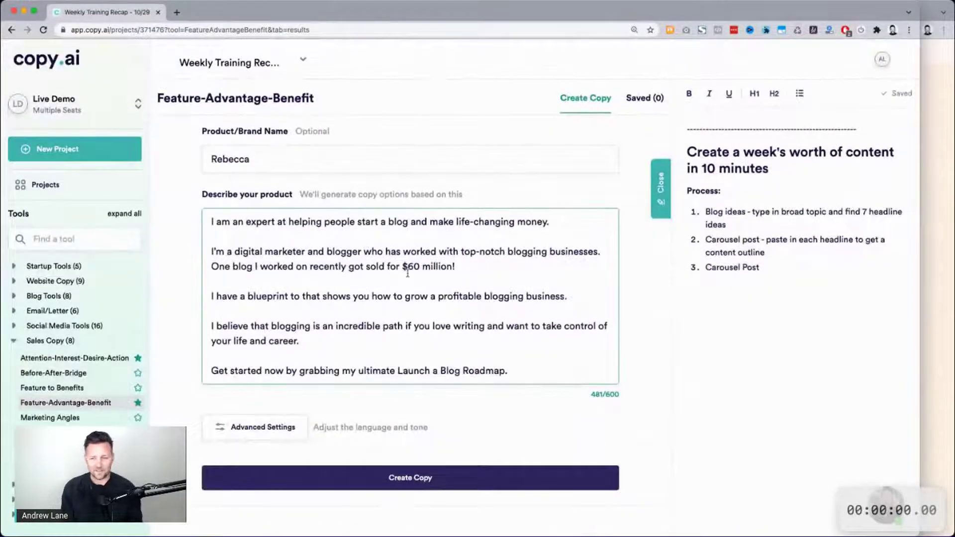
pyautogui.hotkey('ctrl', 'a')
pyautogui.press('BackSpace')
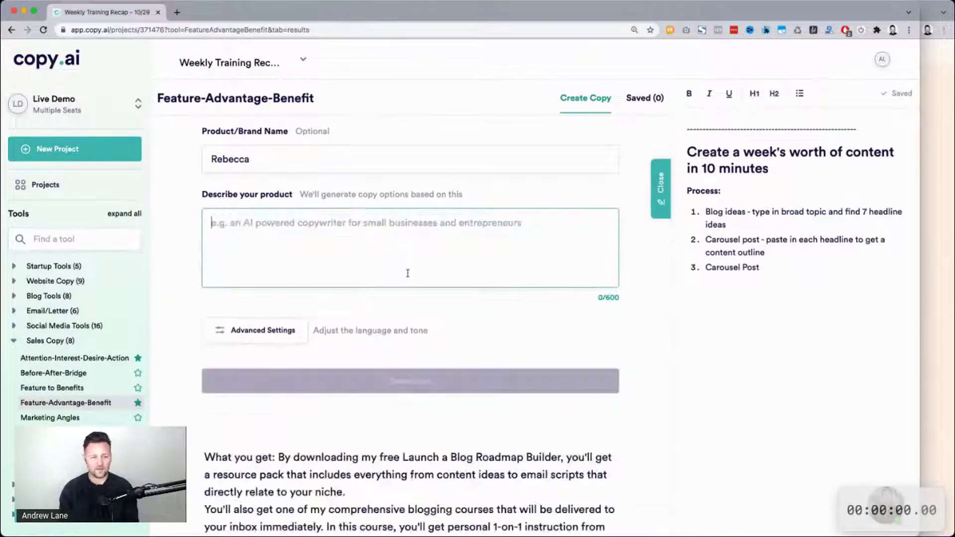
pyautogui.doubleClick(282, 164)
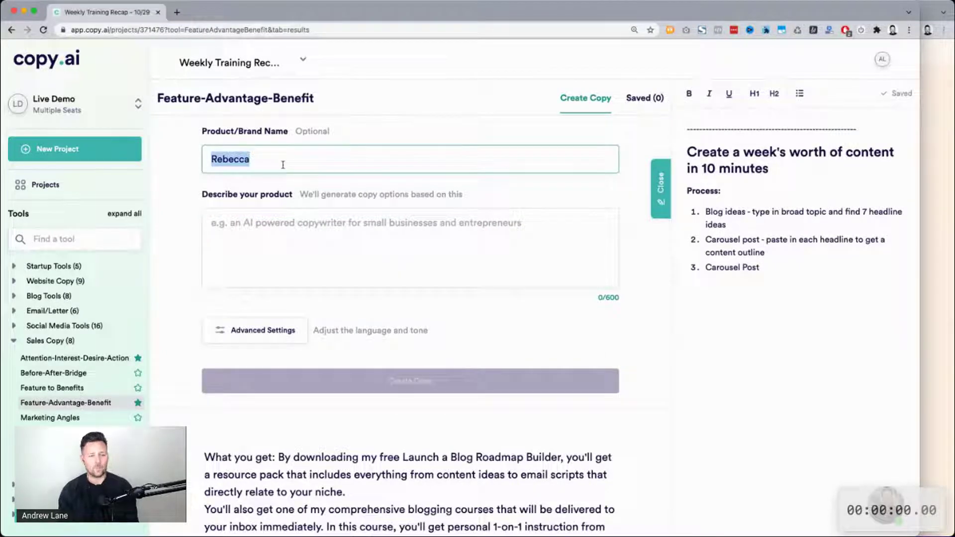
pyautogui.click(330, 255)
pyautogui.hotkey('ctrl', 'z')
pyautogui.press('super+c')
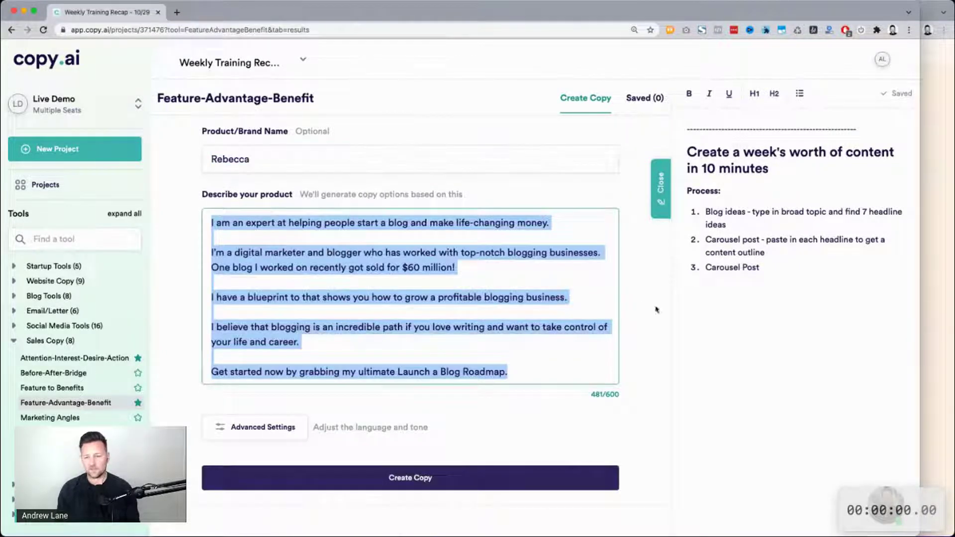
# Step: Below the short dashed line after the "Tools to use" list, add the label "Input:" and paste the copied product description under it
pyautogui.scroll(15, 750, 309)
pyautogui.scroll(10, 751, 317)
pyautogui.click(822, 266)
pyautogui.scroll(-5, 806, 319)
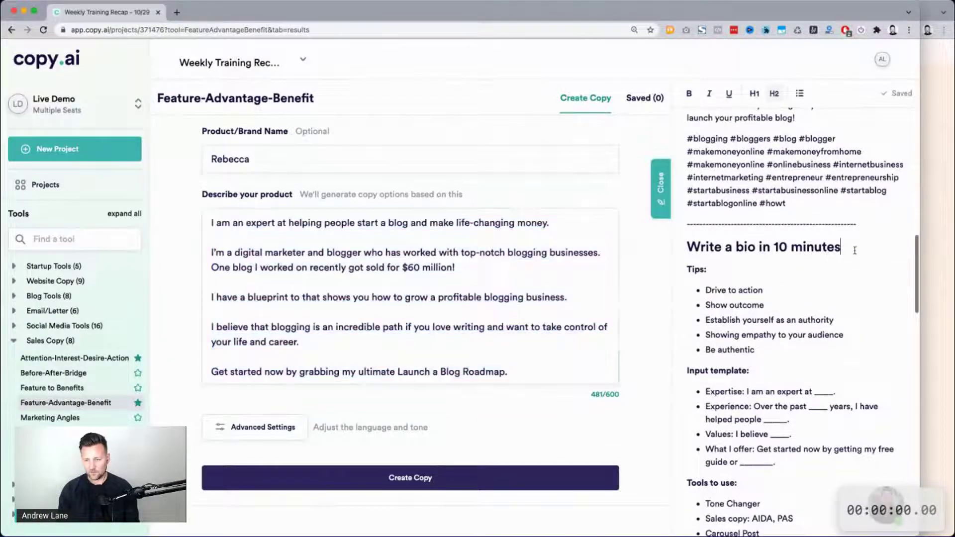
pyautogui.click(733, 363)
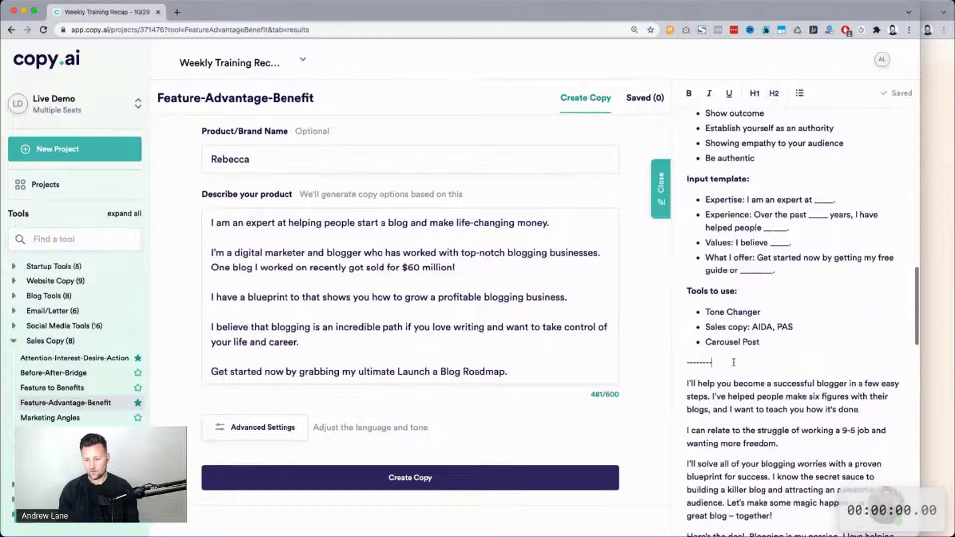
pyautogui.press('Return')
pyautogui.press('Return')
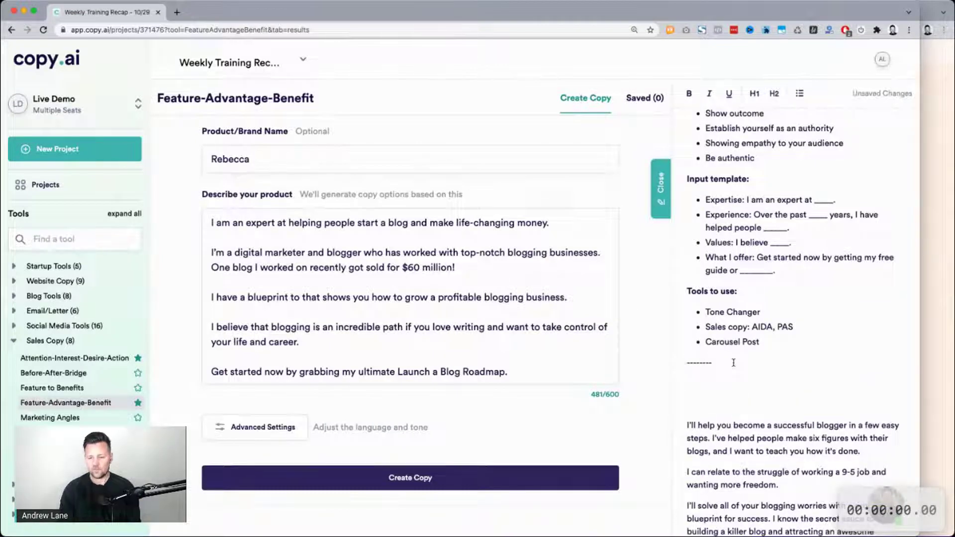
pyautogui.write('Input')
pyautogui.press('BackSpace')
pyautogui.press('BackSpace')
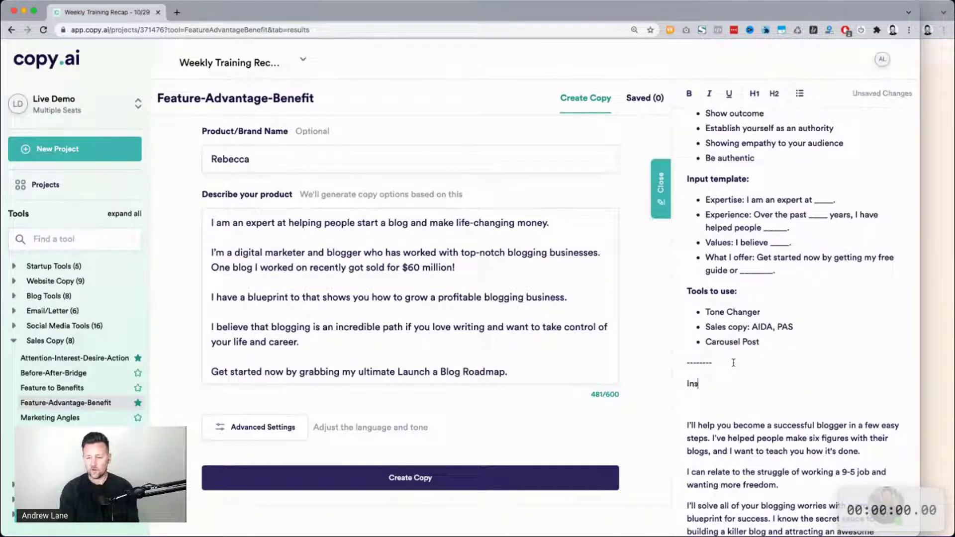
pyautogui.write('ut:')
pyautogui.press('super+v')
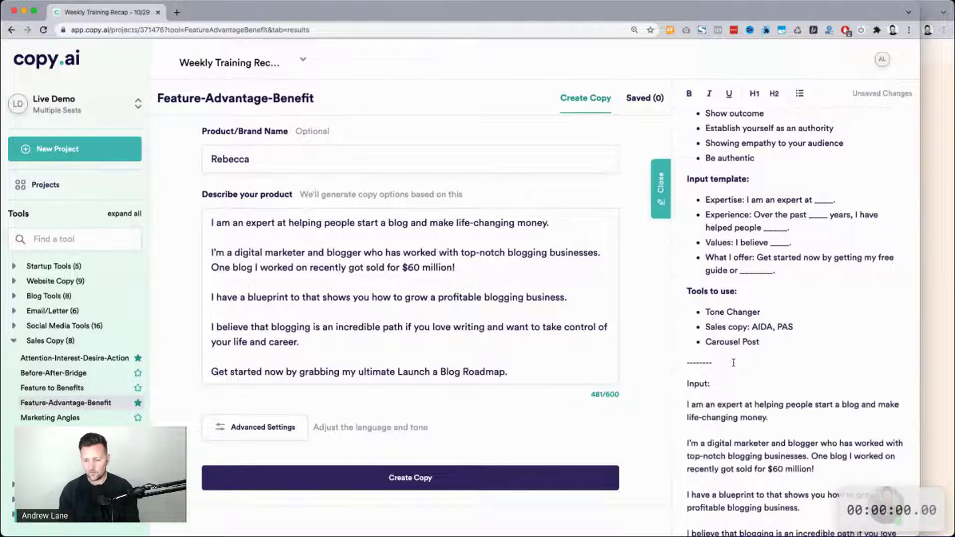
pyautogui.scroll(-4, 735, 378)
# Step: Add a "--------" separator line between the pasted input text and the generated bio copy in the notes
pyautogui.press('Return')
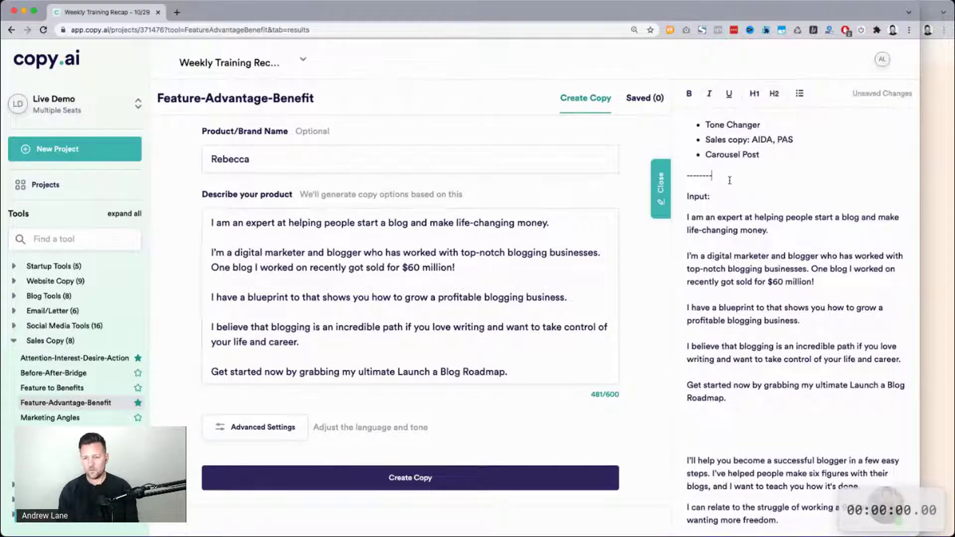
pyautogui.press('super+z')
pyautogui.press('super+z')
pyautogui.scroll(15, 730, 181)
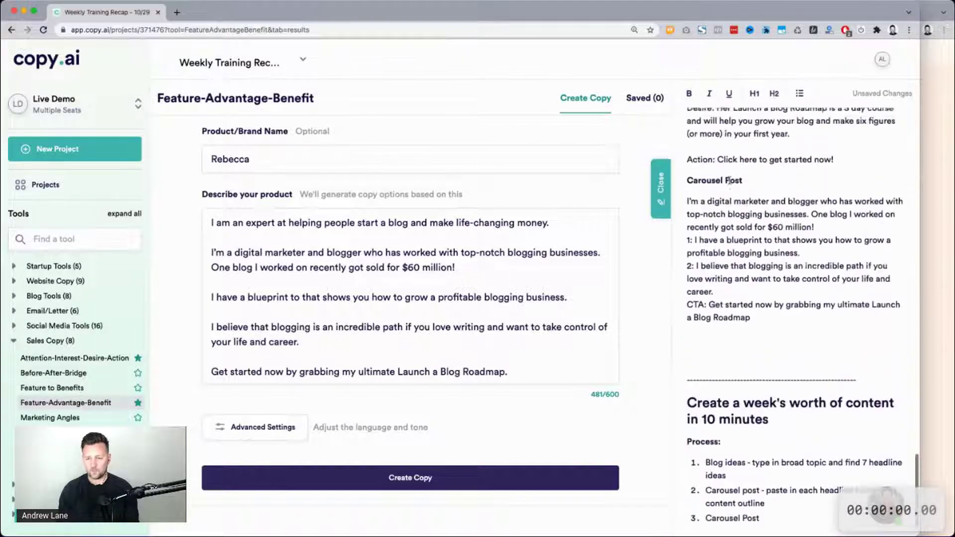
pyautogui.scroll(10, 730, 181)
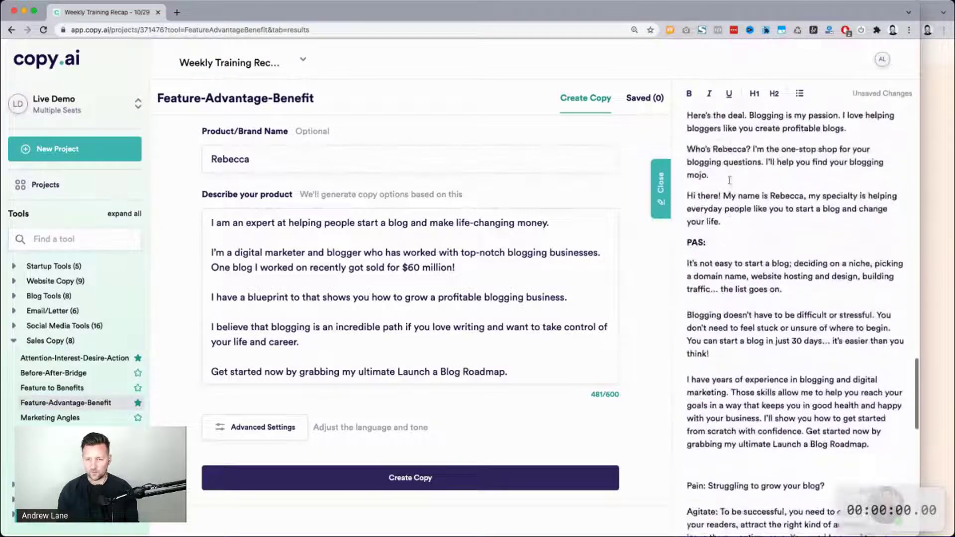
pyautogui.scroll(5, 729, 181)
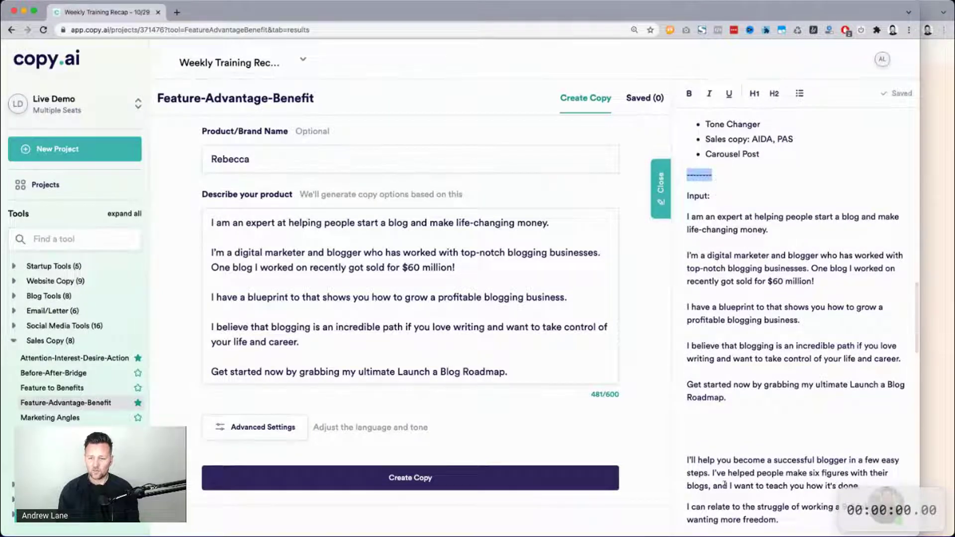
pyautogui.click(703, 438)
pyautogui.write('--------')
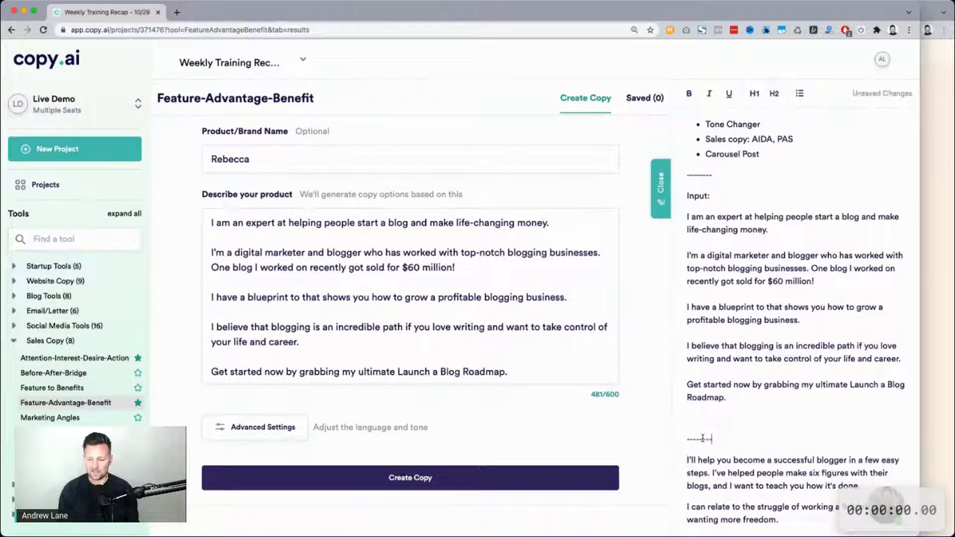
# Step: Return to the "Create a week's worth of content in 10 minutes" section and widen the browser window to the full screen width
pyautogui.scroll(5, 729, 409)
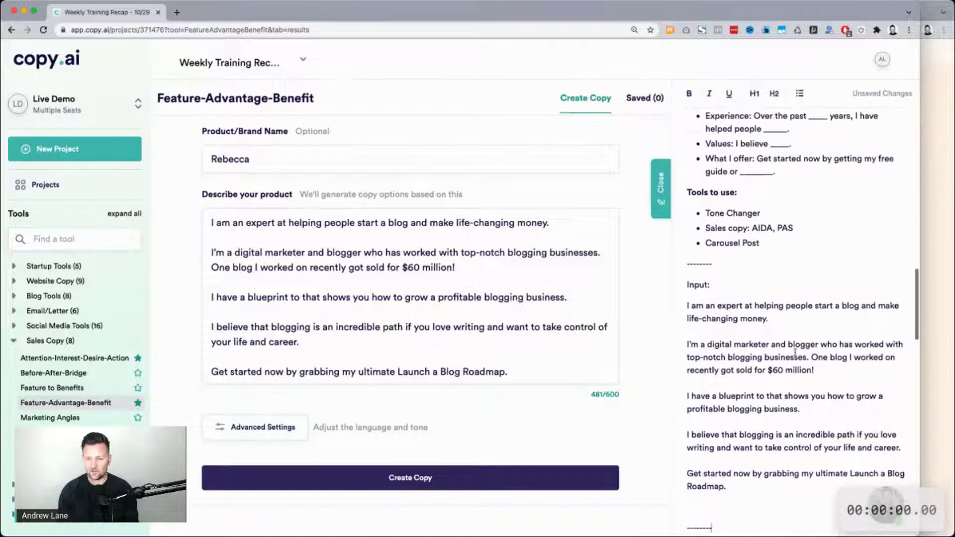
pyautogui.scroll(9, 795, 351)
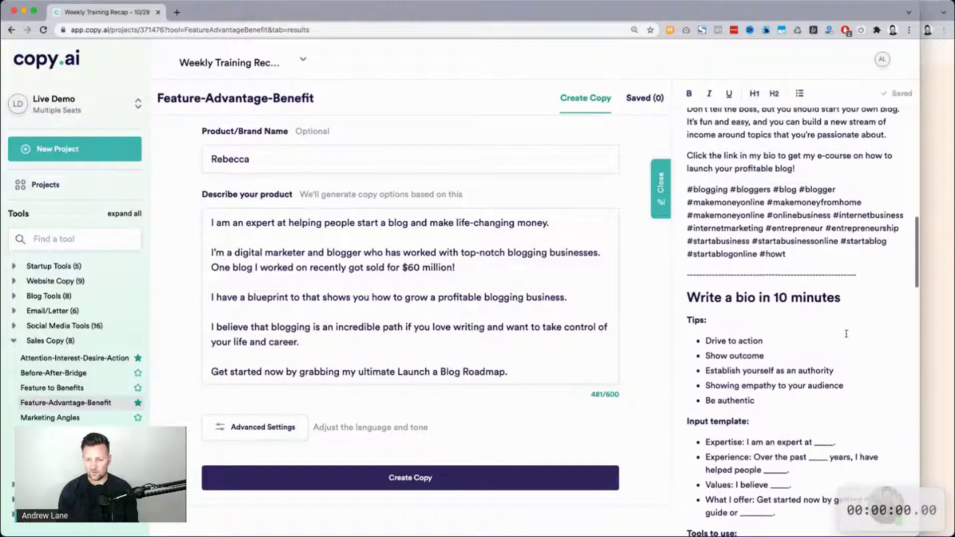
pyautogui.scroll(3, 846, 334)
pyautogui.scroll(-10, 846, 334)
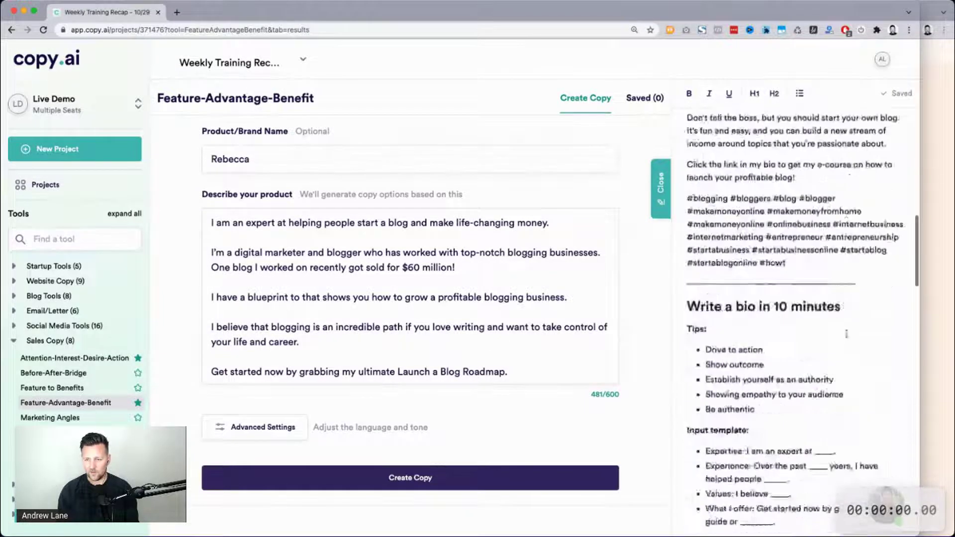
pyautogui.scroll(-20, 846, 334)
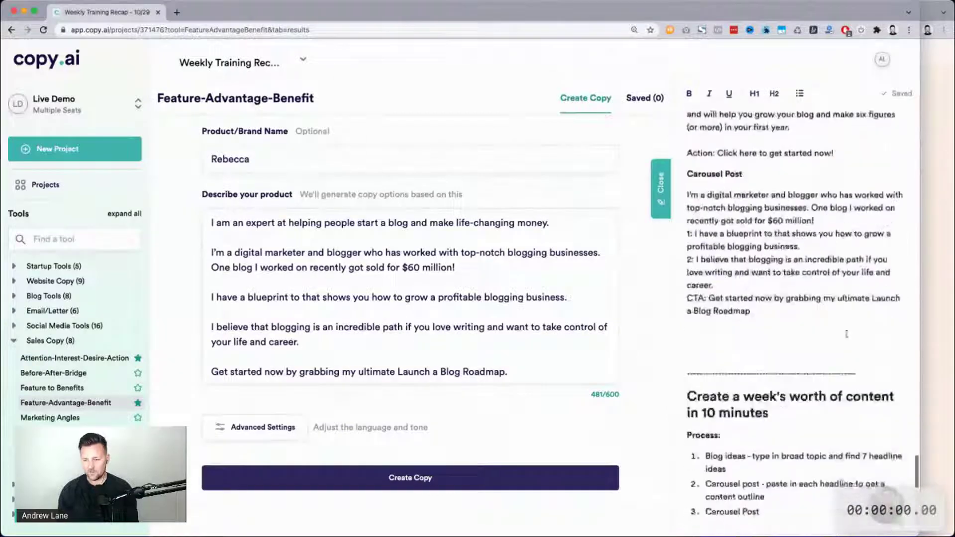
pyautogui.scroll(3, 847, 333)
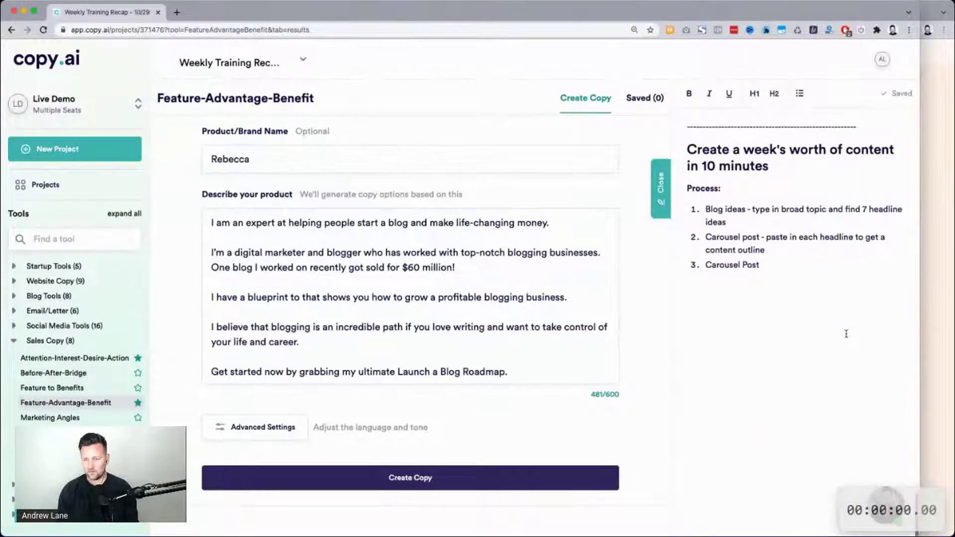
pyautogui.moveTo(920, 330); pyautogui.dragTo(954, 330)
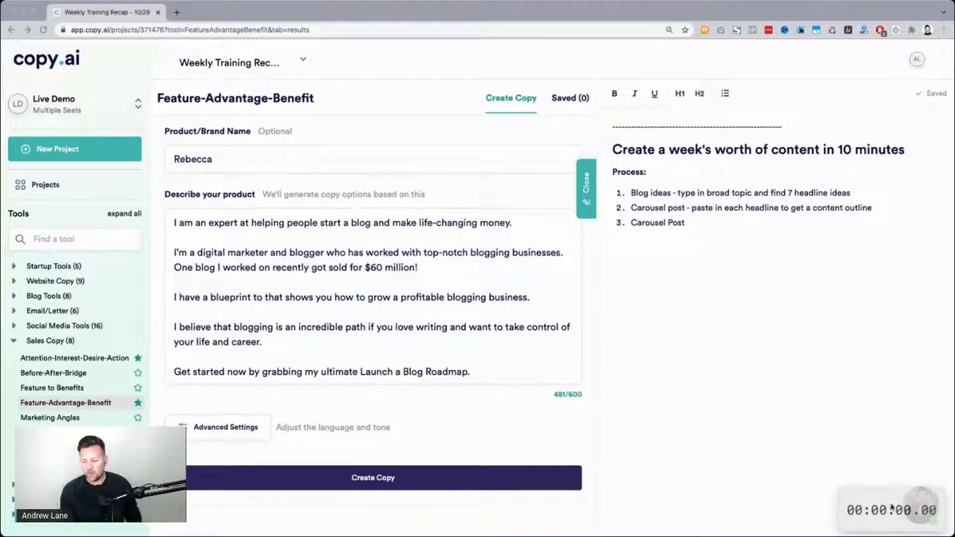
pyautogui.moveTo(888, 495)
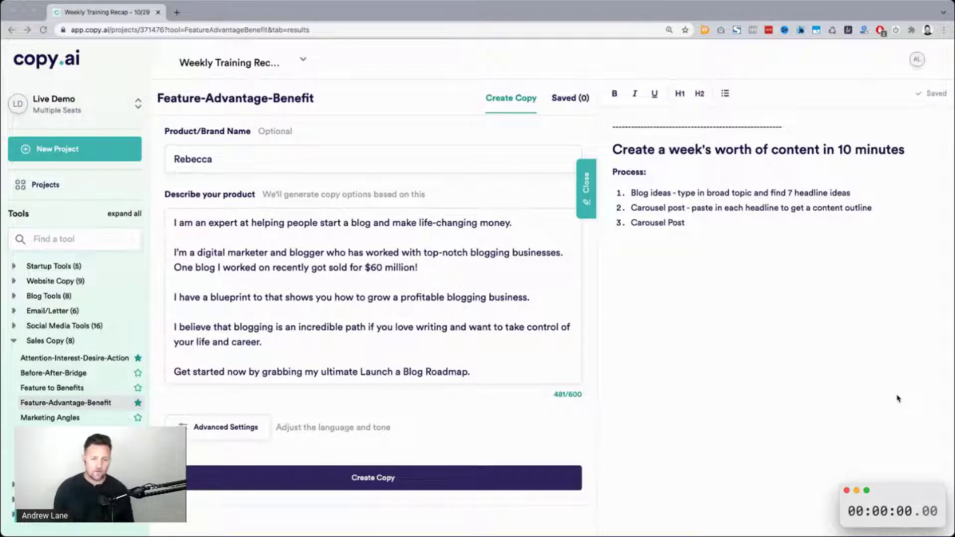
# Step: Clear both the product description and the product/brand name in the Feature-Advantage-Benefit form
pyautogui.click(398, 277)
pyautogui.press('super+a')
pyautogui.press('BackSpace')
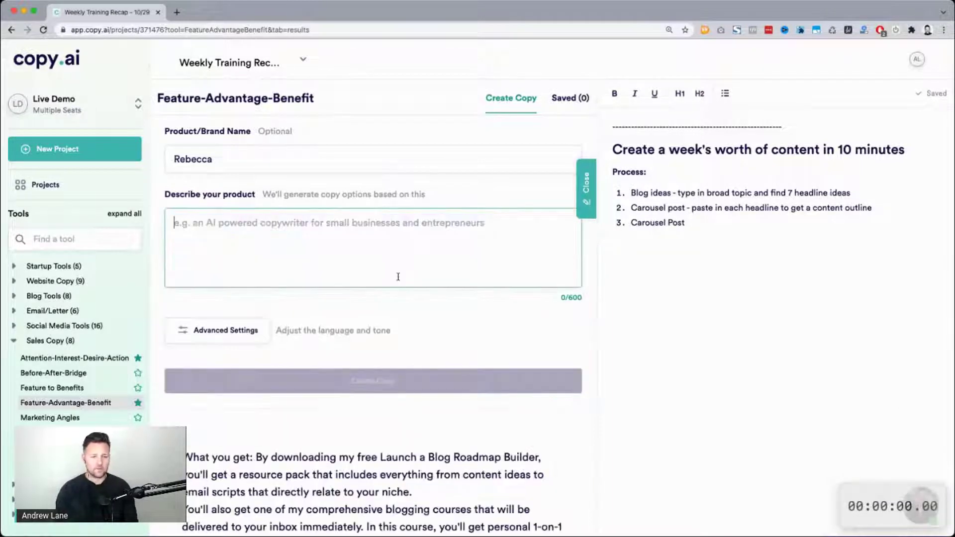
pyautogui.click(253, 166)
pyautogui.press('super+a')
pyautogui.press('BackSpace')
# Step: Find the Blog Ideas tool by searching for "blog", open it and clear the tool search
pyautogui.click(72, 244)
pyautogui.write('blog')
pyautogui.click(52, 313)
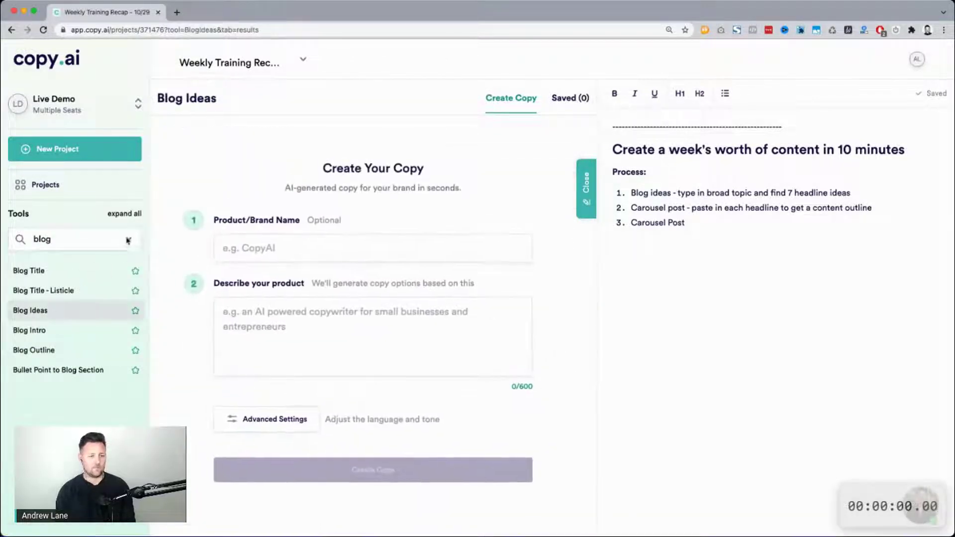
pyautogui.click(128, 239)
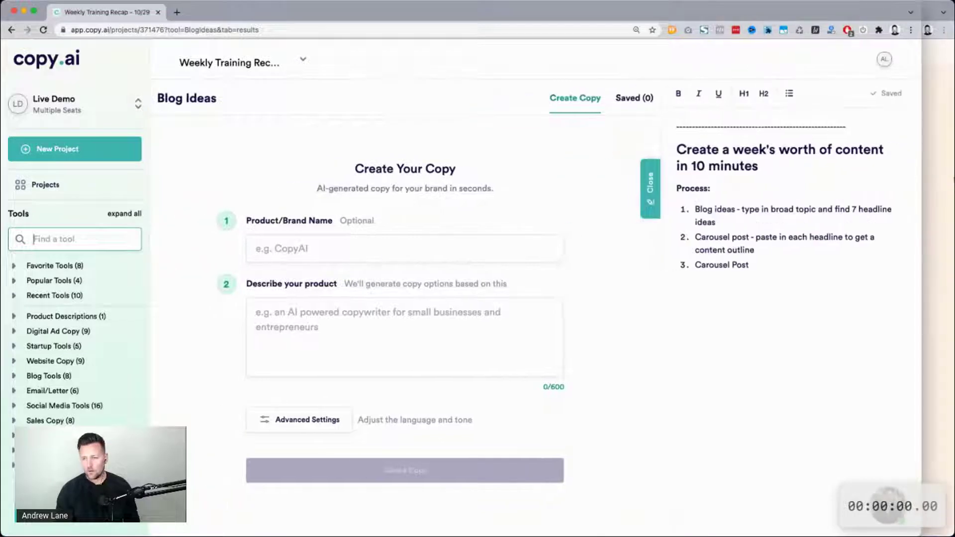
# Step: Load the Remote Bliss home page in the other browser window, then return to copy.ai and widen its window to full width
pyautogui.press('super+grave')
pyautogui.click(393, 92)
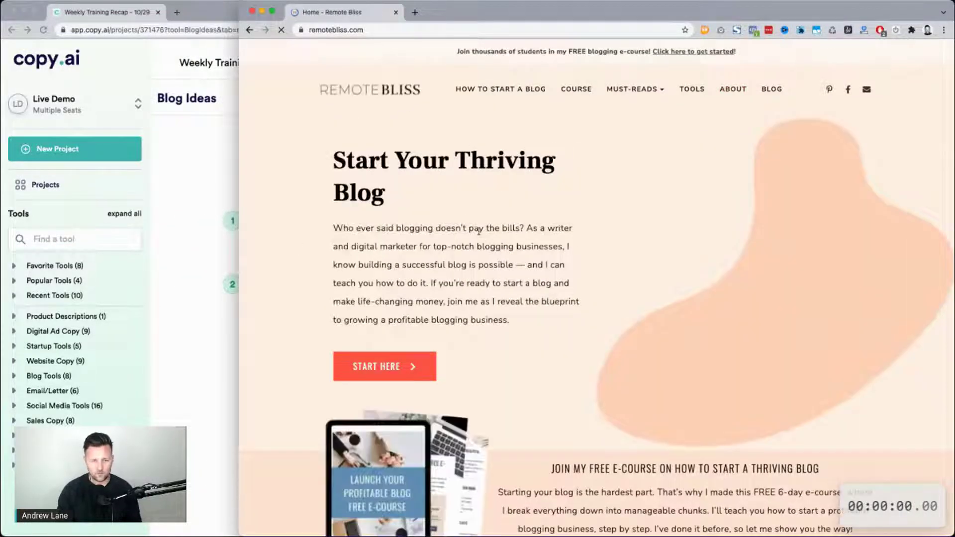
pyautogui.press('super+grave')
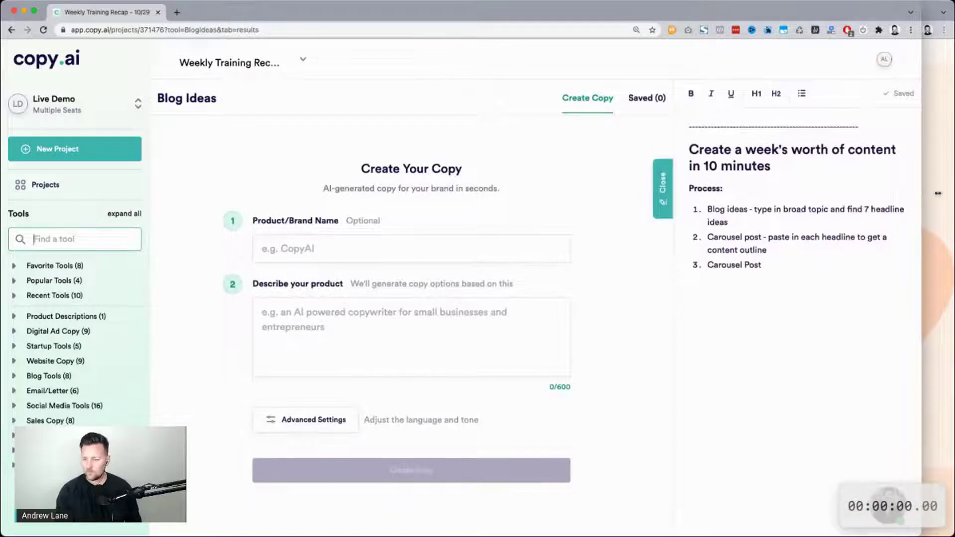
pyautogui.moveTo(921, 194); pyautogui.dragTo(946, 190)
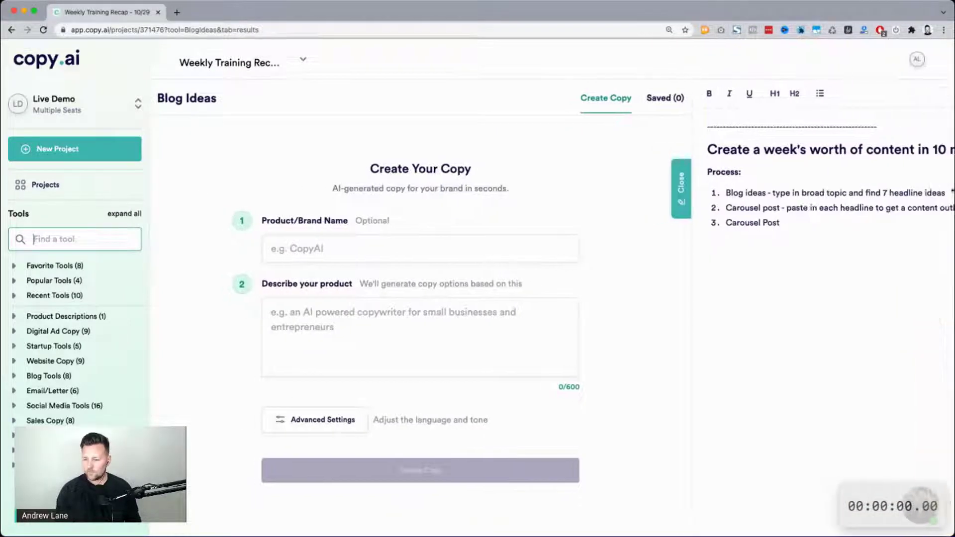
pyautogui.click(804, 350)
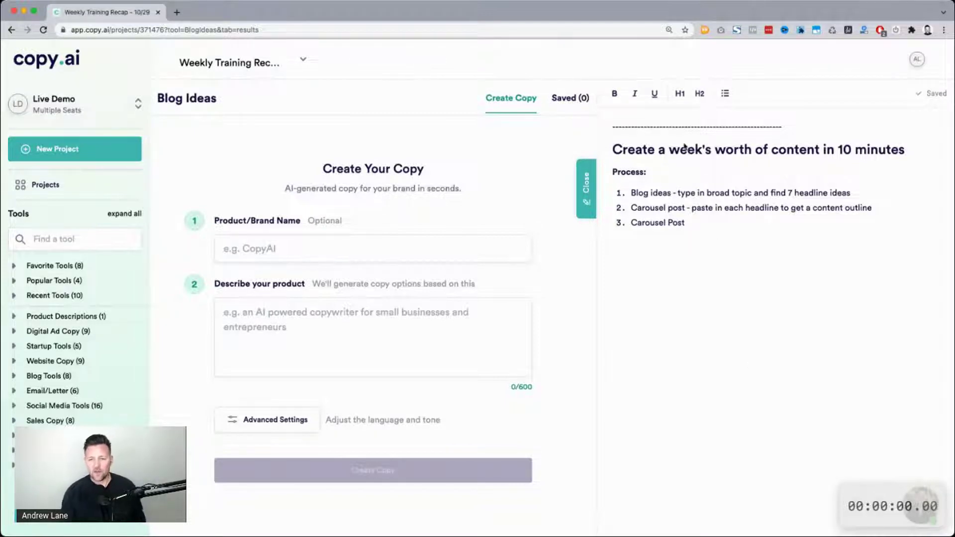
# Step: Highlight the "Create a week's worth of content in 10 minutes" heading and delete the third Process item, "Carousel Post"
pyautogui.doubleClick(718, 149)
pyautogui.tripleClick(717, 151)
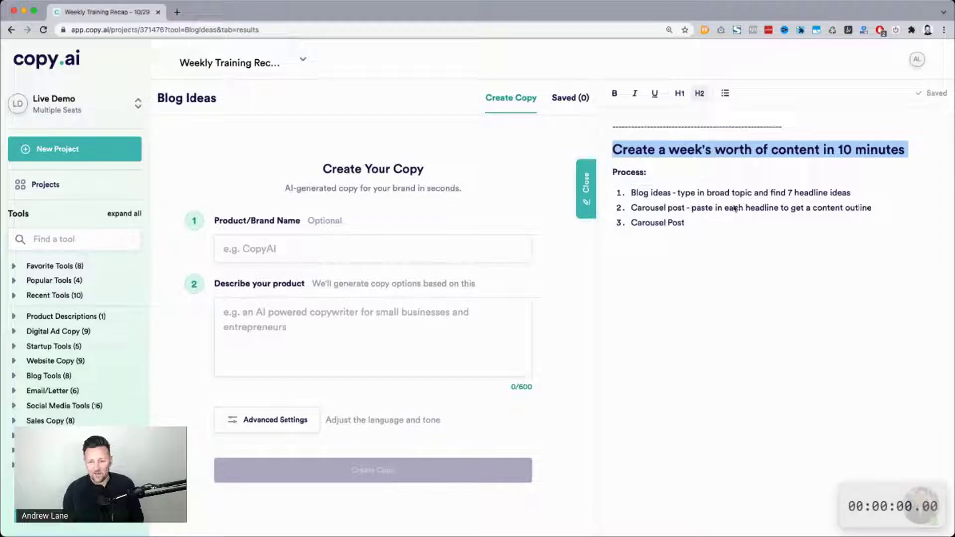
pyautogui.click(716, 208)
pyautogui.click(707, 222)
pyautogui.press('super+shift+Left')
pyautogui.press('BackSpace')
pyautogui.press('BackSpace')
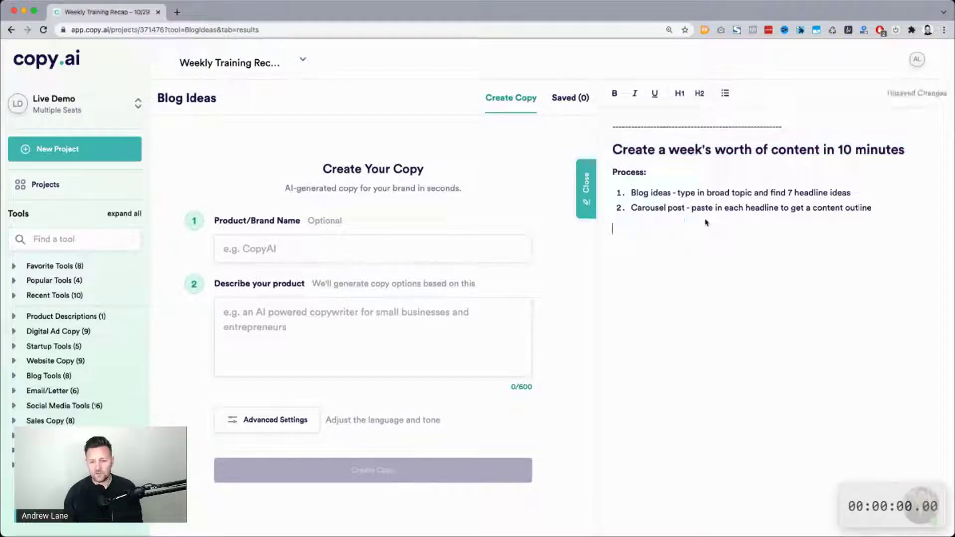
# Step: Review the process up close, highlighting the Blog ideas item and the Carousel post item in turn
pyautogui.scroll(5, 696, 175)
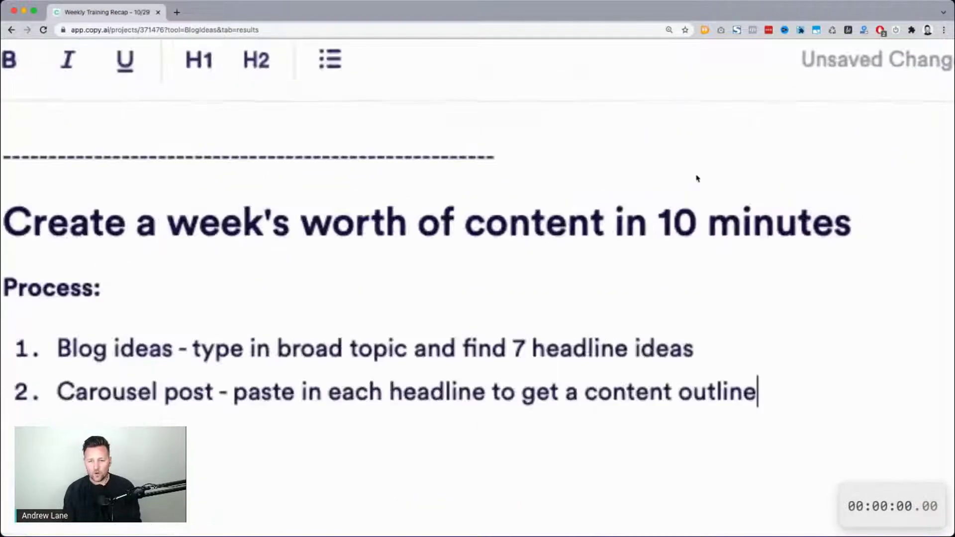
pyautogui.scroll(-3, 697, 178)
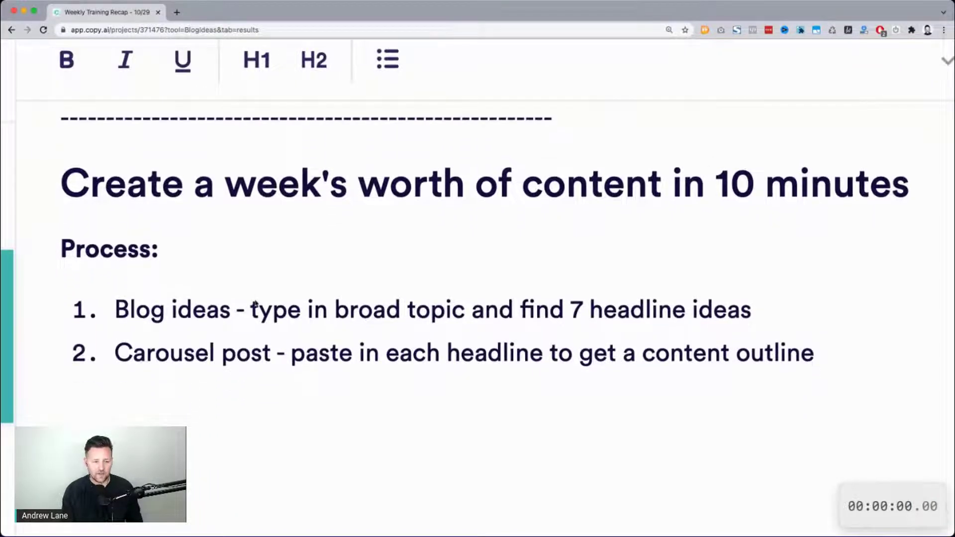
pyautogui.tripleClick(254, 309)
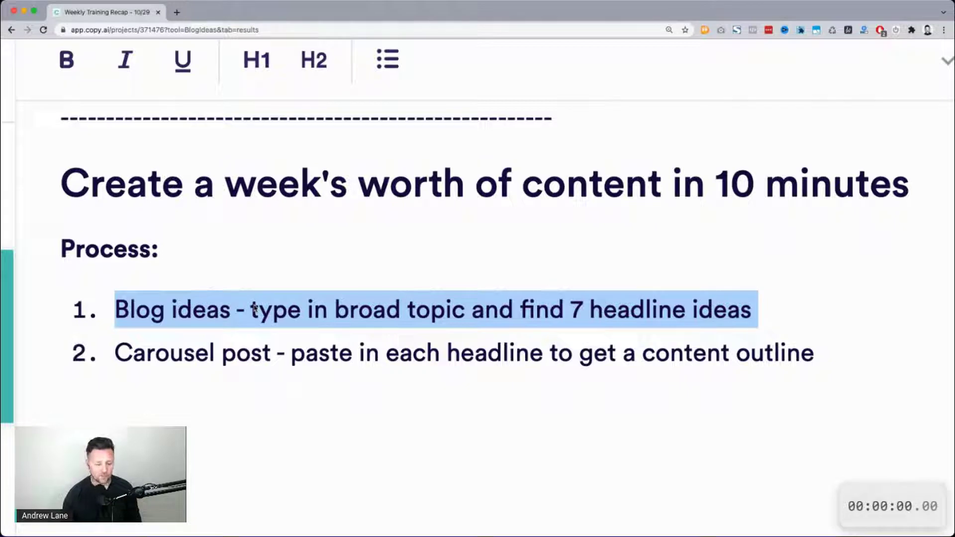
pyautogui.tripleClick(209, 354)
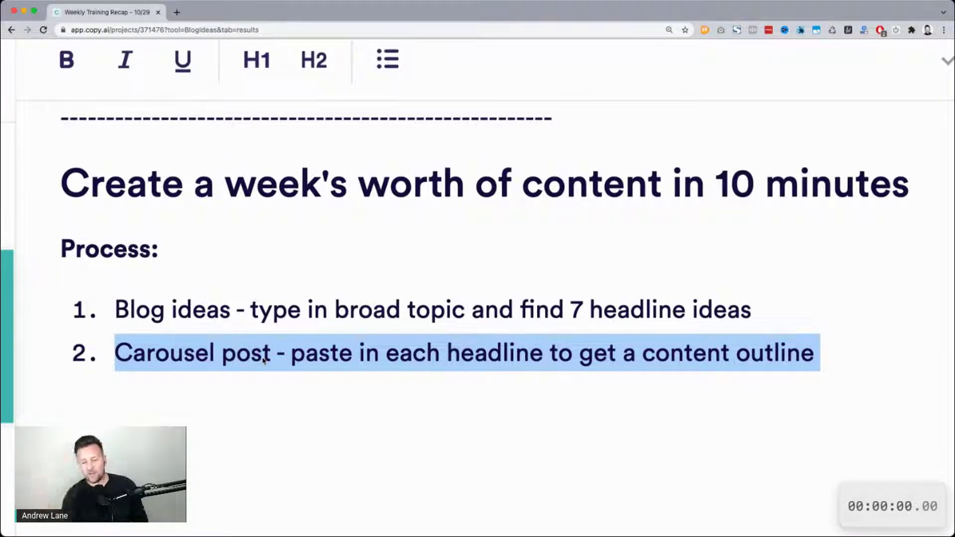
pyautogui.scroll(-5, 428, 355)
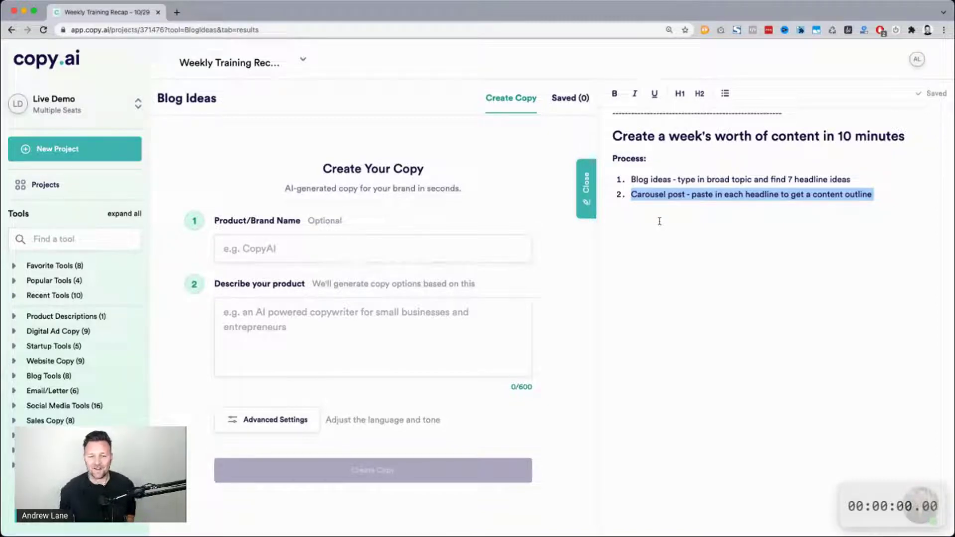
# Step: Switch to the Remote Bliss home page and highlight "start a blog and make life-changing money" in its intro paragraph
pyautogui.moveTo(954, 241); pyautogui.dragTo(914, 241)
pyautogui.click(945, 242)
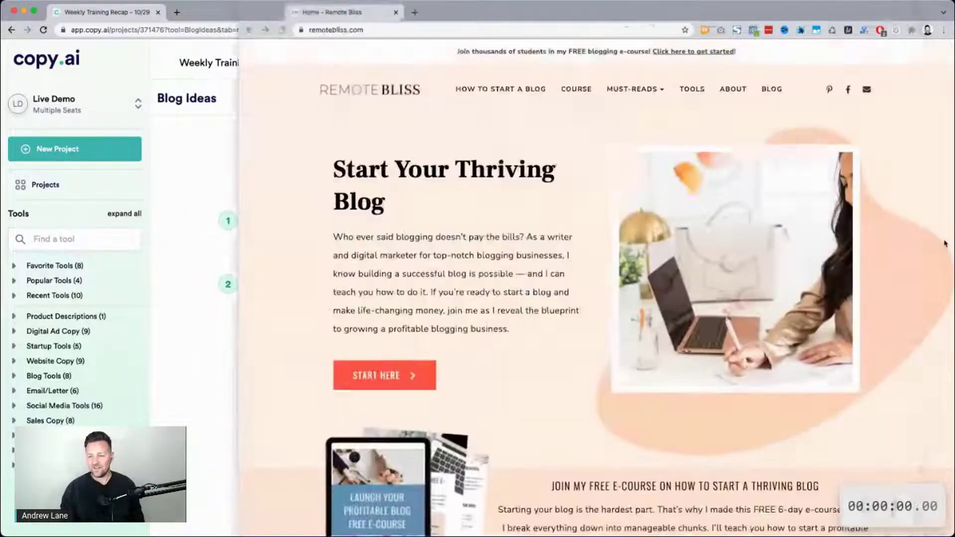
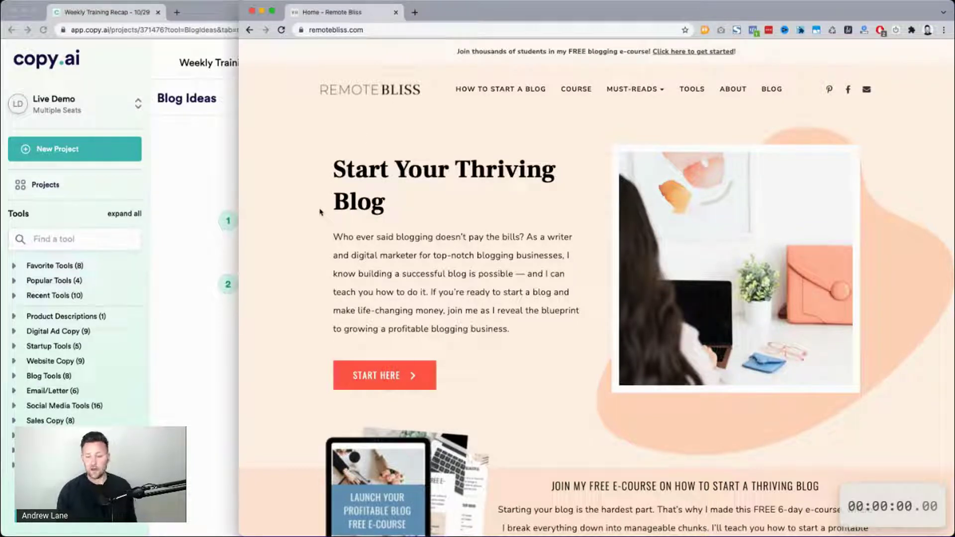
pyautogui.scroll(-1, 320, 212)
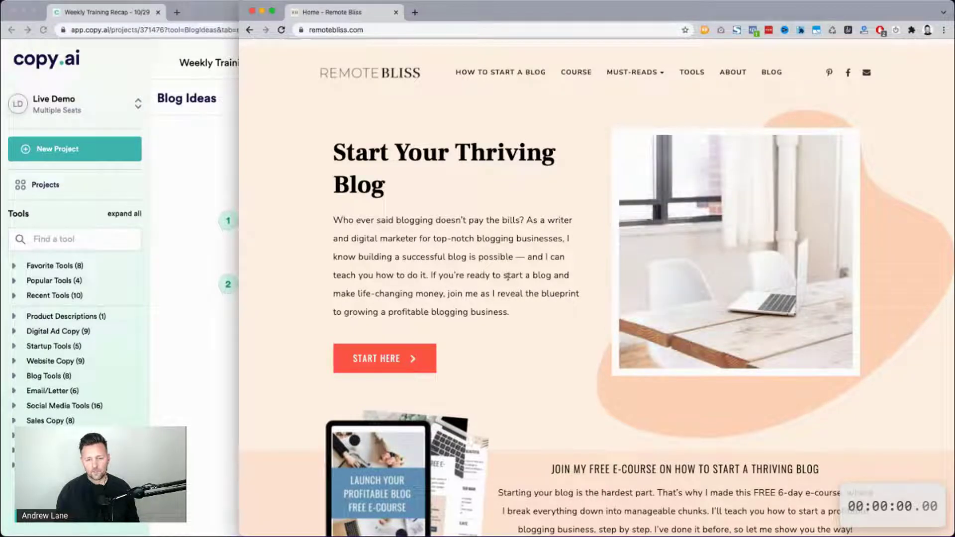
pyautogui.moveTo(505, 277); pyautogui.dragTo(442, 294)
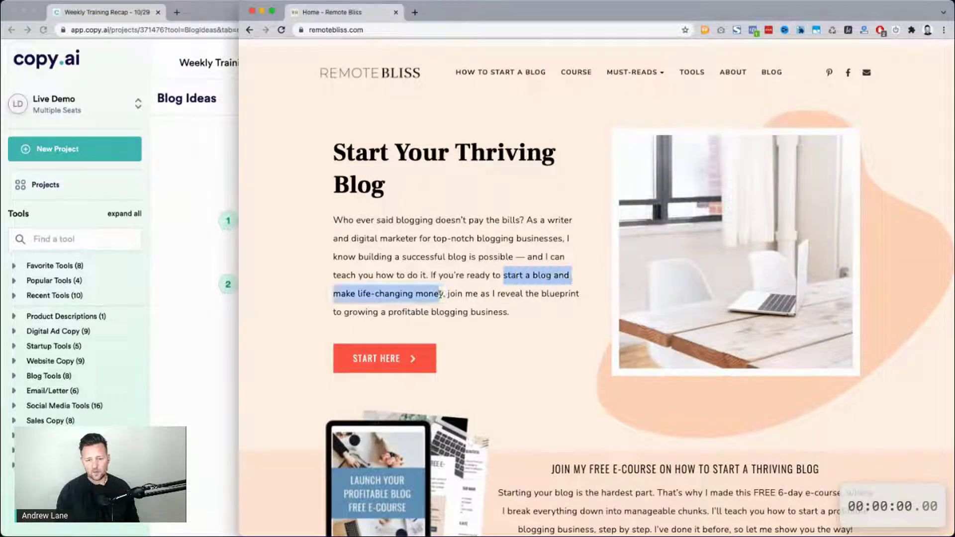
# Step: Clear the highlighted text on the Remote Bliss page, then return to the copy.ai window and widen it to full width
pyautogui.click(503, 324)
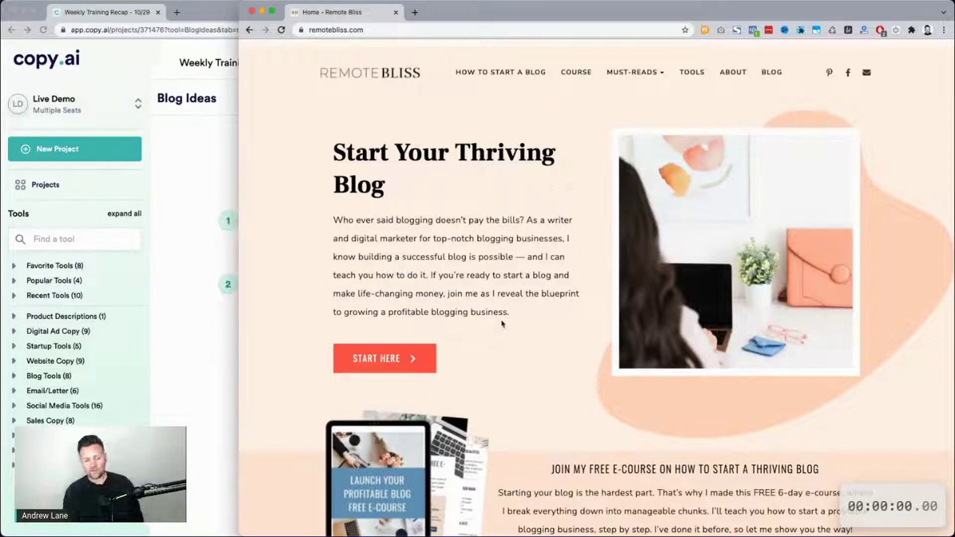
pyautogui.click(206, 264)
pyautogui.moveTo(914, 276); pyautogui.dragTo(954, 275)
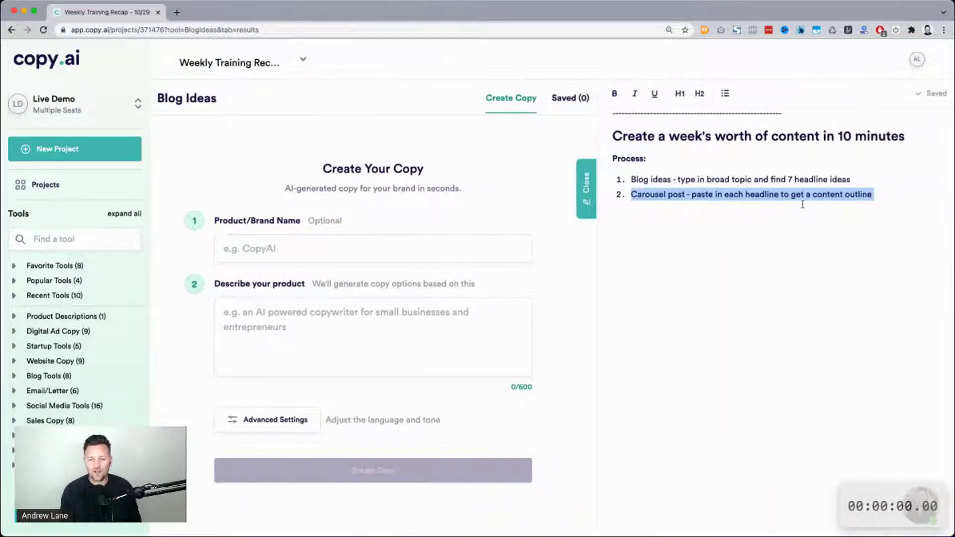
pyautogui.click(803, 204)
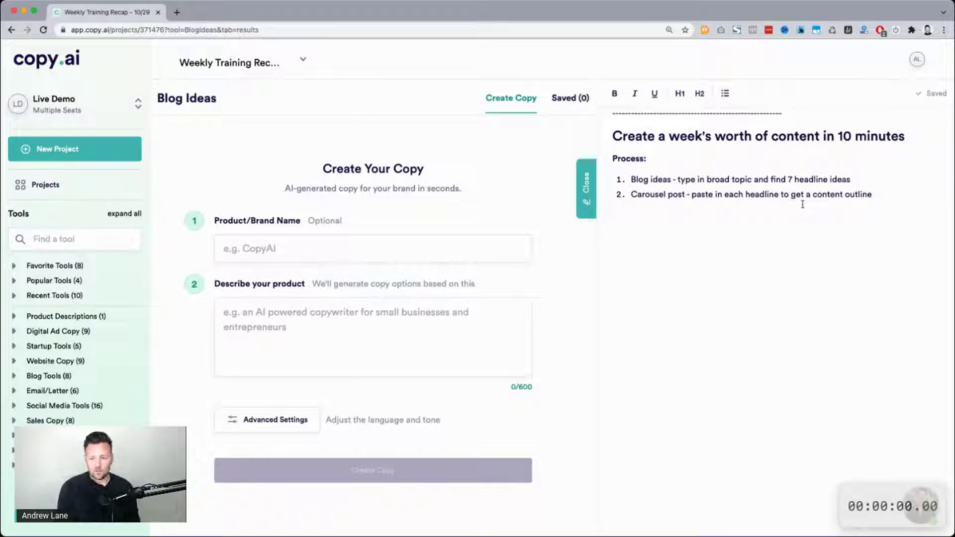
# Step: Start the stopwatch, then highlight "Blog ideas" in the first process item and the Blog Ideas tool title
pyautogui.click(886, 492)
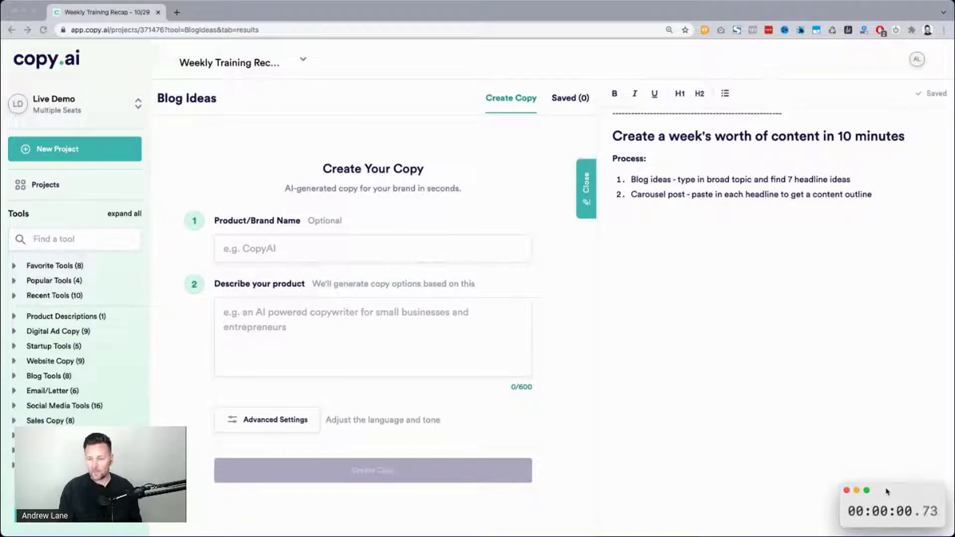
pyautogui.click(735, 297)
pyautogui.moveTo(632, 179); pyautogui.dragTo(666, 180)
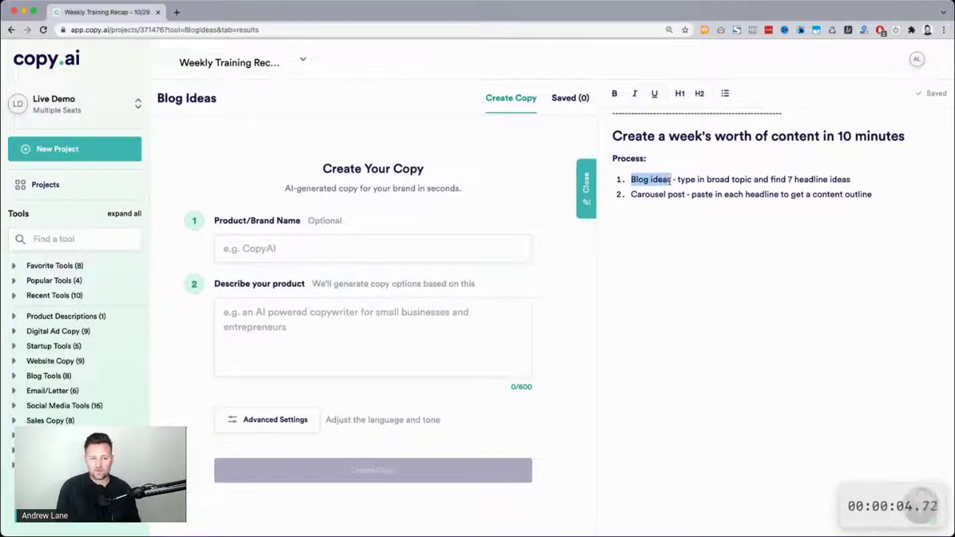
pyautogui.tripleClick(182, 100)
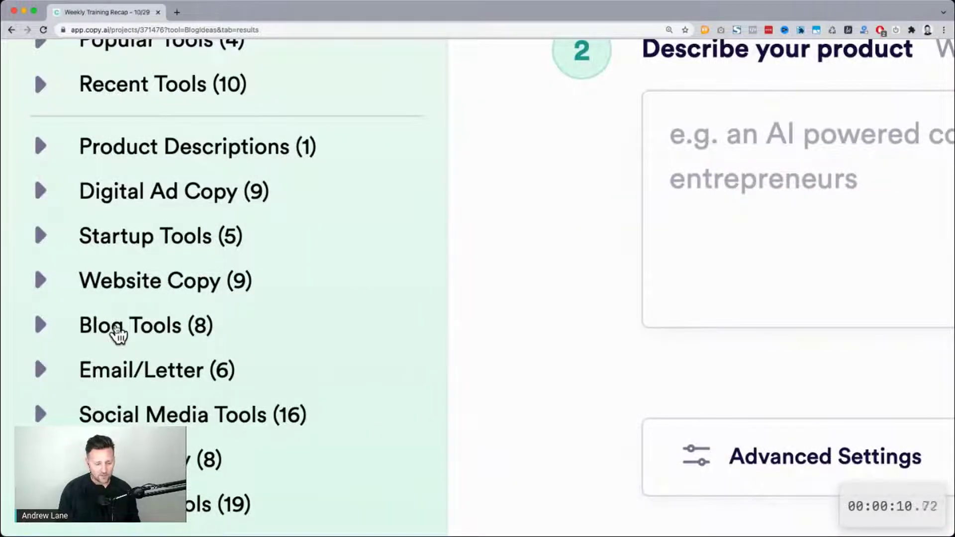
# Step: Expand the Blog Tools category, look through the tools it contains, and collapse it again
pyautogui.scroll(-2, 118, 334)
pyautogui.click(50, 259)
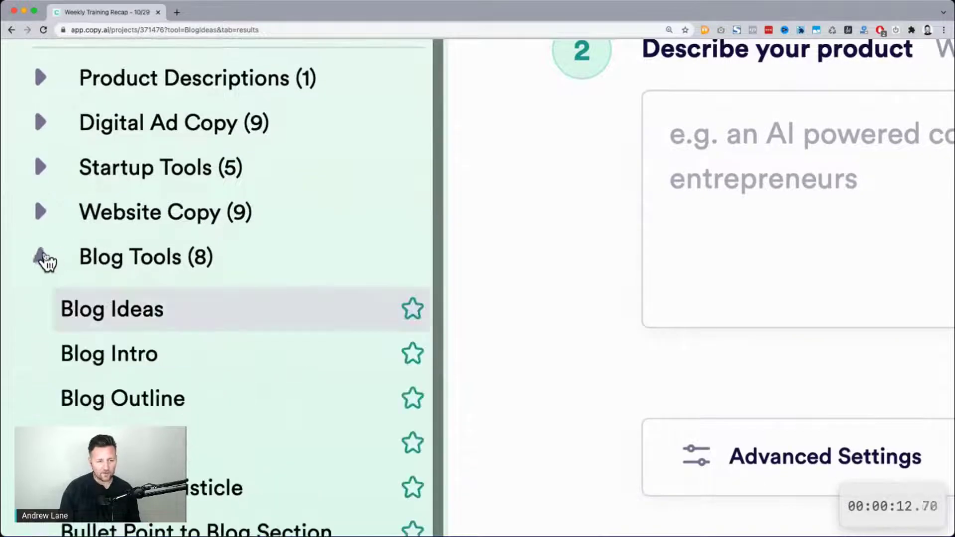
pyautogui.scroll(-4, 253, 259)
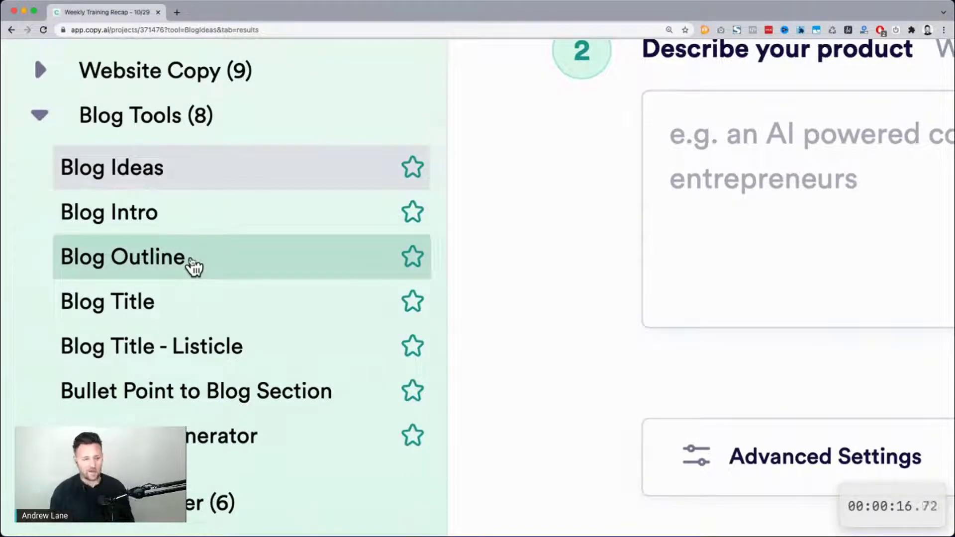
pyautogui.scroll(-5, 193, 266)
pyautogui.scroll(-2, 193, 266)
pyautogui.click(16, 269)
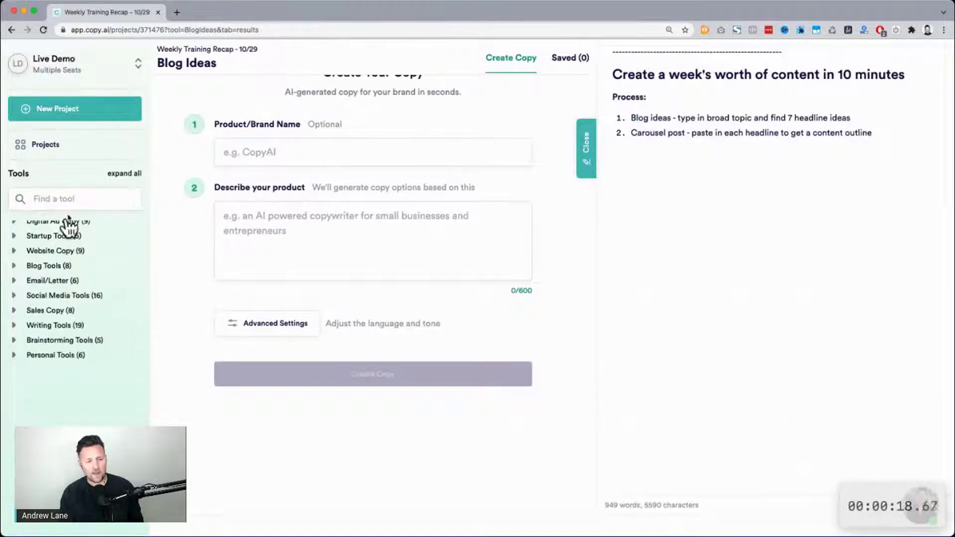
# Step: Find the Blog Ideas tool by searching the tool list for "blog i"
pyautogui.click(69, 191)
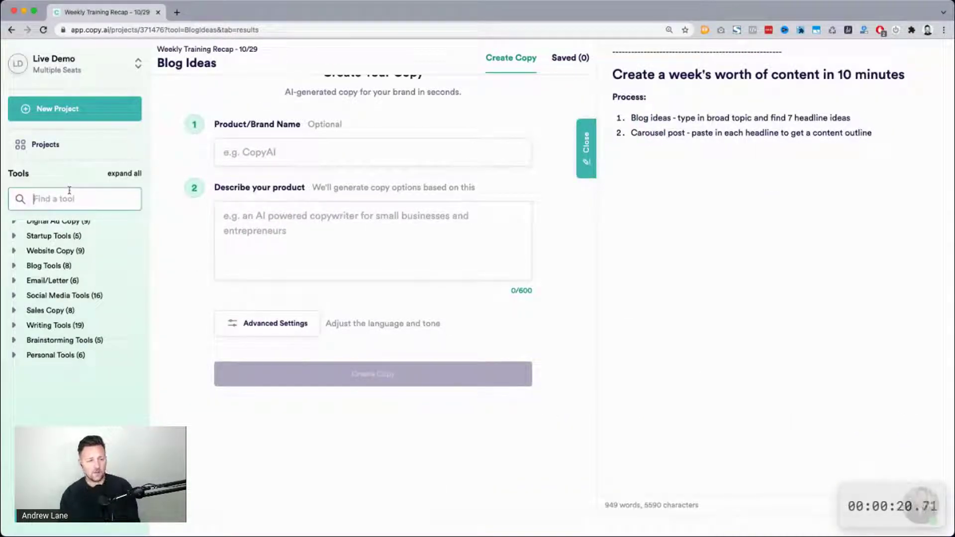
pyautogui.write('blog i')
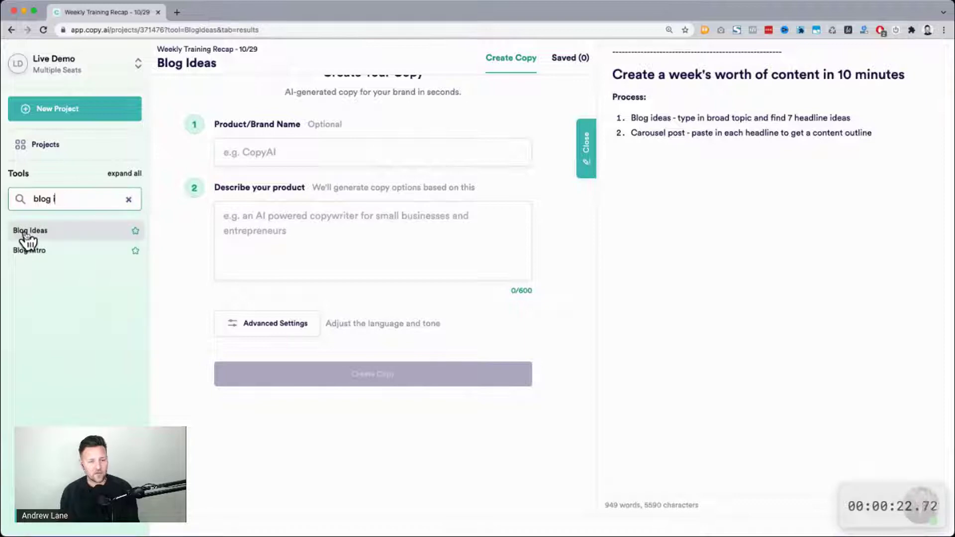
pyautogui.scroll(3, 416, 248)
# Step: Describe the product as "start a blog and make life-changing money", leave the brand name empty, and generate blog ideas
pyautogui.click(409, 328)
pyautogui.write('start a blog and make life-changing money')
pyautogui.moveTo(216, 285); pyautogui.dragTo(309, 286)
pyautogui.click(256, 249)
pyautogui.doubleClick(257, 248)
pyautogui.press('BackSpace')
pyautogui.moveTo(222, 316); pyautogui.dragTo(450, 315)
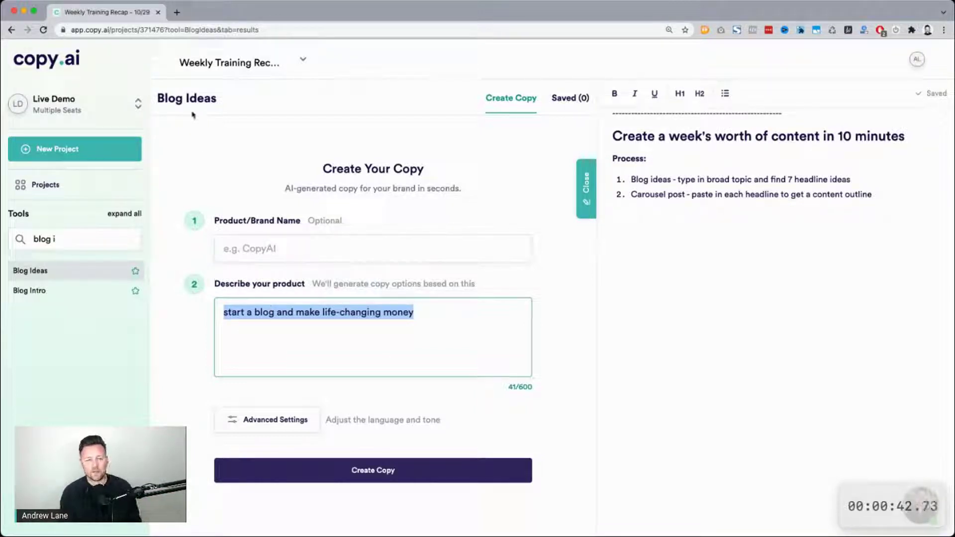
pyautogui.click(361, 478)
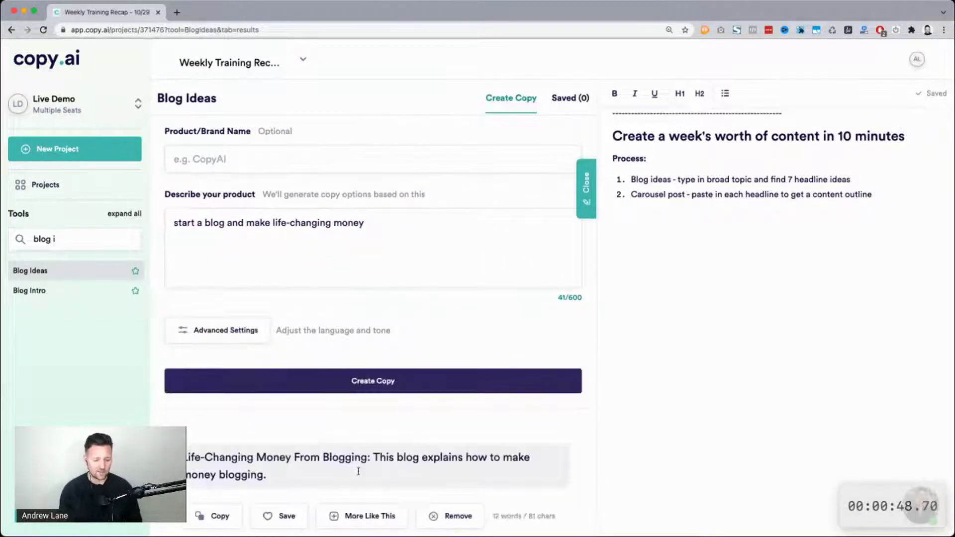
# Step: Narrow the browser window slightly and look over the first generated blog ideas
pyautogui.moveTo(933, 279); pyautogui.dragTo(930, 280)
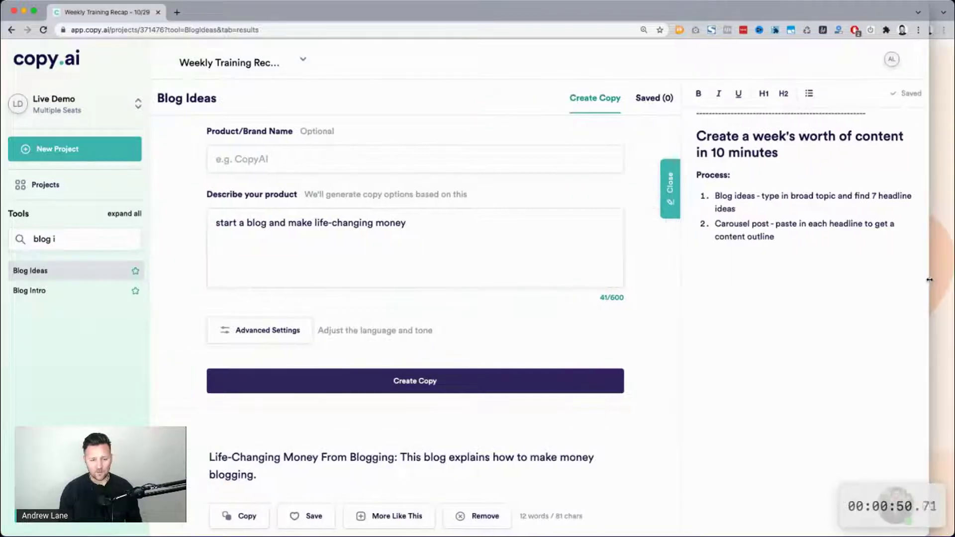
pyautogui.scroll(-4, 601, 276)
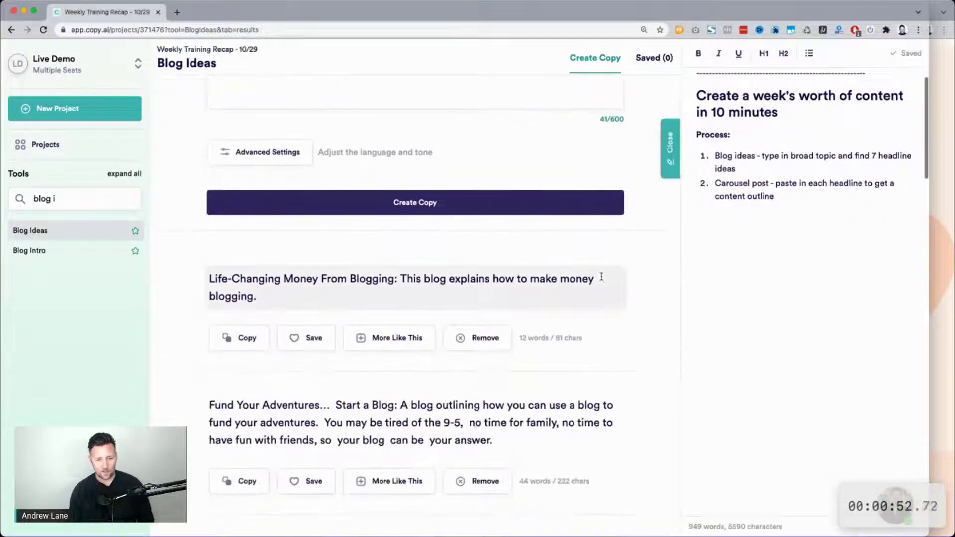
pyautogui.scroll(-6, 601, 277)
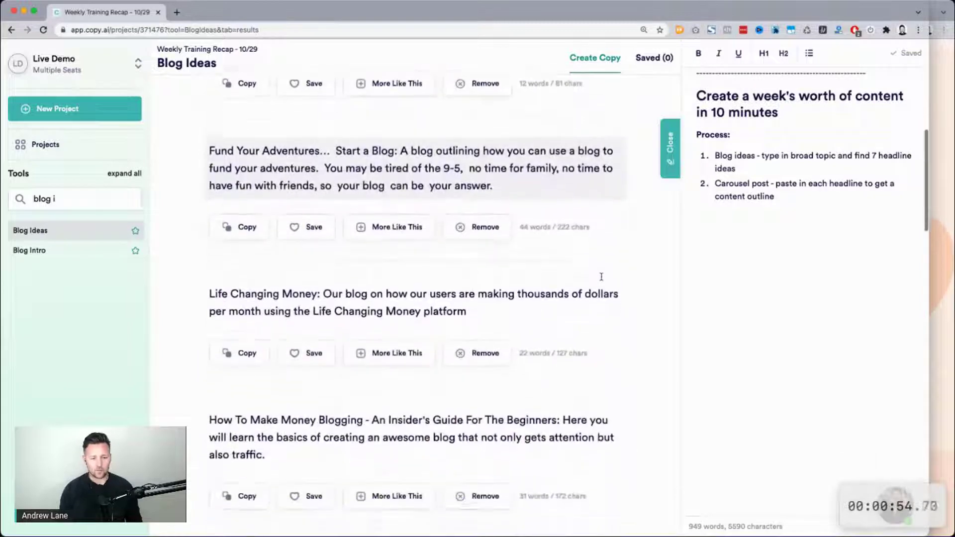
# Step: Add a "7 Topics:" line below the process list in the notes and start a bulleted list under it
pyautogui.click(821, 241)
pyautogui.write('Topi')
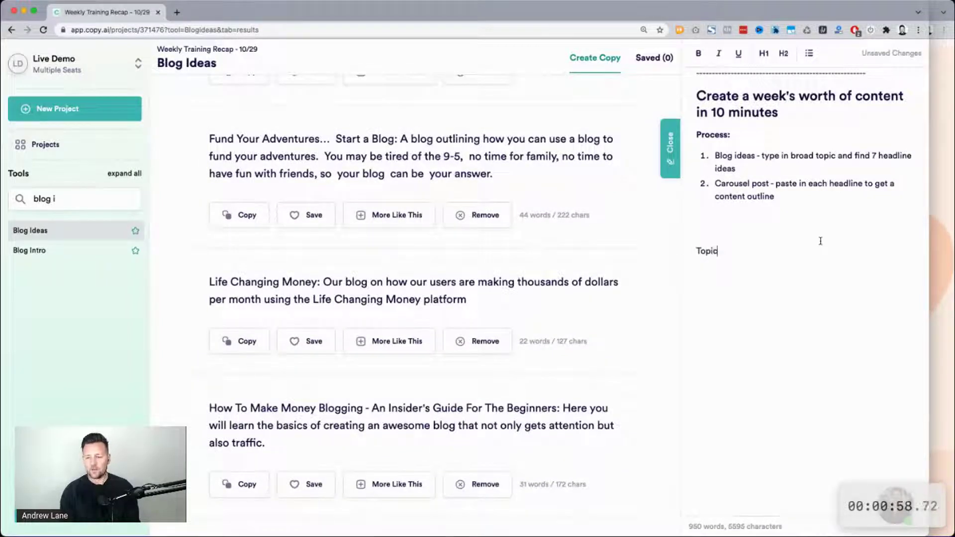
pyautogui.write('c')
pyautogui.press('Home')
pyautogui.write('7')
pyautogui.press('End')
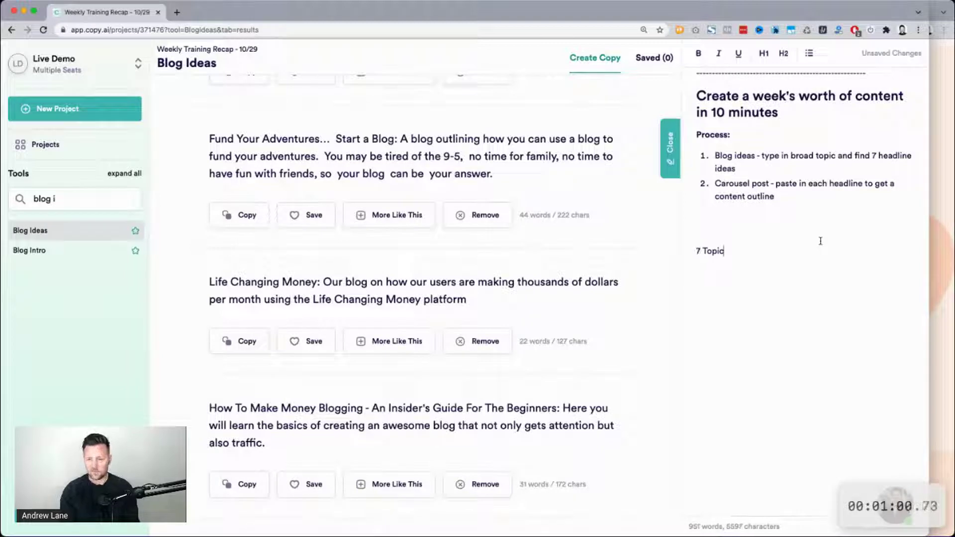
pyautogui.write('s:')
pyautogui.press('Return')
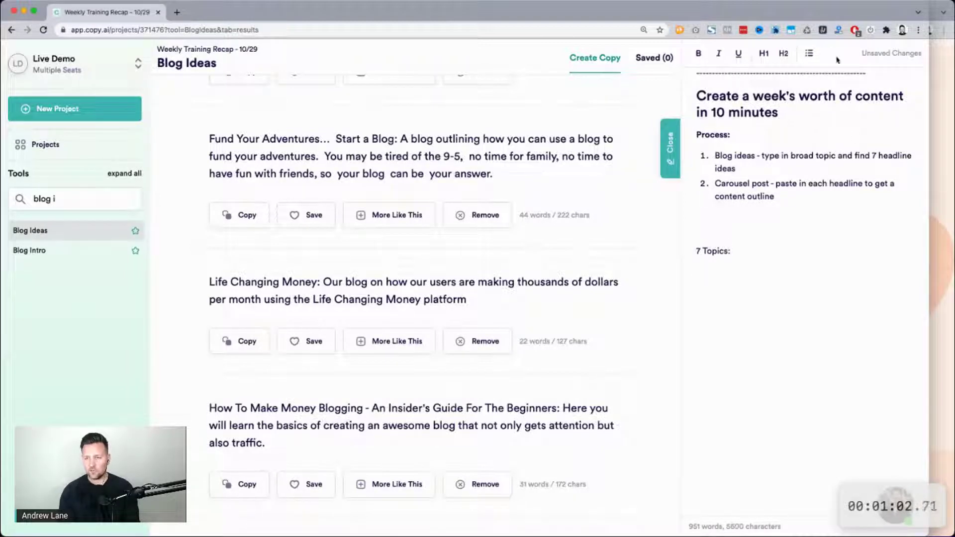
pyautogui.click(810, 53)
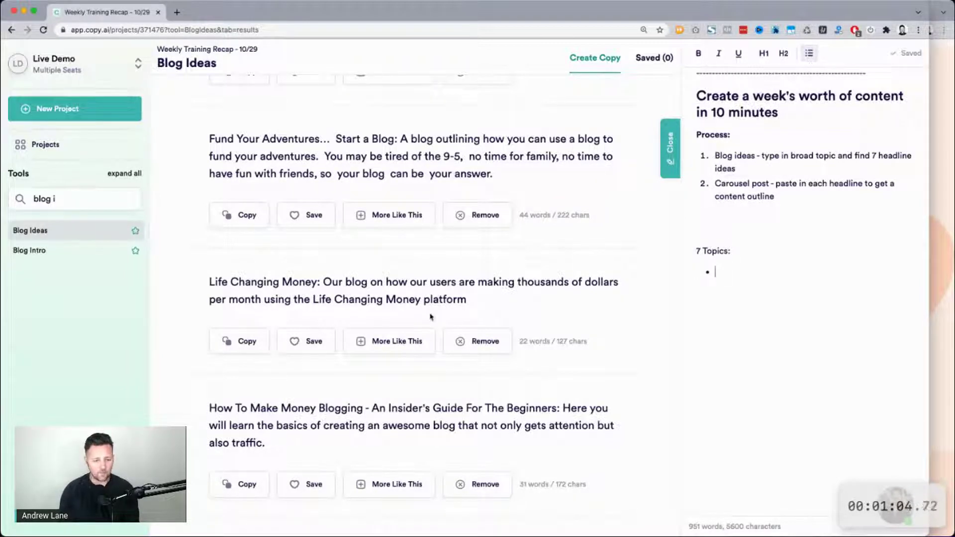
# Step: Review the generated blog ideas for usable topics, highlighting the "Life Changing Money" and "Money Matters" ideas
pyautogui.scroll(-3, 431, 317)
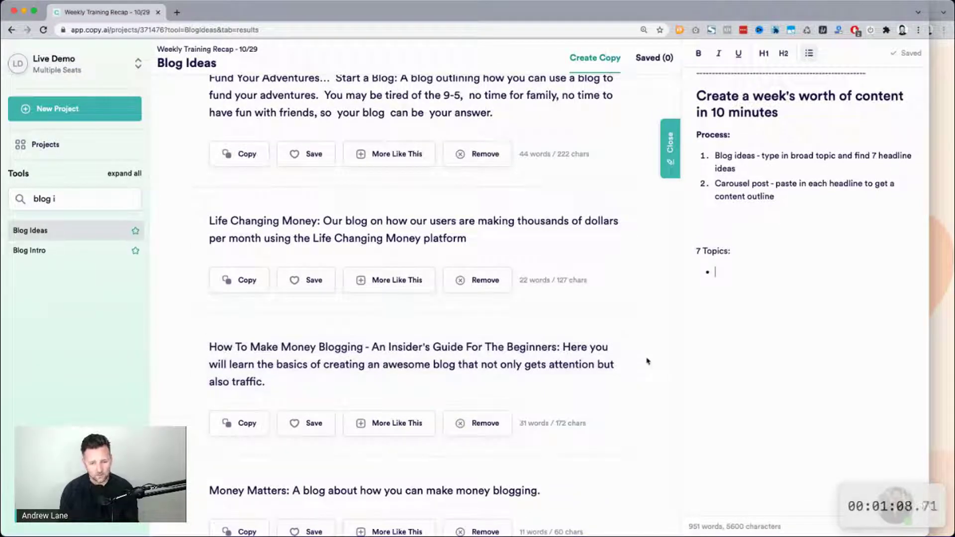
pyautogui.scroll(-2, 648, 361)
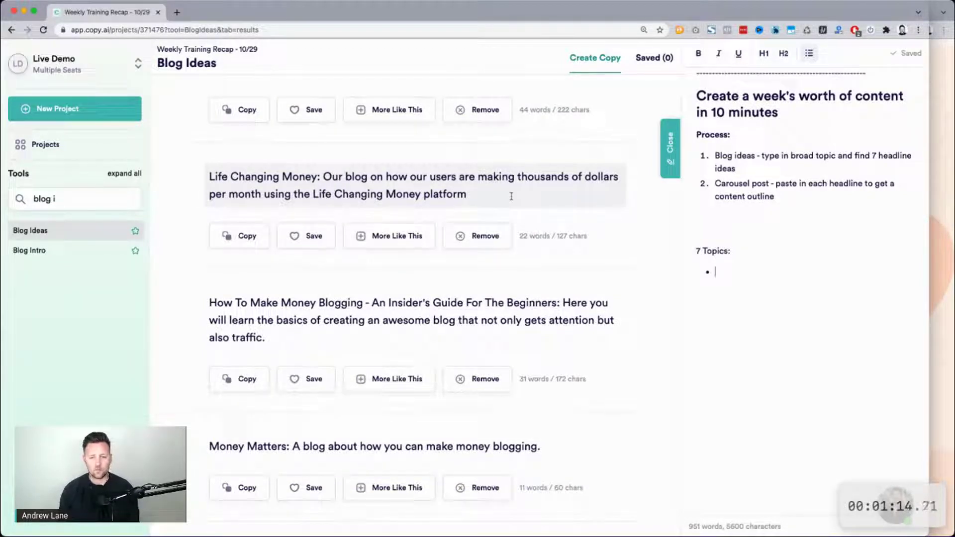
pyautogui.tripleClick(418, 188)
pyautogui.scroll(-10, 418, 188)
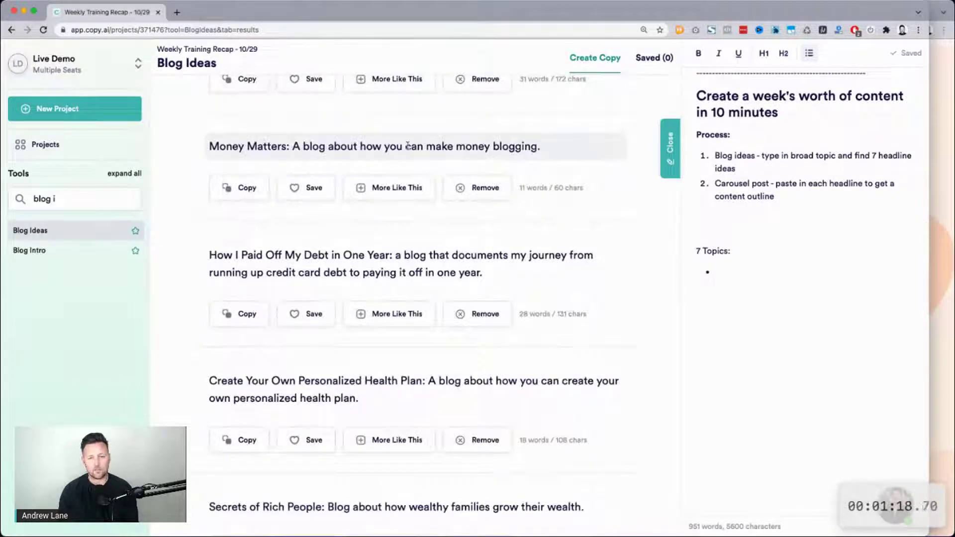
pyautogui.tripleClick(407, 145)
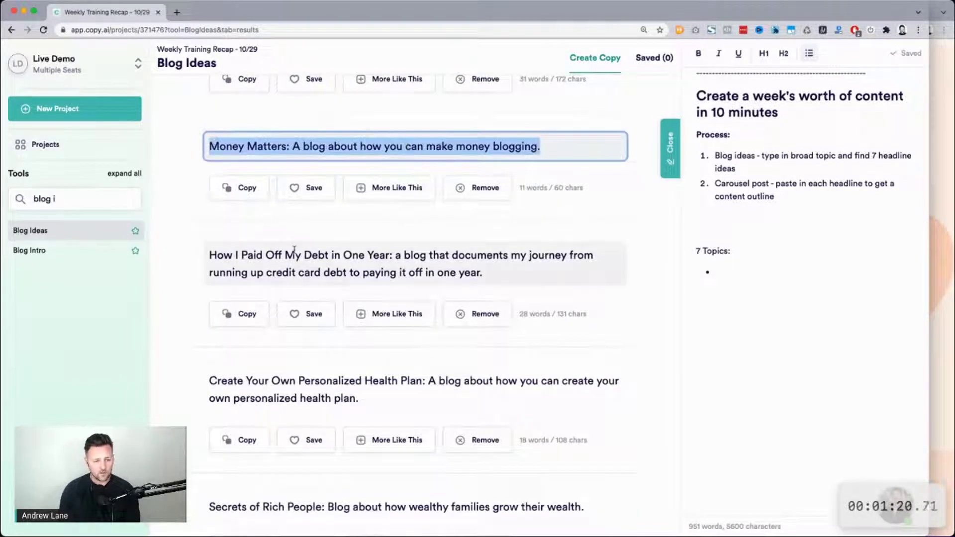
pyautogui.scroll(-3, 293, 221)
pyautogui.scroll(-2, 295, 250)
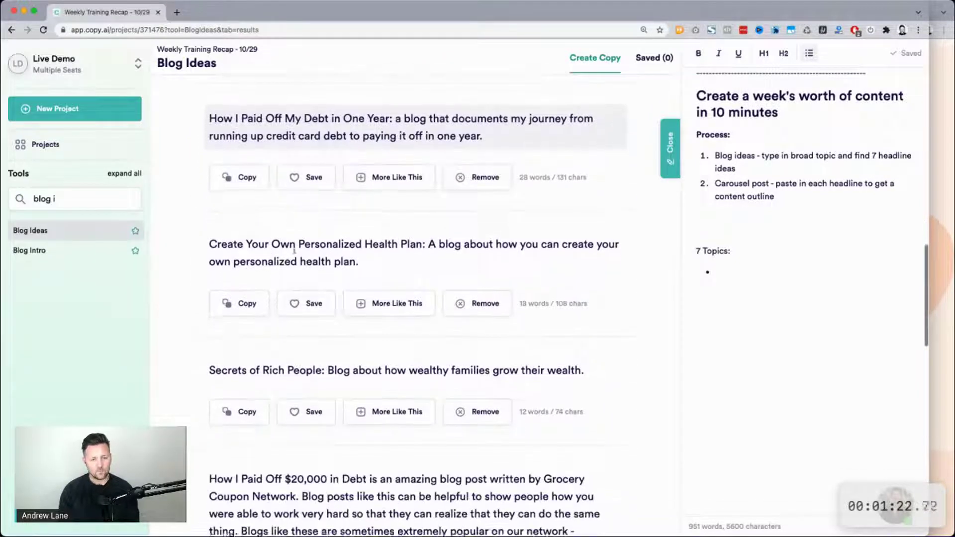
pyautogui.scroll(-2, 440, 266)
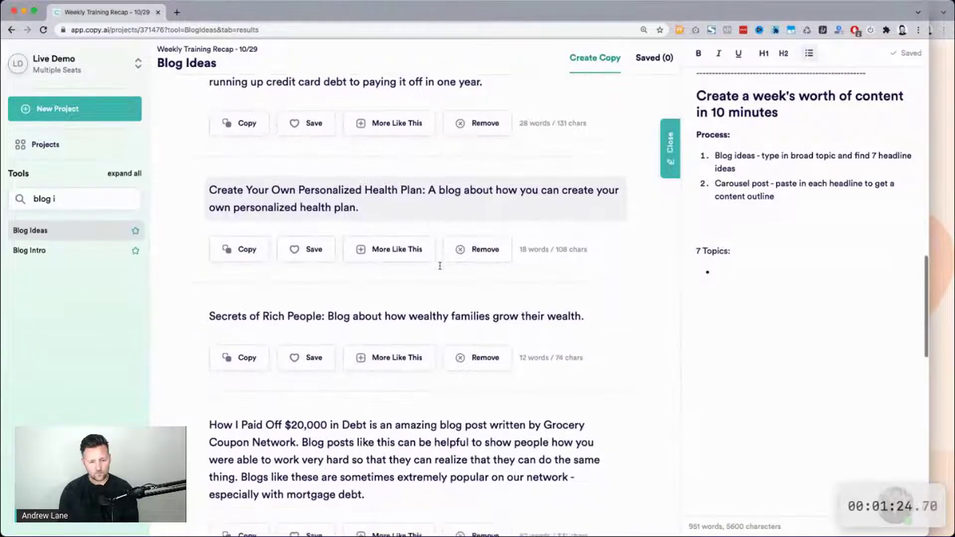
# Step: Replace the product description with "how to start a blog" and generate new blog ideas
pyautogui.scroll(15, 387, 282)
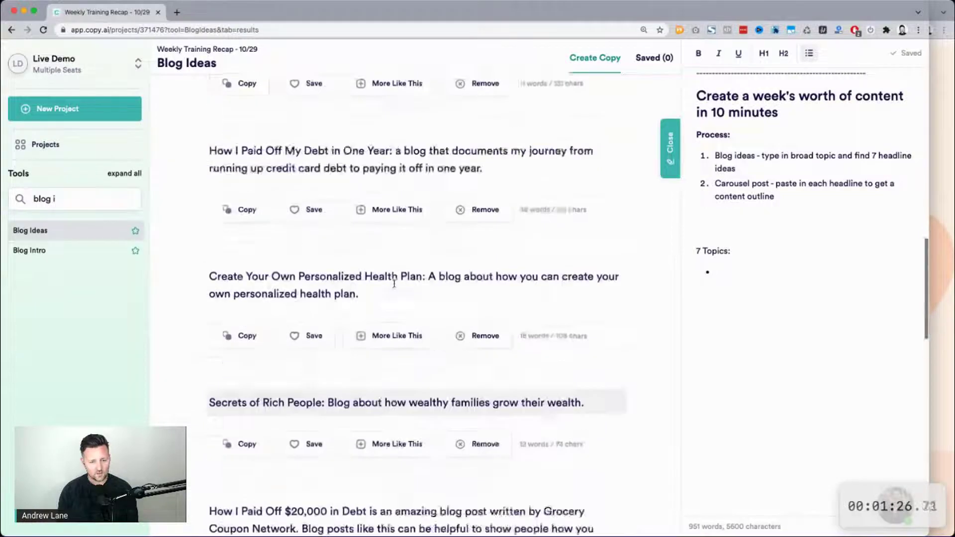
pyautogui.click(288, 224)
pyautogui.press('super+shift+Right')
pyautogui.press('BackSpace')
pyautogui.press('BackSpace')
pyautogui.write('how to start a blog')
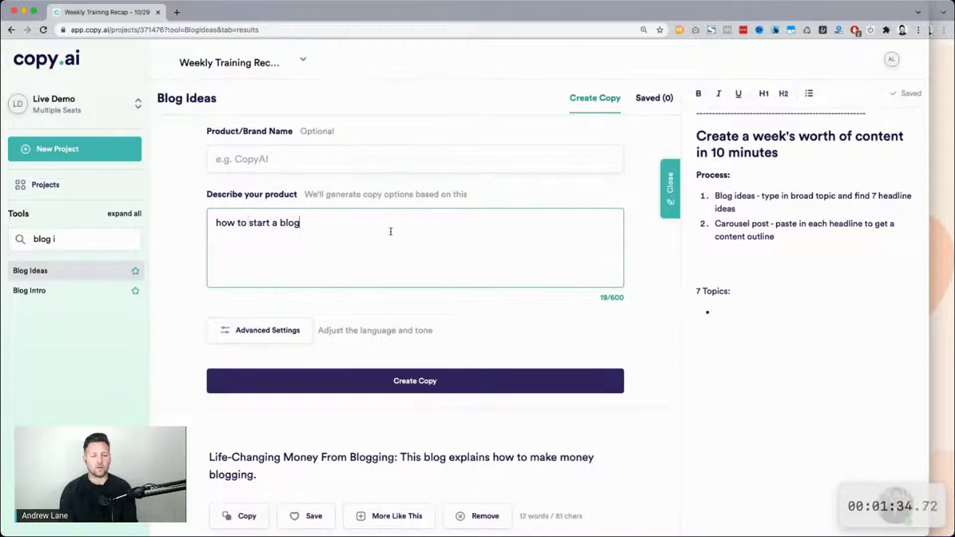
pyautogui.click(415, 393)
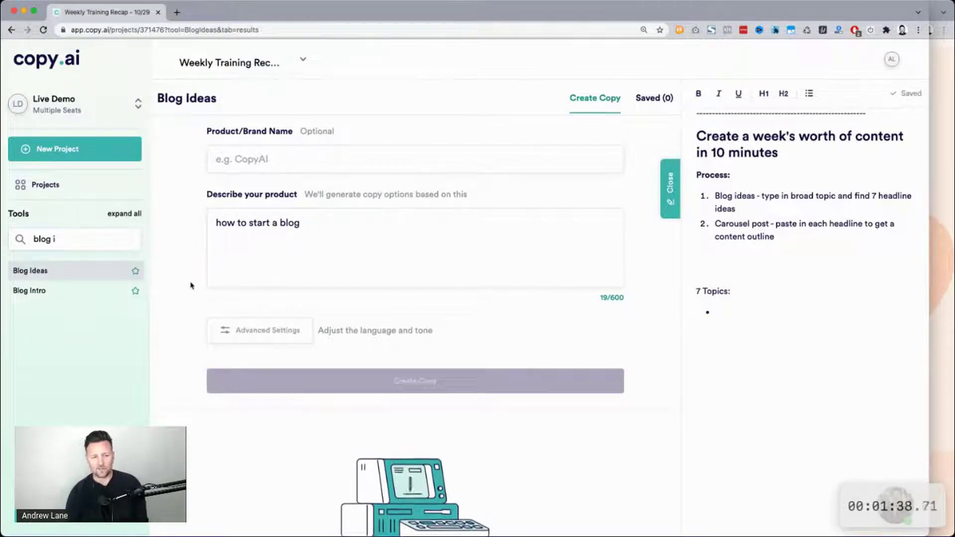
# Step: Copy the "Tips and Tricks for Bloggers" idea into the 7 Topics list as its first bullet and add an empty bullet below
pyautogui.scroll(-3, 191, 287)
pyautogui.scroll(-5, 190, 286)
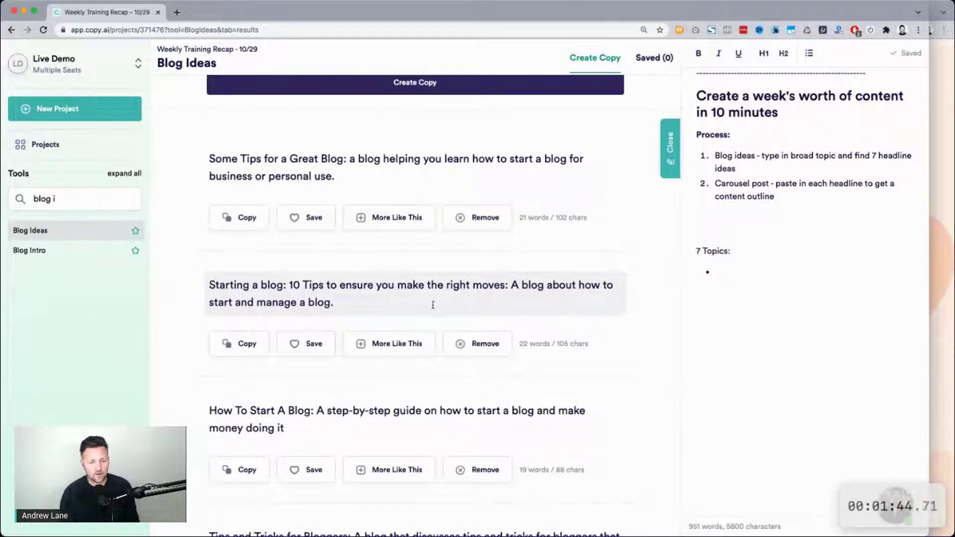
pyautogui.scroll(-5, 433, 305)
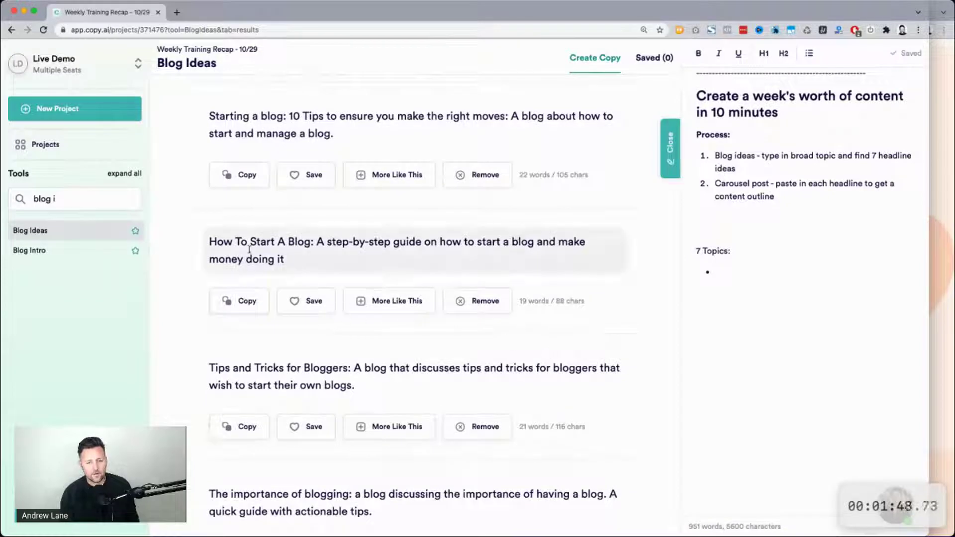
pyautogui.scroll(-4, 414, 240)
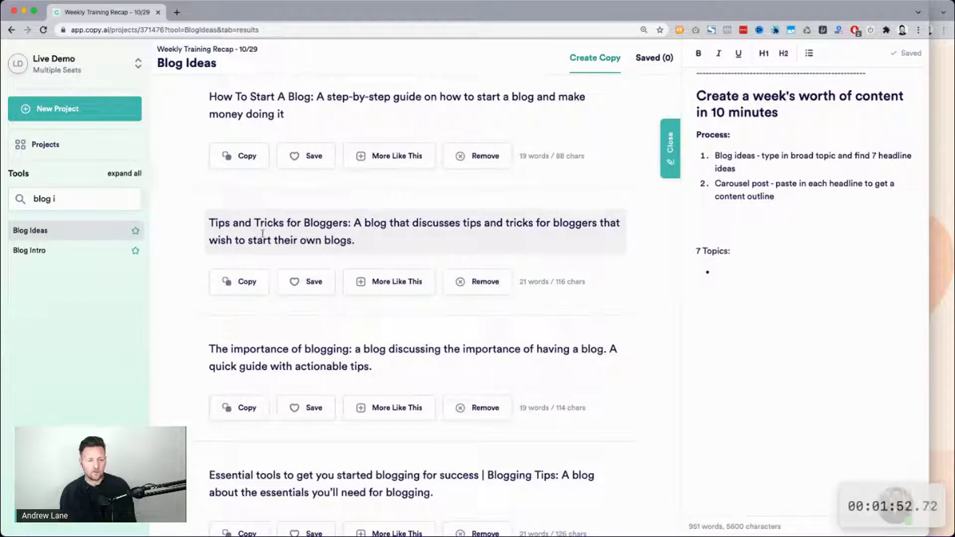
pyautogui.click(262, 234)
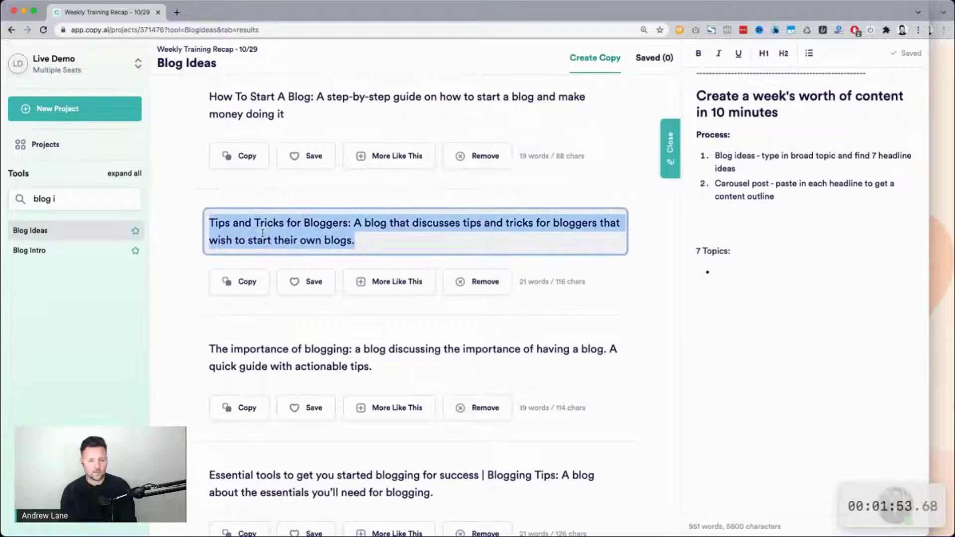
pyautogui.click(745, 262)
pyautogui.press('super+v')
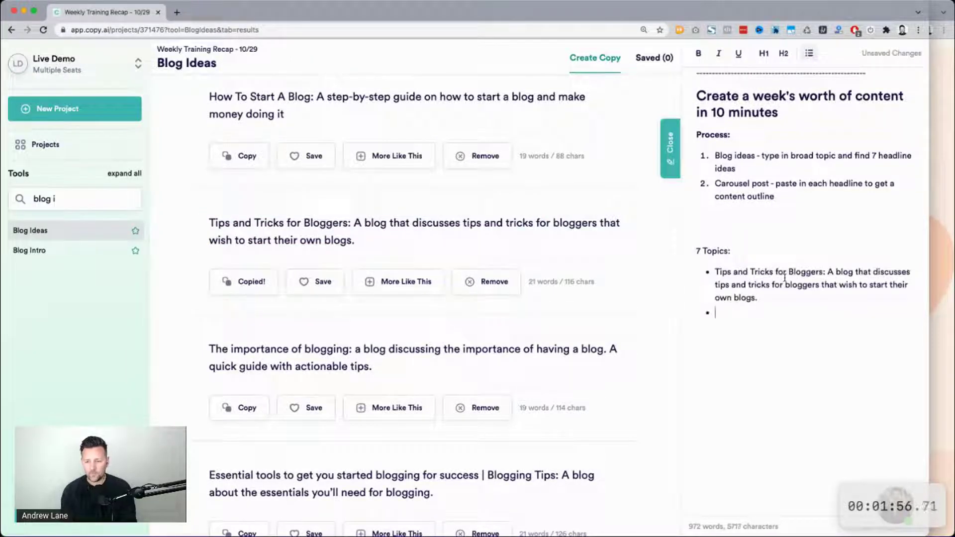
pyautogui.scroll(-2, 335, 288)
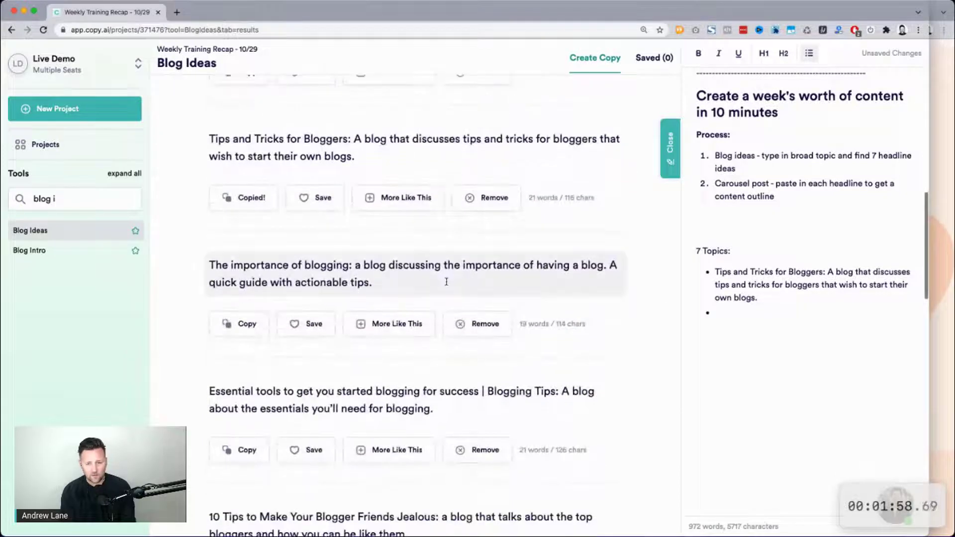
# Step: Copy the "The importance of blogging" idea into the second bullet of the 7 Topics list and add an empty bullet below
pyautogui.click(298, 268)
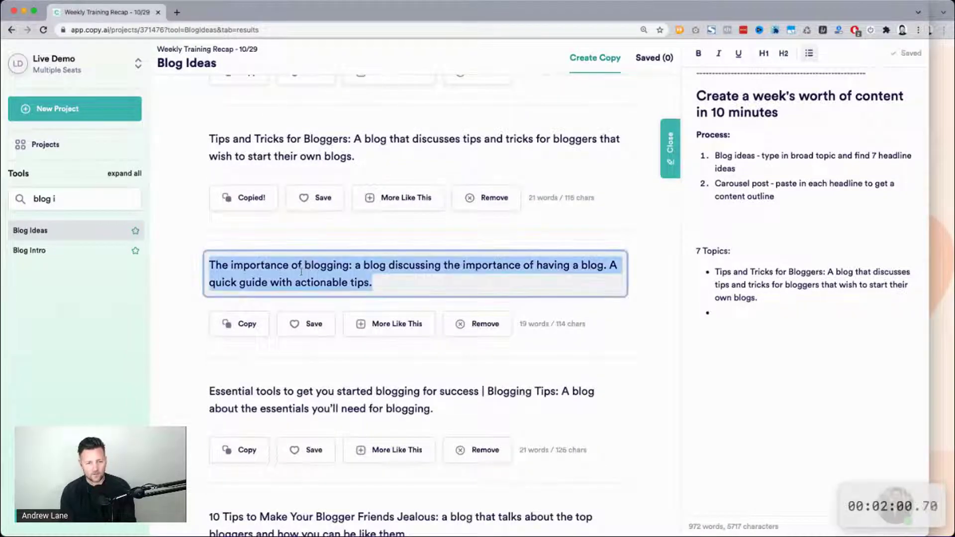
pyautogui.click(767, 318)
pyautogui.press('super+v')
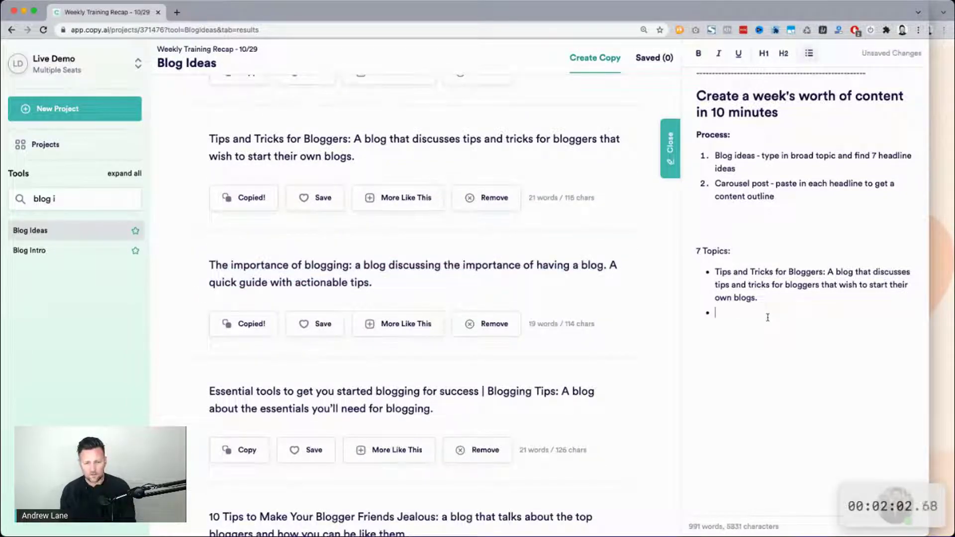
pyautogui.press('super+v')
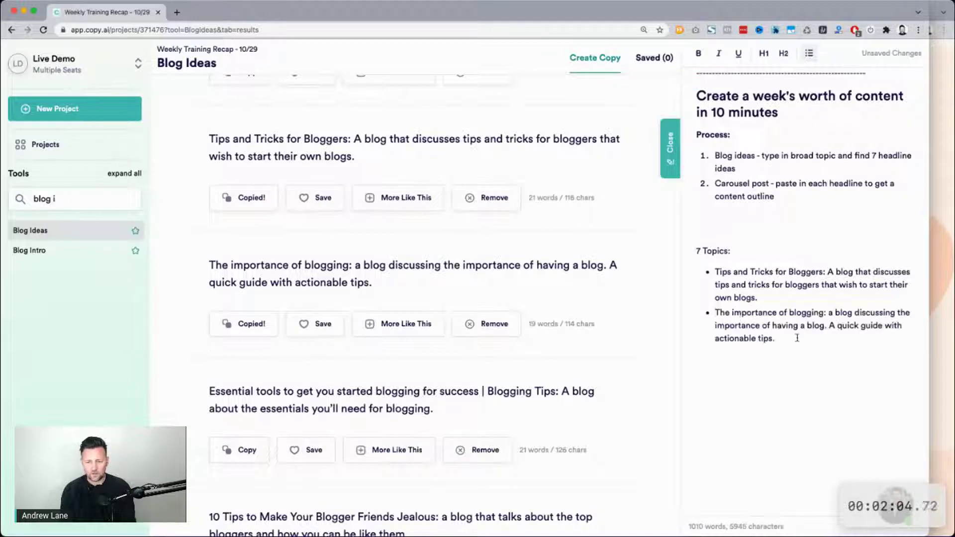
# Step: Copy the "Essential tools to get you started blogging for success" idea into the third 7 Topics bullet and add an empty bullet below
pyautogui.scroll(-4, 304, 230)
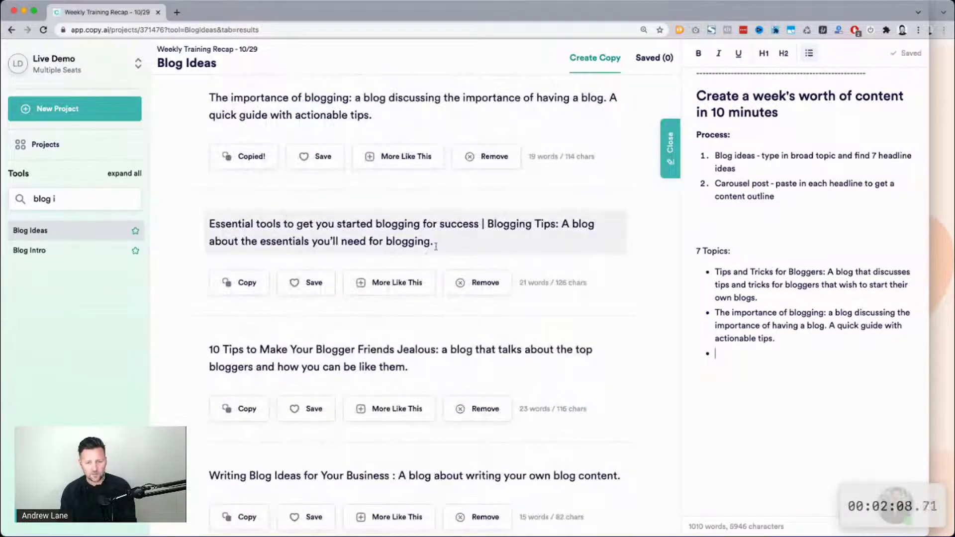
pyautogui.click(389, 229)
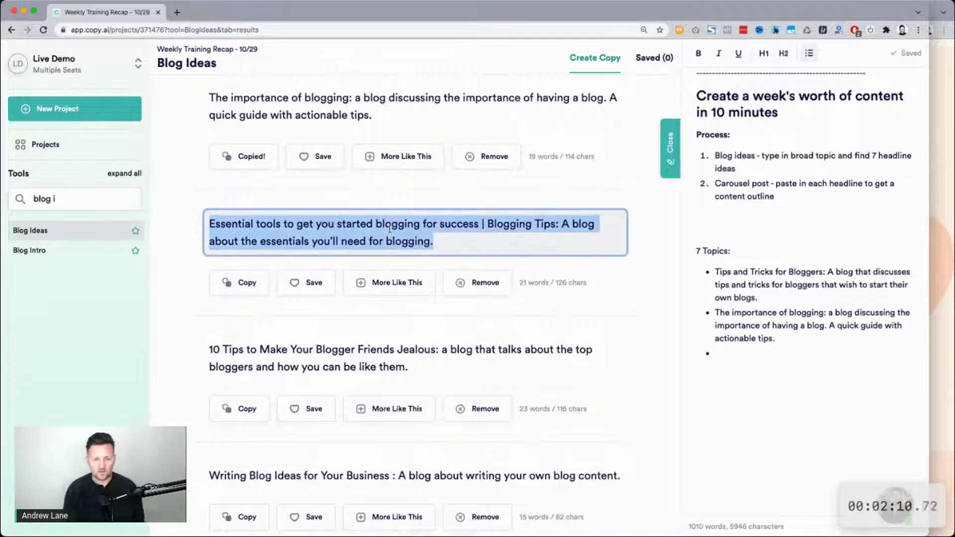
pyautogui.click(732, 353)
pyautogui.press('super+v')
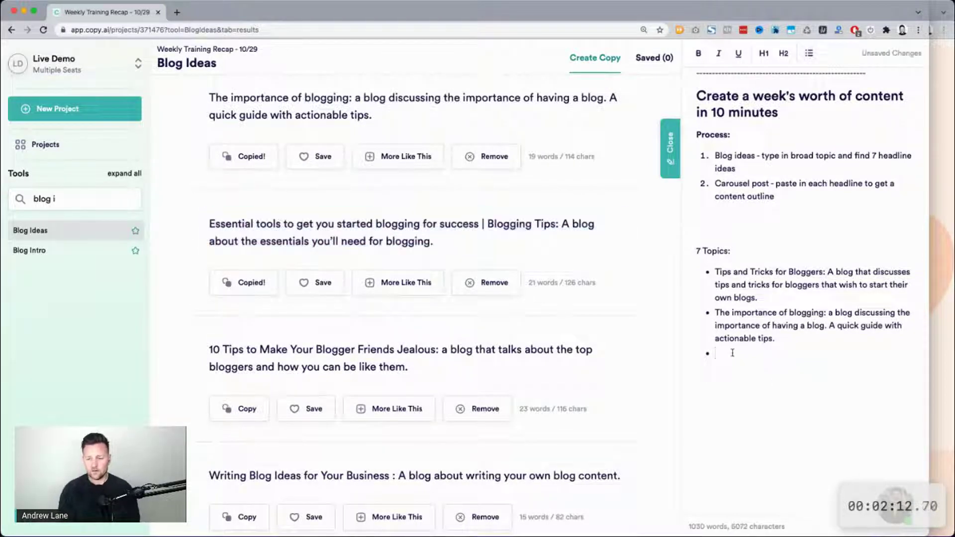
pyautogui.press('super+v')
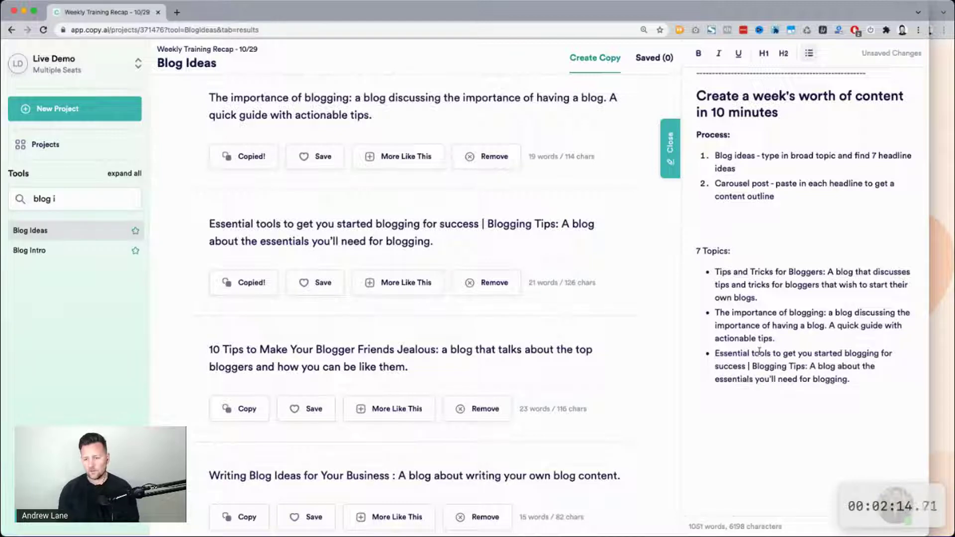
pyautogui.press('Return')
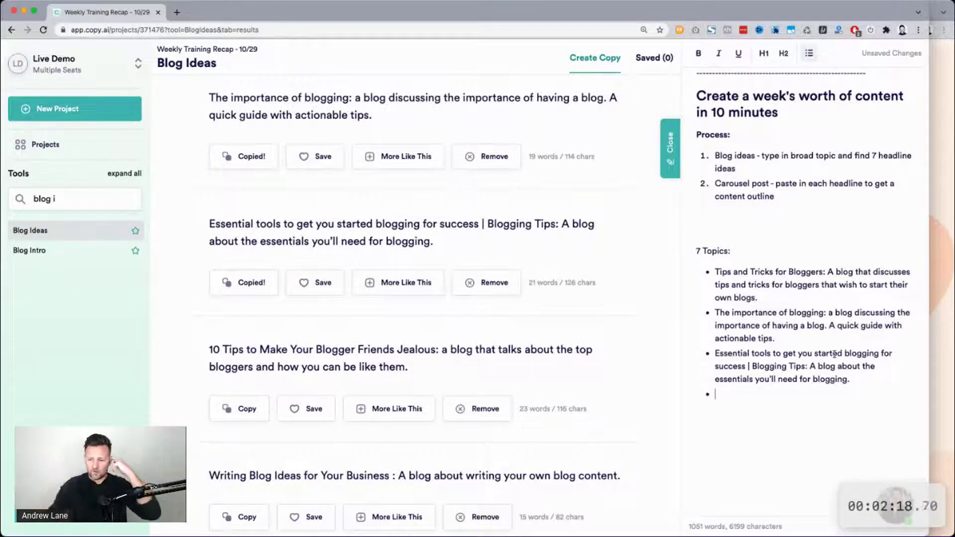
# Step: Copy the "Writing Blog Ideas for Your Business" idea to the clipboard
pyautogui.scroll(-5, 796, 315)
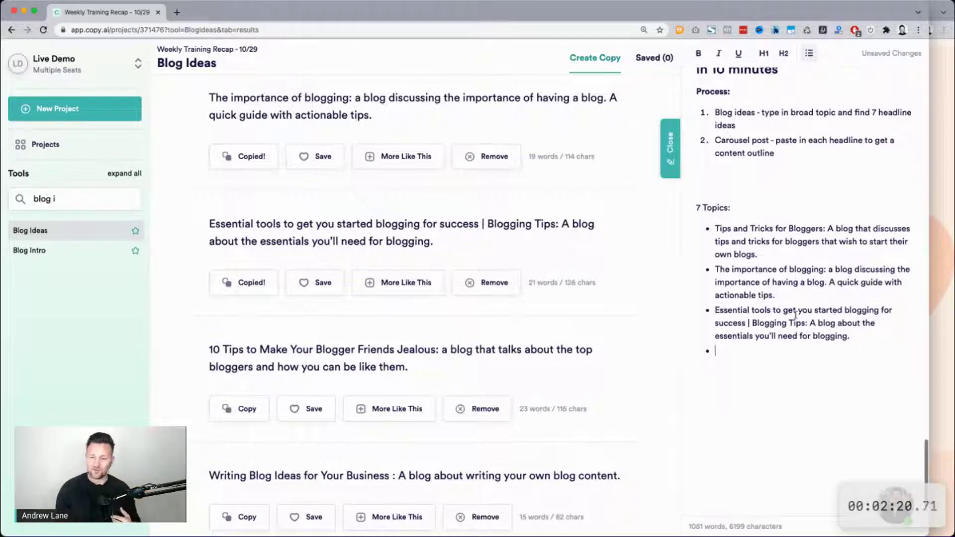
pyautogui.scroll(-3, 529, 292)
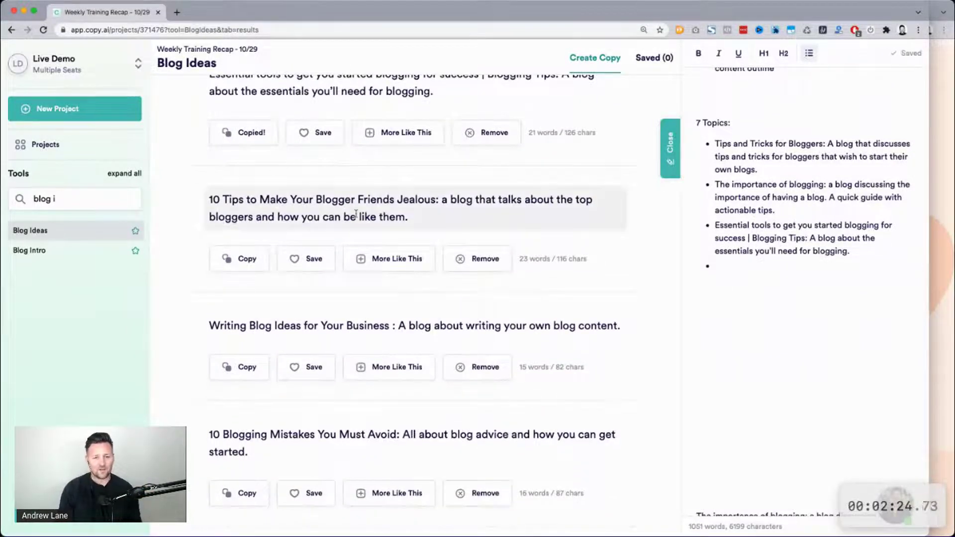
pyautogui.scroll(-2, 408, 213)
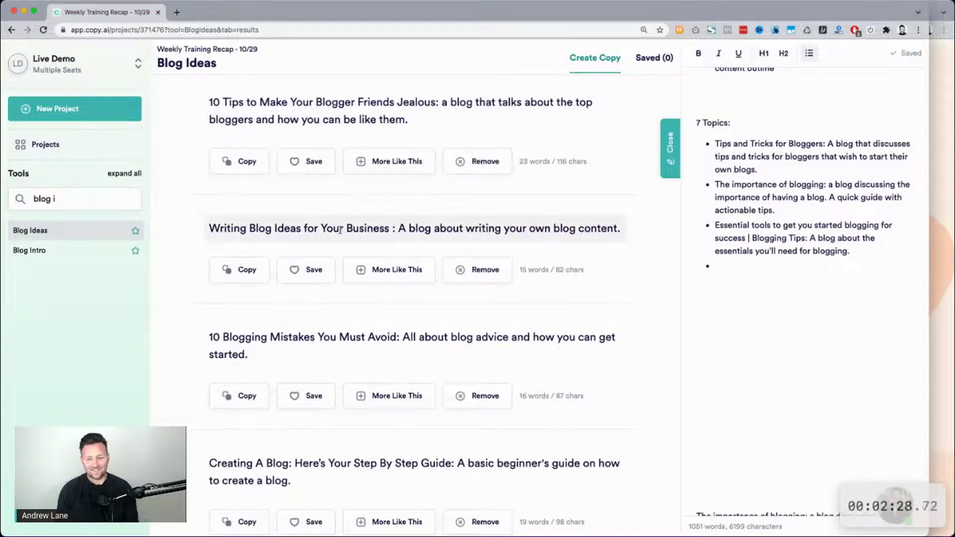
pyautogui.click(340, 230)
pyautogui.press('super+a')
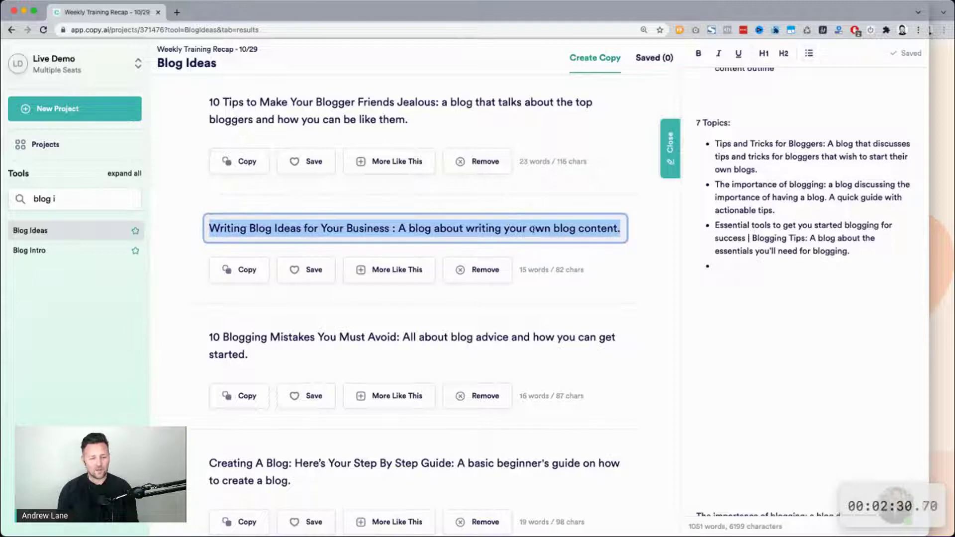
pyautogui.press('super+c')
# Step: Copy the "10 Blogging Mistakes You Must Avoid" idea into the fourth bullet of the 7 Topics list
pyautogui.scroll(-3, 533, 229)
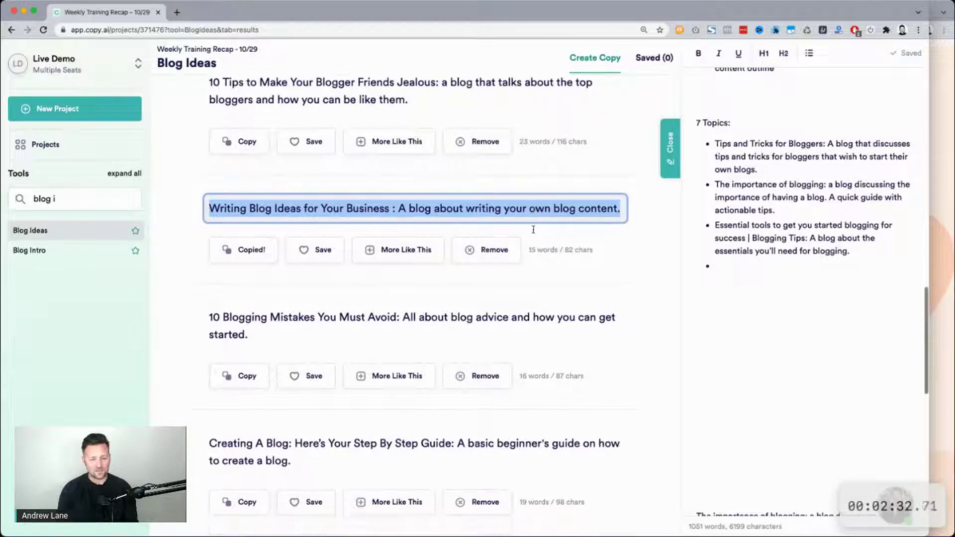
pyautogui.click(339, 266)
pyautogui.press('super+a')
pyautogui.press('super+c')
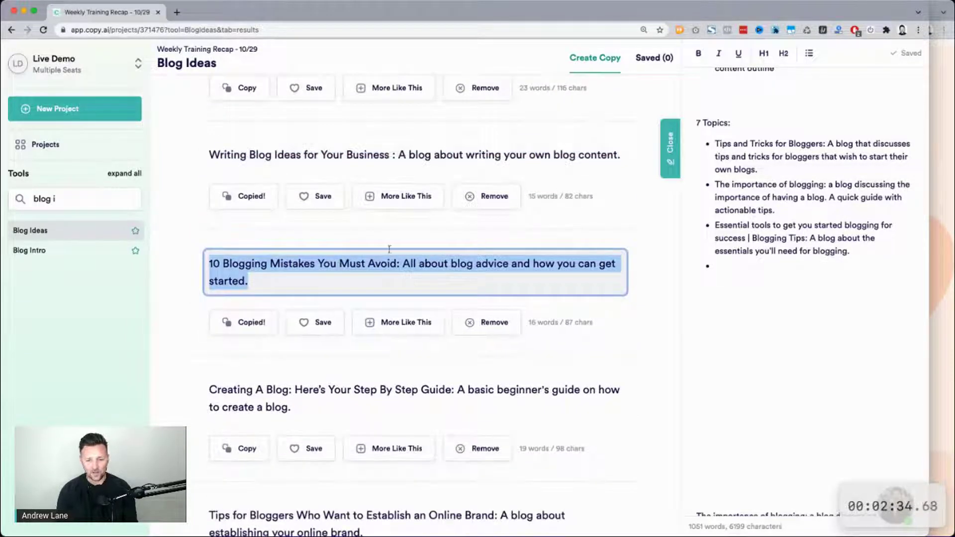
pyautogui.click(756, 259)
pyautogui.press('super+v')
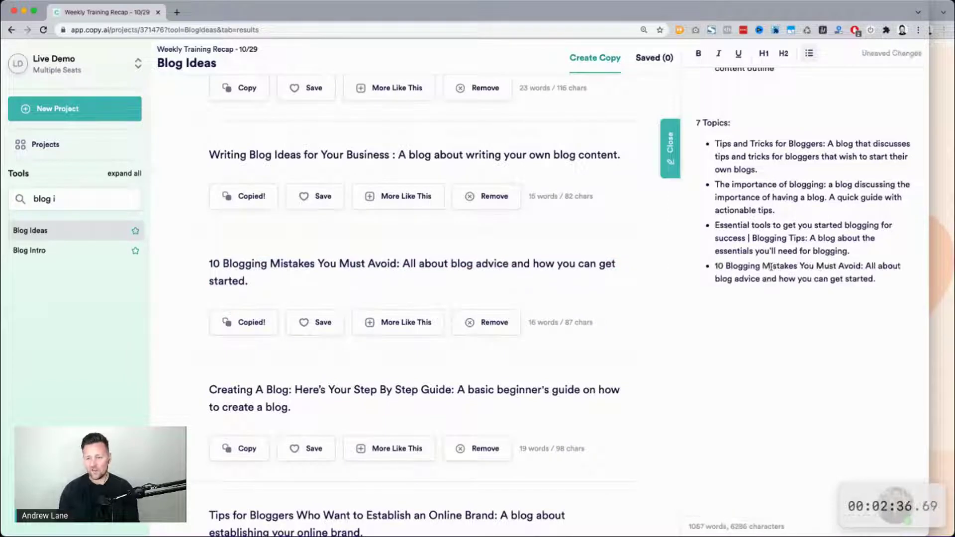
# Step: Change the number at the start of the "Blogging Mistakes You Must Avoid" bullet to 3
pyautogui.doubleClick(719, 267)
pyautogui.write('2')
pyautogui.press('BackSpace')
pyautogui.write('3')
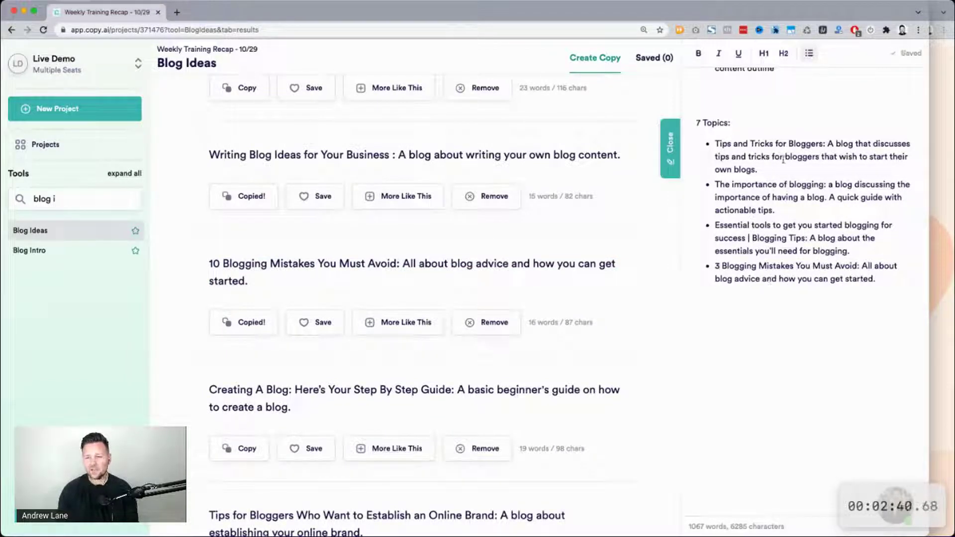
# Step: Delete the stray duplicate paragraph of pasted blog ideas below the 7 Topics list in the notes
pyautogui.scroll(-3, 837, 241)
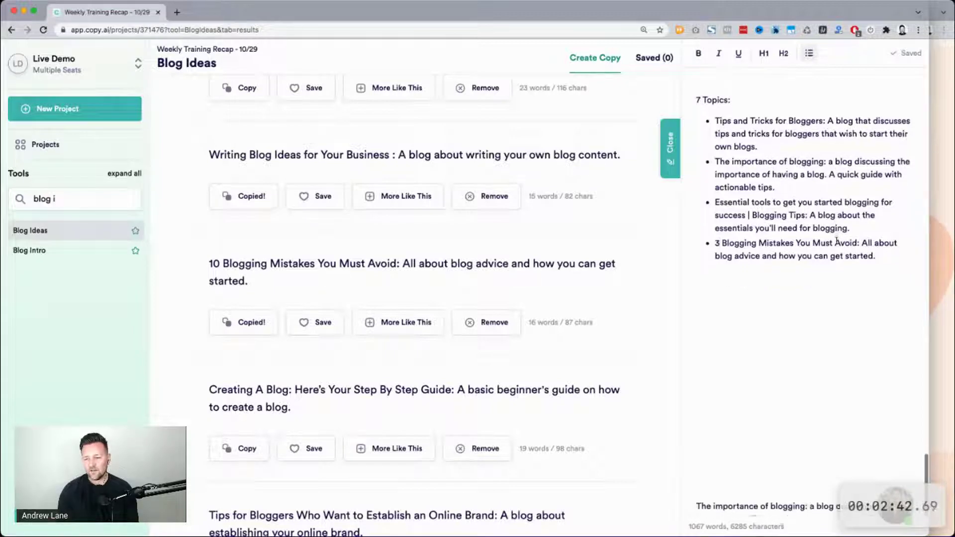
pyautogui.scroll(-1, 583, 278)
pyautogui.scroll(-1, 582, 278)
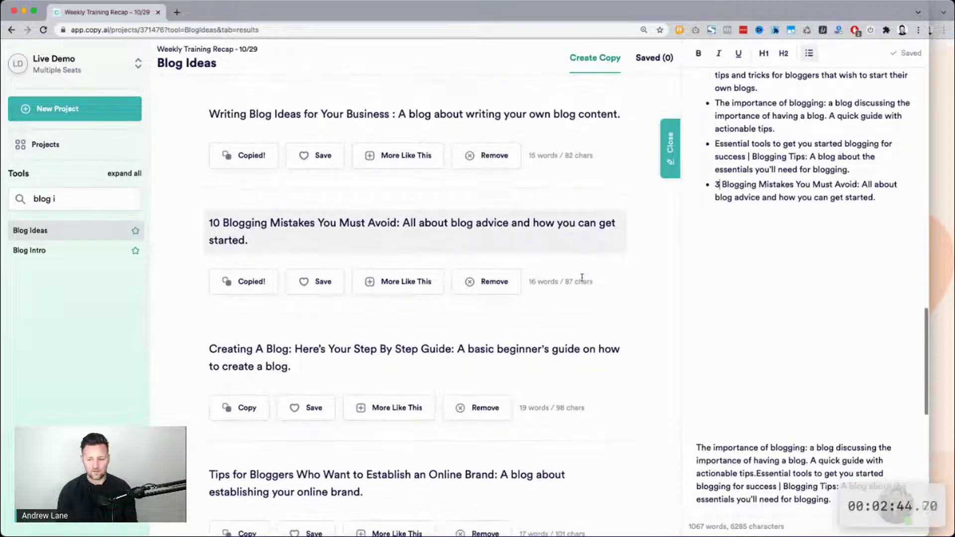
pyautogui.scroll(-2, 765, 354)
pyautogui.click(747, 414)
pyautogui.click(698, 402)
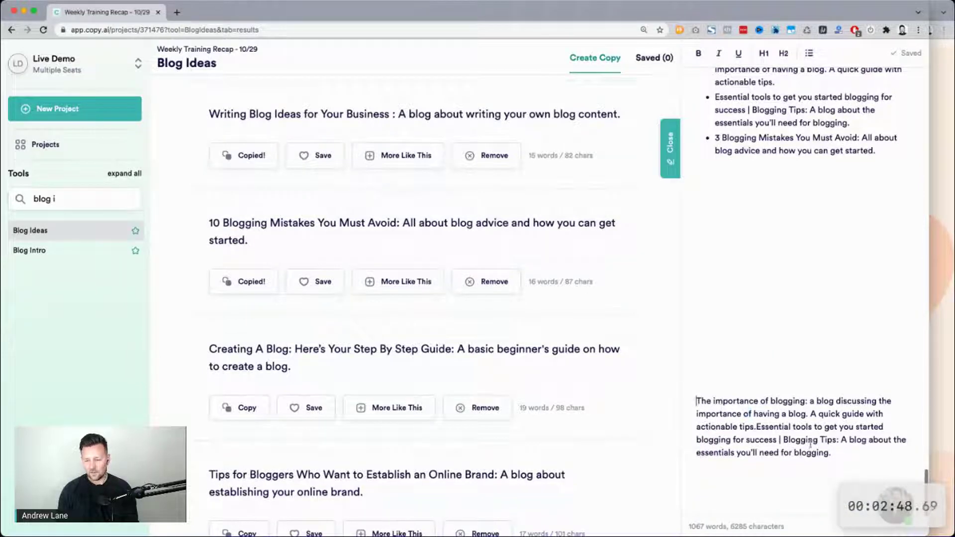
pyautogui.keyDown('shift'); pyautogui.click(826, 453); pyautogui.keyUp('shift')
pyautogui.press('BackSpace')
pyautogui.scroll(5, 826, 453)
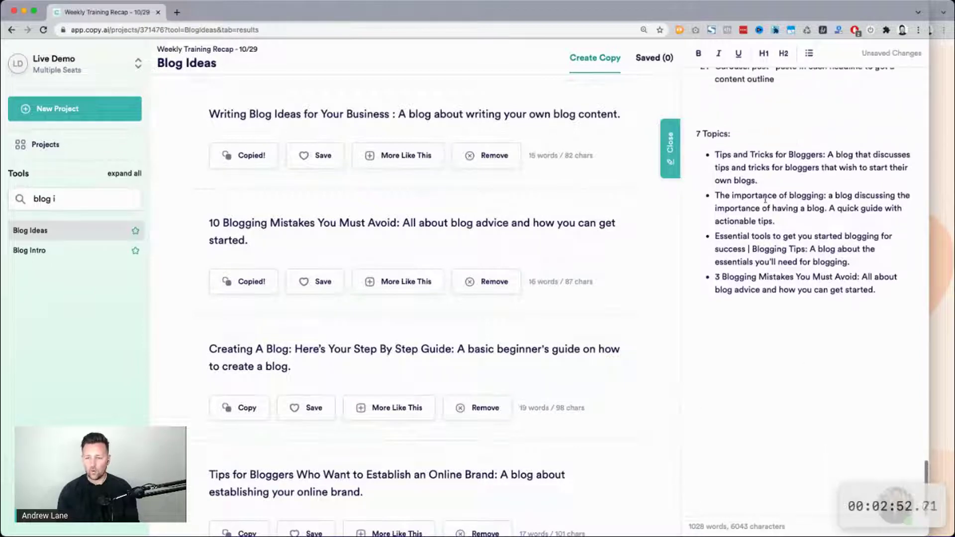
# Step: Copy the "Tips for Bloggers Who Want to Establish an Online Brand" idea into a new fifth bullet of the 7 Topics list
pyautogui.scroll(-3, 485, 247)
pyautogui.scroll(-2, 485, 246)
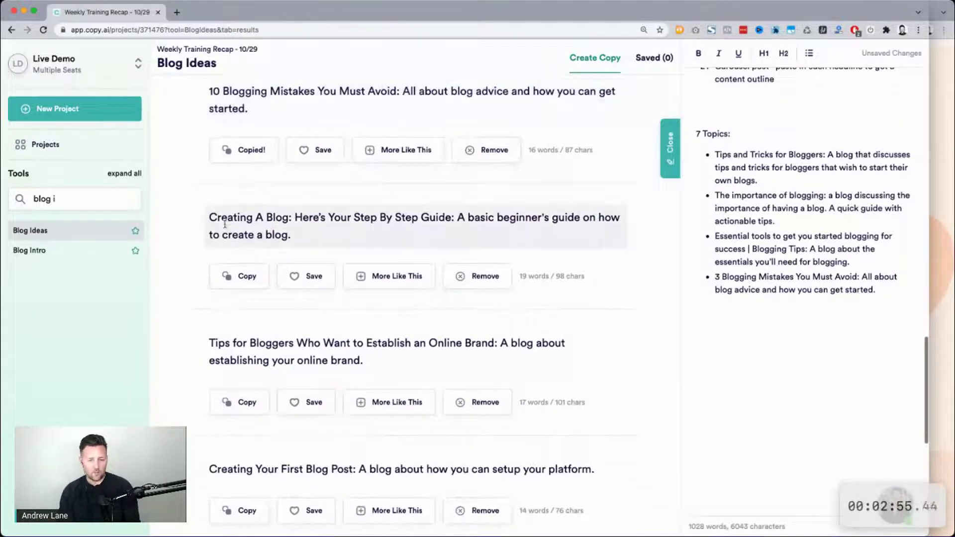
pyautogui.scroll(-4, 435, 219)
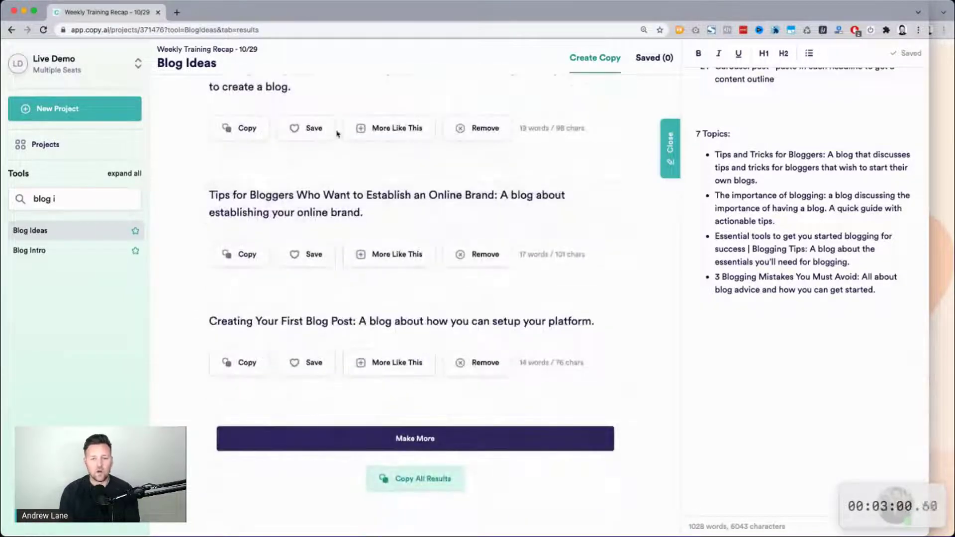
pyautogui.tripleClick(304, 197)
pyautogui.press('super+c')
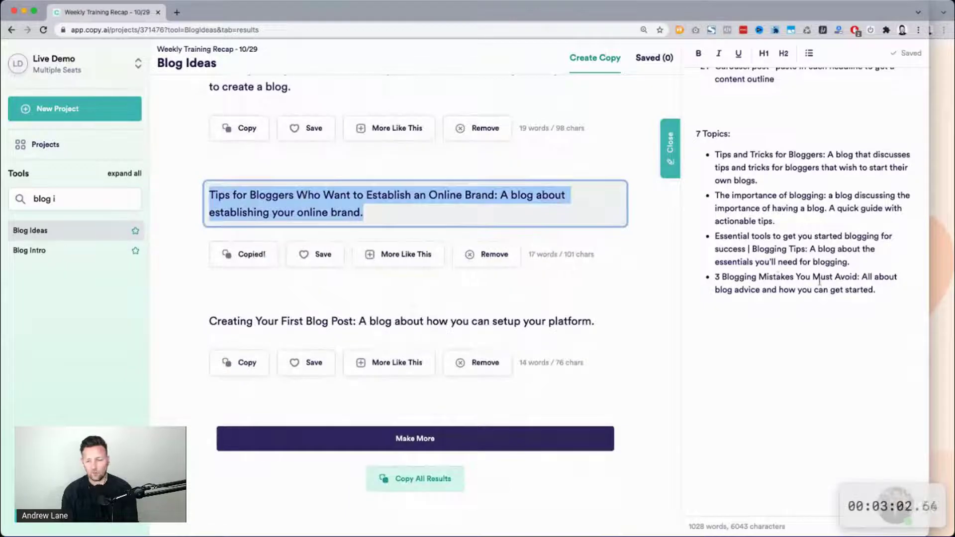
pyautogui.click(900, 291)
pyautogui.press('Return')
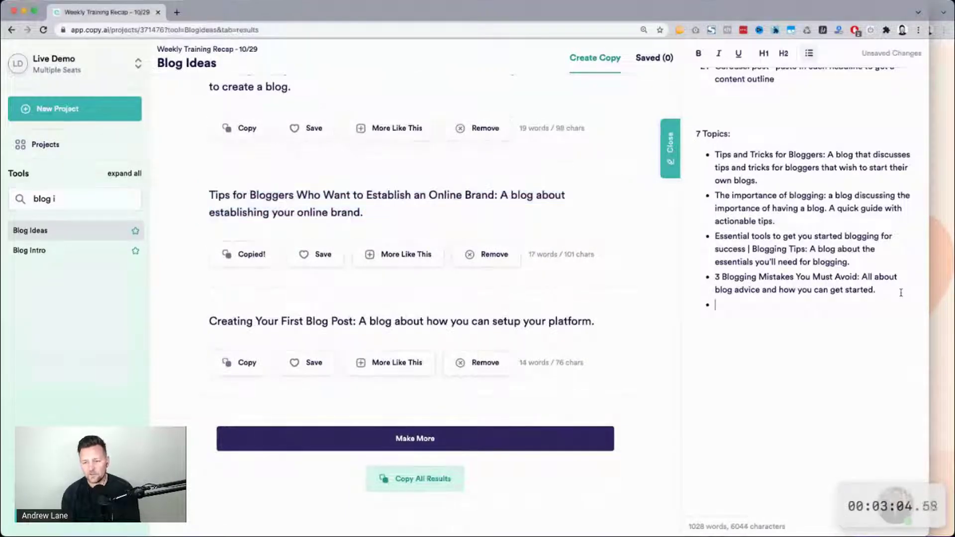
pyautogui.press('super+v')
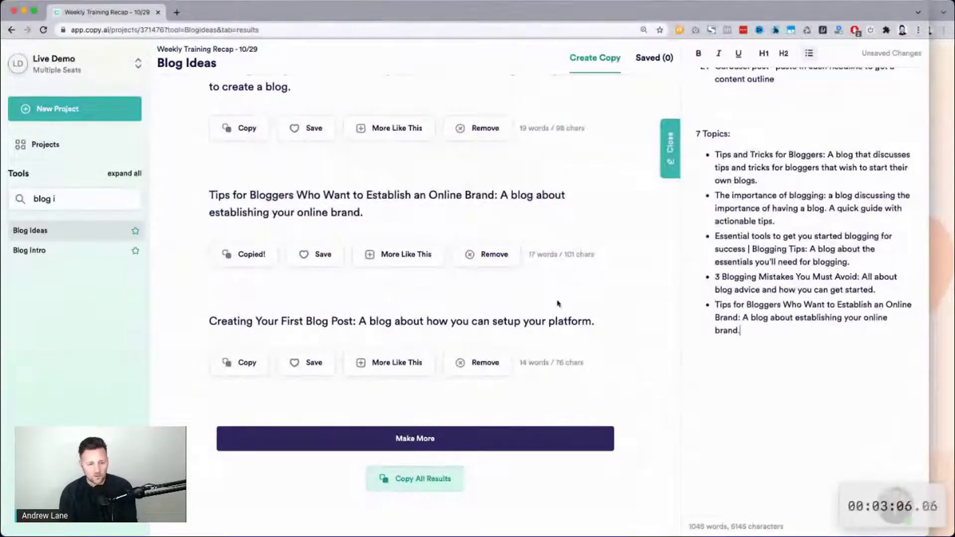
# Step: Copy the "Creating Your First Blog Post" idea into a new sixth bullet of the 7 Topics list
pyautogui.tripleClick(342, 323)
pyautogui.press('super+c')
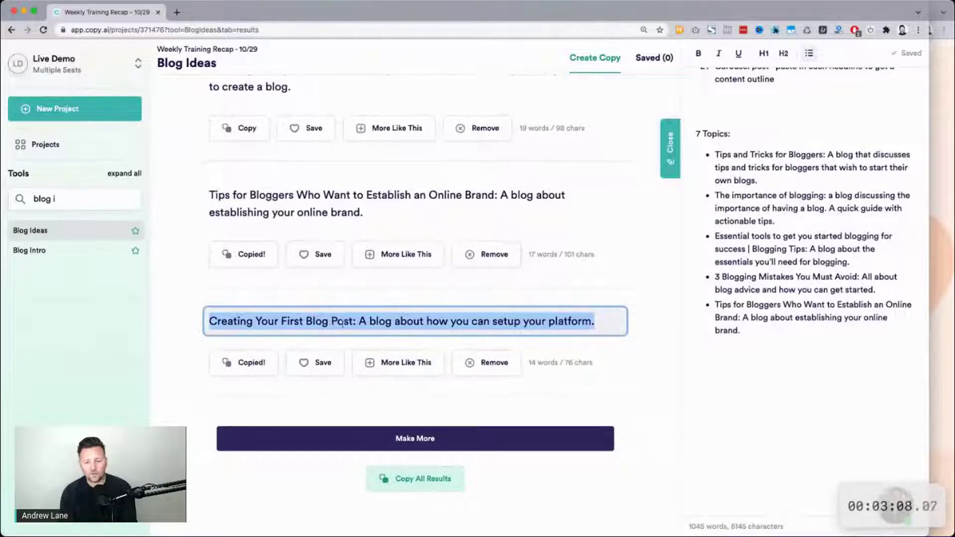
pyautogui.click(801, 330)
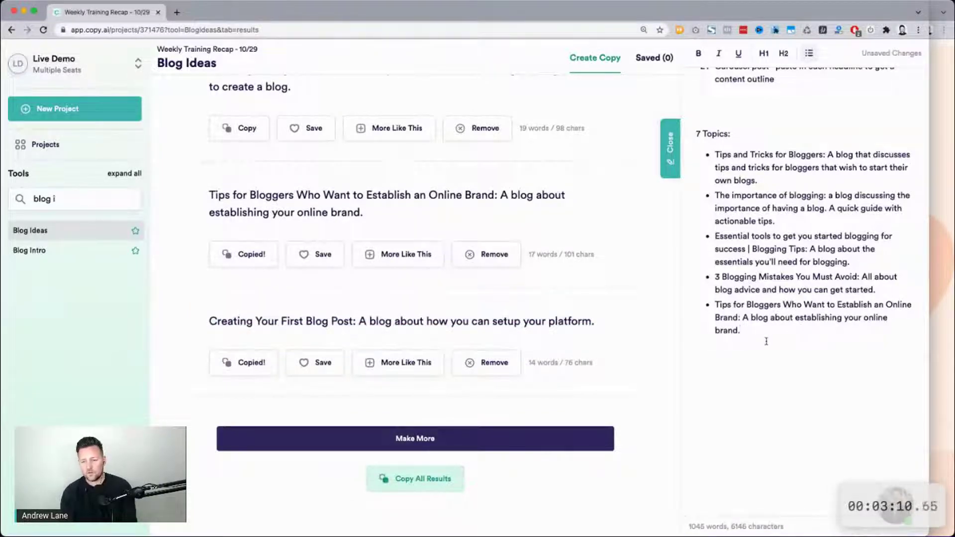
pyautogui.press('Return')
pyautogui.press('super+v')
pyautogui.press('super+z')
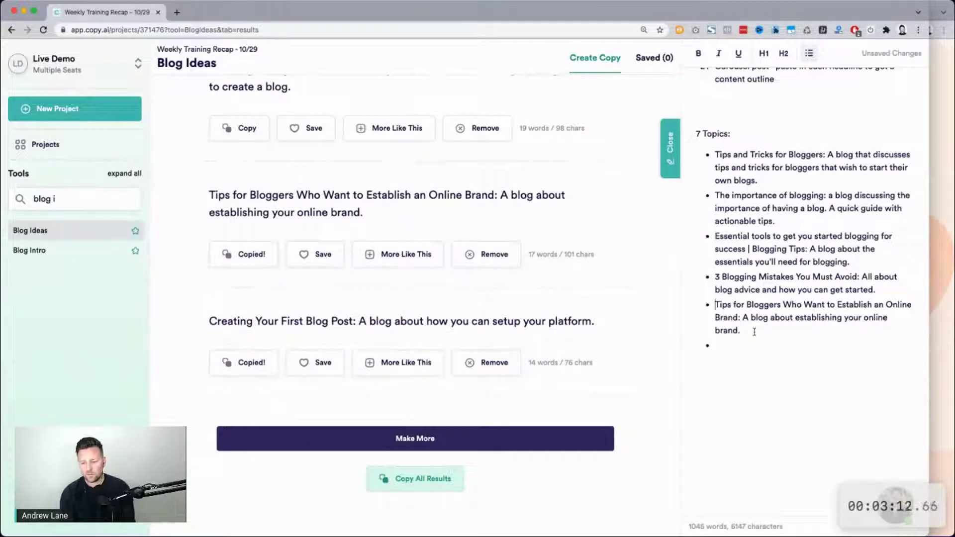
pyautogui.press('super+v')
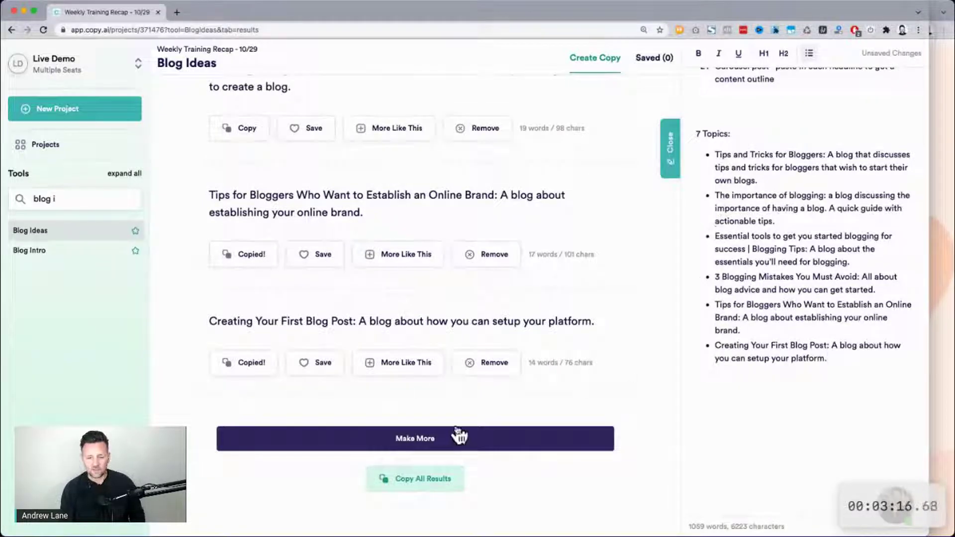
# Step: Generate more blog ideas and look through the new results for a seventh topic
pyautogui.click(471, 440)
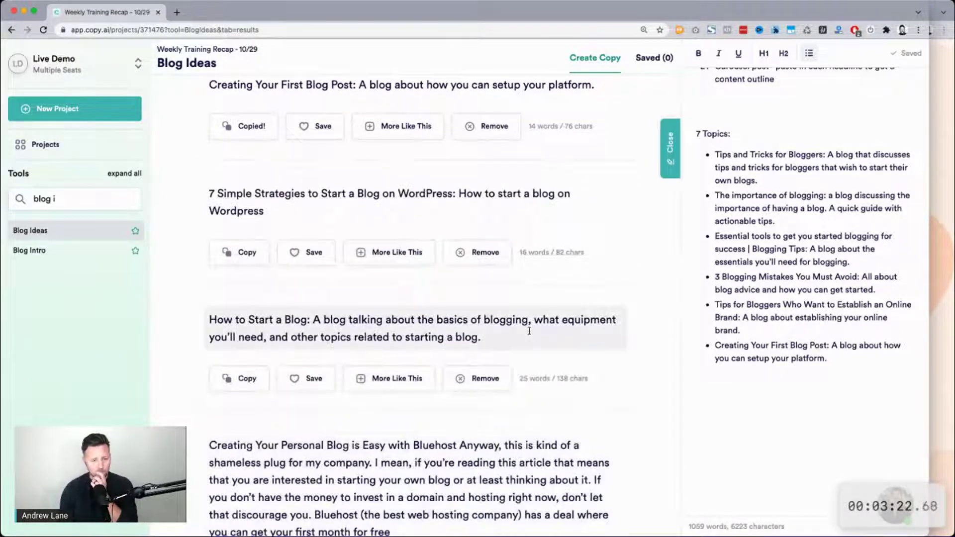
pyautogui.scroll(-6, 530, 332)
pyautogui.scroll(-4, 530, 333)
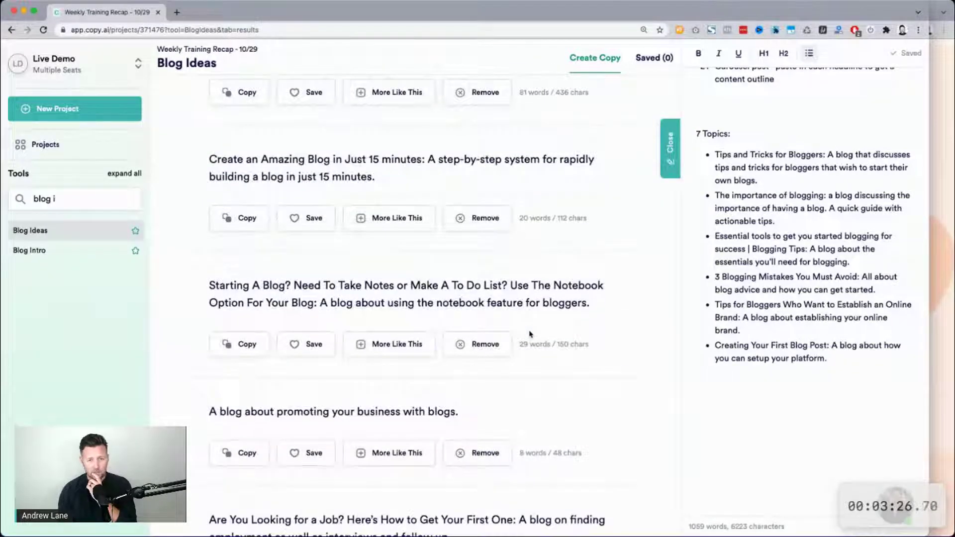
pyautogui.scroll(-3, 530, 335)
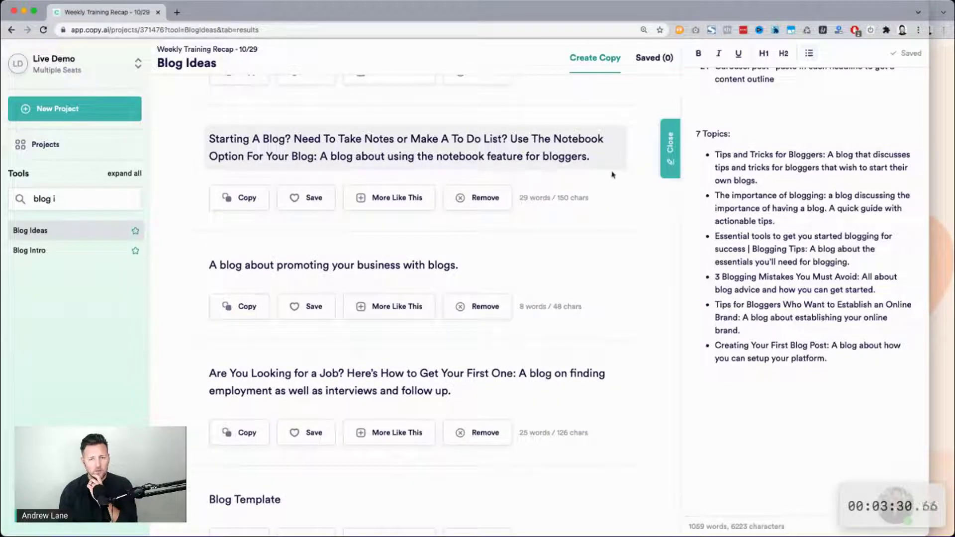
pyautogui.scroll(-2, 612, 175)
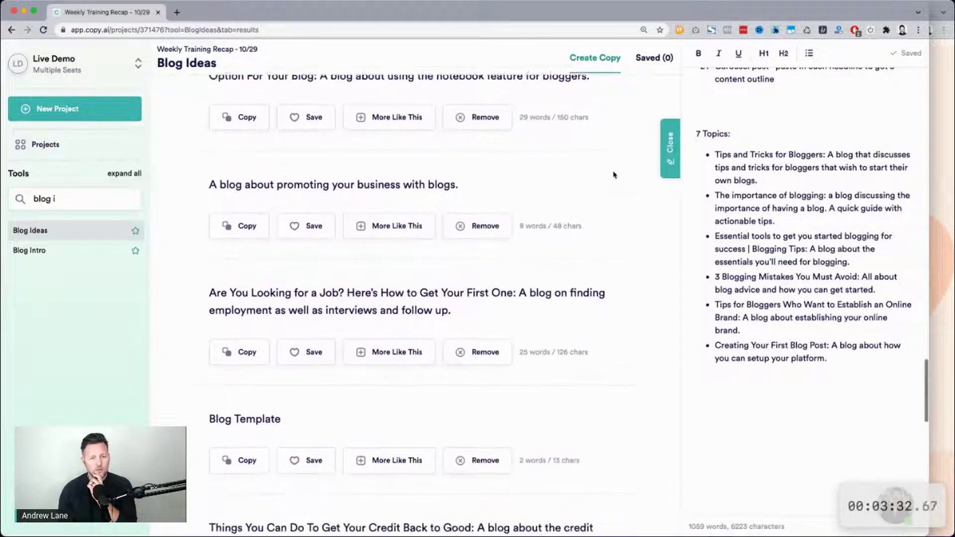
# Step: Copy the idea about promoting your business with blogs and look through the remaining blog ideas for a seventh topic
pyautogui.doubleClick(415, 168)
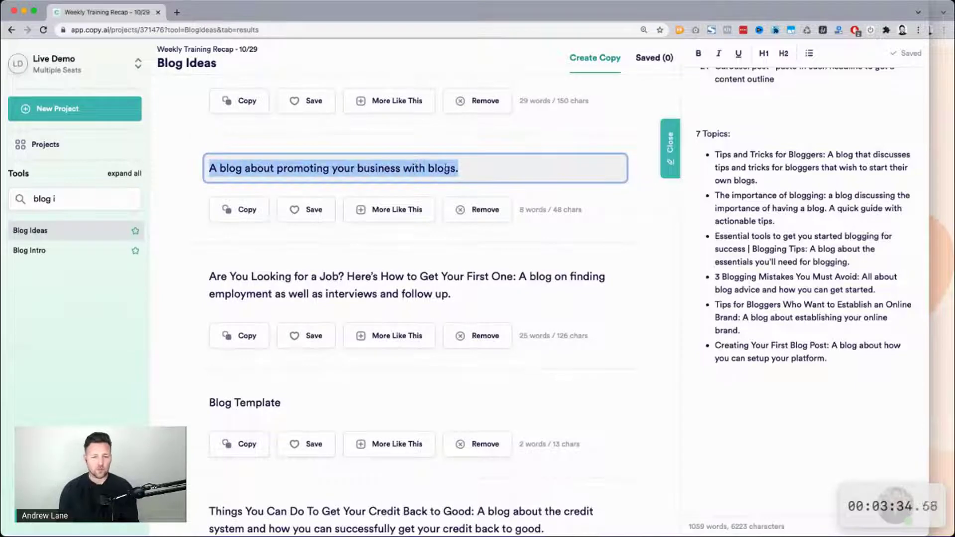
pyautogui.press('super+c')
pyautogui.scroll(-4, 468, 283)
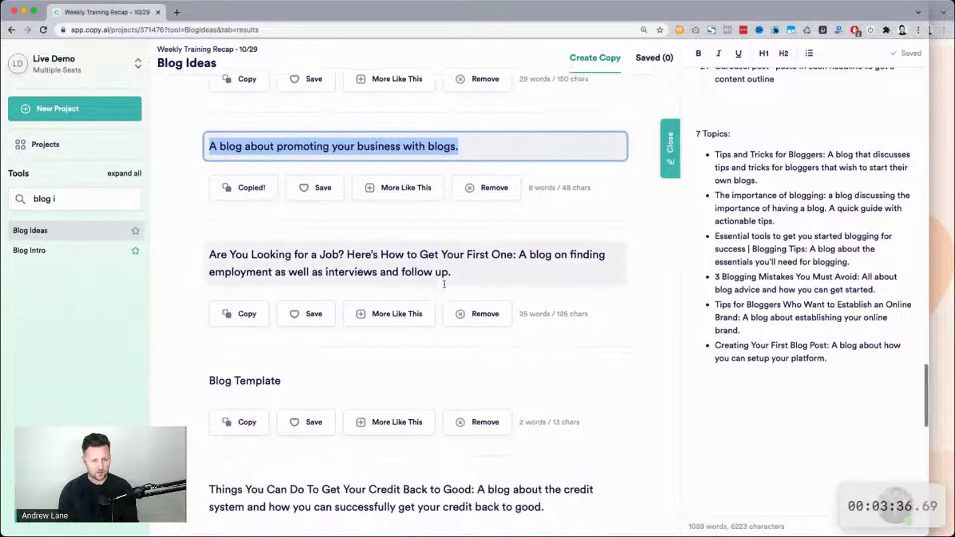
pyautogui.scroll(-8, 444, 284)
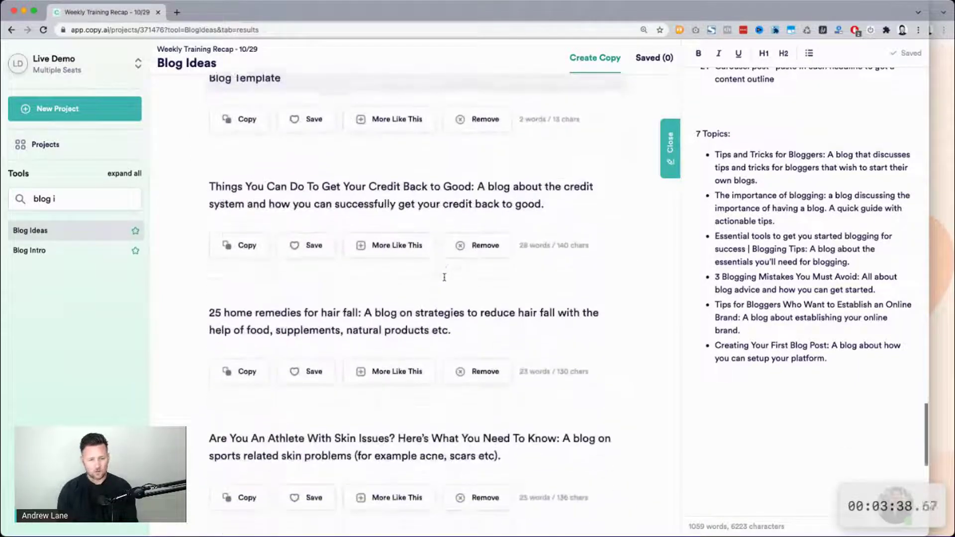
pyautogui.scroll(-4, 444, 280)
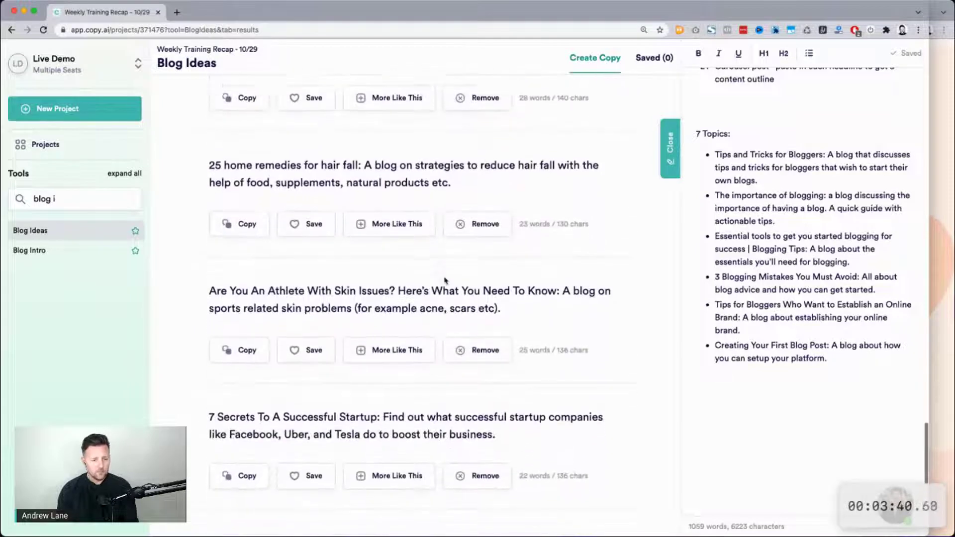
pyautogui.scroll(1, 343, 371)
pyautogui.scroll(20, 462, 412)
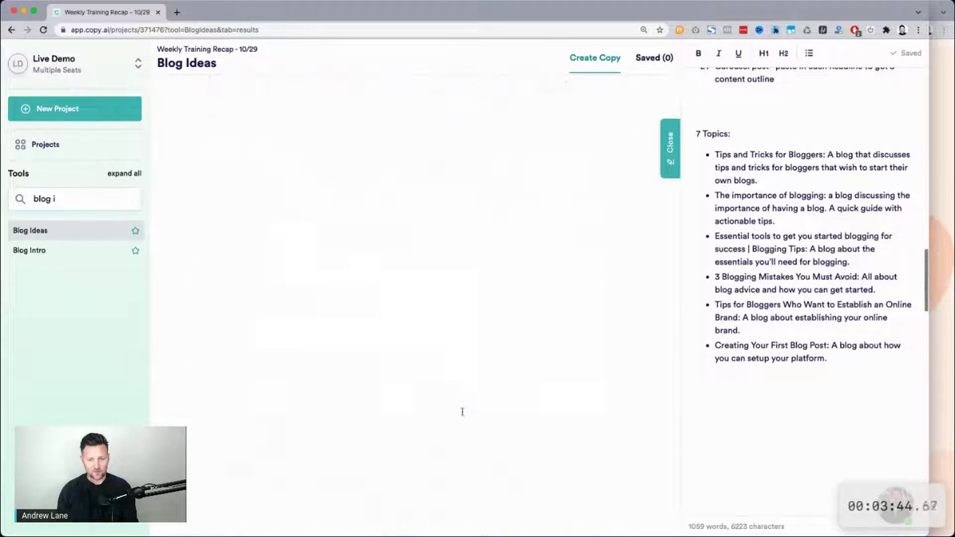
pyautogui.scroll(15, 463, 415)
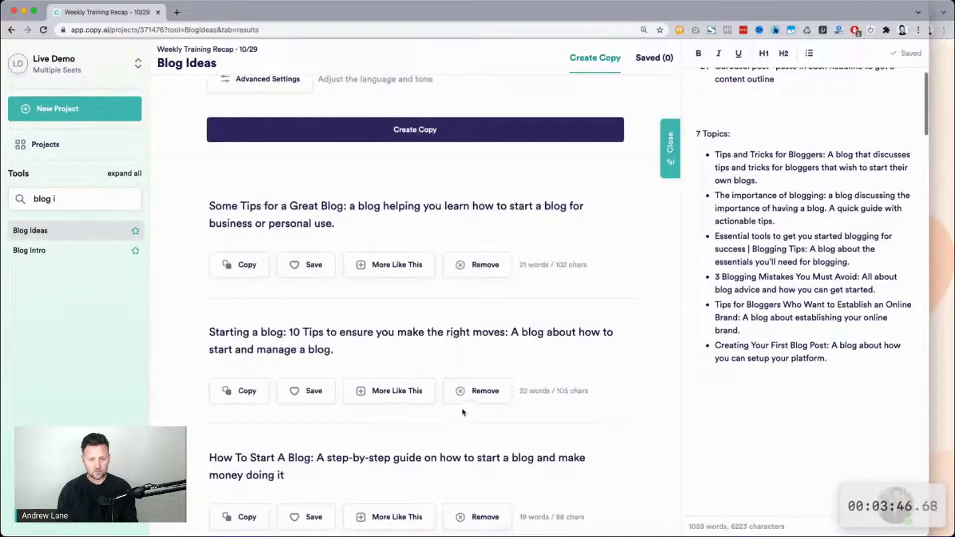
# Step: Generate a new set of blog ideas for "how to start a blog" and look through the results
pyautogui.click(453, 375)
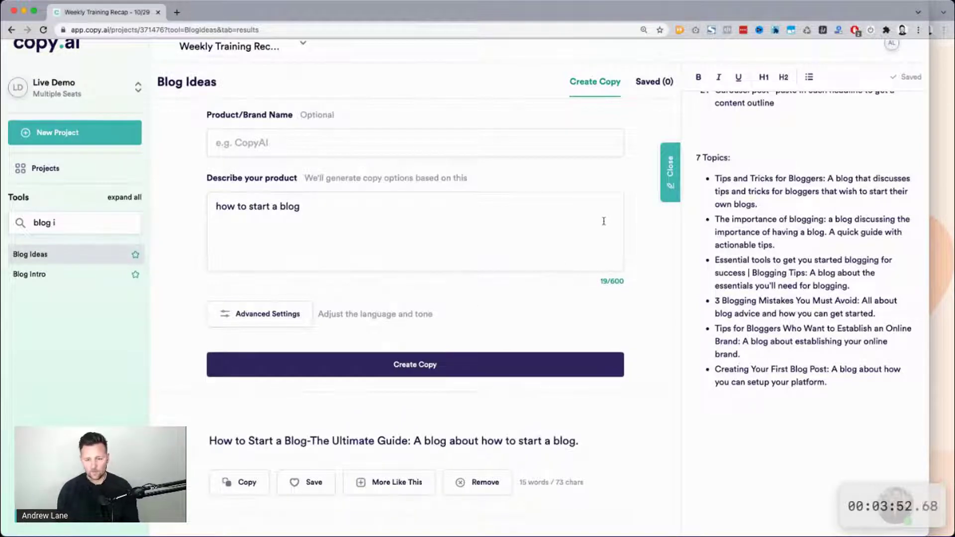
pyautogui.scroll(-5, 604, 222)
pyautogui.scroll(-4, 605, 224)
pyautogui.scroll(-3, 605, 223)
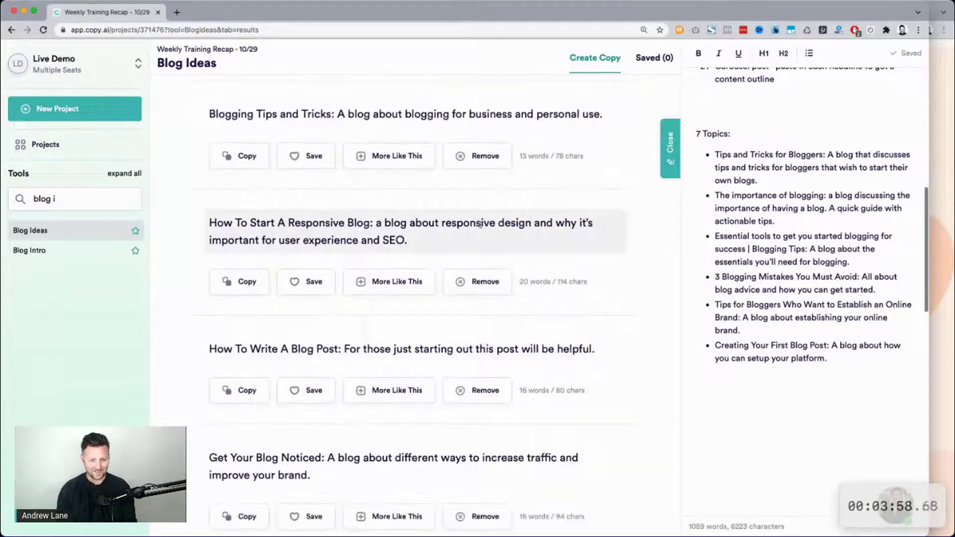
pyautogui.scroll(-4, 384, 241)
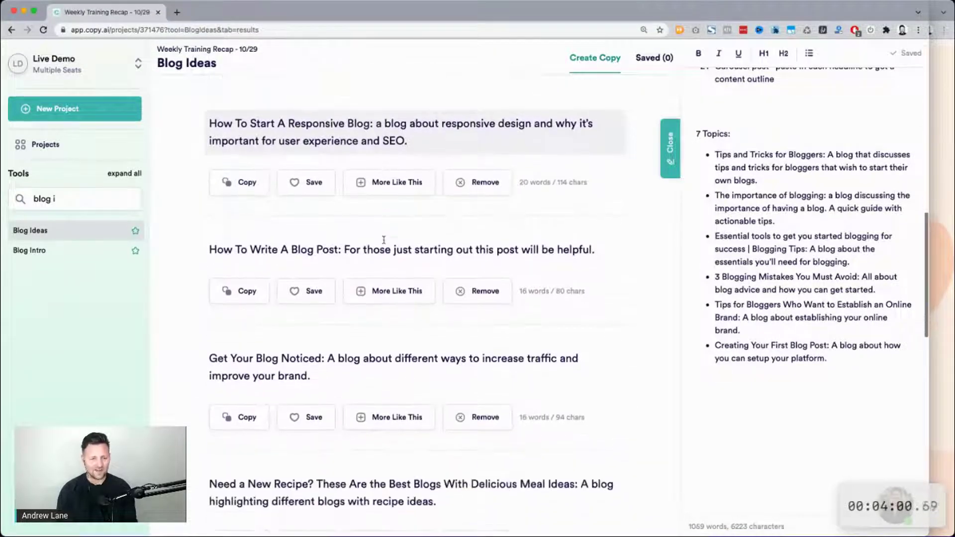
pyautogui.scroll(-1, 385, 243)
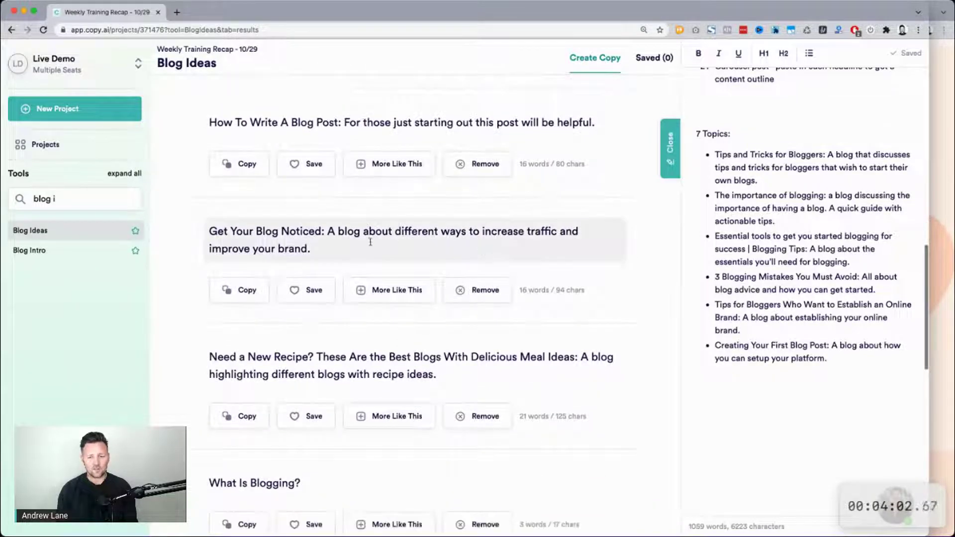
# Step: Copy the "Get Your Blog Noticed" idea into a new seventh bullet of the 7 Topics list
pyautogui.tripleClick(321, 242)
pyautogui.press('super+c')
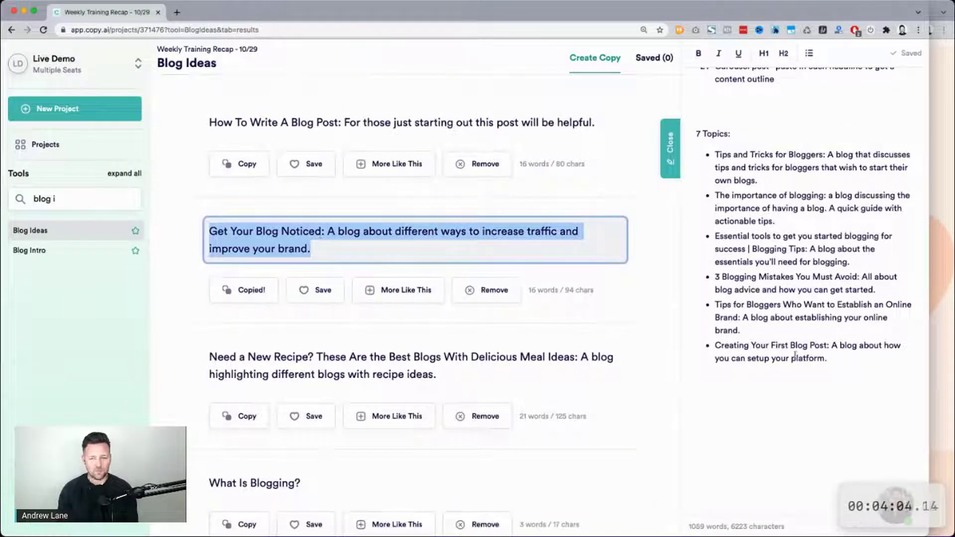
pyautogui.click(843, 361)
pyautogui.press('Return')
pyautogui.press('super+v')
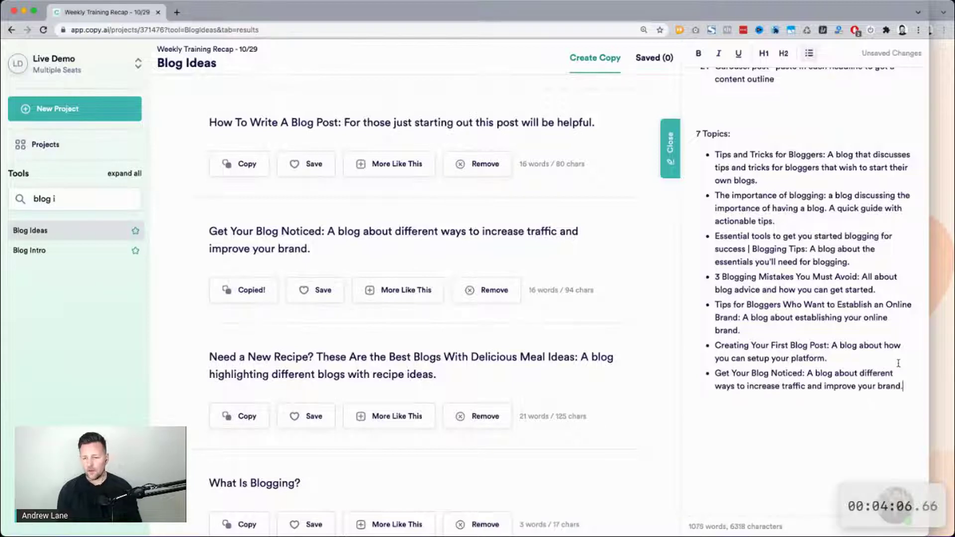
# Step: Add a "Post 1" line below the 7 Topics list and format it as a level 2 heading
pyautogui.scroll(-2, 790, 223)
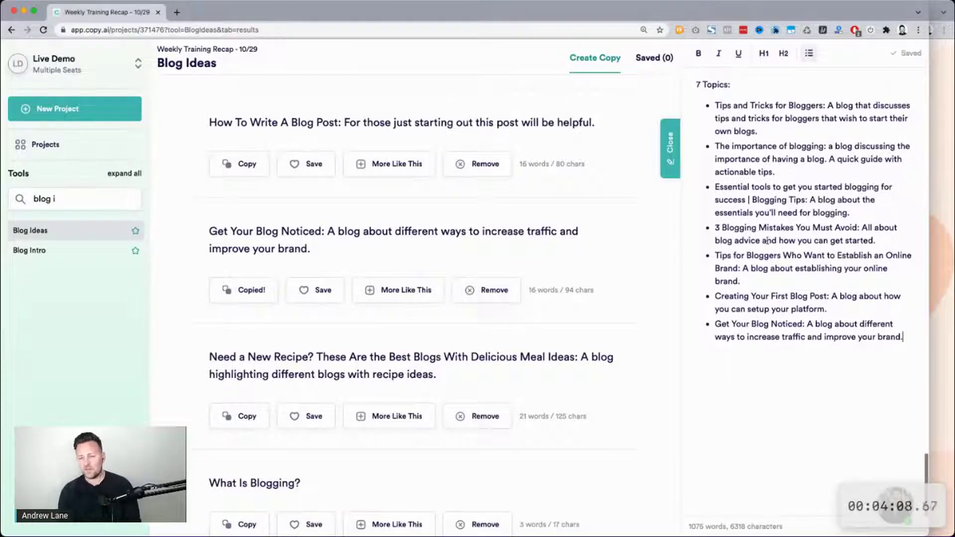
pyautogui.press('Return')
pyautogui.press('Return')
pyautogui.press('Return')
pyautogui.write('Post 1')
pyautogui.press('super+shift+Left')
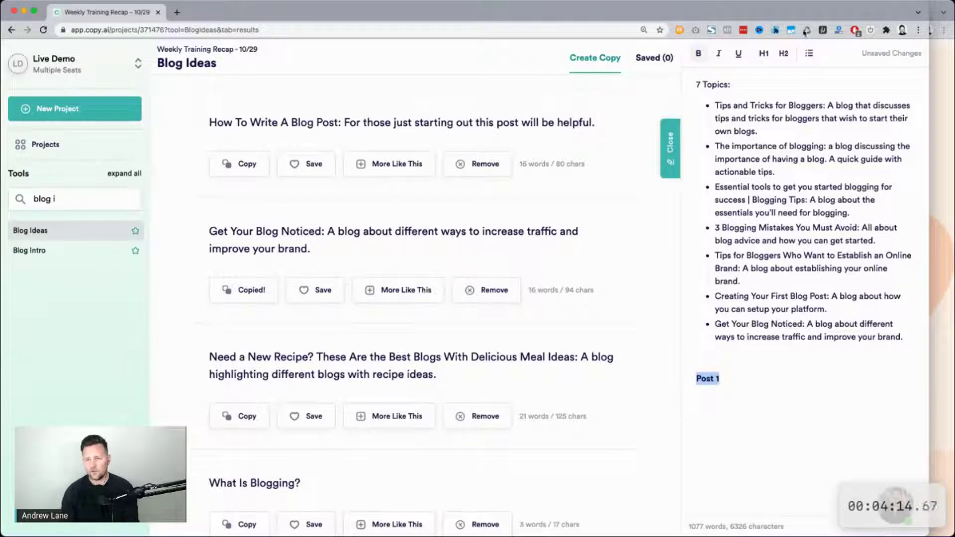
pyautogui.click(784, 53)
pyautogui.click(741, 387)
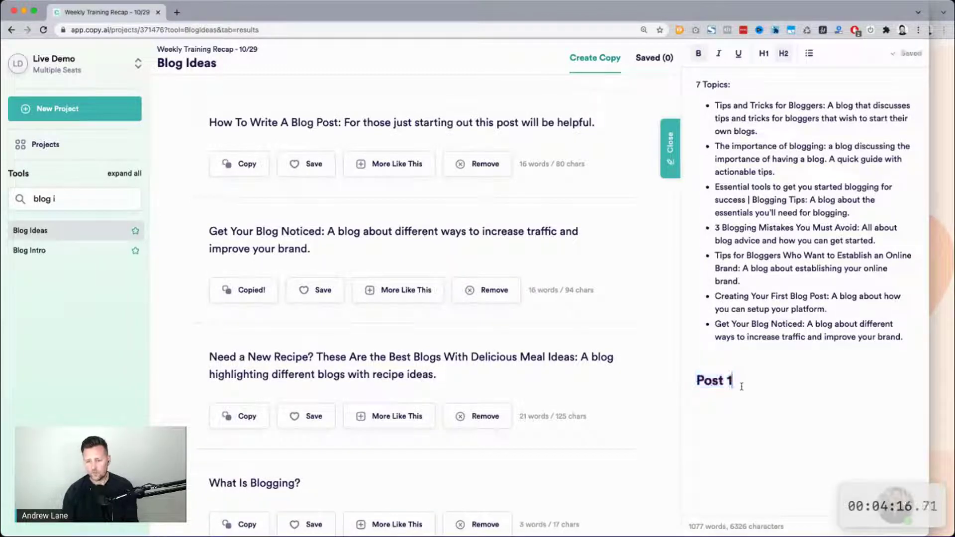
# Step: Add the lines "Post 2" through "Post 7" beneath the Post 1 heading, each on its own line
pyautogui.press('Return')
pyautogui.press('super+v')
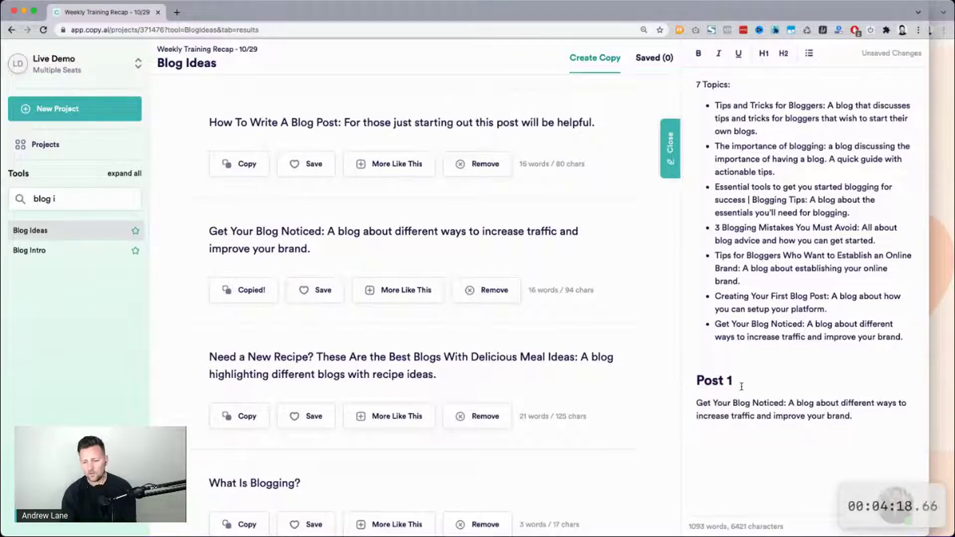
pyautogui.press('super+z')
pyautogui.click(742, 402)
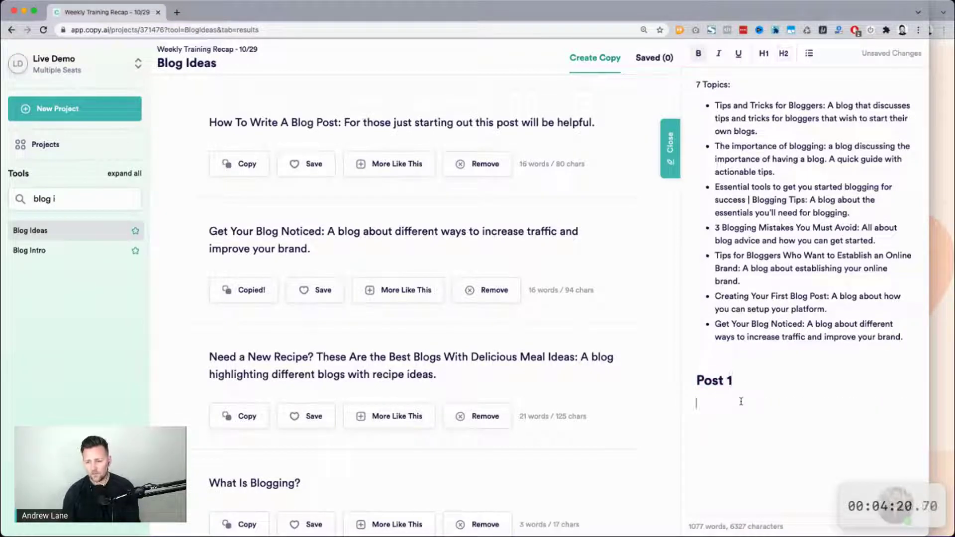
pyautogui.write('Post ')
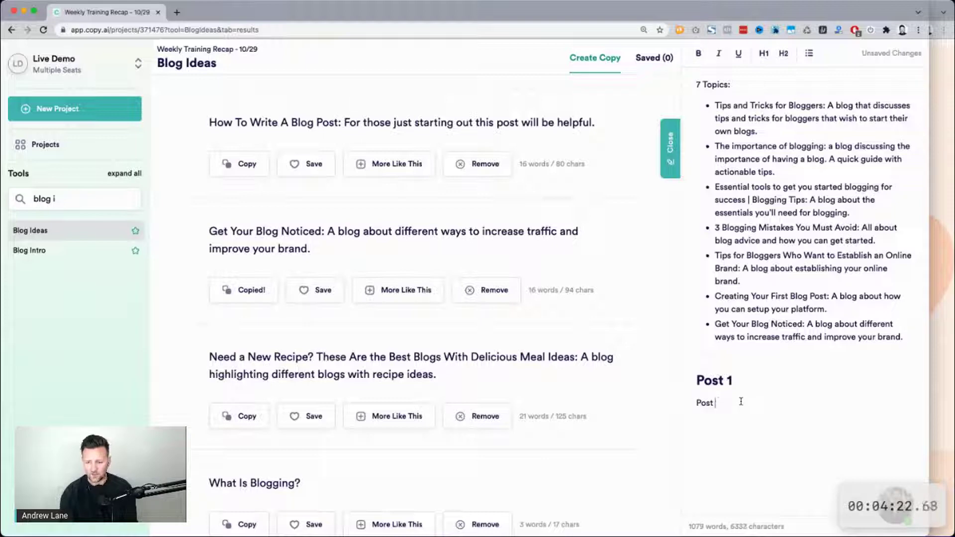
pyautogui.write('1 Post 2 Post 3')
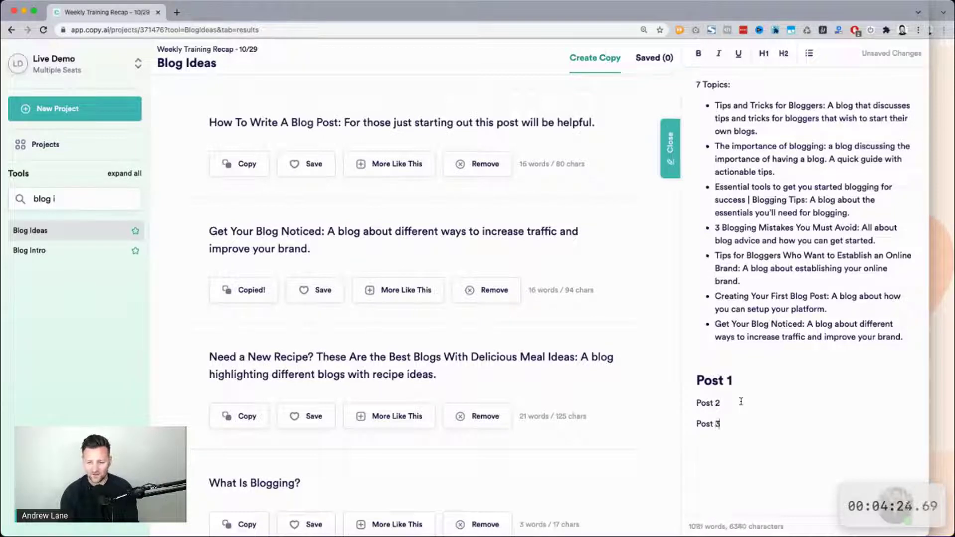
pyautogui.press('Return')
pyautogui.write('Post 4')
pyautogui.press('Return')
pyautogui.write('Post 1')
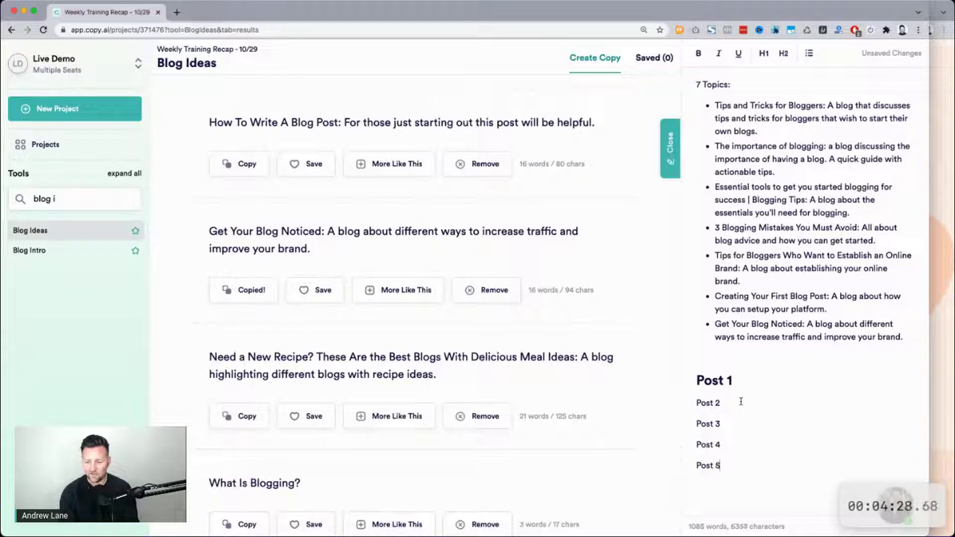
pyautogui.write('Post 6')
pyautogui.press('Return')
pyautogui.write('Post 7')
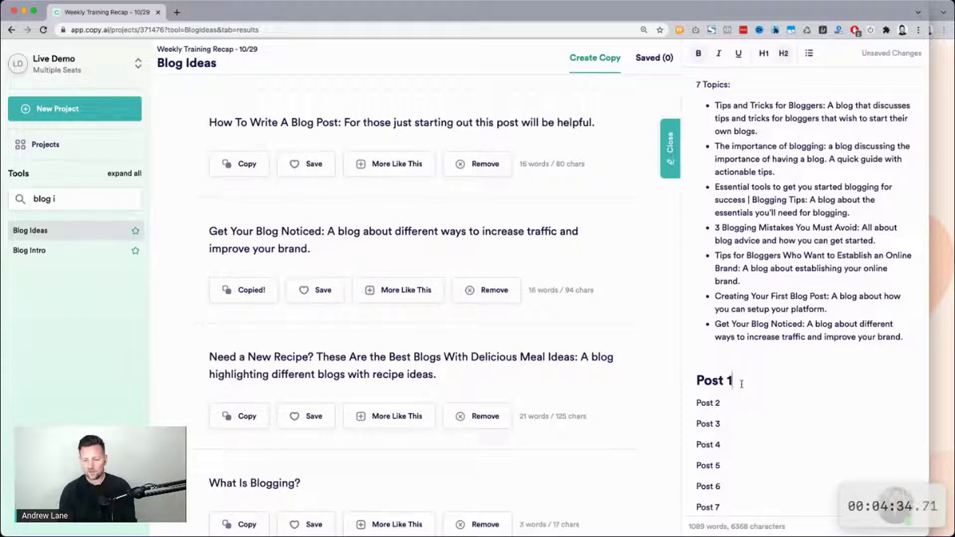
# Step: Copy the first topic, "Tips and Tricks for Bloggers", from the 7 Topics list
pyautogui.scroll(1, 735, 259)
pyautogui.doubleClick(738, 145)
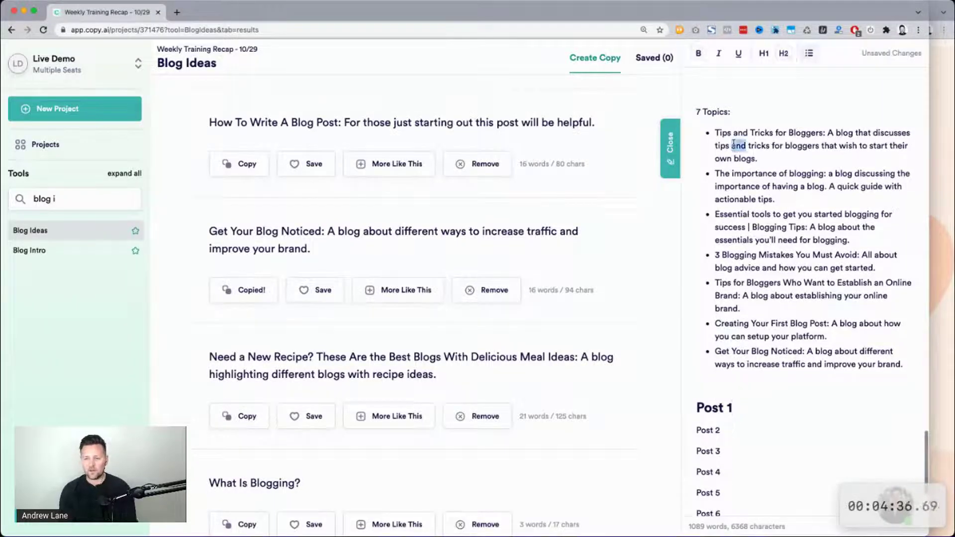
pyautogui.tripleClick(733, 144)
pyautogui.hotkey('ctrl', 'c')
pyautogui.scroll(5, 734, 144)
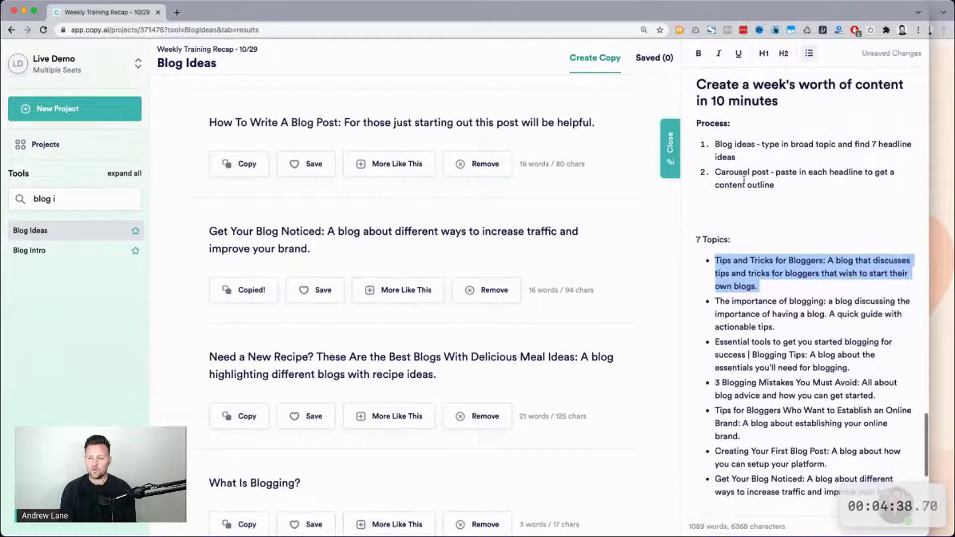
# Step: Search the tools for "car" and open the Carousel Post tool
pyautogui.tripleClick(45, 198)
pyautogui.write('cara')
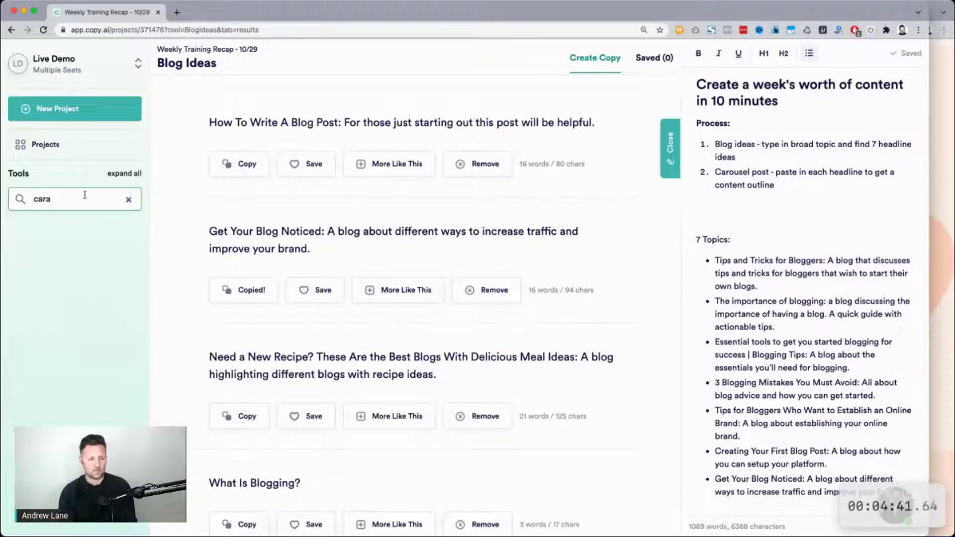
pyautogui.press('BackSpace')
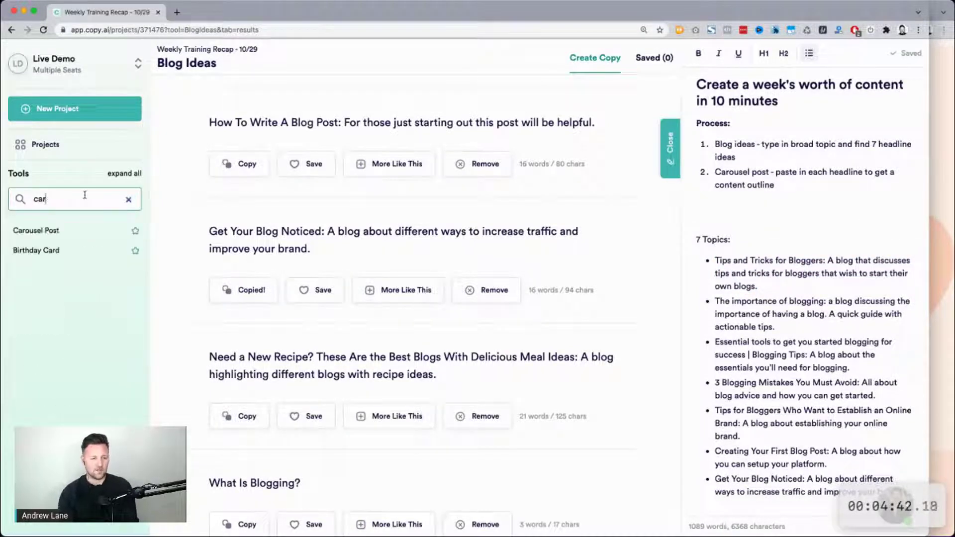
pyautogui.click(45, 230)
# Step: Generate carousel post outlines using the copied "Tips and Tricks for Bloggers" headline and description as the topic
pyautogui.tripleClick(313, 247)
pyautogui.hotkey('ctrl', 'v')
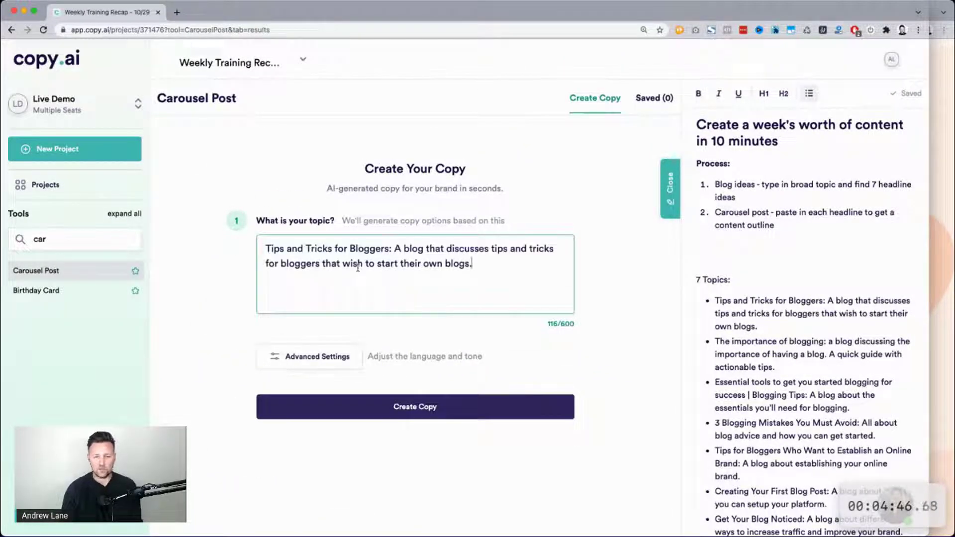
pyautogui.click(373, 406)
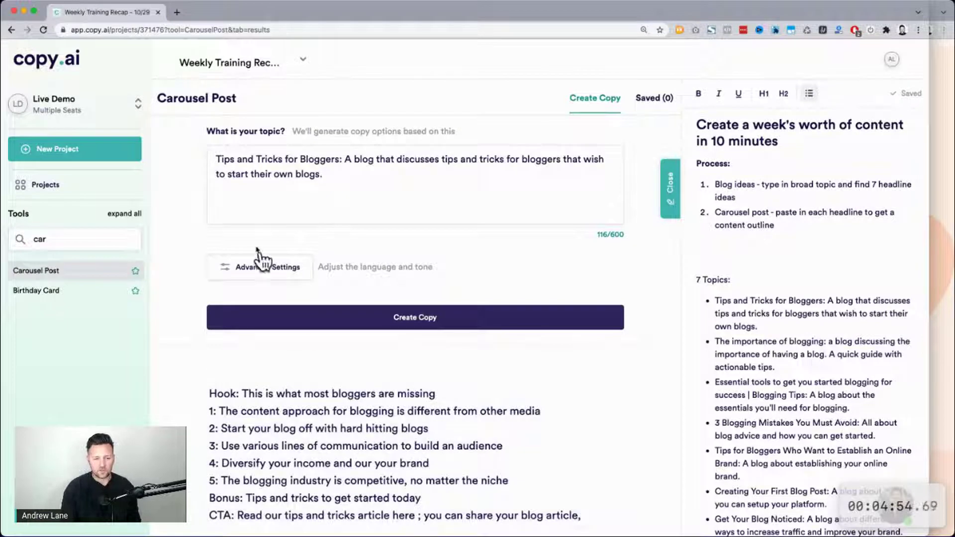
# Step: Examine the generated carousel outlines for the first topic, checking each one's hook, numbered points and call to action
pyautogui.scroll(-2, 398, 169)
pyautogui.scroll(1, 369, 125)
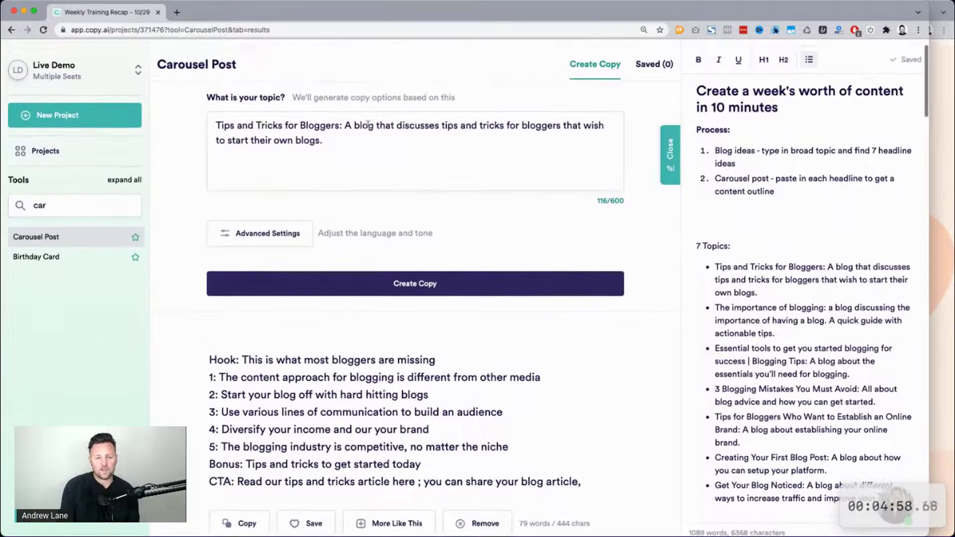
pyautogui.tripleClick(366, 125)
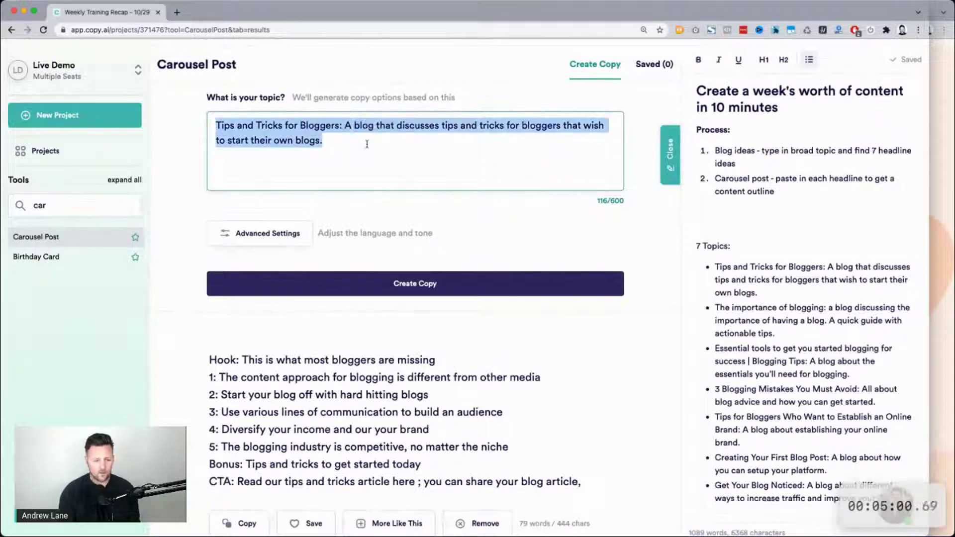
pyautogui.click(231, 382)
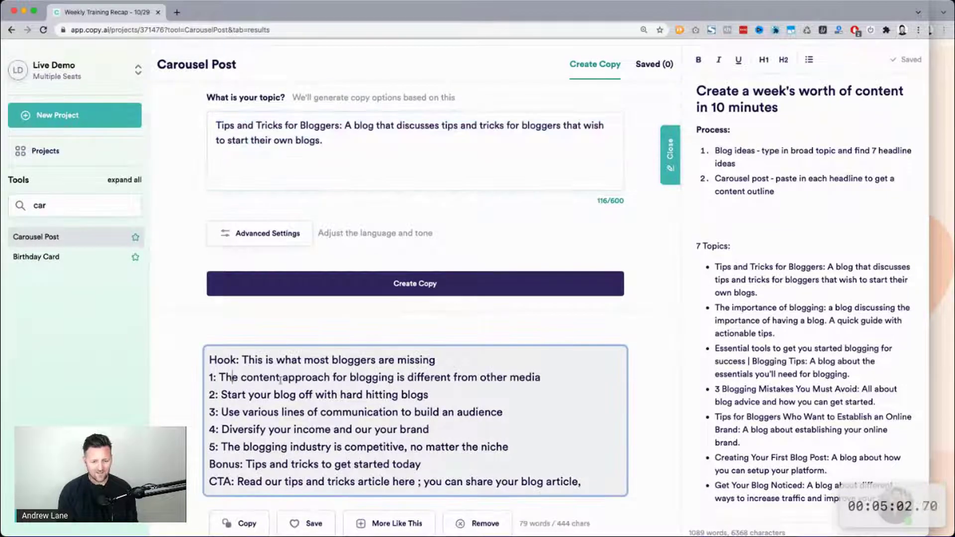
pyautogui.scroll(-3, 179, 328)
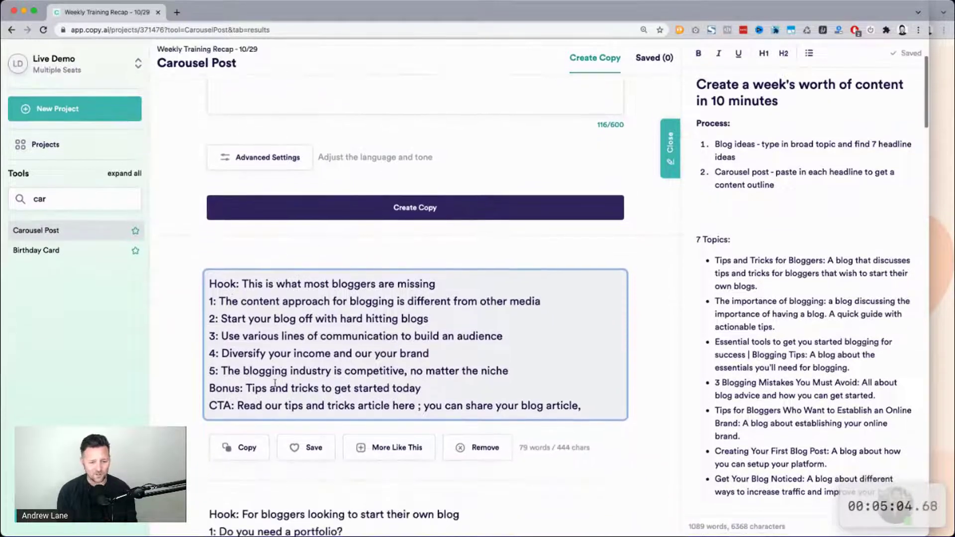
pyautogui.moveTo(586, 406); pyautogui.dragTo(181, 289)
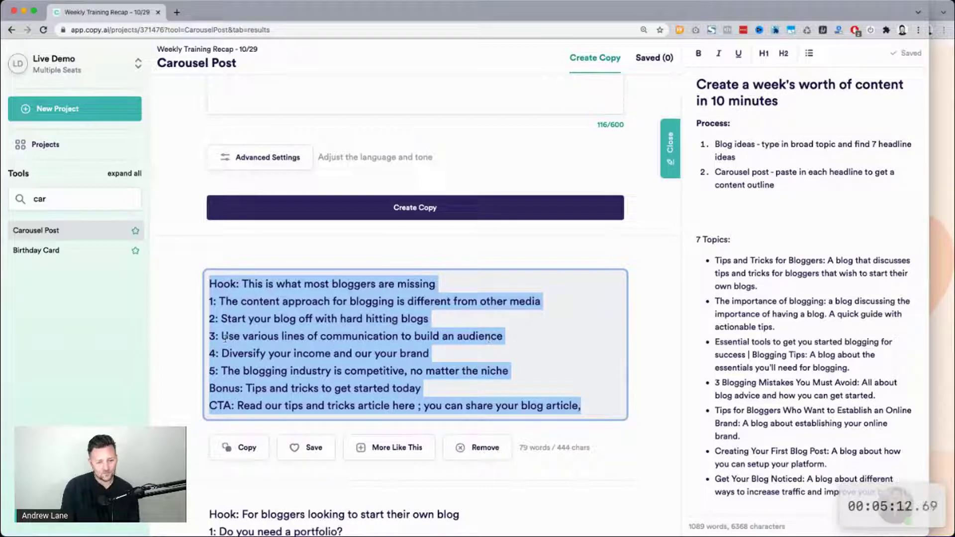
pyautogui.scroll(-1, 551, 369)
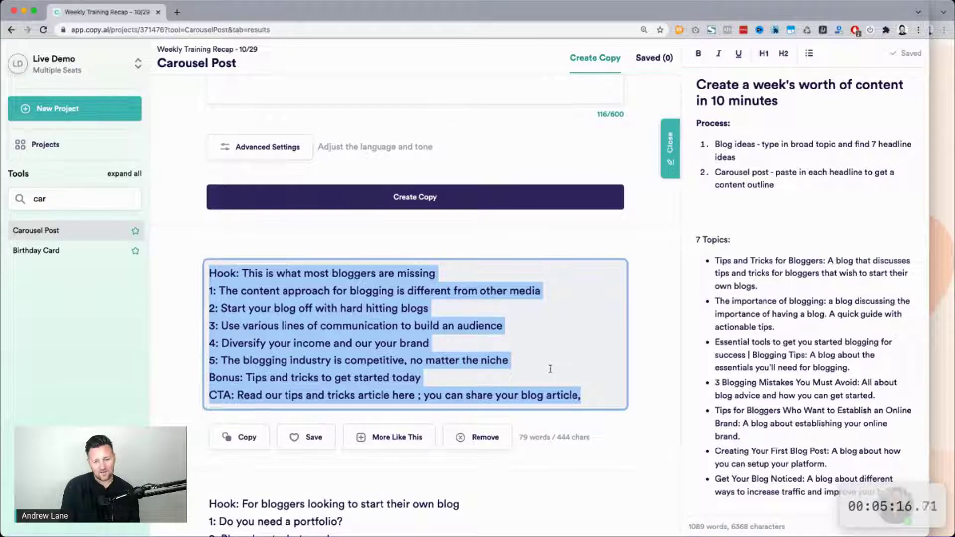
pyautogui.scroll(-5, 550, 369)
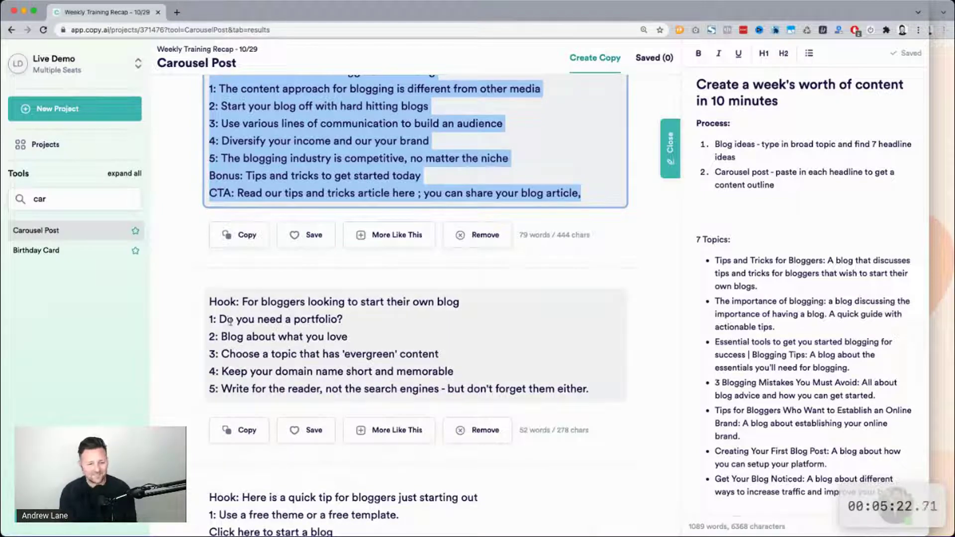
pyautogui.scroll(-5, 209, 300)
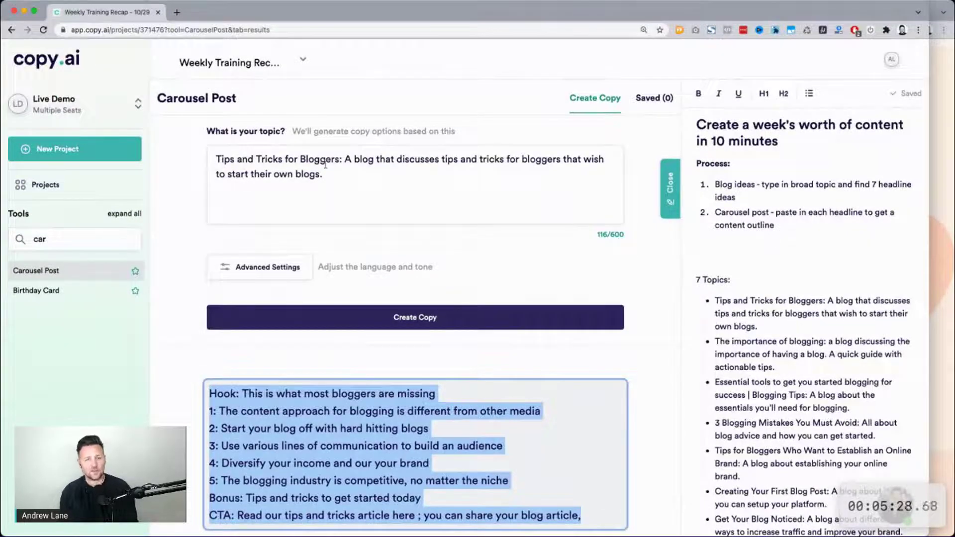
# Step: Replace "blog" with "social media post" in the topic's description and regenerate the carousel outlines
pyautogui.doubleClick(363, 159)
pyautogui.write('post')
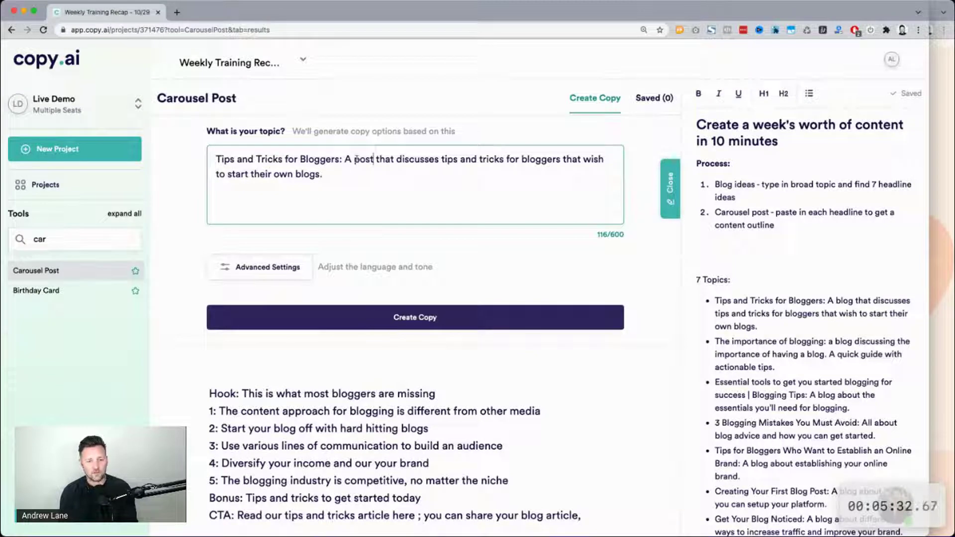
pyautogui.write('social mdida')
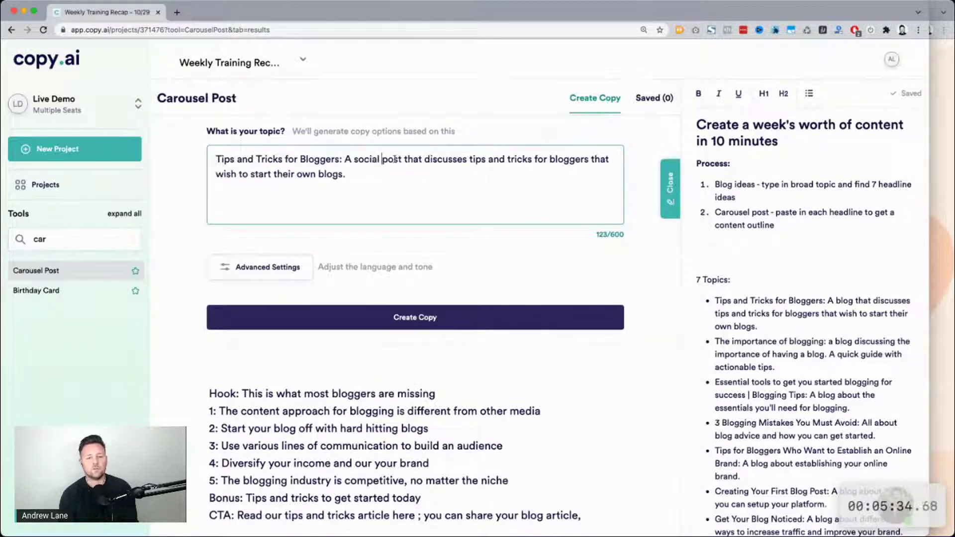
pyautogui.press('BackSpace')
pyautogui.press('BackSpace')
pyautogui.press('BackSpace')
pyautogui.press('BackSpace')
pyautogui.press('BackSpace')
pyautogui.write('edia')
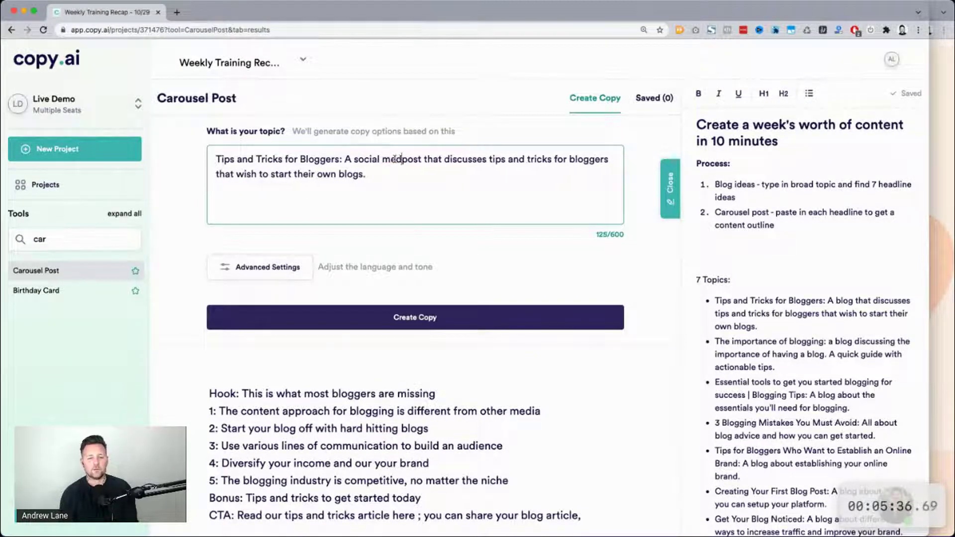
pyautogui.click(411, 318)
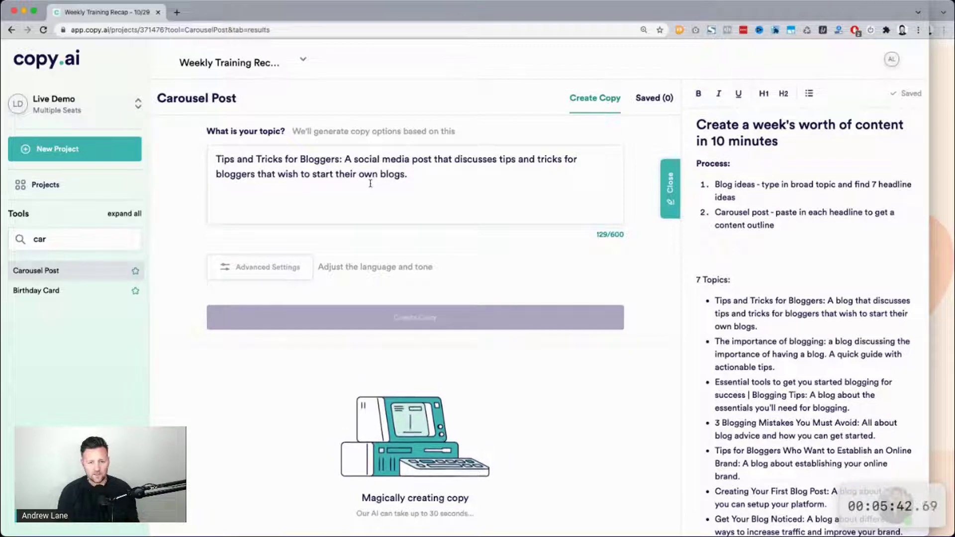
# Step: Copy the first generated outline, with the hook "Bloggers who want to start their own blogs", into the notes under Post 1
pyautogui.scroll(-5, 209, 314)
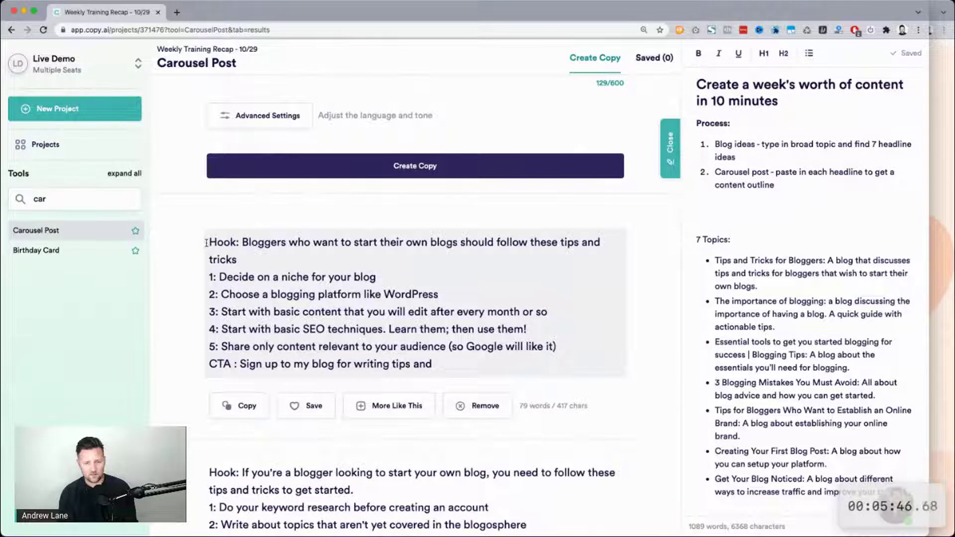
pyautogui.scroll(-1, 219, 248)
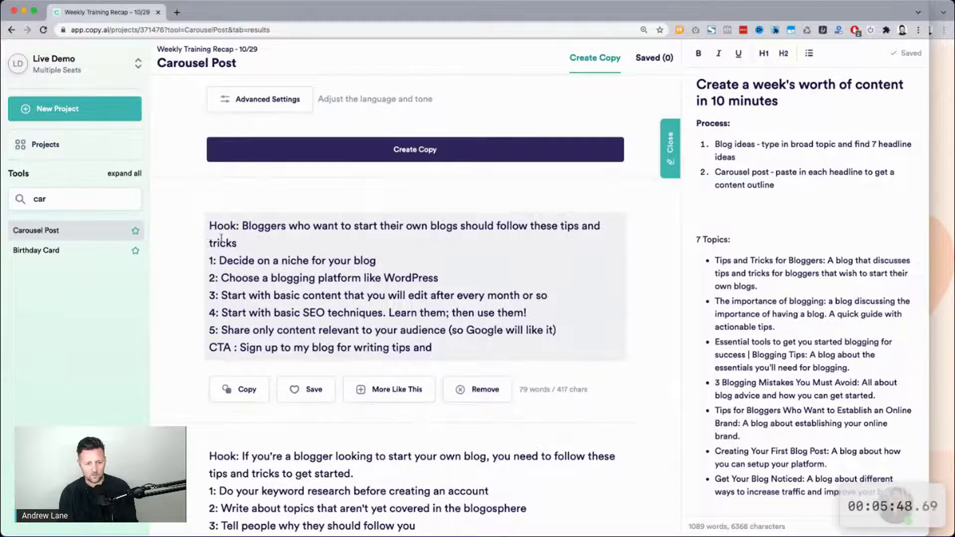
pyautogui.click(209, 225)
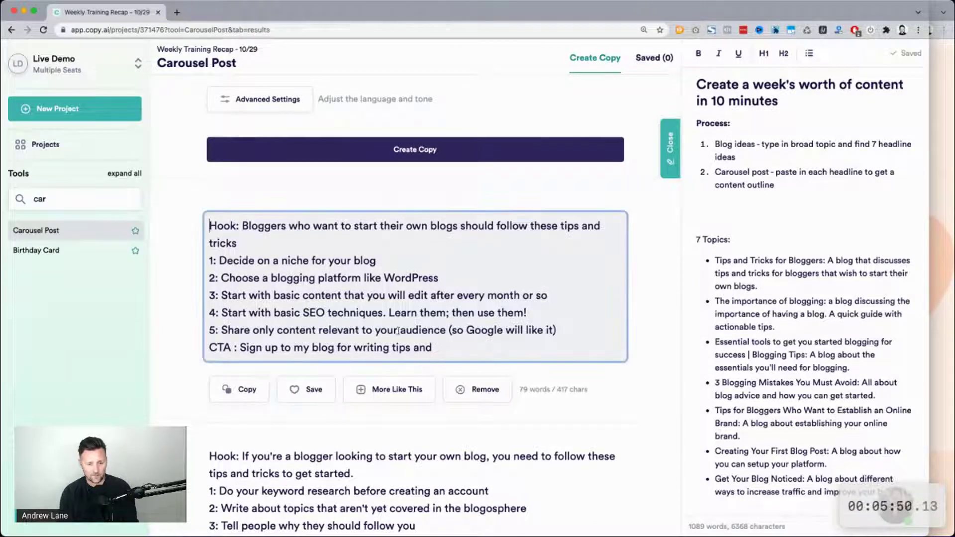
pyautogui.keyDown('shift'); pyautogui.click(439, 349); pyautogui.keyUp('shift')
pyautogui.press('super+c')
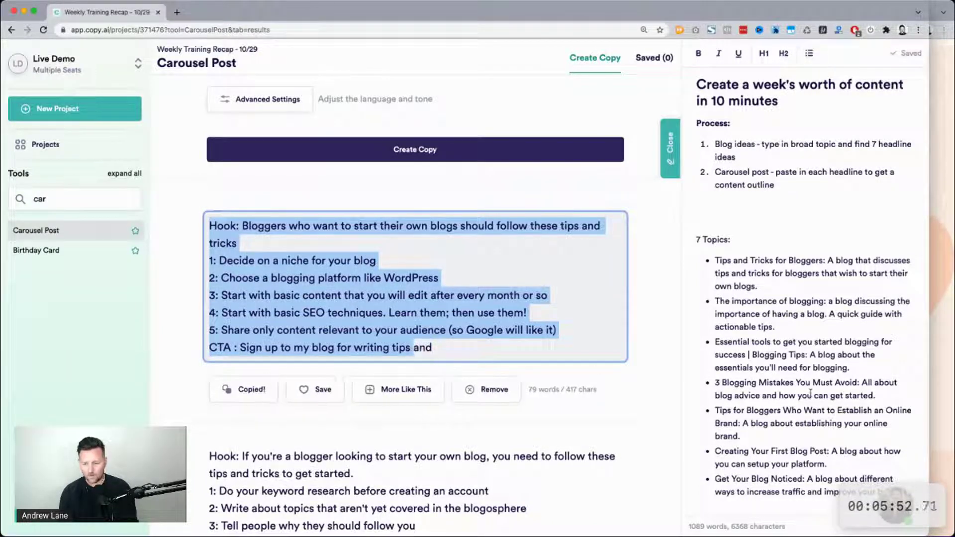
pyautogui.click(812, 395)
pyautogui.scroll(-5, 797, 390)
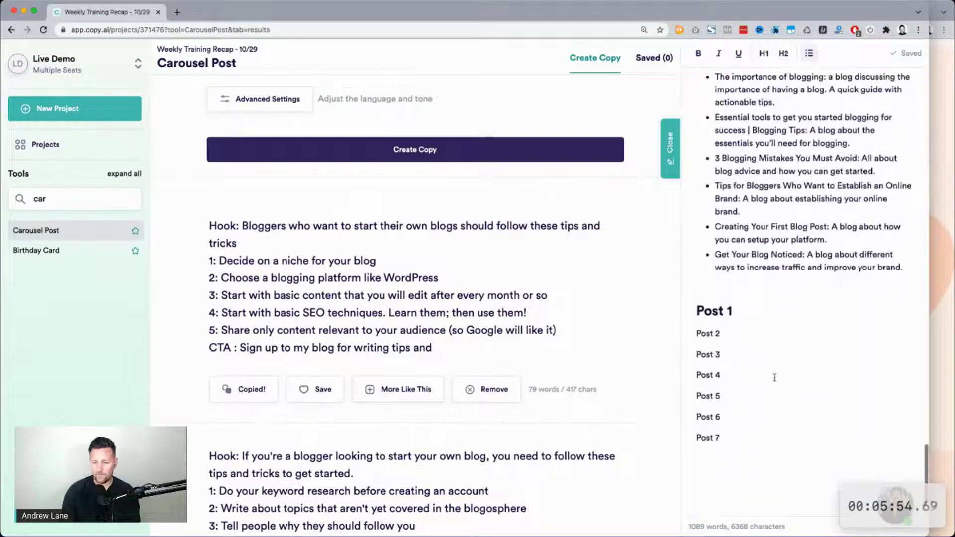
pyautogui.click(745, 311)
pyautogui.press('Return')
pyautogui.press('super+v')
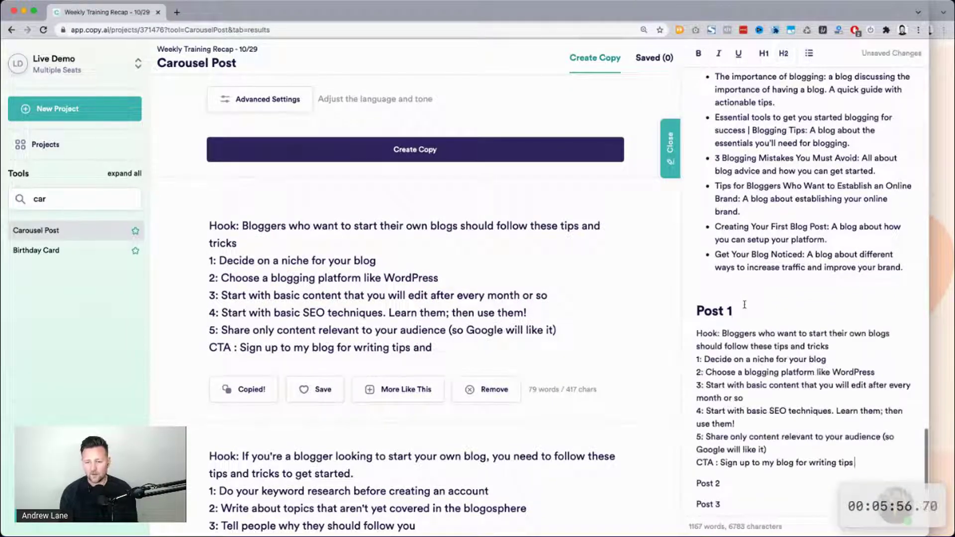
# Step: Format the "Post 2" line in the notes as a level 2 heading
pyautogui.scroll(-1, 775, 388)
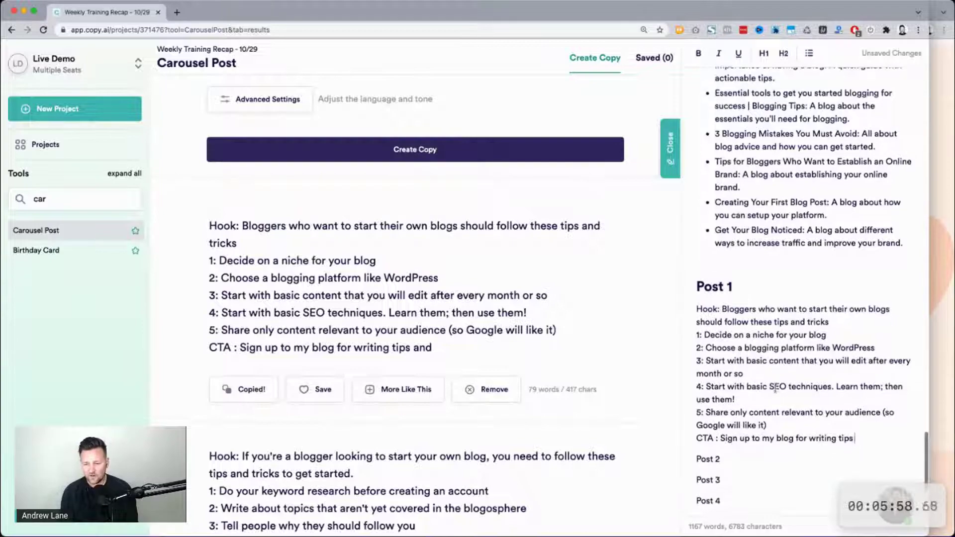
pyautogui.click(724, 459)
pyautogui.click(785, 56)
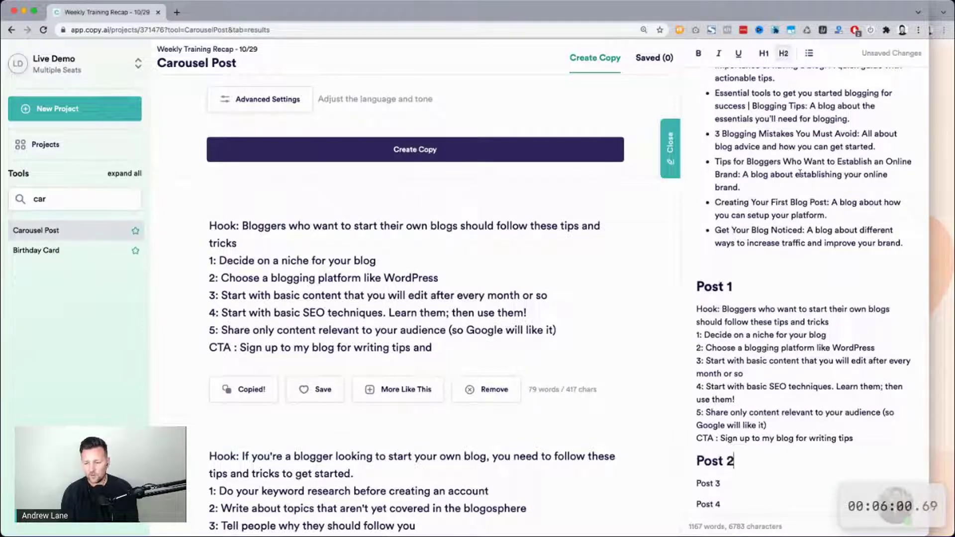
# Step: Copy the second topic, "The importance of blogging", from the 7 Topics list in the notes
pyautogui.scroll(10, 801, 174)
pyautogui.scroll(10, 800, 173)
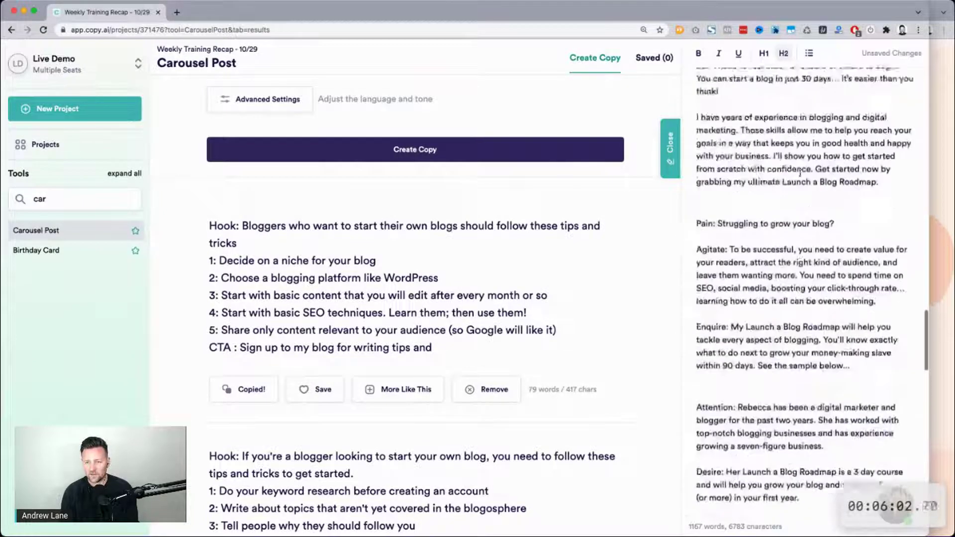
pyautogui.scroll(10, 800, 173)
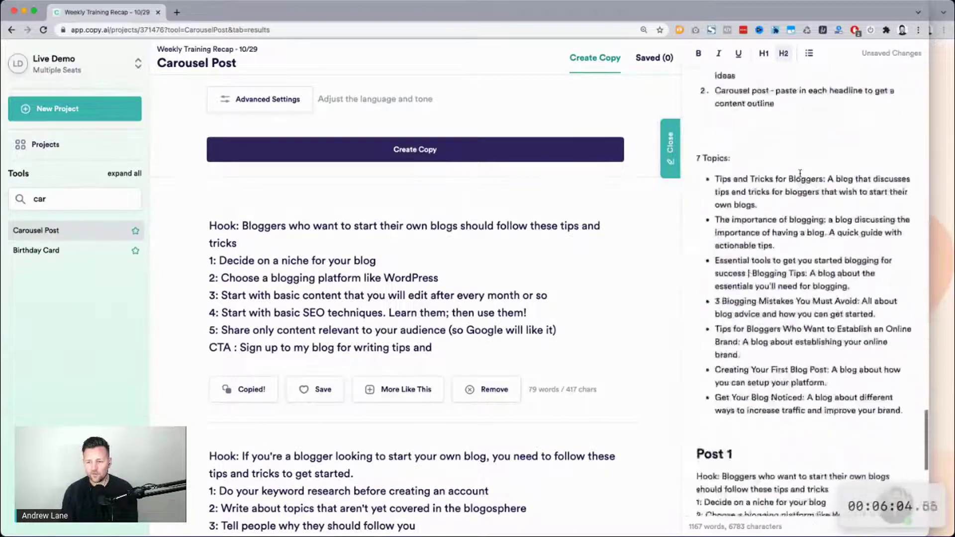
pyautogui.scroll(-1, 801, 173)
pyautogui.tripleClick(742, 186)
pyautogui.hotkey('ctrl', 'c')
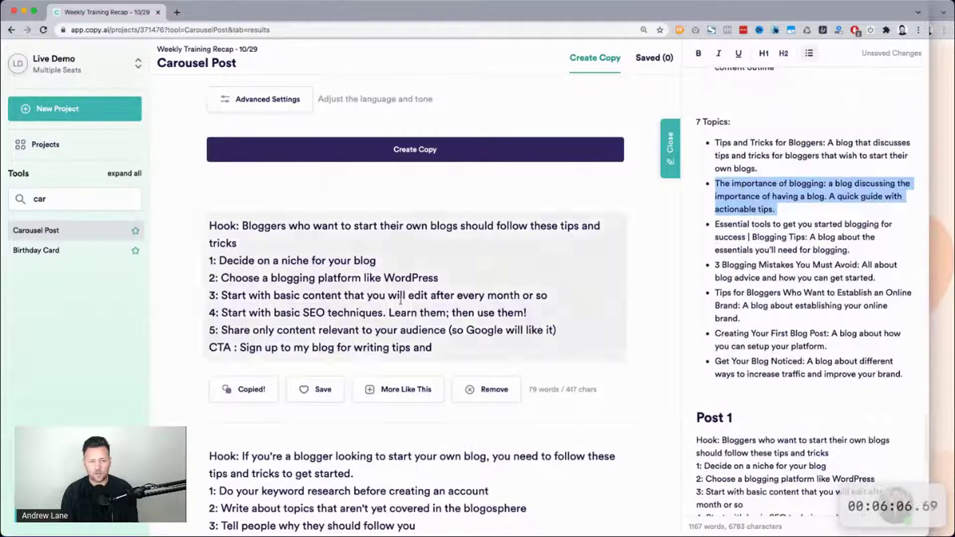
# Step: Generate carousel outlines from the copied "The importance of blogging" topic, changing "a blog discussing" to "a social media post discussing"
pyautogui.scroll(4, 415, 298)
pyautogui.tripleClick(296, 199)
pyautogui.hotkey('ctrl', 'v')
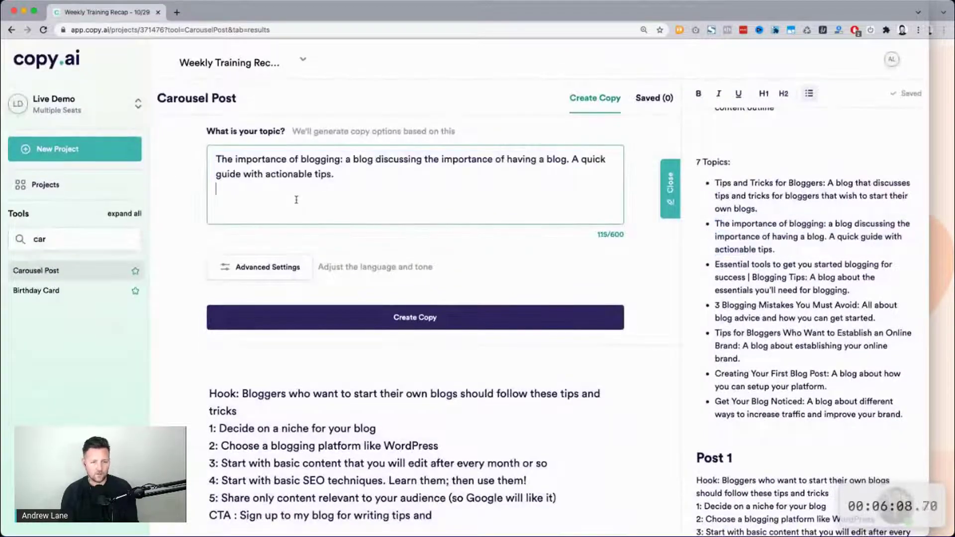
pyautogui.doubleClick(358, 158)
pyautogui.write('social media ')
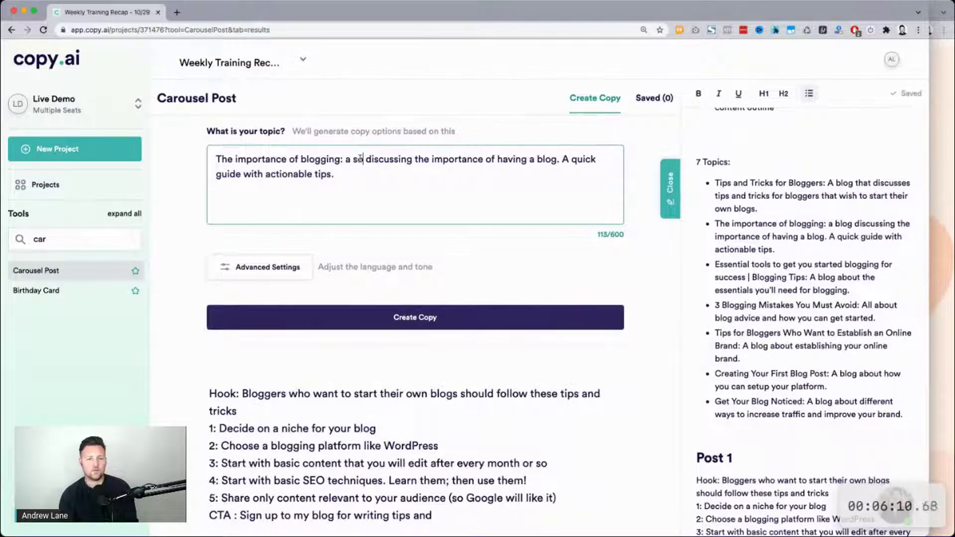
pyautogui.write('post')
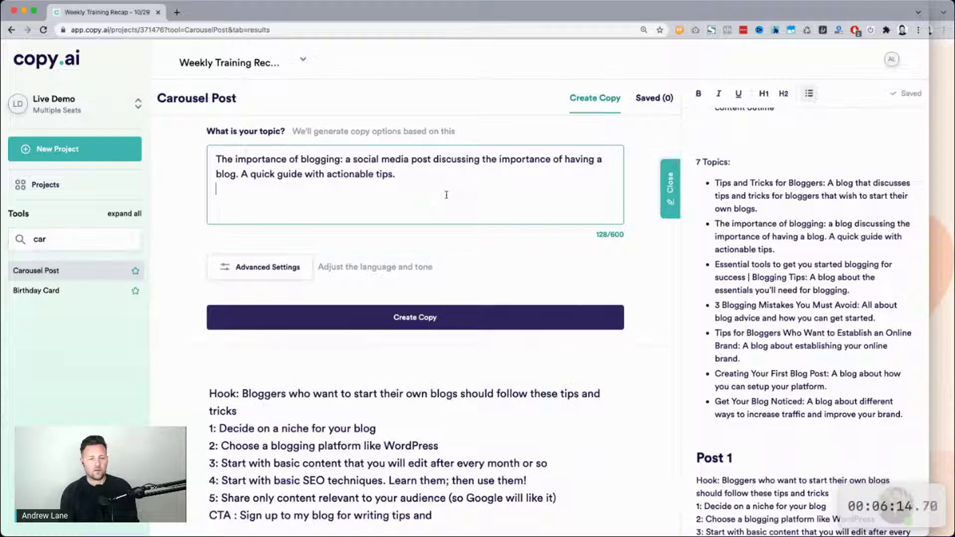
pyautogui.click(446, 317)
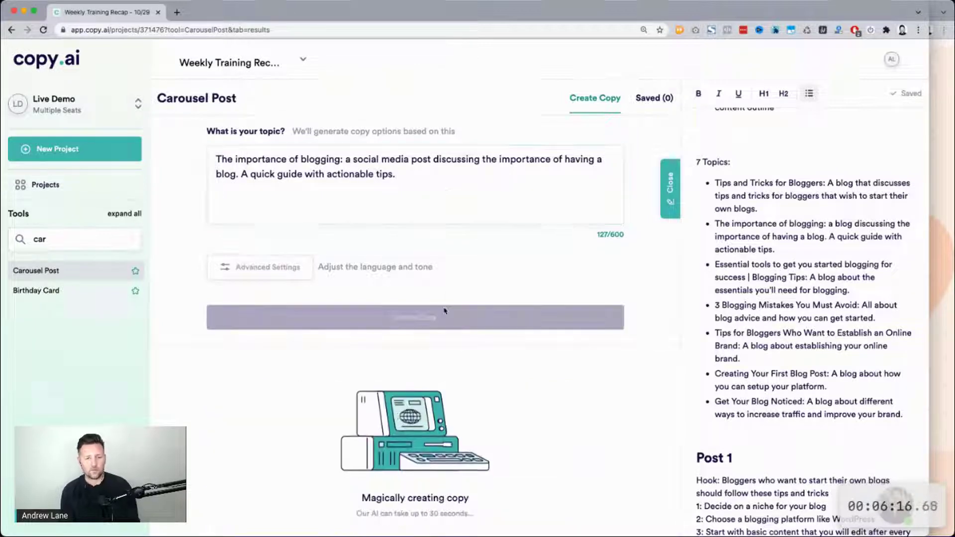
# Step: Look over the new carousel outlines and copy the "Tips and Tricks for Bloggers" topic from the 7 Topics list
pyautogui.scroll(-3, 737, 320)
pyautogui.scroll(-5, 736, 320)
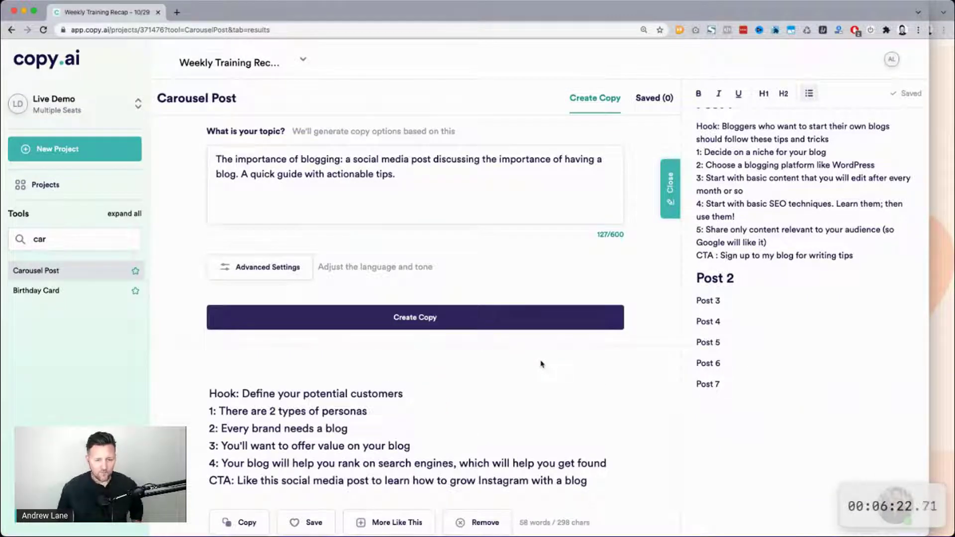
pyautogui.scroll(-5, 541, 365)
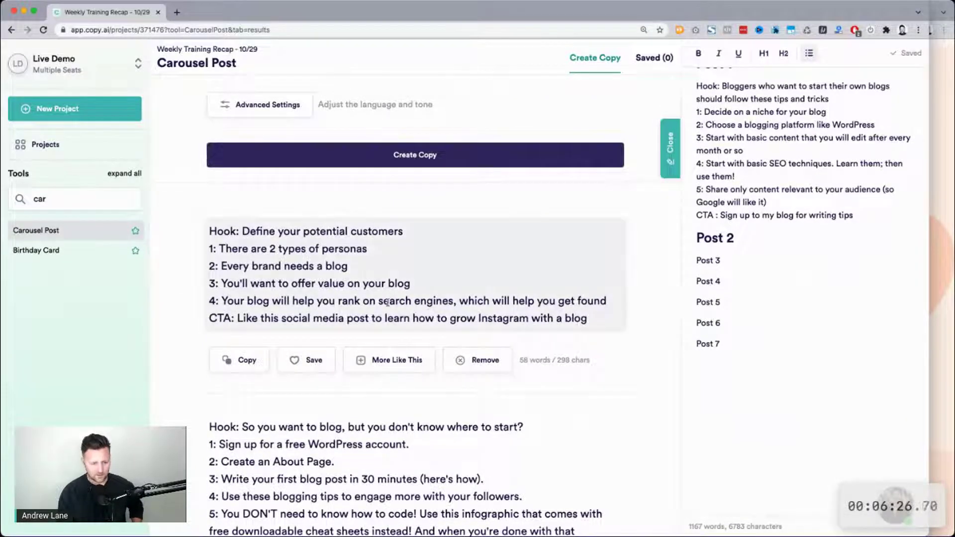
pyautogui.scroll(-2, 388, 303)
pyautogui.scroll(-3, 387, 303)
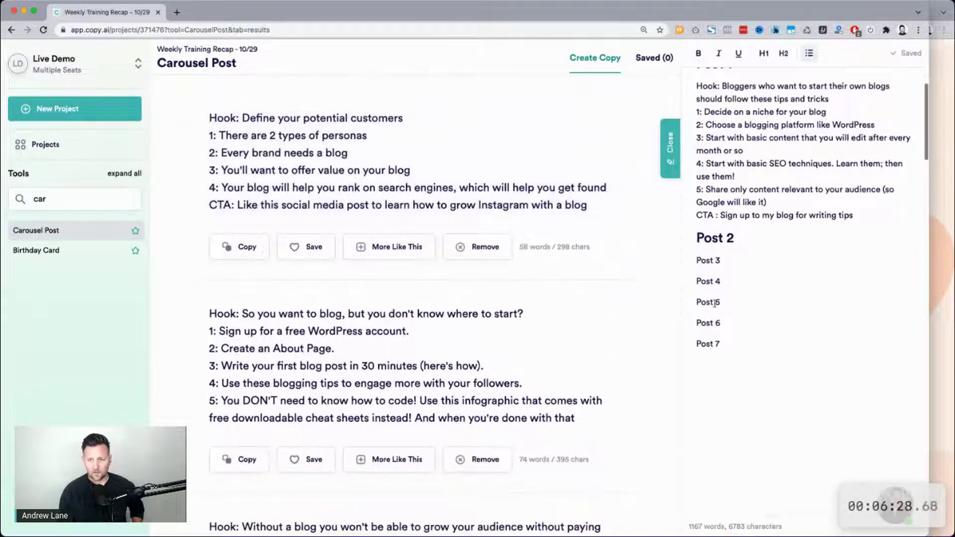
pyautogui.scroll(3, 715, 302)
pyautogui.scroll(5, 715, 303)
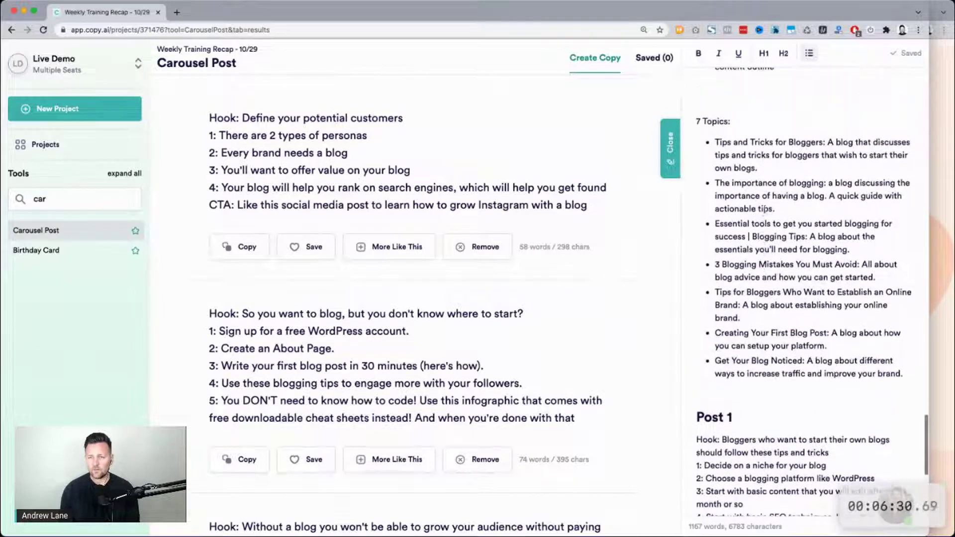
pyautogui.tripleClick(756, 163)
pyautogui.press('super+c')
# Step: Insert the copied topic under the Post 1 heading, above its outline, followed by a "----" divider line
pyautogui.scroll(-5, 795, 203)
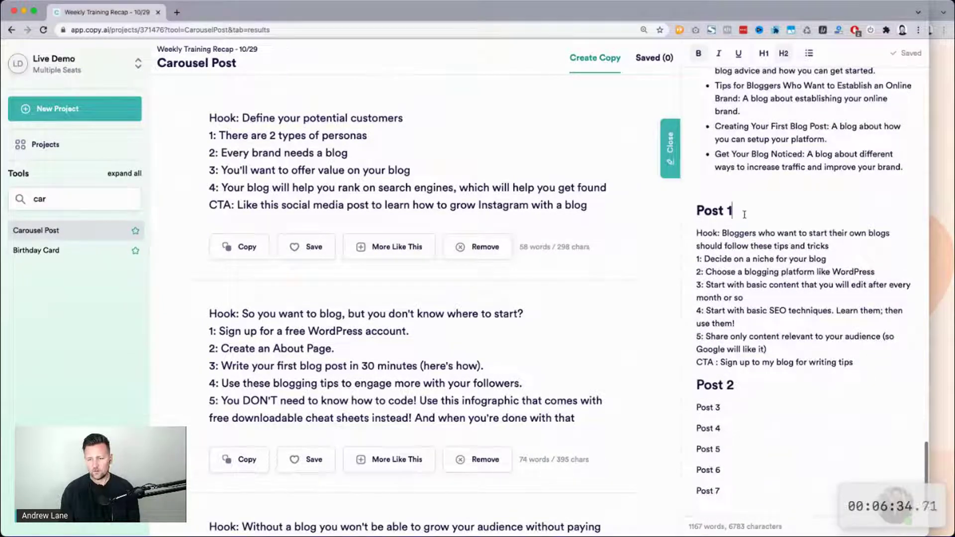
pyautogui.click(745, 214)
pyautogui.press('Return')
pyautogui.press('cmd+v')
pyautogui.write('----')
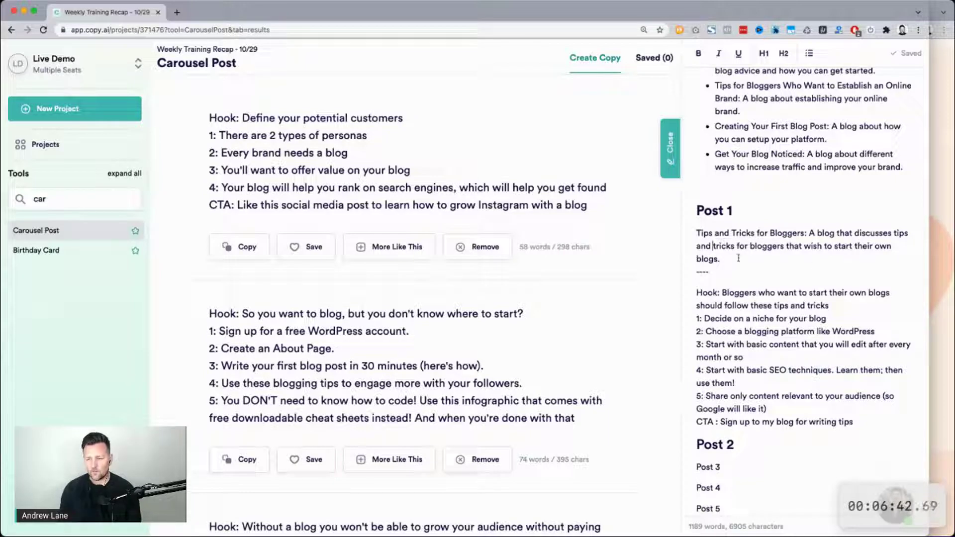
pyautogui.click(805, 232)
# Step: Insert the copied topic text and a "----" divider line under the Post 2 heading
pyautogui.scroll(-3, 740, 256)
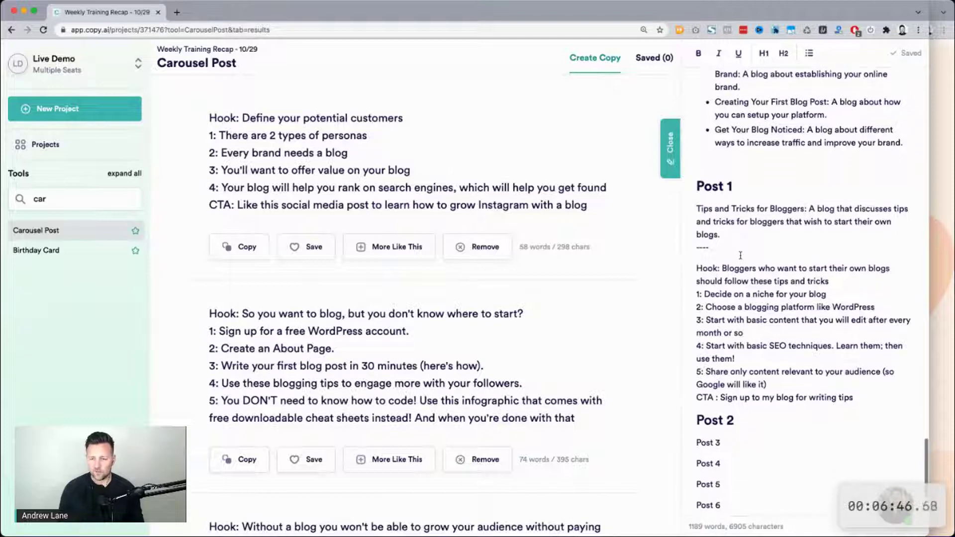
pyautogui.scroll(-2, 732, 281)
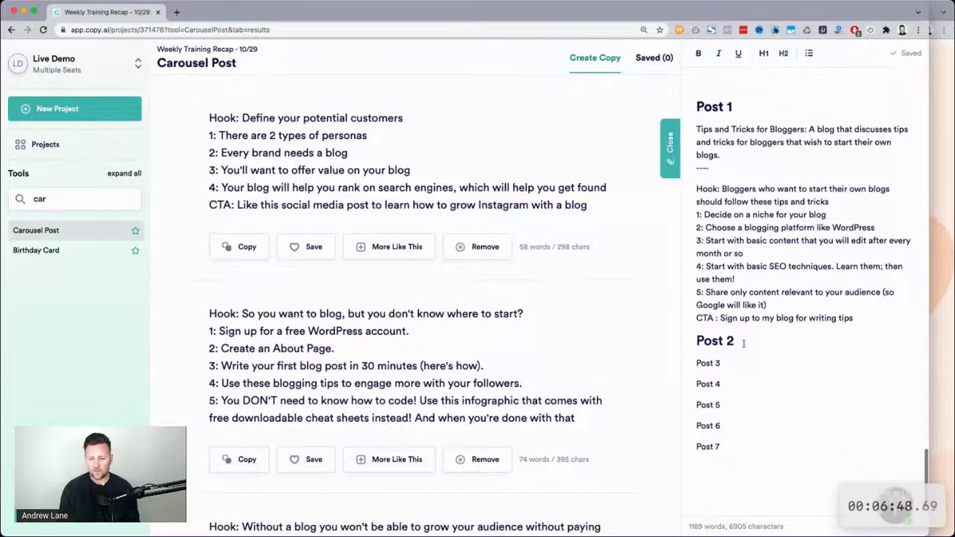
pyautogui.press('Return')
pyautogui.press('super+v')
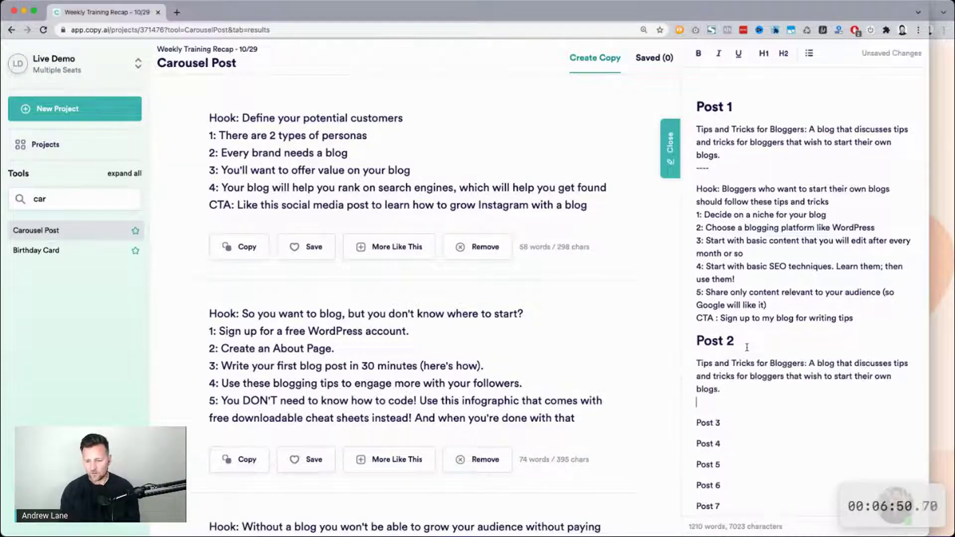
pyautogui.write('----')
pyautogui.press('Return')
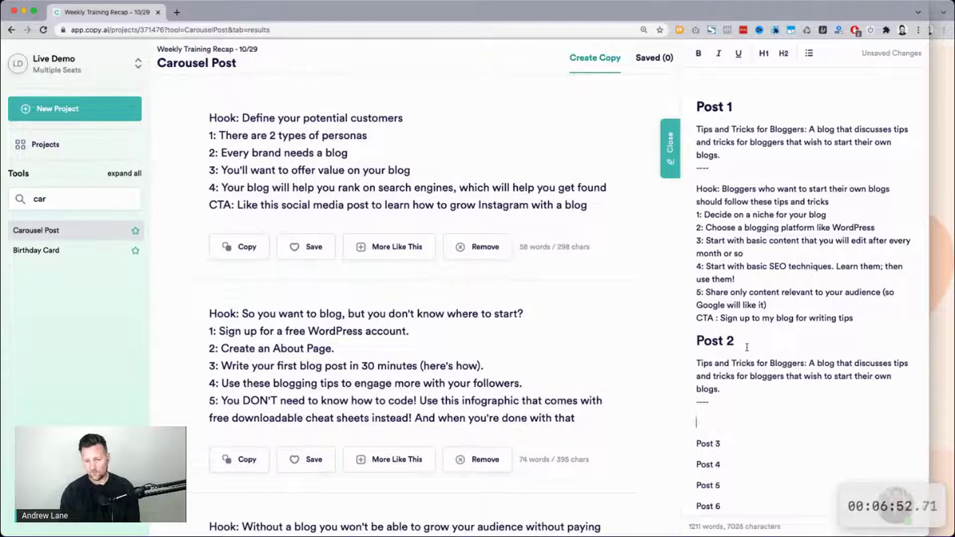
# Step: Try to replace the topic text under the Post 2 heading with the "The importance of blogging" topic from the 7 Topics list
pyautogui.scroll(-2, 373, 294)
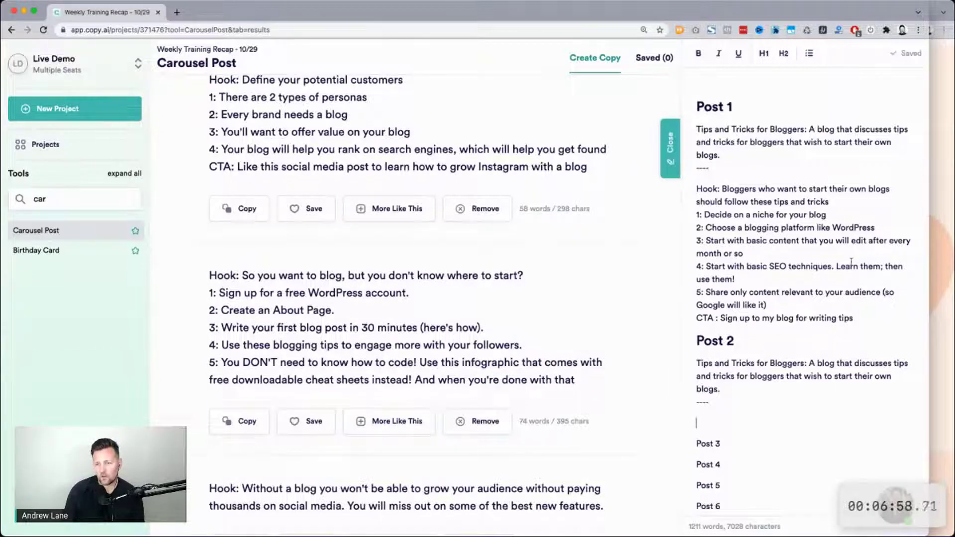
pyautogui.scroll(6, 839, 184)
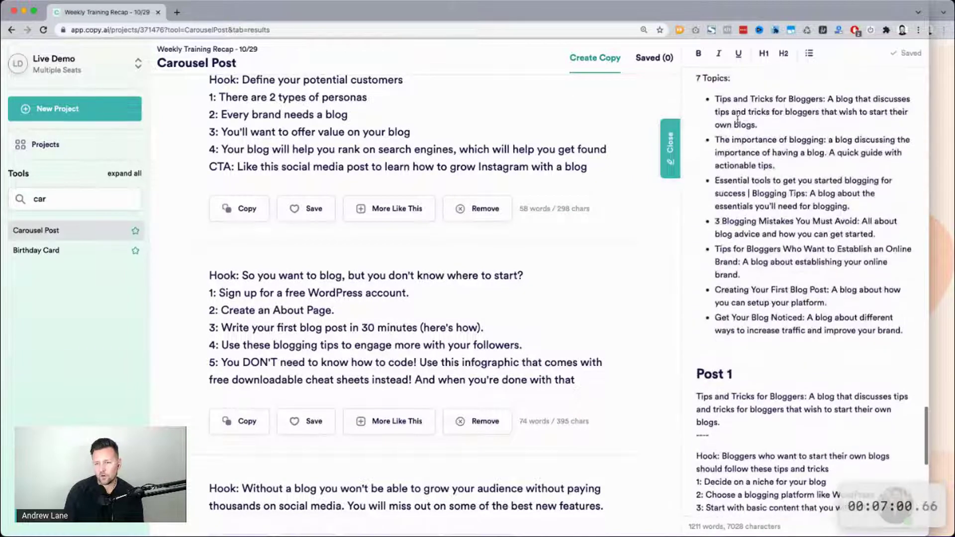
pyautogui.tripleClick(743, 180)
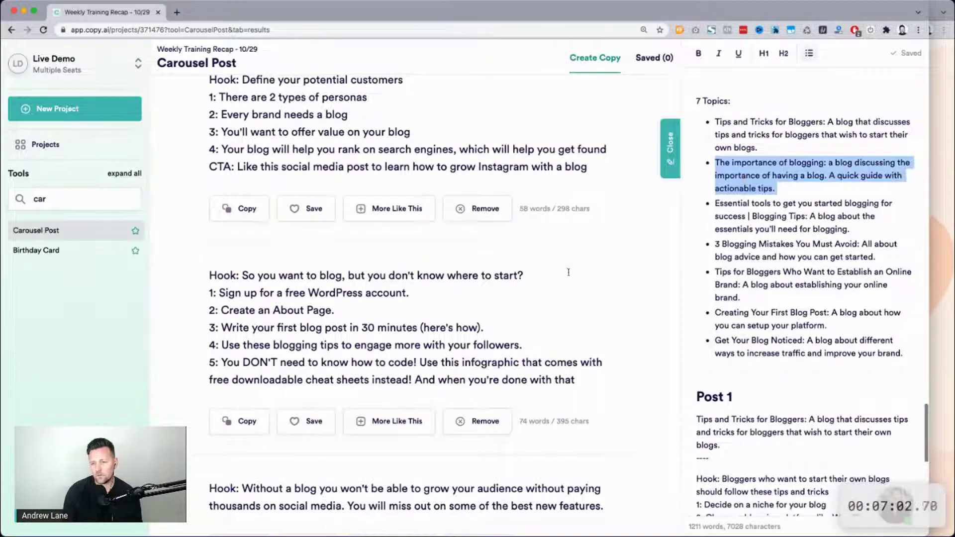
pyautogui.scroll(8, 570, 275)
pyautogui.scroll(-5, 734, 281)
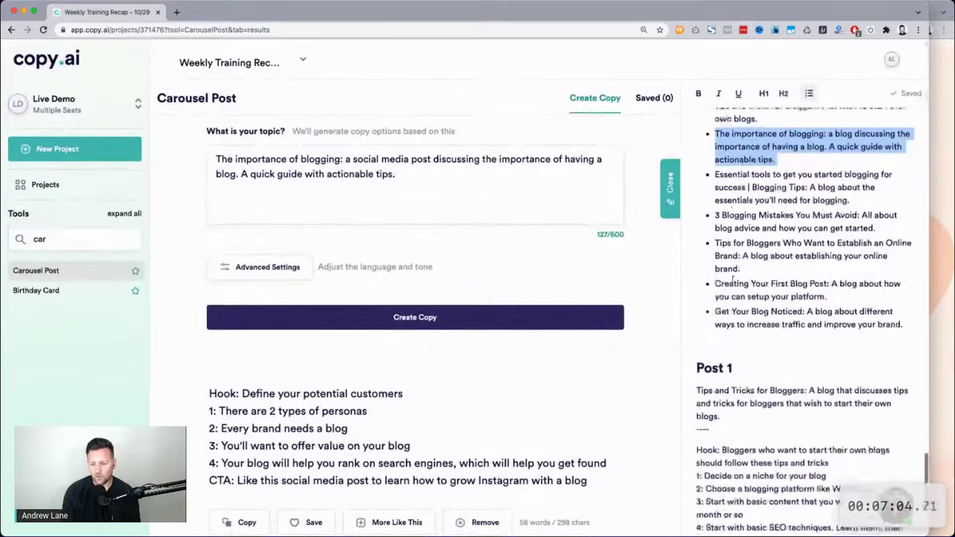
pyautogui.scroll(-1, 738, 440)
pyautogui.doubleClick(720, 444)
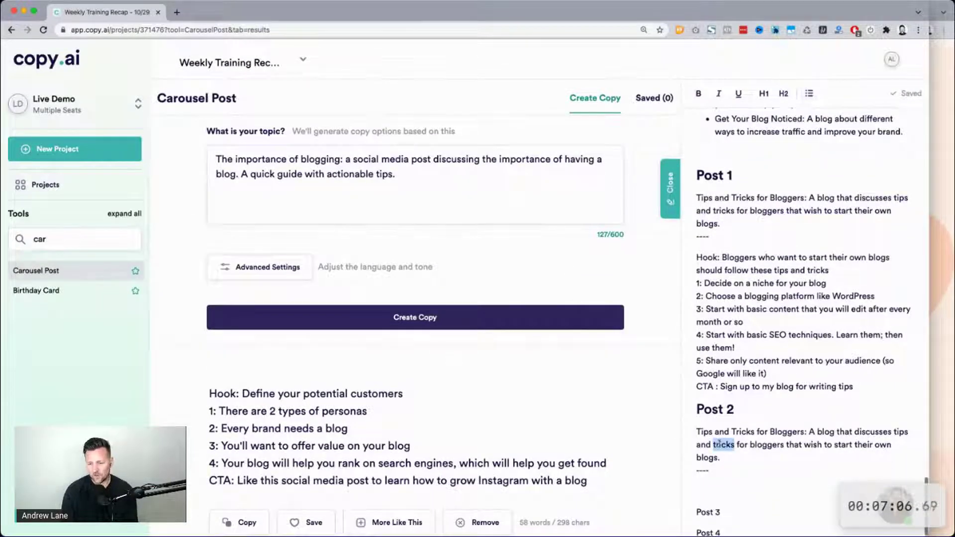
pyautogui.tripleClick(719, 443)
pyautogui.press('super+c')
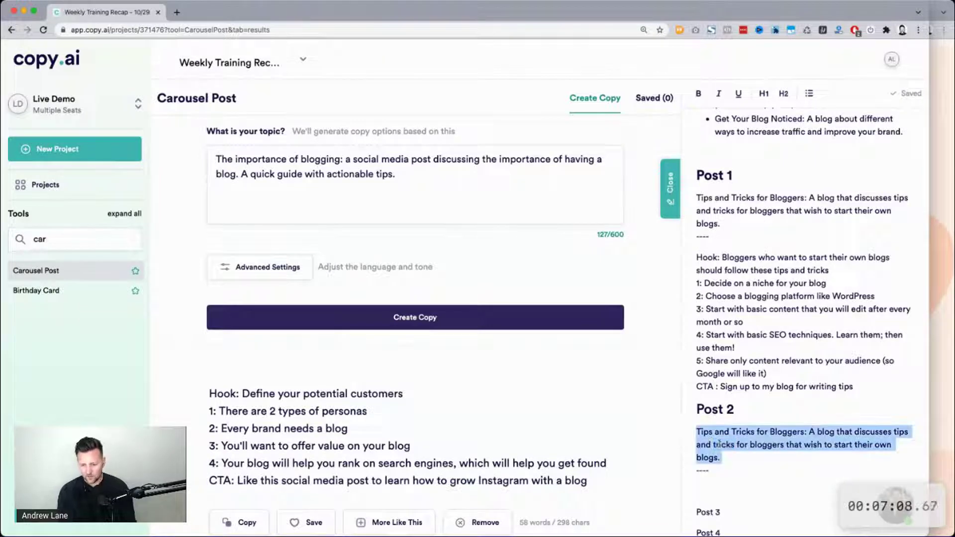
pyautogui.press('BackSpace')
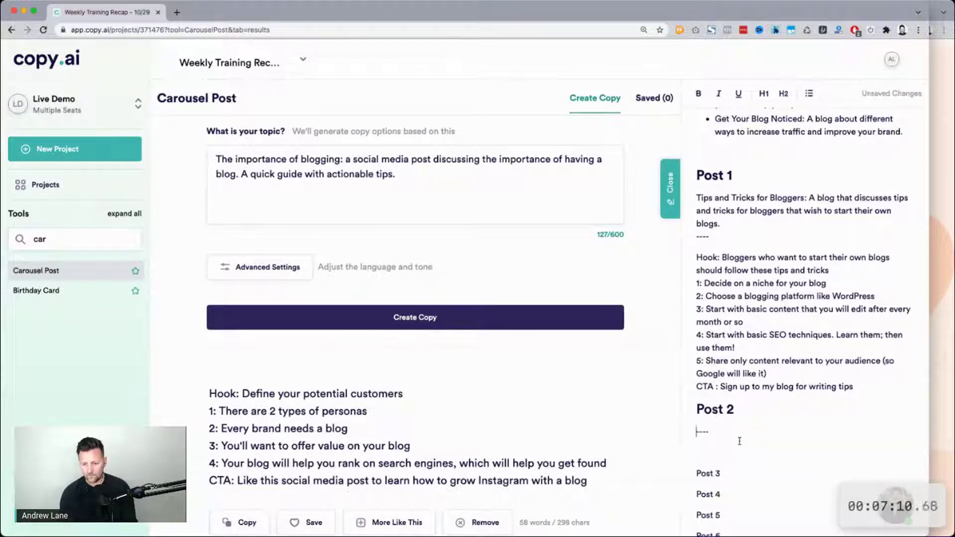
pyautogui.press('super+v')
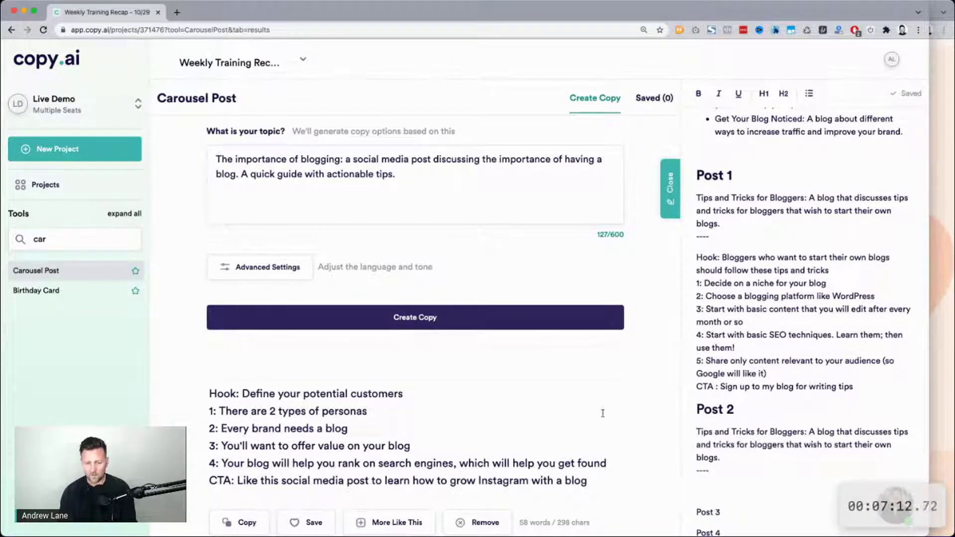
pyautogui.scroll(-5, 592, 401)
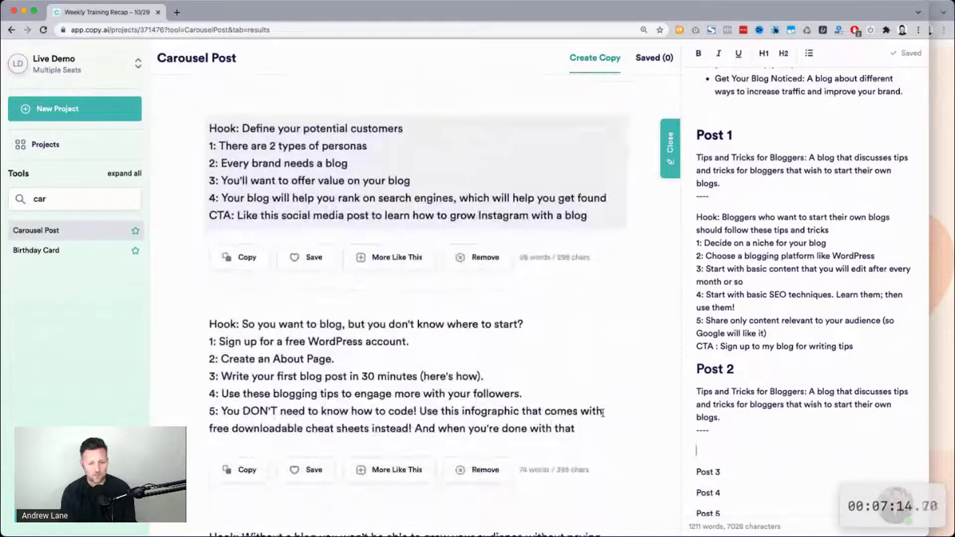
pyautogui.scroll(-2, 602, 413)
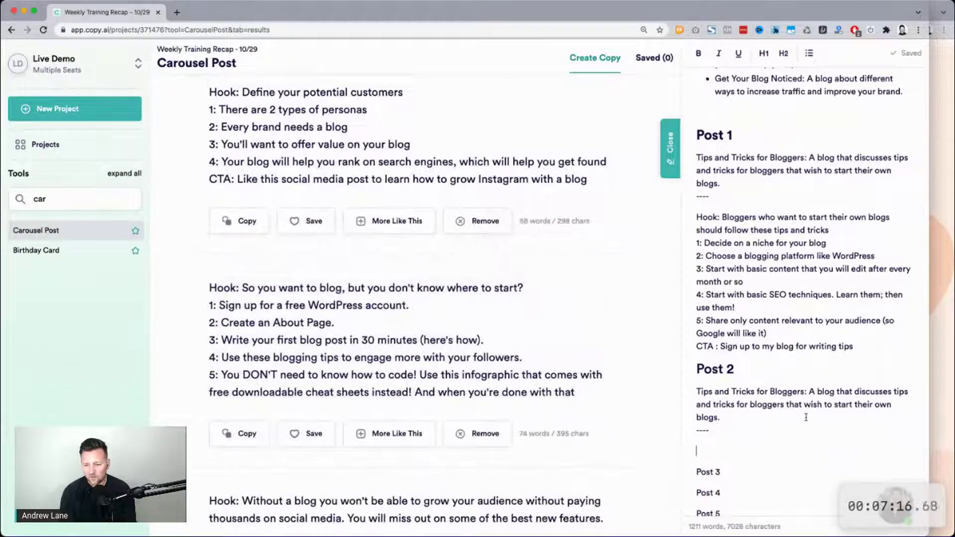
# Step: Copy the "The importance of blogging" topic from the 7 Topics list and replace the topic text under the Post 2 heading with it
pyautogui.scroll(10, 802, 427)
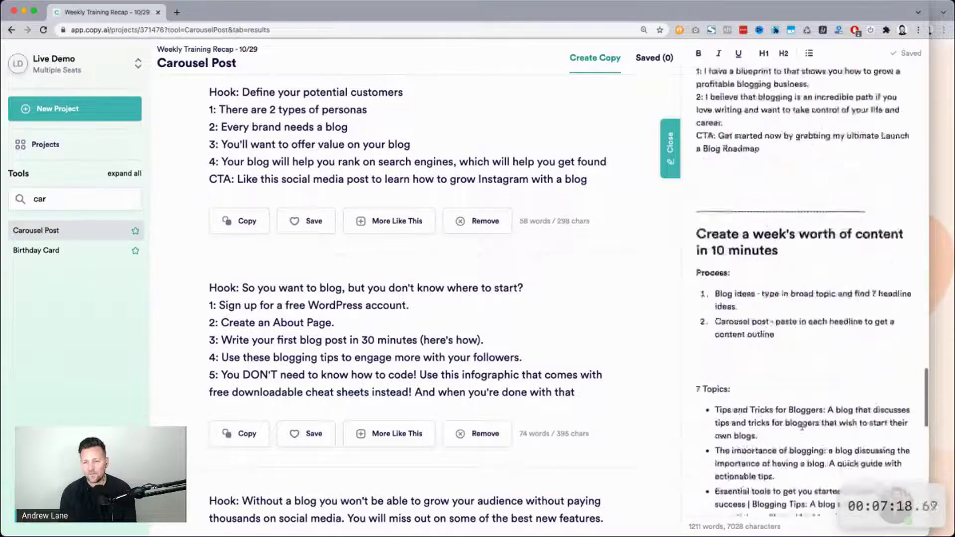
pyautogui.scroll(-3, 802, 426)
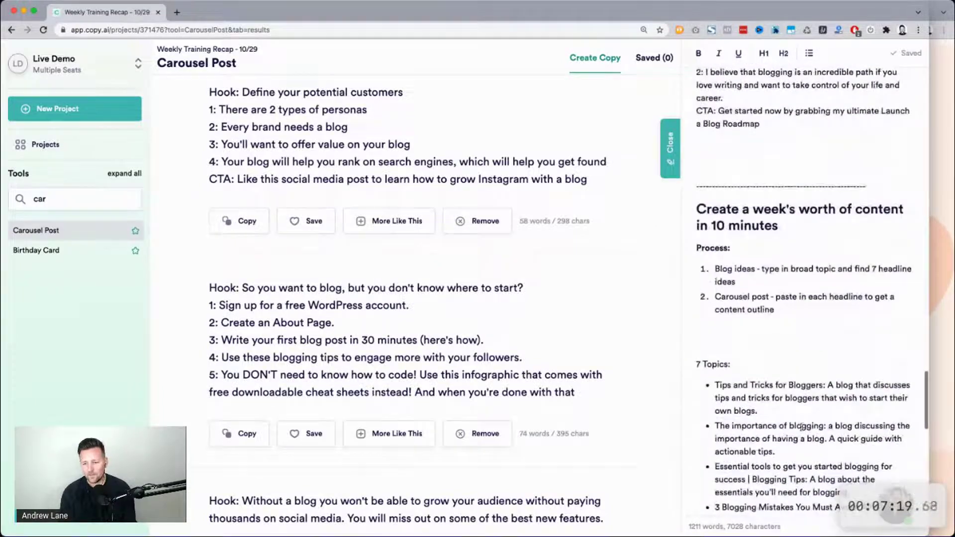
pyautogui.tripleClick(769, 440)
pyautogui.hotkey('ctrl', 'c')
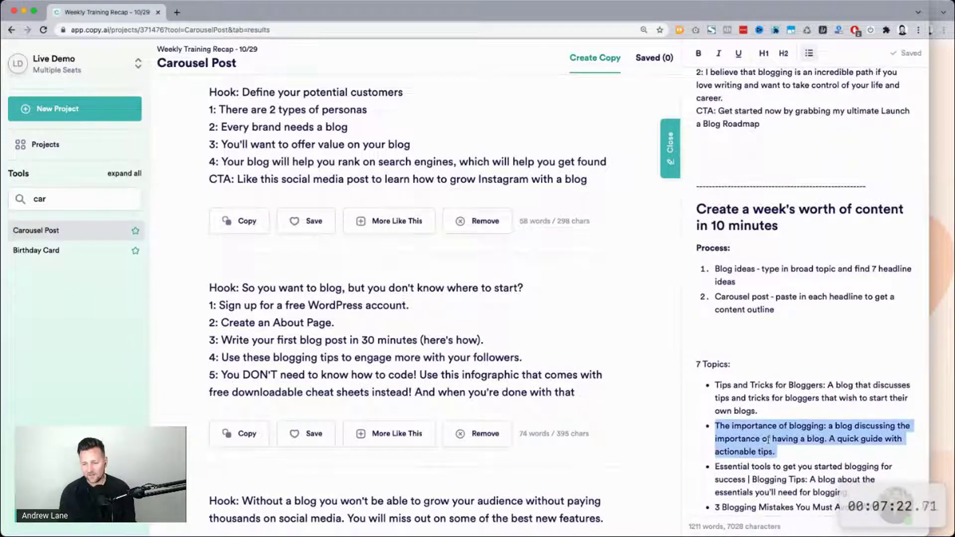
pyautogui.scroll(-12, 769, 440)
pyautogui.scroll(-1, 758, 391)
pyautogui.tripleClick(722, 353)
pyautogui.press('BackSpace')
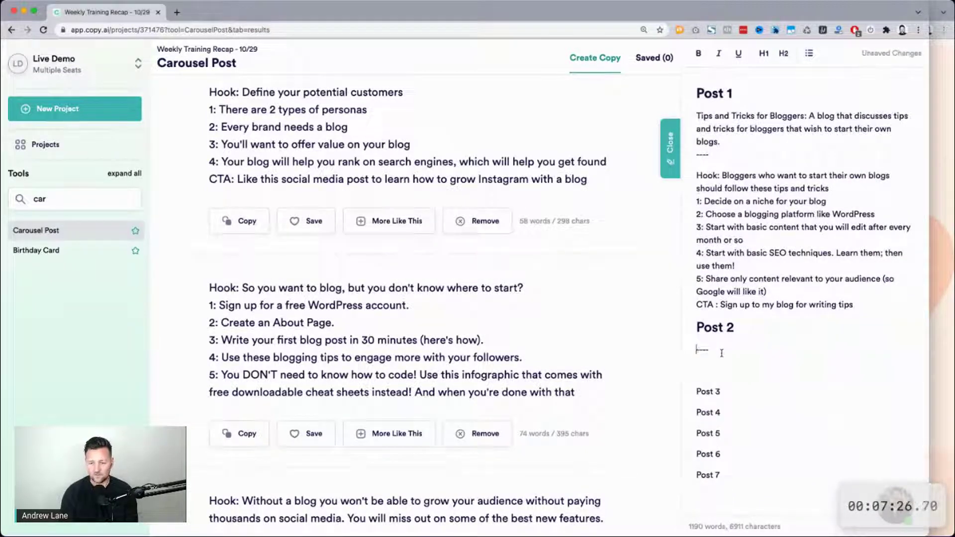
pyautogui.hotkey('ctrl', 'v')
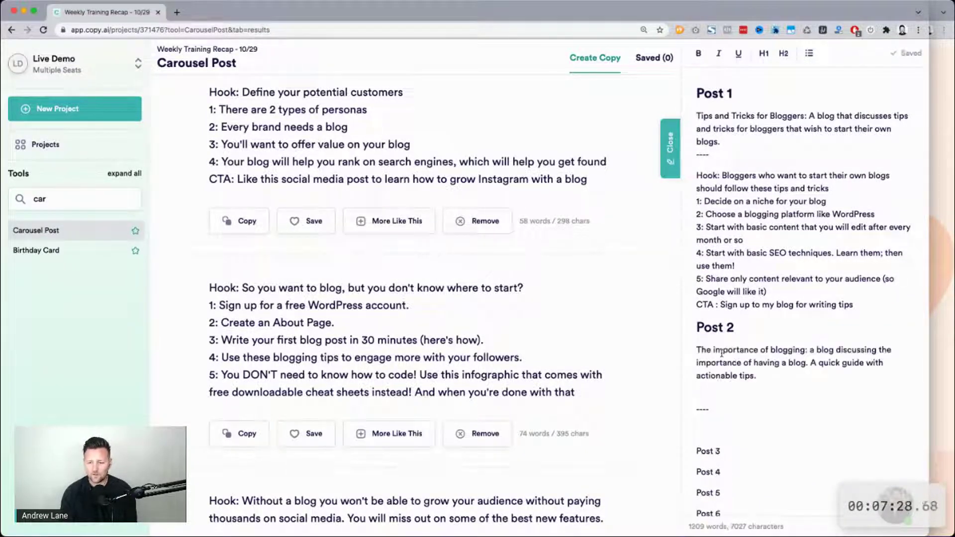
pyautogui.press('BackSpace')
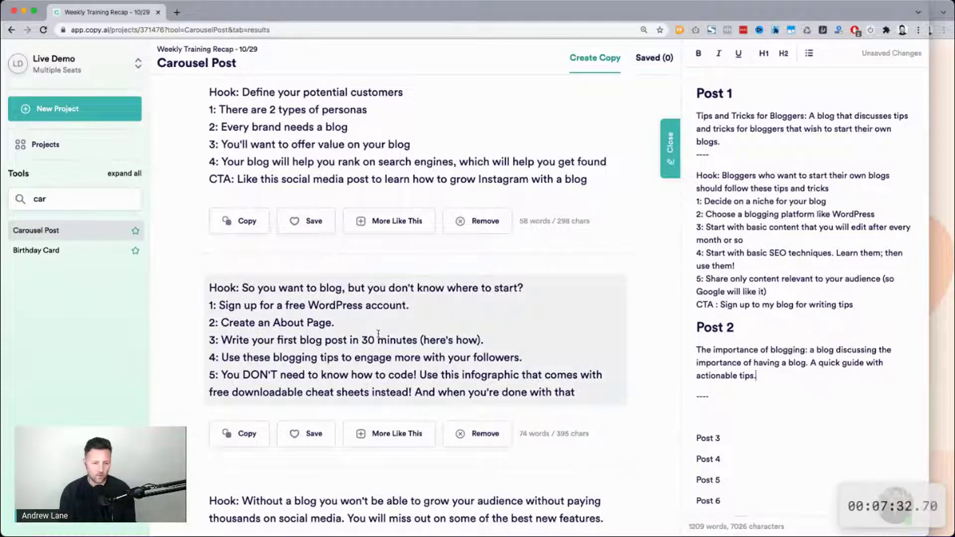
# Step: Look over the generated carousel outlines and copy the complete "Huck: Blogging is big" outline
pyautogui.scroll(-3, 378, 334)
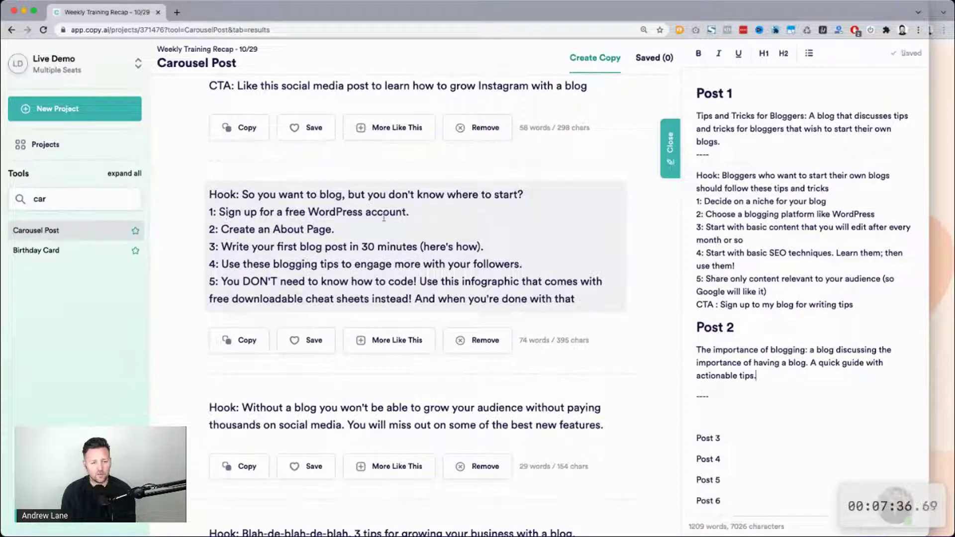
pyautogui.scroll(-9, 261, 240)
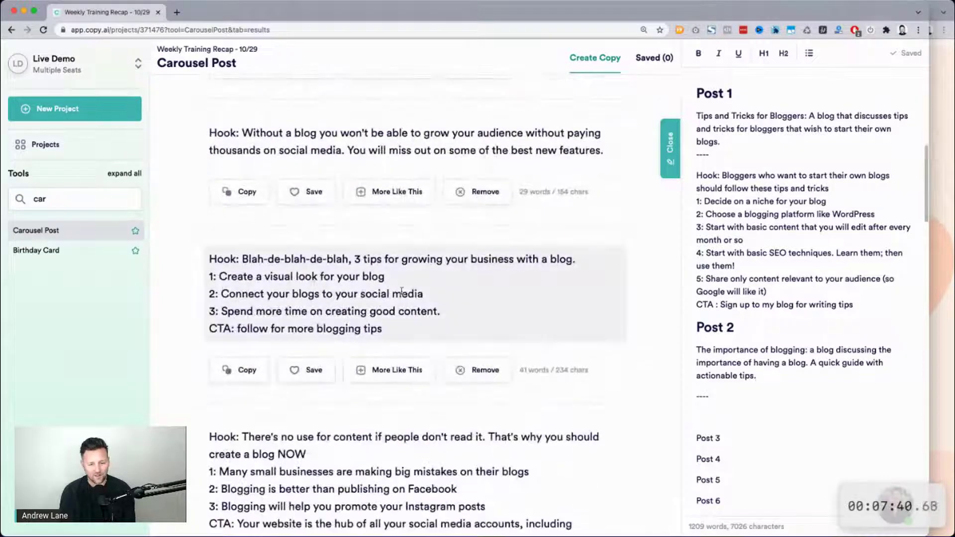
pyautogui.scroll(-5, 401, 289)
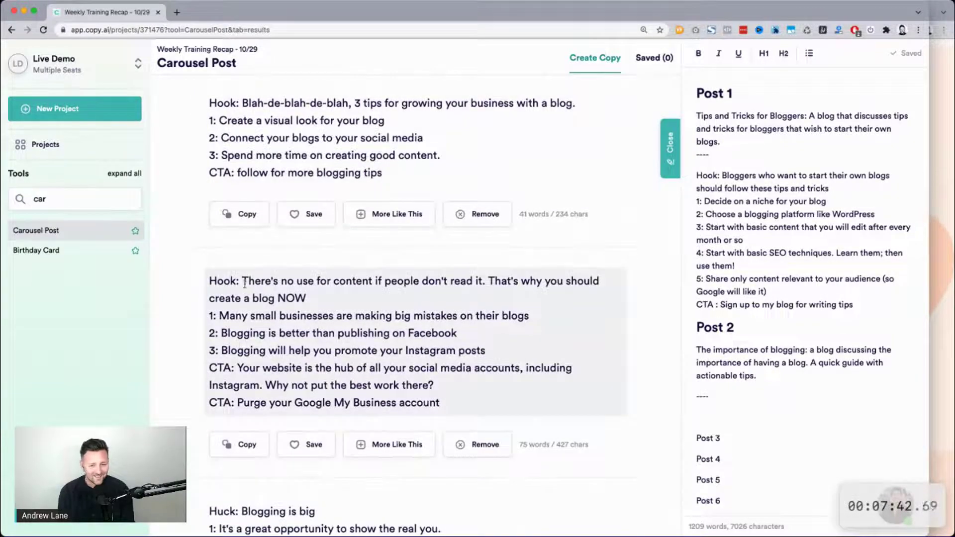
pyautogui.click(238, 281)
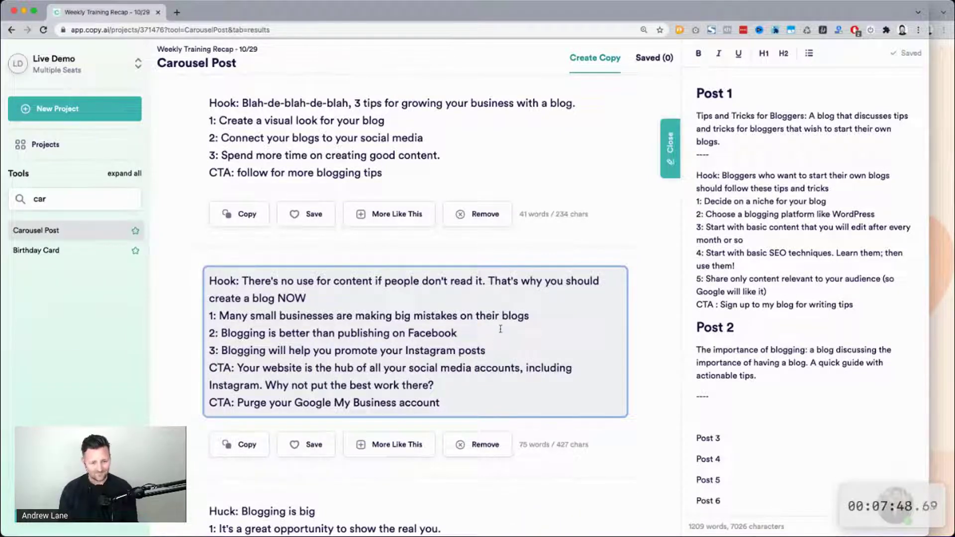
pyautogui.scroll(-3, 500, 329)
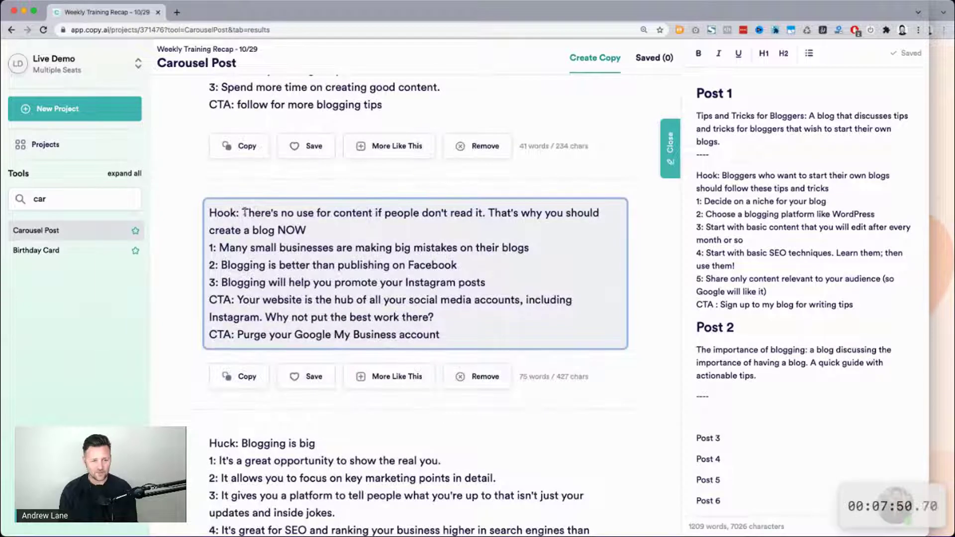
pyautogui.scroll(-5, 245, 212)
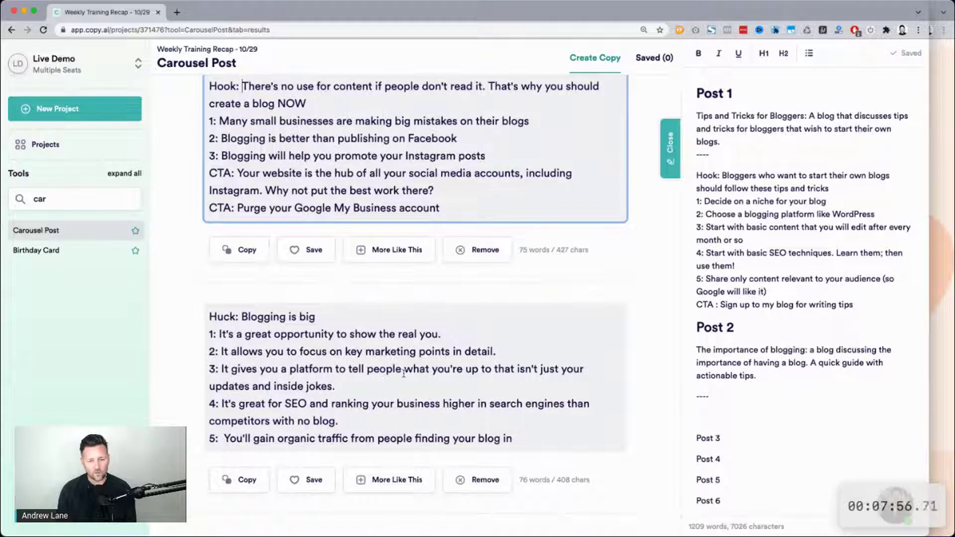
pyautogui.scroll(1, 404, 373)
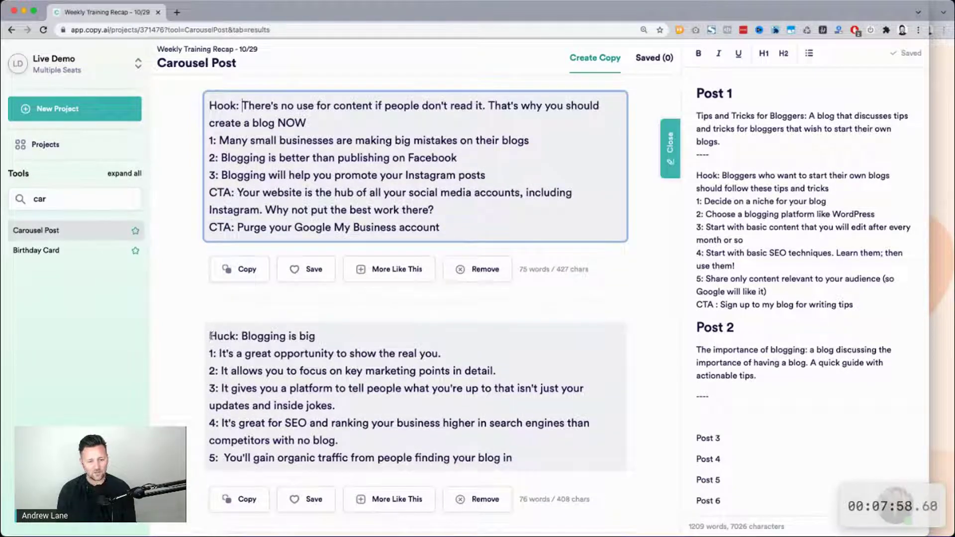
pyautogui.click(210, 337)
pyautogui.keyDown('shift'); pyautogui.click(536, 464); pyautogui.keyUp('shift')
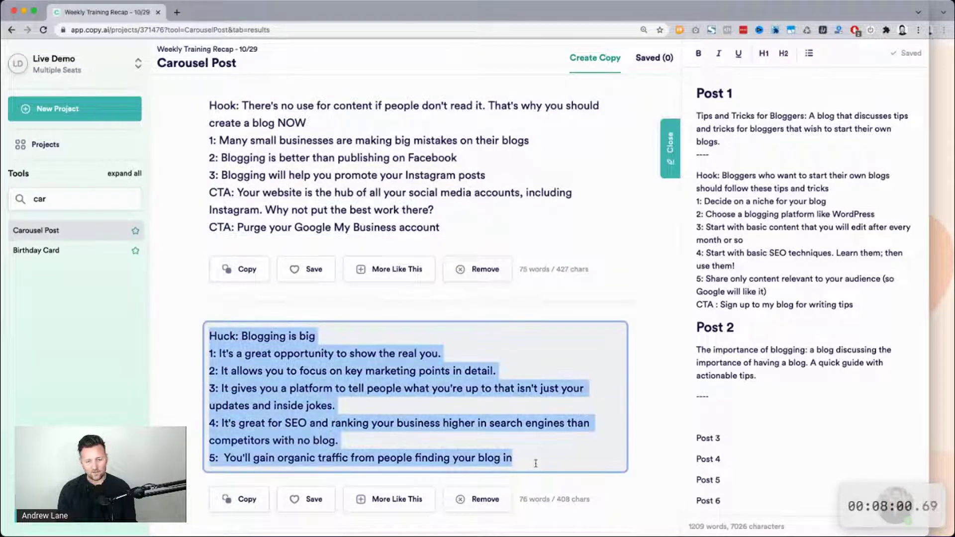
pyautogui.press('super+c')
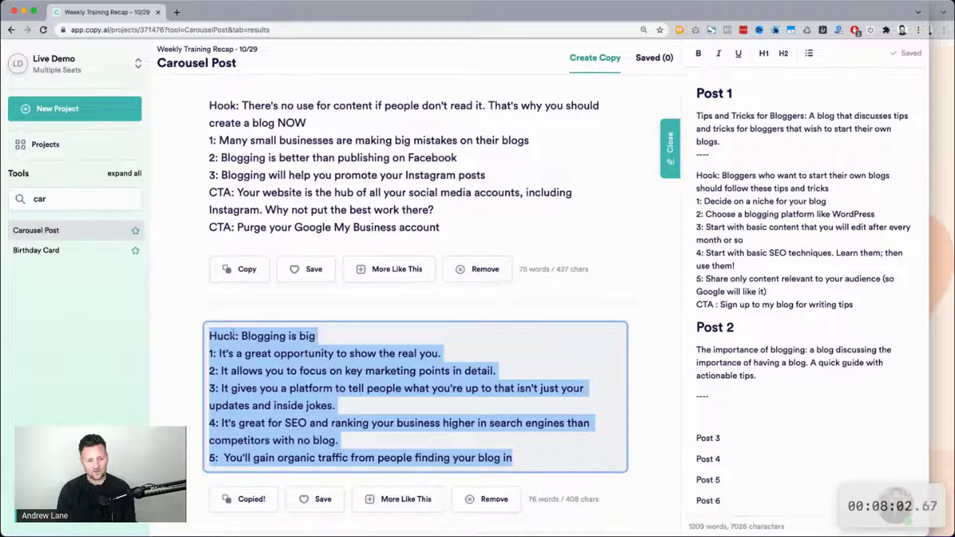
# Step: Insert the copied outline below the Post 2 divider line and correct "Huck" to "Hook"
pyautogui.click(802, 380)
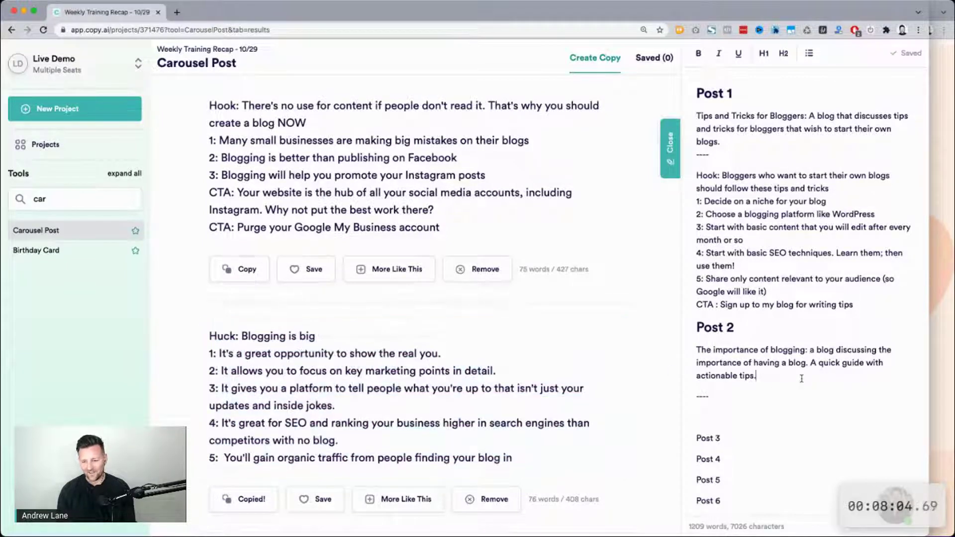
pyautogui.press('super+v')
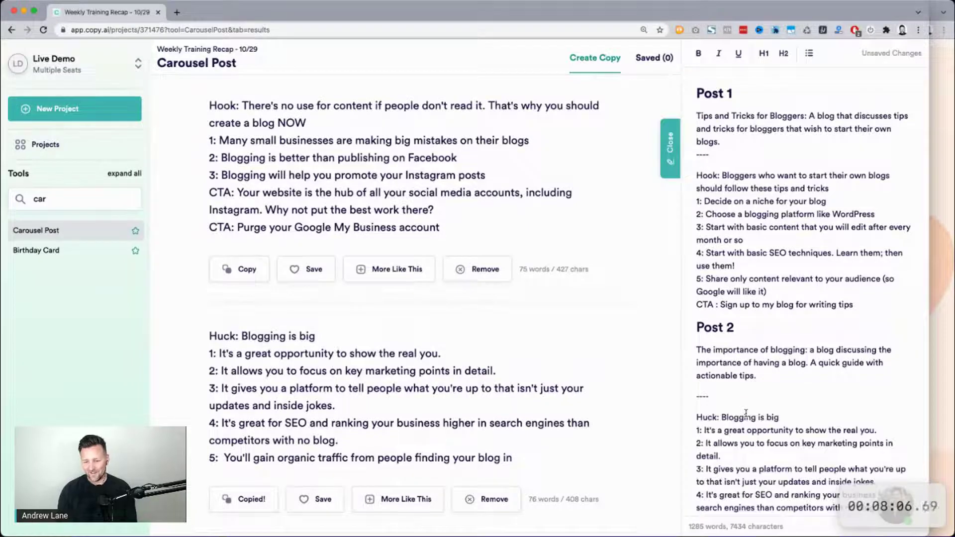
pyautogui.write('H')
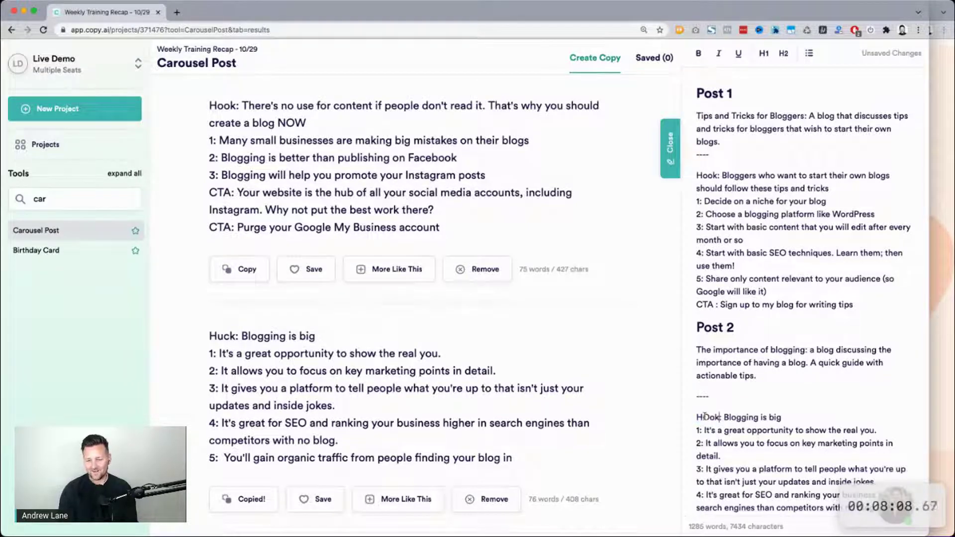
pyautogui.write('ook')
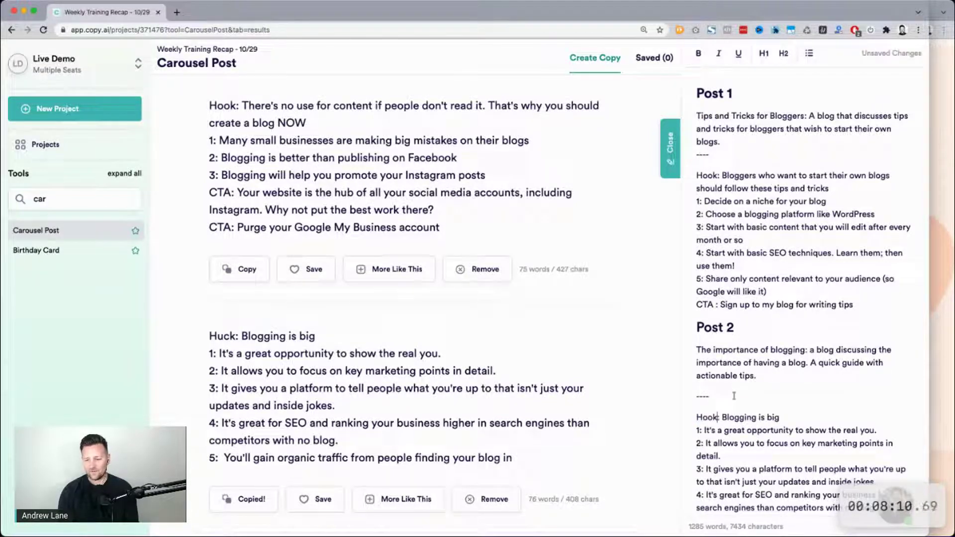
# Step: Format Post 3 as an H2 heading and insert the "Essential tools to get you started blogging for success" topic from the 7 Topics list under it
pyautogui.scroll(7, 768, 375)
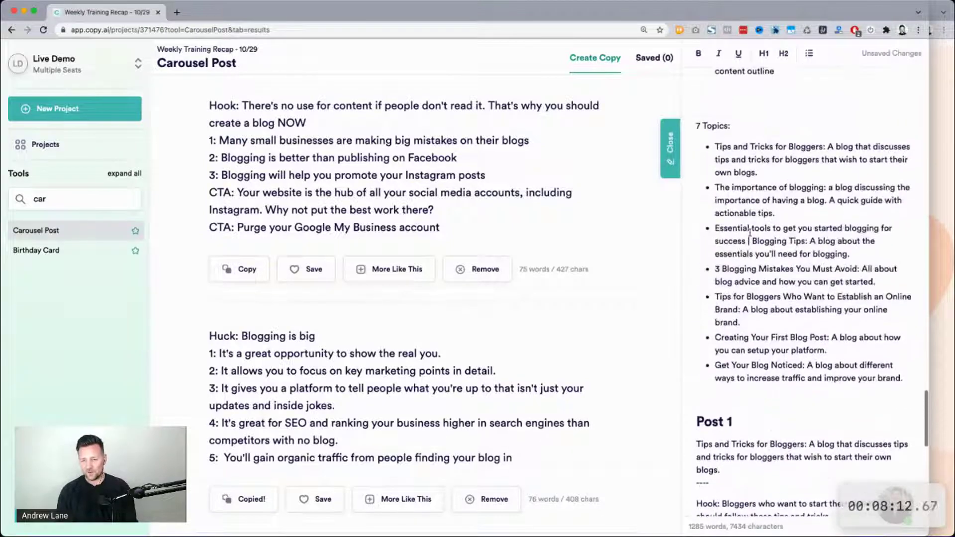
pyautogui.tripleClick(750, 228)
pyautogui.scroll(-8, 750, 228)
pyautogui.scroll(-4, 750, 228)
pyautogui.click(735, 291)
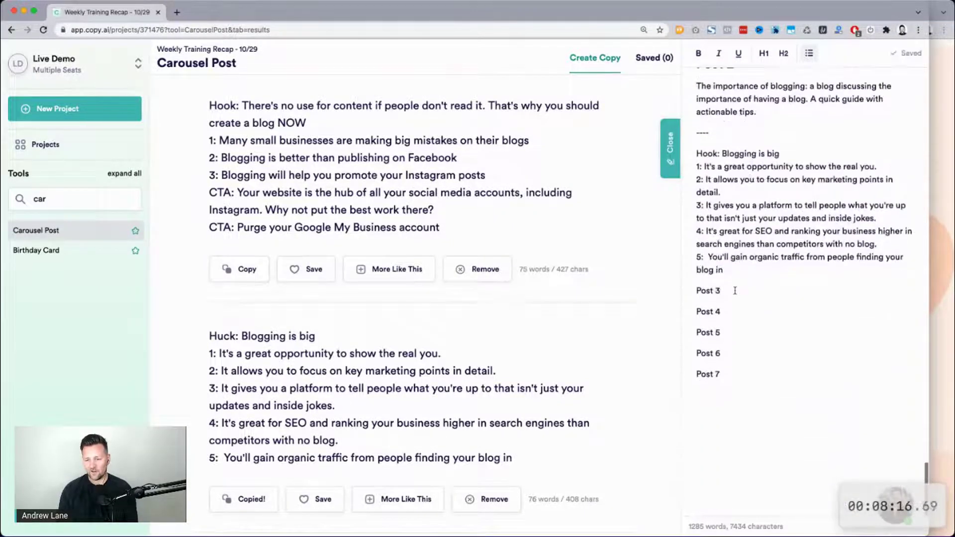
pyautogui.click(784, 53)
pyautogui.press('Return')
pyautogui.hotkey('ctrl', 'v')
# Step: Replace the Carousel Post topic with the "Essential tools to get you started blogging for success" text
pyautogui.scroll(10, 499, 341)
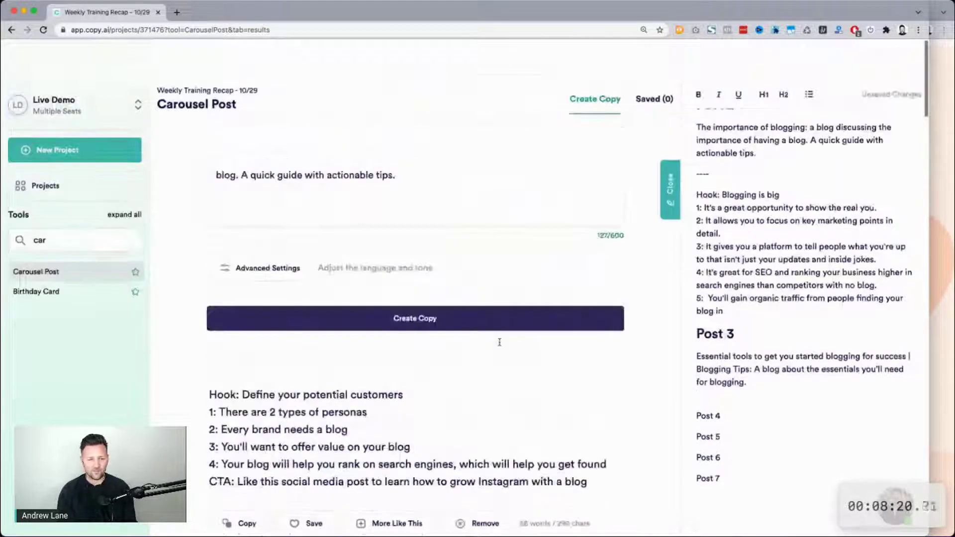
pyautogui.tripleClick(297, 184)
pyautogui.hotkey('ctrl', 'v')
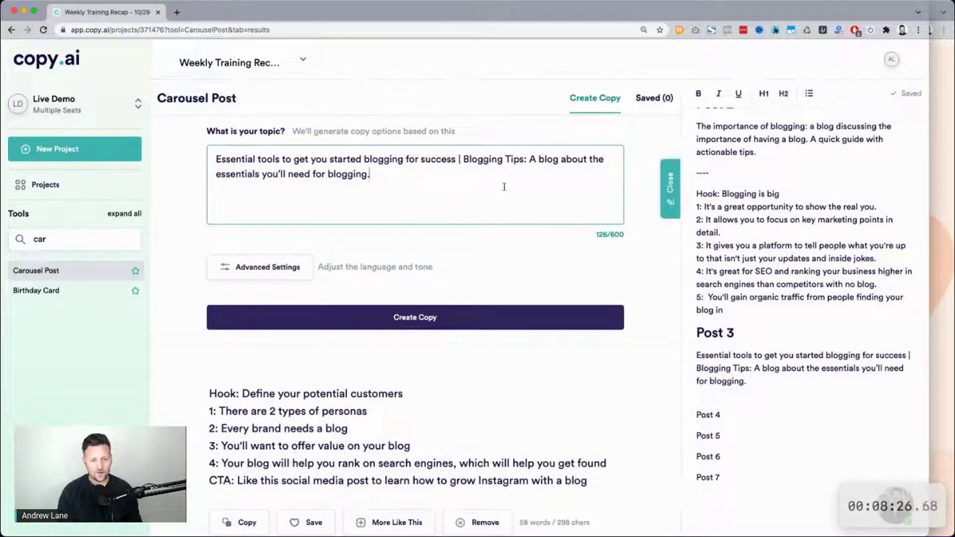
# Step: Reword "A blog" in the Carousel Post topic as "A social media post" and generate the copy
pyautogui.doubleClick(545, 158)
pyautogui.press('BackSpace')
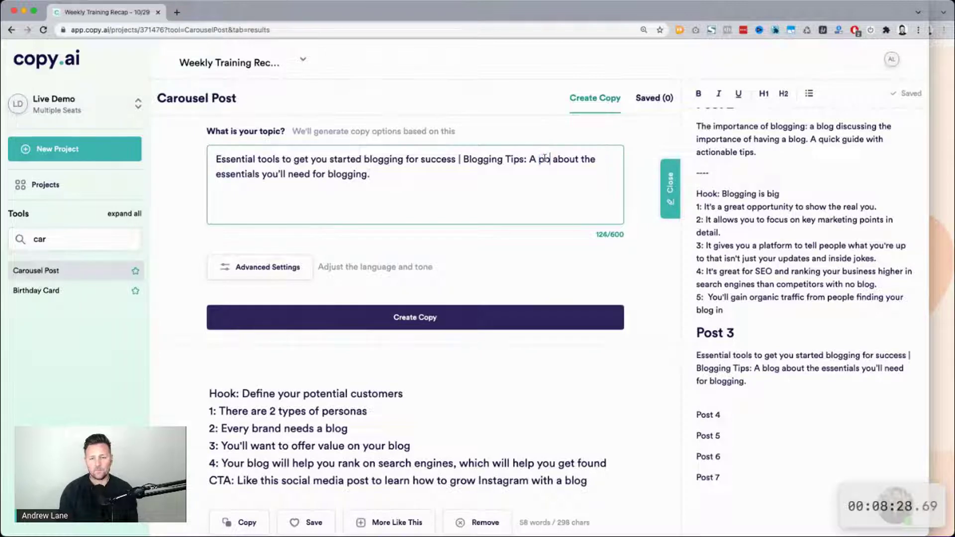
pyautogui.write('social medi')
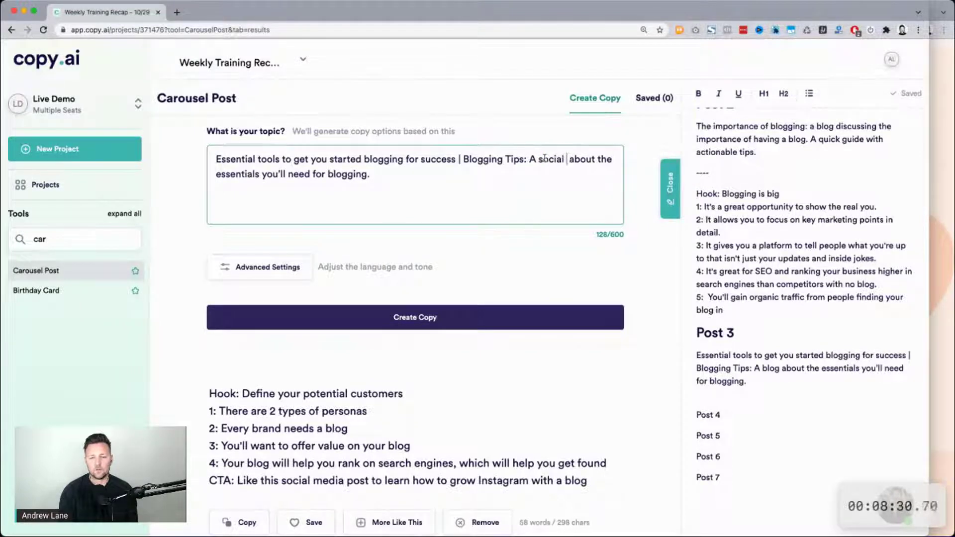
pyautogui.write('a post')
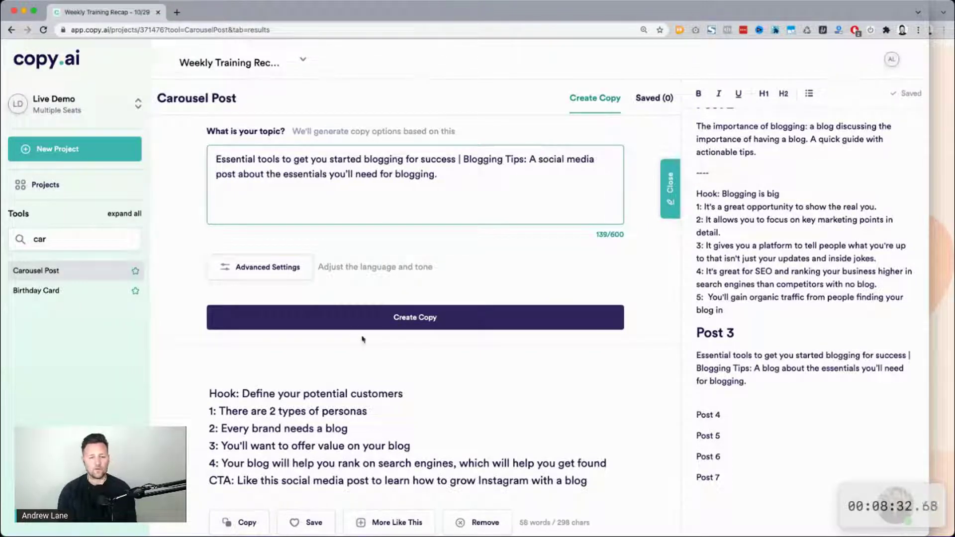
pyautogui.click(417, 321)
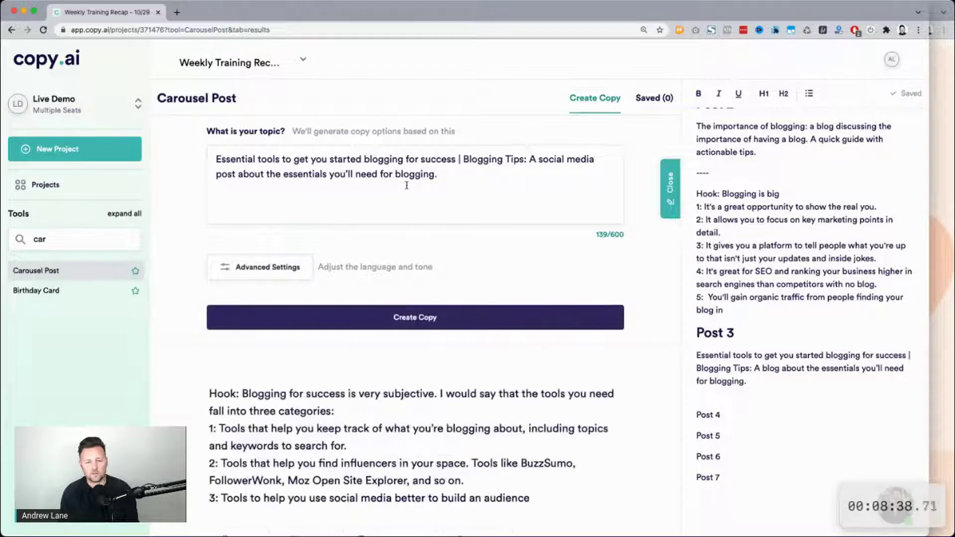
# Step: Look over the generated outlines and copy the "Bloggings Tips will get you to blogging success in no time!" outline without its Hook label
pyautogui.scroll(-5, 407, 185)
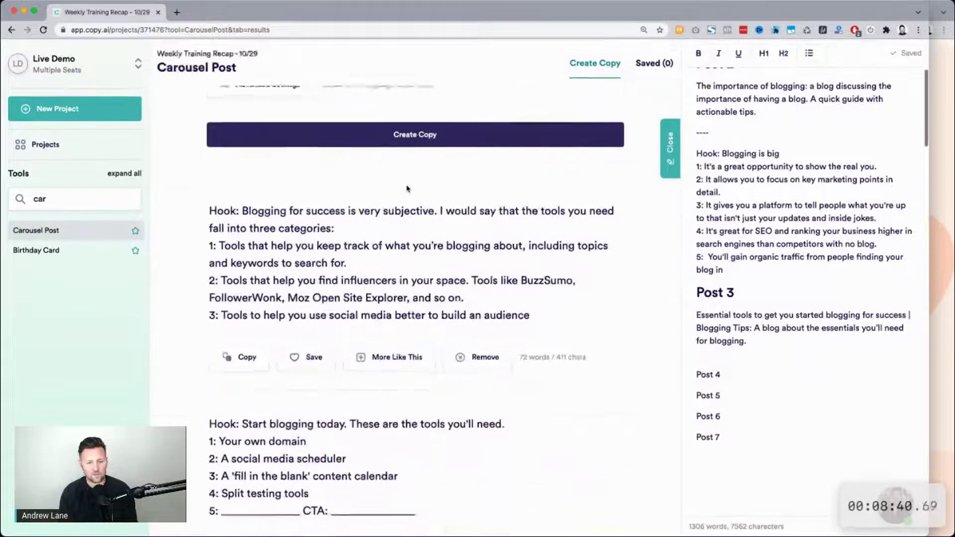
pyautogui.scroll(-5, 406, 185)
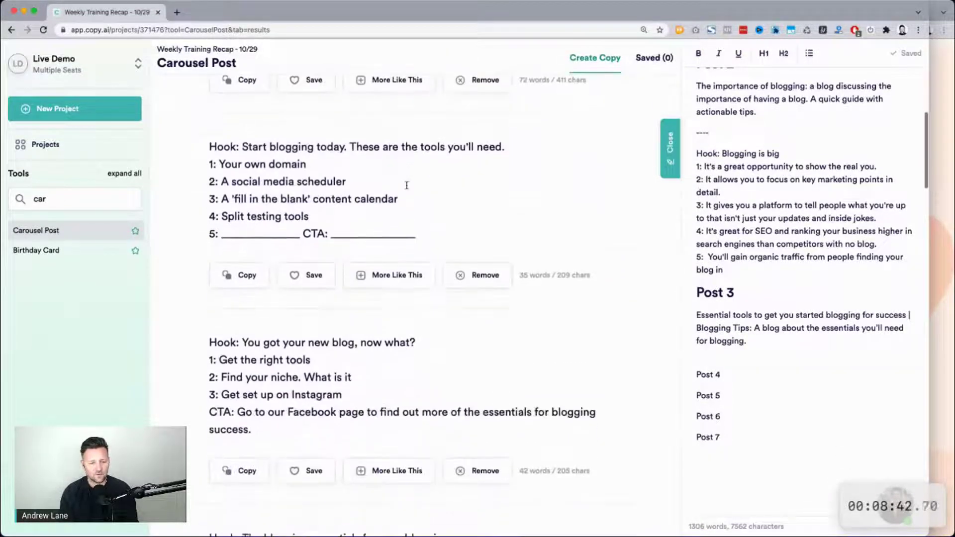
pyautogui.scroll(-4, 406, 185)
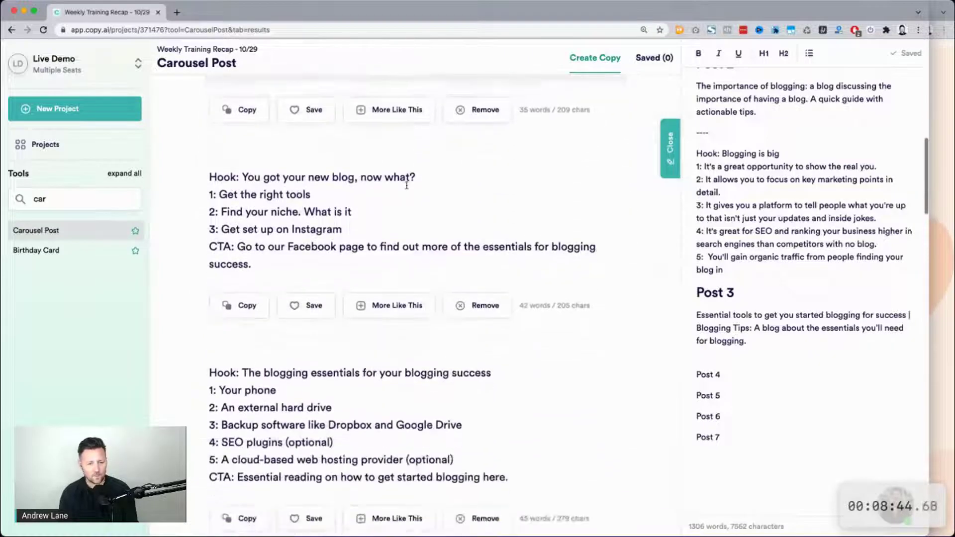
pyautogui.scroll(-3, 406, 185)
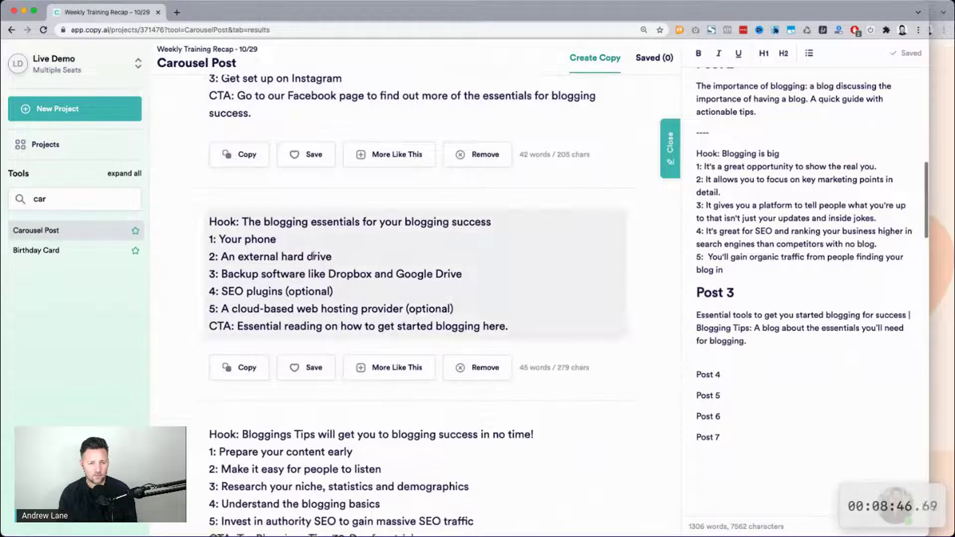
pyautogui.scroll(-1, 288, 239)
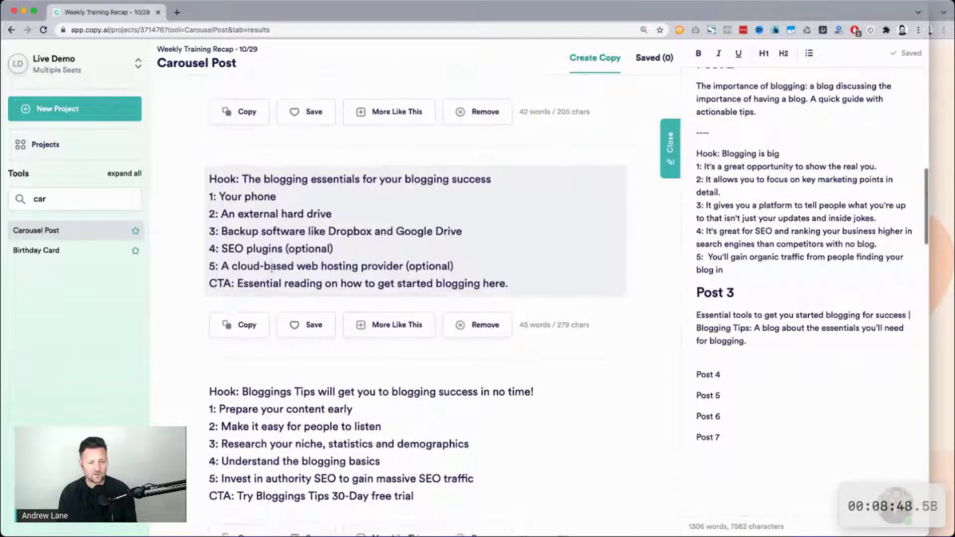
pyautogui.scroll(-3, 288, 239)
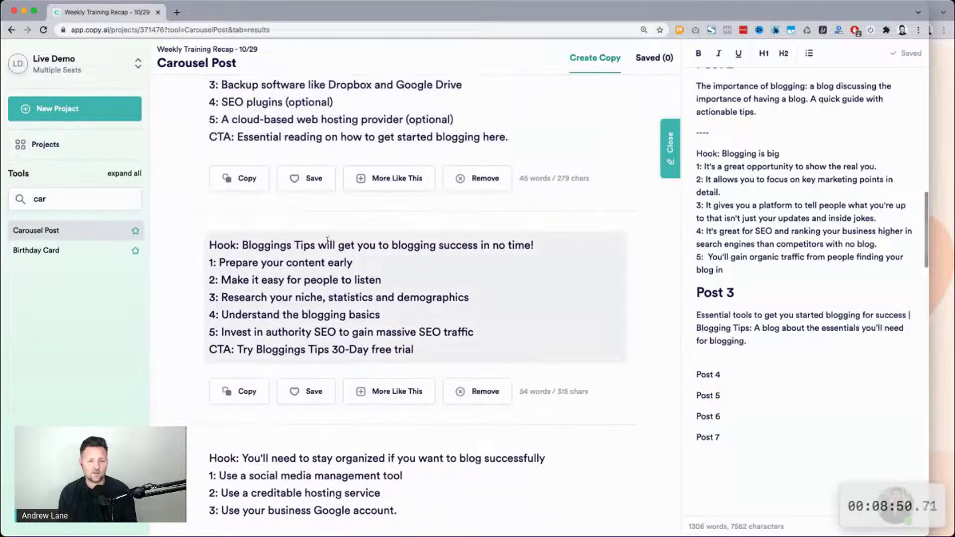
pyautogui.scroll(-1, 453, 302)
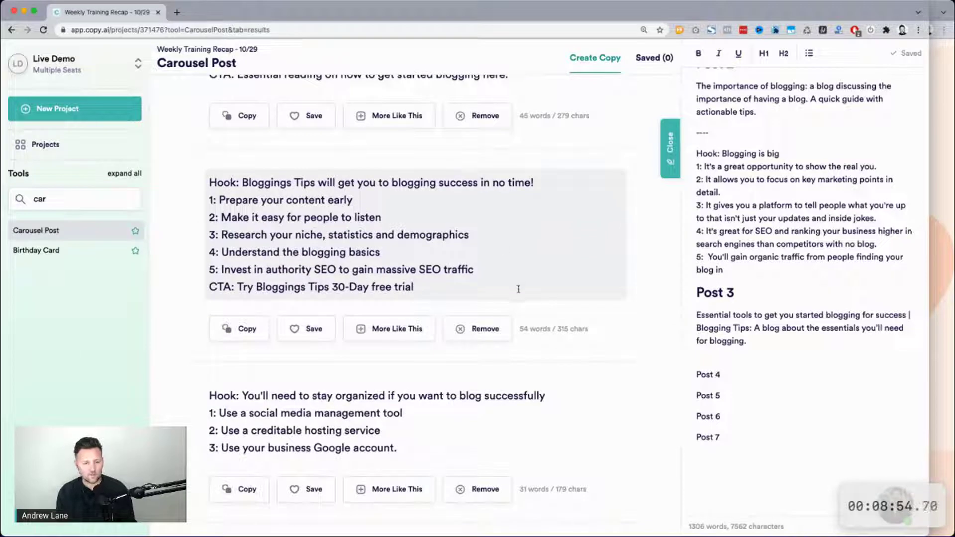
pyautogui.scroll(-1, 409, 280)
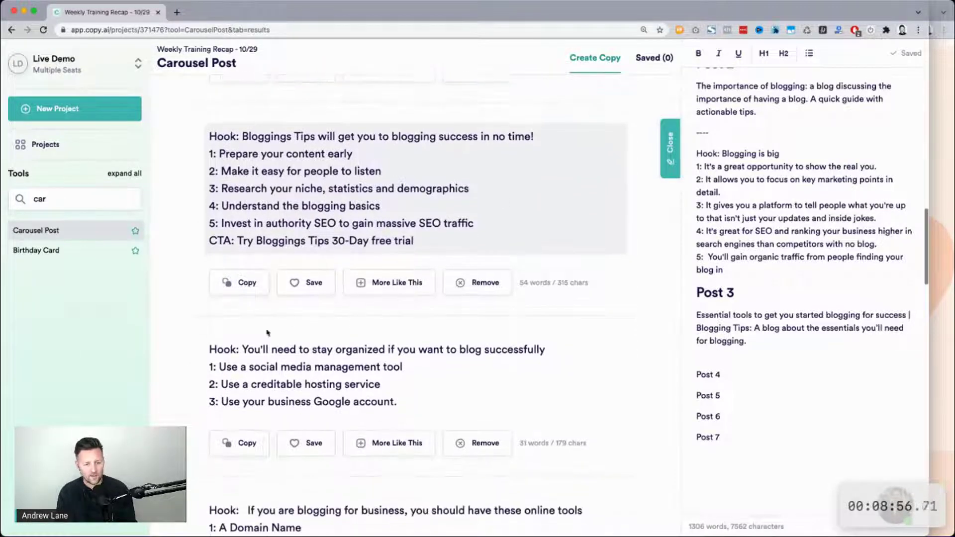
pyautogui.click(242, 139)
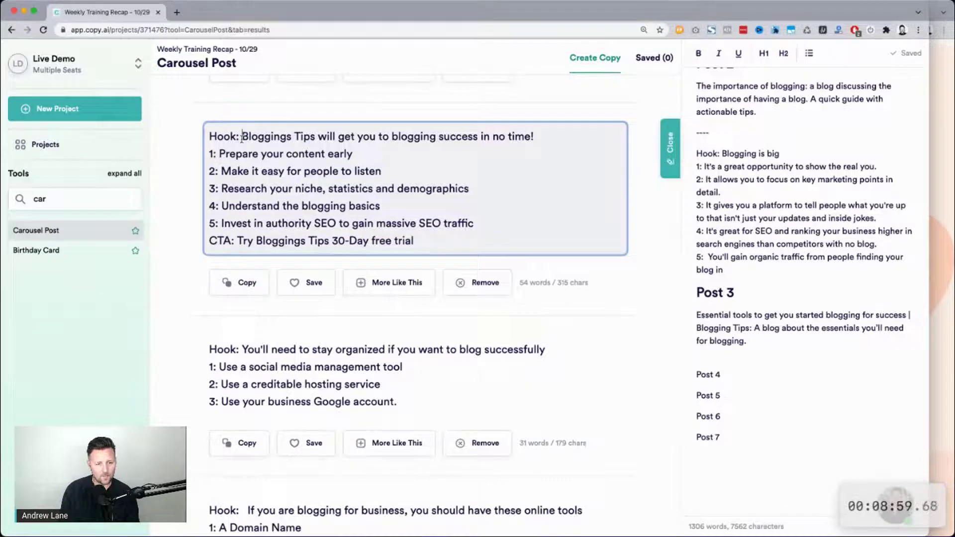
pyautogui.keyDown('shift'); pyautogui.click(429, 238); pyautogui.keyUp('shift')
pyautogui.hotkey('ctrl', 'c')
# Step: Add a "---" divider below the Post 3 topic and insert the copied outline under it
pyautogui.click(770, 359)
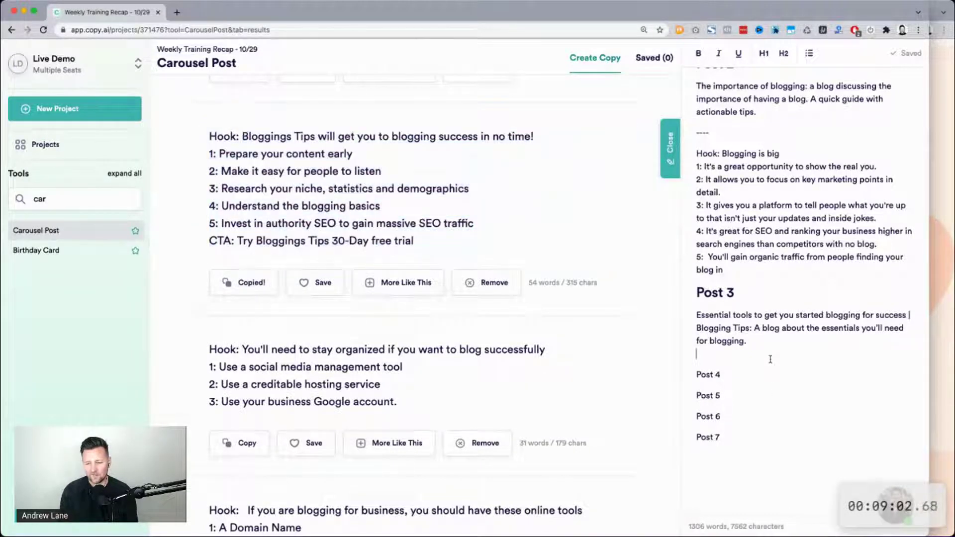
pyautogui.press('Return')
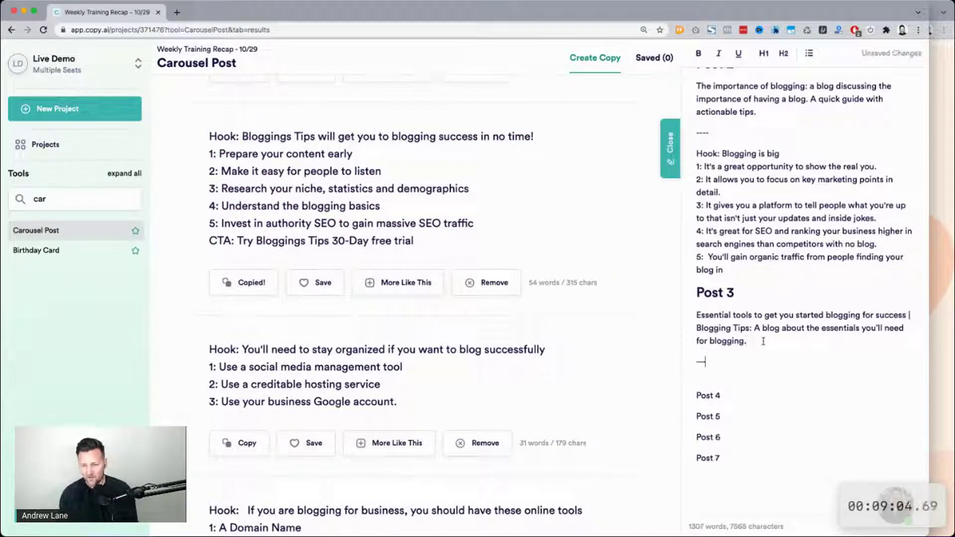
pyautogui.press('Return')
pyautogui.hotkey('ctrl', 'v')
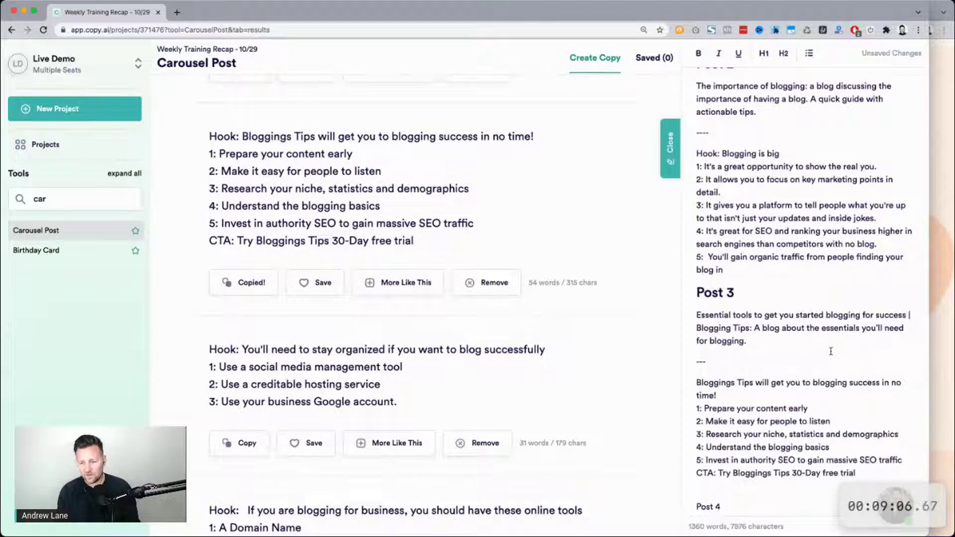
# Step: Format Post 4 as an H2 heading and insert the "3 Blogging Mistakes You Must Avoid" topic from the 7 Topics list with a "---" divider under it
pyautogui.scroll(15, 831, 351)
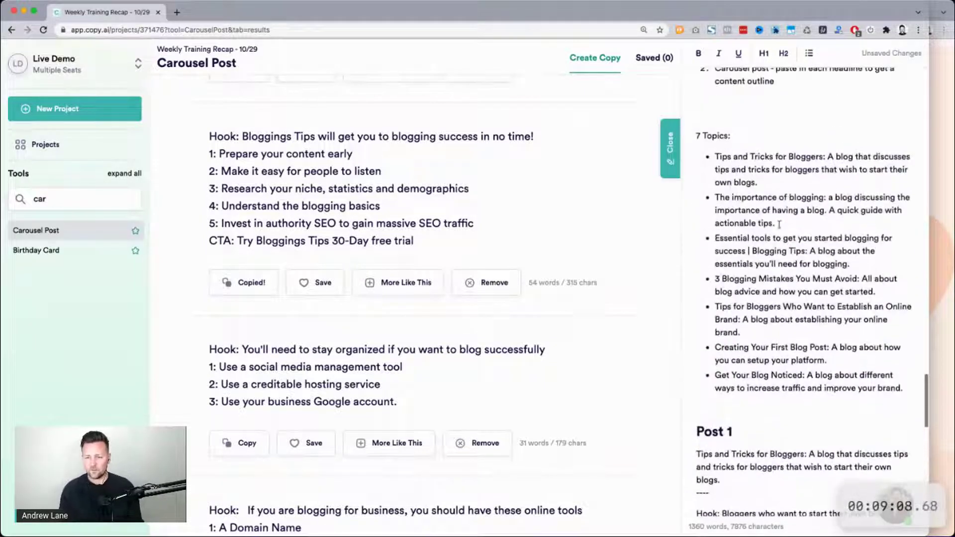
pyautogui.tripleClick(761, 292)
pyautogui.press('super+c')
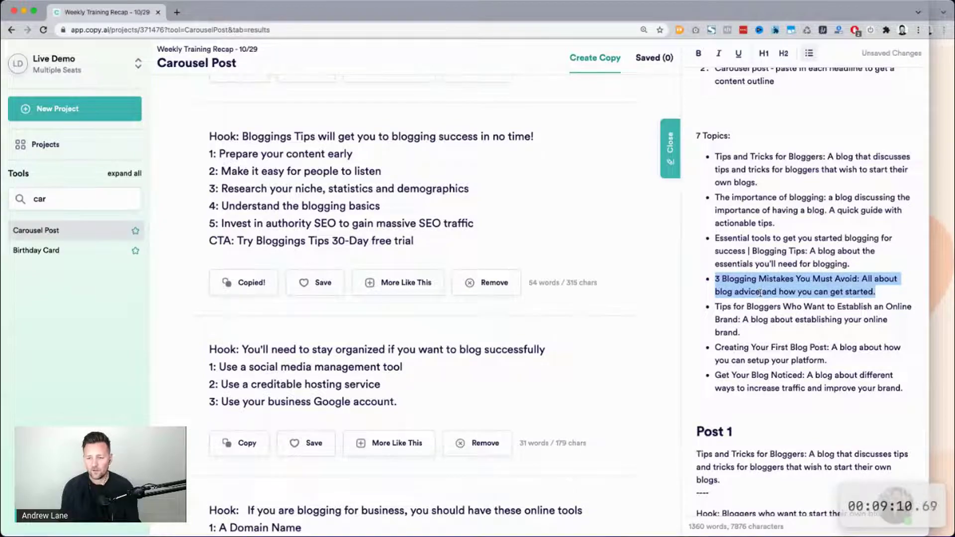
pyautogui.scroll(-15, 760, 293)
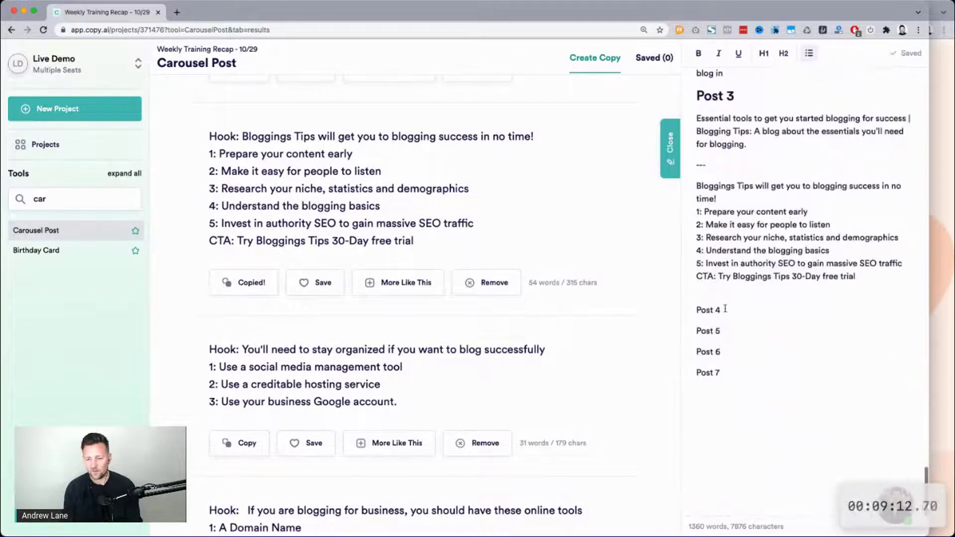
pyautogui.click(784, 53)
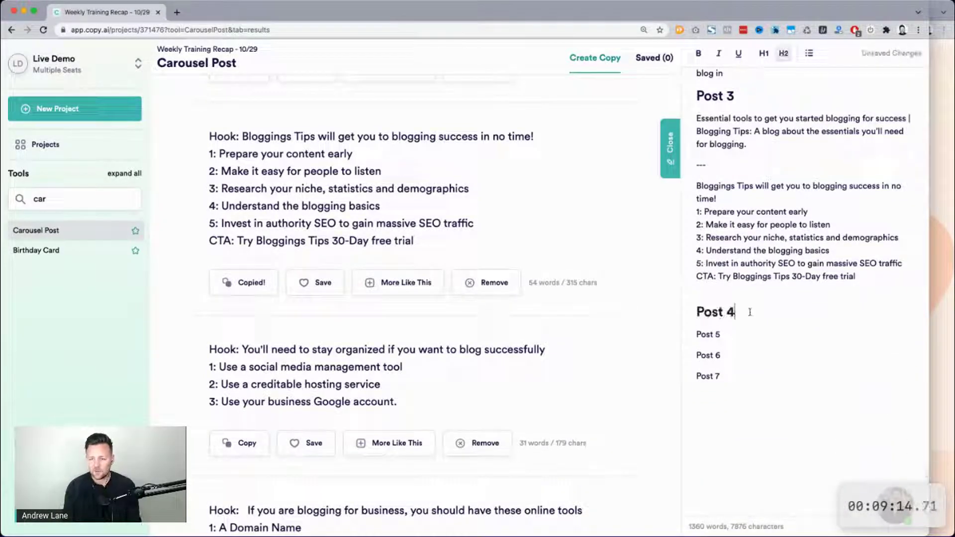
pyautogui.press('super+v')
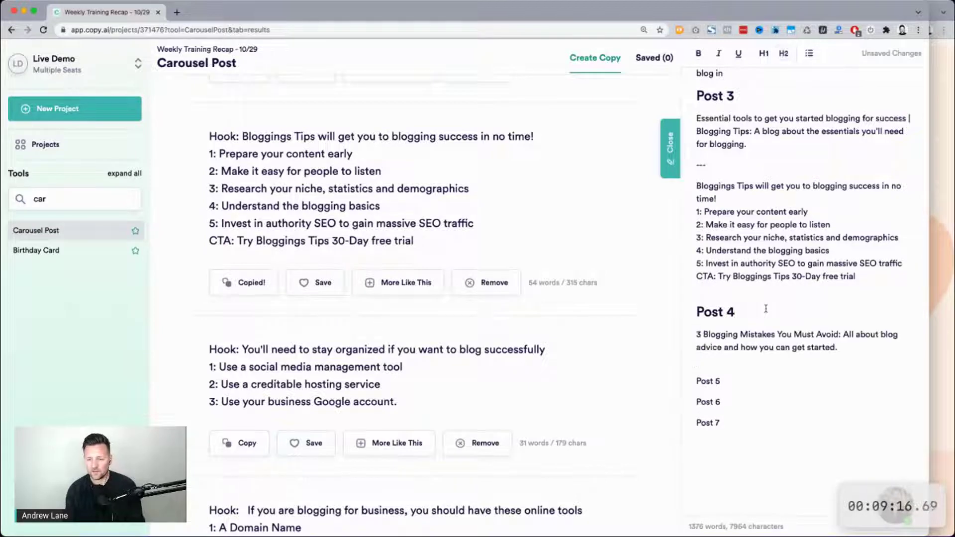
pyautogui.press('Return')
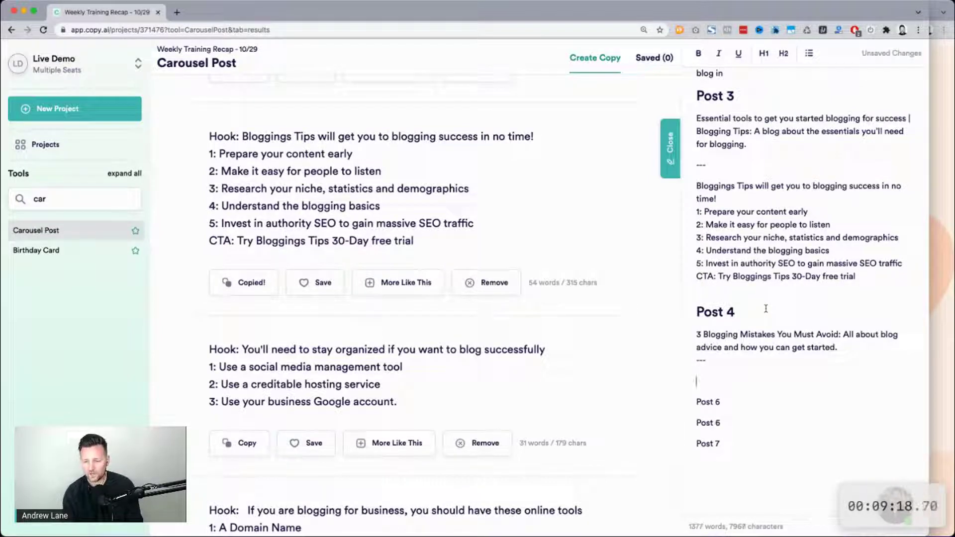
# Step: Generate Carousel Post copy for the topic "3 Blogging Mistakes You Must Avoid: All about blog advice and how you can get started."
pyautogui.tripleClick(752, 333)
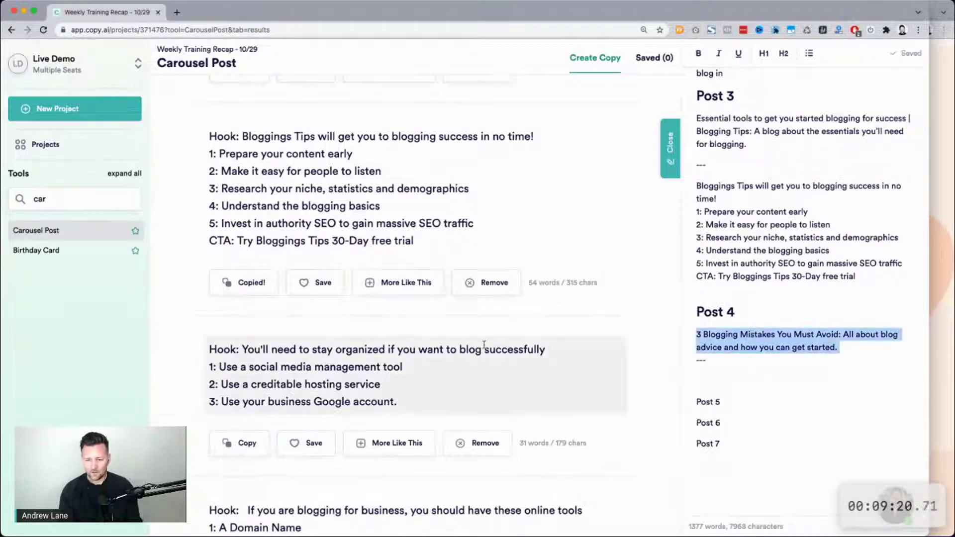
pyautogui.scroll(10, 486, 344)
pyautogui.scroll(5, 484, 345)
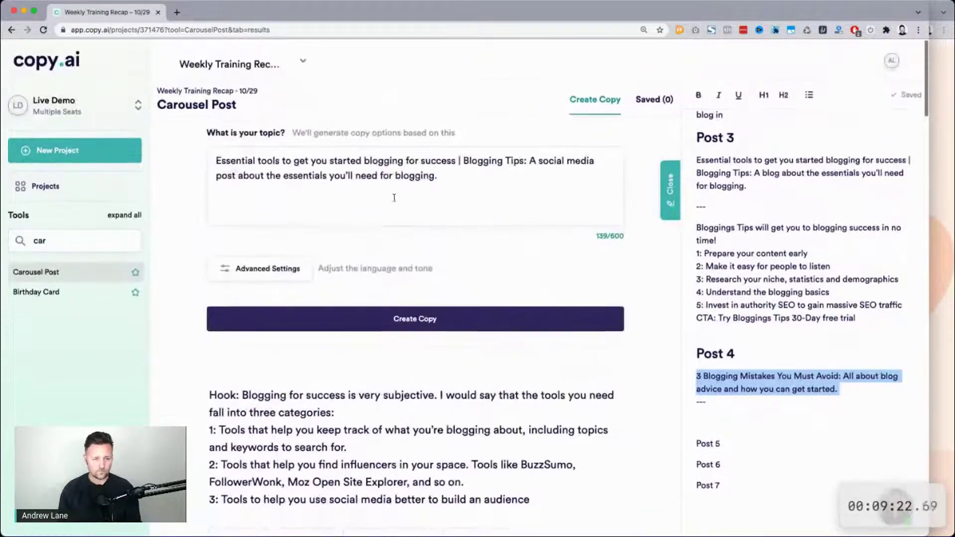
pyautogui.tripleClick(377, 160)
pyautogui.write('3 Blogging Mistakes You Must Avoid: All about blog advice and how you can get started.')
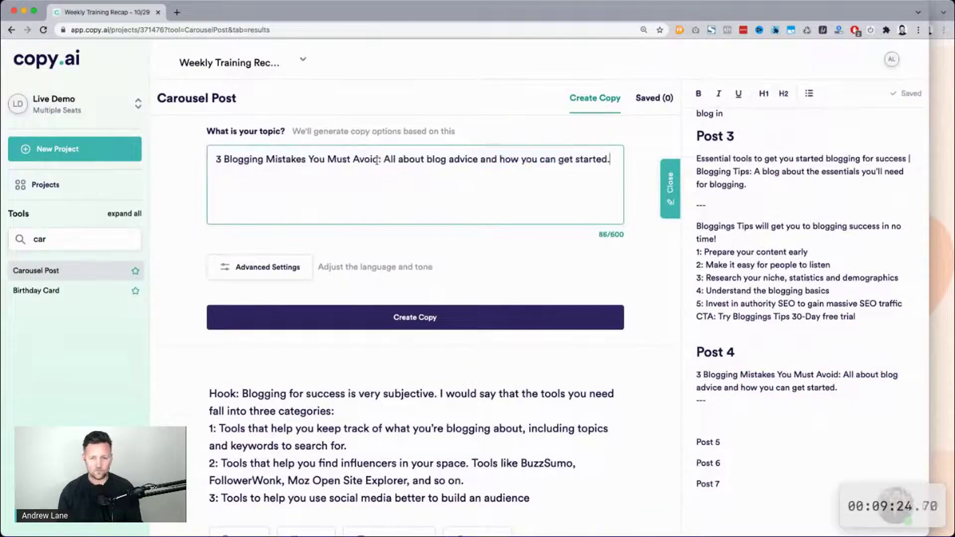
pyautogui.click(384, 315)
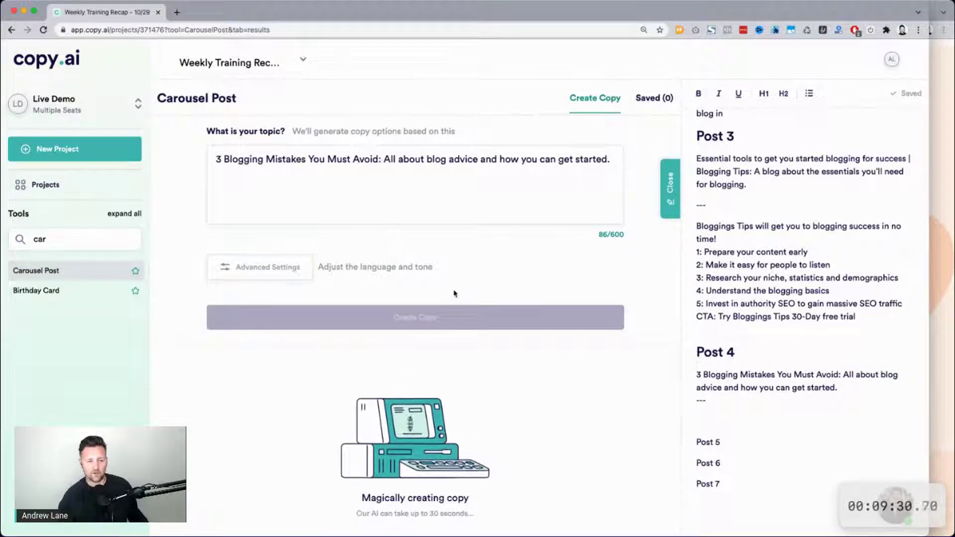
# Step: Review the new outlines and copy "Get started blogging today by avoiding these 3 mistakes" through point 3, leaving out the Hook label and "CTAs!"
pyautogui.scroll(-3, 454, 294)
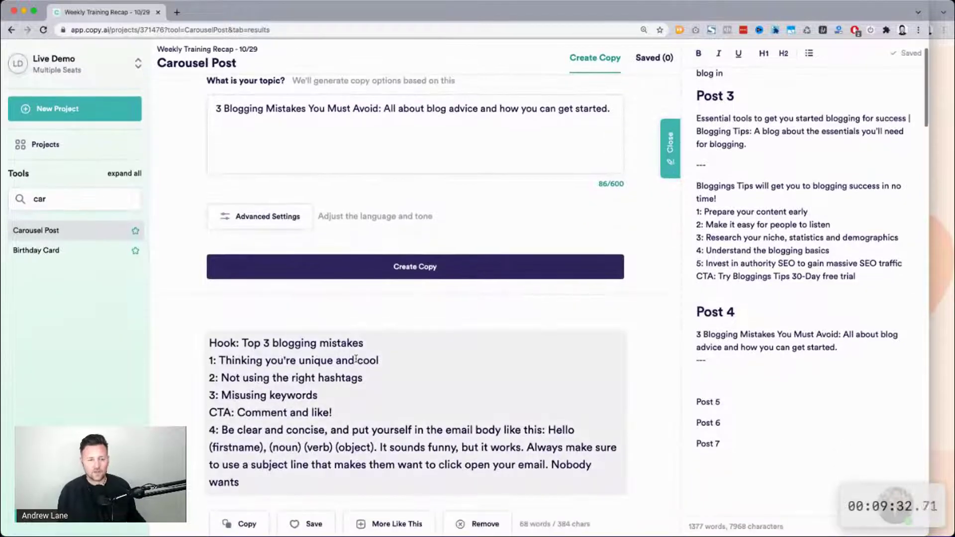
pyautogui.scroll(-3, 357, 358)
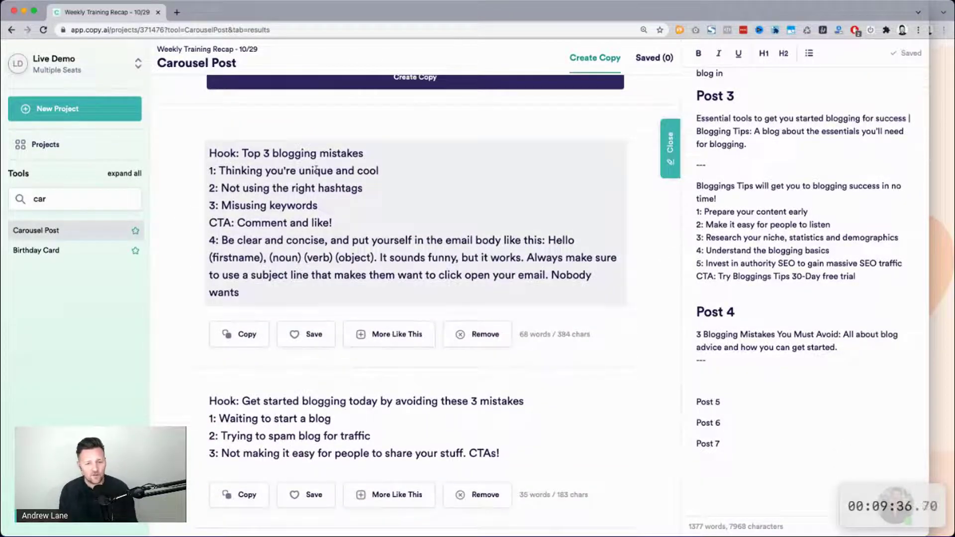
pyautogui.scroll(-4, 350, 253)
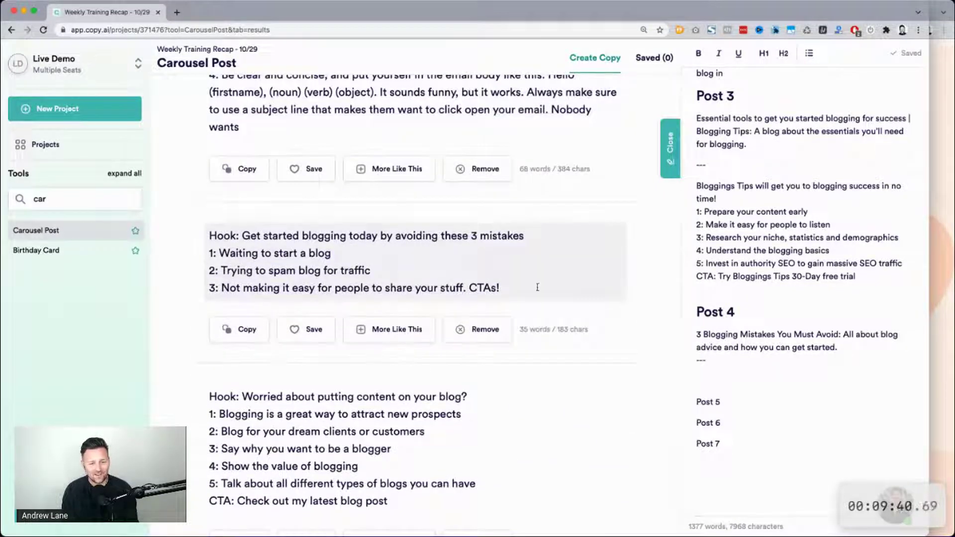
pyautogui.click(465, 288)
pyautogui.keyDown('shift'); pyautogui.click(243, 235); pyautogui.keyUp('shift')
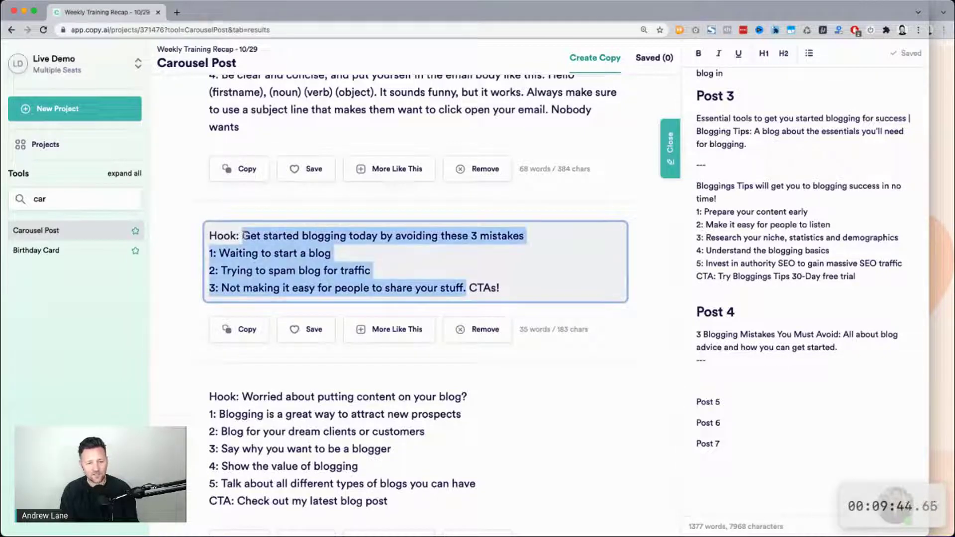
pyautogui.press('super+c')
# Step: Insert the copied three-mistakes outline below the Post 4 divider
pyautogui.click(830, 361)
pyautogui.press('Return')
pyautogui.press('super+v')
# Step: Format Post 5 as an H2 heading and insert the "Tips for Bloggers Who Want to Establish an Online Brand" topic from the 7 Topics list under it
pyautogui.scroll(10, 837, 360)
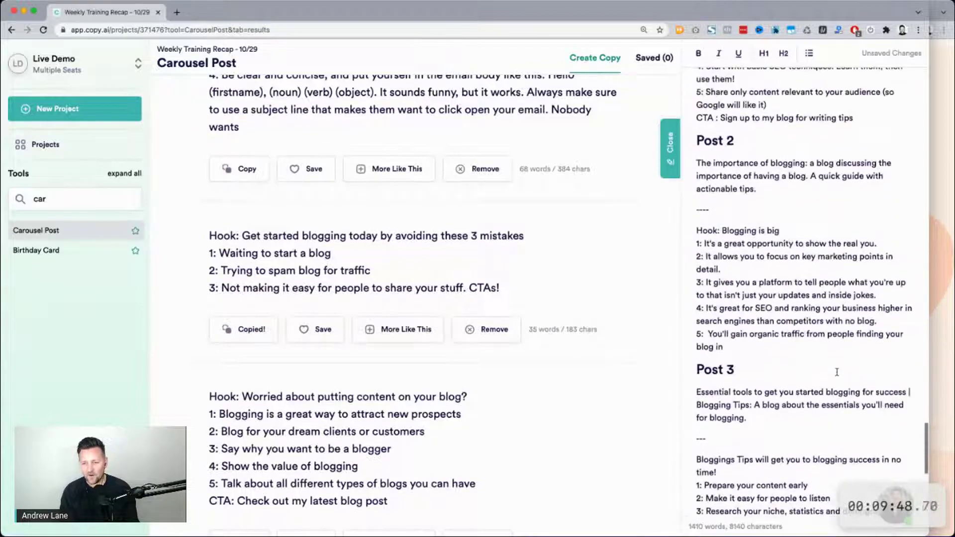
pyautogui.scroll(5, 838, 372)
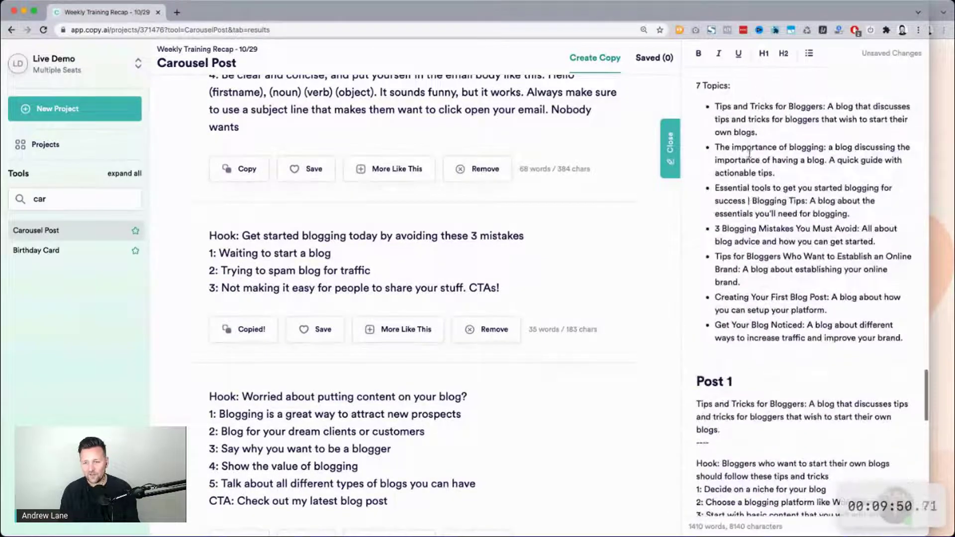
pyautogui.tripleClick(753, 261)
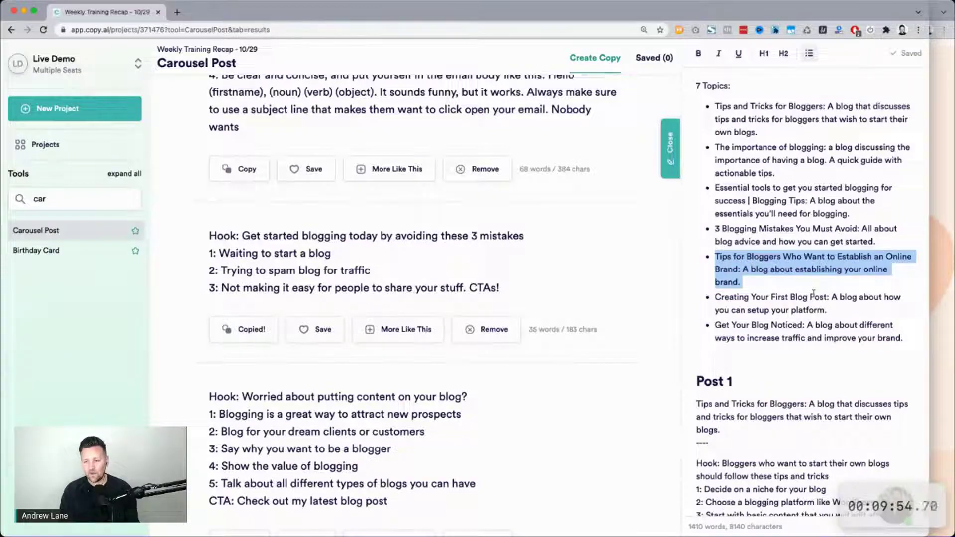
pyautogui.scroll(-15, 814, 293)
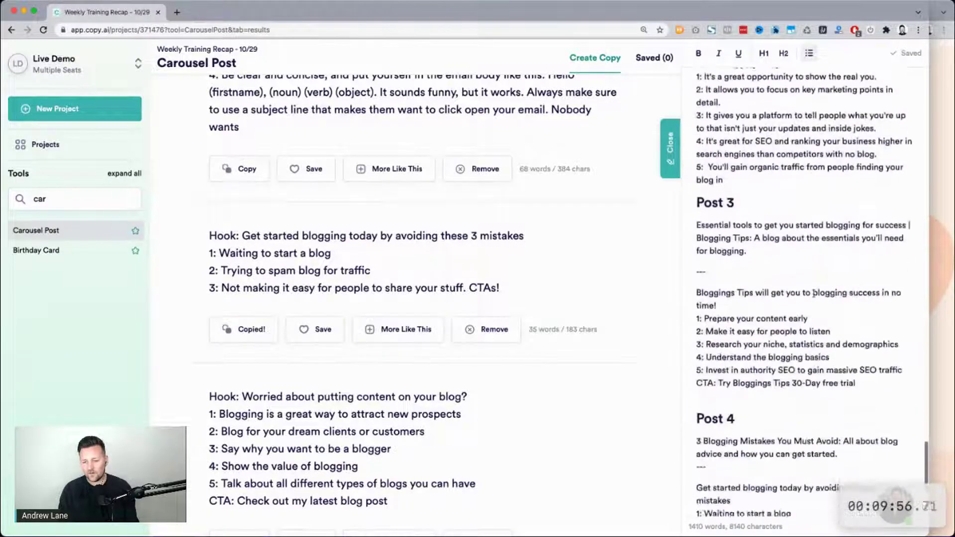
pyautogui.scroll(-5, 792, 350)
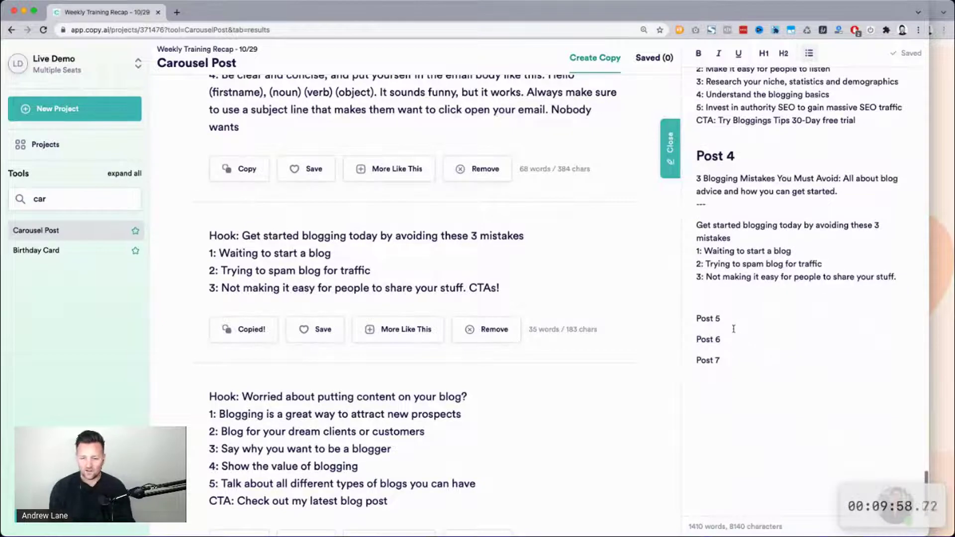
pyautogui.click(784, 53)
pyautogui.press('Return')
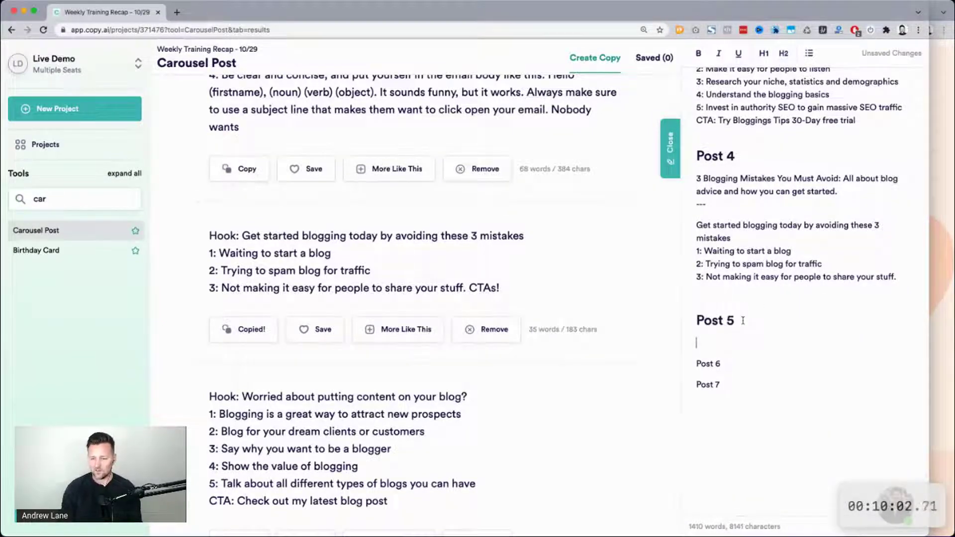
pyautogui.press('super+v')
# Step: Generate Carousel Post copy for "Tips for Bloggers Who Want to Establish an Online Brand: A social media post about establishing your online brand."
pyautogui.scroll(10, 488, 322)
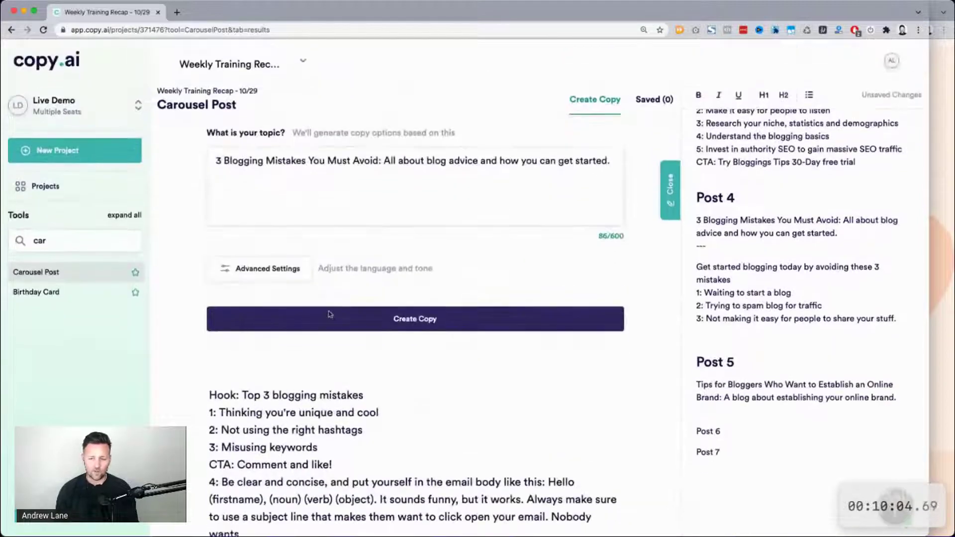
pyautogui.click(290, 169)
pyautogui.press('super+a')
pyautogui.write('Tips for Bloggers Who Want to Establish an Online Brand: A blog about establishing your online brand.')
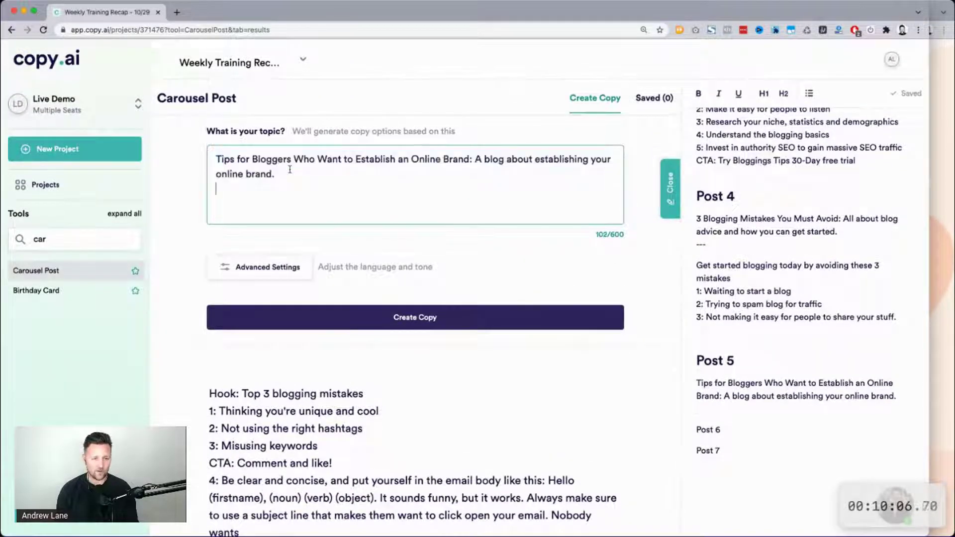
pyautogui.doubleClick(484, 163)
pyautogui.write('social m')
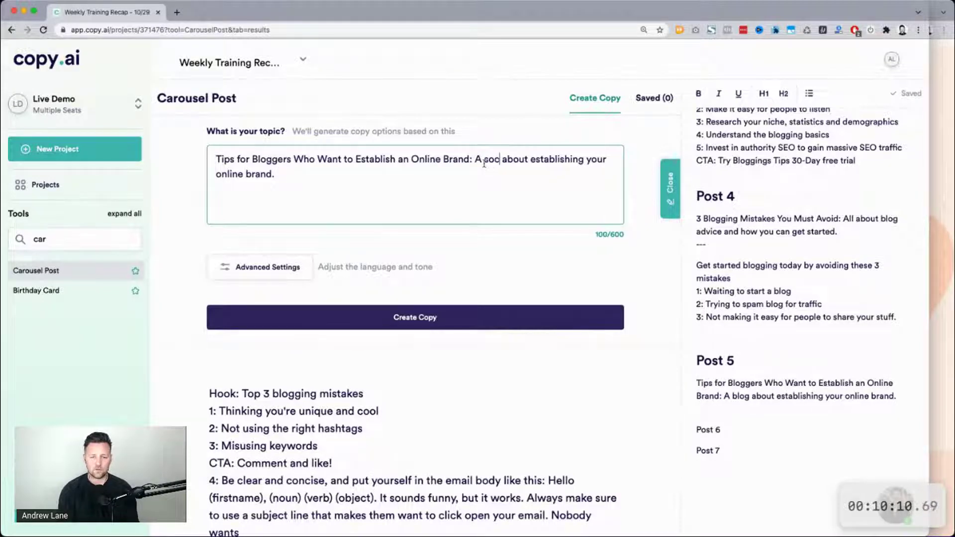
pyautogui.write('edia post')
pyautogui.click(379, 326)
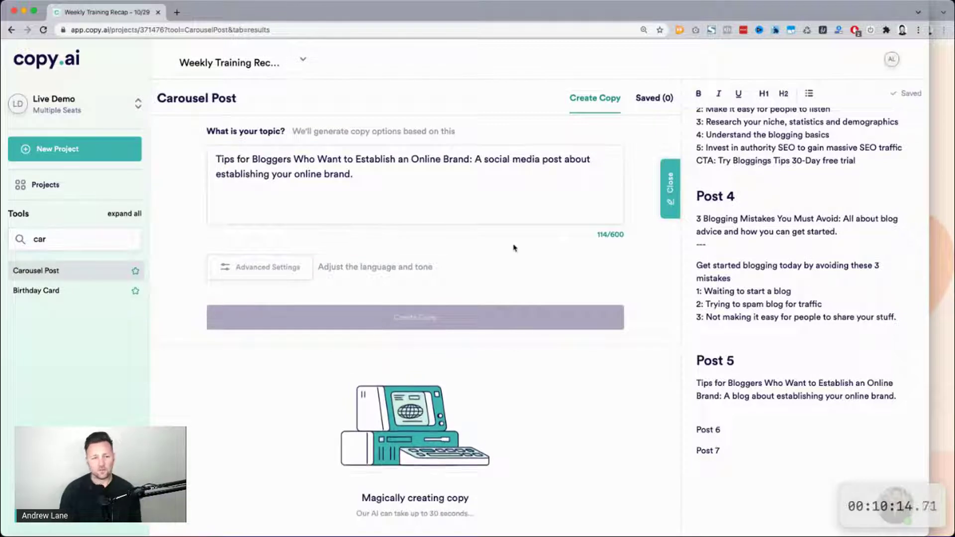
# Step: Review the new outlines and copy "You want to build an online brand but keep struggling on where to start?" through its CTA, without the Hook label
pyautogui.scroll(-4, 514, 247)
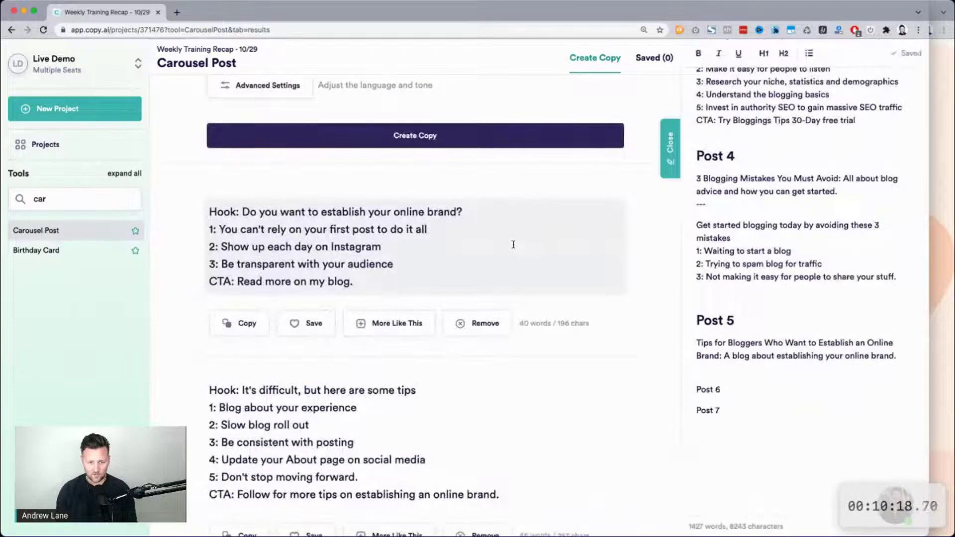
pyautogui.scroll(-2, 513, 245)
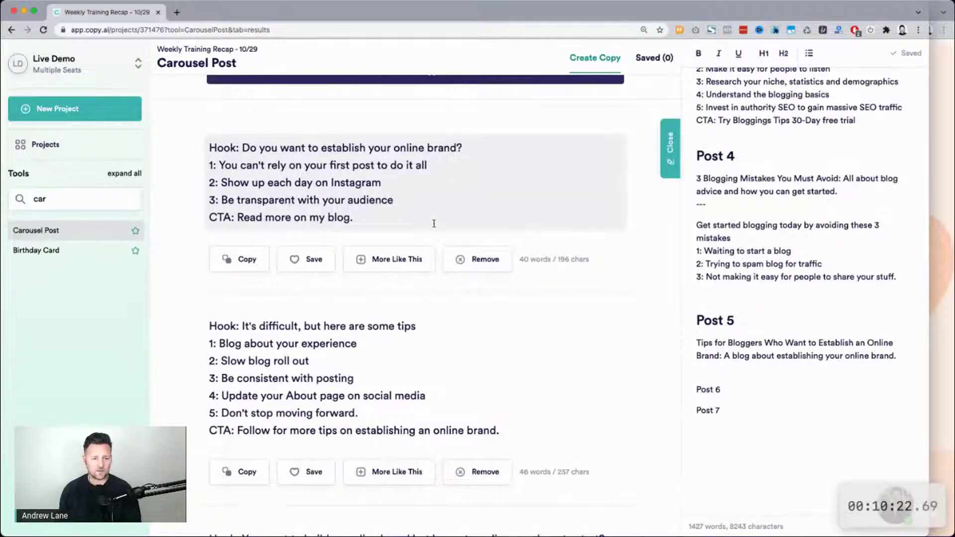
pyautogui.scroll(-3, 434, 223)
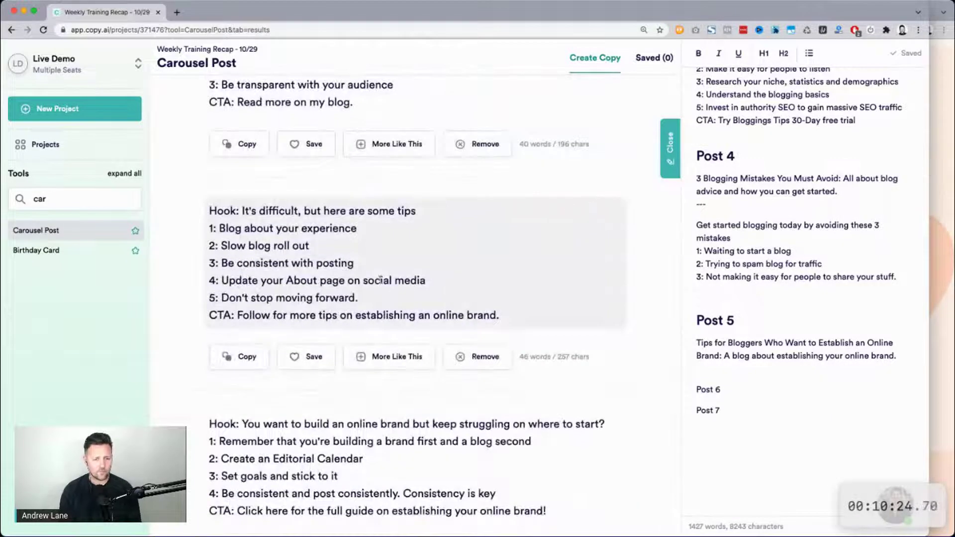
pyautogui.scroll(-1, 498, 304)
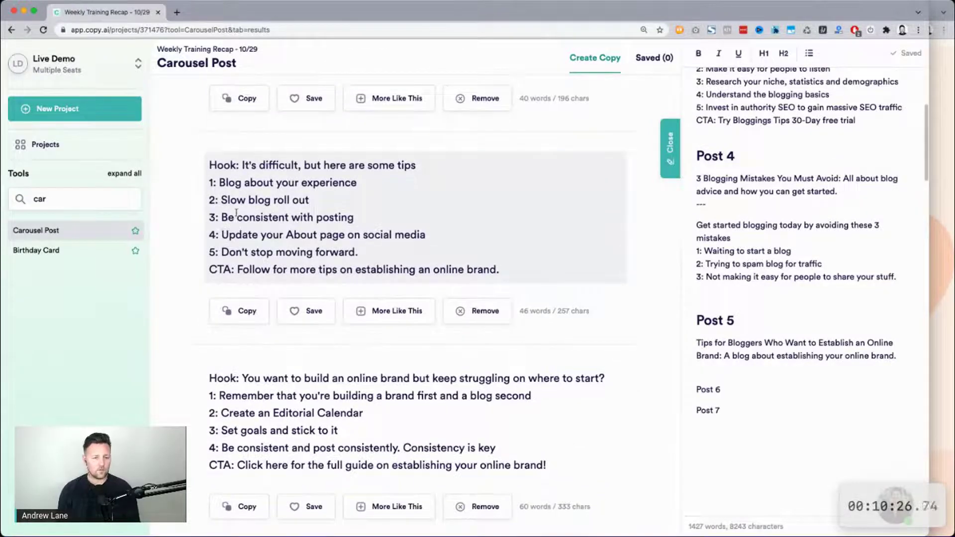
pyautogui.scroll(-5, 585, 264)
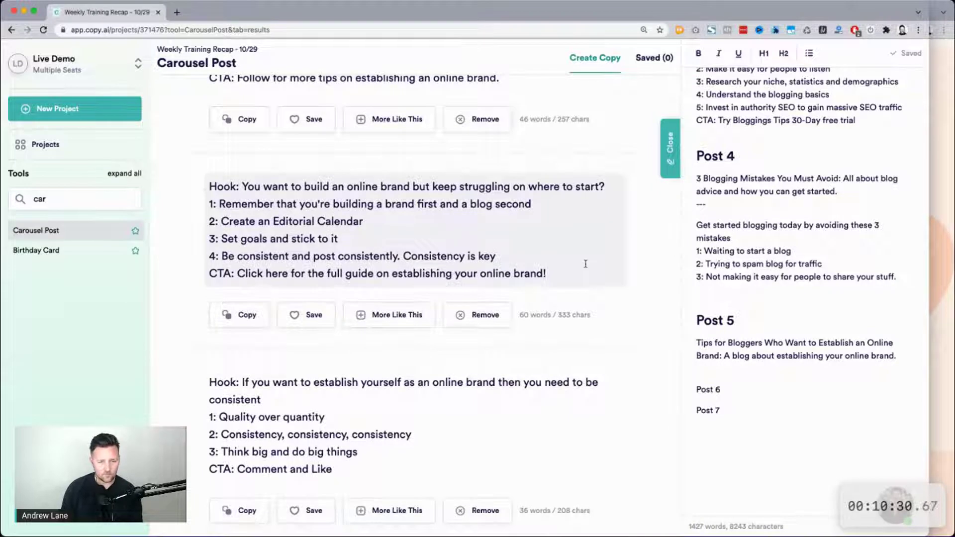
pyautogui.scroll(-1, 586, 264)
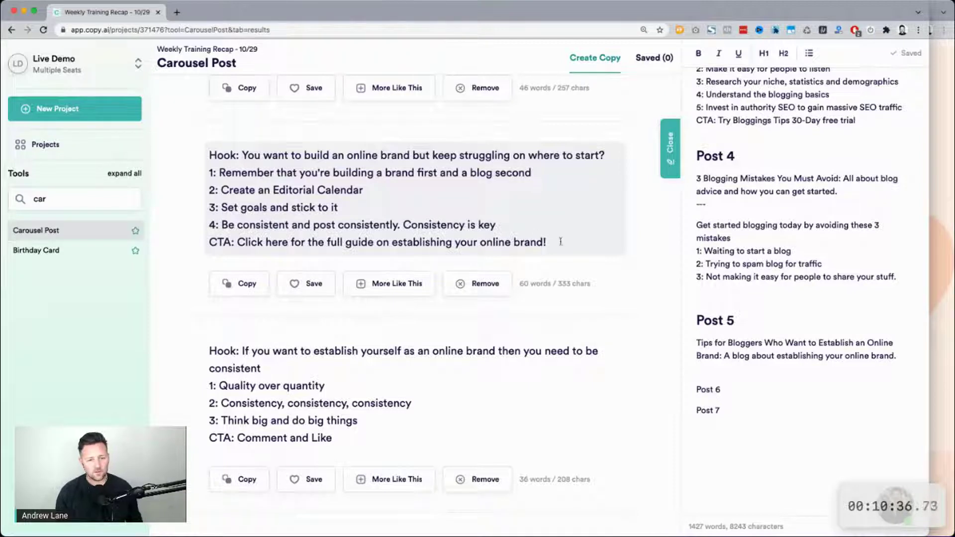
pyautogui.moveTo(566, 243); pyautogui.dragTo(242, 156)
pyautogui.press('super+c')
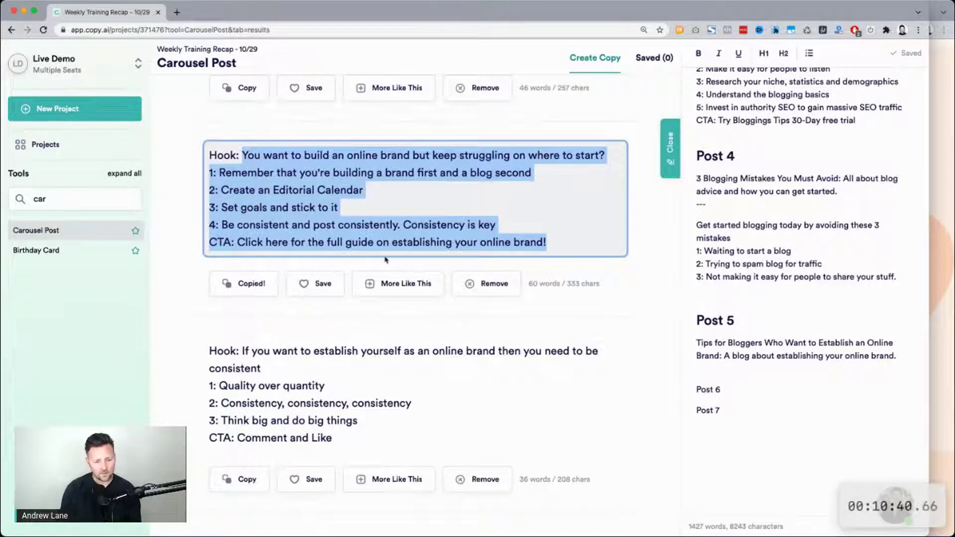
# Step: Copy the full "If you want to establish yourself as an online brand" outline and insert it under a new "---" divider below the Post 5 topic
pyautogui.scroll(-3, 385, 259)
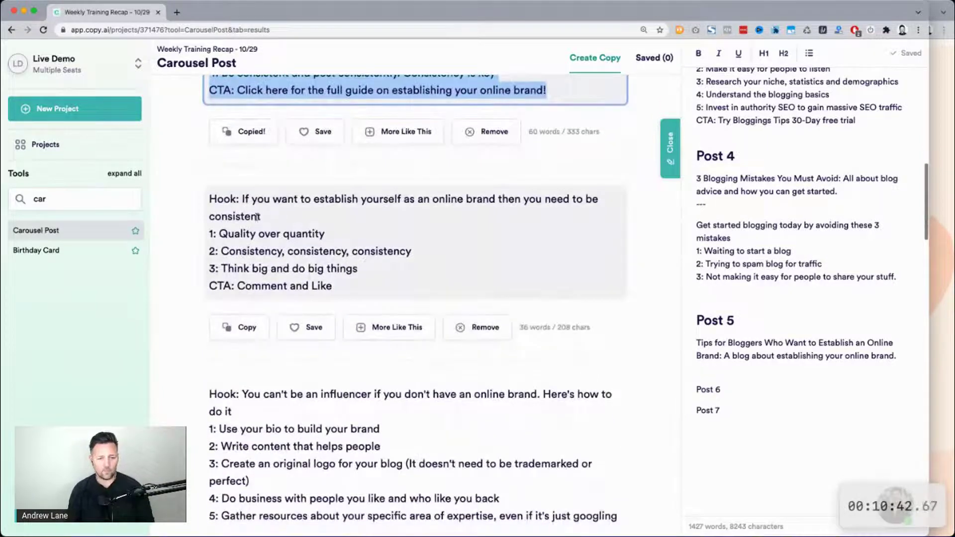
pyautogui.moveTo(209, 197); pyautogui.dragTo(364, 278)
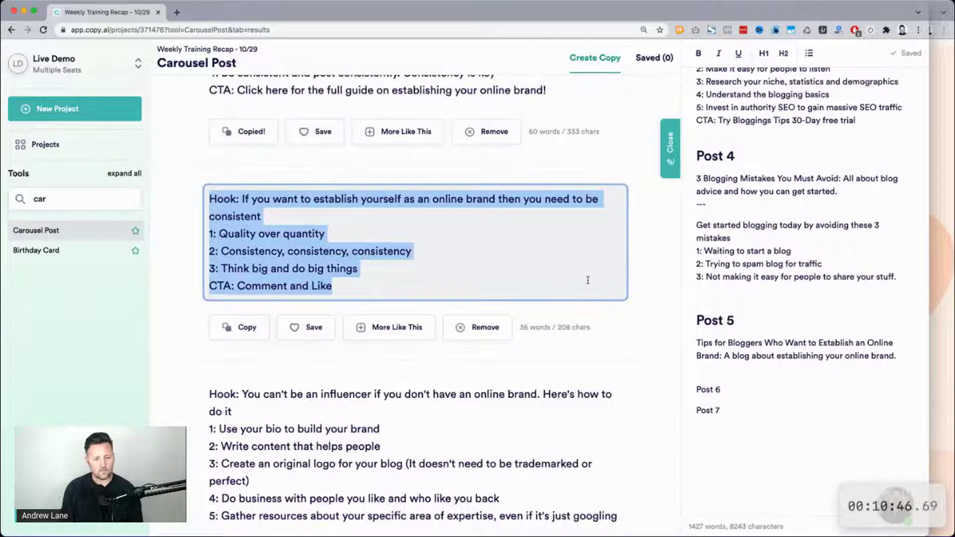
pyautogui.hotkey('ctrl', 'c')
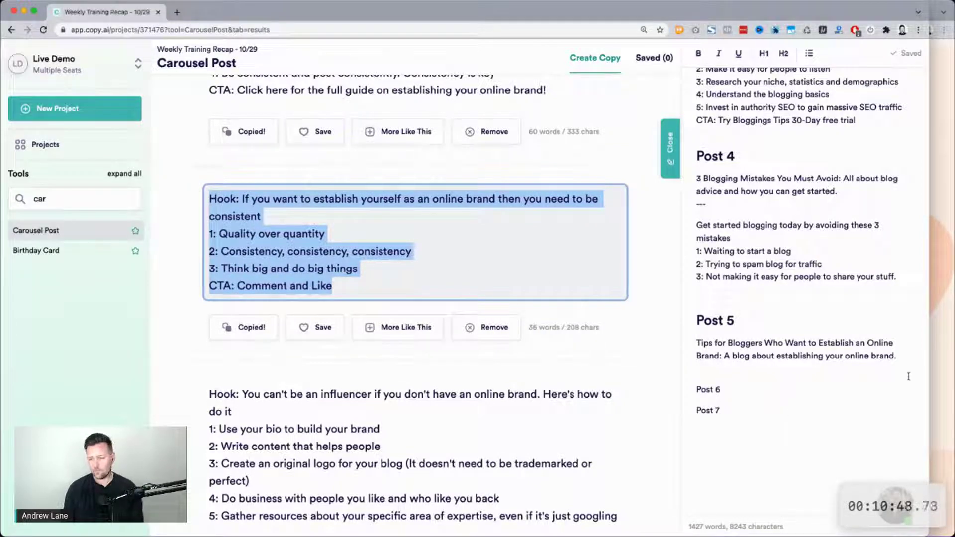
pyautogui.click(900, 358)
pyautogui.press('Return')
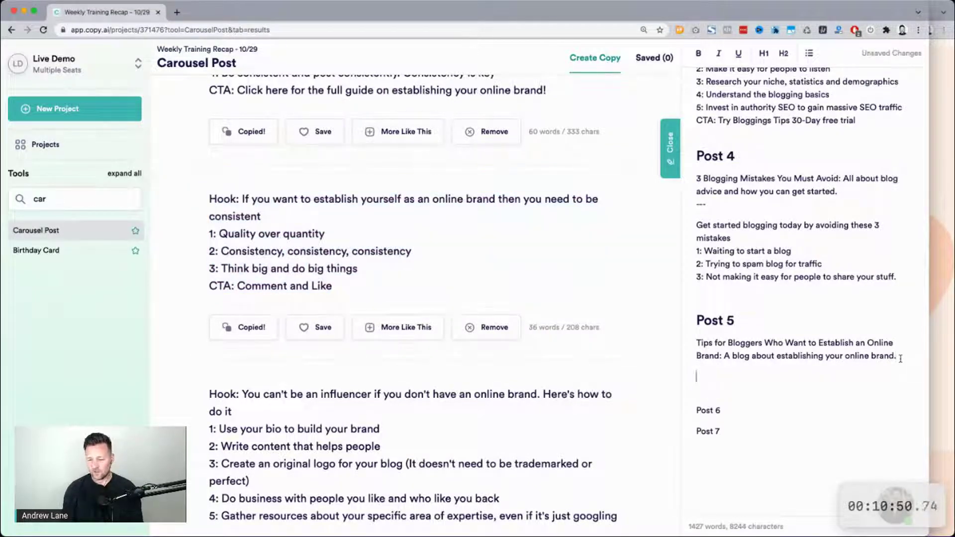
pyautogui.write('---')
pyautogui.press('Return')
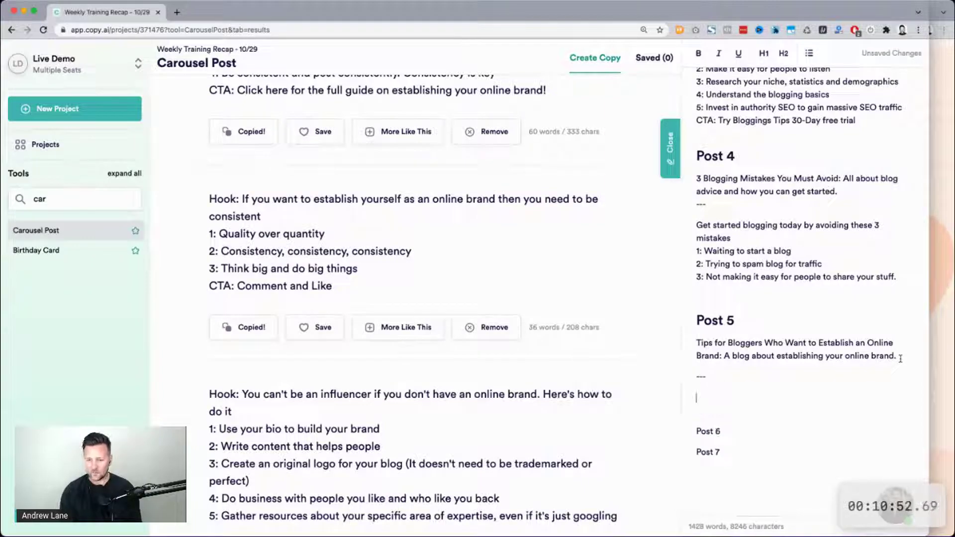
pyautogui.press('super+v')
# Step: Format Post 6 as an H2 heading and insert the "Creating Your First Blog Post" topic from the 7 Topics list under it
pyautogui.scroll(-20, 898, 387)
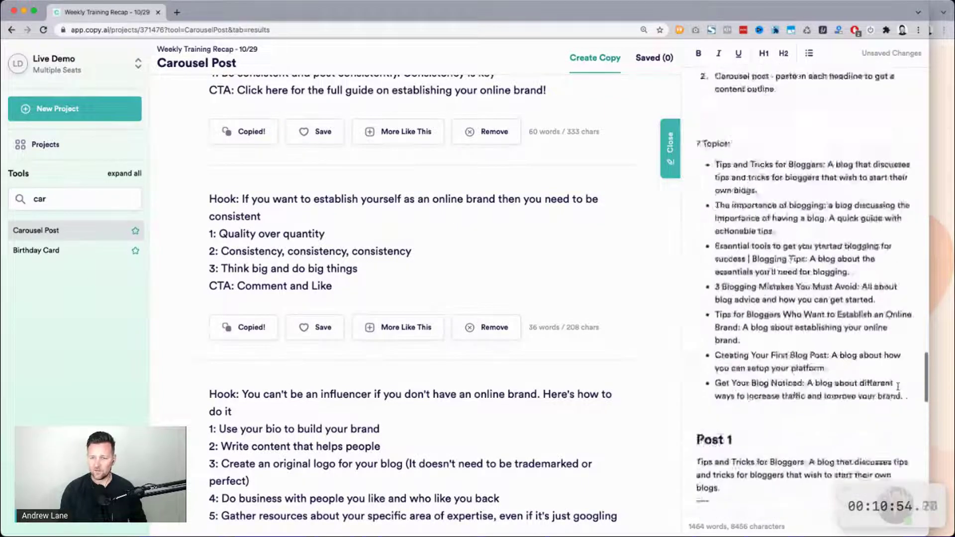
pyautogui.scroll(-10, 898, 387)
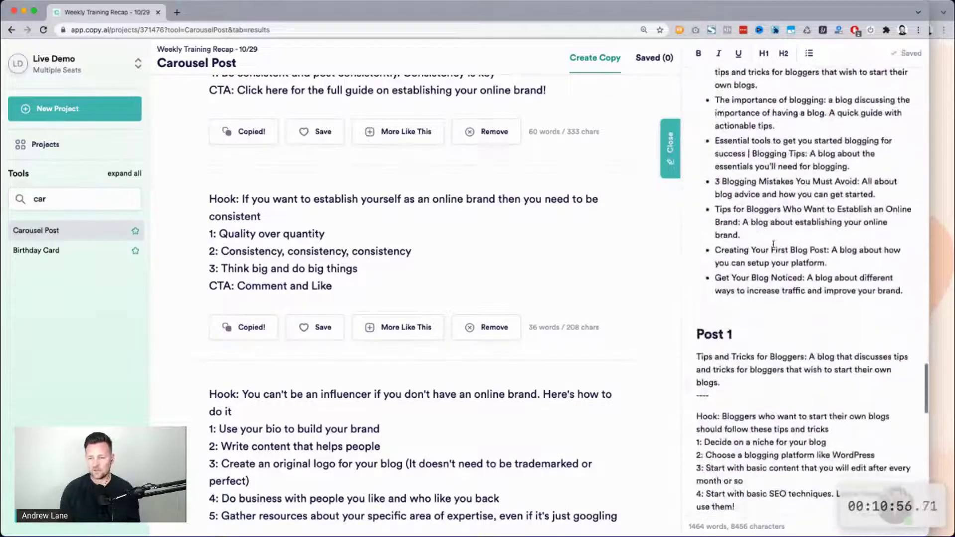
pyautogui.tripleClick(746, 258)
pyautogui.press('super+c')
pyautogui.scroll(-15, 741, 266)
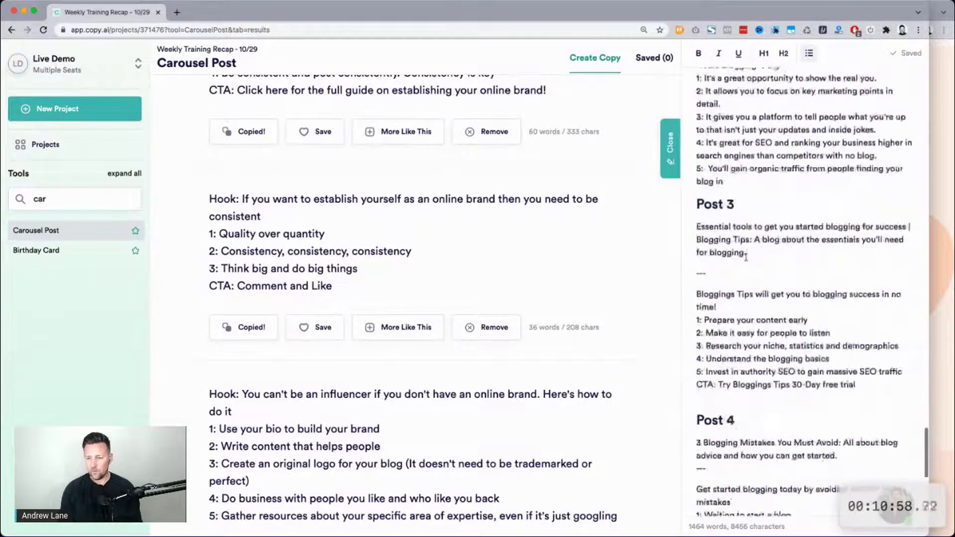
pyautogui.click(734, 280)
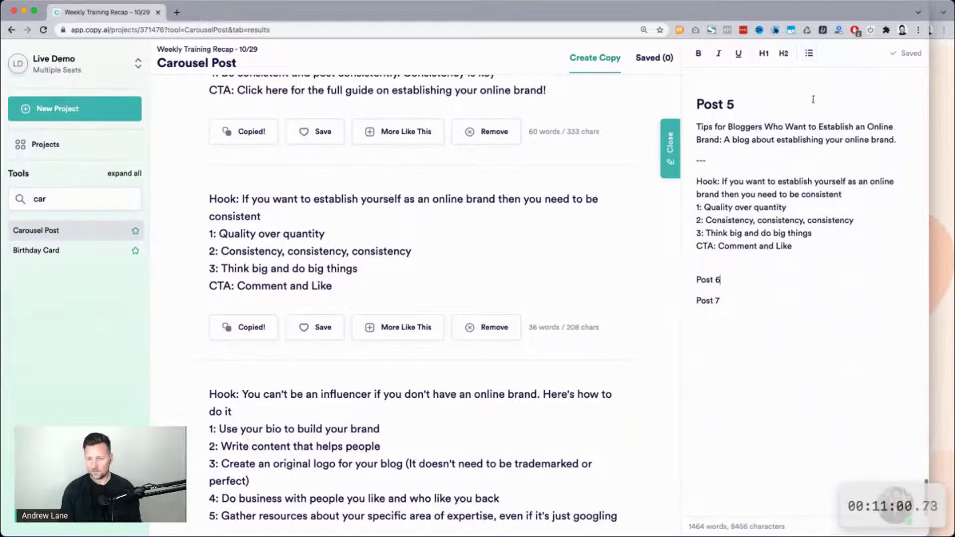
pyautogui.click(783, 54)
pyautogui.press('Return')
pyautogui.press('super+v')
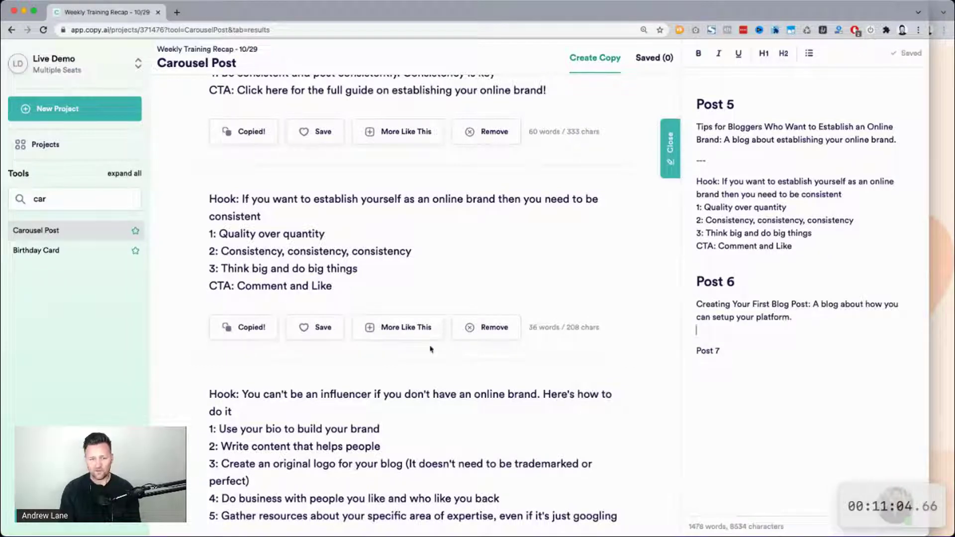
# Step: Replace the Carousel Post topic with "Creating Your First Blog Post: A blog about how you can setup your platform."
pyautogui.scroll(15, 433, 347)
pyautogui.scroll(-1, 311, 168)
pyautogui.click(311, 168)
pyautogui.press('super+a')
pyautogui.press('super+v')
pyautogui.press('BackSpace')
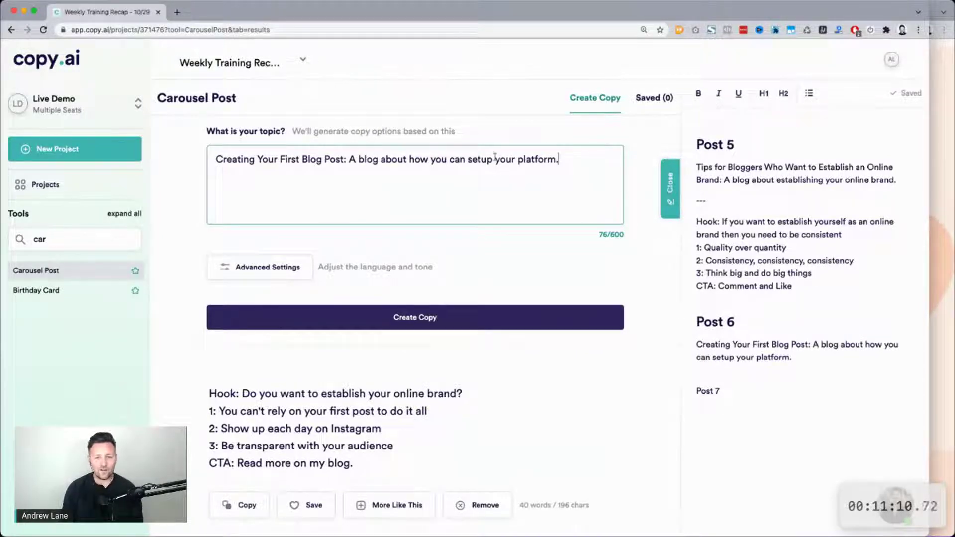
# Step: Reword "A blog" to "A social media post" in the first-blog-post topic and generate the Carousel Post copy
pyautogui.doubleClick(367, 159)
pyautogui.write('social mdie')
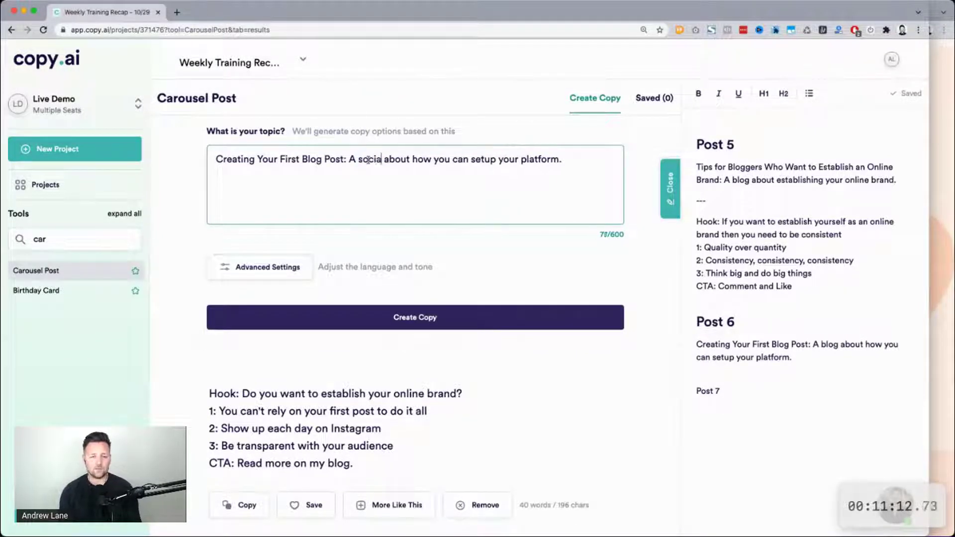
pyautogui.press('BackSpace')
pyautogui.press('BackSpace')
pyautogui.press('BackSpace')
pyautogui.write('edia po')
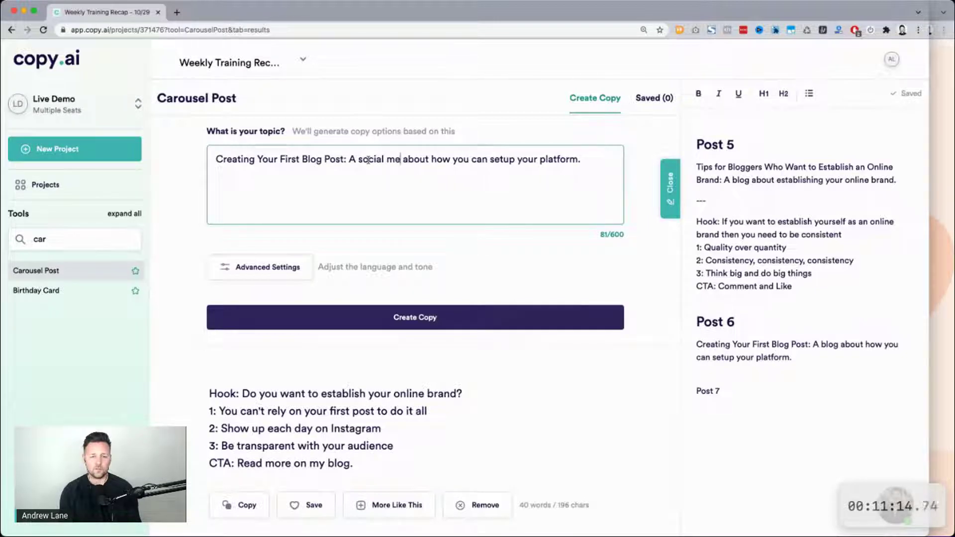
pyautogui.write('st')
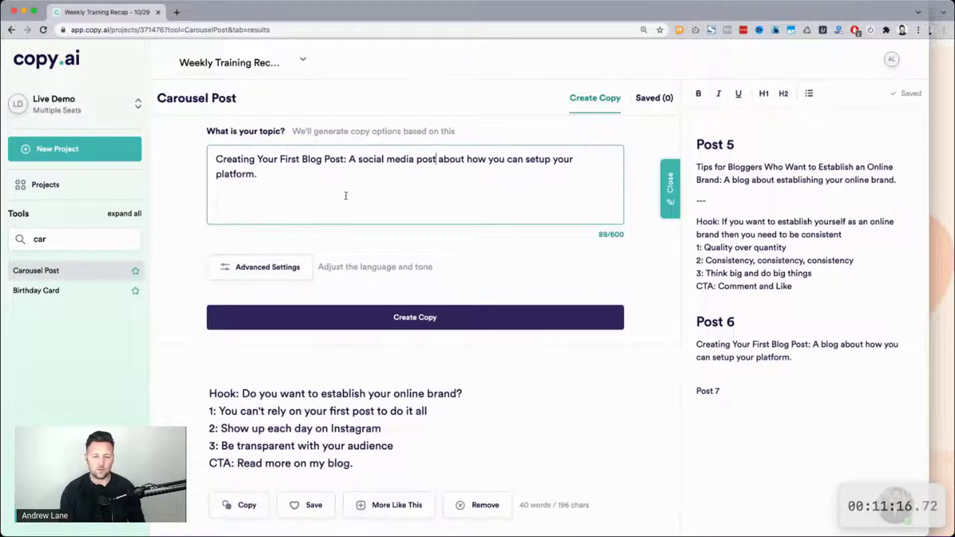
pyautogui.click(362, 328)
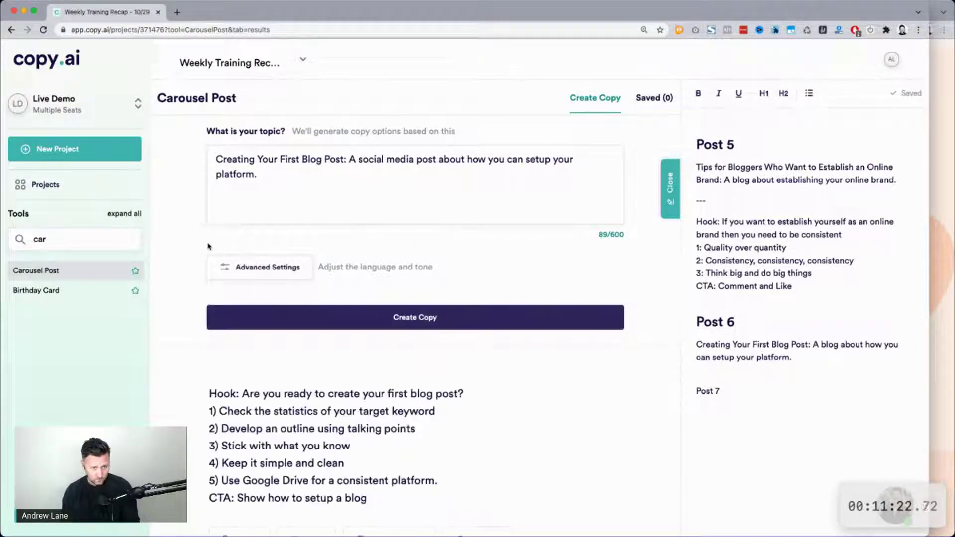
# Step: Copy the "Here's a step by step process of creating a blog post" outline through its CTA and insert it under a "---" divider in Post 6
pyautogui.scroll(-2, 180, 243)
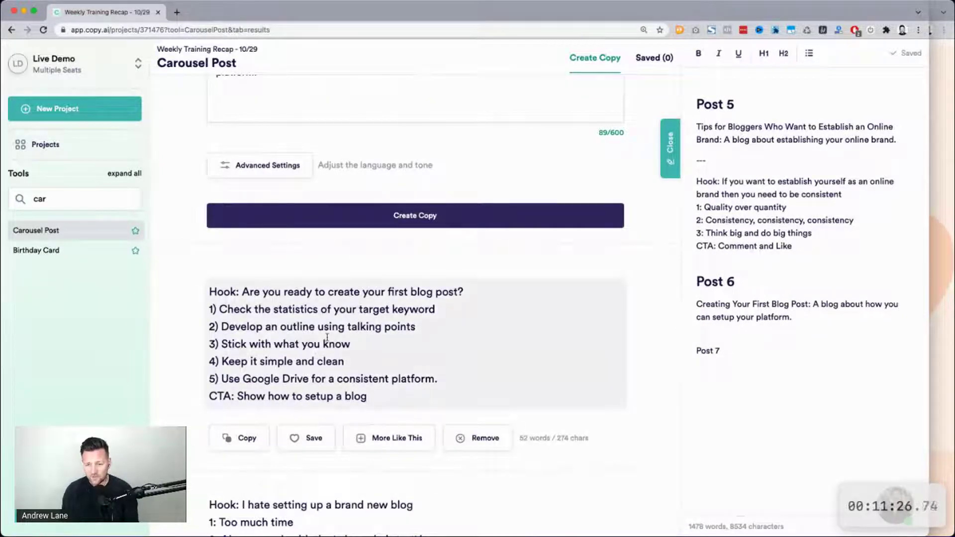
pyautogui.scroll(-2, 294, 312)
pyautogui.scroll(-9, 447, 263)
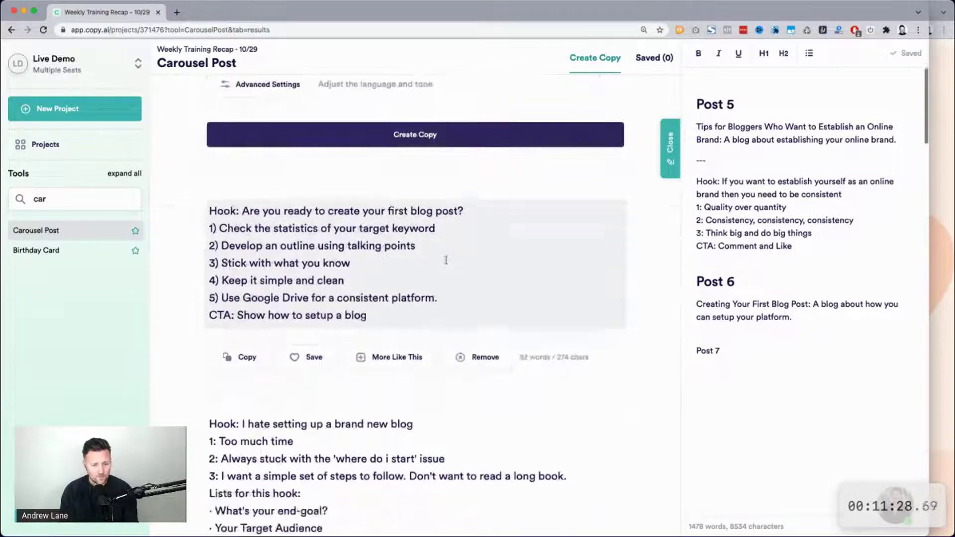
pyautogui.scroll(-15, 446, 263)
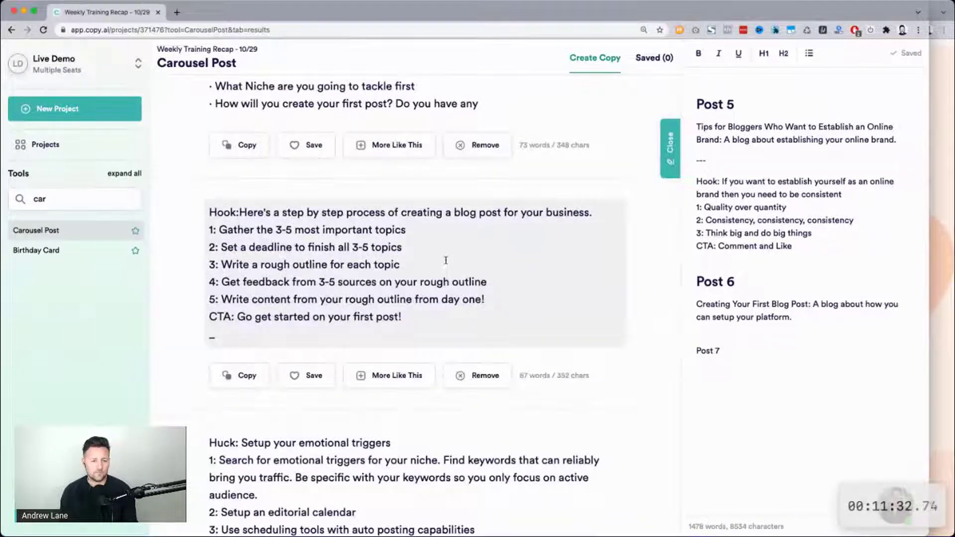
pyautogui.scroll(-3, 446, 261)
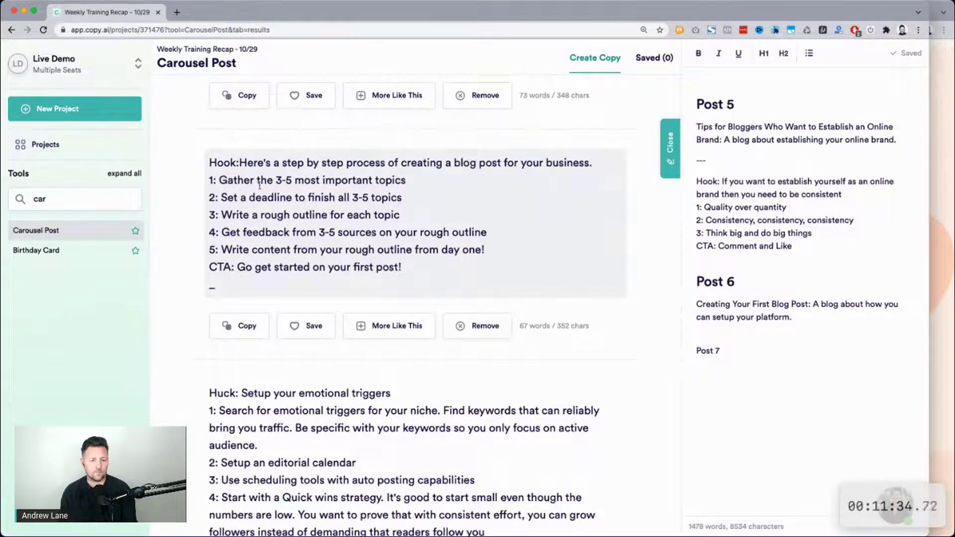
pyautogui.moveTo(240, 163); pyautogui.dragTo(414, 273)
pyautogui.press('super+c')
pyautogui.scroll(-18, 315, 268)
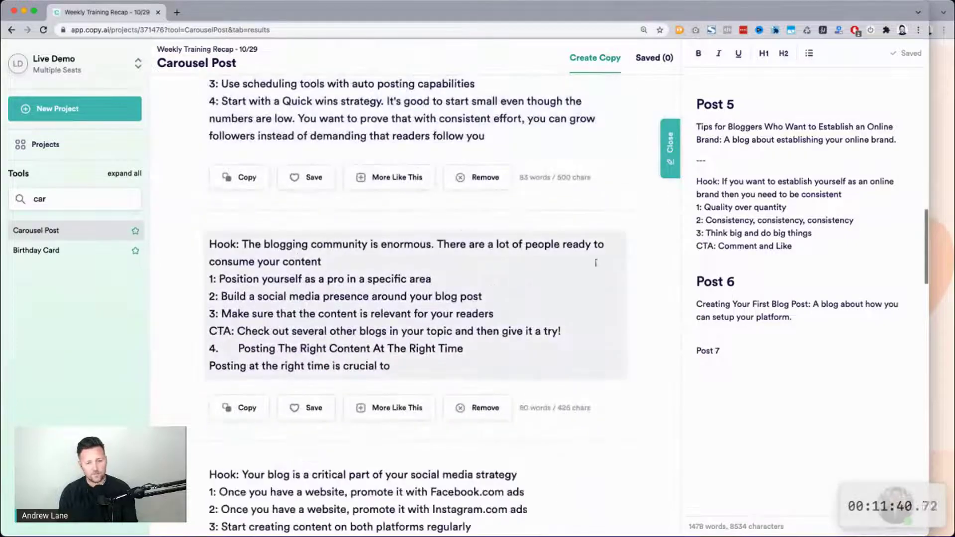
pyautogui.press('Return')
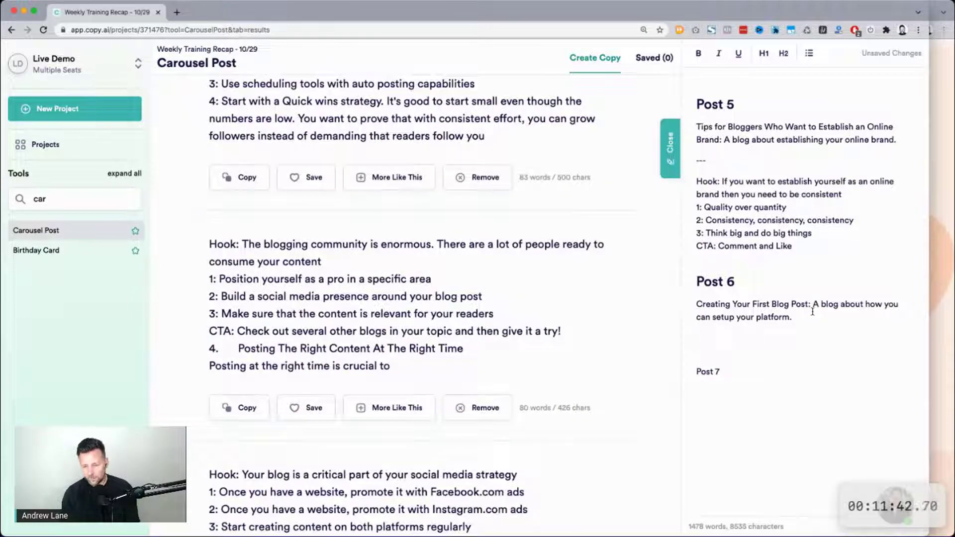
pyautogui.press('Return')
pyautogui.press('super+v')
# Step: Format Post 7 as an H2 heading and insert the "Get Your Blog Noticed" topic from the topics list under it, followed by a "----" divider
pyautogui.scroll(5, 813, 309)
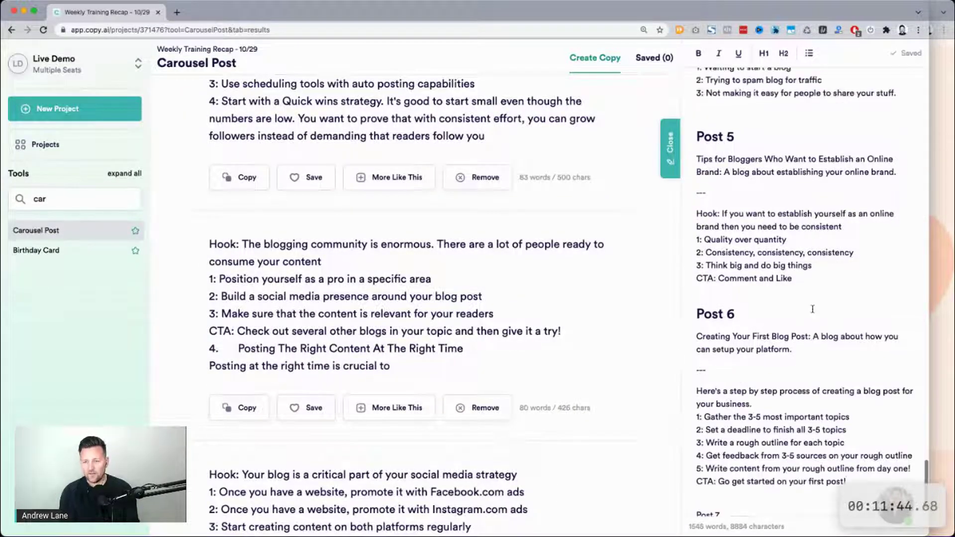
pyautogui.scroll(4, 813, 308)
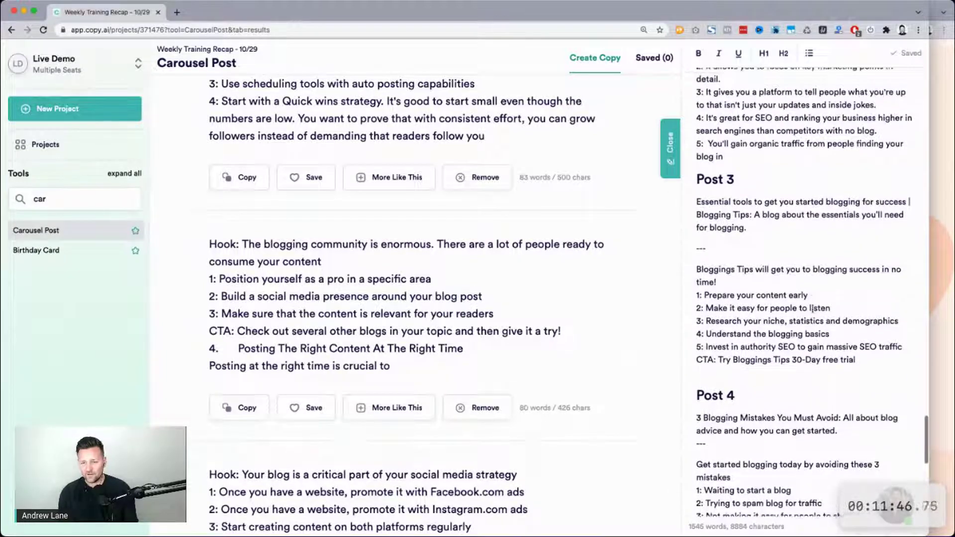
pyautogui.scroll(8, 813, 309)
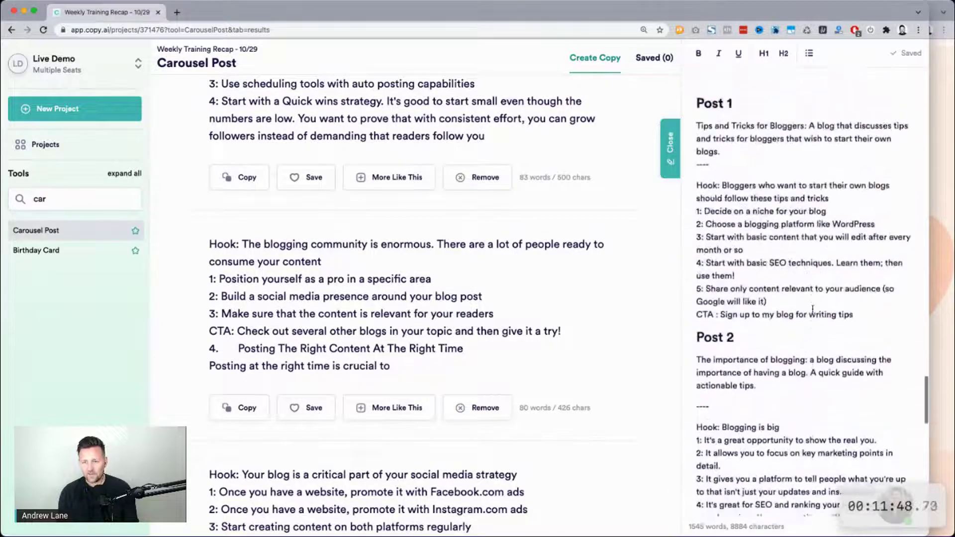
pyautogui.scroll(2, 813, 309)
pyautogui.tripleClick(737, 241)
pyautogui.press('super+c')
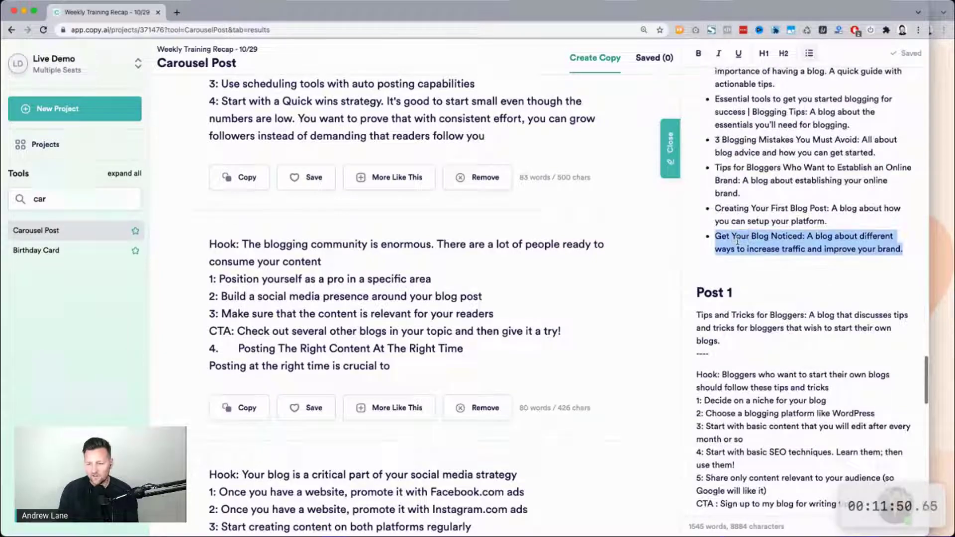
pyautogui.scroll(-20, 737, 241)
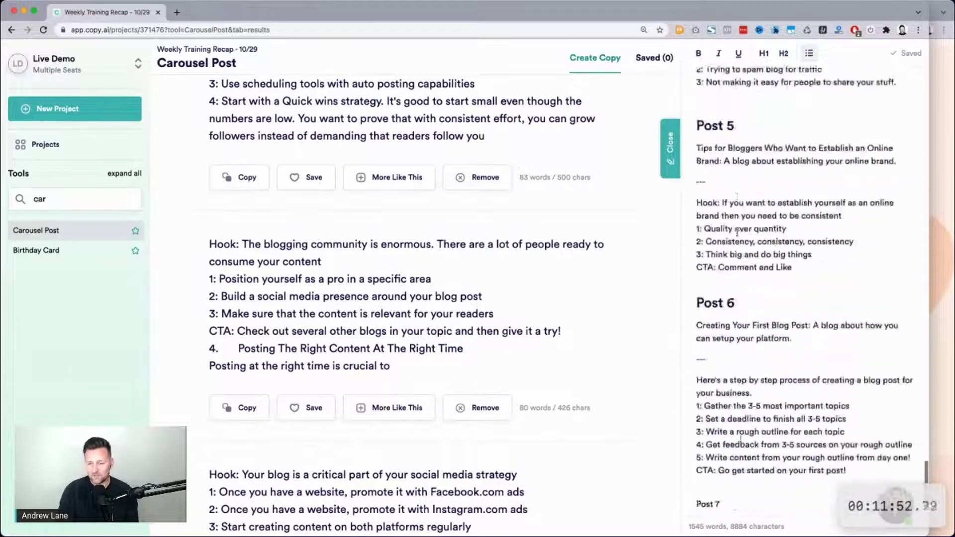
pyautogui.click(736, 409)
pyautogui.click(784, 53)
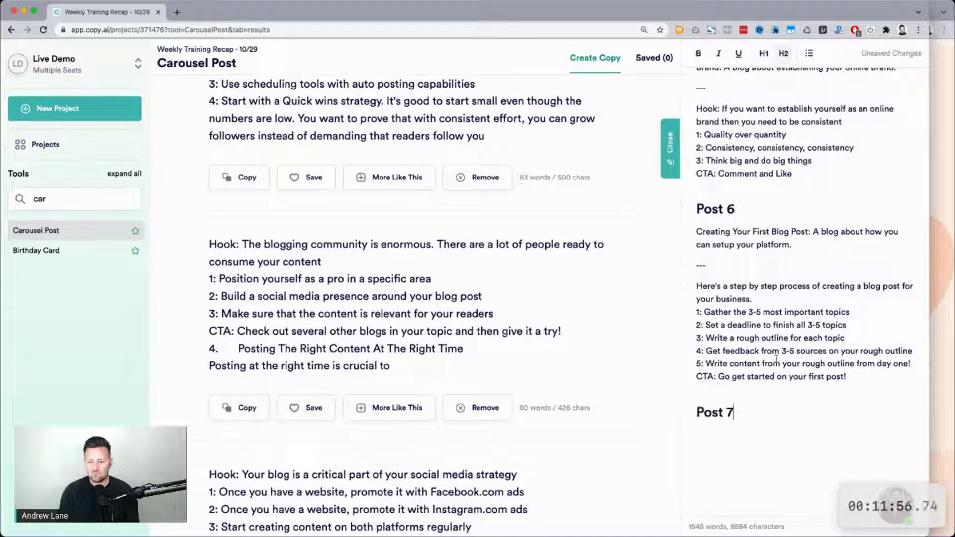
pyautogui.press('Return')
pyautogui.press('super+v')
pyautogui.write('----')
pyautogui.scroll(-2, 766, 485)
pyautogui.scroll(-2, 766, 485)
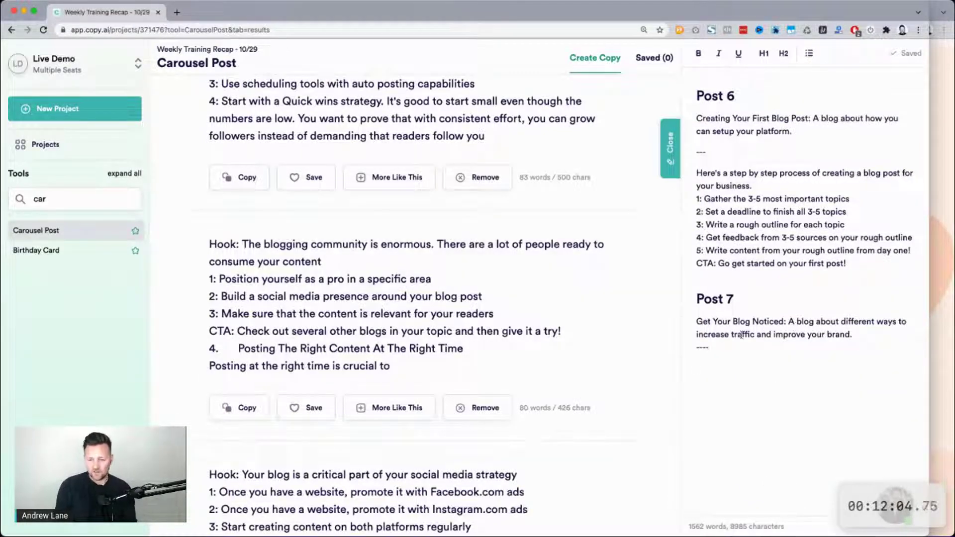
# Step: Replace the Carousel Post topic with "Get Your Blog Noticed: A blog about different ways to increase traffic and improve your brand."
pyautogui.scroll(10, 374, 291)
pyautogui.tripleClick(280, 168)
pyautogui.press('super+v')
# Step: Reword "A blog" to "A social media post" in the Get Your Blog Noticed topic and generate the Carousel Post copy
pyautogui.doubleClick(341, 164)
pyautogui.write('social media ')
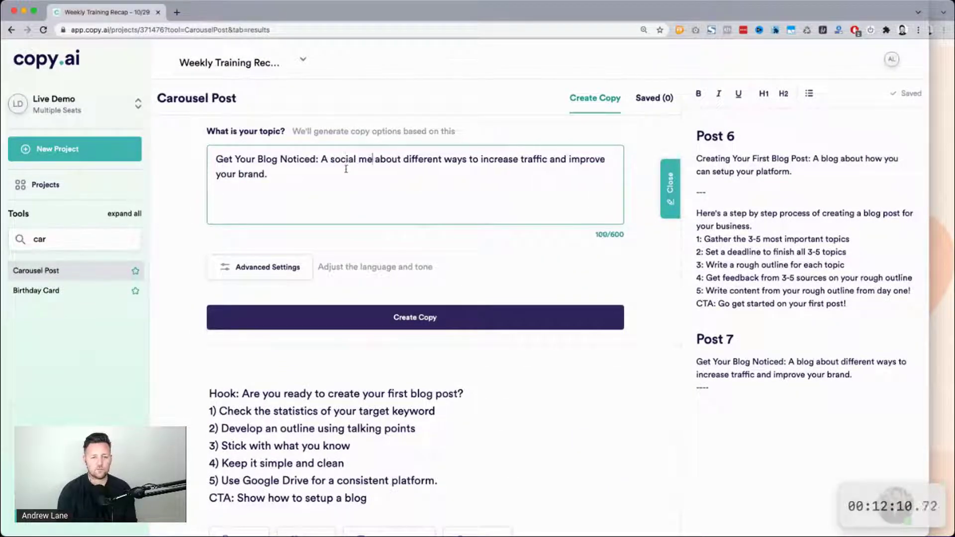
pyautogui.write('post')
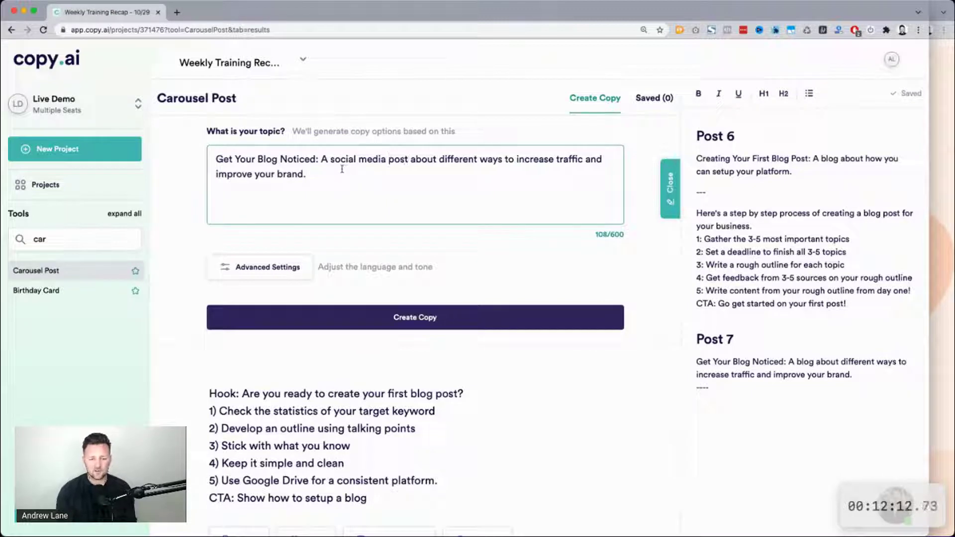
pyautogui.press('BackSpace')
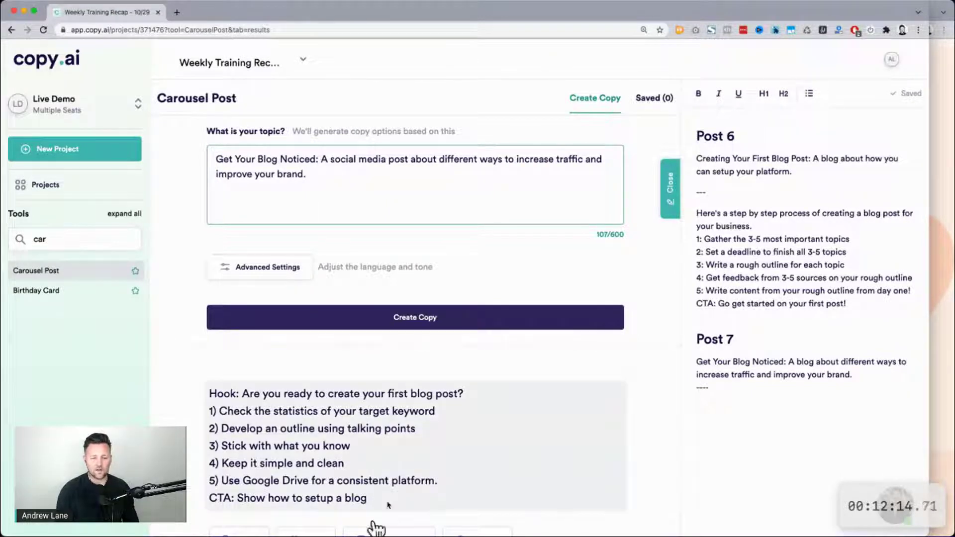
pyautogui.moveTo(217, 156); pyautogui.dragTo(324, 160)
pyautogui.click(374, 317)
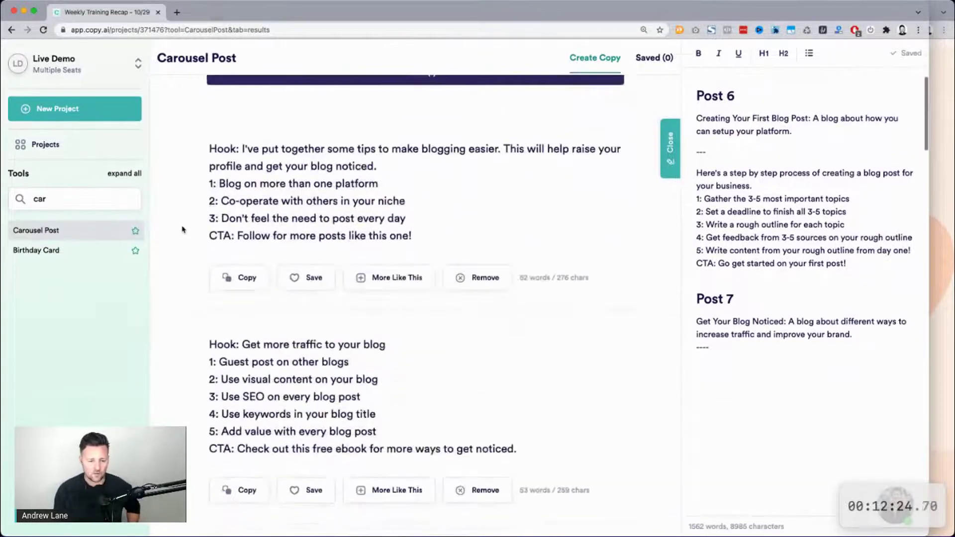
# Step: Copy the full "Get more traffic to your blog" outline and insert it below the "----" divider in Post 7
pyautogui.scroll(-3, 182, 229)
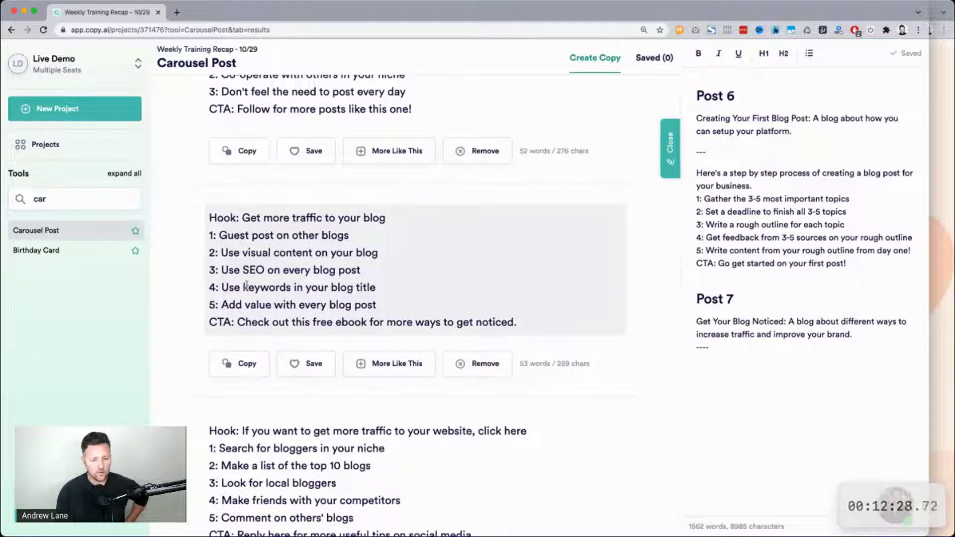
pyautogui.moveTo(521, 322); pyautogui.dragTo(211, 220)
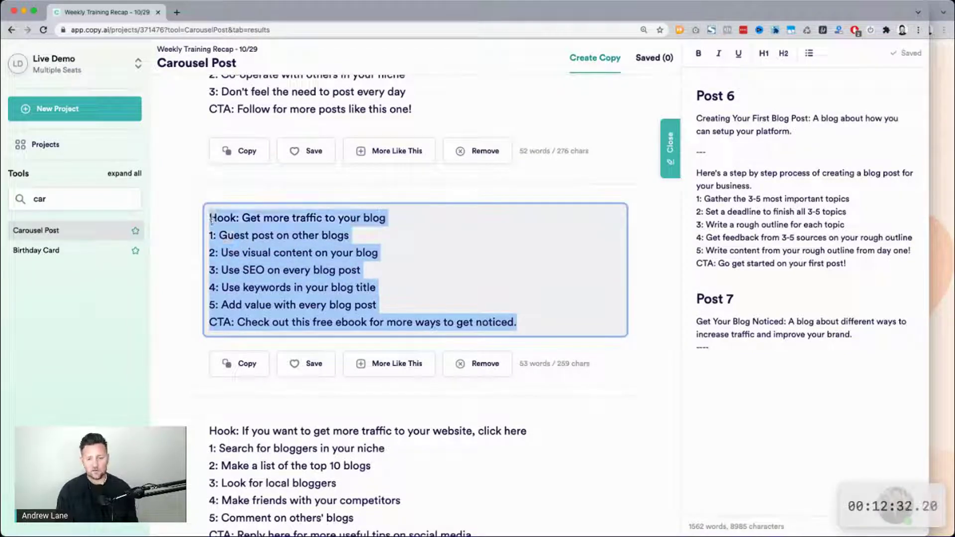
pyautogui.hotkey('ctrl', 'c')
pyautogui.click(755, 364)
pyautogui.hotkey('ctrl', 'v')
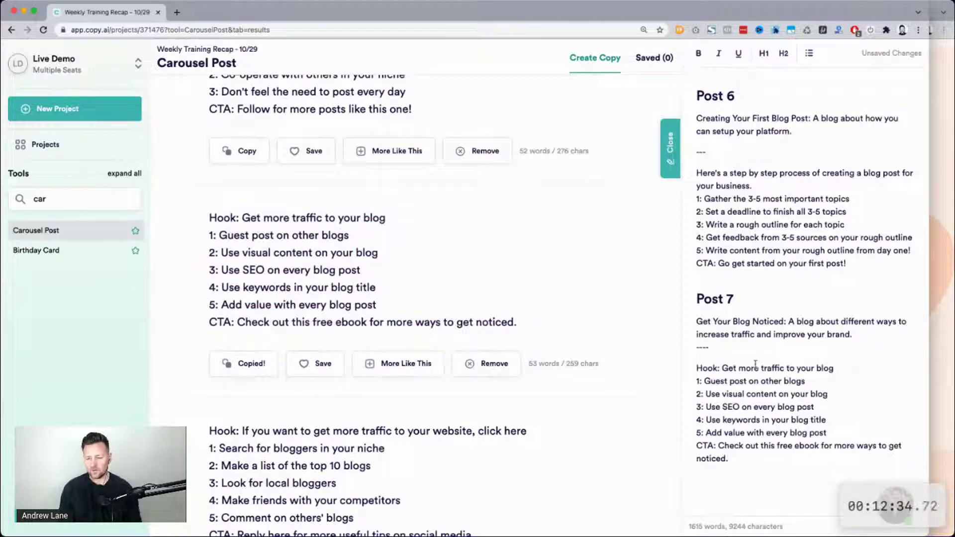
# Step: Review the topics list, the Post outlines and the earlier marketing copy collected in the project document
pyautogui.scroll(-1, 755, 364)
pyautogui.scroll(8, 756, 365)
pyautogui.scroll(12, 755, 364)
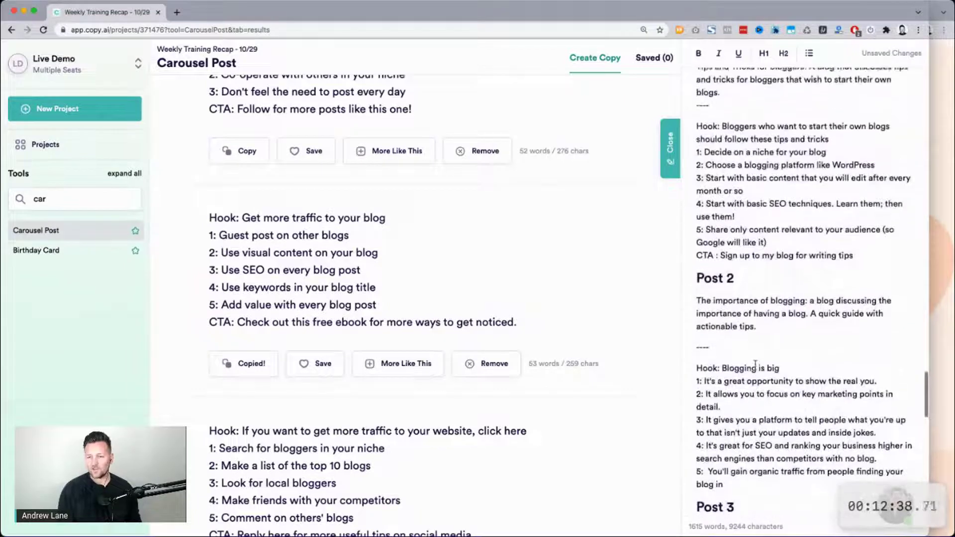
pyautogui.scroll(5, 756, 365)
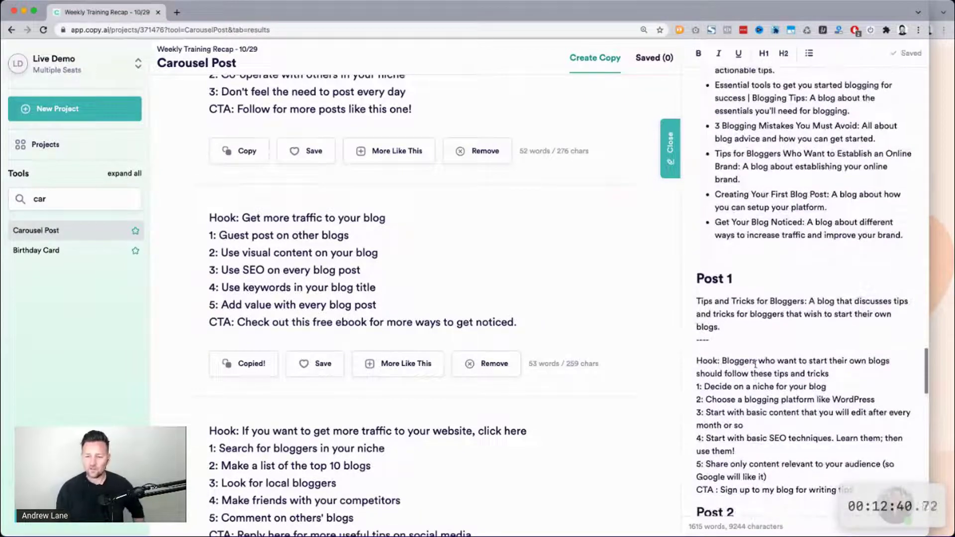
pyautogui.scroll(-5, 755, 365)
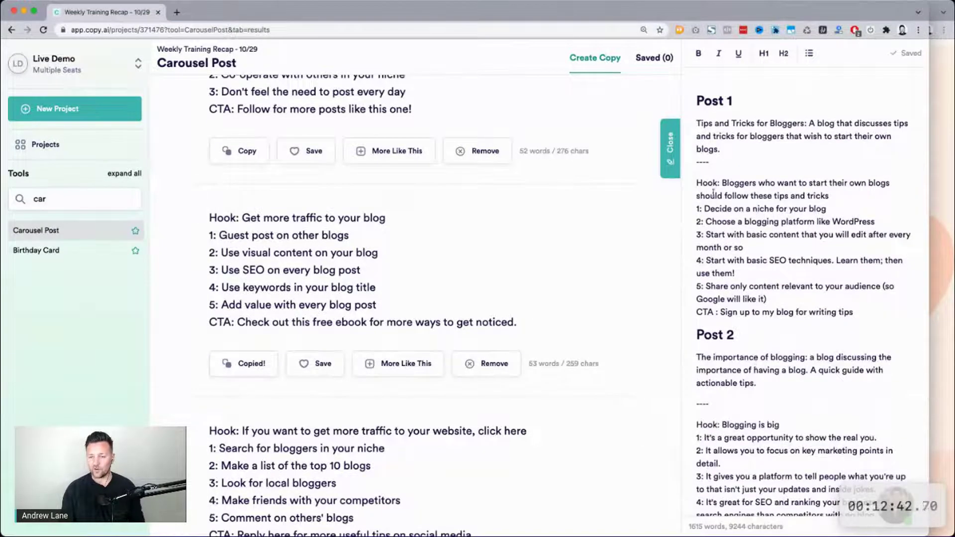
pyautogui.moveTo(704, 209); pyautogui.dragTo(829, 210)
pyautogui.moveTo(712, 221); pyautogui.dragTo(857, 221)
pyautogui.click(856, 222)
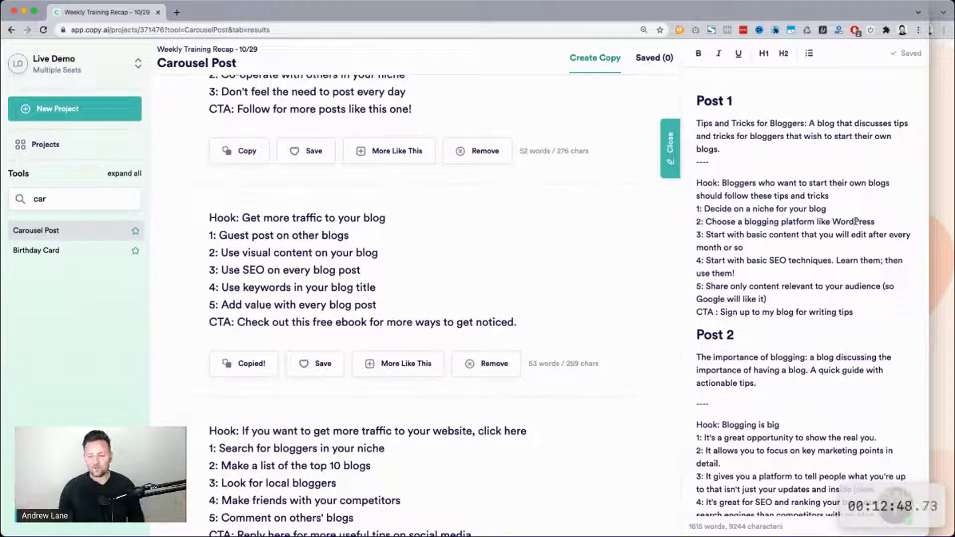
pyautogui.scroll(-9, 857, 221)
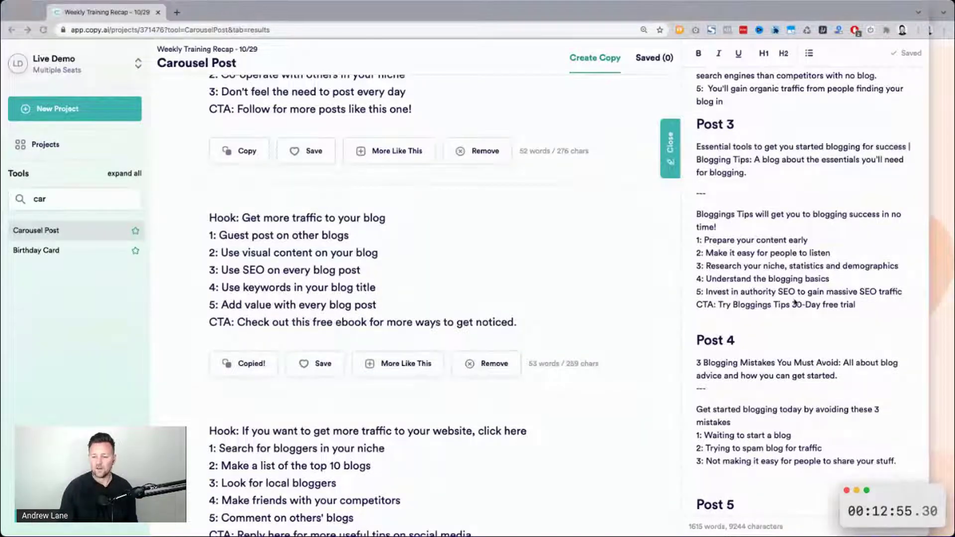
pyautogui.scroll(-6, 794, 302)
pyautogui.scroll(-2, 794, 302)
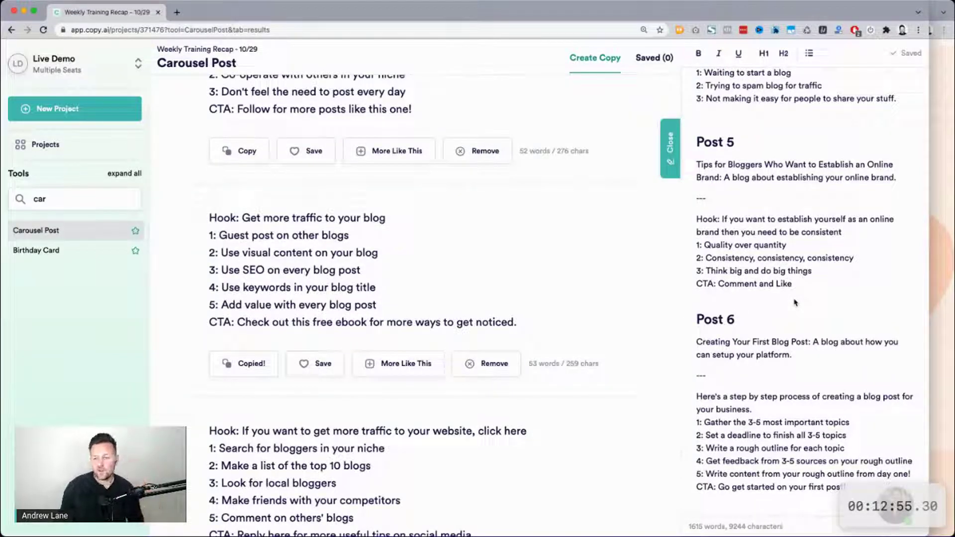
pyautogui.moveTo(701, 166); pyautogui.dragTo(828, 299)
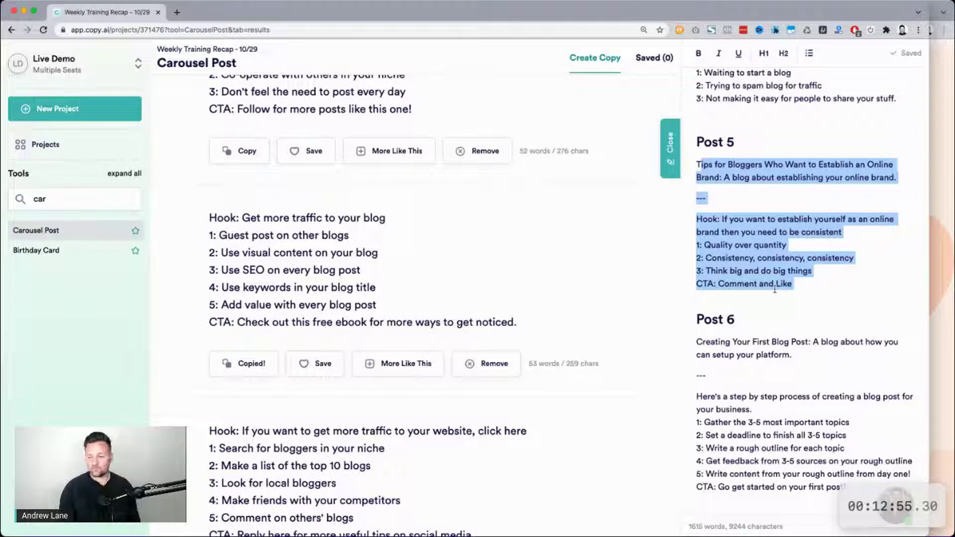
pyautogui.click(775, 288)
pyautogui.press('super+Tab')
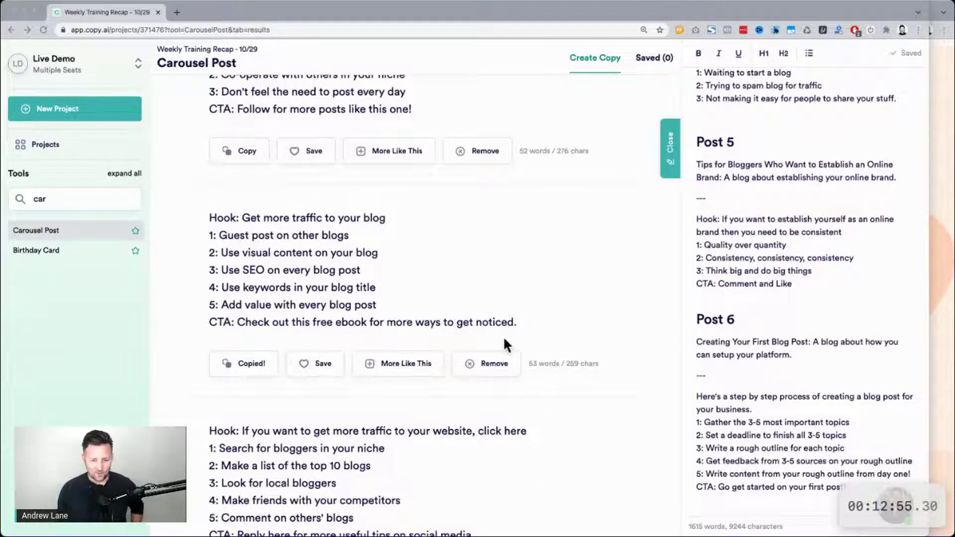
pyautogui.click(553, 317)
pyautogui.scroll(15, 796, 298)
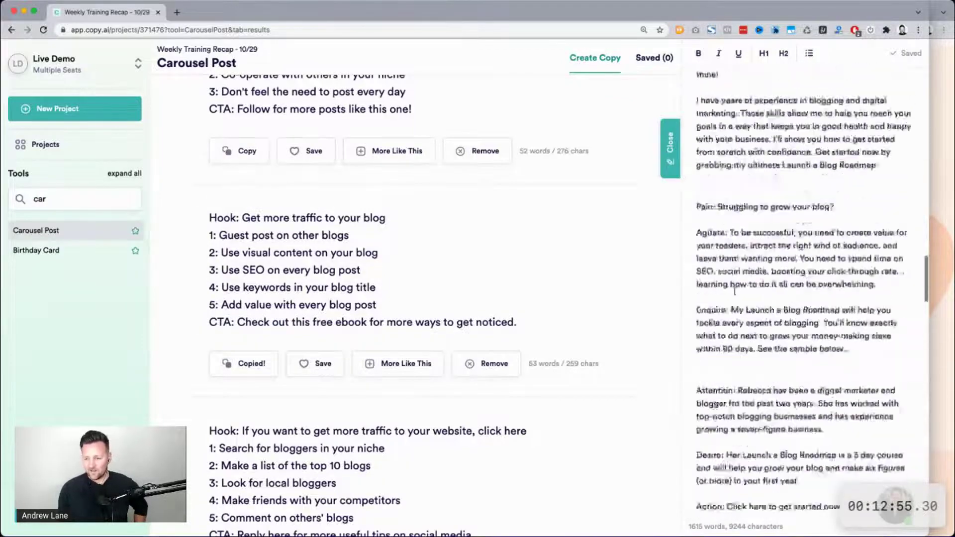